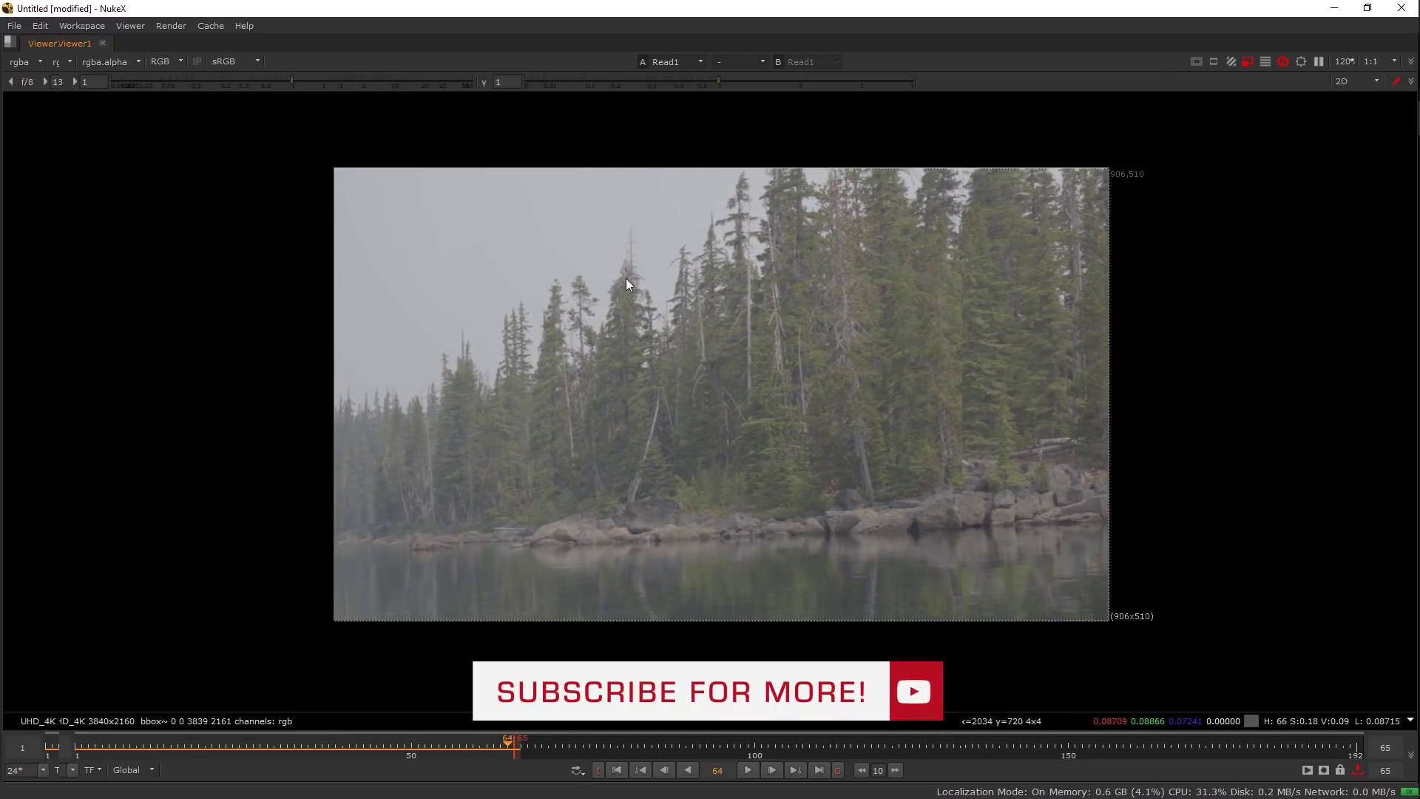
- Restore the full workspace layout and move the Viewer node farther below Read1 in the node graph
key("space")
scroll(555, 255, "down", 2)
left_click_drag(537, 252, 468, 300)
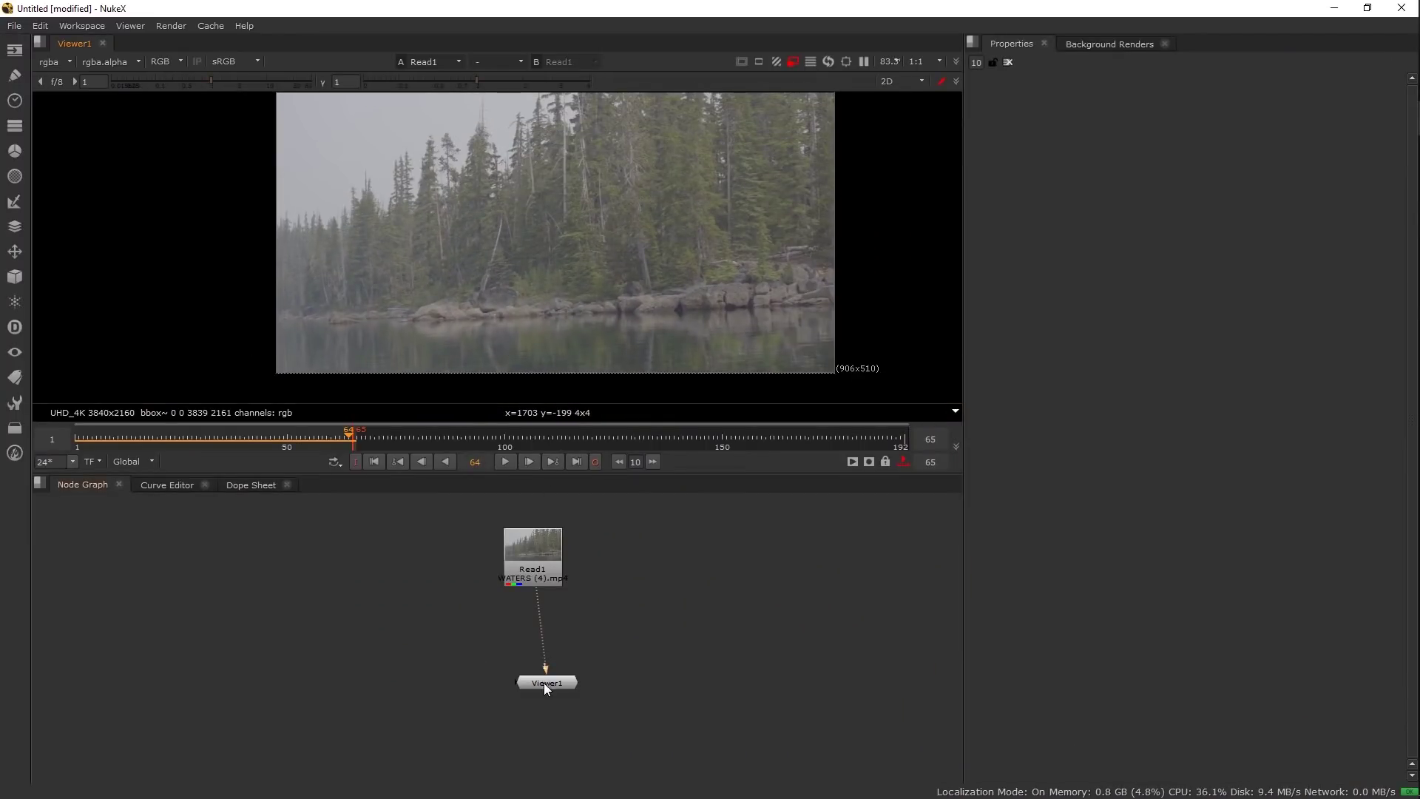
left_click_drag(543, 682, 533, 754)
- Add a CameraTracker node between the Read1 footage and the Viewer
left_click(541, 565)
key("Tab")
type("camera")
key("Down")
key("Down")
key("Down")
key("Return")
left_click_drag(543, 598, 547, 628)
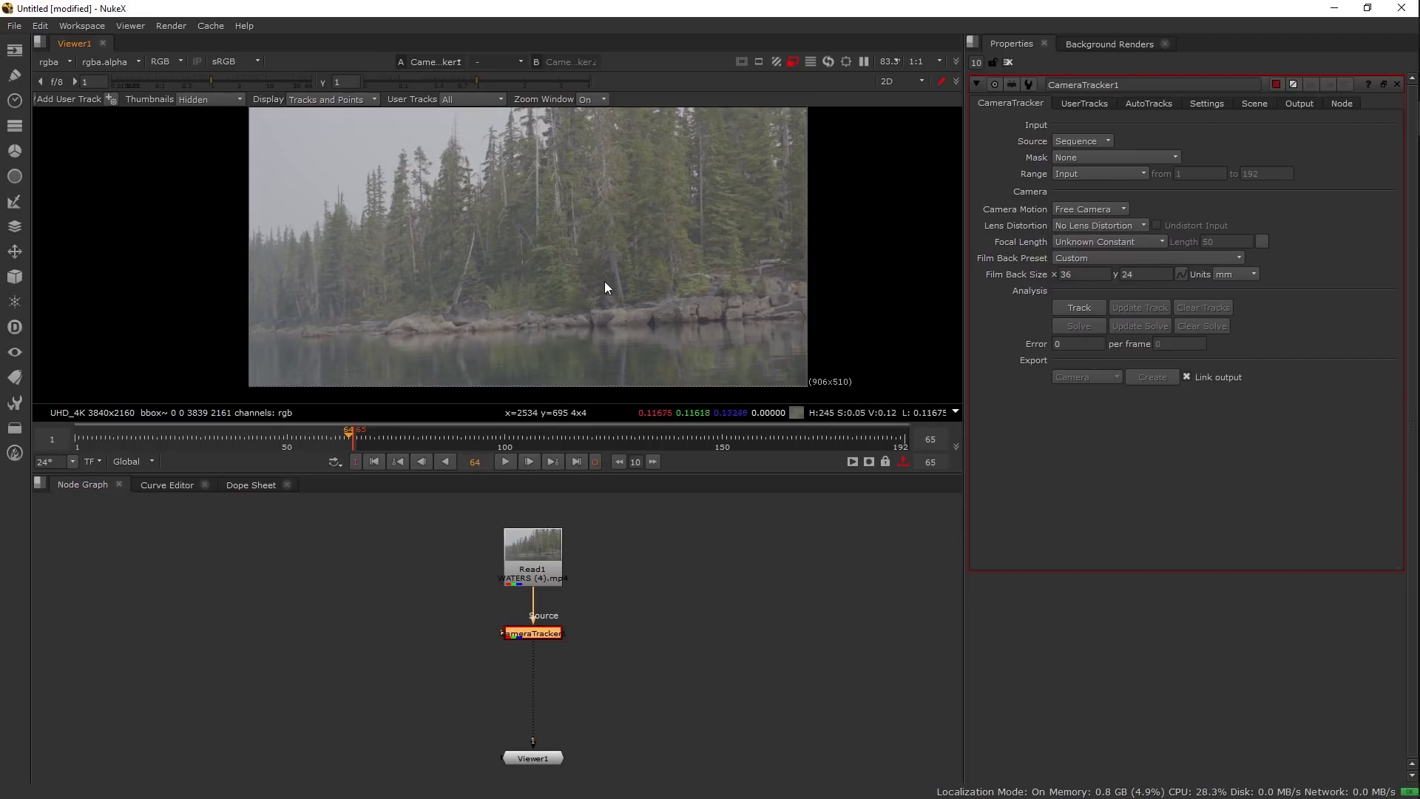
- Look through the CameraTracker's film back presets and its film back size values
left_click_drag(597, 279, 587, 293)
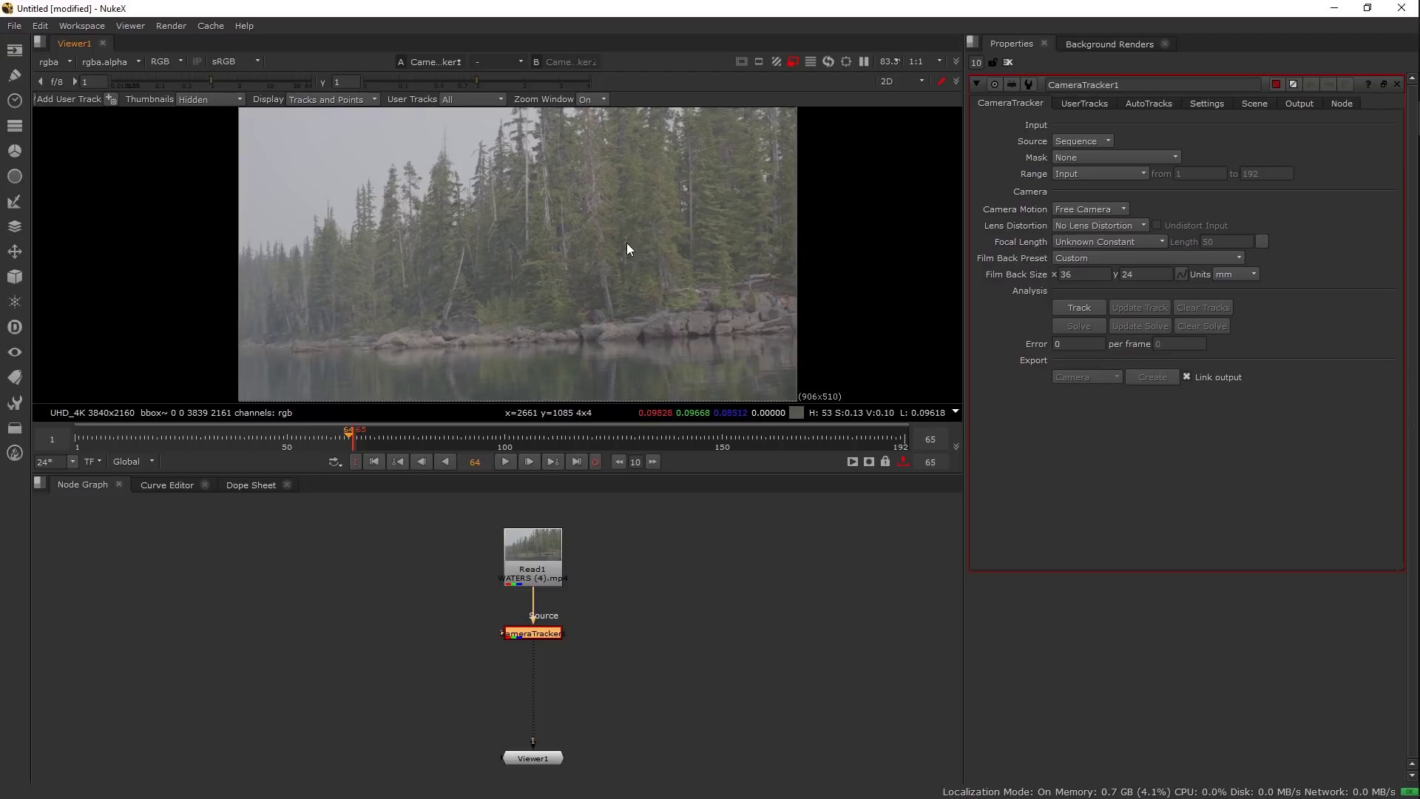
left_click(1081, 257)
mouse_move(1081, 288)
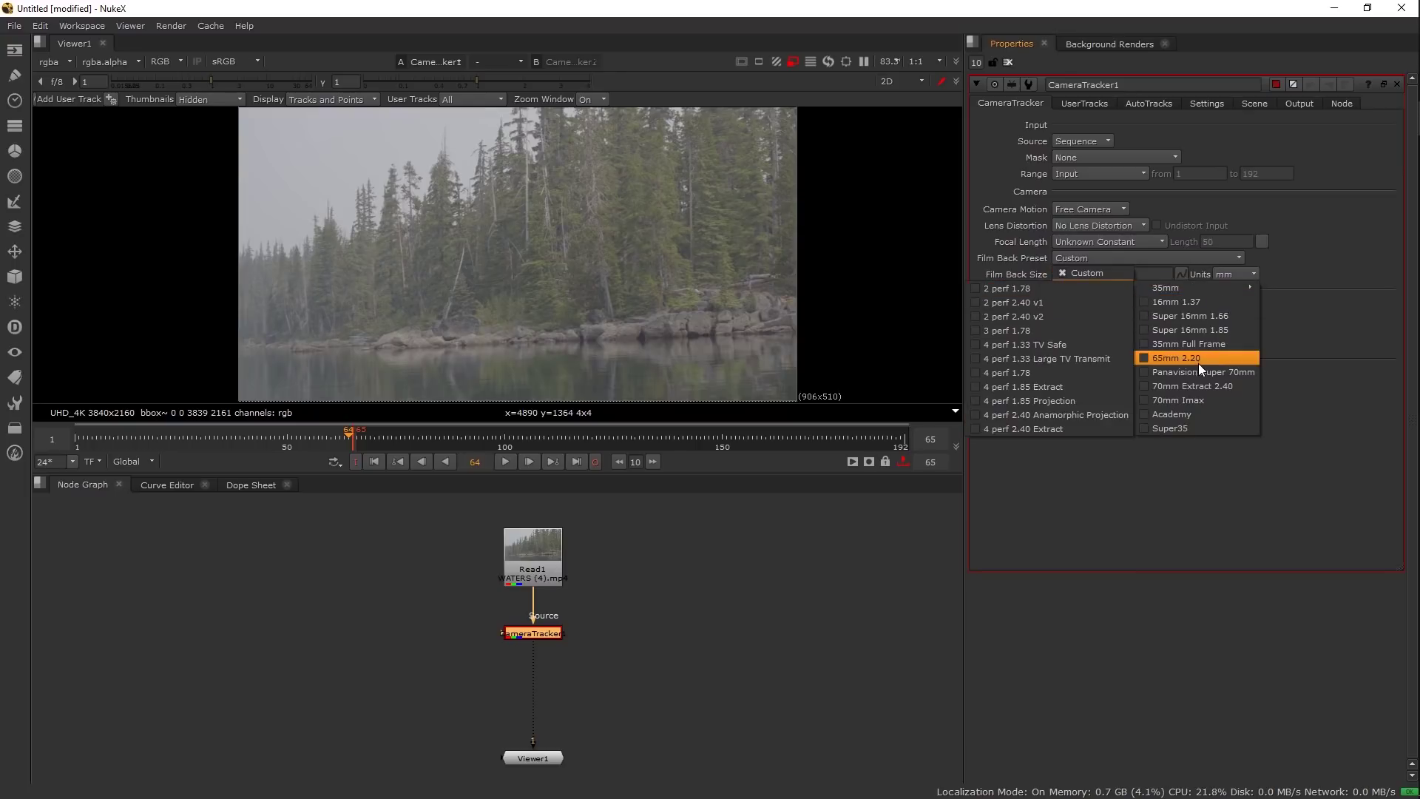
mouse_move(1101, 336)
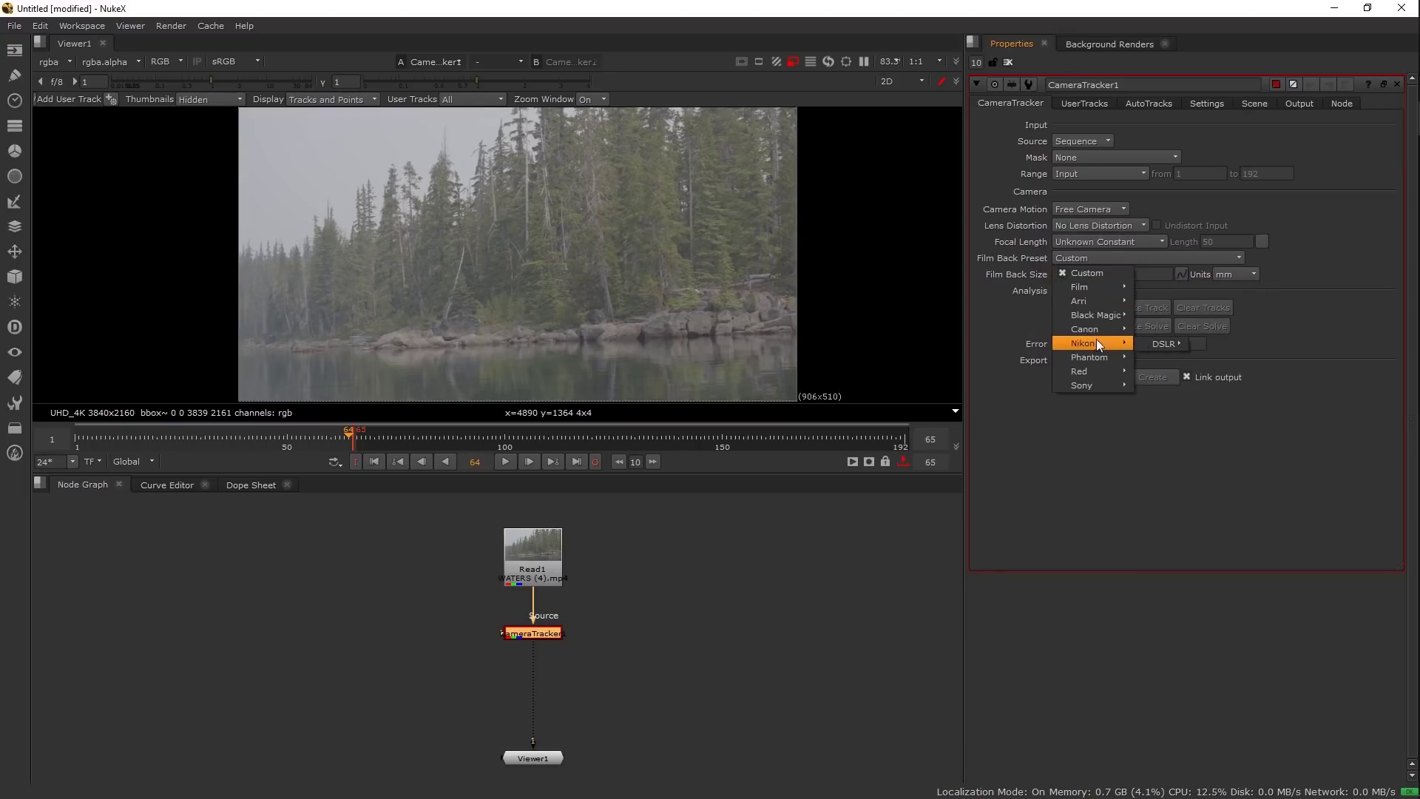
left_click(1074, 442)
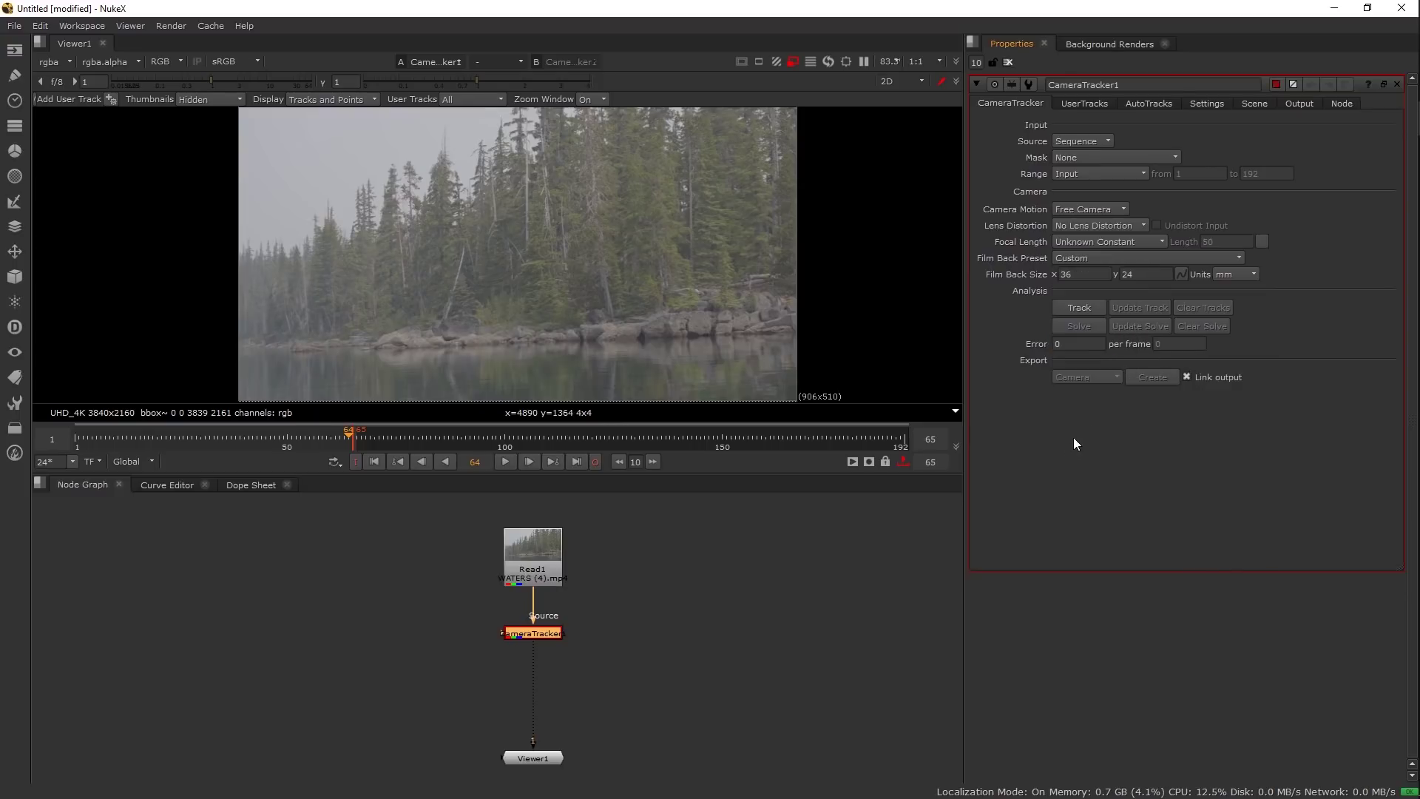
double_click(1077, 275)
left_click_drag(1151, 272, 983, 278)
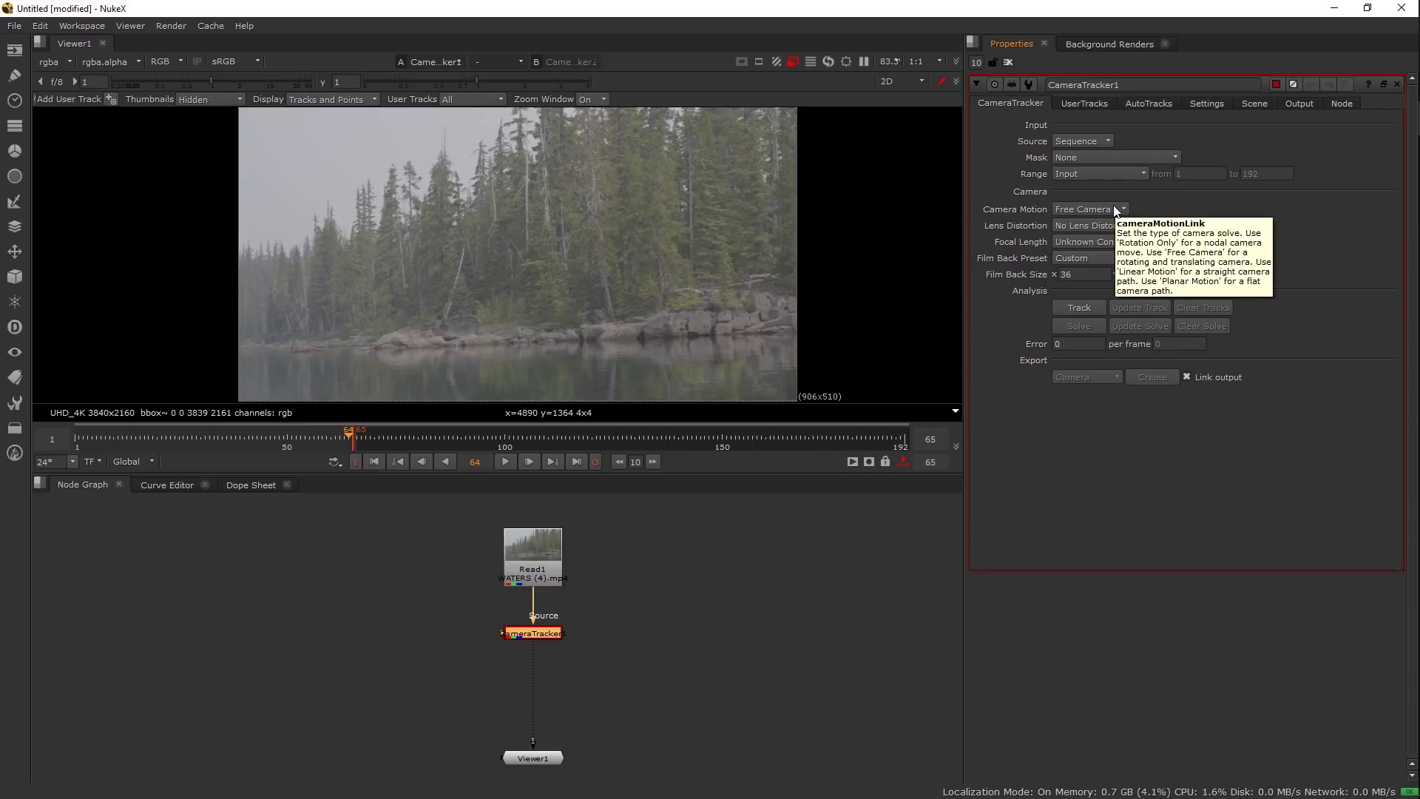
- Set the CameraTracker's camera motion to Free Camera
left_click_drag(692, 246, 694, 225)
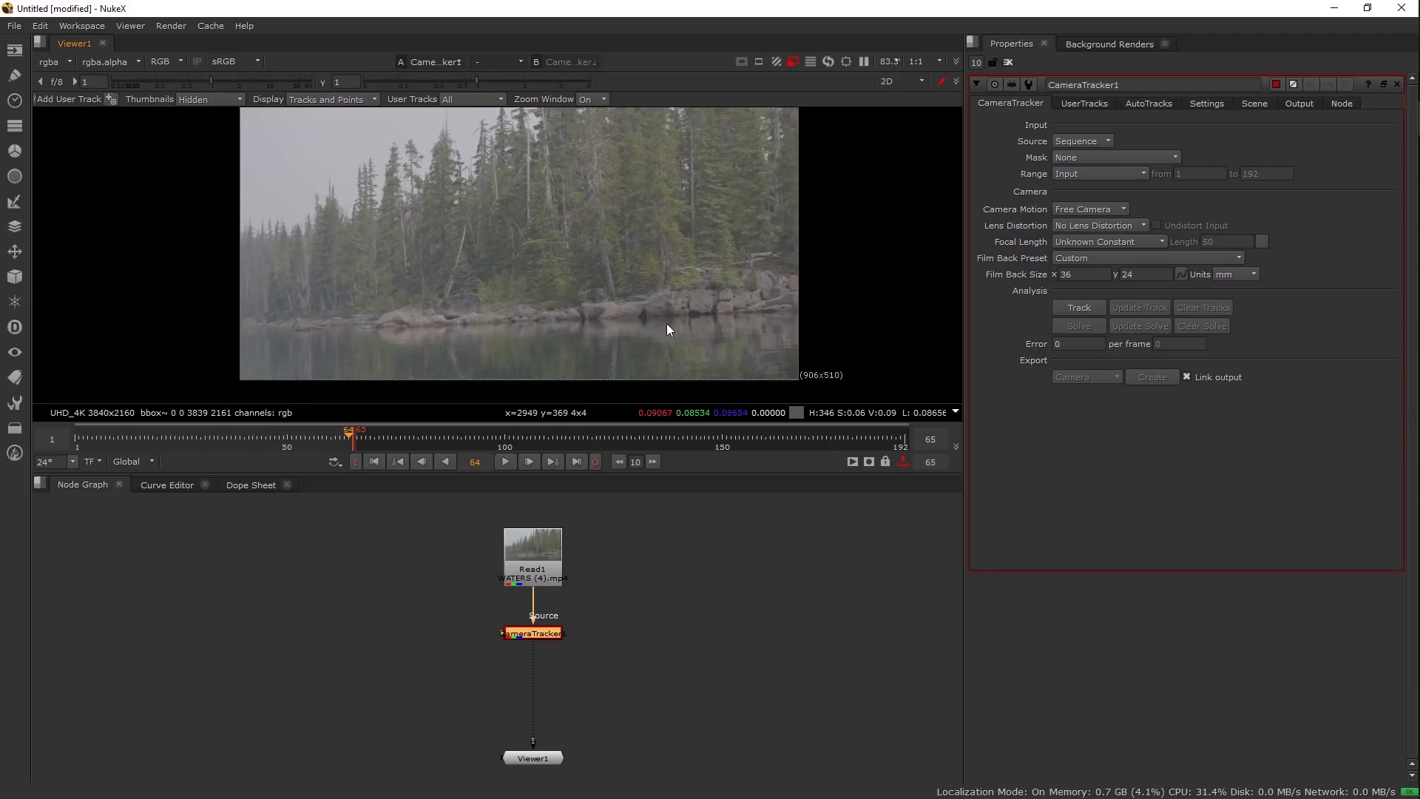
left_click_drag(763, 325, 757, 343)
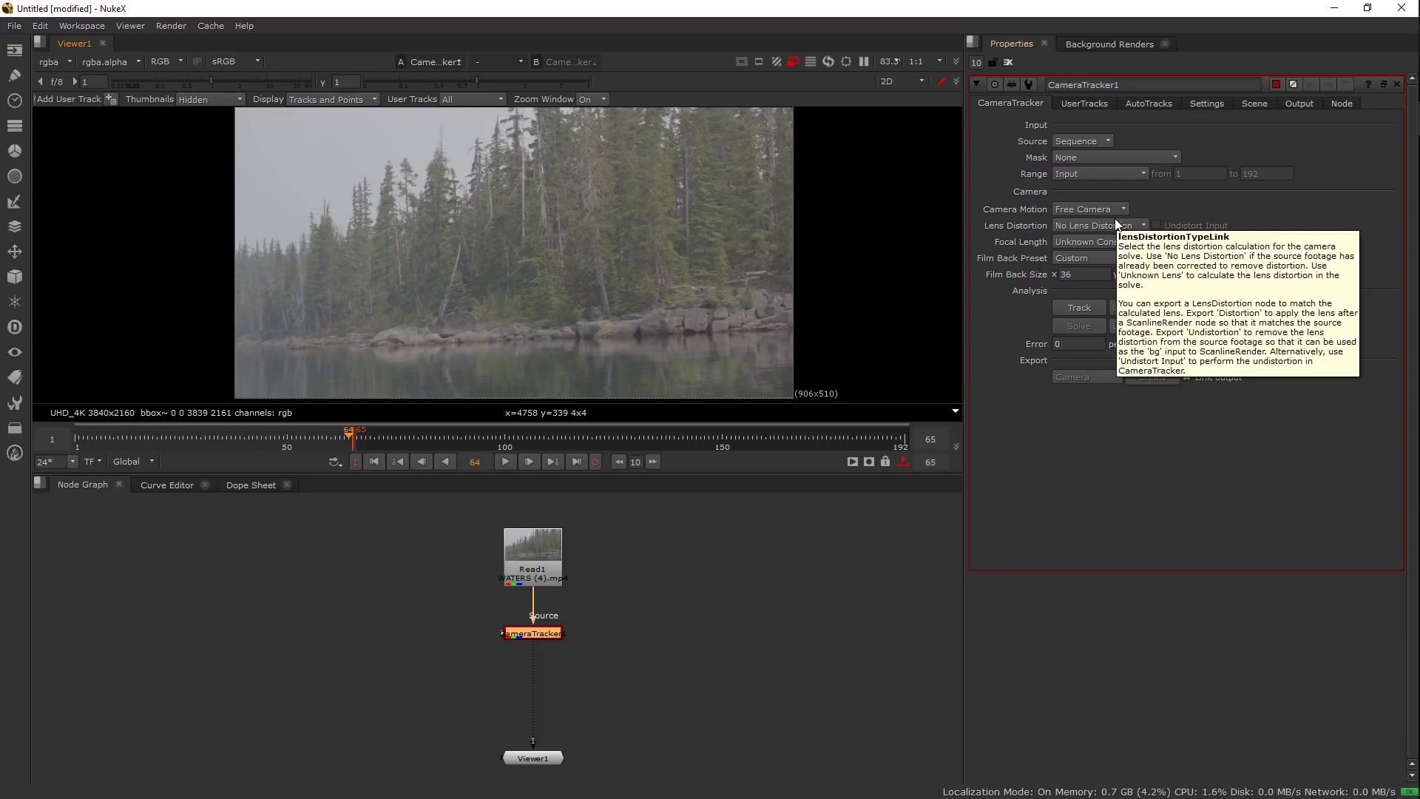
left_click(1121, 209)
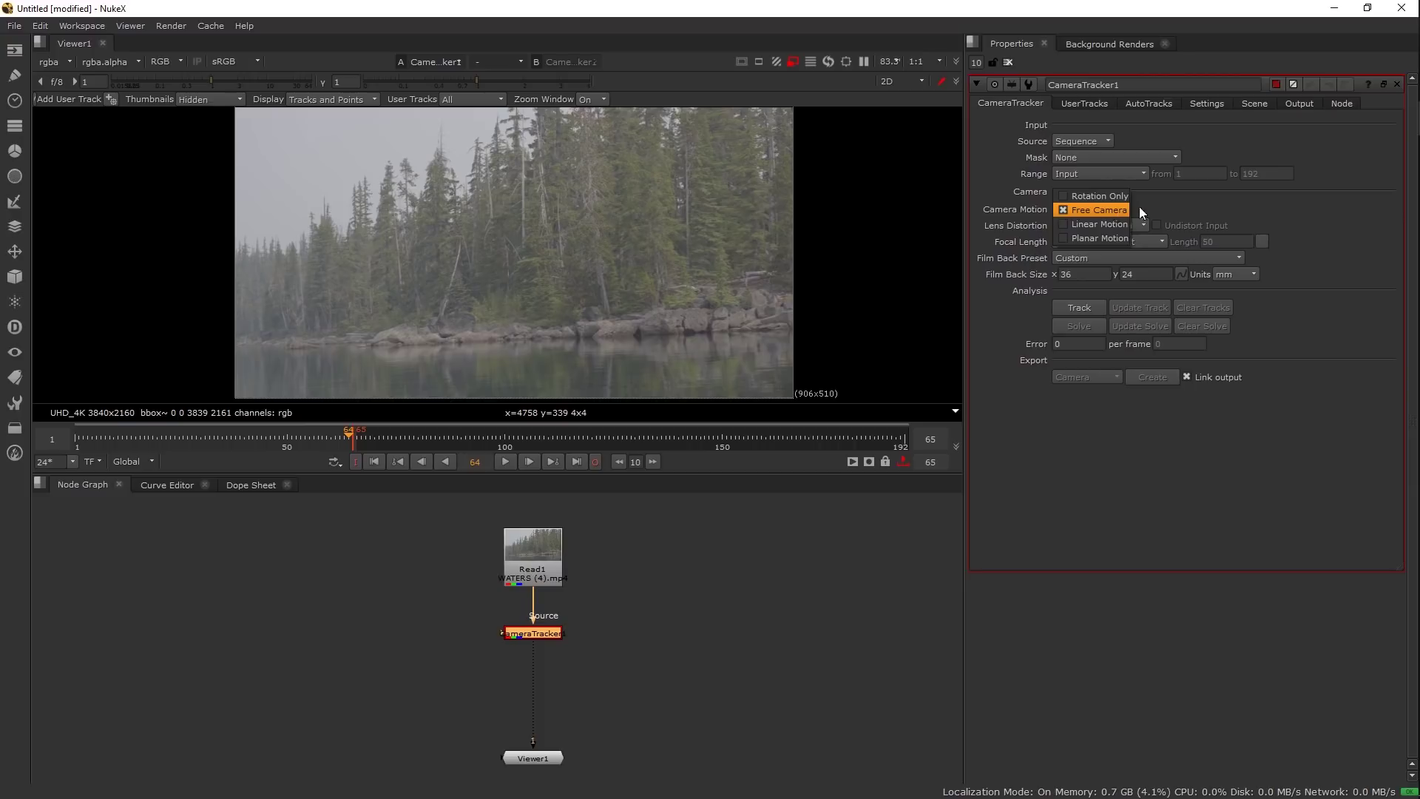
left_click(1096, 210)
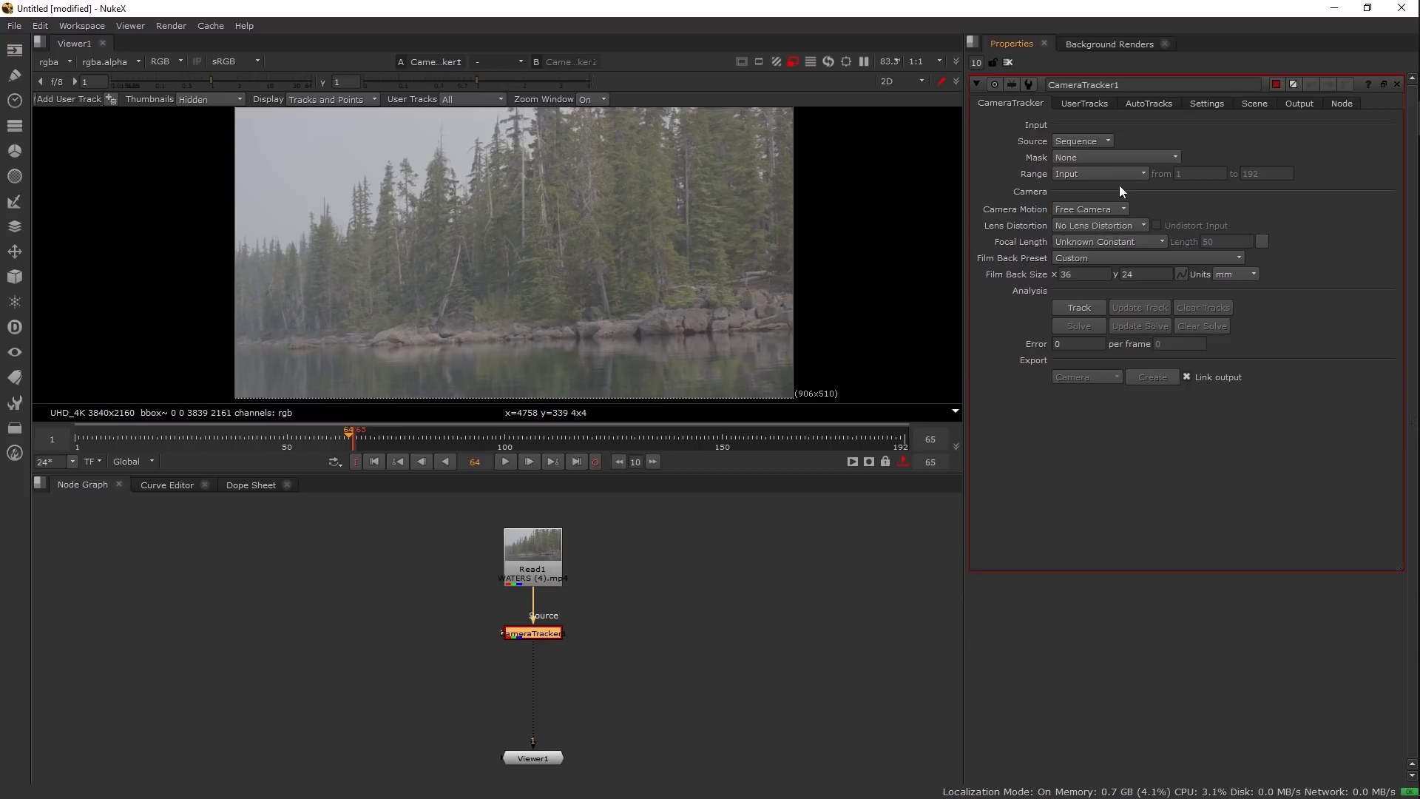
- Enable Preview Features in the CameraTracker settings and lower the viewer gain to 0.095 so the feature points stand out
left_click(1206, 105)
double_click(1094, 143)
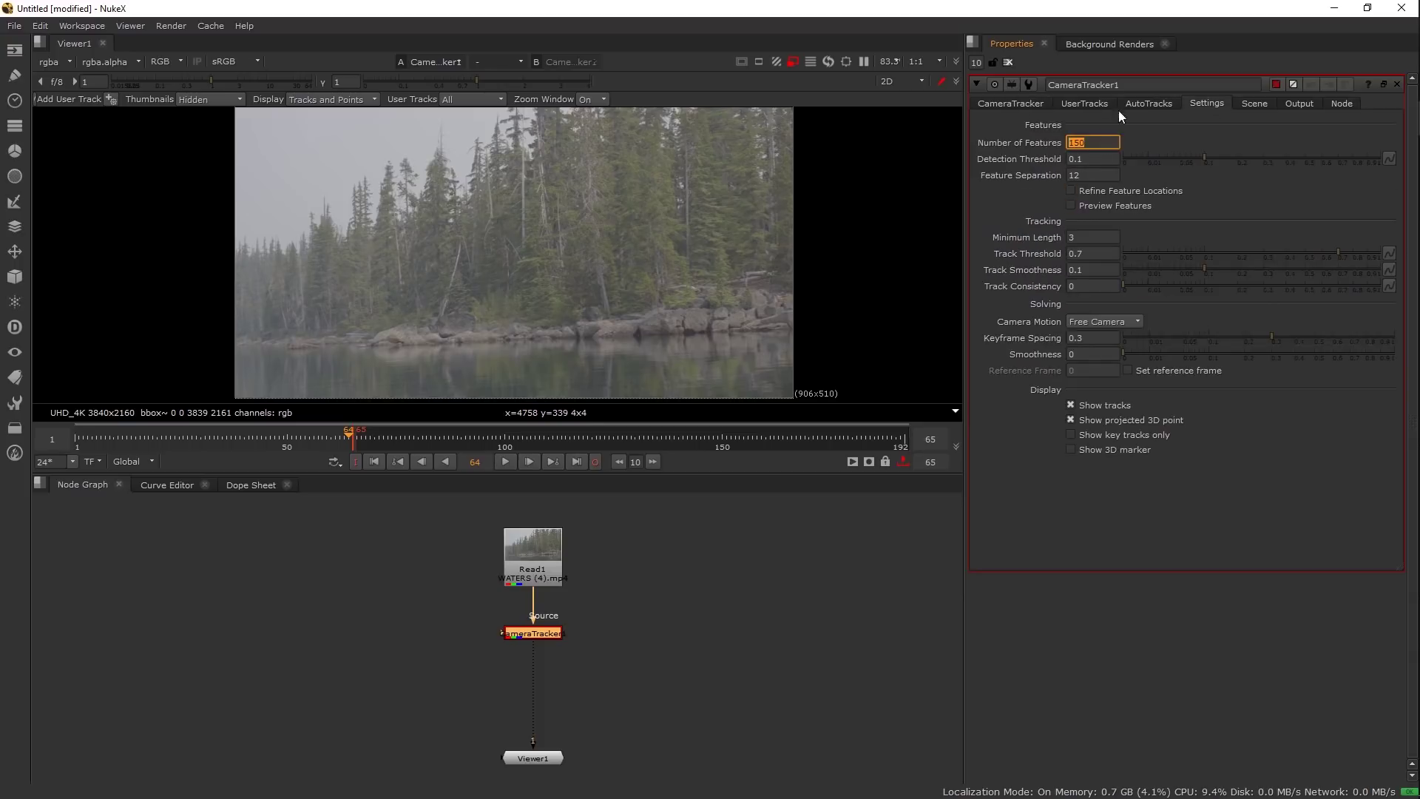
left_click(1124, 204)
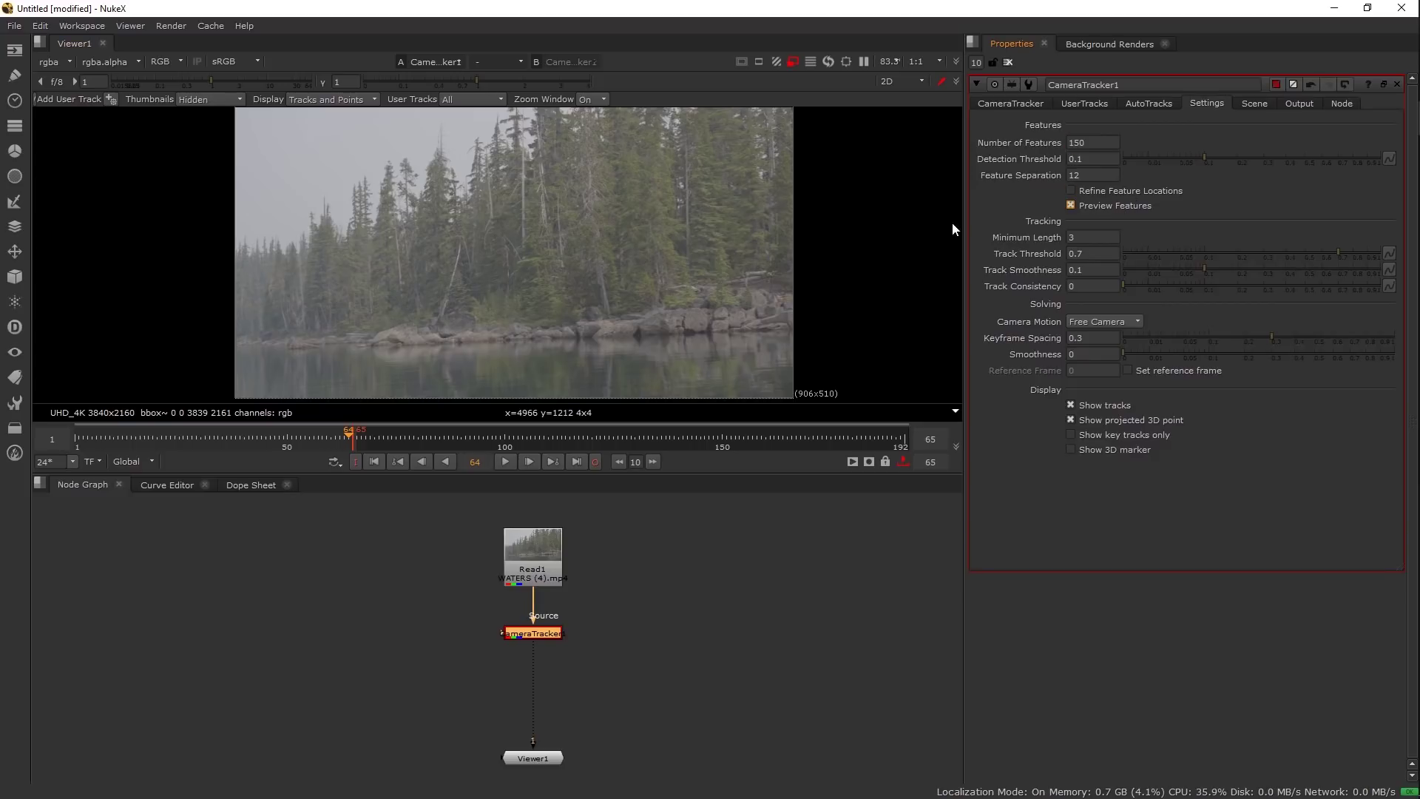
scroll(631, 255, "up", 1)
left_click_drag(561, 217, 639, 244)
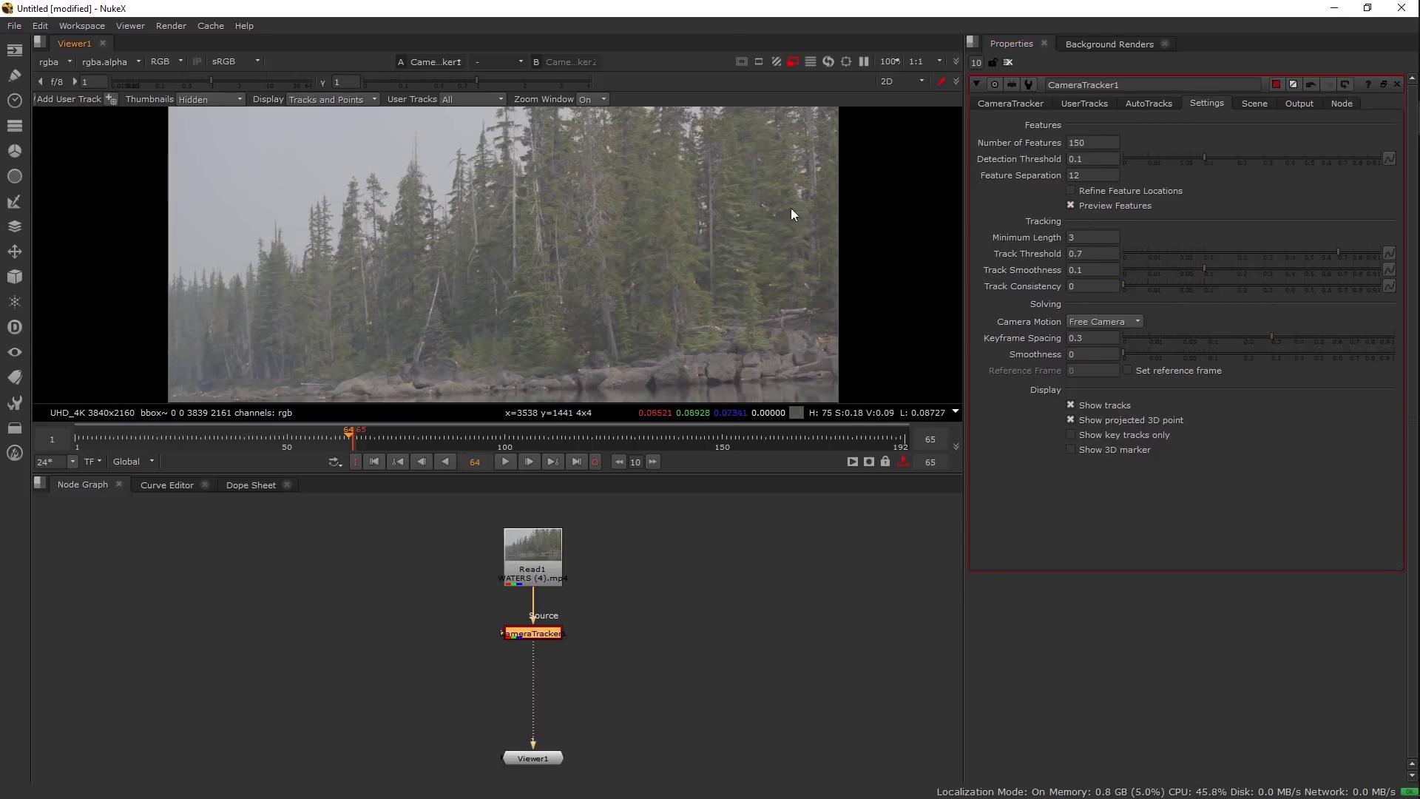
scroll(631, 299, "up", 3)
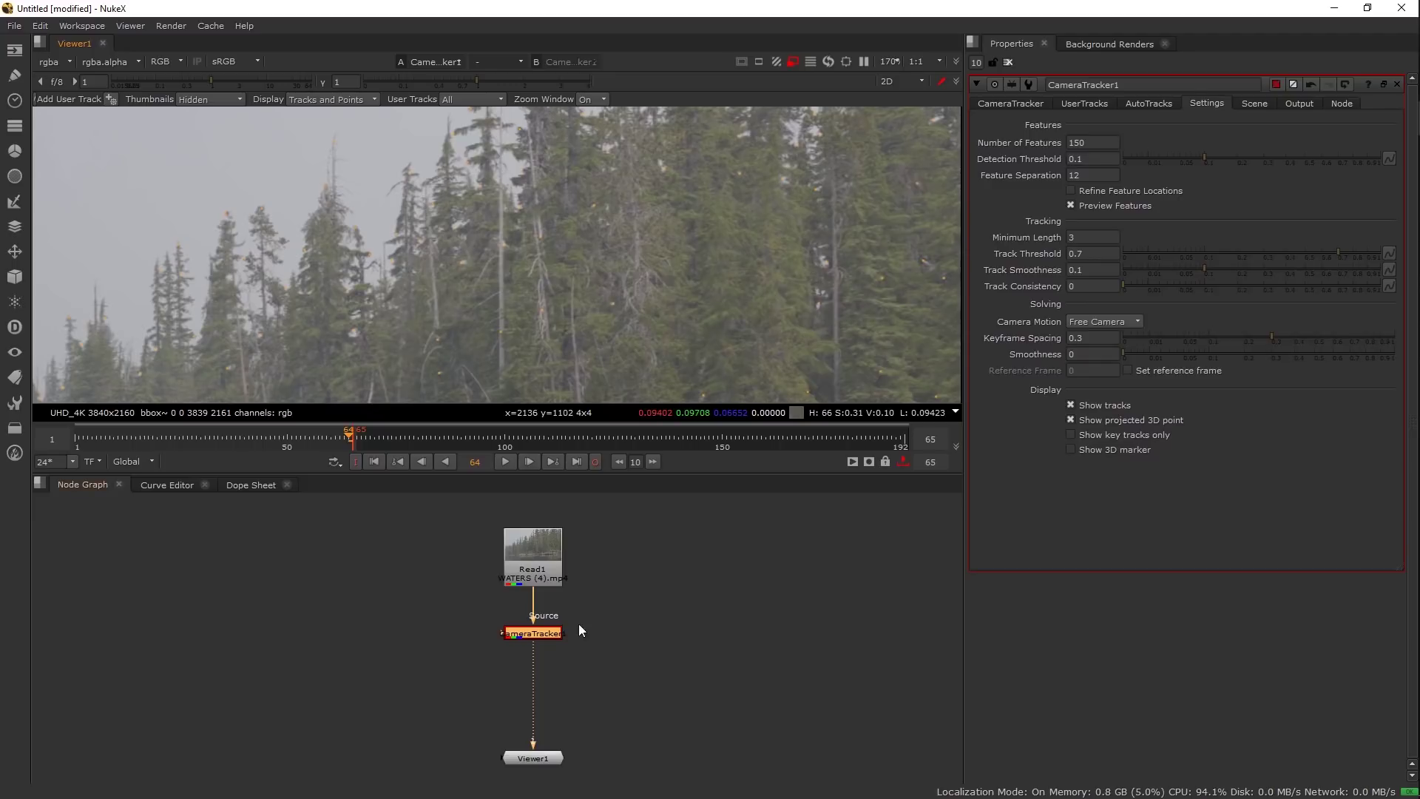
left_click_drag(210, 81, 153, 83)
scroll(539, 191, "down", 4)
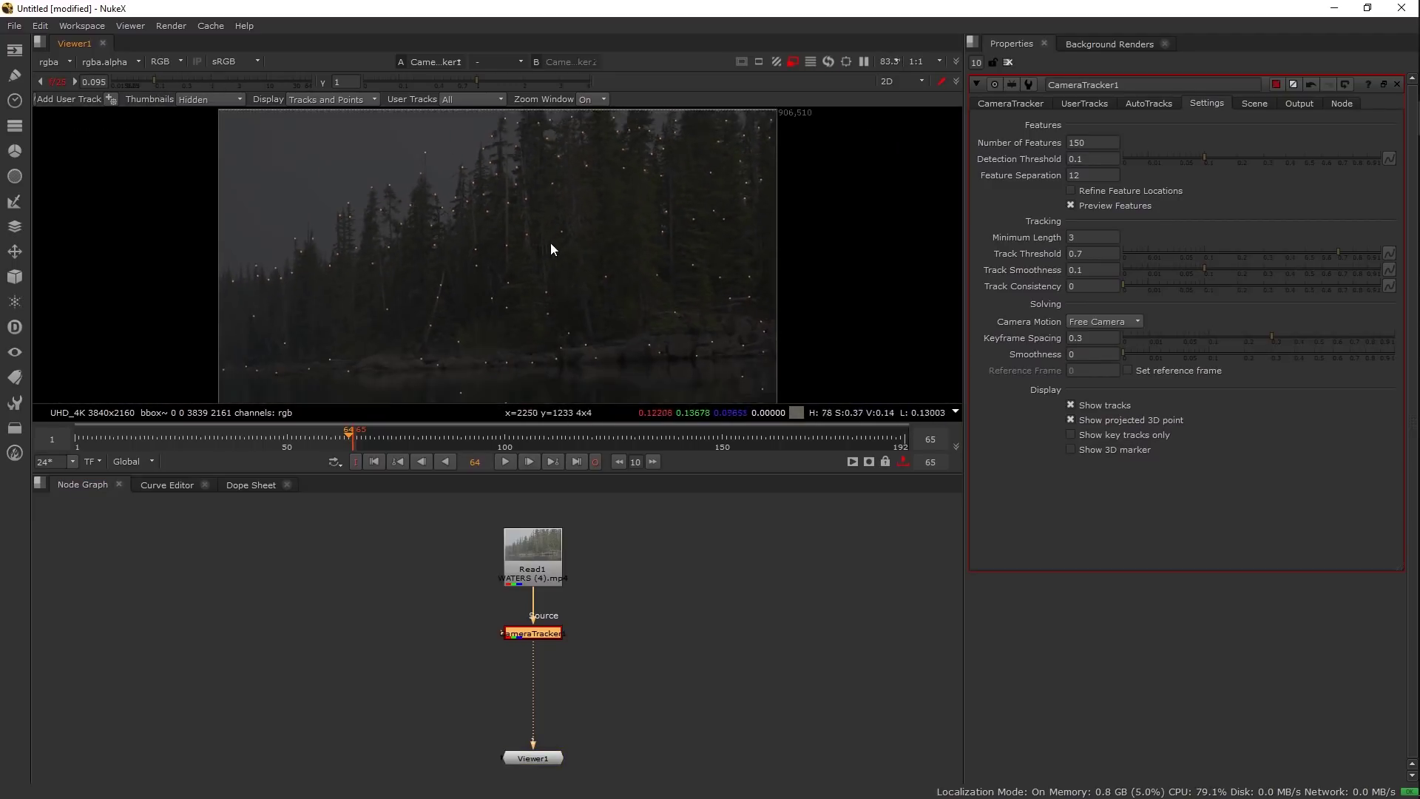
- Set the CameraTracker's number of features to 300 and its feature separation to 9
left_click_drag(1089, 143, 832, 151)
type("300")
key("Return")
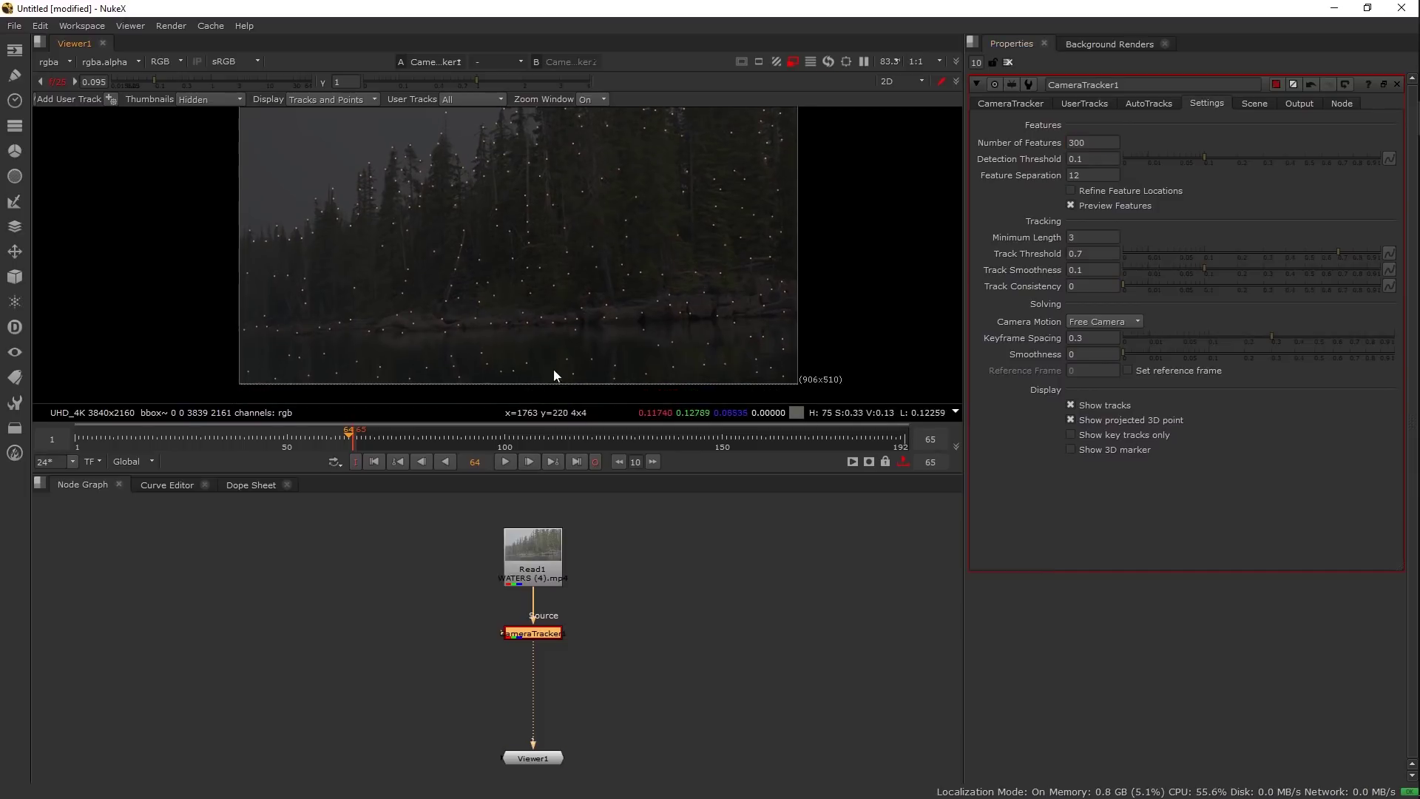
left_click_drag(1103, 174, 1016, 183)
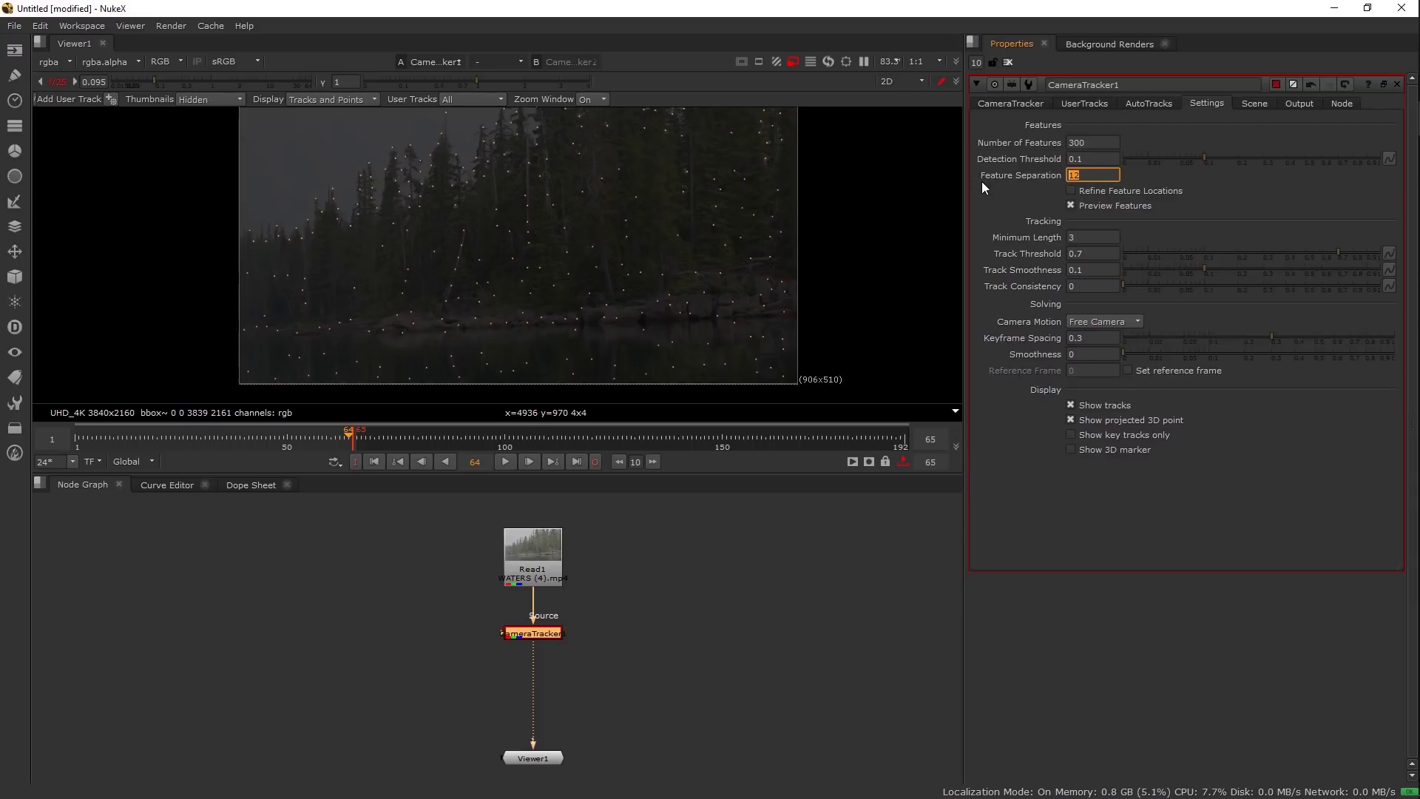
left_click_drag(1093, 142, 963, 189)
type("9")
left_click_drag(701, 248, 714, 262)
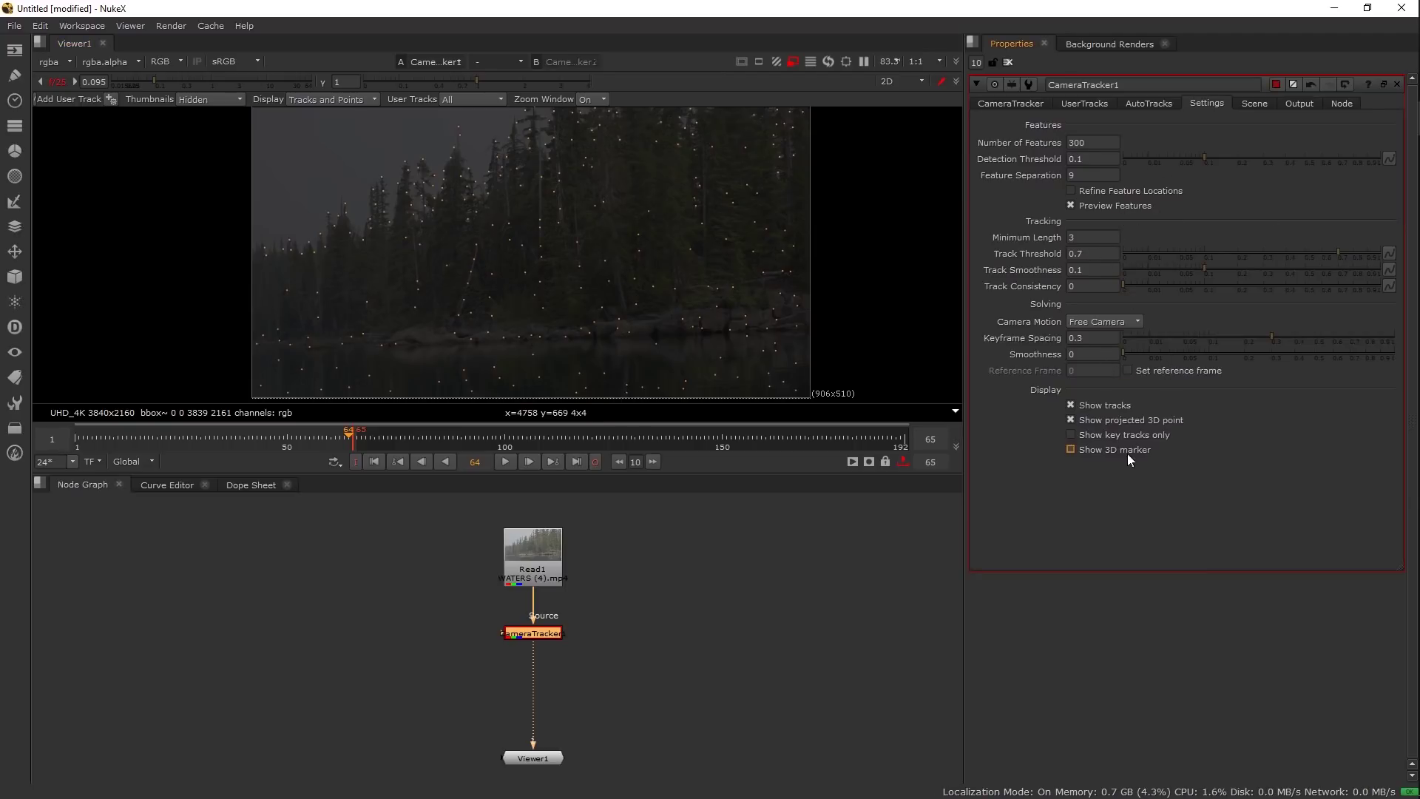
- Run the CameraTracker's tracking analysis over the whole input range of the footage
left_click(1254, 103)
left_click(1213, 102)
left_click(1296, 103)
left_click(1201, 102)
left_click(1014, 101)
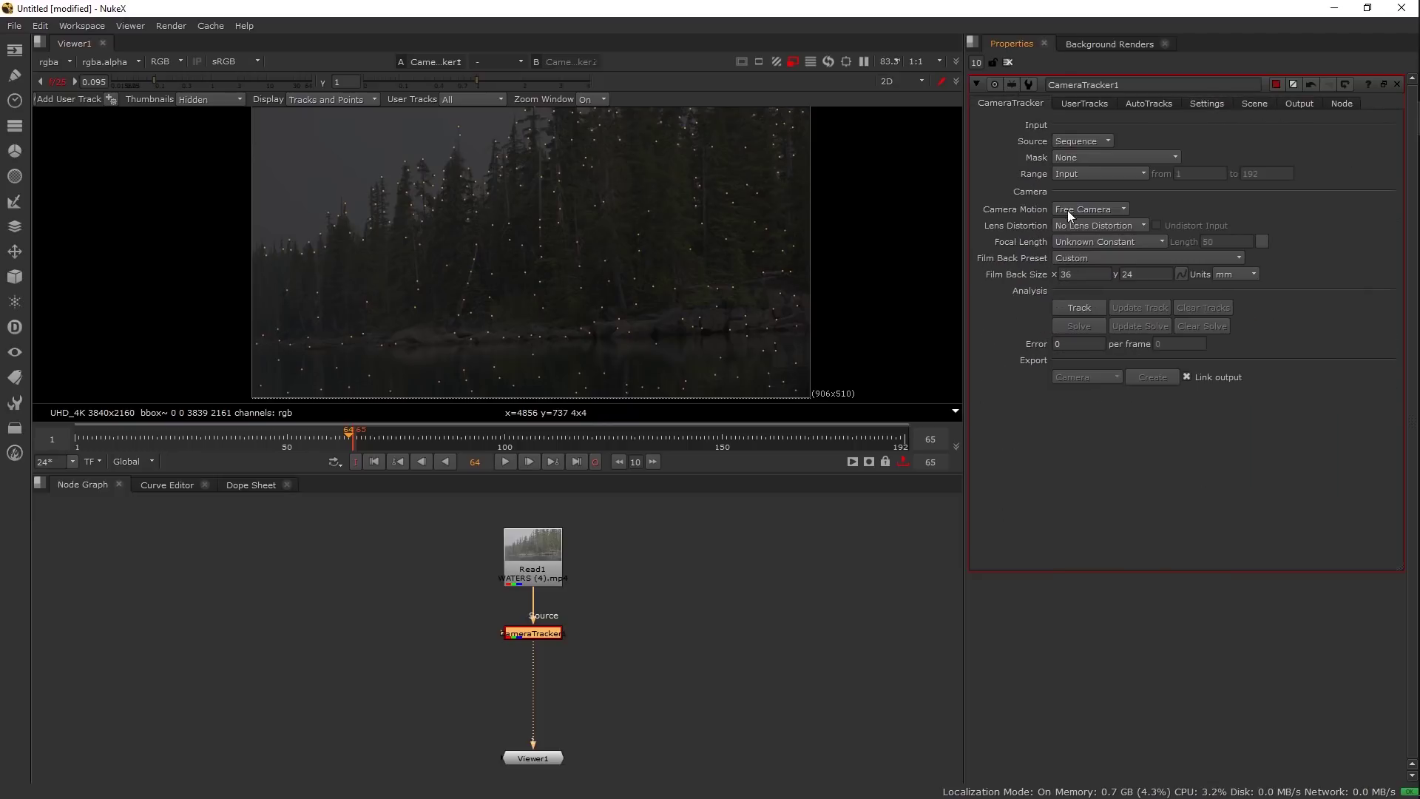
left_click(1084, 309)
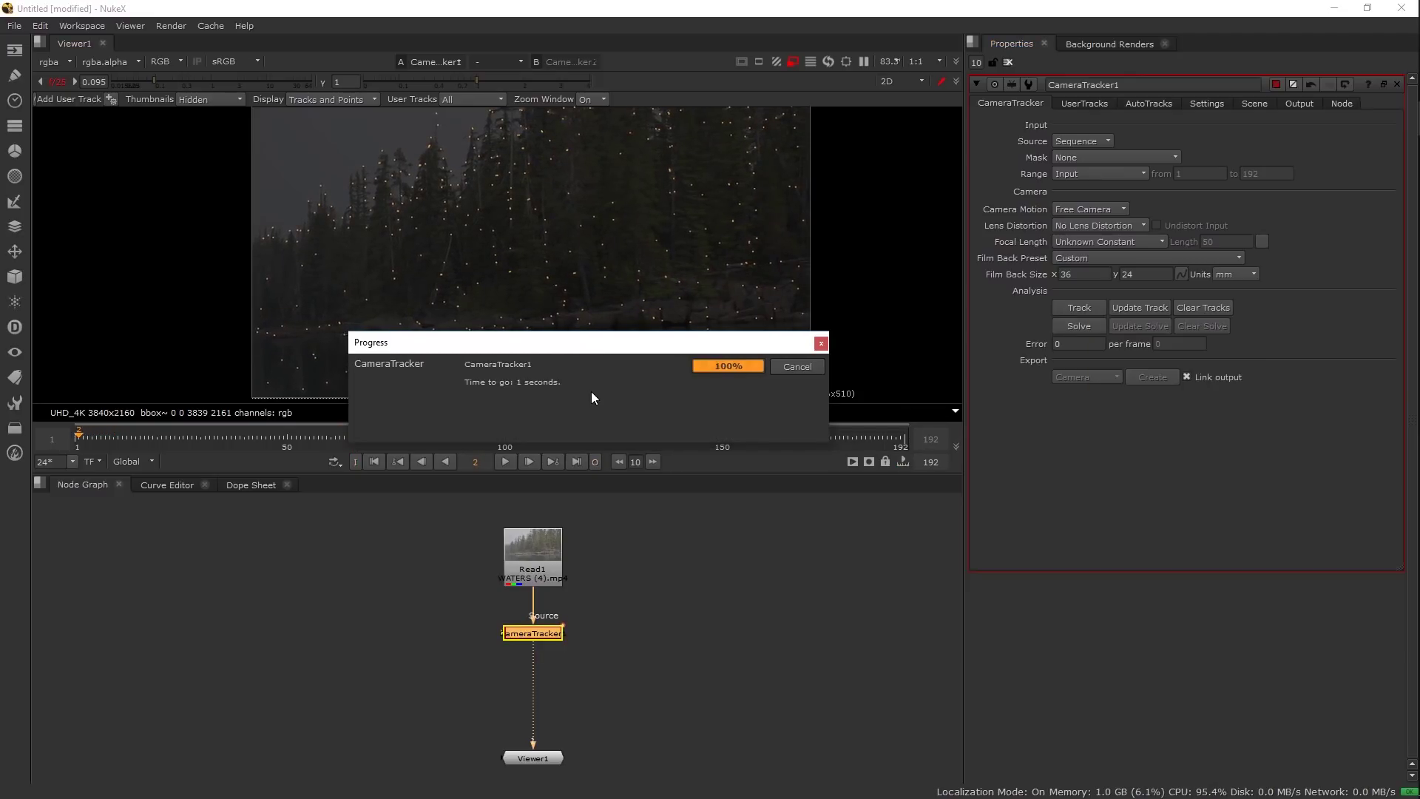
- Solve the camera from the tracked features and check the track markers over the forest footage
left_click(1192, 108)
left_click_drag(1086, 144, 1054, 145)
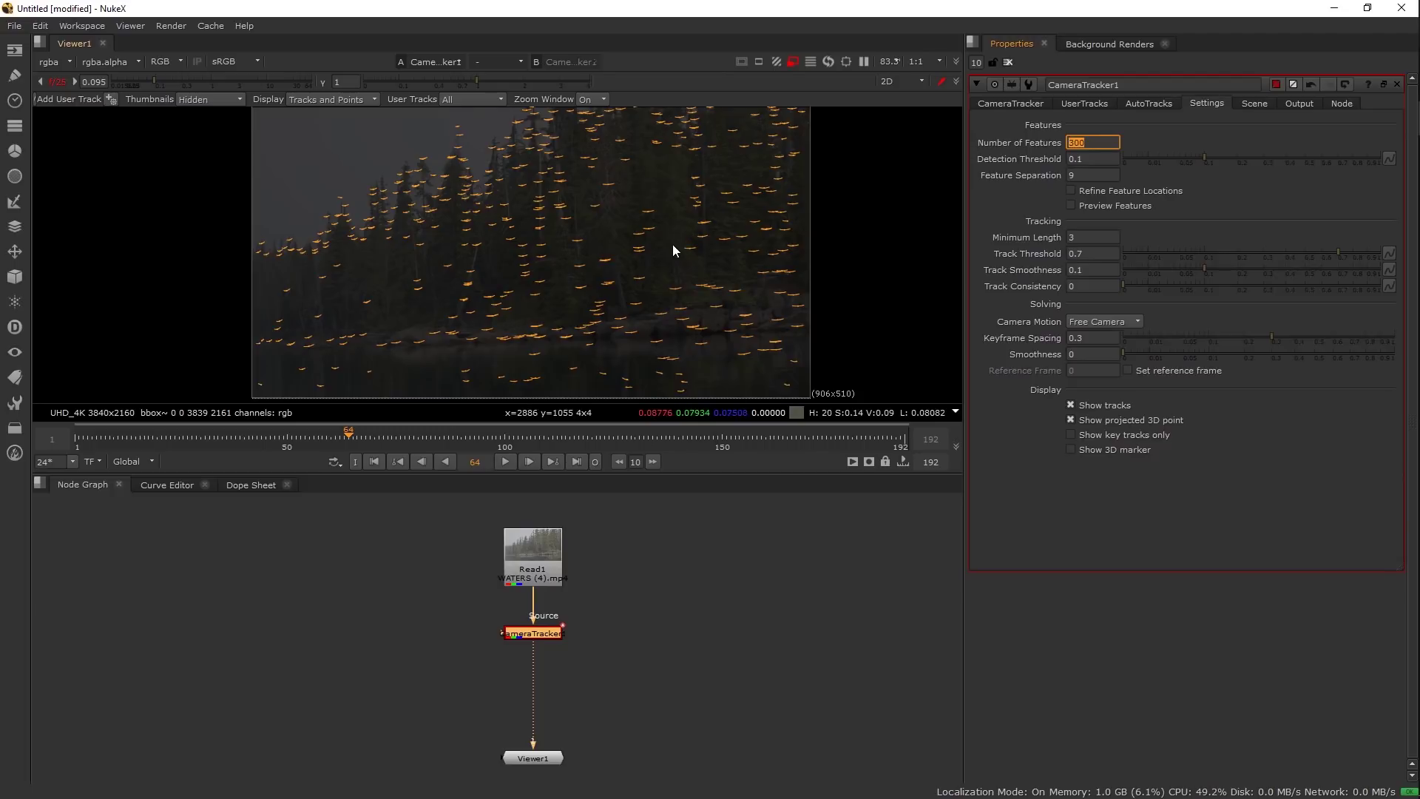
left_click_drag(705, 247, 702, 254)
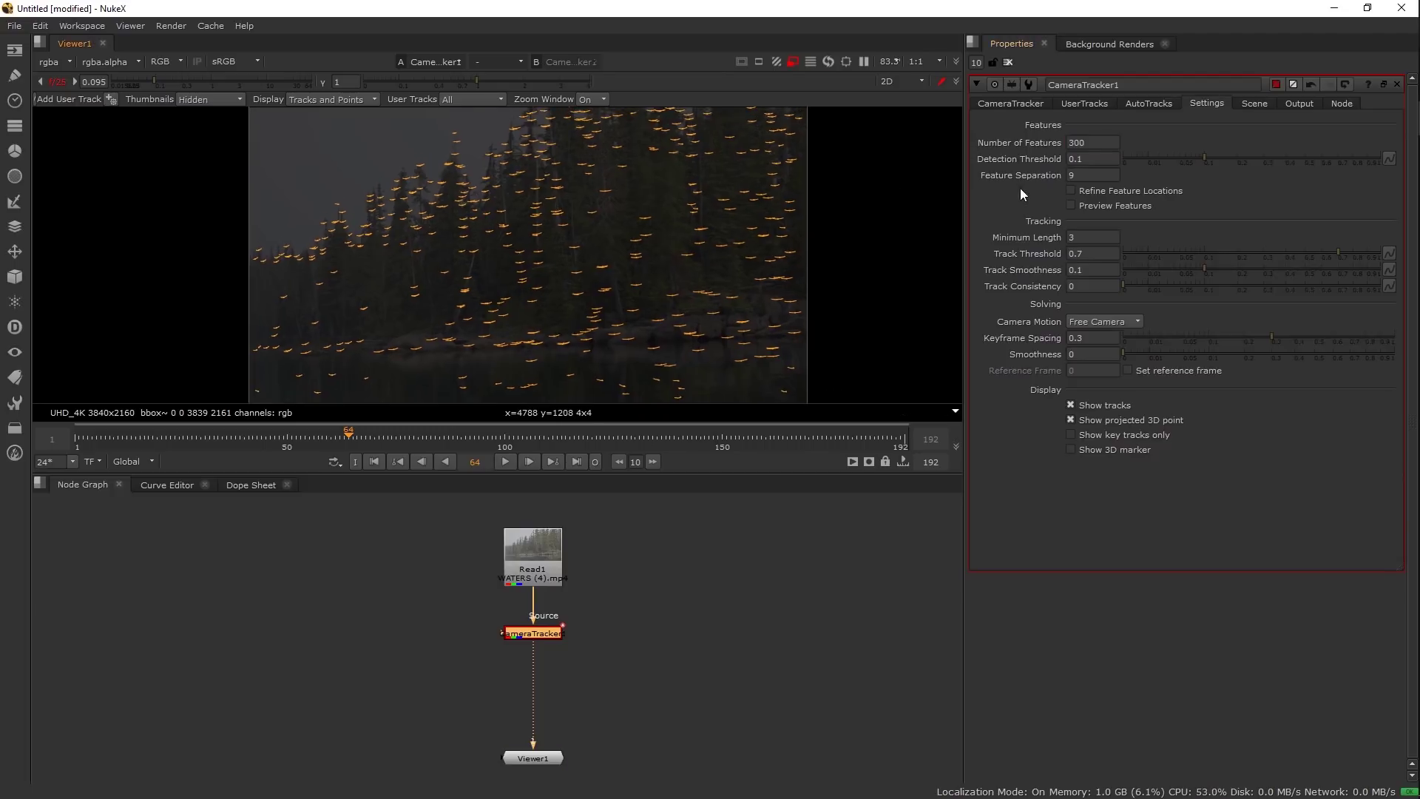
left_click(1013, 108)
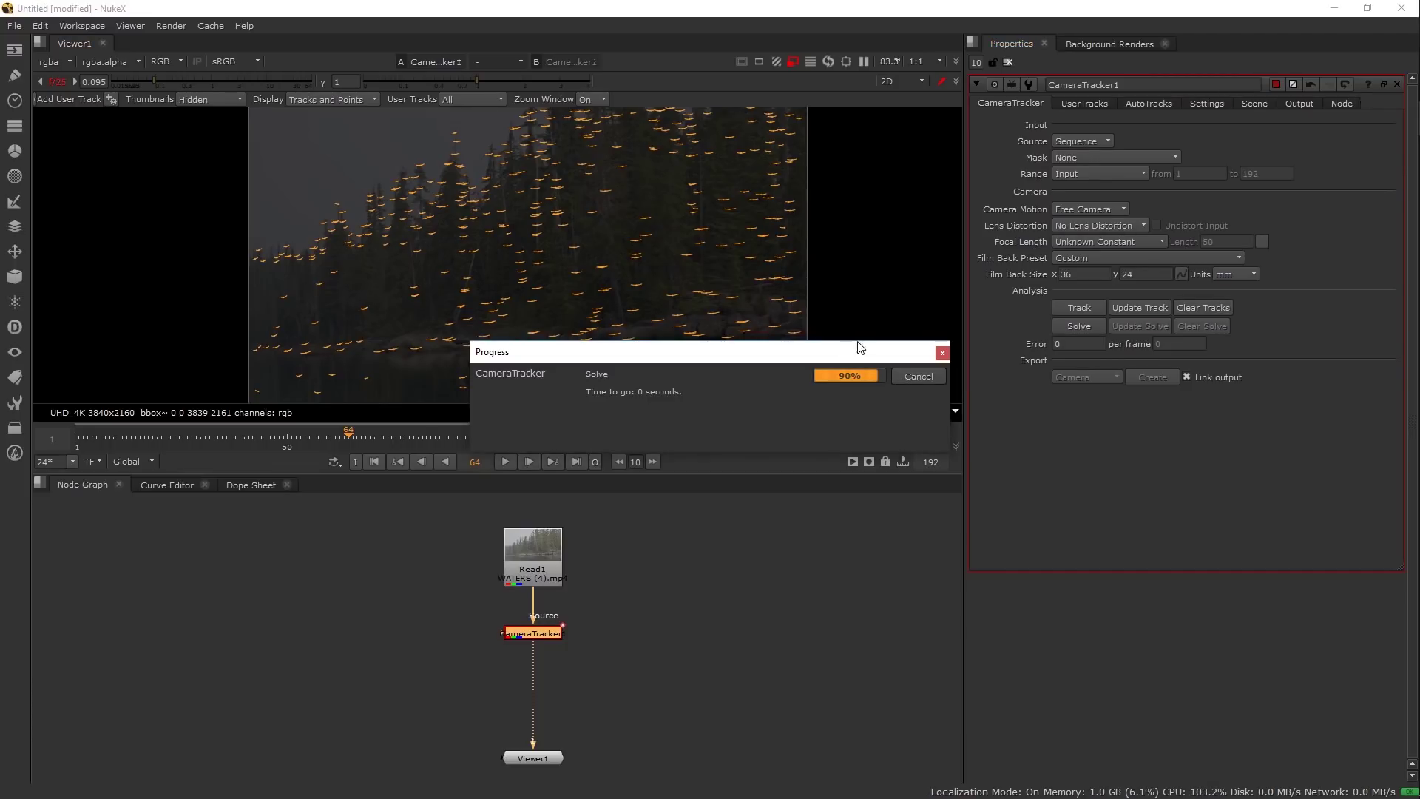
left_click_drag(560, 179, 556, 179)
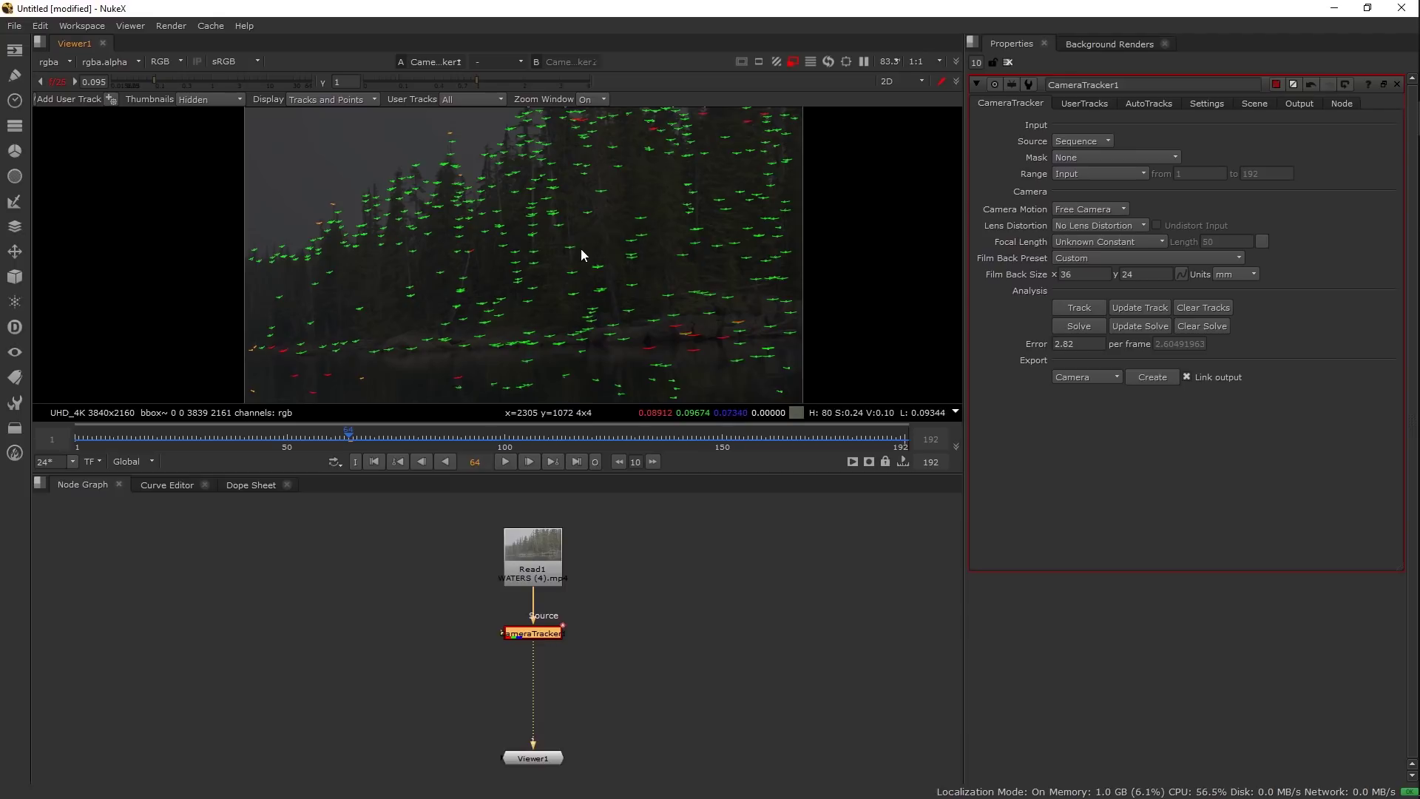
- Inspect the solved point cloud in the 3D view from several angles and check the solve error
key("Tab")
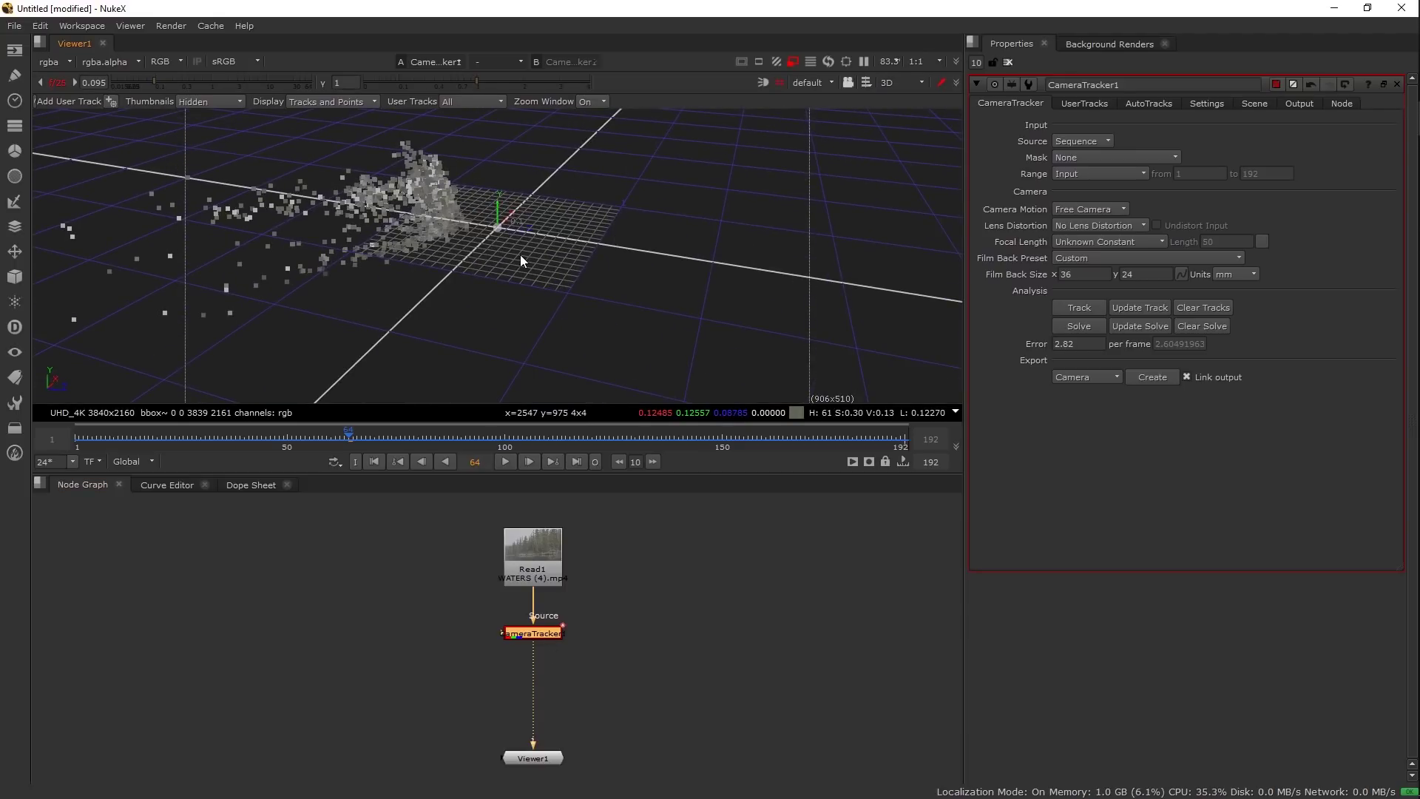
mouse_move(560, 245)
left_mouse_down()
mouse_move(330, 215)
mouse_move(527, 220)
mouse_move(459, 231)
mouse_move(473, 257)
mouse_move(561, 266)
left_mouse_up()
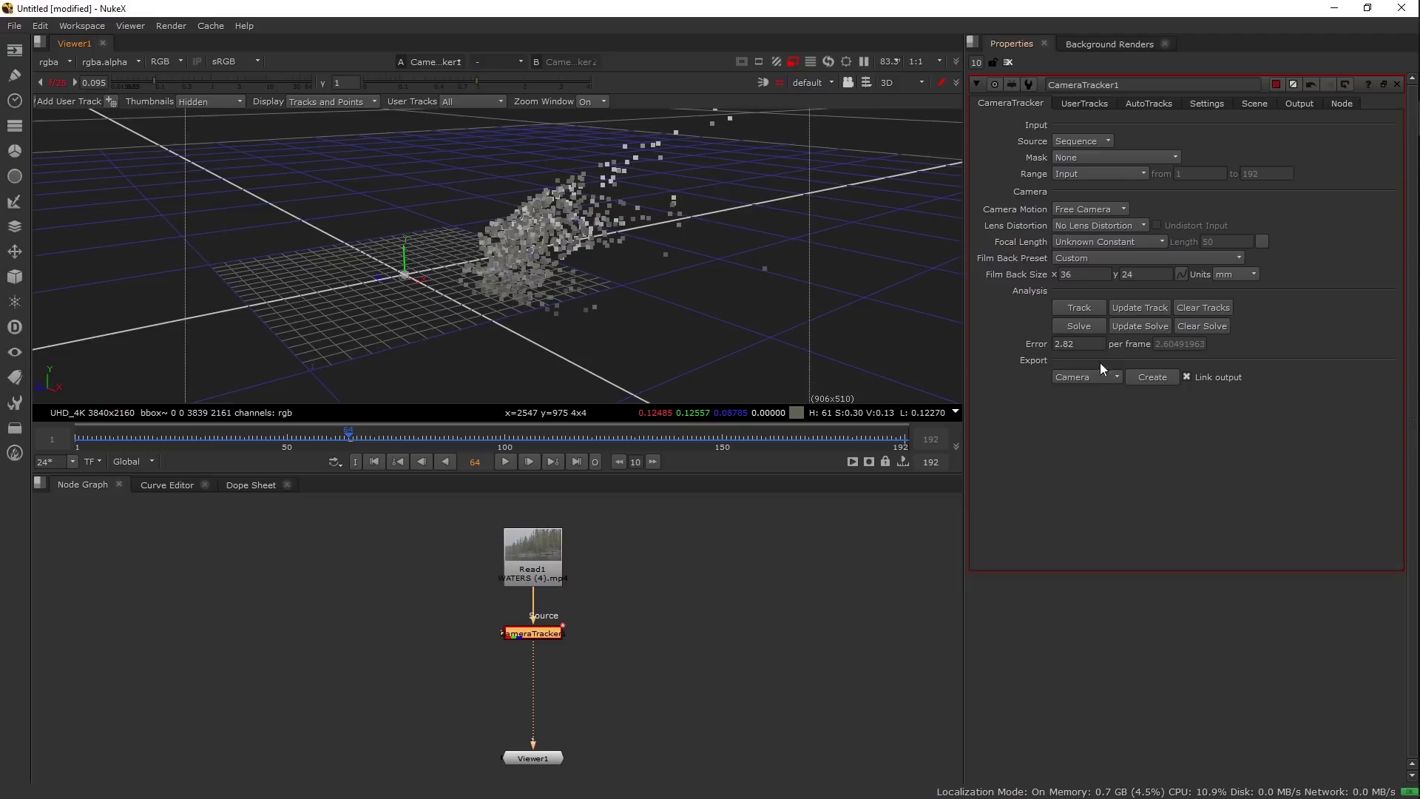
left_click_drag(624, 308, 503, 296)
left_click(1074, 344)
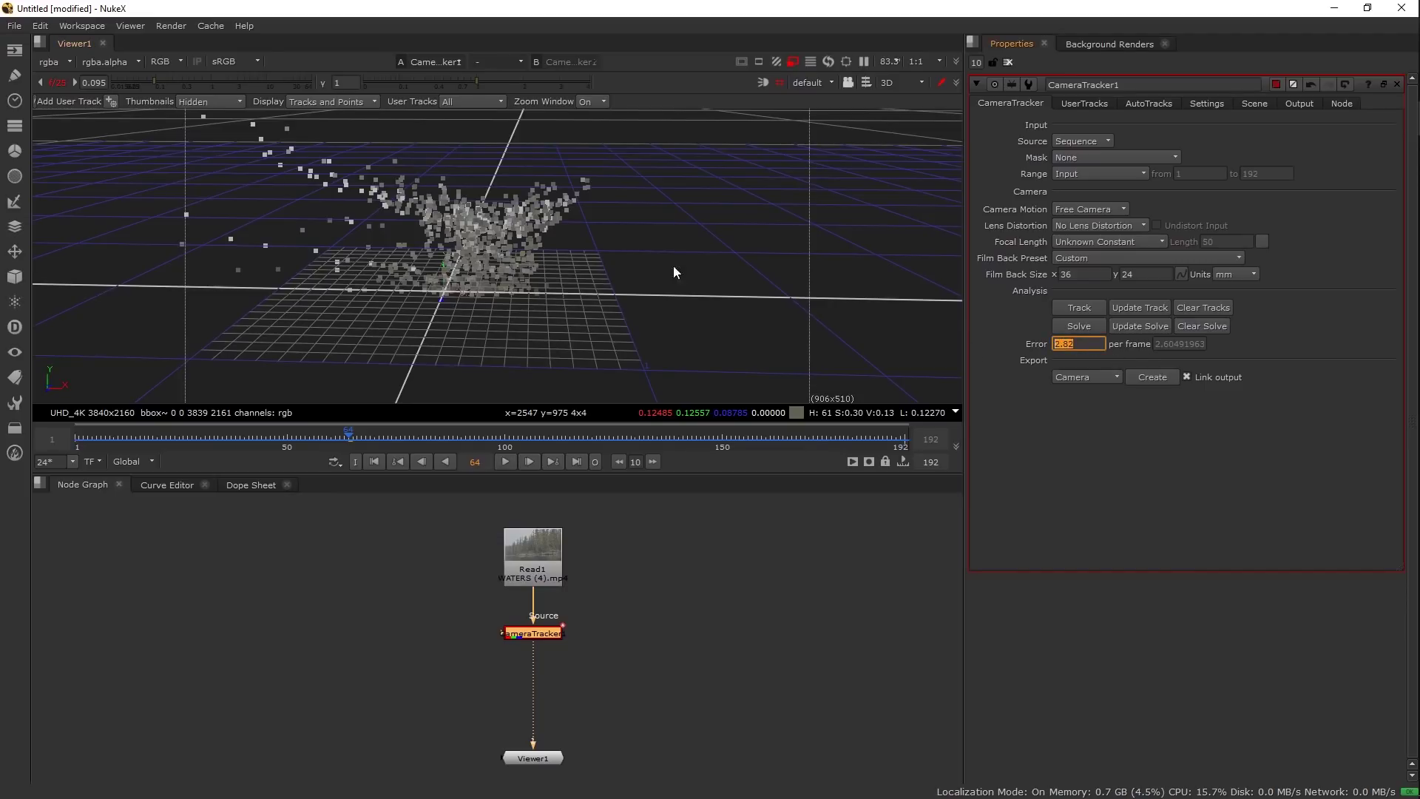
left_click_drag(672, 276, 1015, 160)
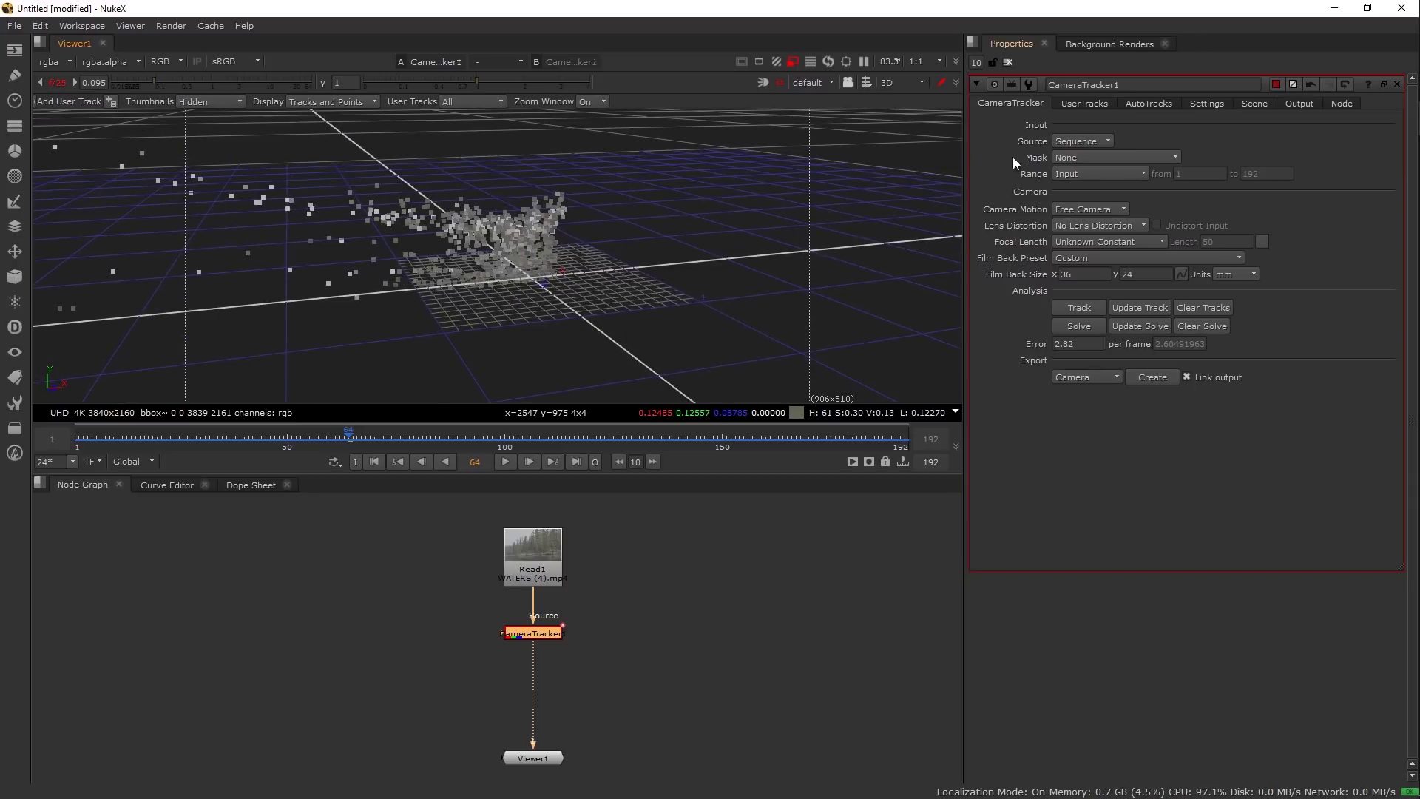
- Compare the track len - min and Min Length curves in the AutoTracks graph and return the viewer to 2D
left_click(1189, 103)
left_click(1146, 103)
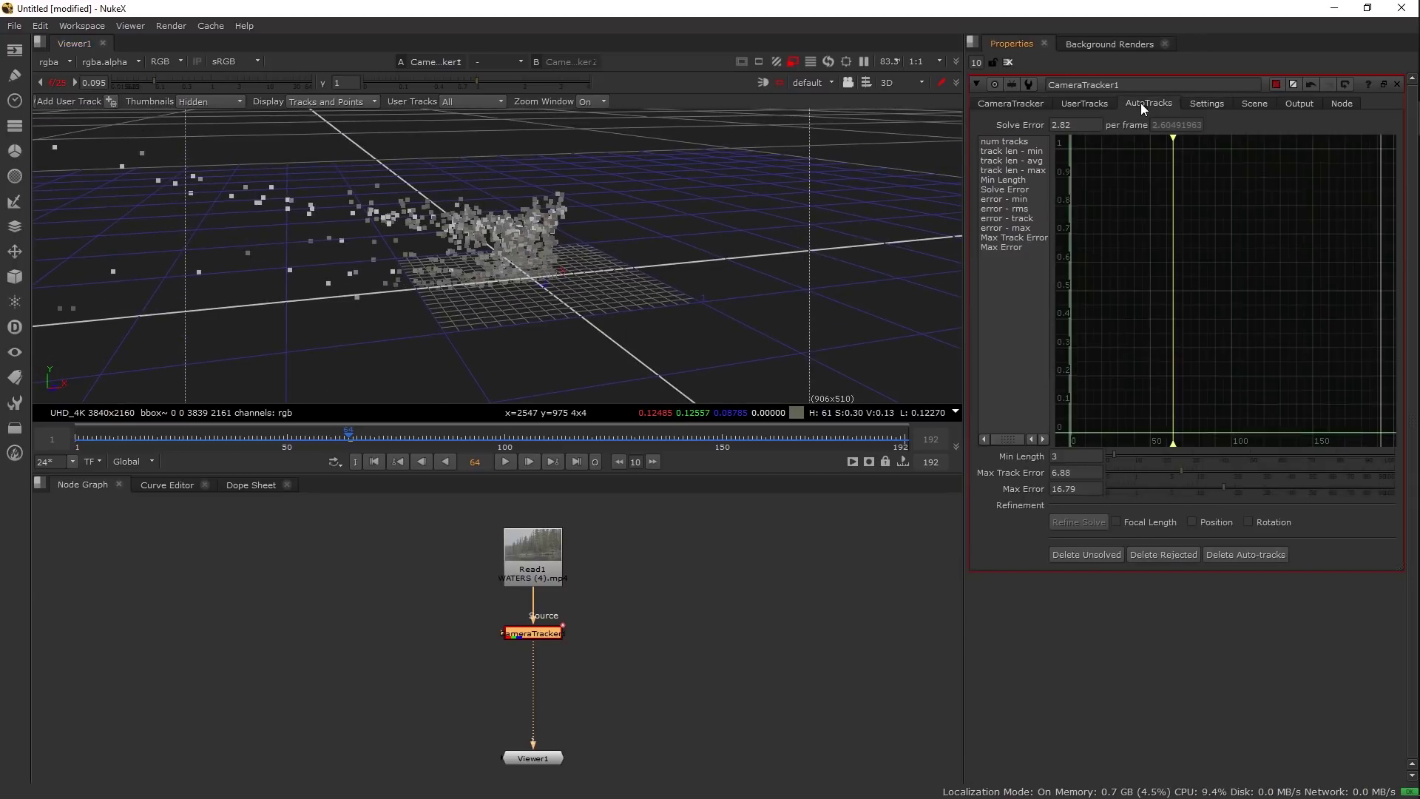
left_click(1028, 151)
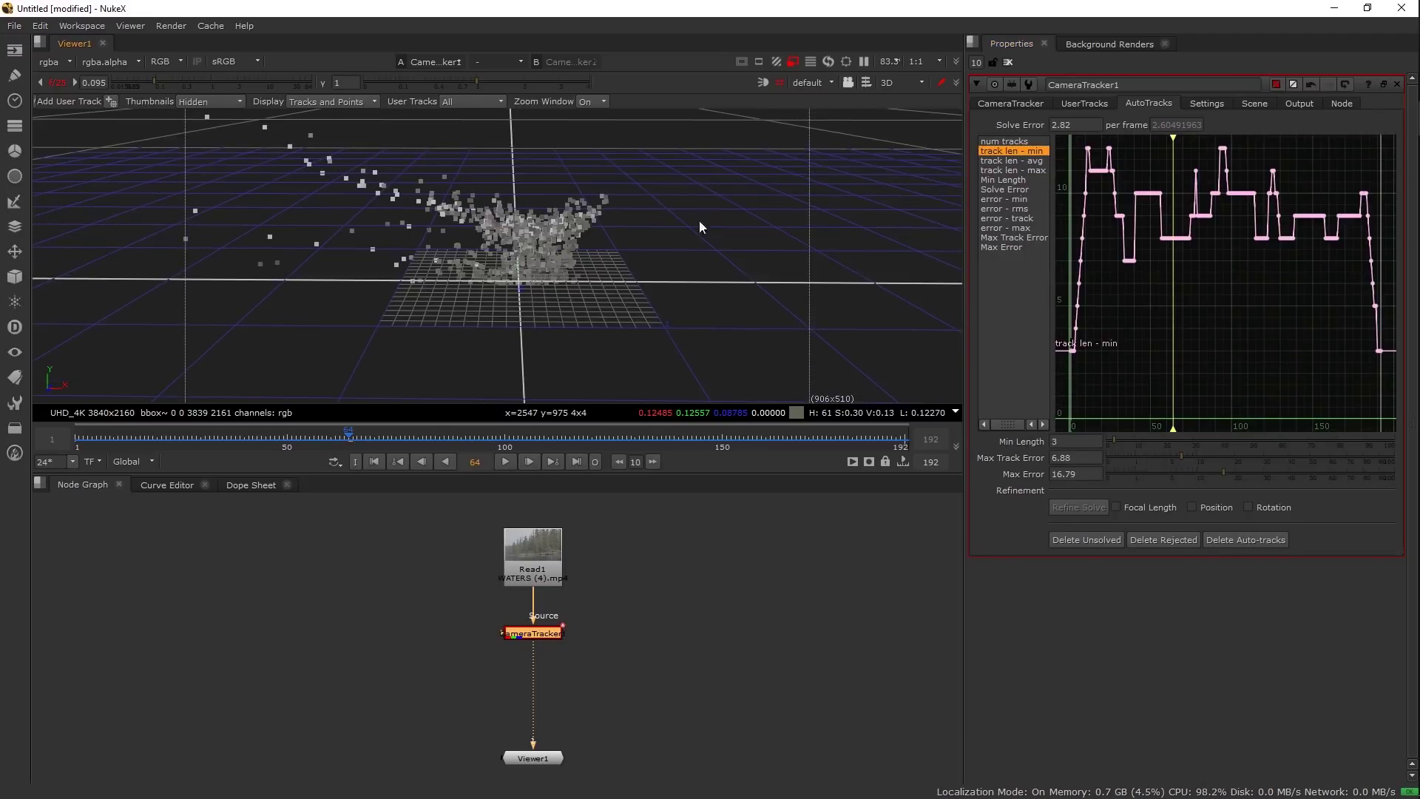
left_click(1031, 170)
left_click(1065, 125)
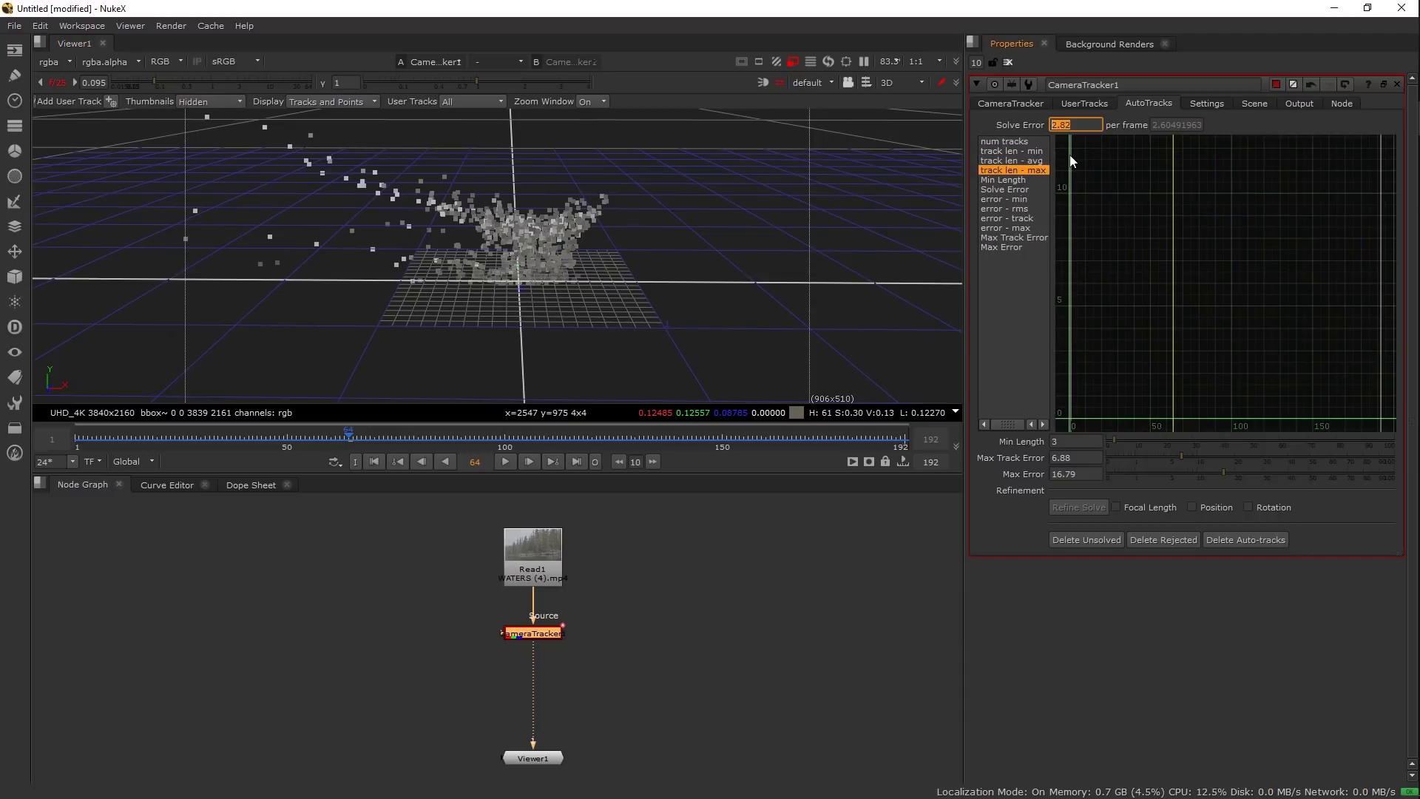
left_click(1031, 152)
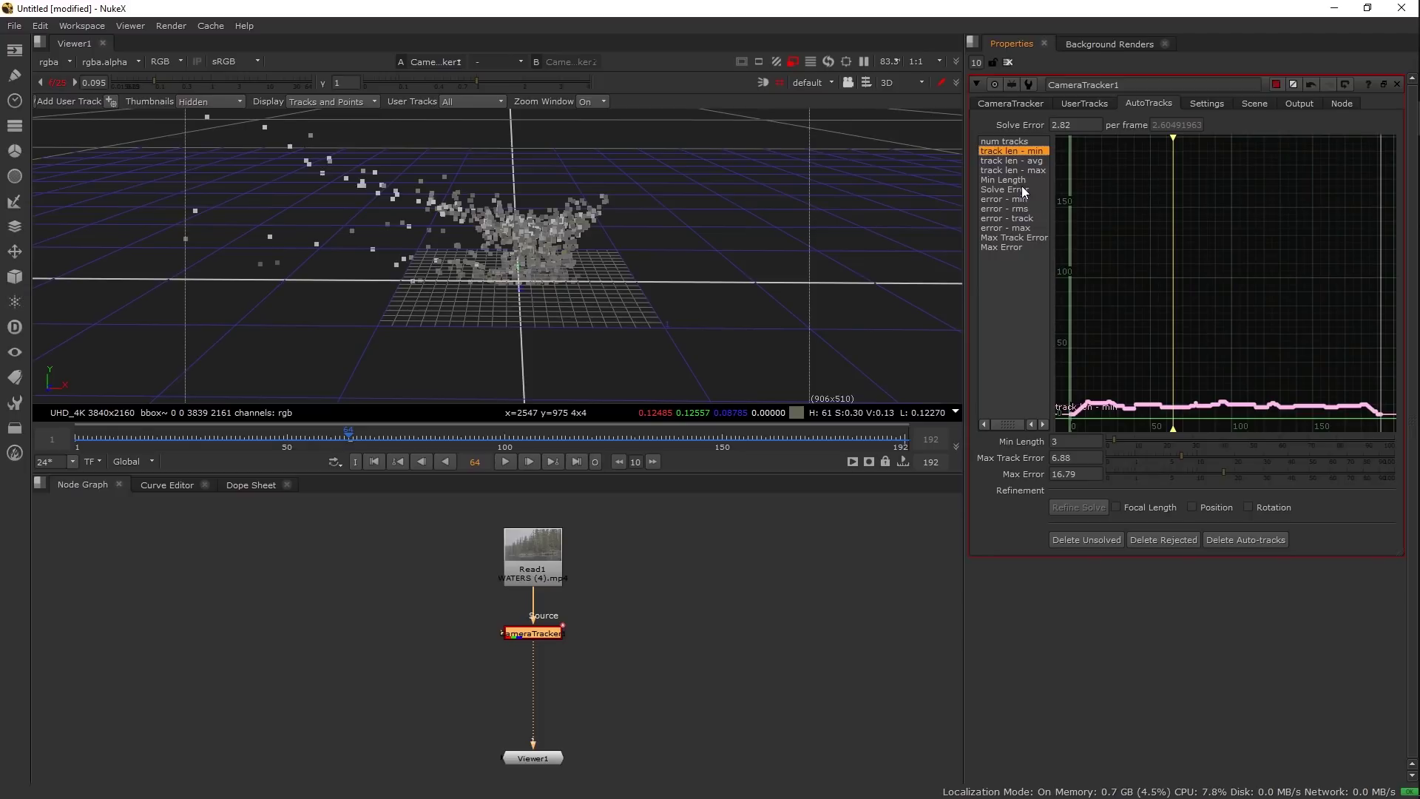
left_click(1023, 178, "ctrl")
key("f")
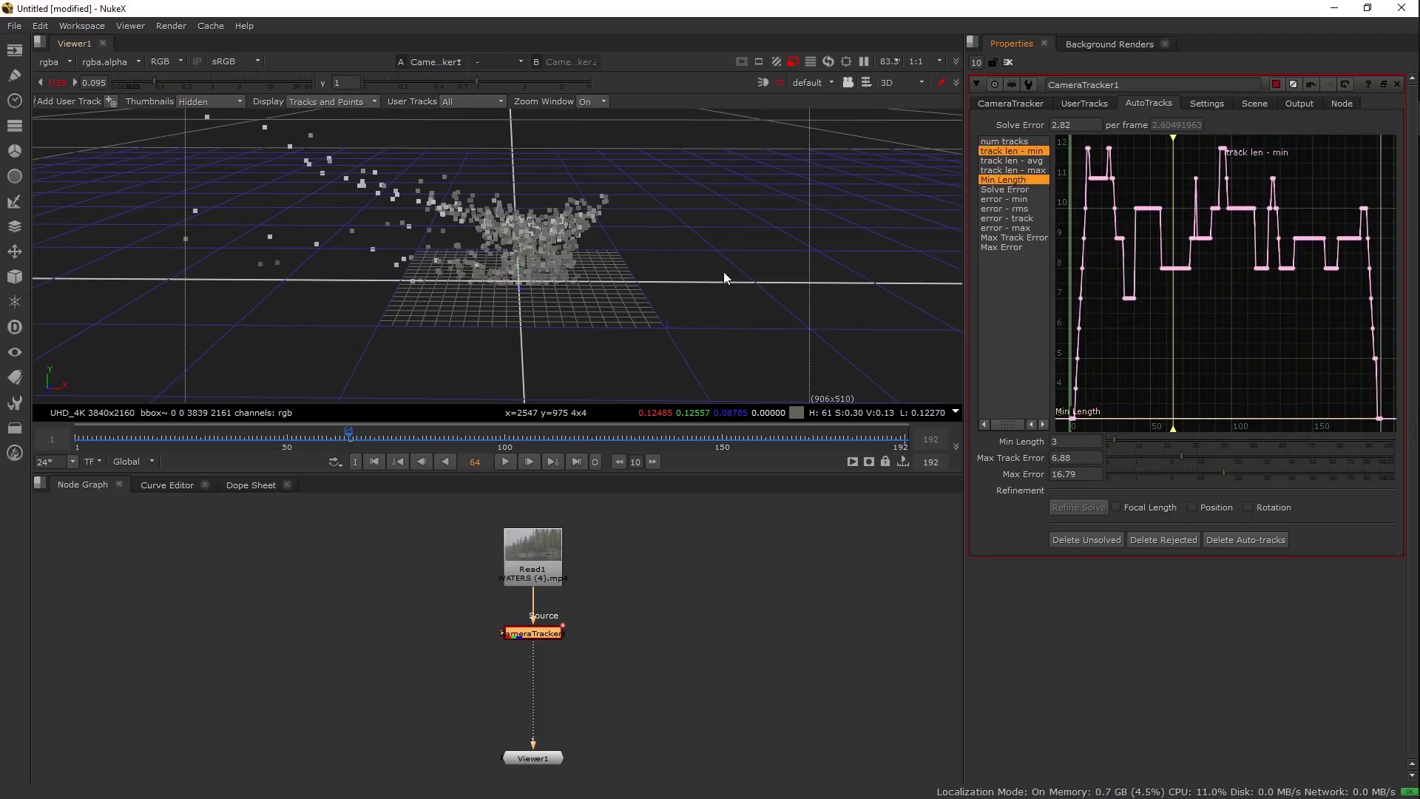
key("Tab")
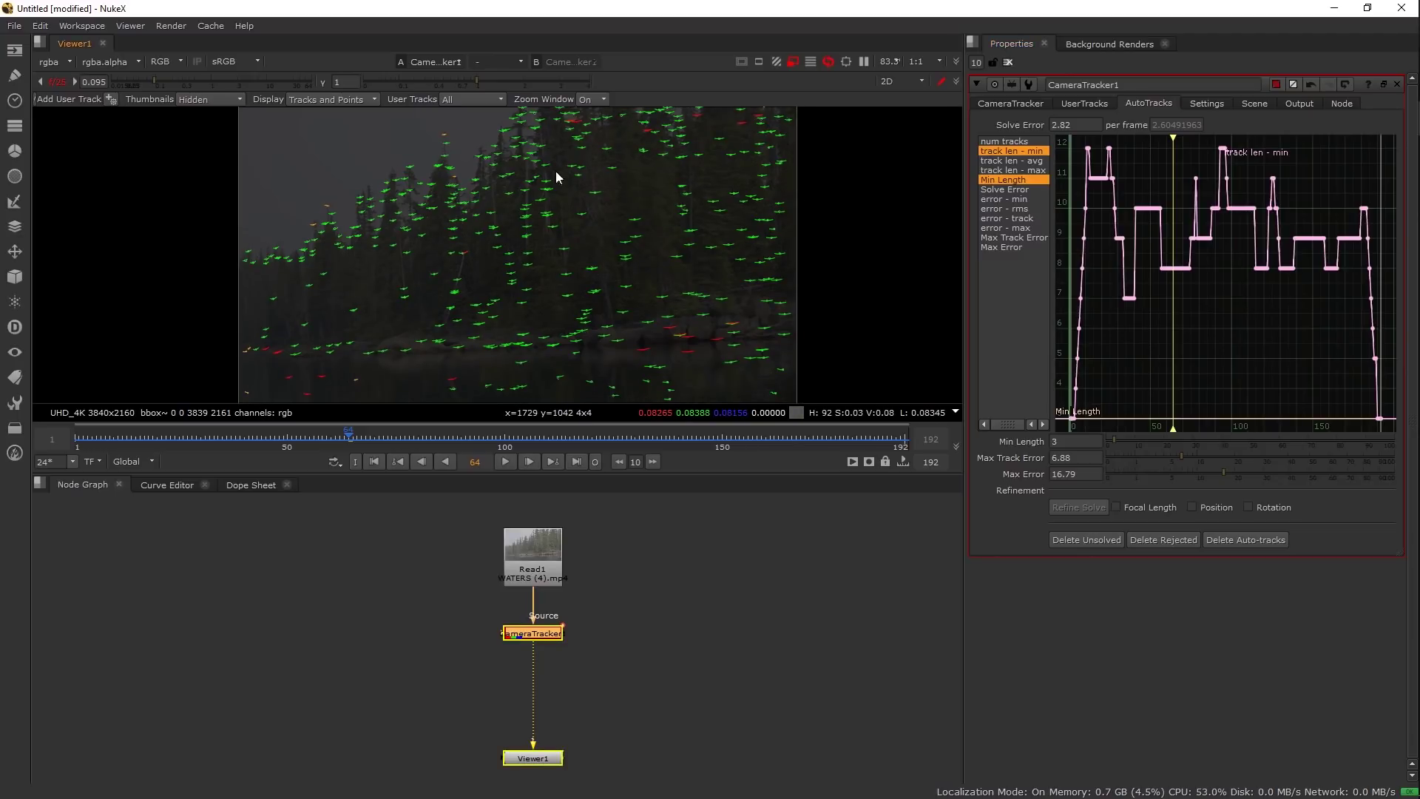
- Enlarge the viewer area and set the auto-tracks' Min Length threshold to 16
left_click_drag(509, 188, 482, 201)
left_click(466, 497)
left_click_drag(478, 474, 477, 567)
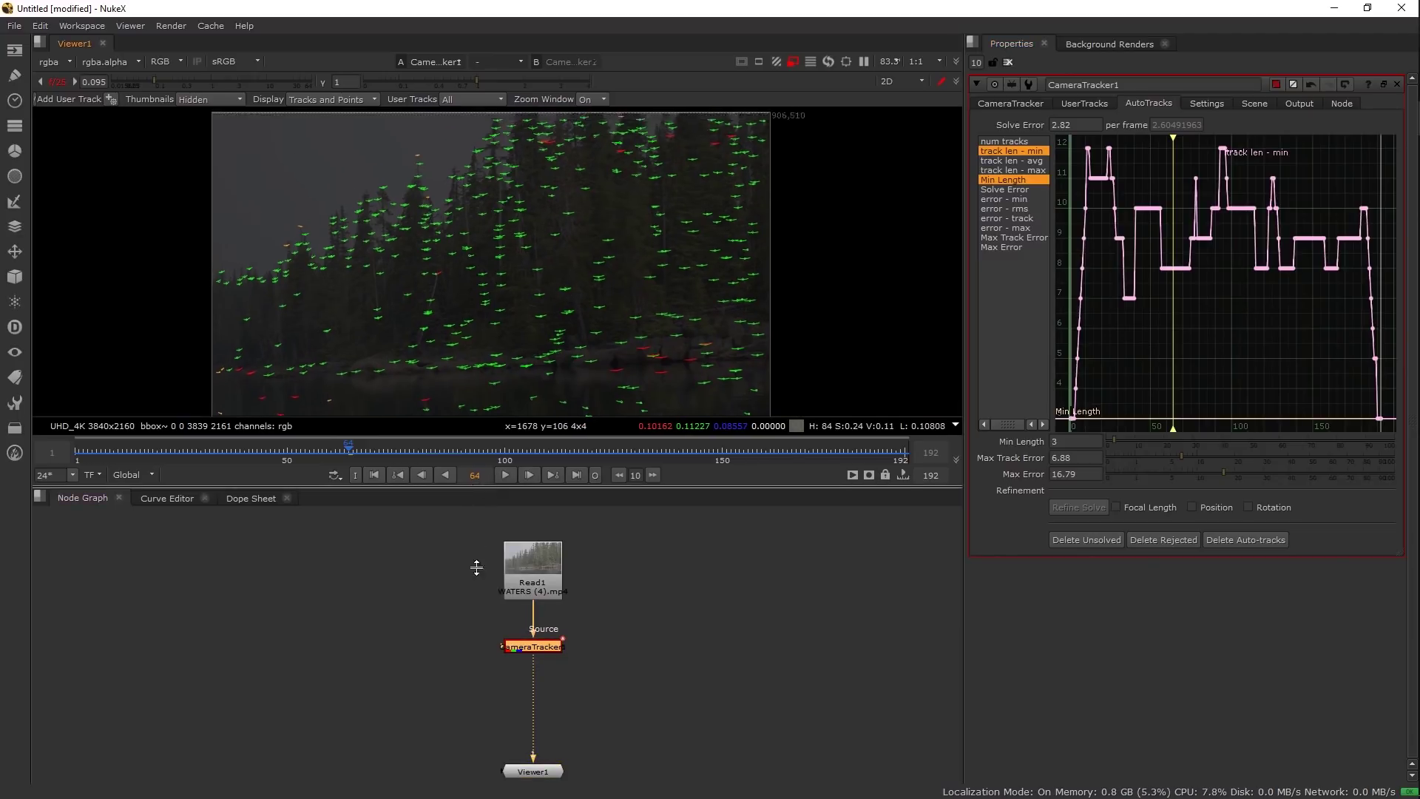
scroll(511, 362, "up", 5)
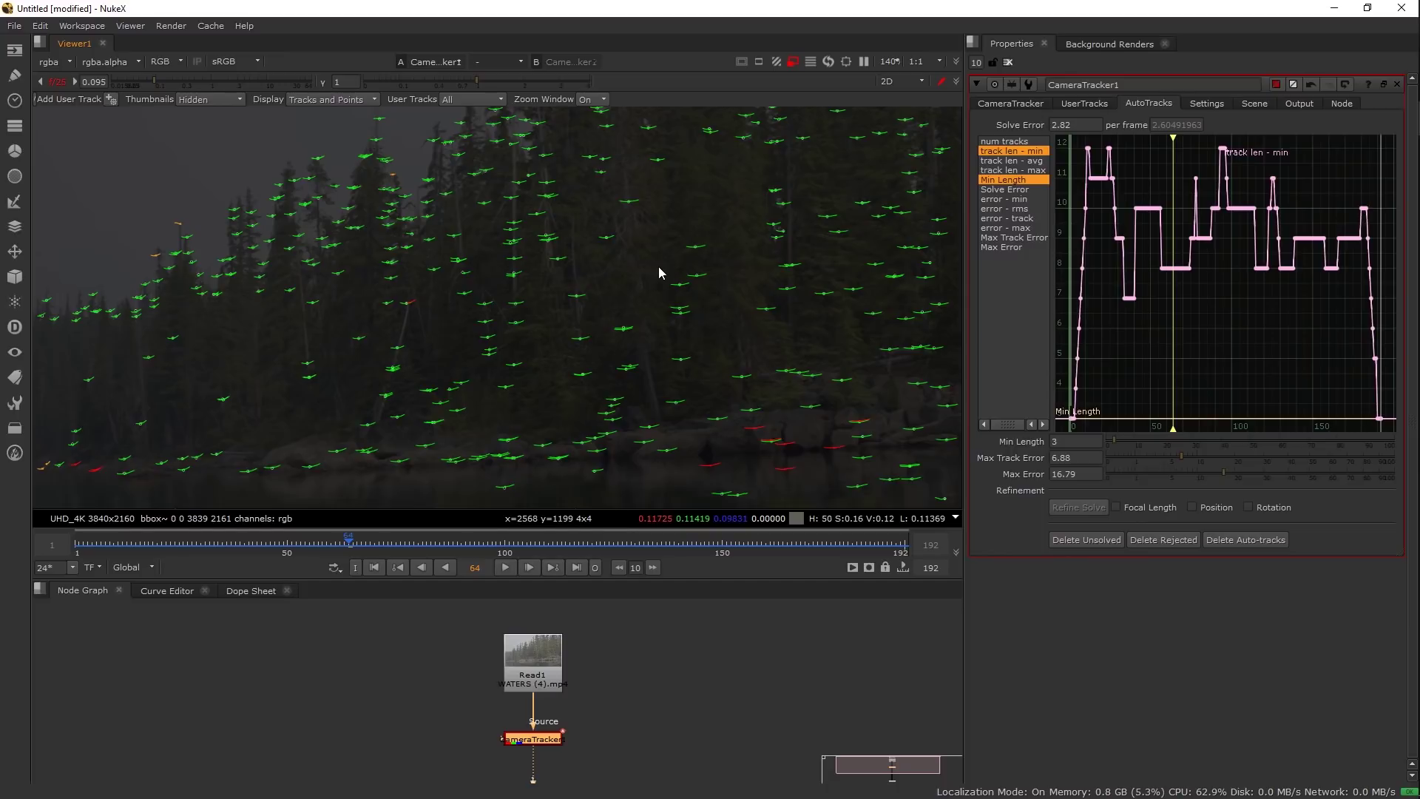
scroll(657, 269, "down", 4)
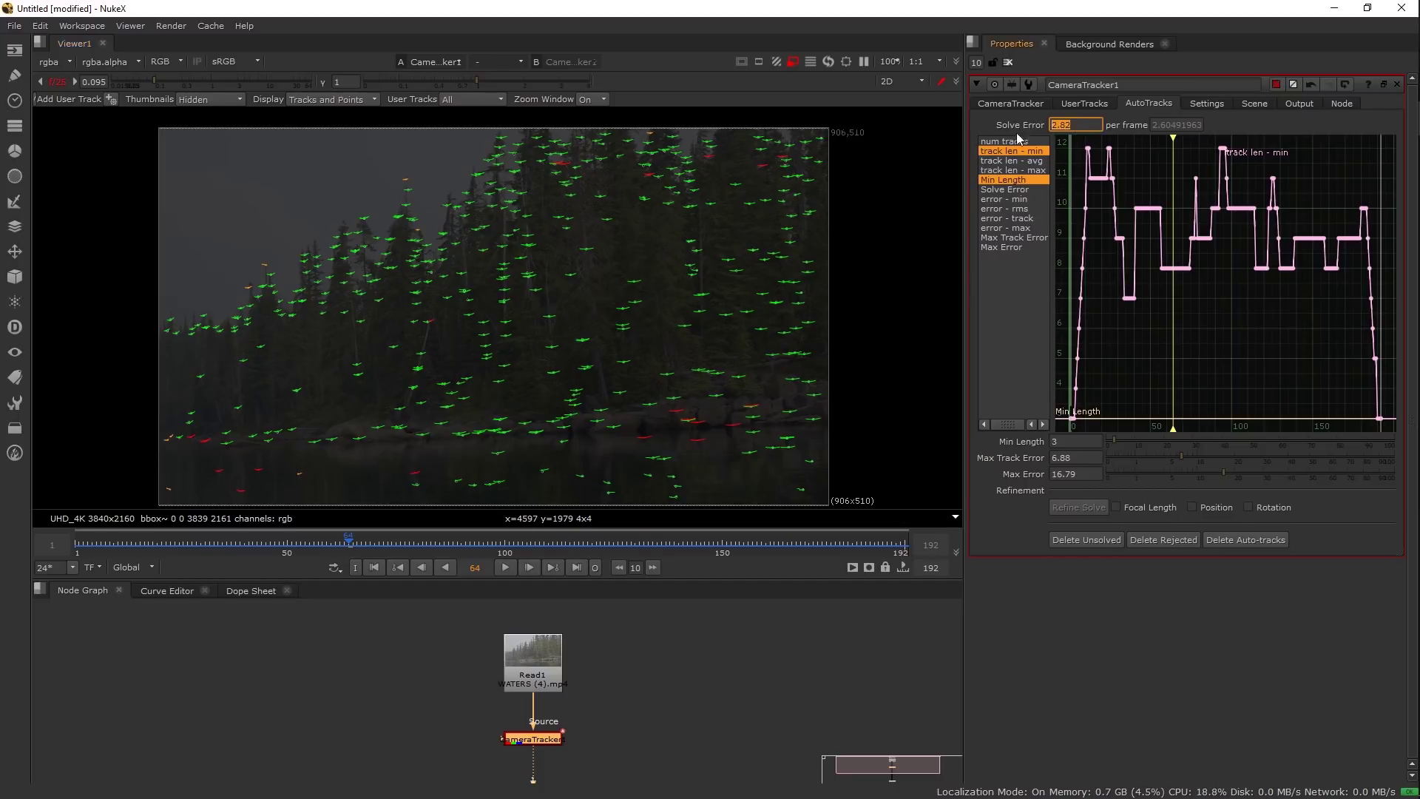
left_click_drag(1114, 441, 1120, 442)
left_click(1120, 442)
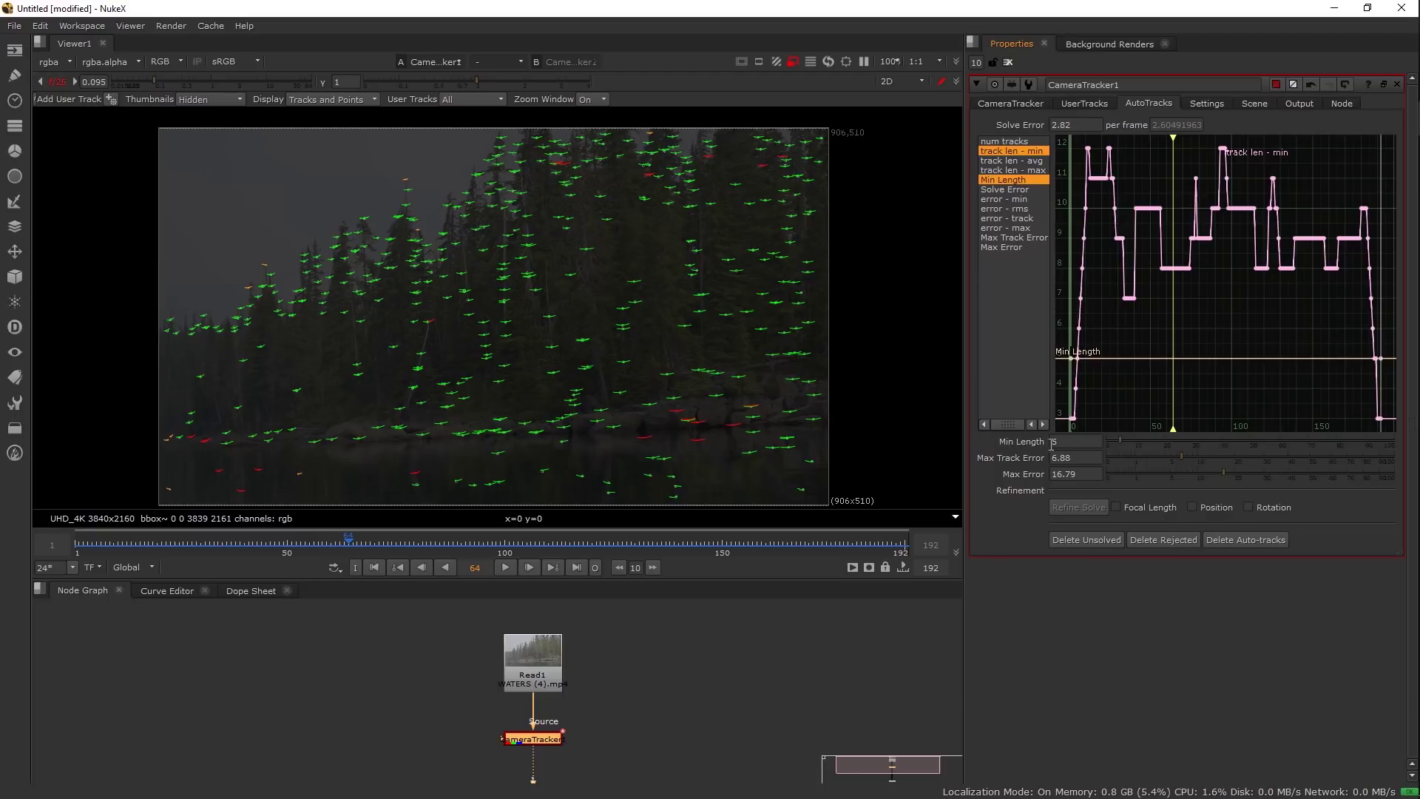
left_click_drag(1120, 438, 1172, 444)
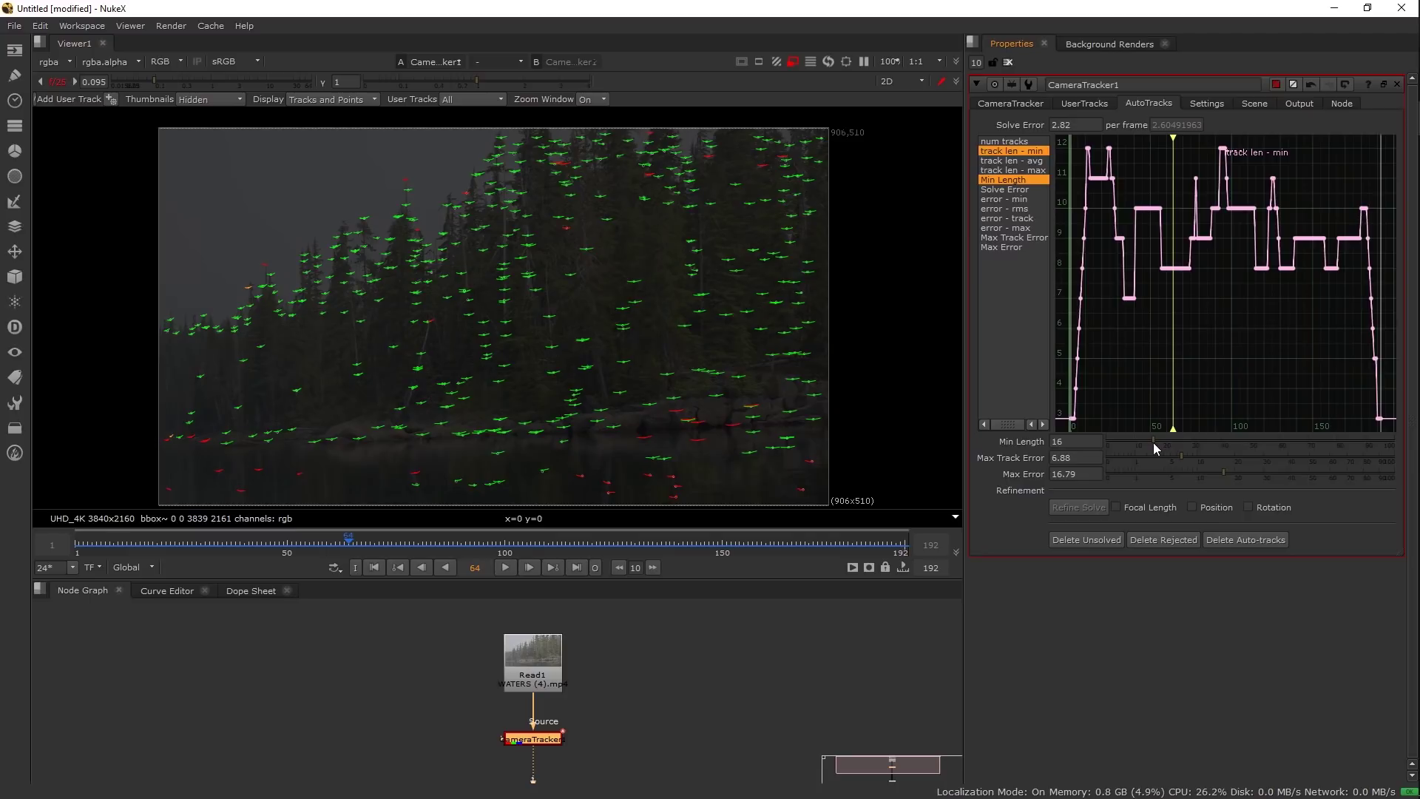
- Compare the Max Track Error and error - rms curves and set Max Track Error to 5.2
mouse_move(622, 364)
left_mouse_down()
mouse_move(628, 319)
mouse_move(608, 304)
mouse_move(607, 348)
left_mouse_up()
scroll(678, 413, "up", 5)
scroll(664, 322, "down", 6)
scroll(589, 320, "up", 1)
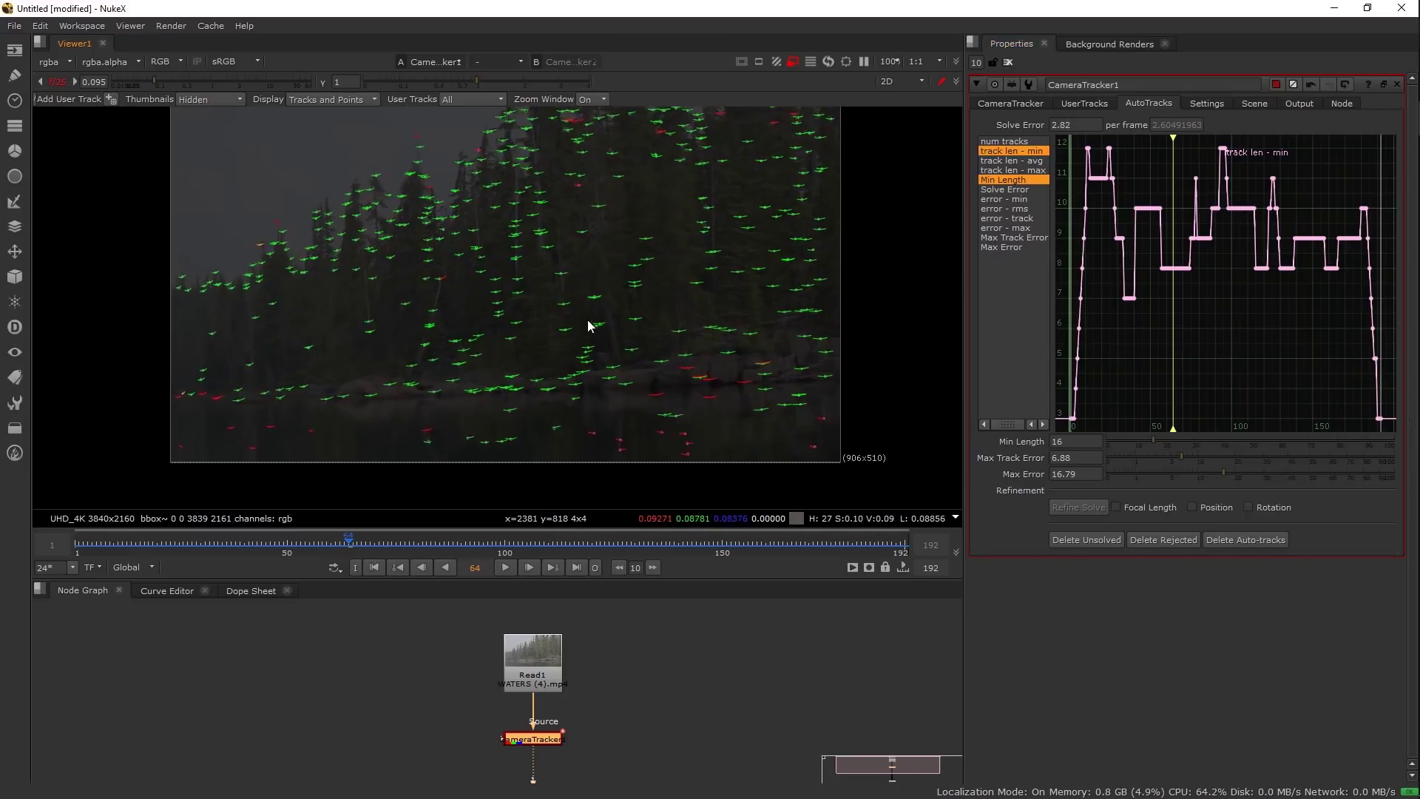
scroll(589, 325, "up", 1)
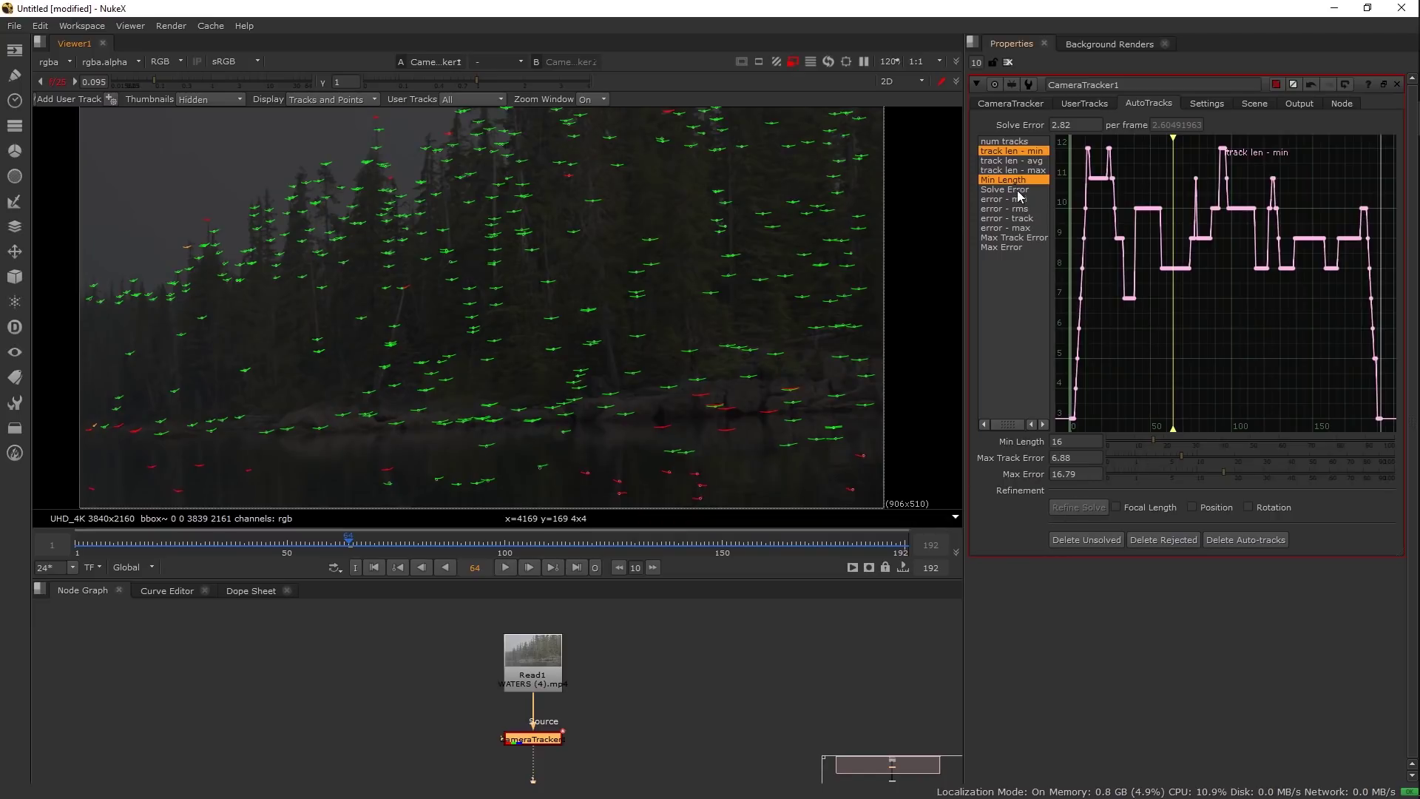
left_click(1014, 238)
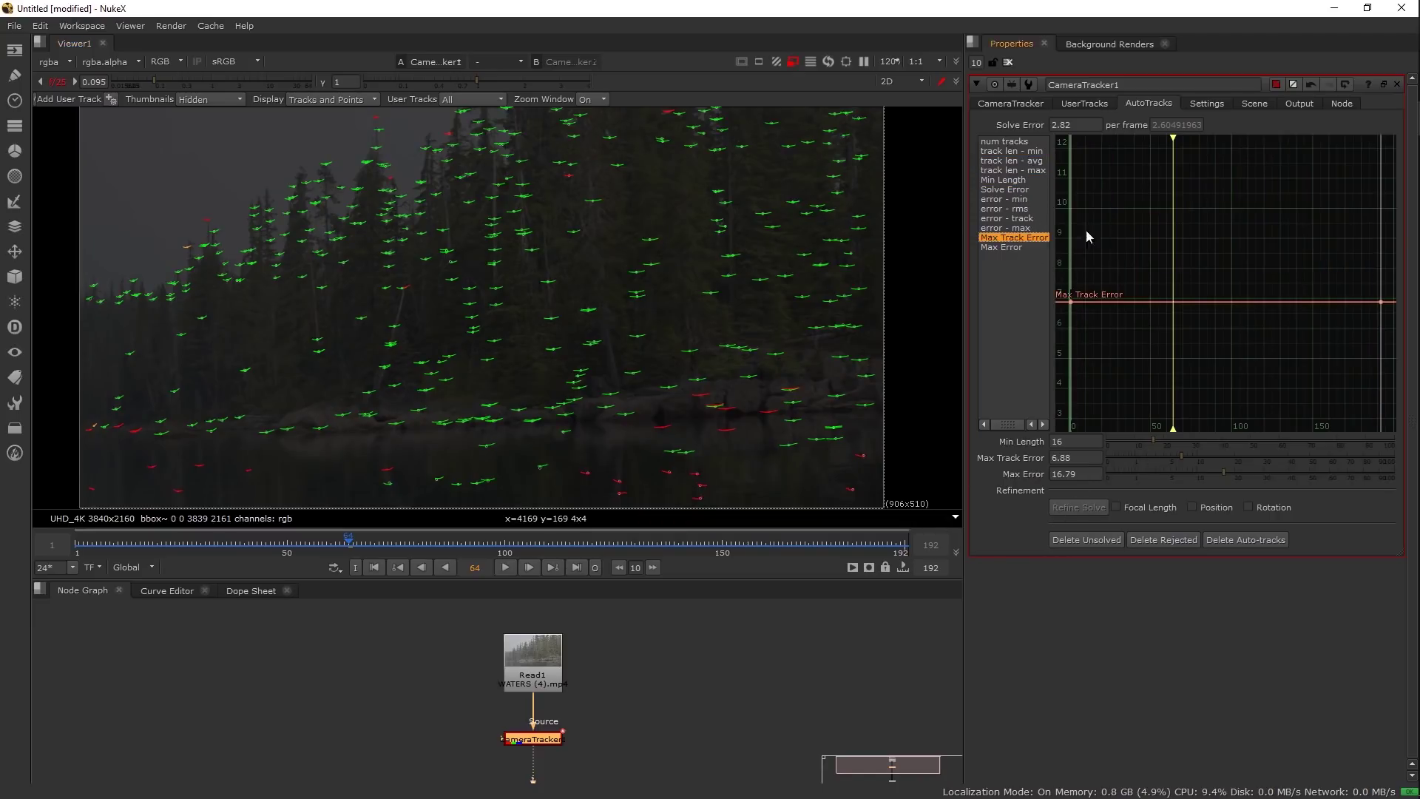
left_click(1020, 209, "ctrl")
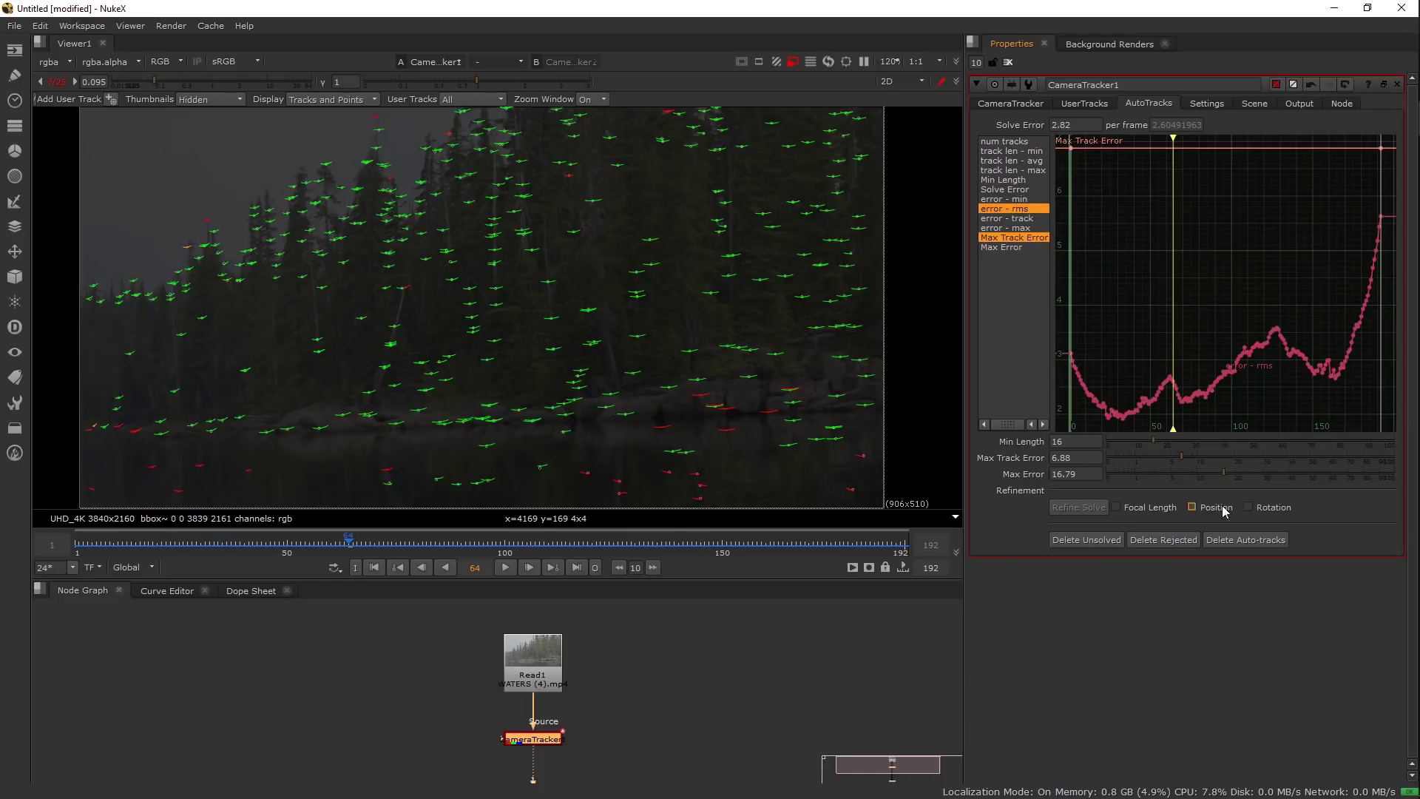
left_click(1177, 460)
mouse_move(1174, 462)
left_mouse_down()
mouse_move(1137, 480)
mouse_move(1172, 479)
left_mouse_up()
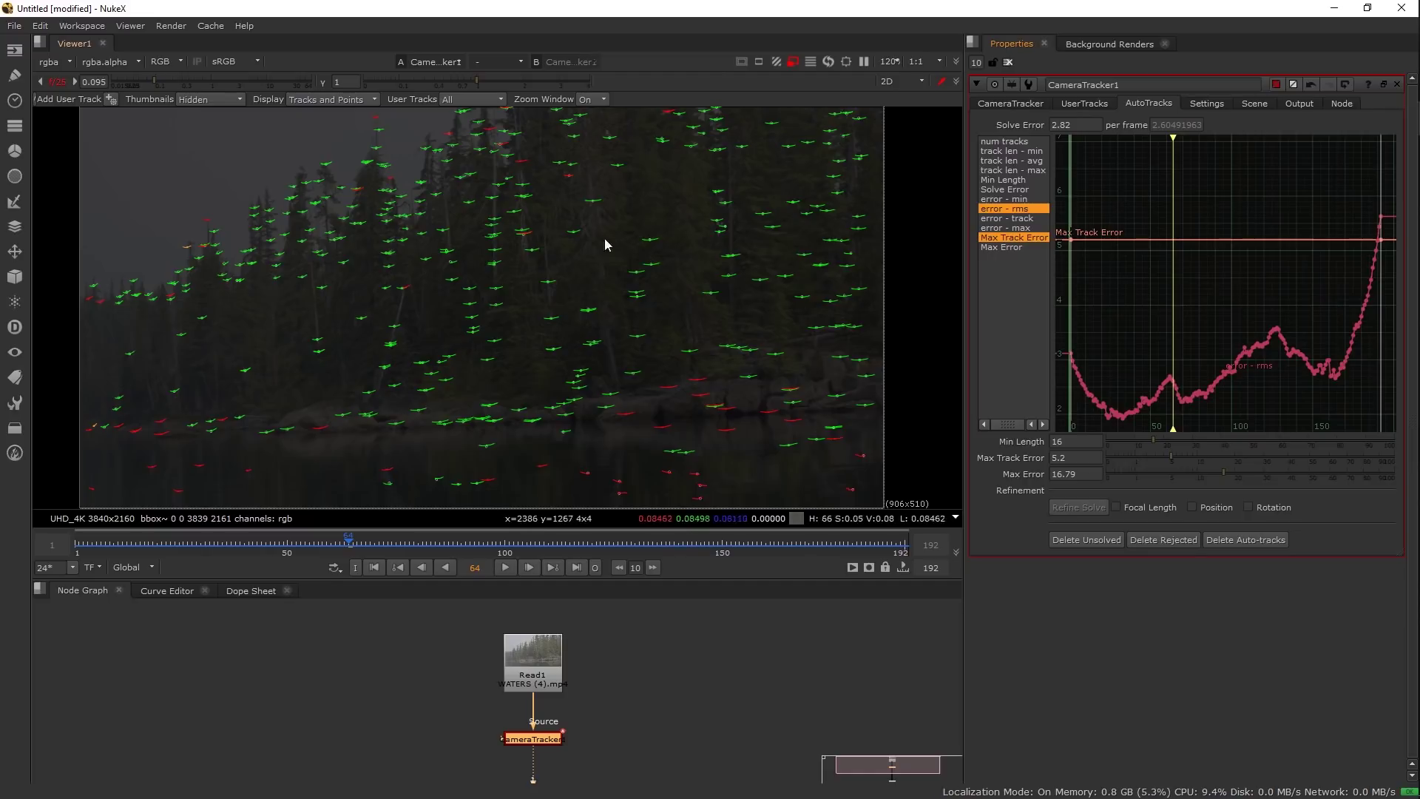
- Compare the error - max and Max Error curves and set Max Error to 10.2
left_click(1023, 229)
left_click(1021, 247, "ctrl")
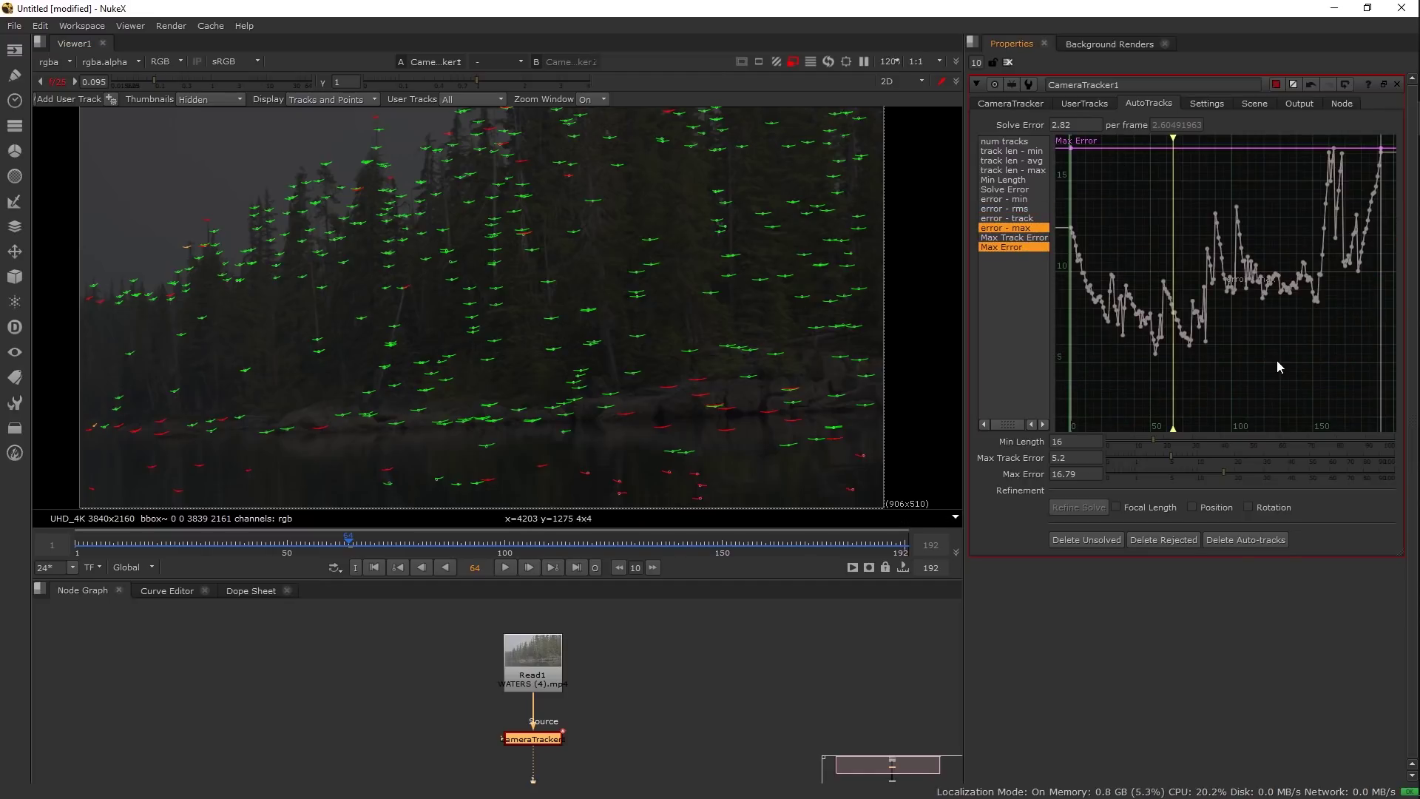
key("f")
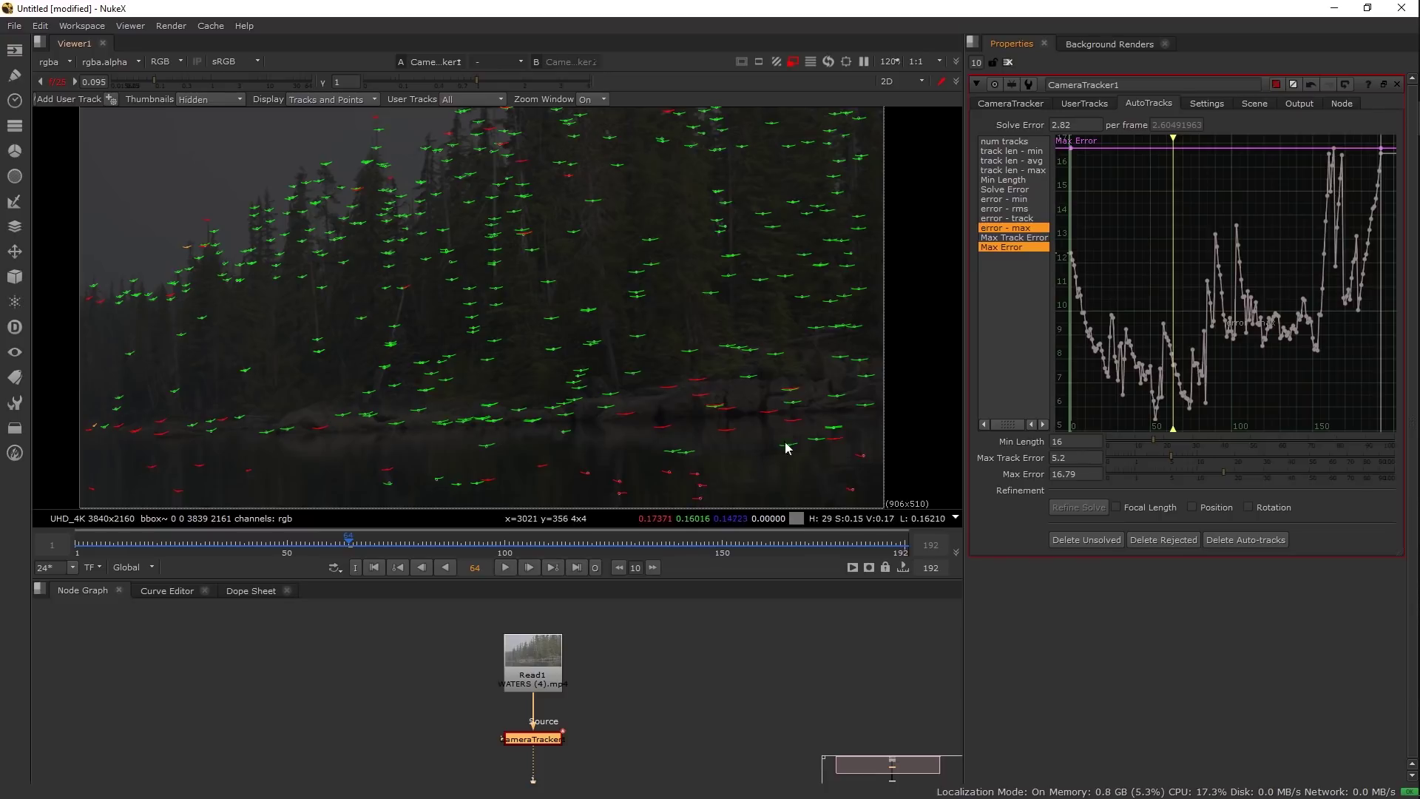
left_click_drag(1224, 479, 1213, 462)
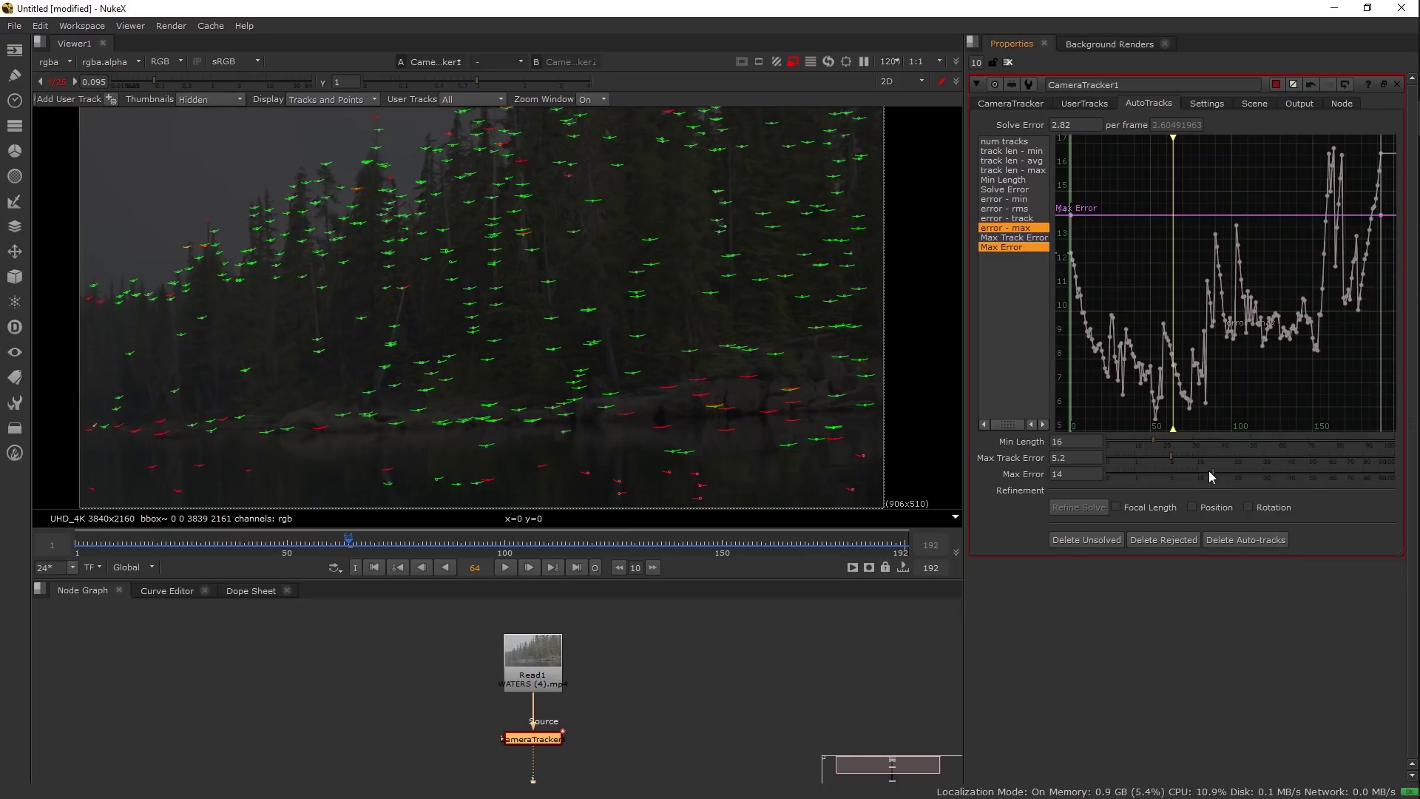
left_click_drag(1205, 479, 1200, 479)
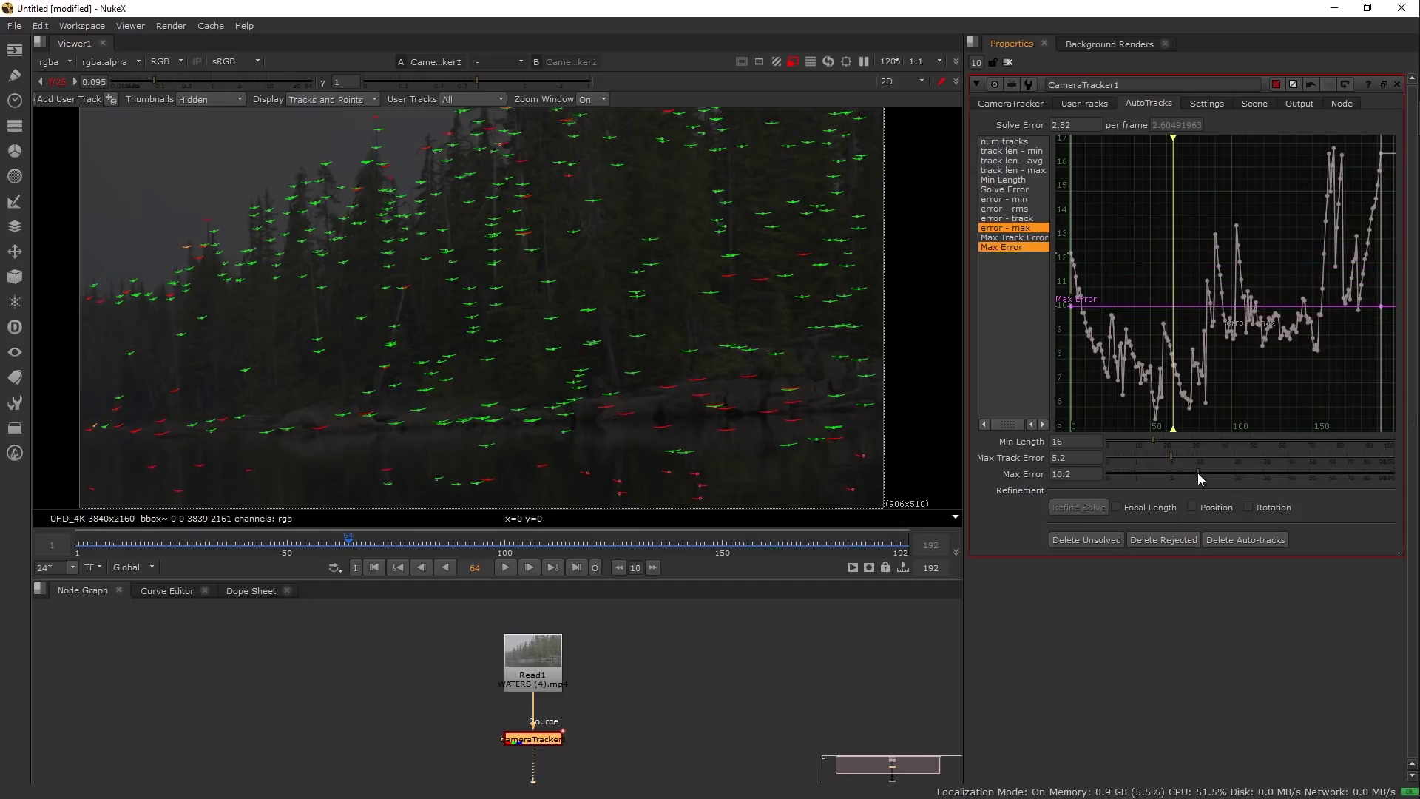
left_click_drag(547, 280, 539, 273)
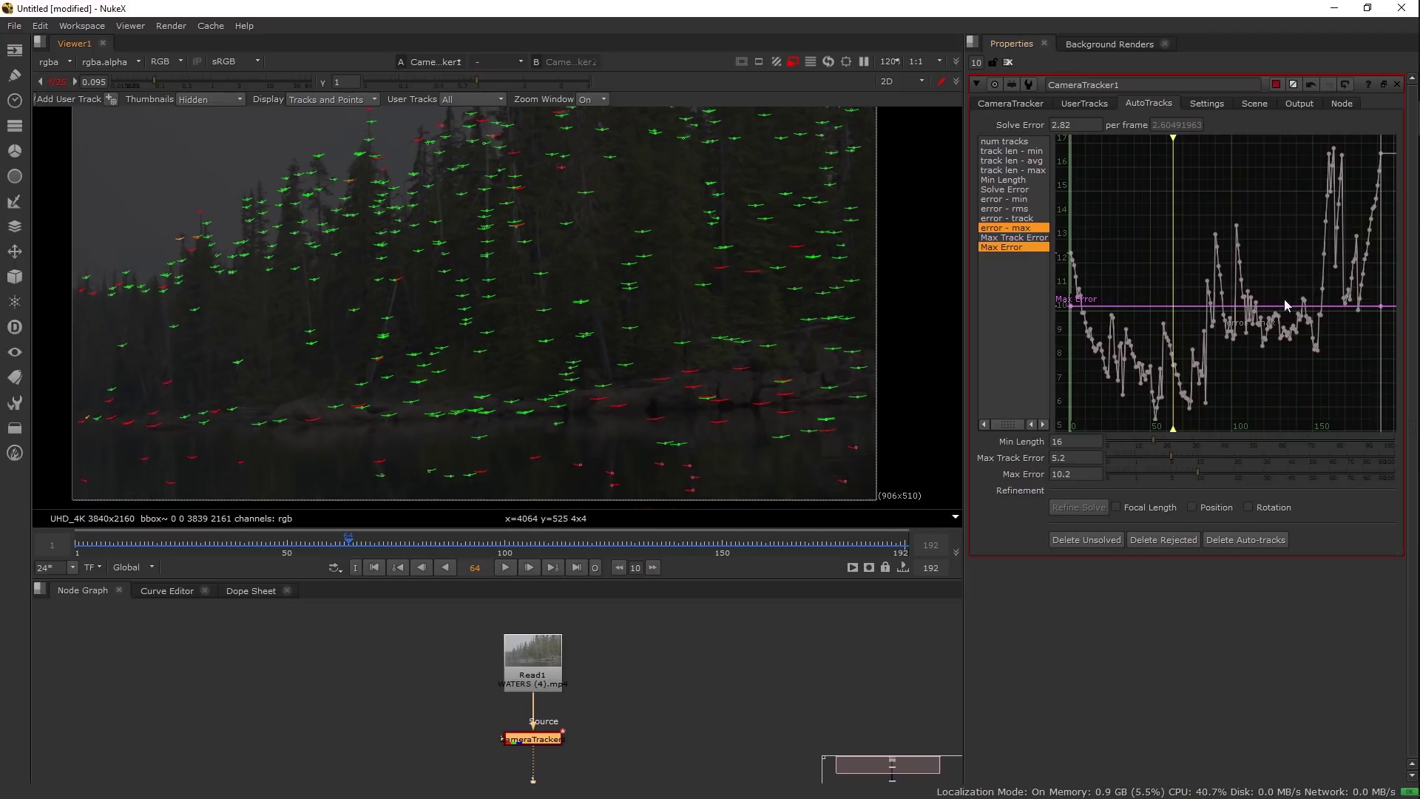
- Delete the unsolved and rejected auto-tracks, and check the solve error and the remaining tracks over the footage
left_click(1100, 544)
left_click(681, 454)
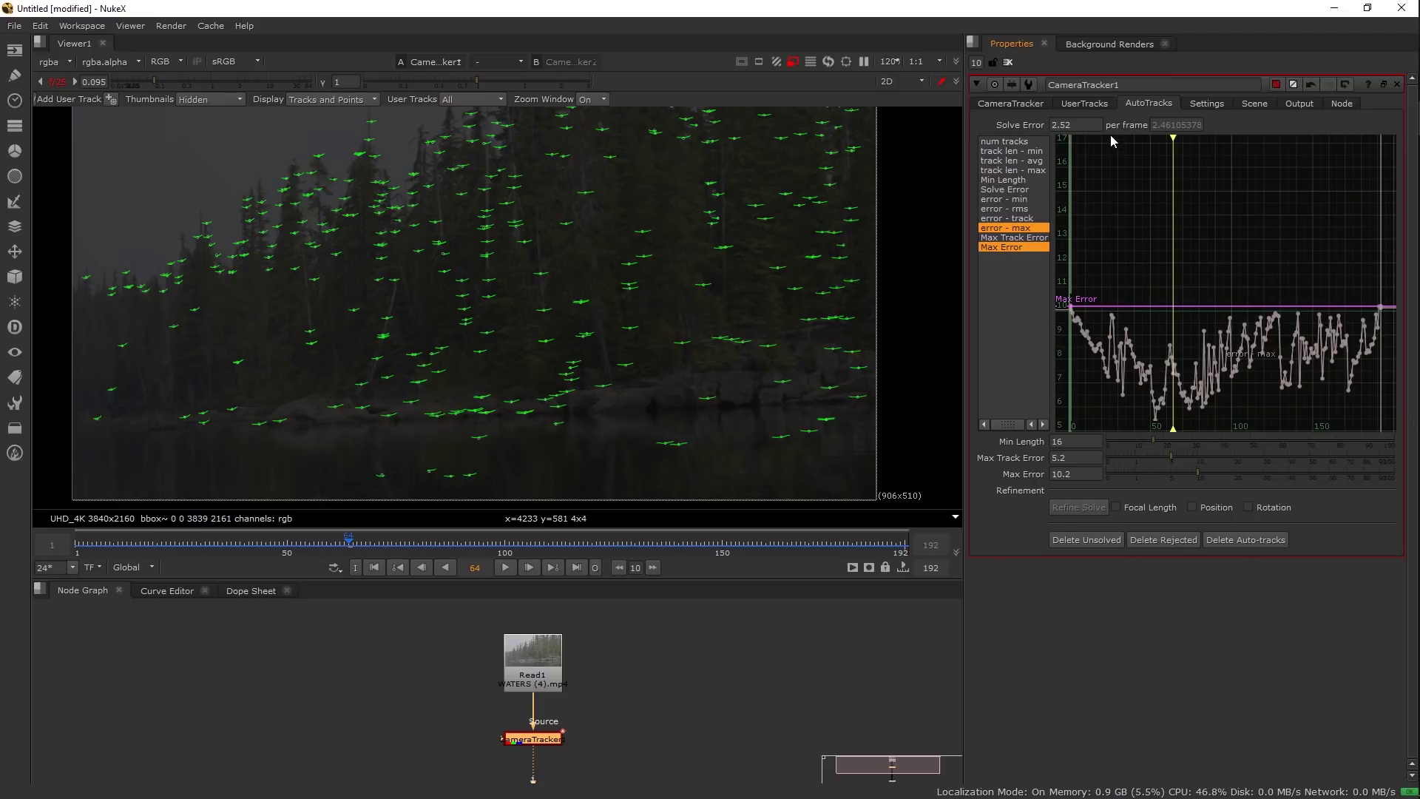
double_click(1076, 124)
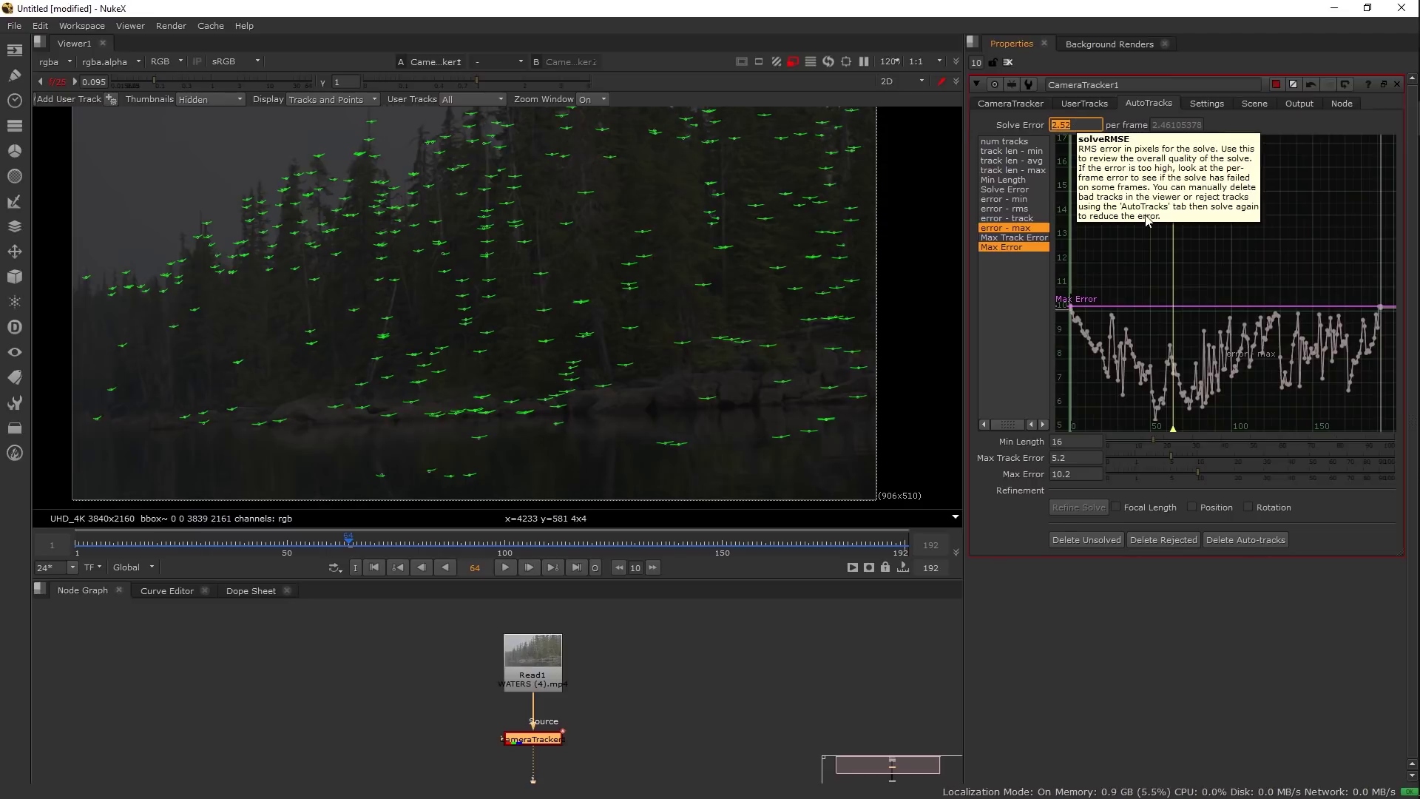
left_click(990, 103)
scroll(551, 333, "down", 1)
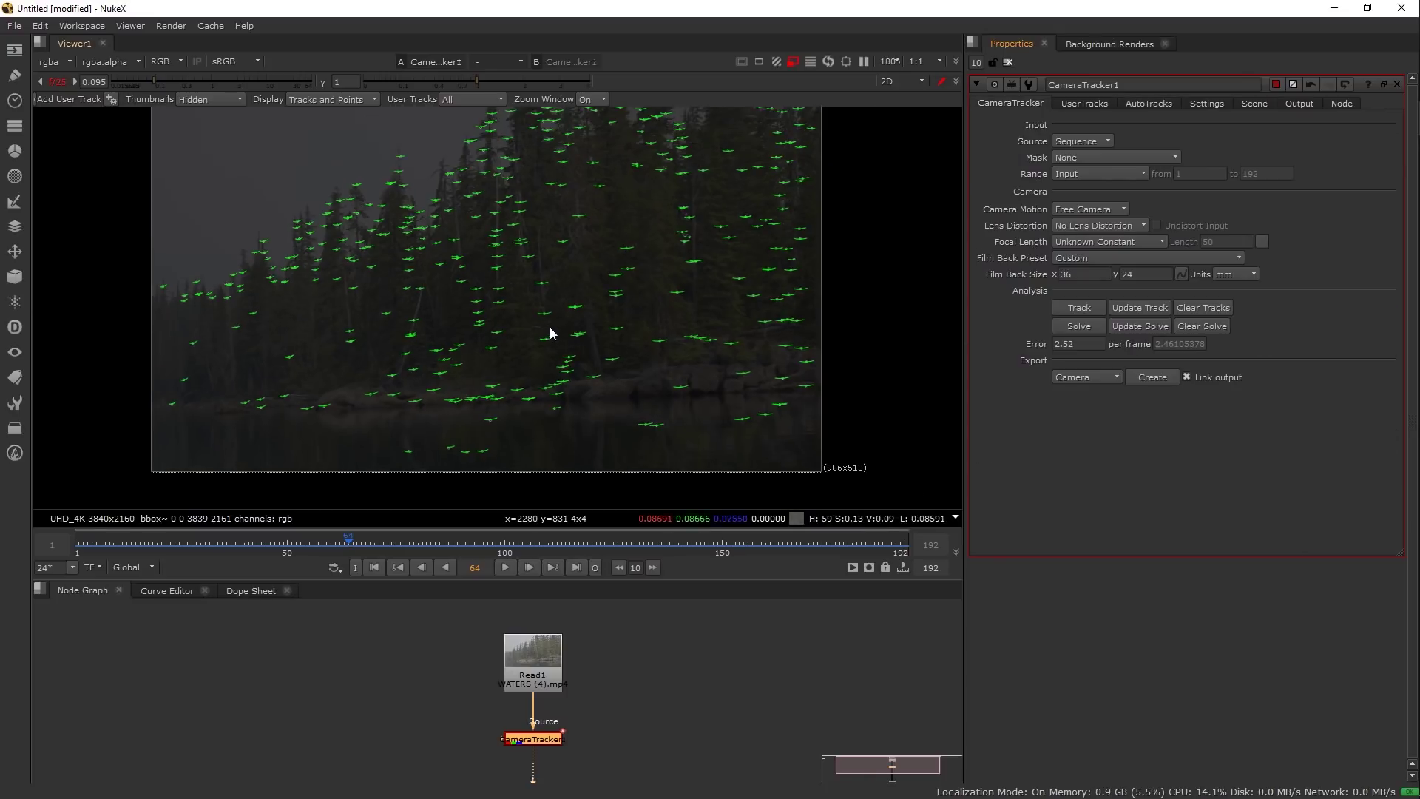
left_click_drag(549, 329, 570, 363)
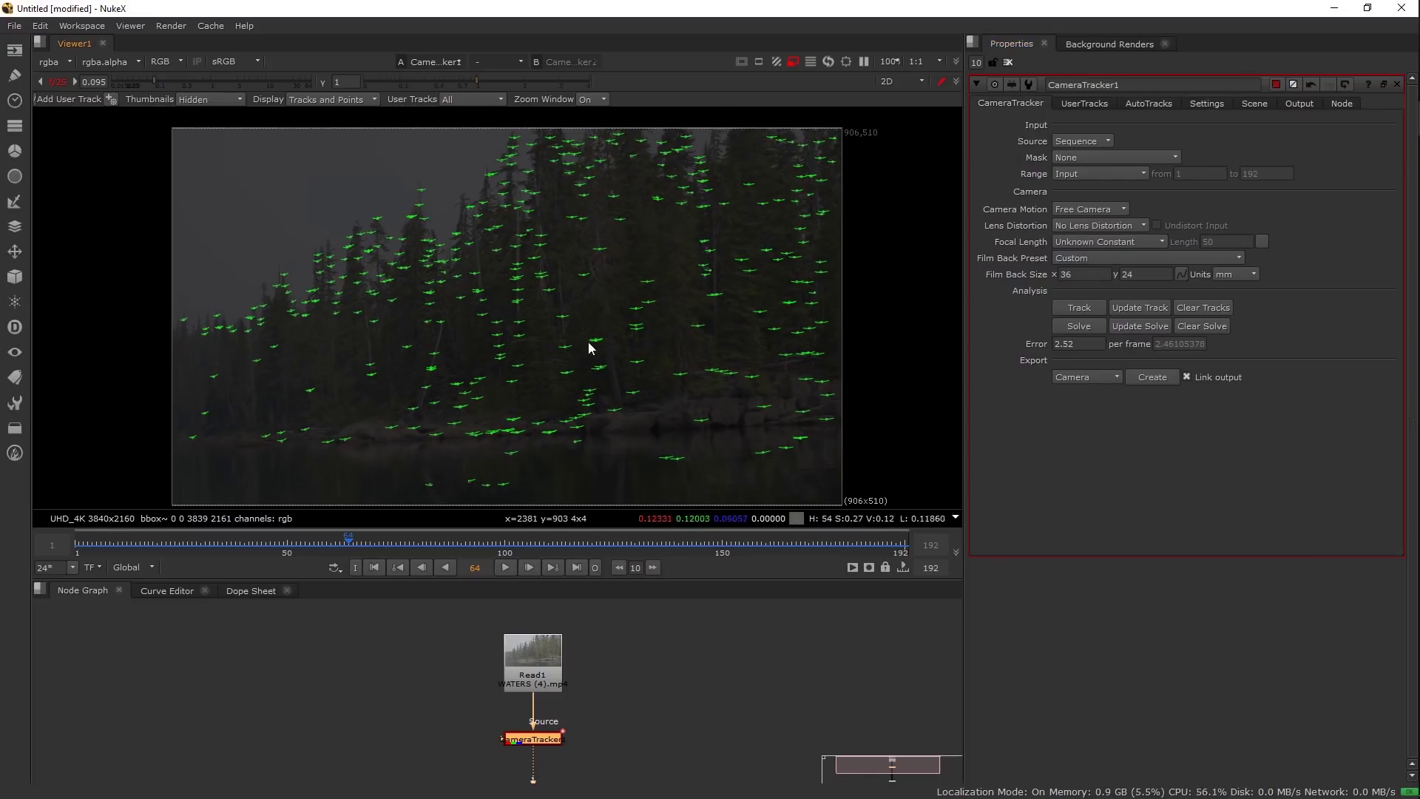
left_click(1008, 62)
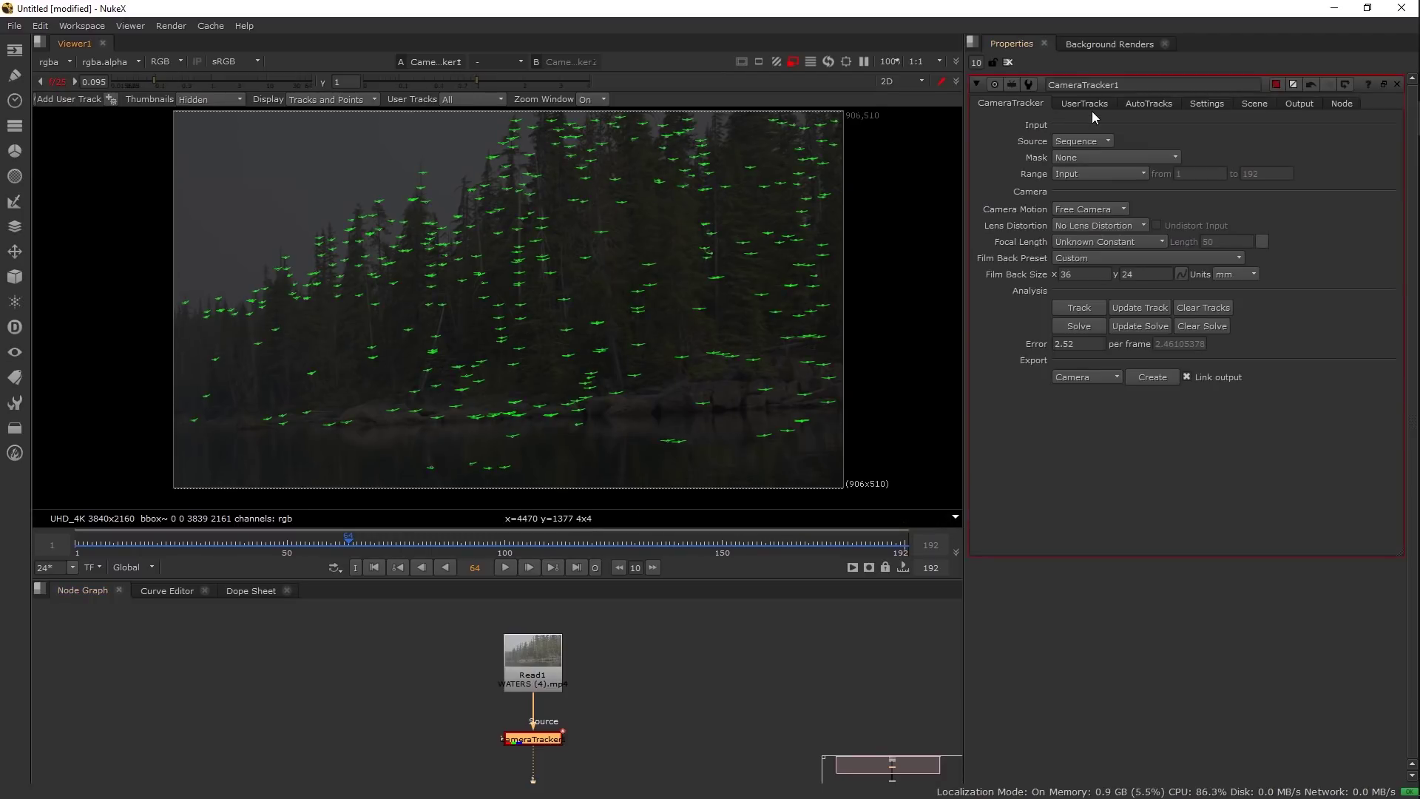
left_click(1150, 104)
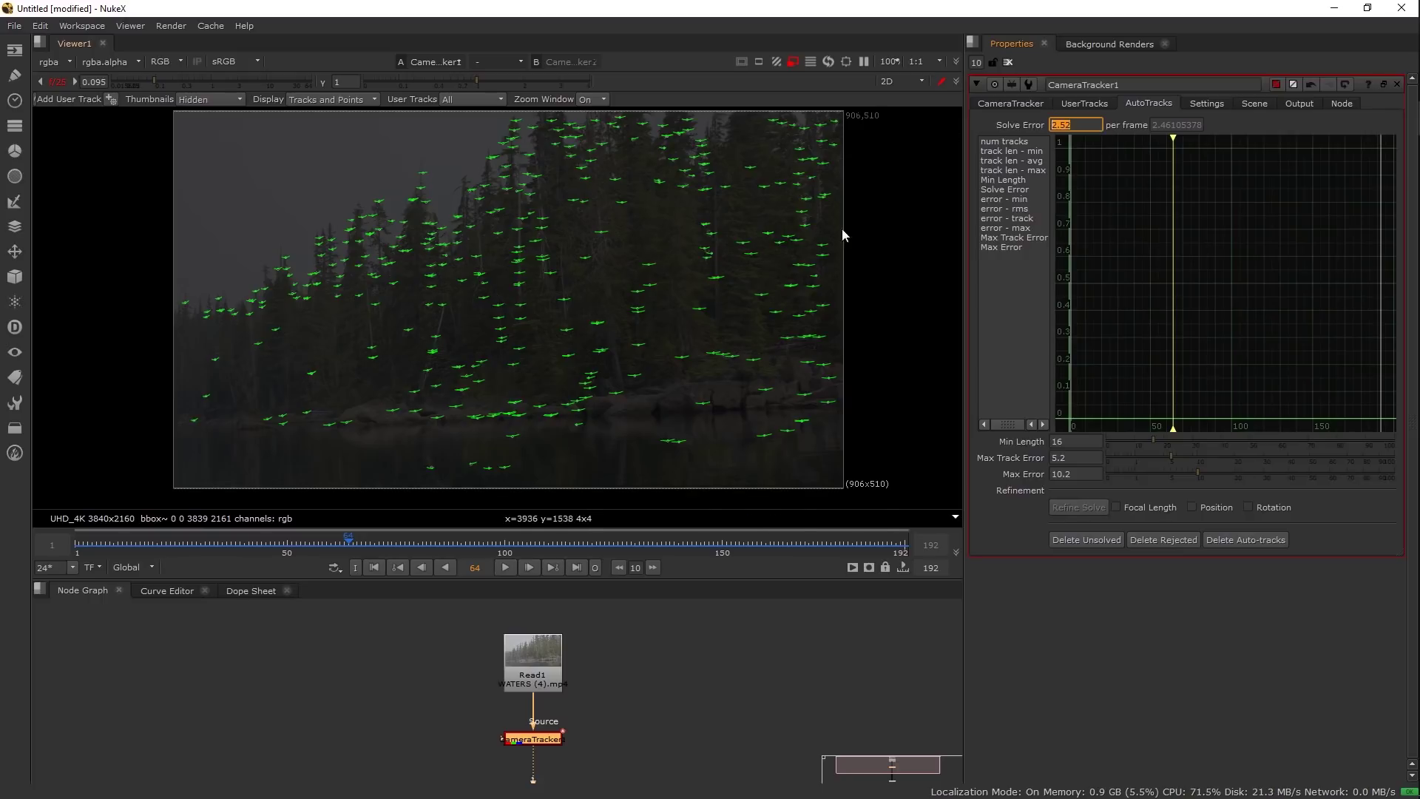
left_click_drag(770, 282, 765, 287)
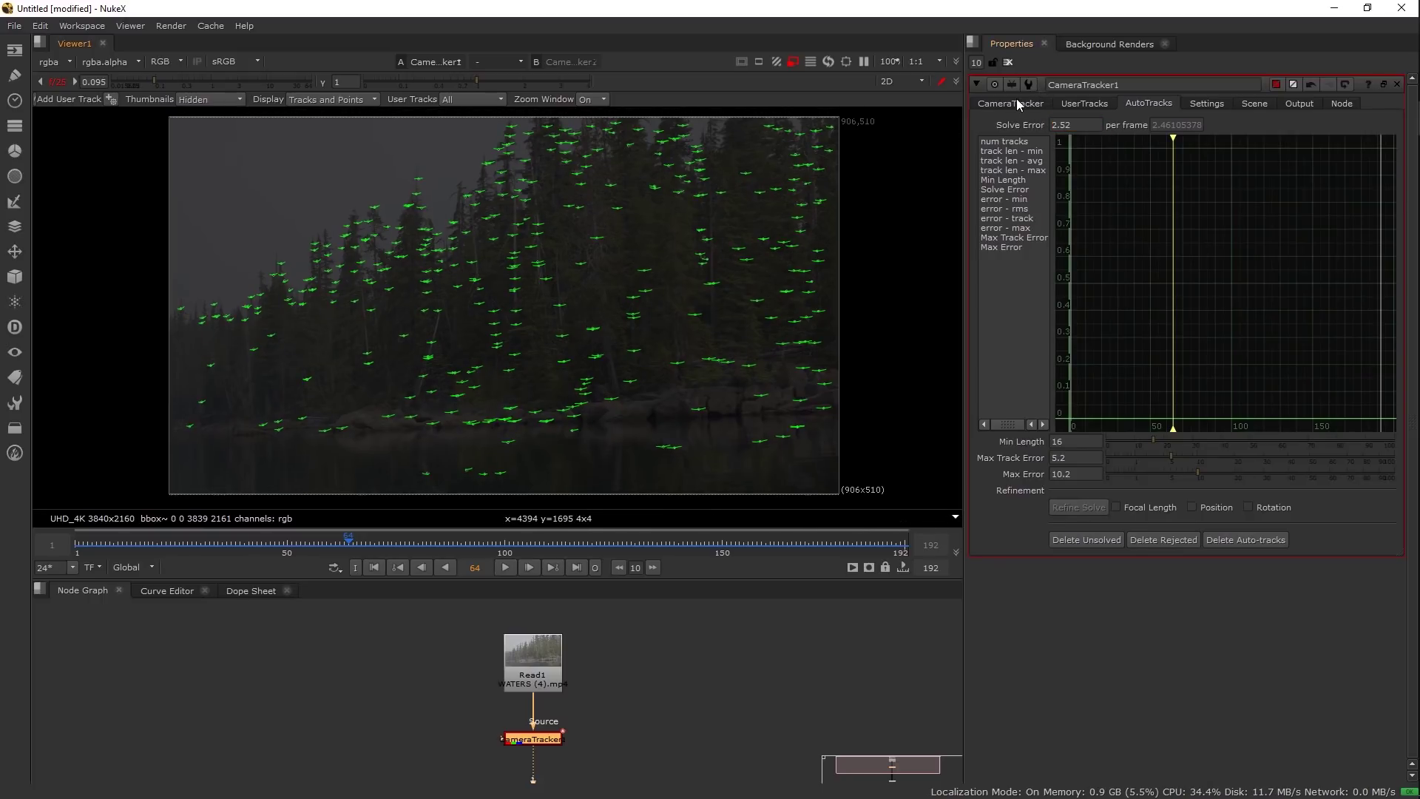
- Export the solve as a linked Camera node and place it to the right of the CameraTracker node
left_click(1015, 102)
left_click(1103, 377)
left_click(1103, 378)
left_click(1147, 377)
left_click_drag(657, 733, 634, 646)
left_click_drag(528, 731, 689, 709)
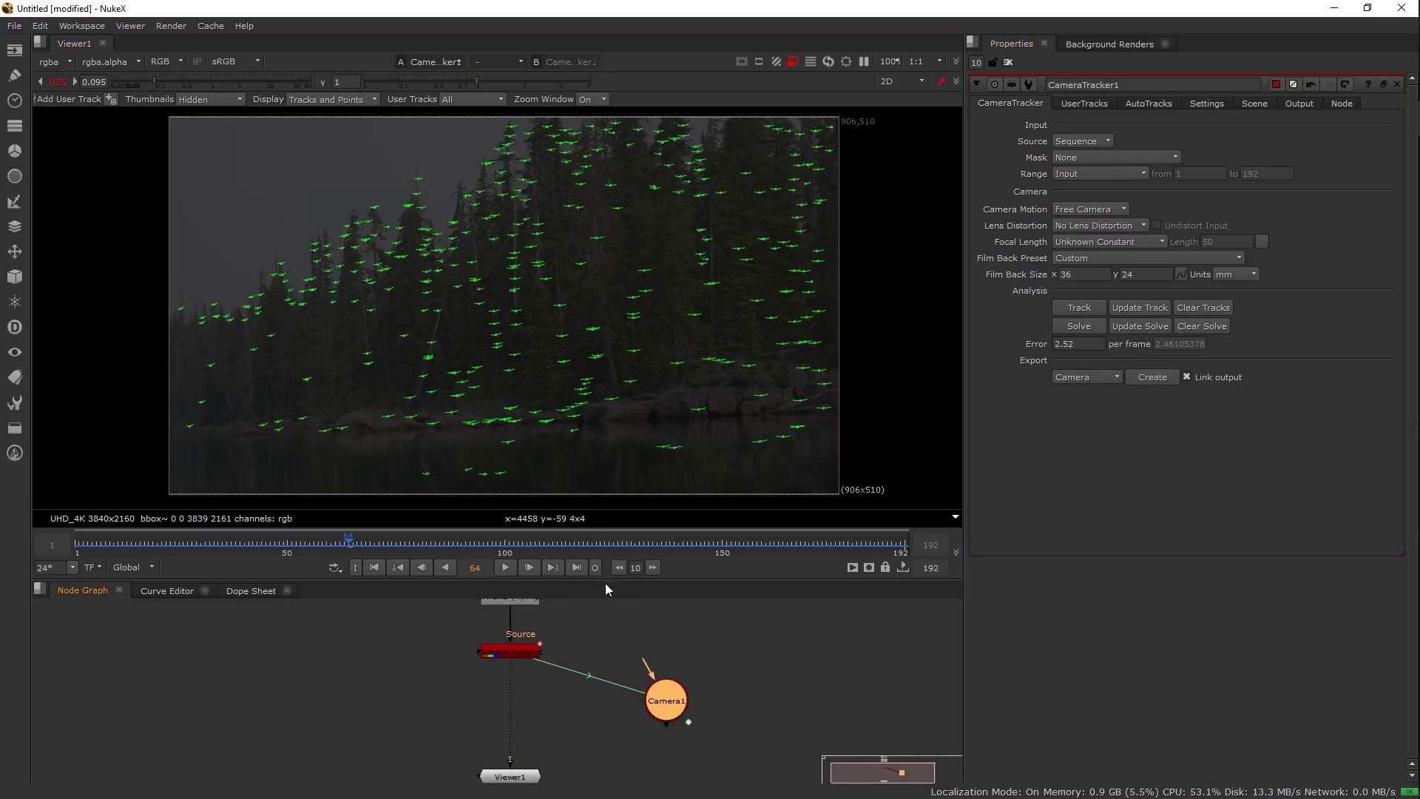
left_click_drag(604, 580, 674, 610)
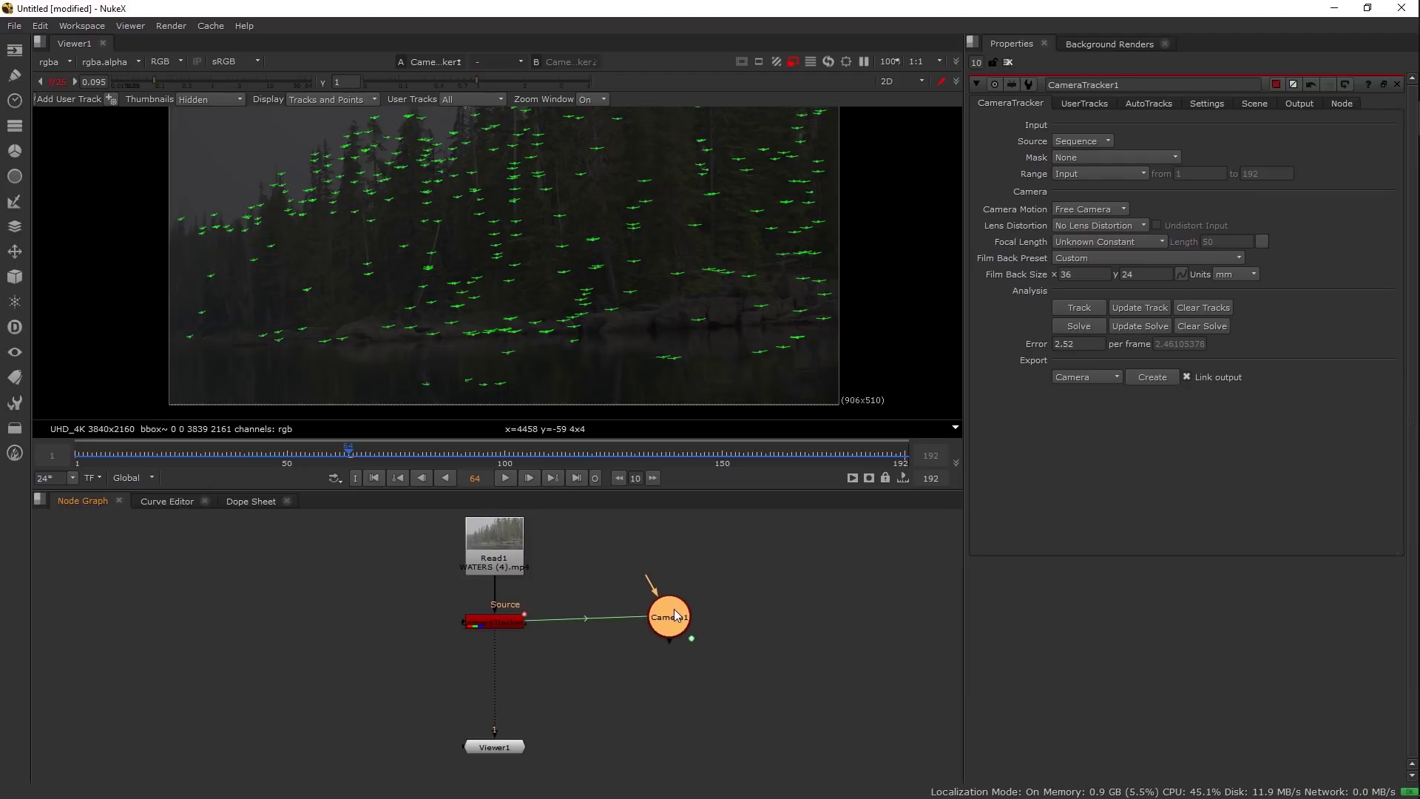
- Open the exported camera's properties and inspect its movement and the point cloud in 3D at different frames
double_click(673, 609)
left_click_drag(636, 269, 1000, 210)
left_click(158, 456)
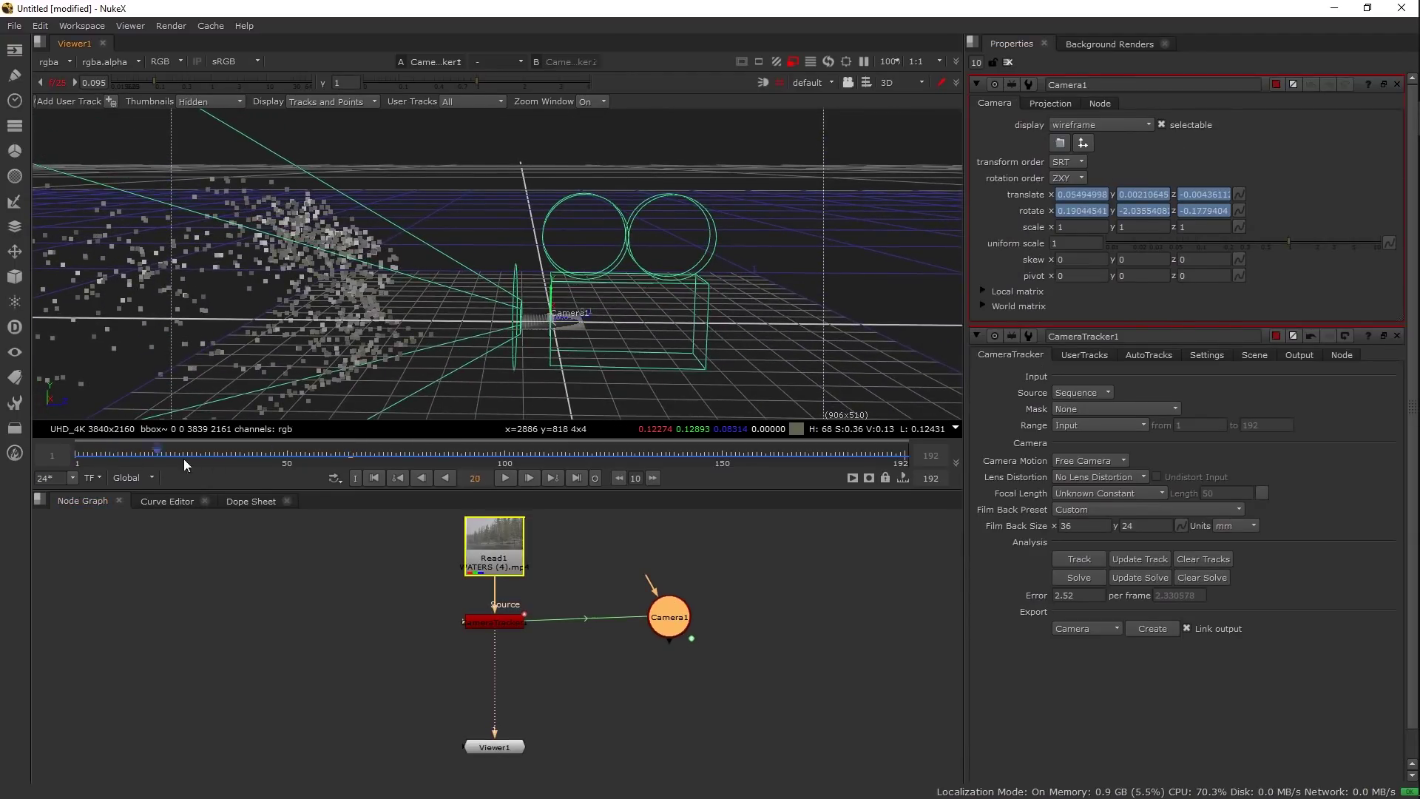
left_click_drag(516, 356, 363, 414)
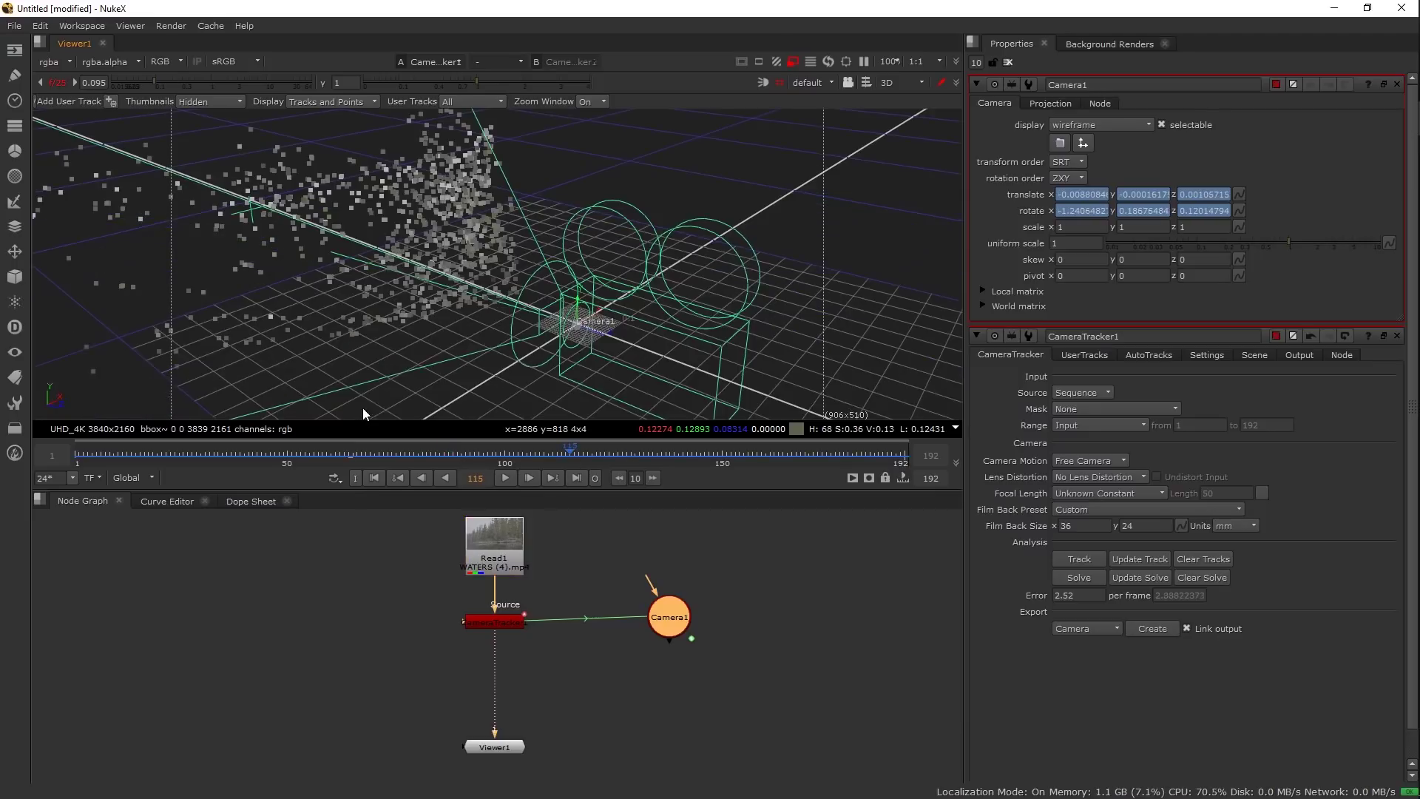
left_click(479, 546)
key("1")
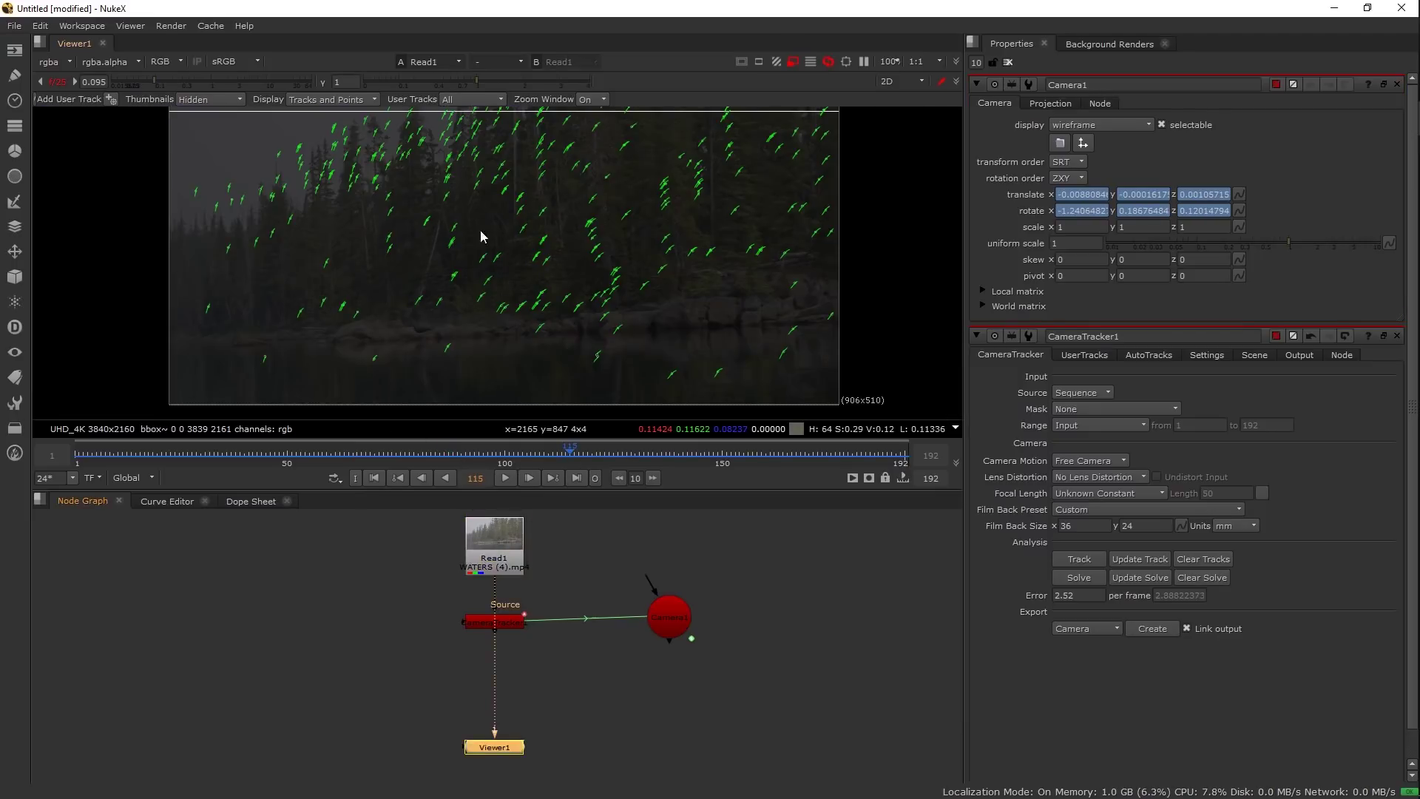
- Compare the track markers over the forest footage with the exported camera and point cloud in the 3D view
left_click(673, 625)
key("1")
left_click_drag(702, 244, 382, 306)
key("Tab")
left_click(506, 562)
key("1")
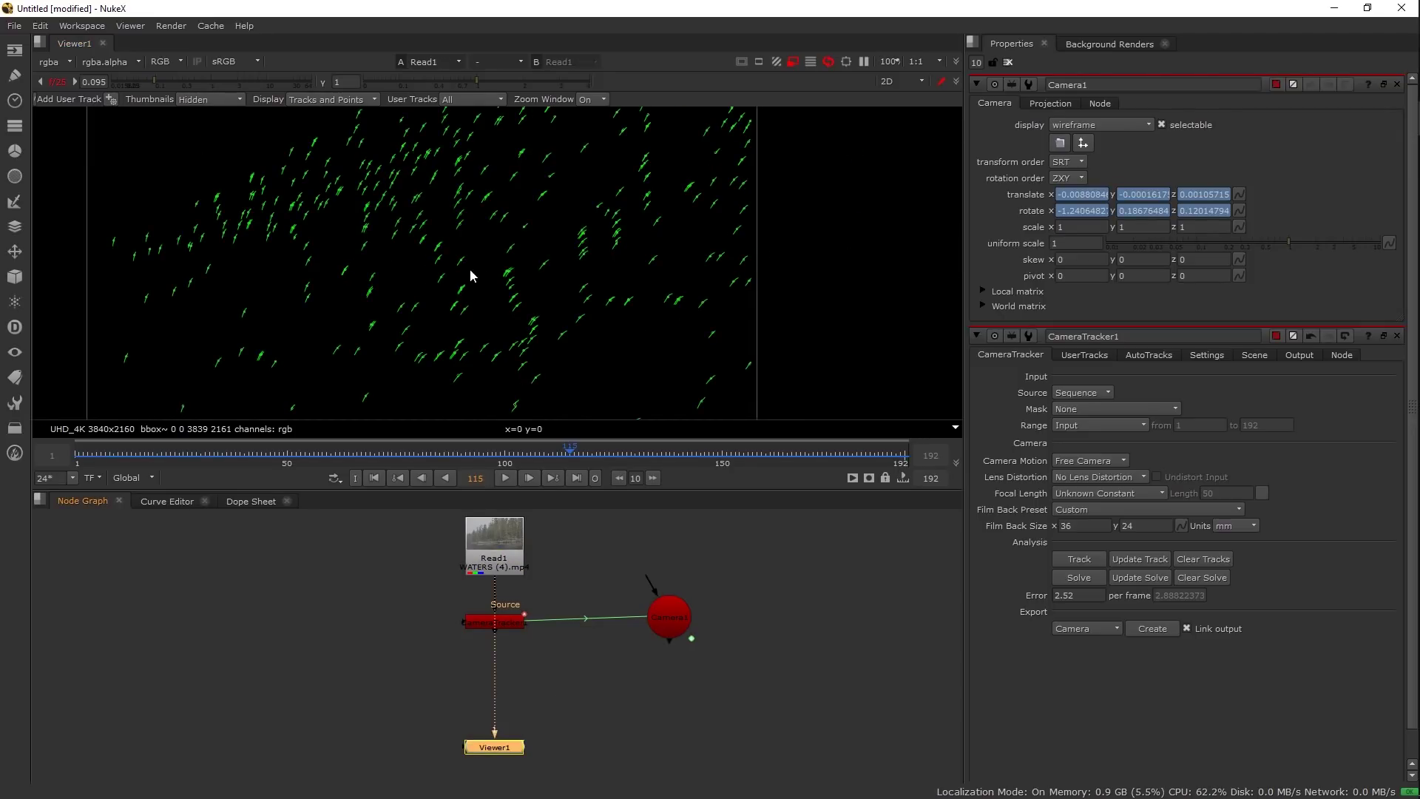
key("Tab")
left_click_drag(470, 276, 455, 217)
left_click_drag(383, 166, 412, 171)
key("Tab")
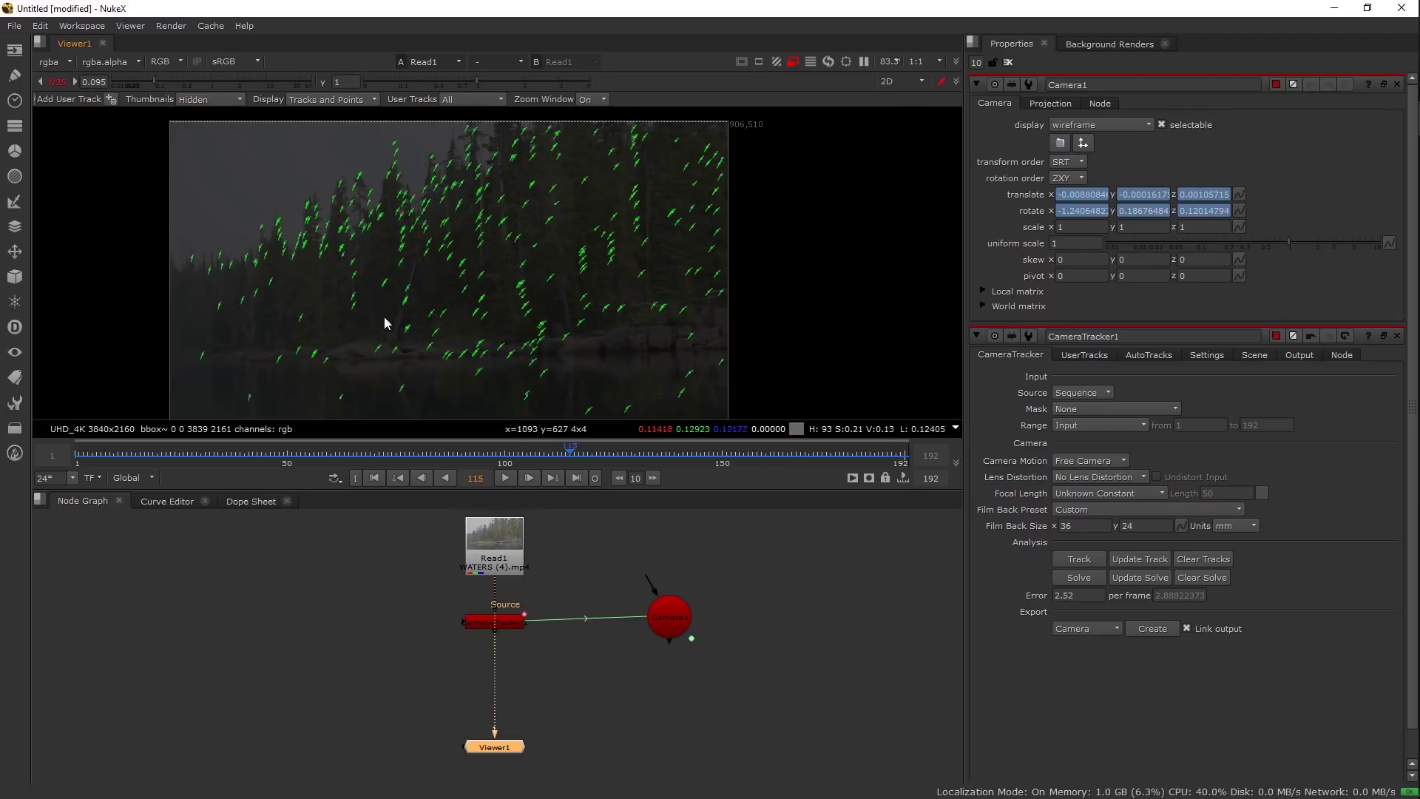
key("Tab")
left_click_drag(532, 247, 589, 233)
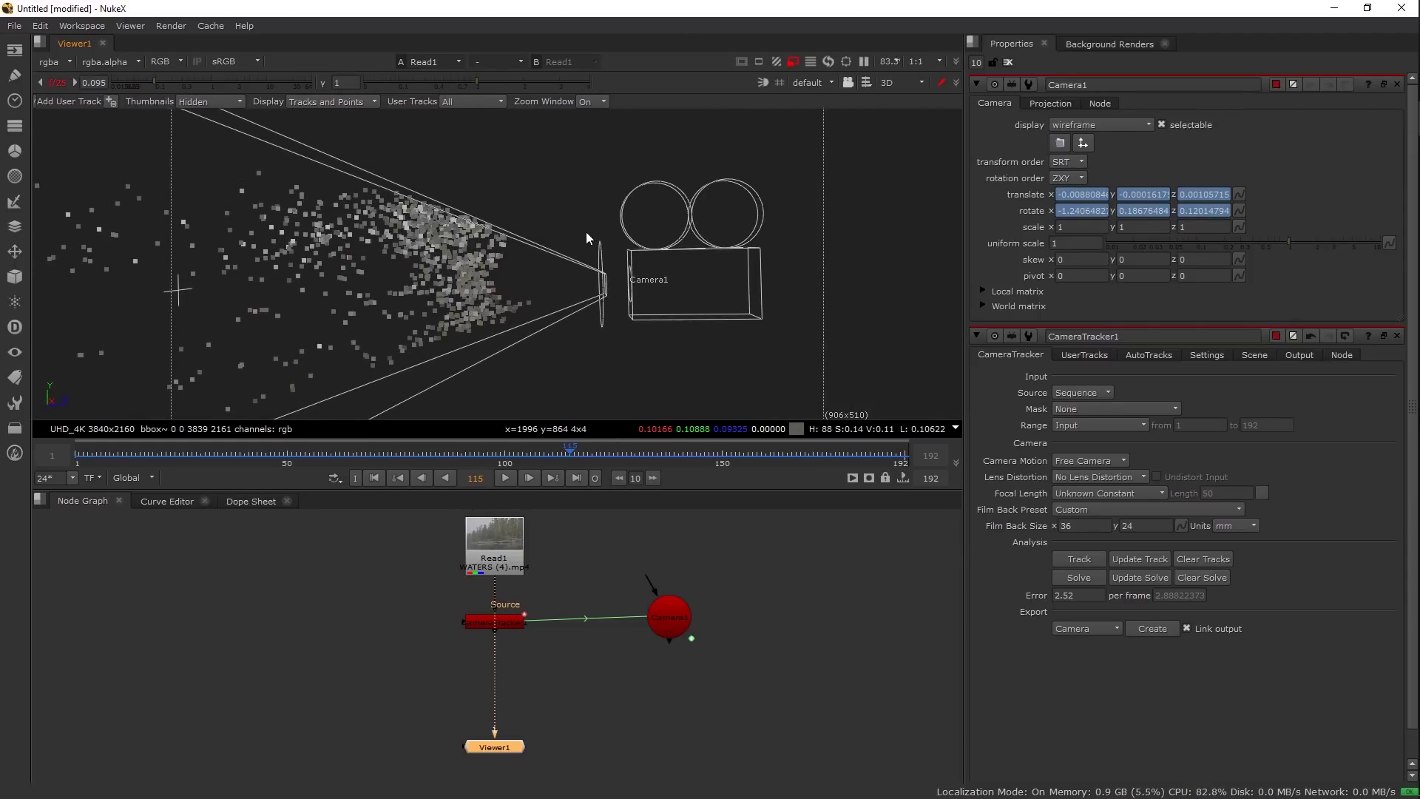
- Move the camera node farther right and add a Scene node and a ScanlineRender node below it
left_click_drag(494, 642, 500, 622)
left_click_drag(674, 627, 776, 627)
left_click(609, 658)
key("Tab")
type("scene")
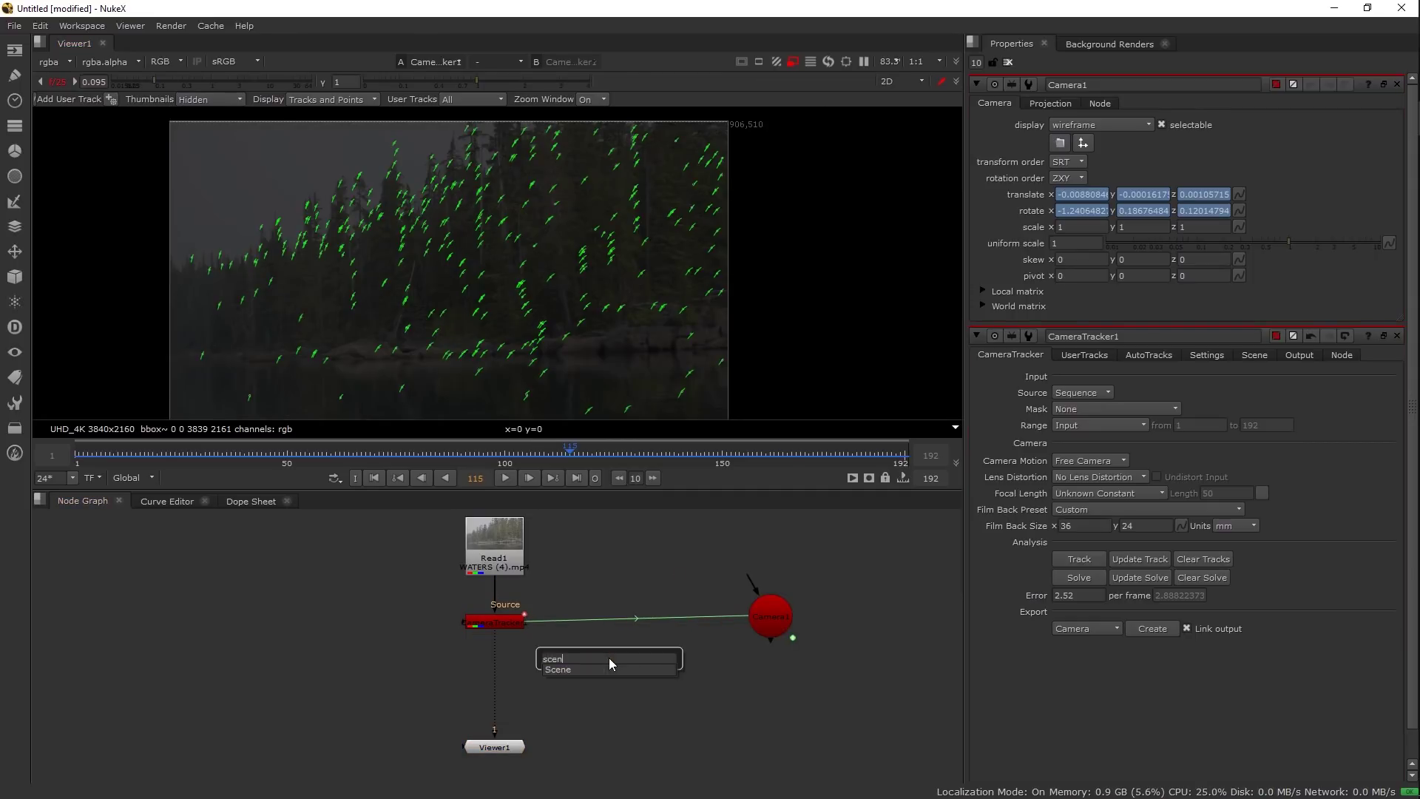
key("Return")
key("Tab")
type("scanlineRender")
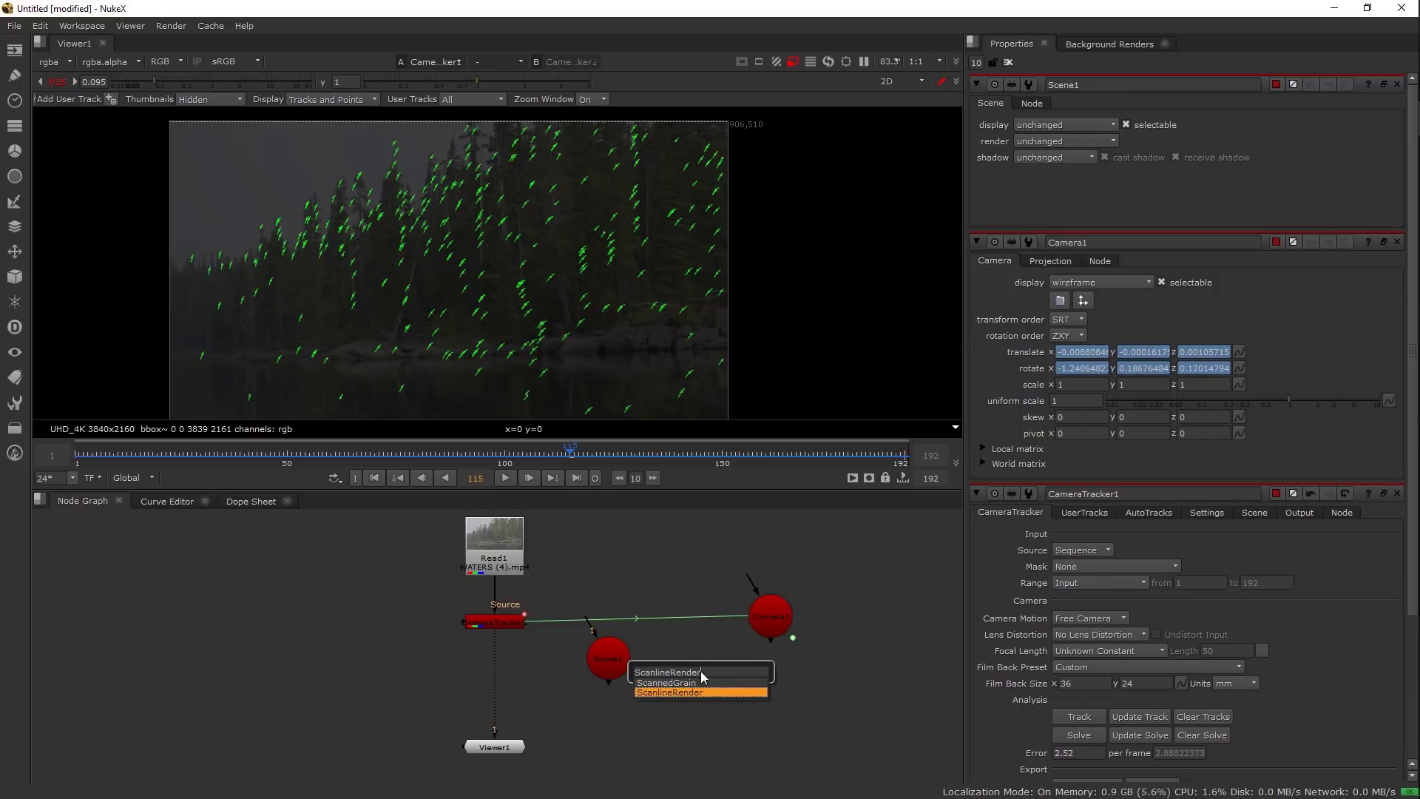
key("Return")
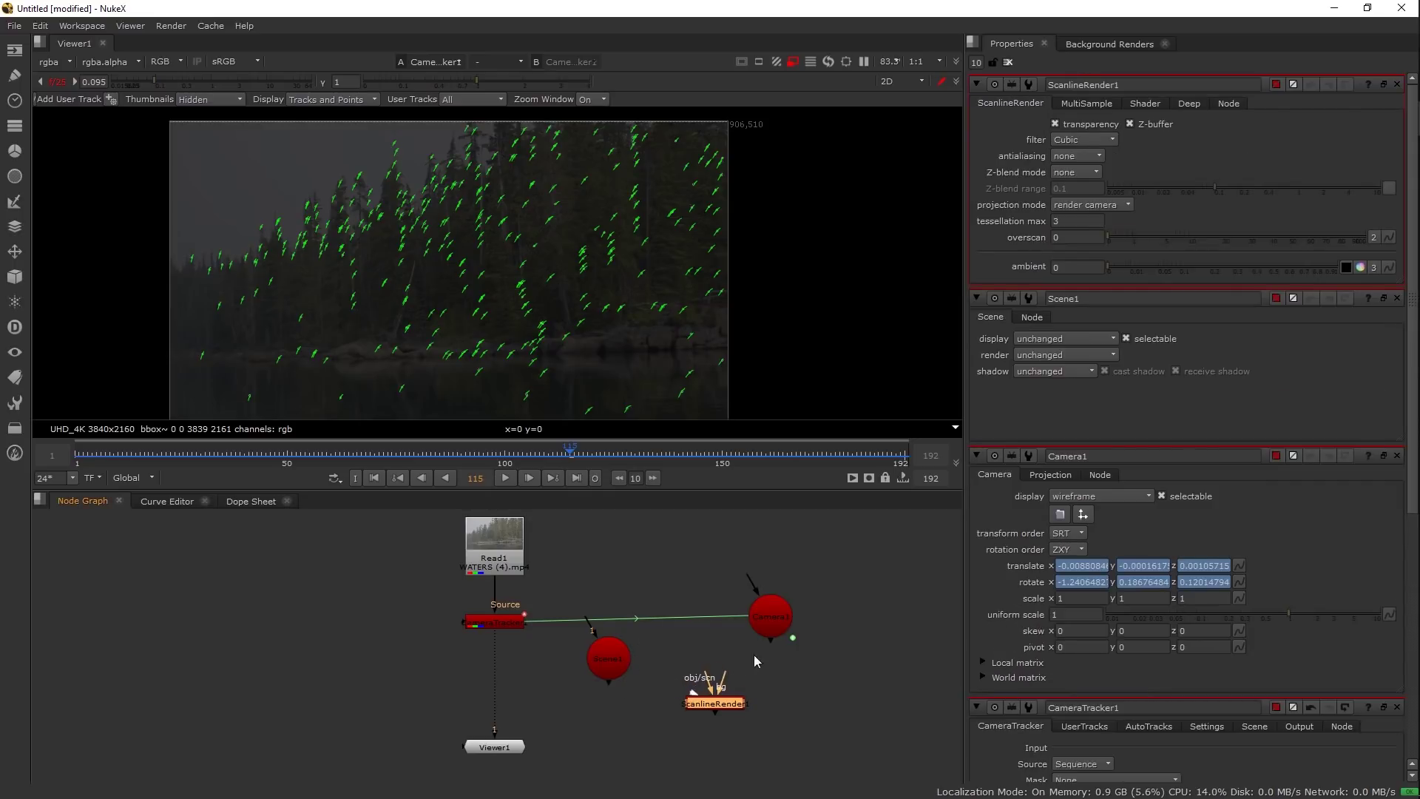
- Connect the camera and Scene nodes to the ScanlineRender, view its output, and arrange the nodes around it
left_click_drag(705, 681, 859, 678)
left_click_drag(712, 708, 670, 708)
key("1")
left_click_drag(771, 616, 673, 623)
left_click_drag(856, 681, 869, 706)
left_click(671, 701)
left_click(494, 746)
left_click_drag(467, 704, 649, 781)
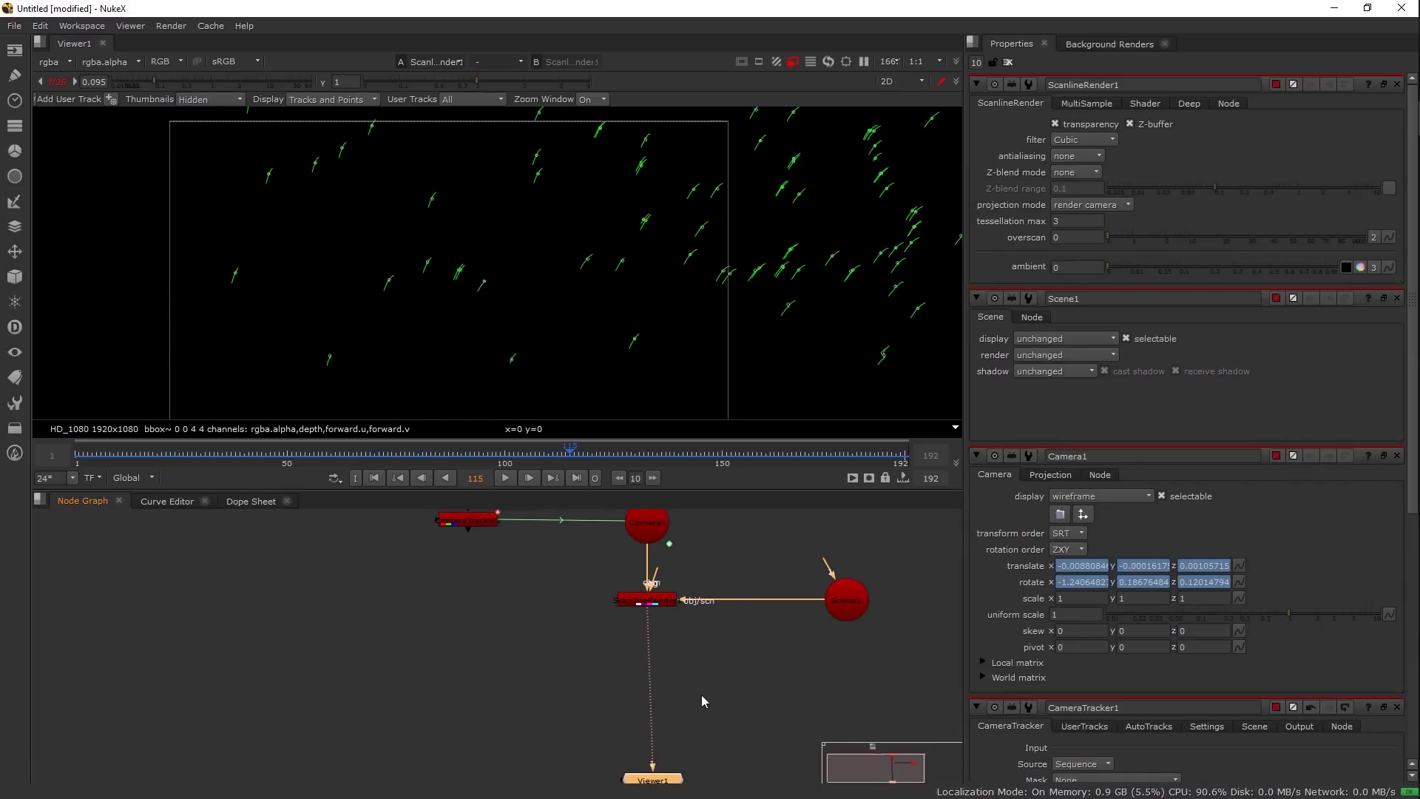
left_click_drag(704, 698, 595, 758)
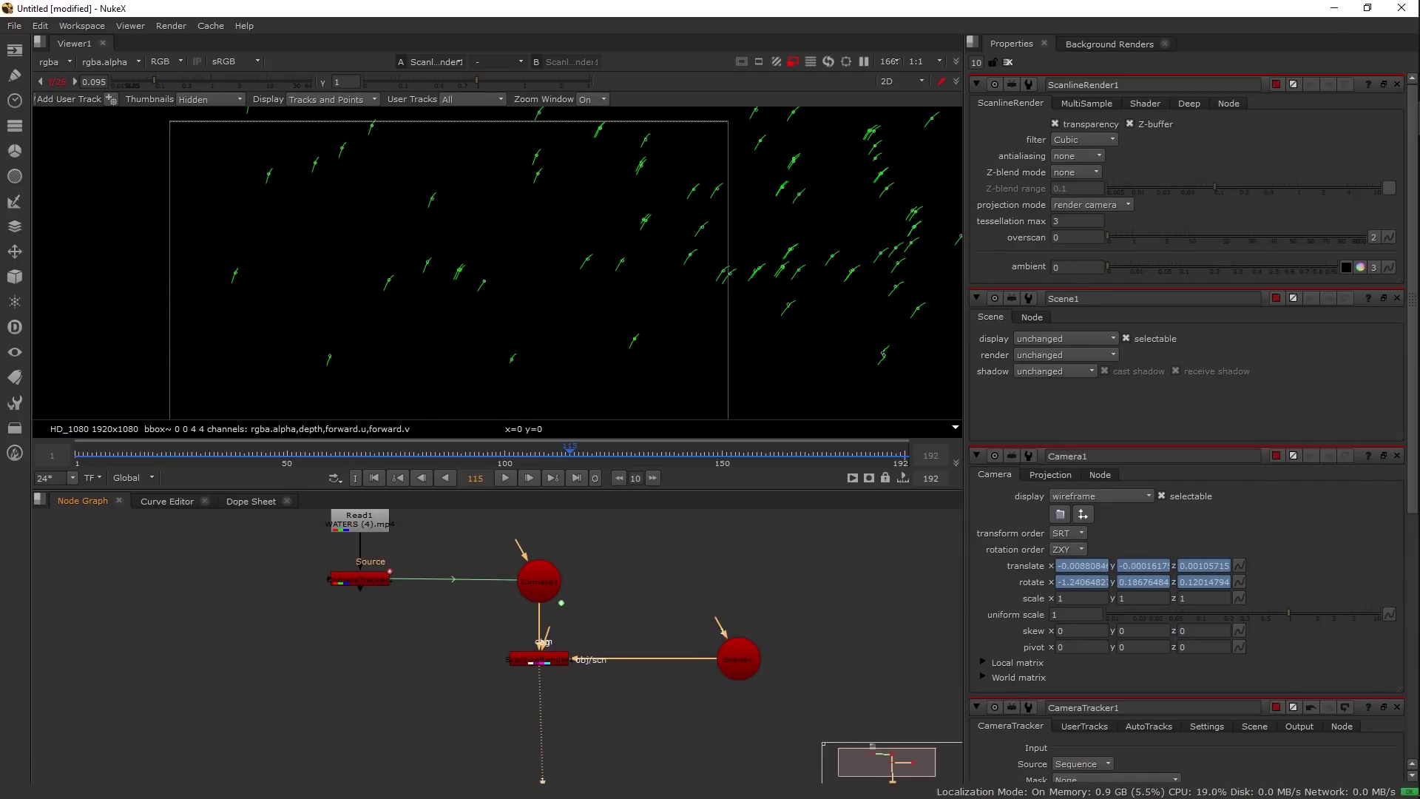
- Bring the five fog clips into the node graph beside the camera setup and spread their Read nodes out in a row
left_click_drag(783, 636, 442, 723)
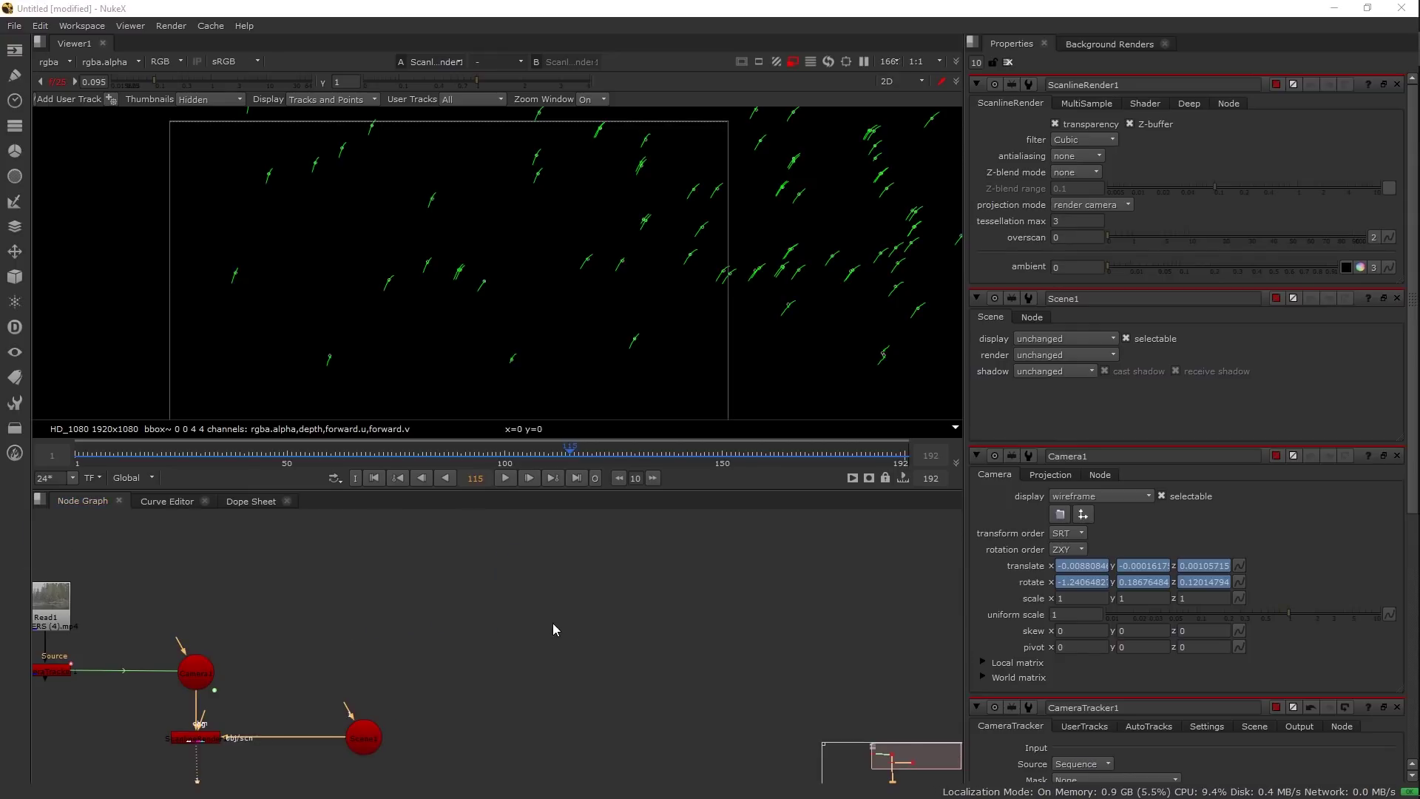
key("ctrl+v")
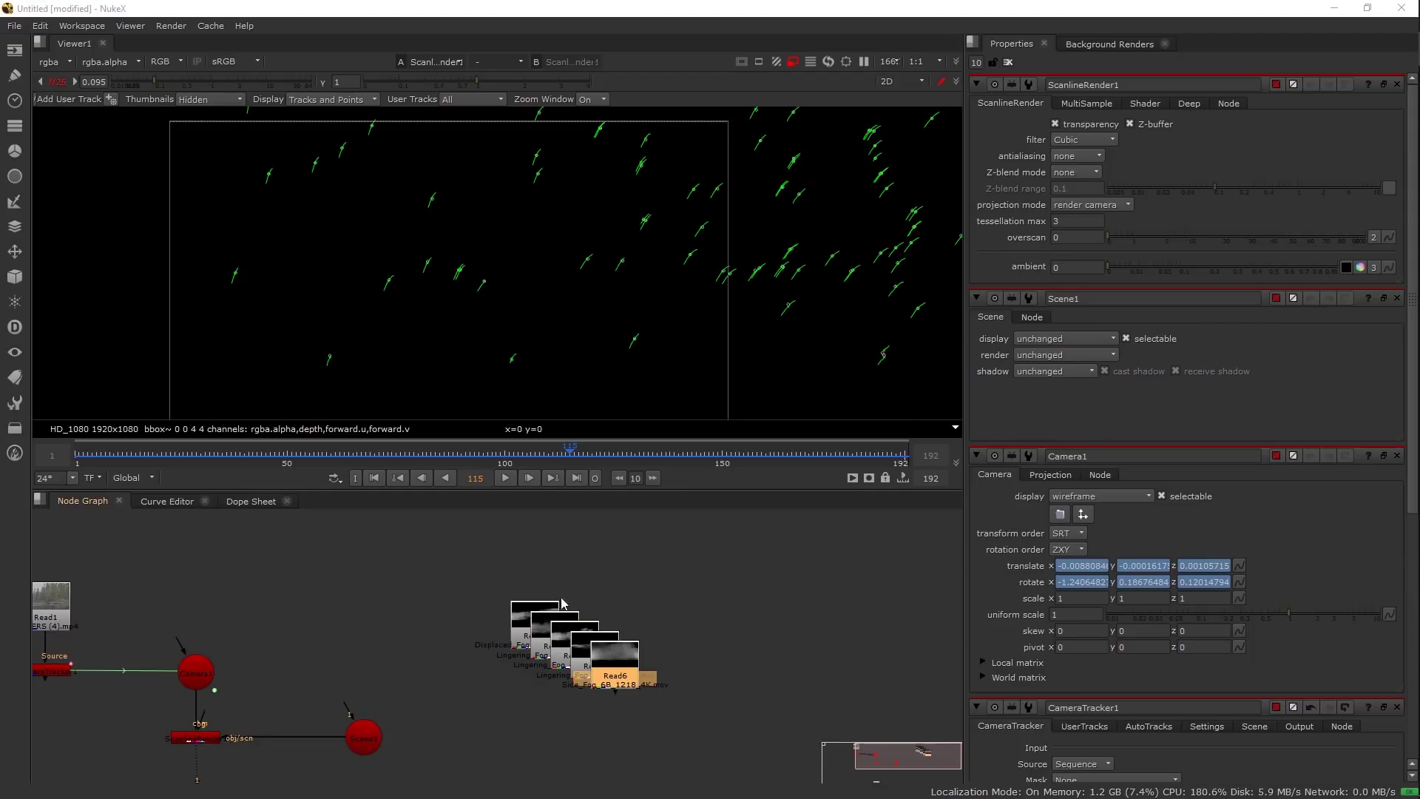
left_click_drag(547, 610, 653, 637)
scroll(540, 652, "up", 3)
left_click_drag(384, 631, 327, 656)
left_click_drag(470, 654, 387, 666)
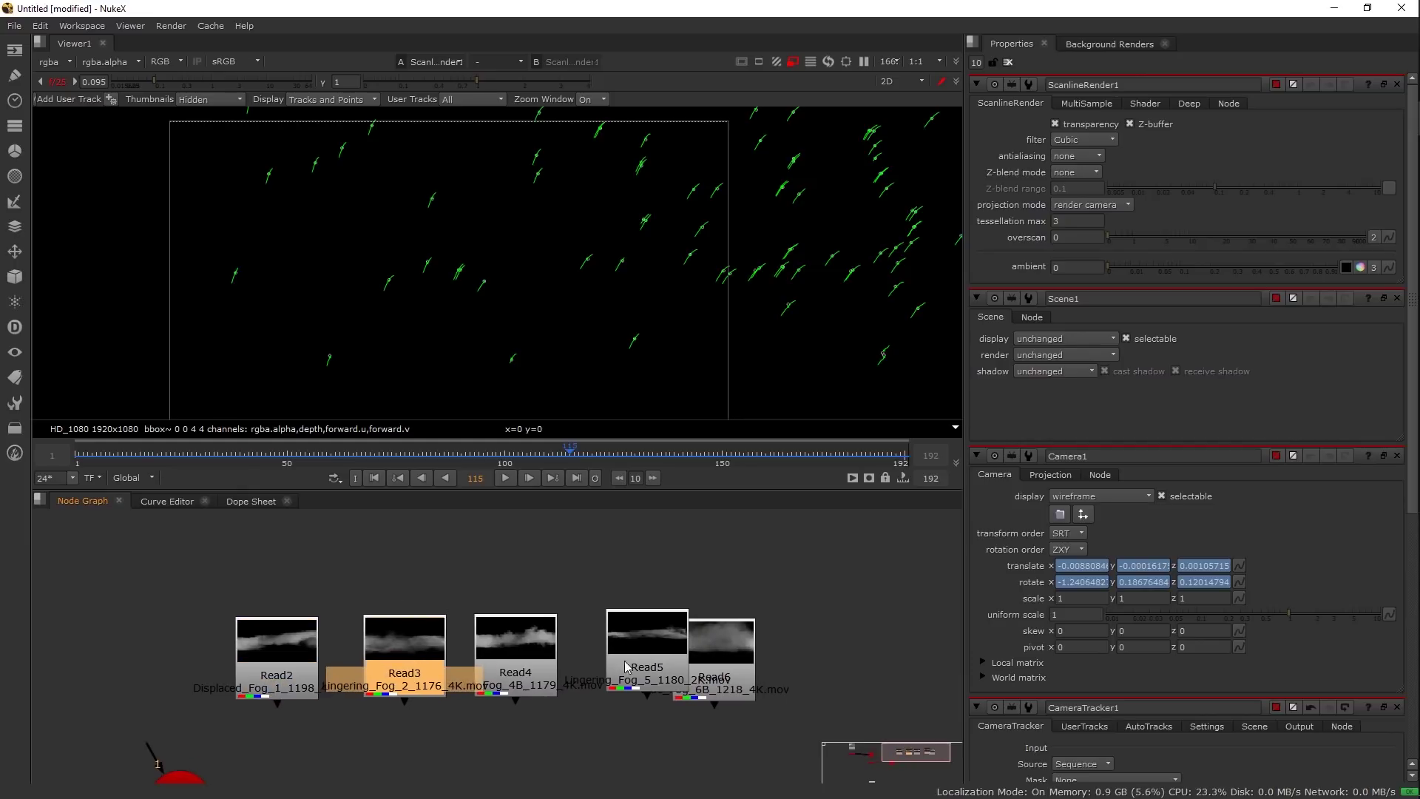
left_click_drag(625, 666, 583, 664)
left_click_drag(728, 647, 787, 651)
scroll(796, 651, "down", 3)
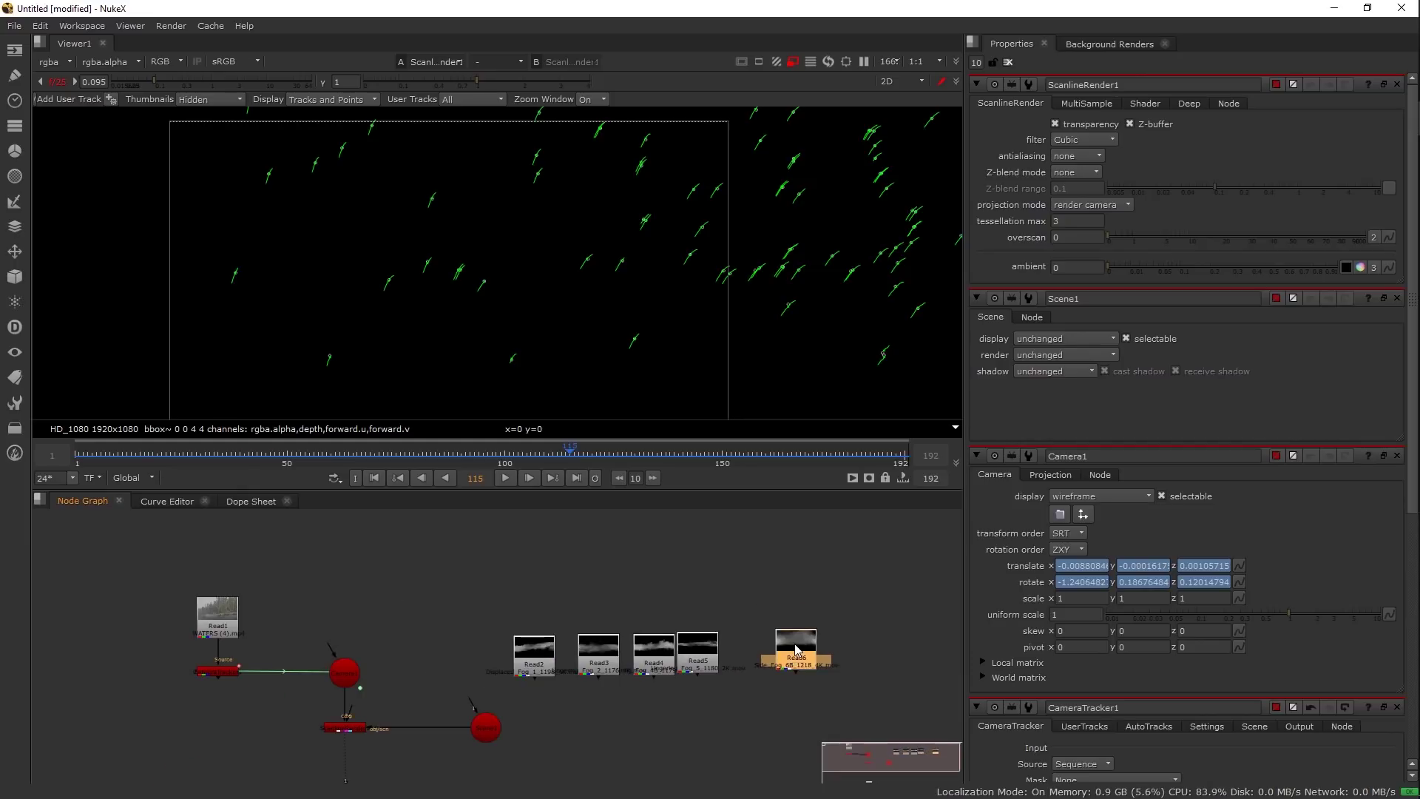
- View the Read6 fog clip and reset the viewer gain to 1
key("1")
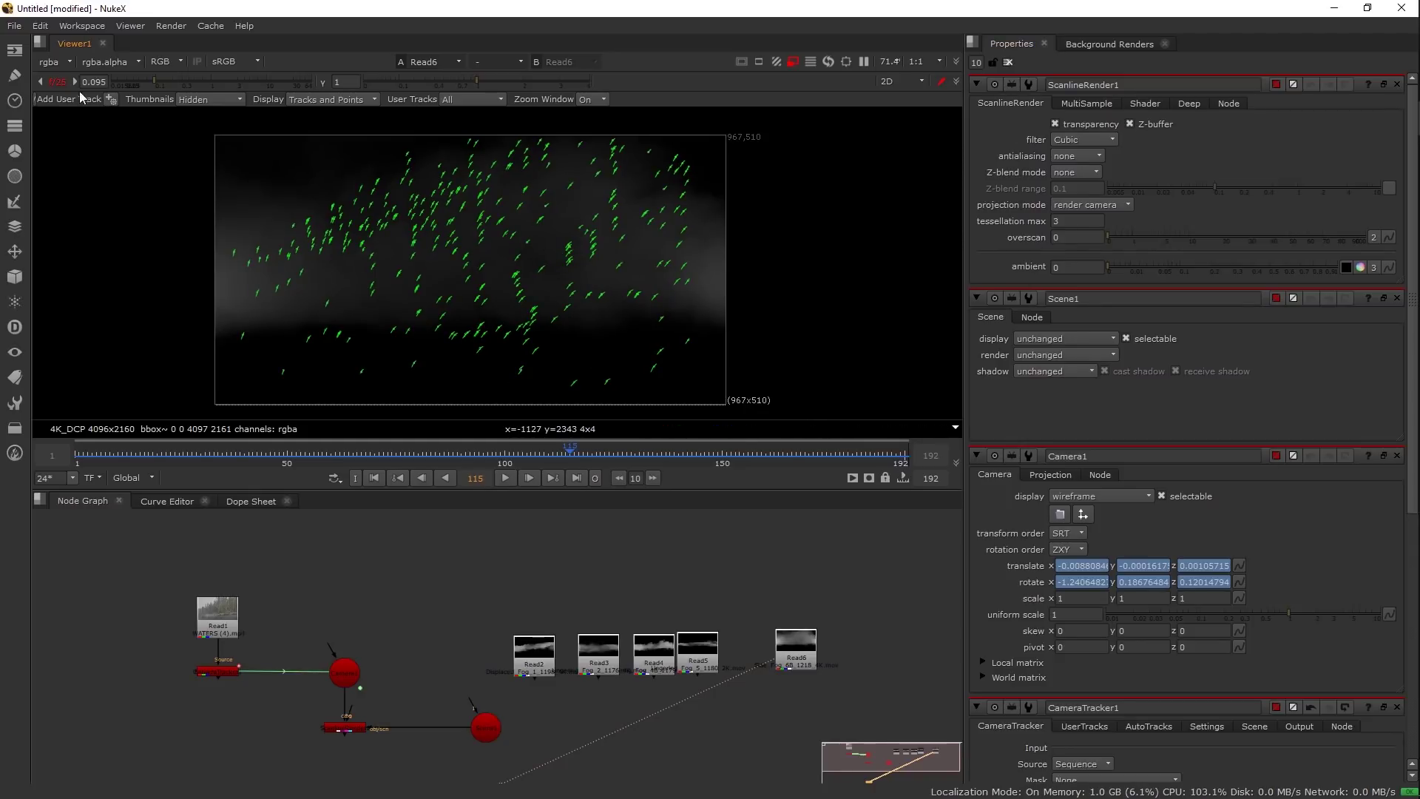
left_click(57, 82)
left_click_drag(542, 313, 599, 335)
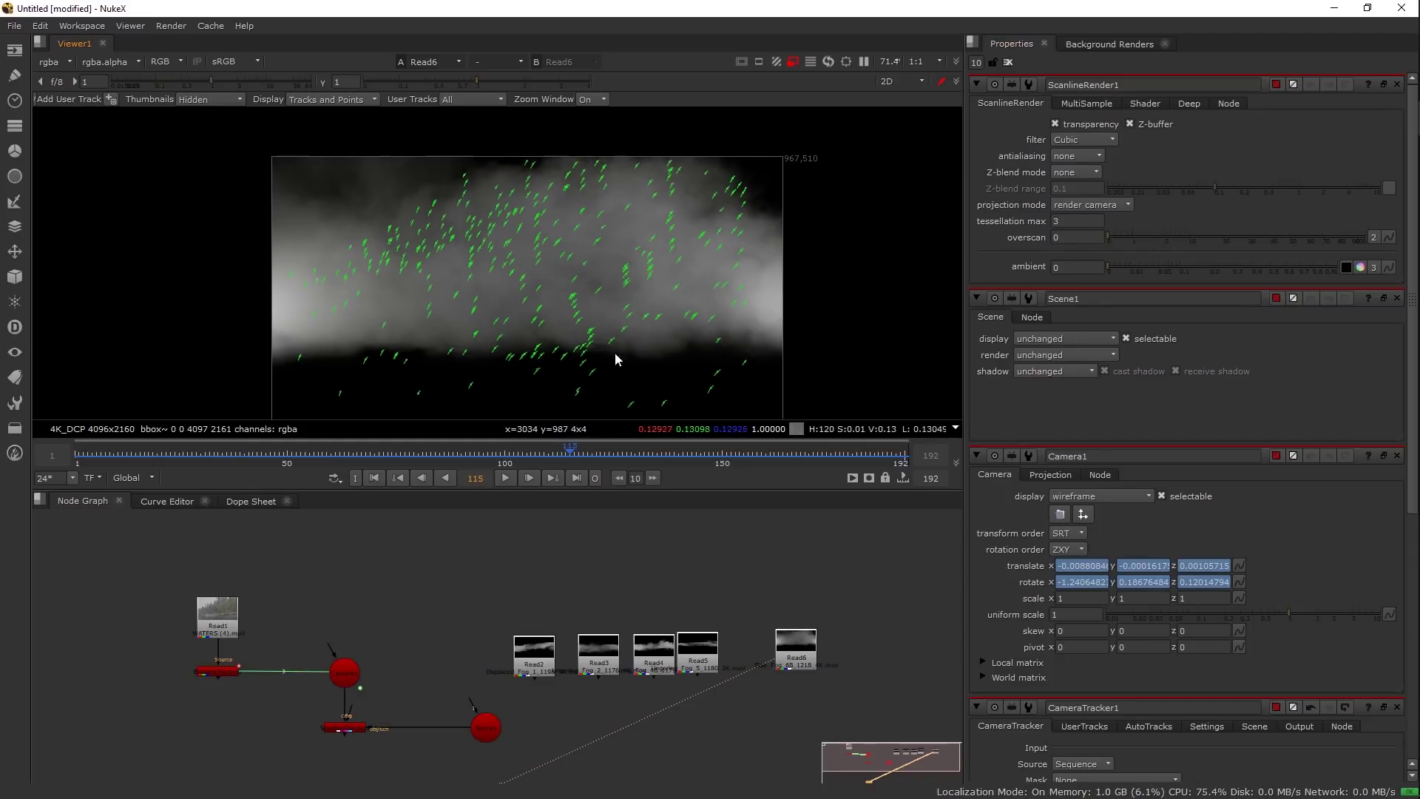
- Look through the other fog clips in the viewer one after another, from Read5 back to Read2
left_click(692, 652)
key("1")
left_click(668, 646)
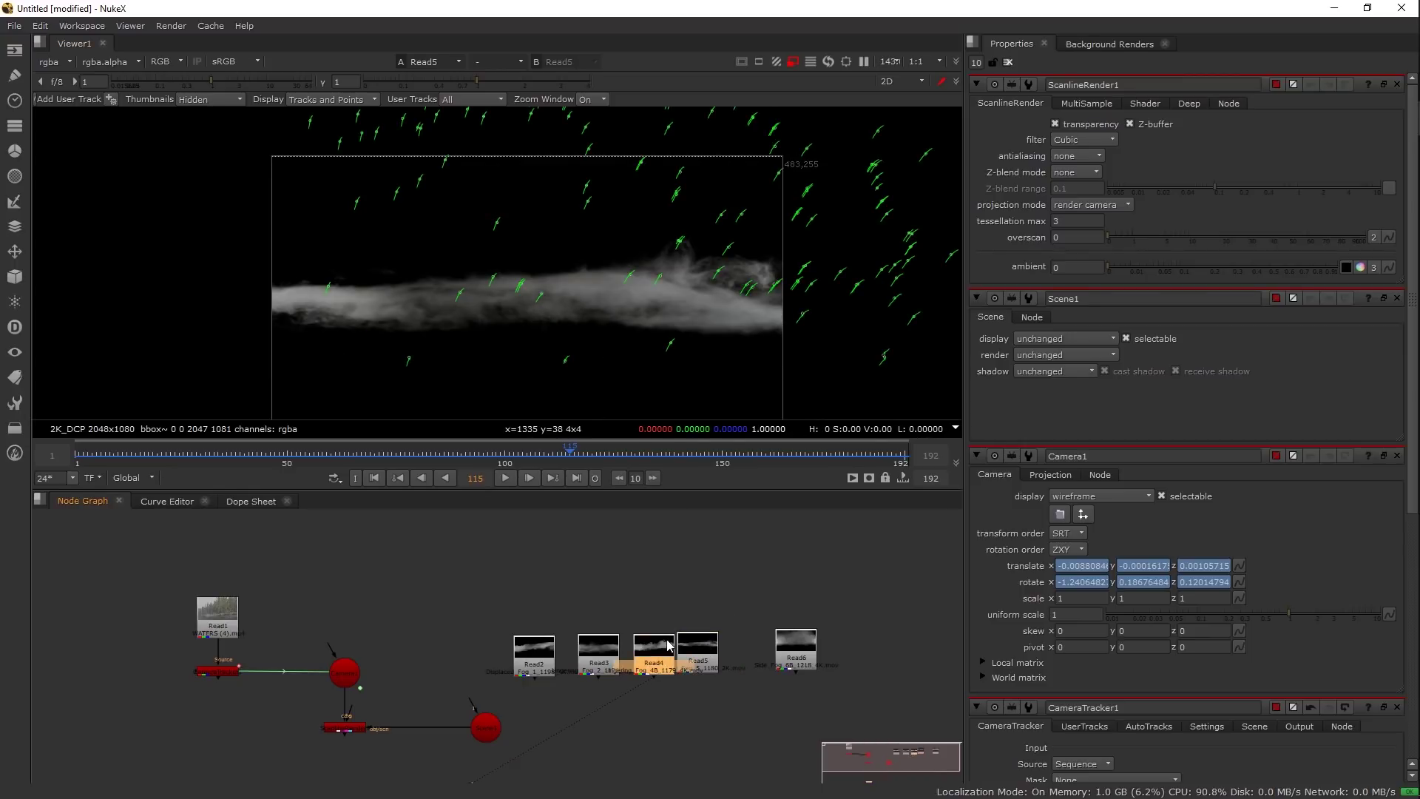
left_click(600, 648)
key("1")
left_click(541, 655)
key("1")
- Move all five fog Read nodes together farther right, away from the camera setup
left_click_drag(464, 568, 902, 702)
left_click_drag(809, 650, 919, 647)
left_click(850, 585)
left_click_drag(829, 625, 775, 612)
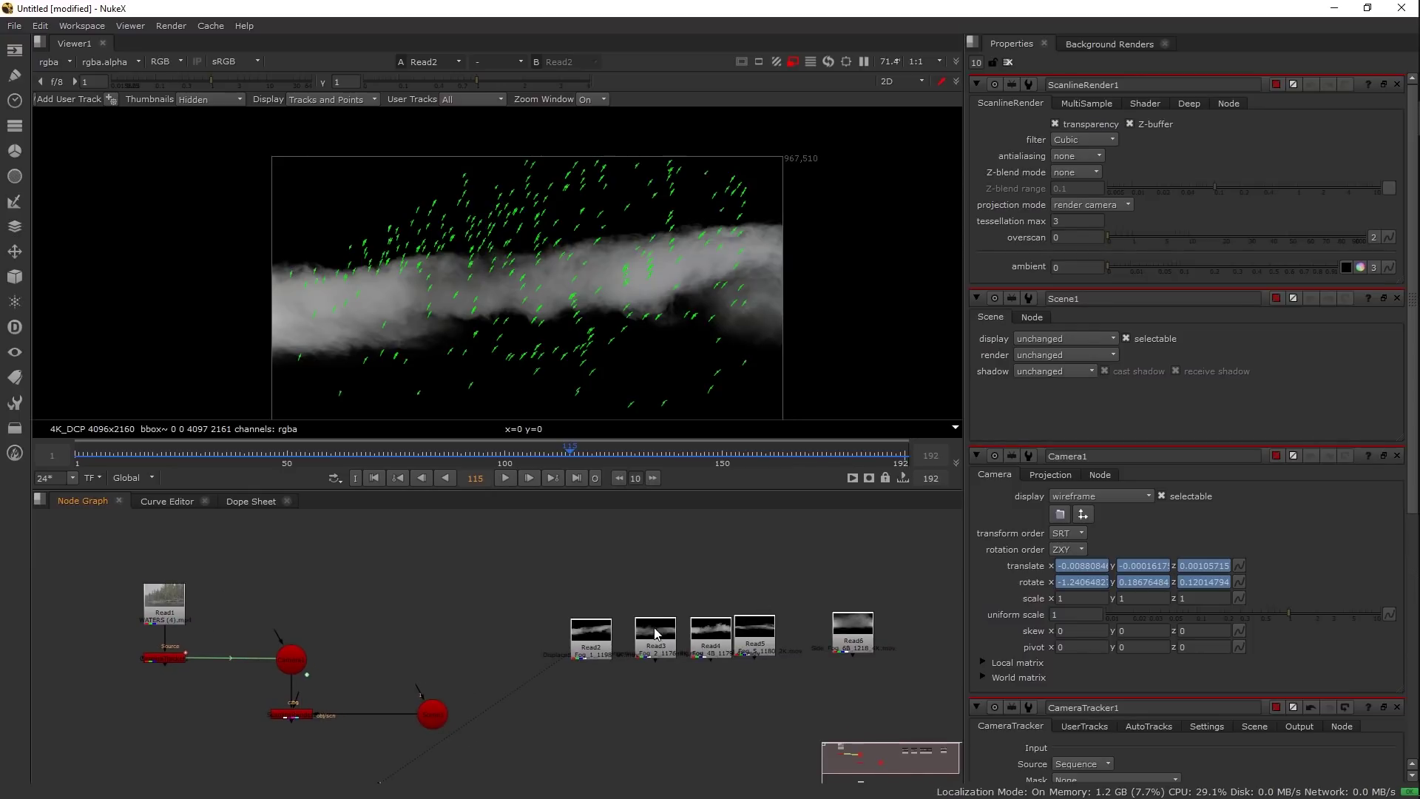
- View the ScanlineRender and place the Read2 and Read3 fog nodes above the other fog clips
left_click(294, 714)
key("1")
key("Tab")
left_click_drag(591, 295, 488, 308)
left_click_drag(591, 630, 538, 632)
left_click_drag(656, 630, 596, 576)
left_click_drag(535, 632, 513, 558)
- Compare the Read5 fog clip with the Read1 forest footage and examine the shoreline and water up close
left_click(758, 638)
key("1")
left_click(536, 689)
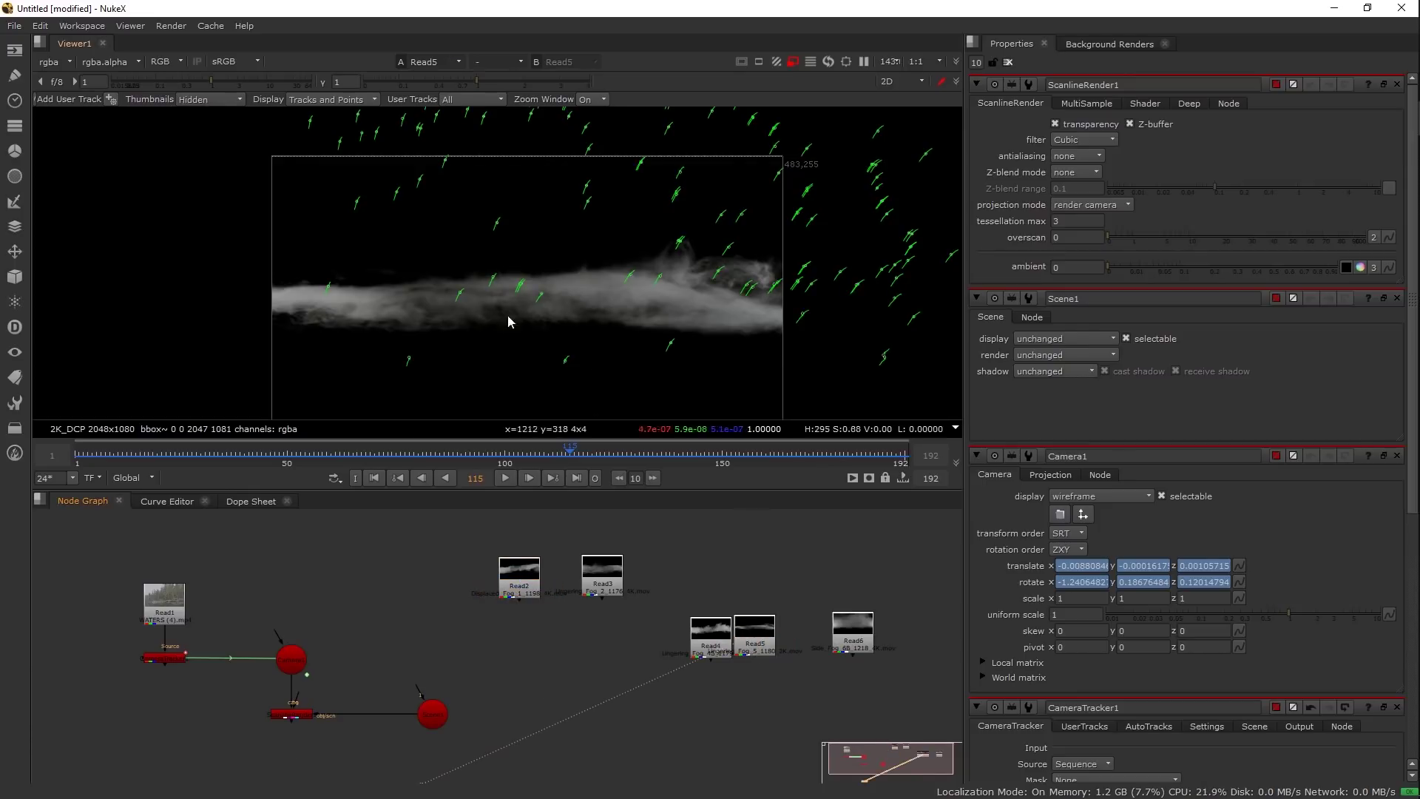
left_click(176, 617)
key("1")
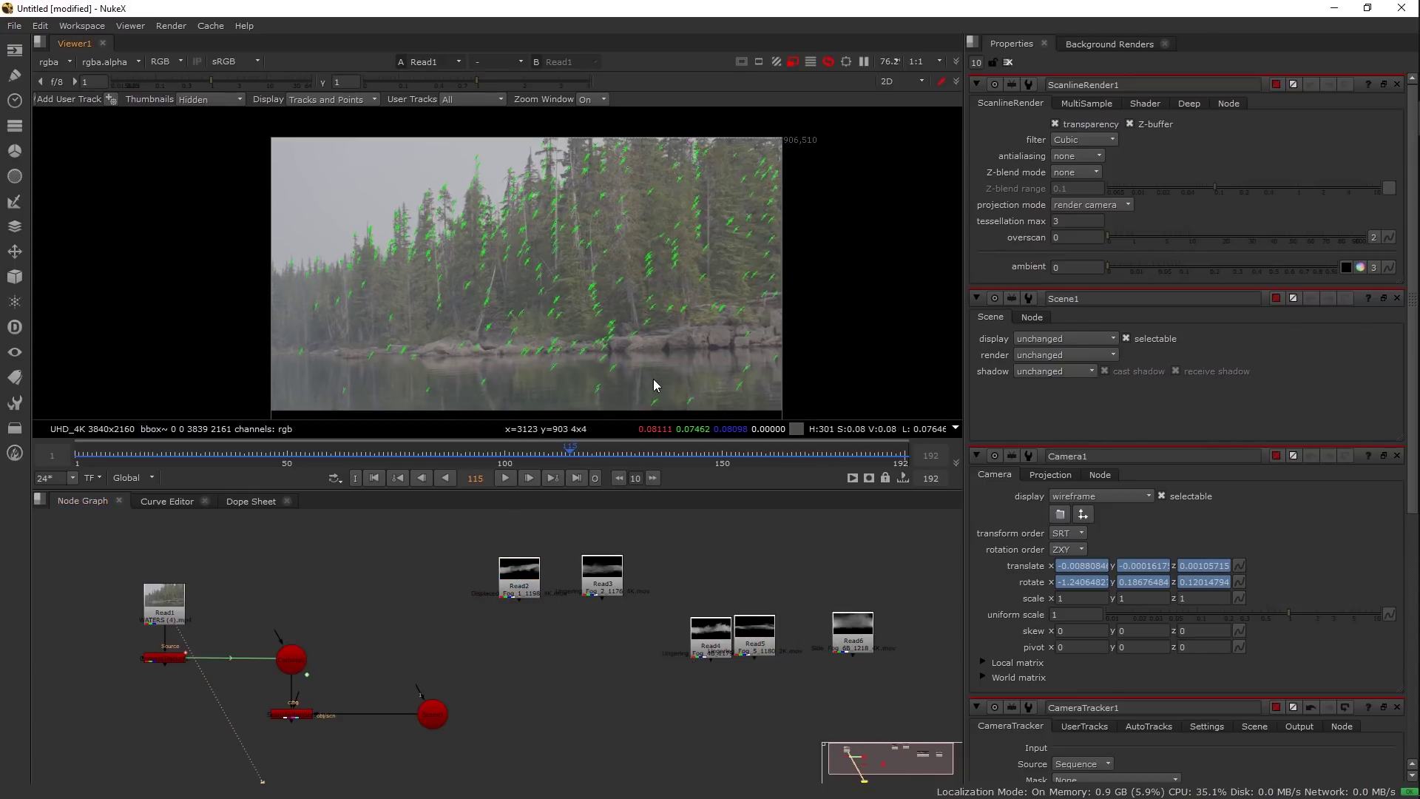
scroll(830, 352, "up", 3)
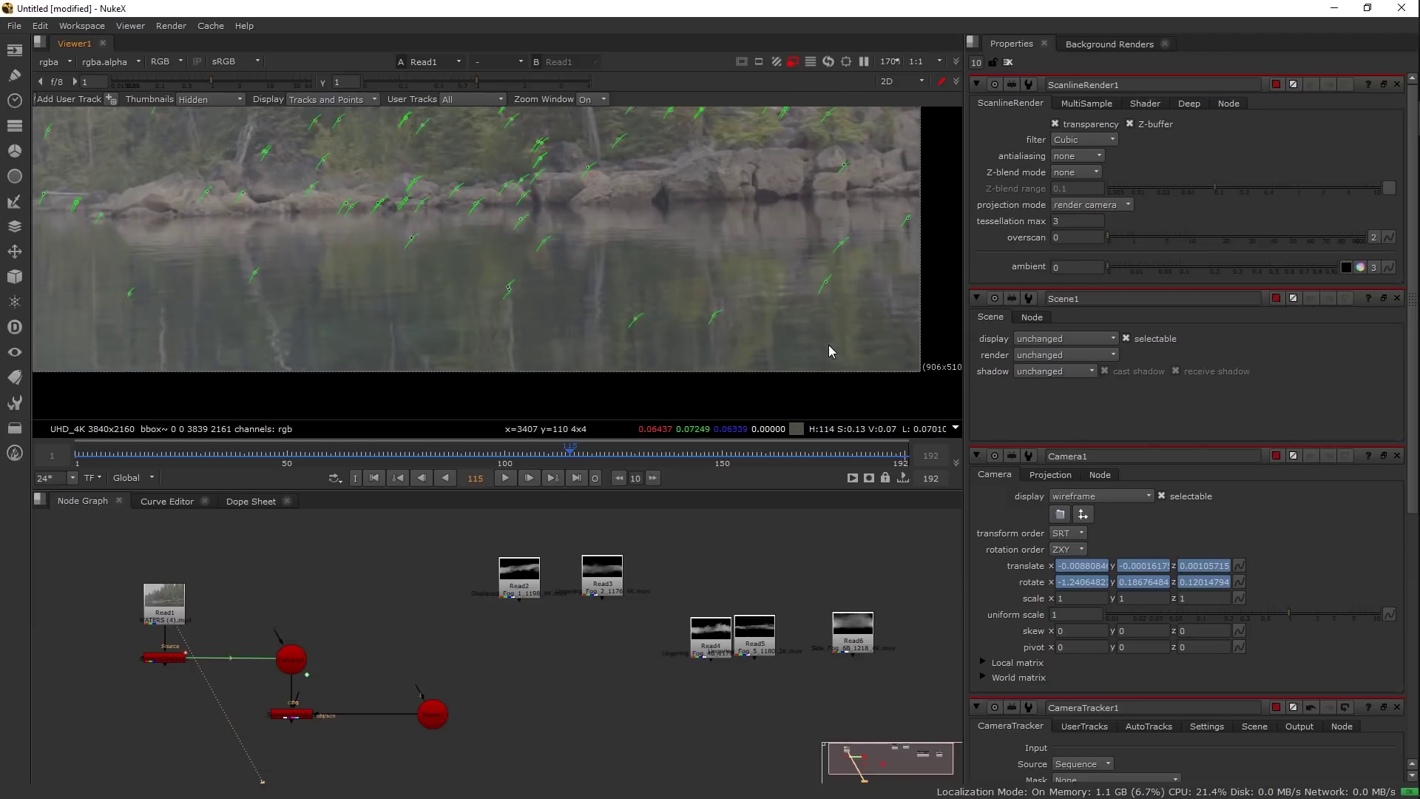
scroll(778, 298, "down", 1)
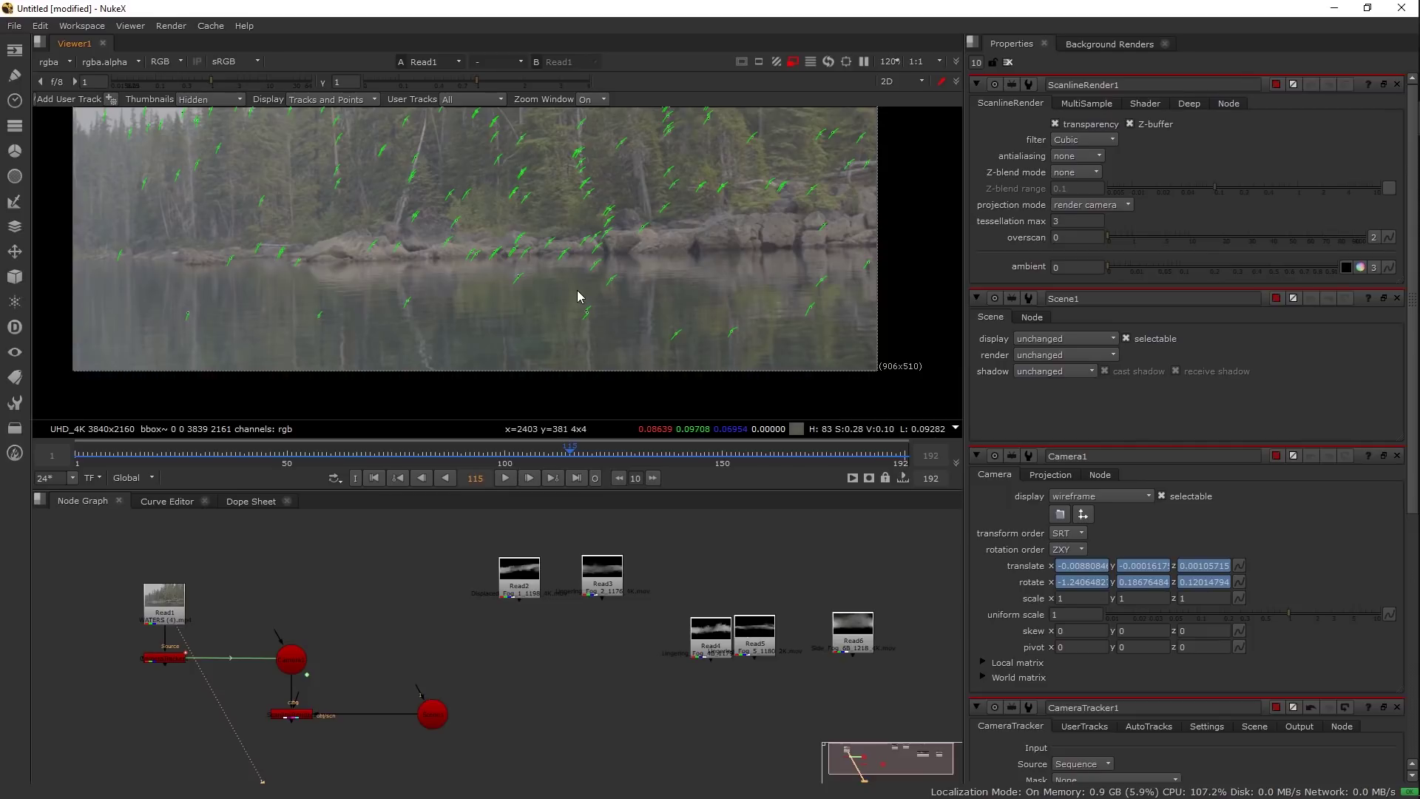
- Place the Read5 fog node on its own near the Scene node and group the other fog nodes to its right
left_click_drag(628, 651, 560, 662)
left_click(678, 643)
left_click_drag(679, 645, 494, 651)
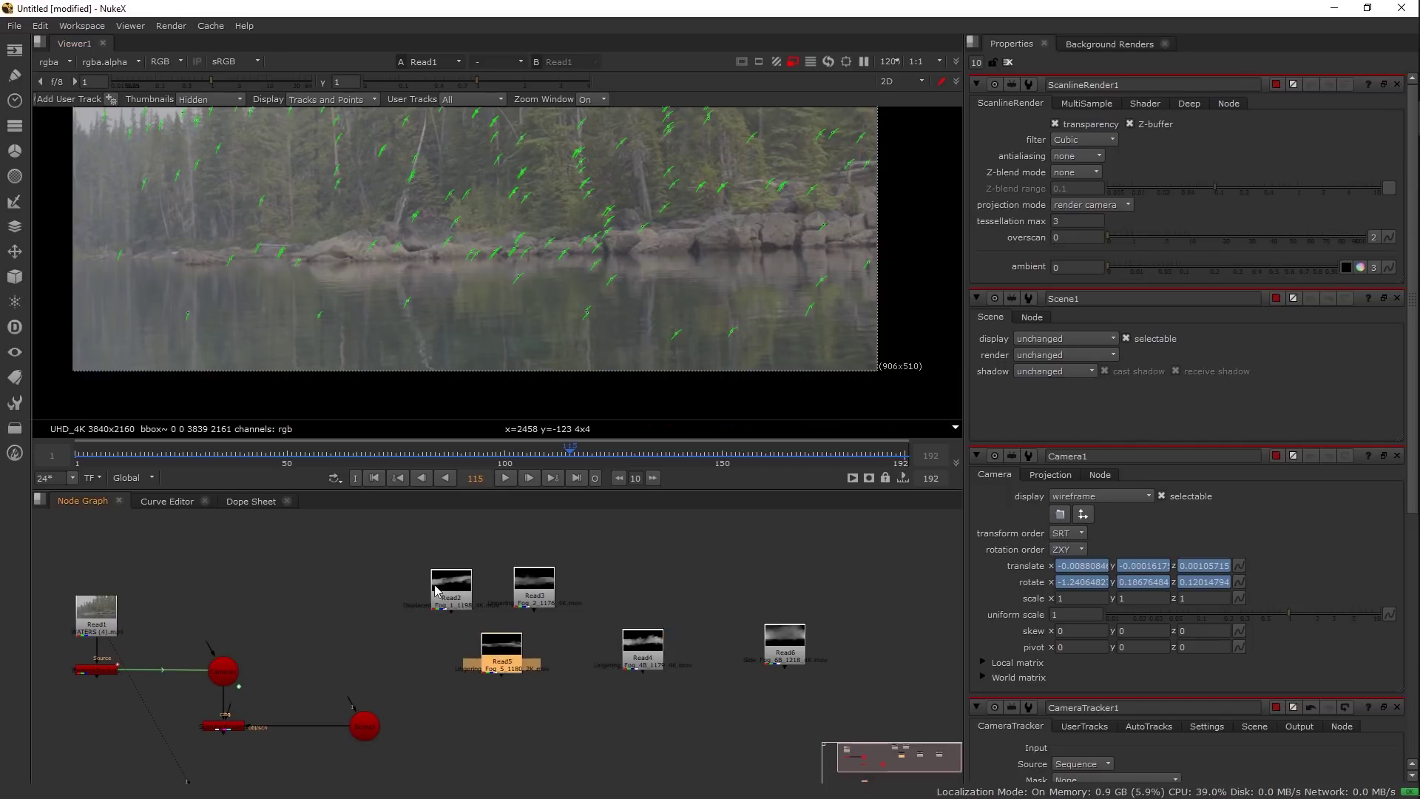
left_click_drag(451, 584, 700, 604)
left_click_drag(533, 584, 788, 579)
left_click_drag(644, 647, 860, 650)
left_click_drag(507, 654, 532, 634)
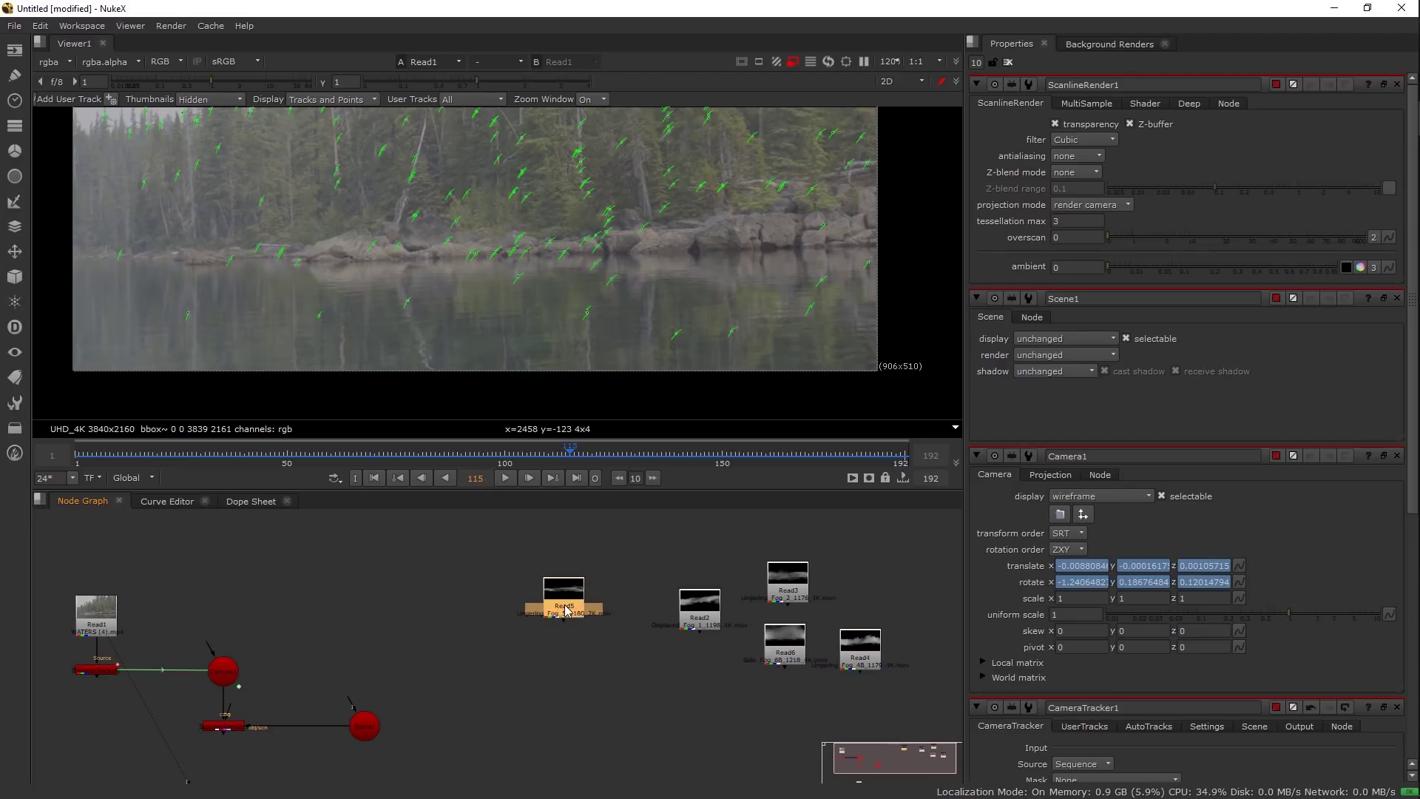
- Add a Card node fed by the Read5 fog clip and place it well below the clip
key("Tab")
type("can")
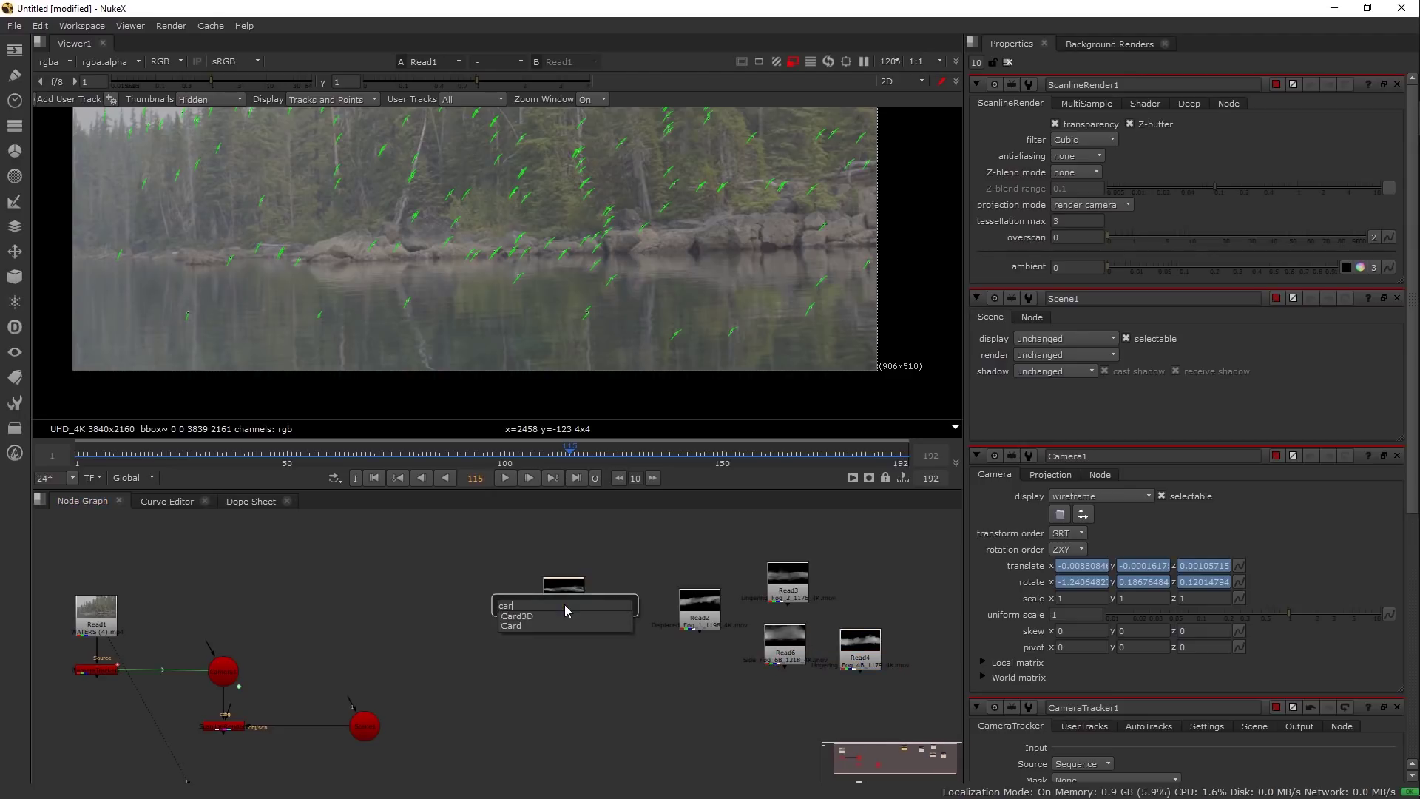
key("Return")
left_click_drag(568, 632, 566, 730)
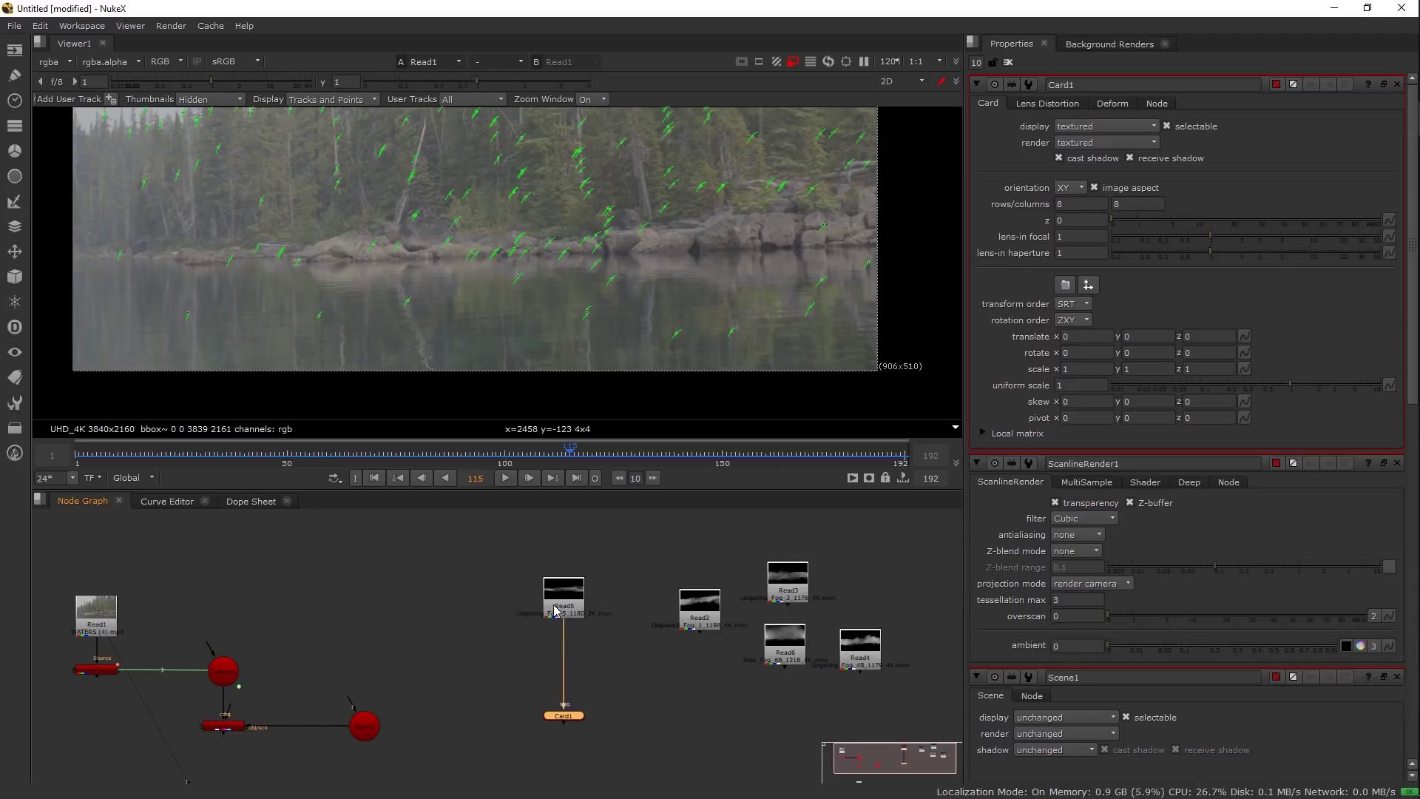
scroll(588, 607, "up", 3)
scroll(588, 606, "down", 2)
left_click_drag(590, 610, 595, 602)
- Switch to the 3D view and move the fog card away from the camera to a z translate of about -0.264
key("Tab")
left_click_drag(403, 279, 684, 244)
key("f")
left_click_drag(560, 201, 579, 180)
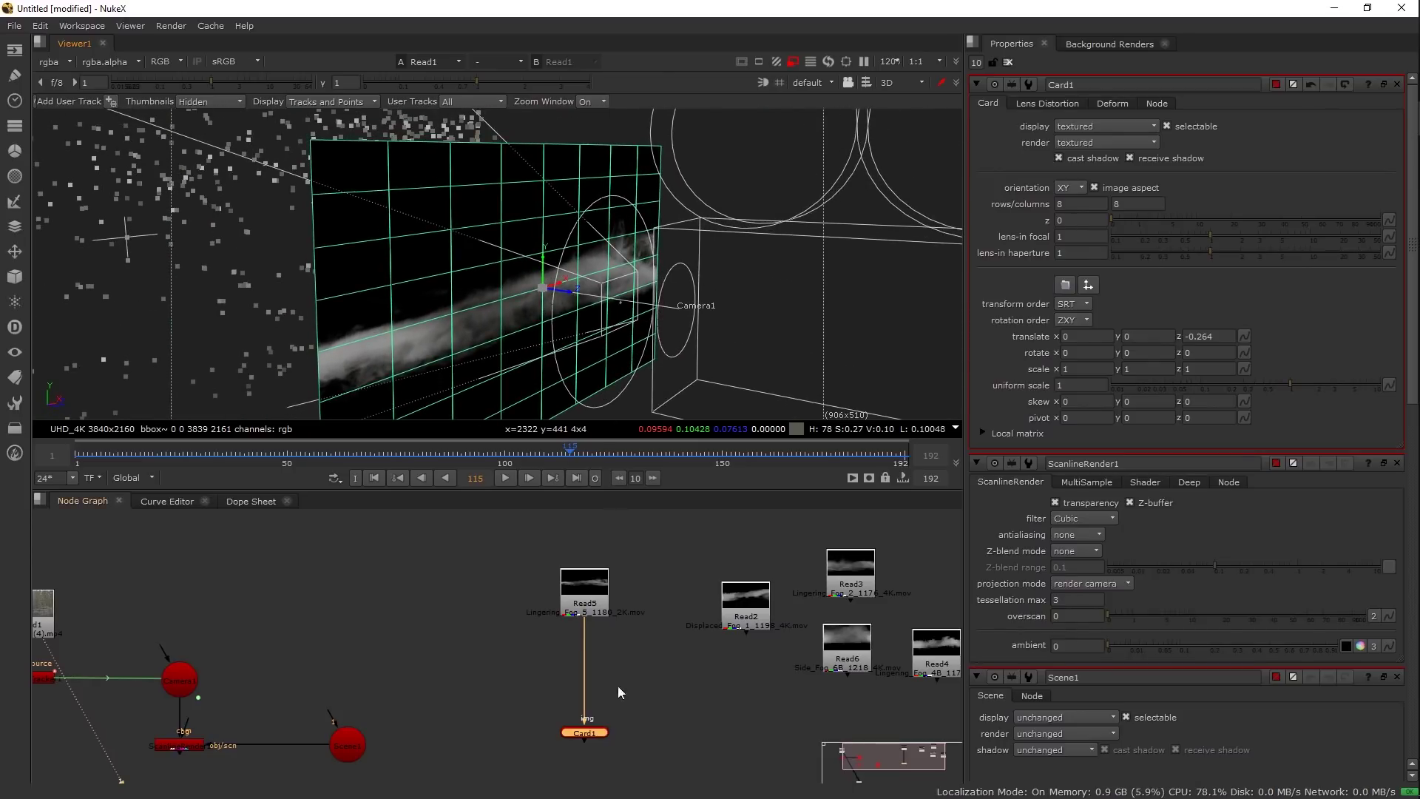
- Insert a luminance Keyer node between the Read5 fog clip and its card, and inspect the keyed fog in 3D
left_click(596, 596)
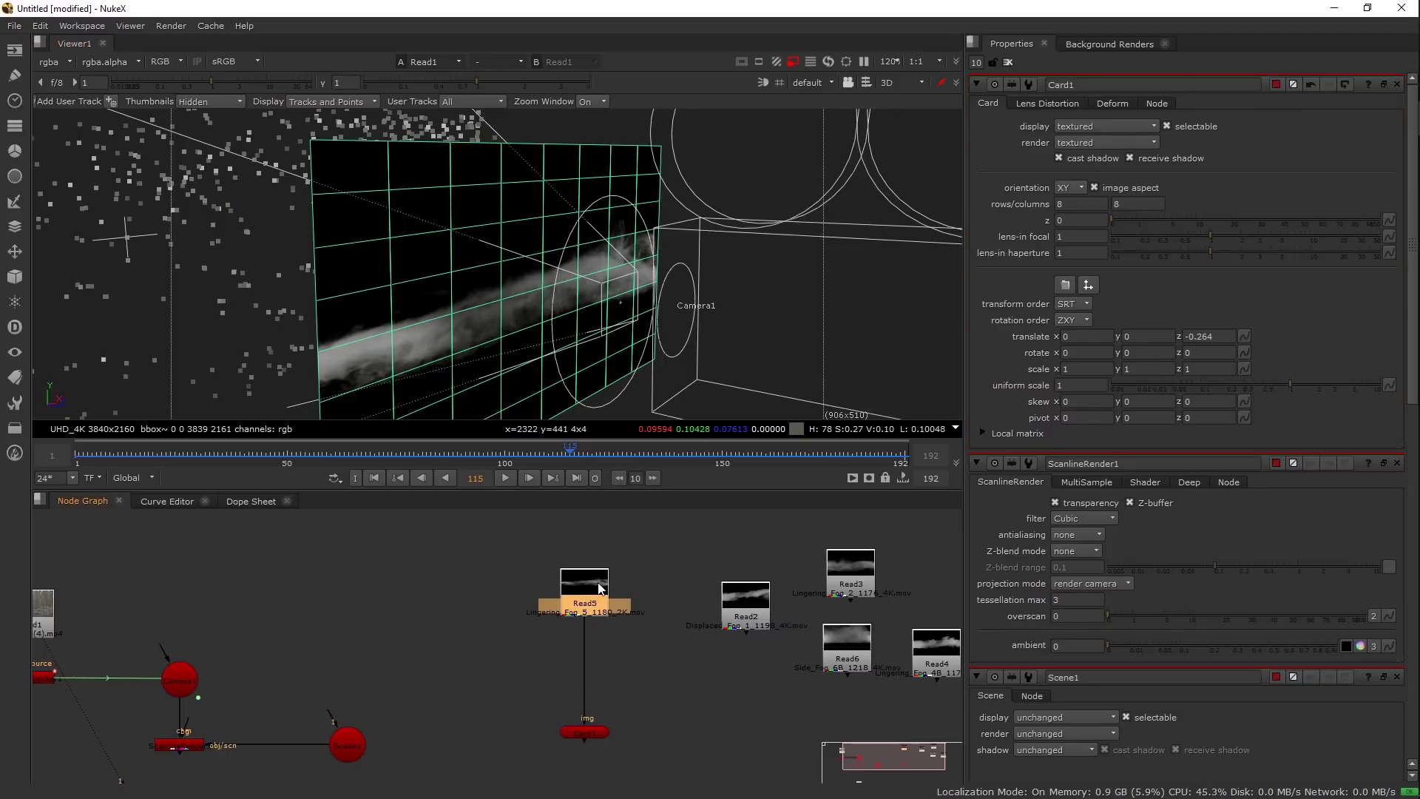
key("Tab")
type("kev")
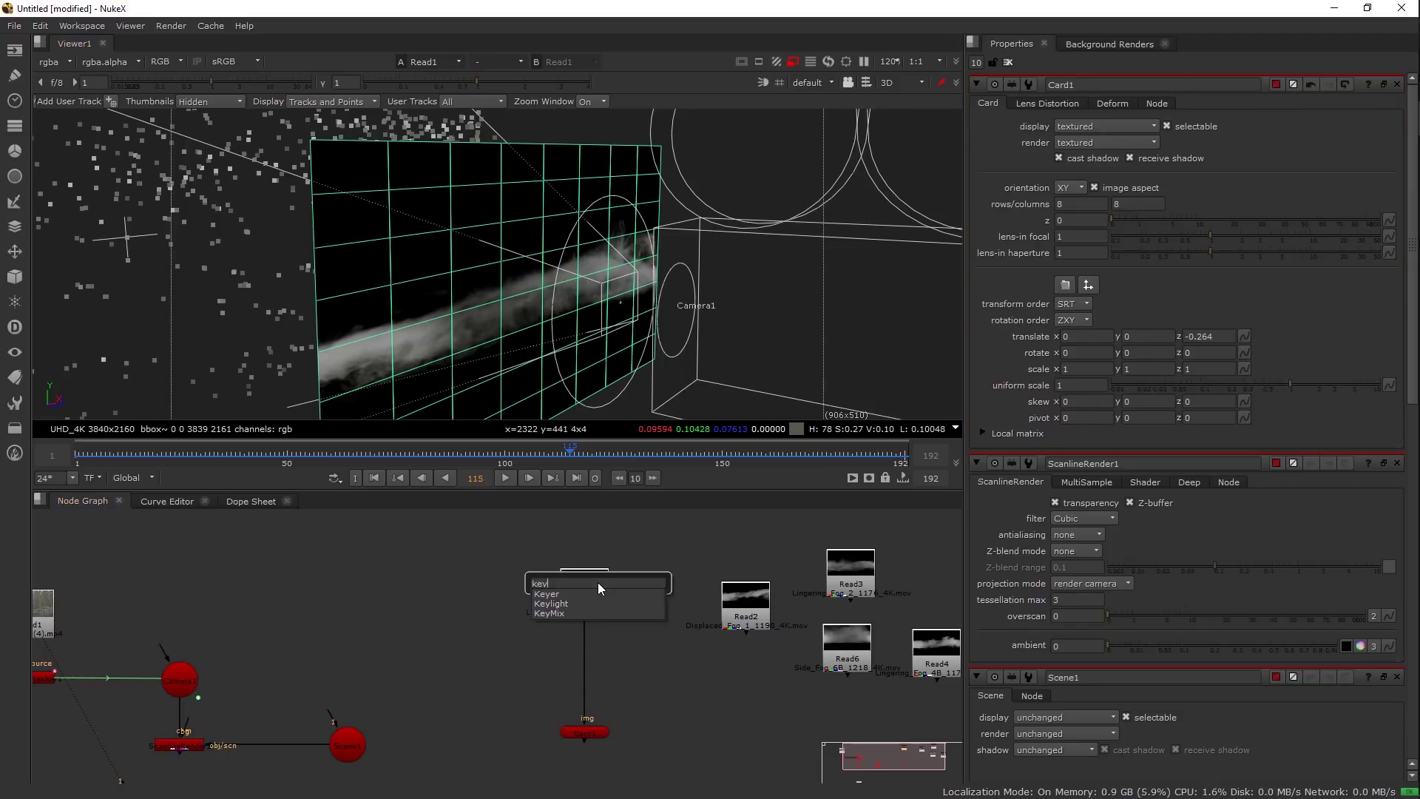
key("Return")
left_click_drag(625, 279, 903, 190)
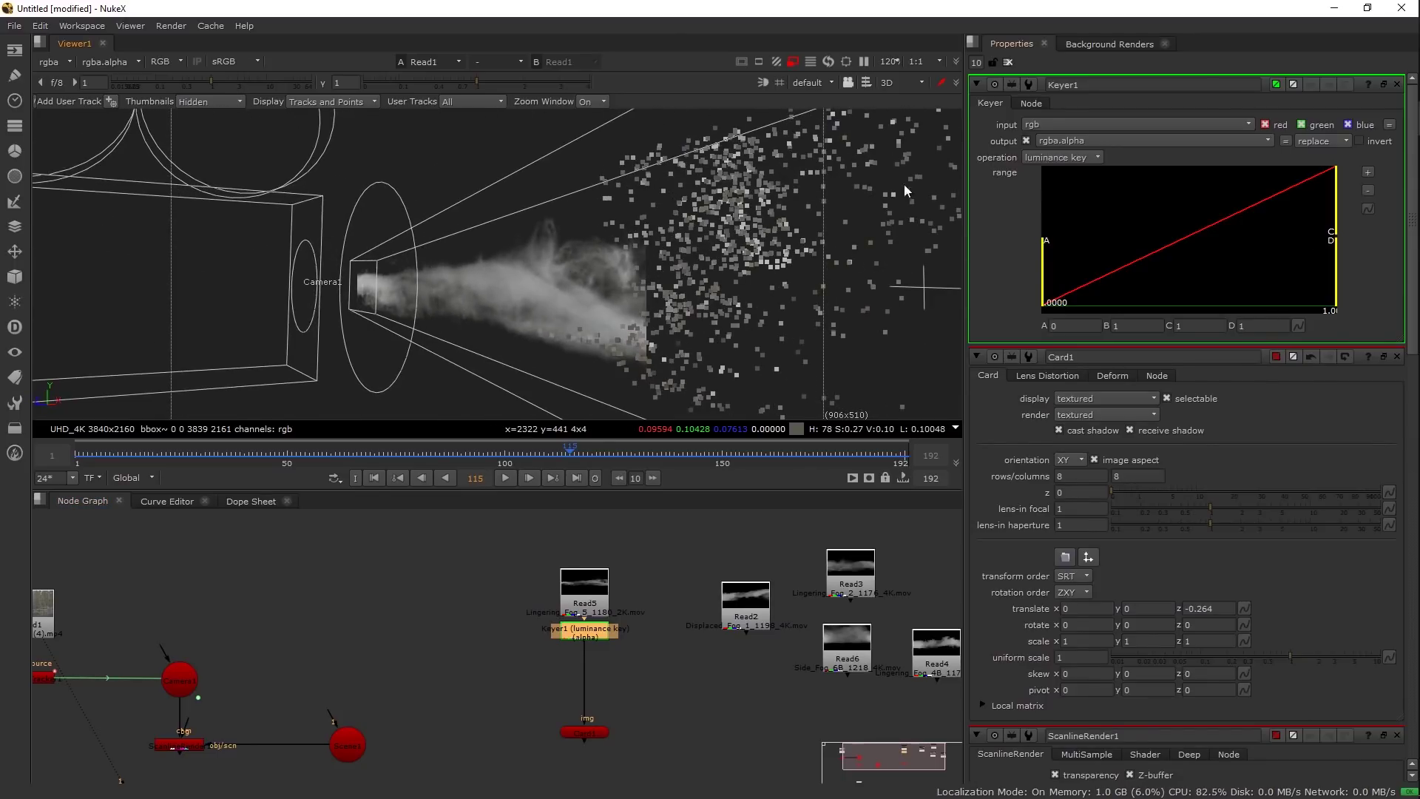
left_click_drag(489, 284, 650, 499)
- Clear all open node properties and reopen only the card's properties
double_click(579, 734)
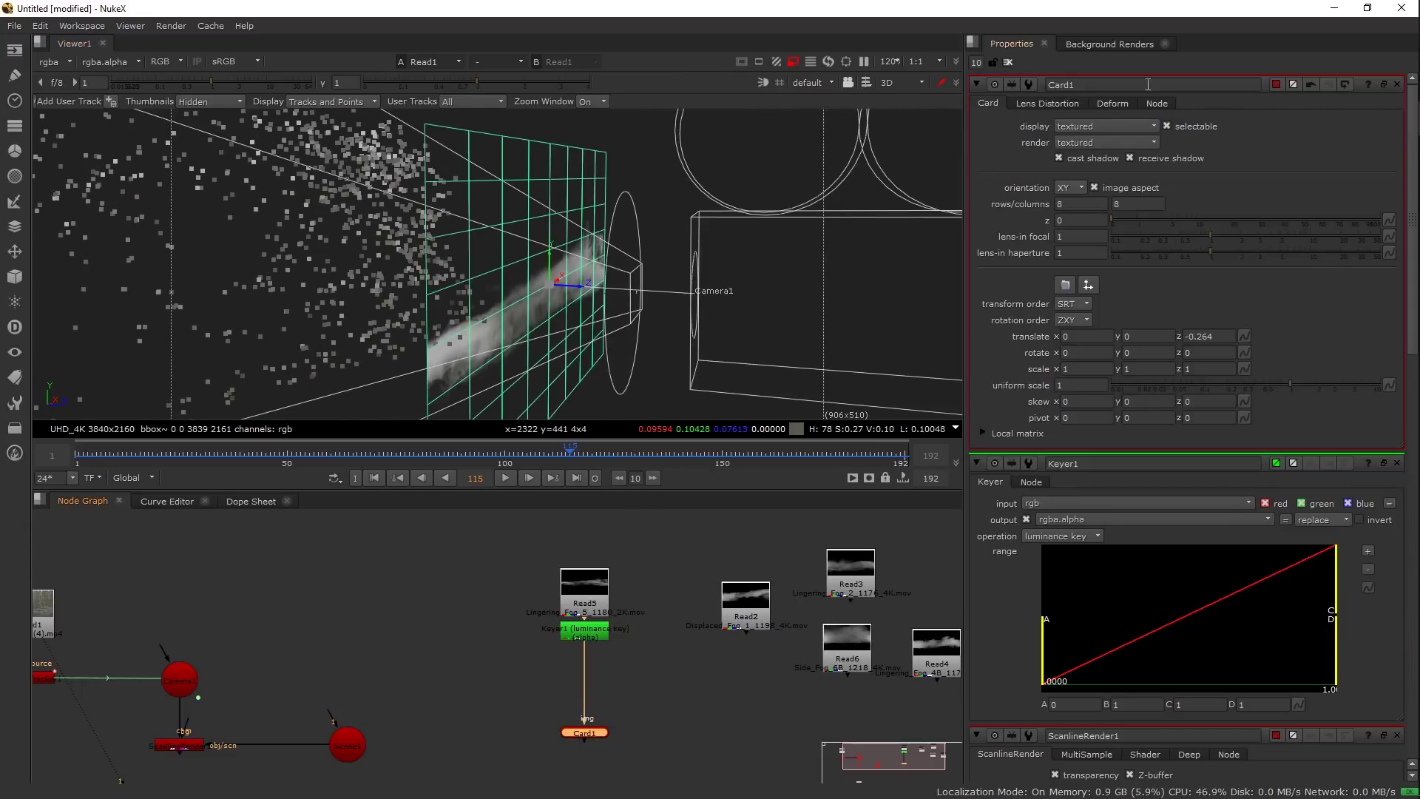
left_click(1008, 62)
double_click(584, 733)
- View the ScanlineRender and move the fog card slightly farther from the camera, to a z translate of about -0.272
left_click(189, 745)
key("1")
left_click_drag(376, 671, 436, 638)
left_click(544, 335)
left_click_drag(584, 361, 576, 285)
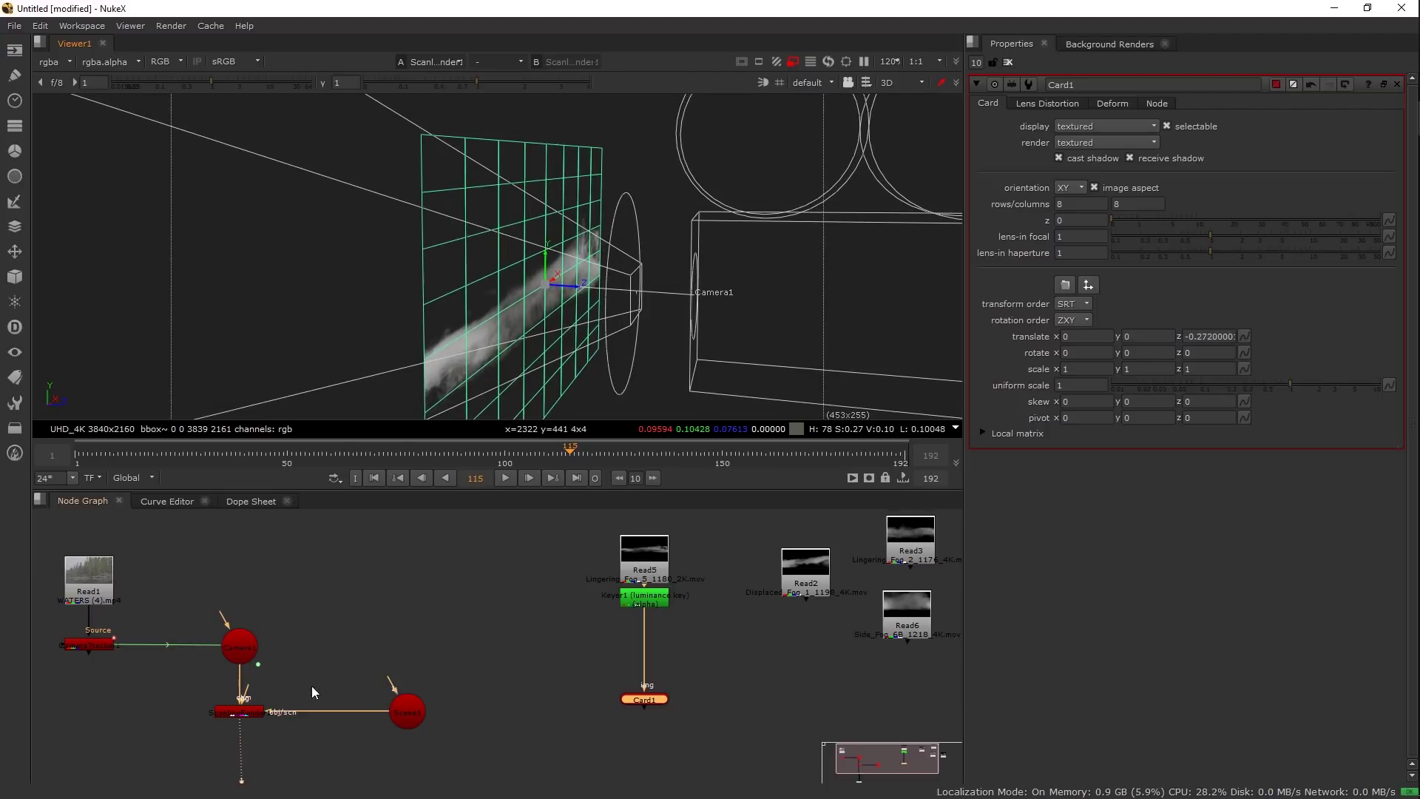
- Check the card against the camera in 3D and display the Read1 forest footage in the viewer
left_click_drag(247, 723, 351, 674)
left_click(352, 673)
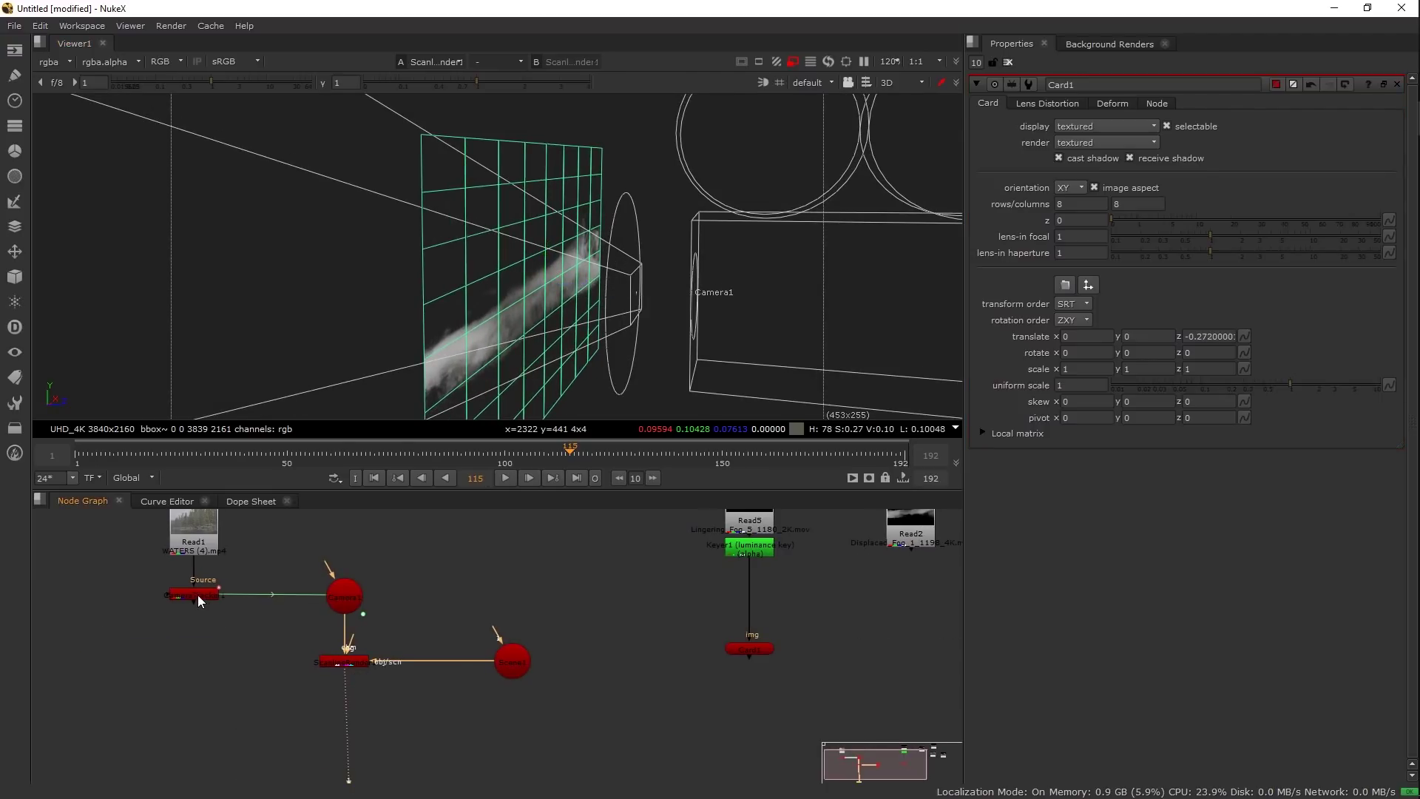
left_click_drag(658, 208, 558, 265)
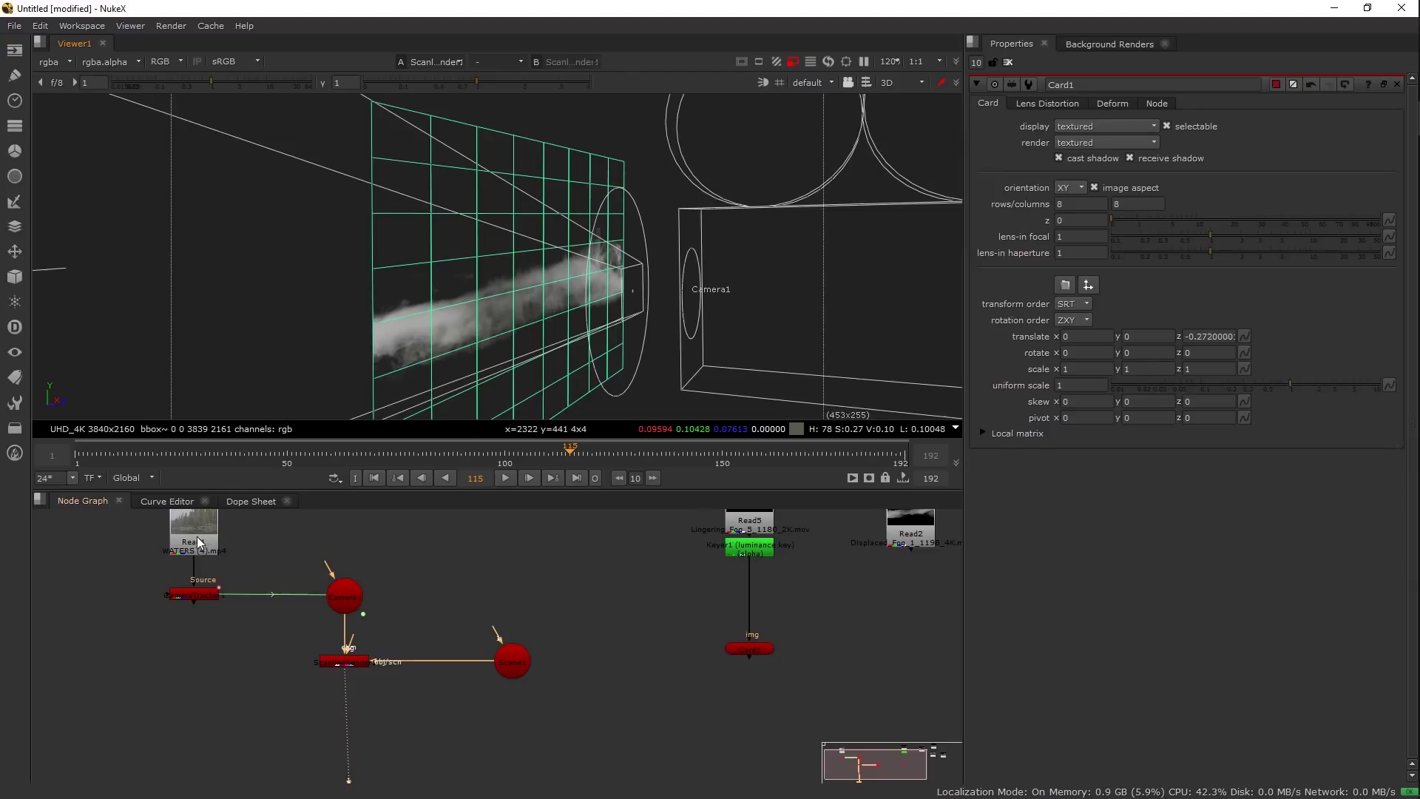
left_click(197, 541)
key("1")
- Add a Merge node and place it below the ScanlineRender
left_click_drag(449, 621, 581, 514)
left_click(524, 591)
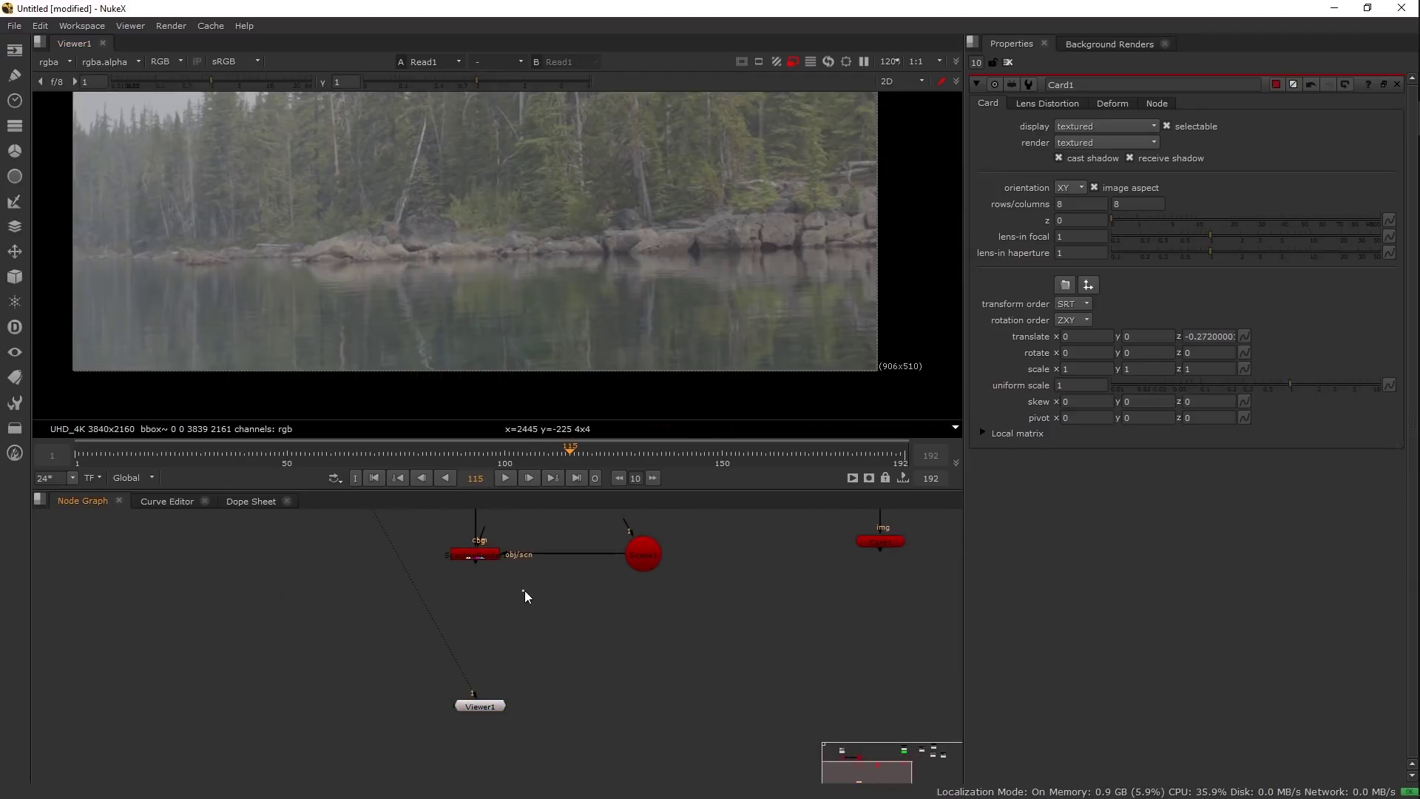
key("Tab")
type("me")
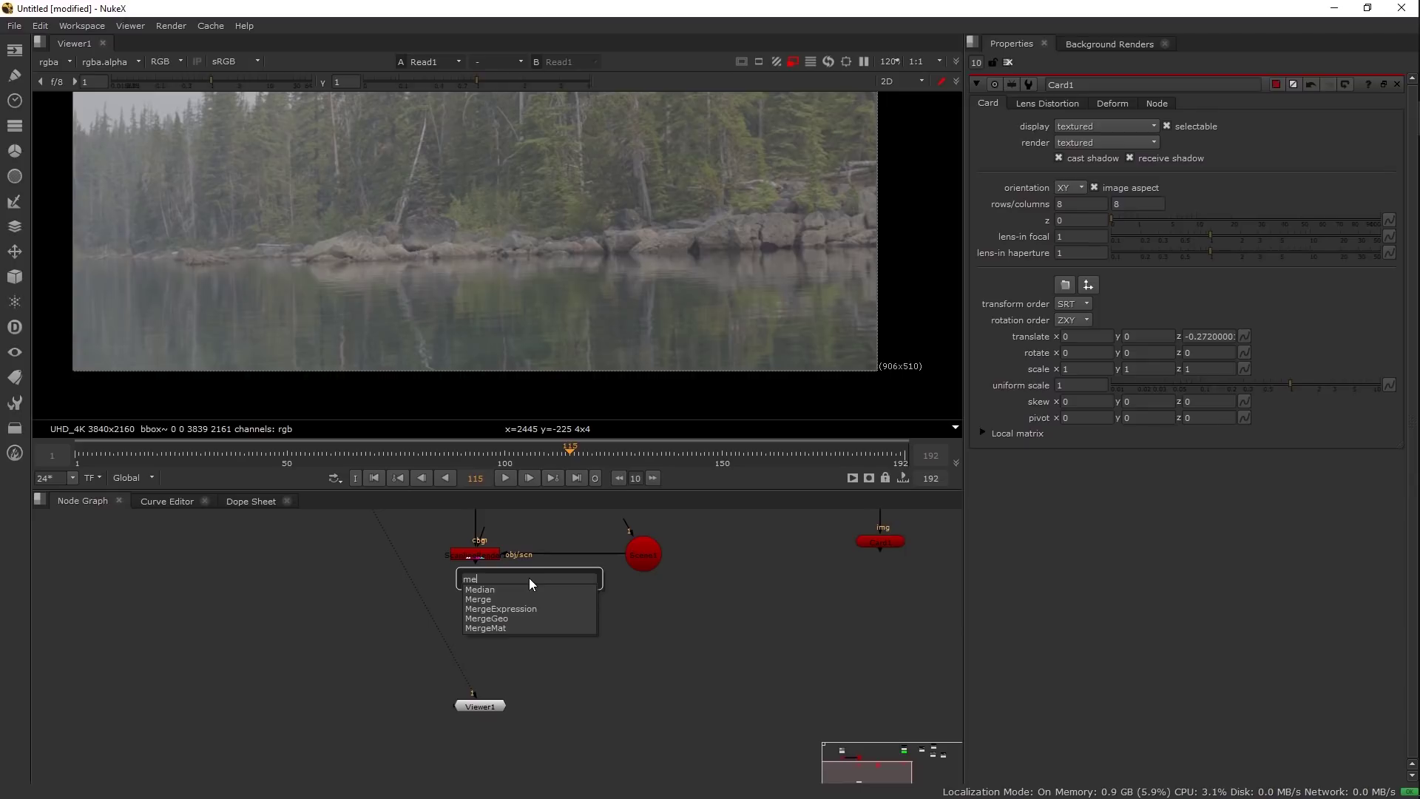
key("BackSpace")
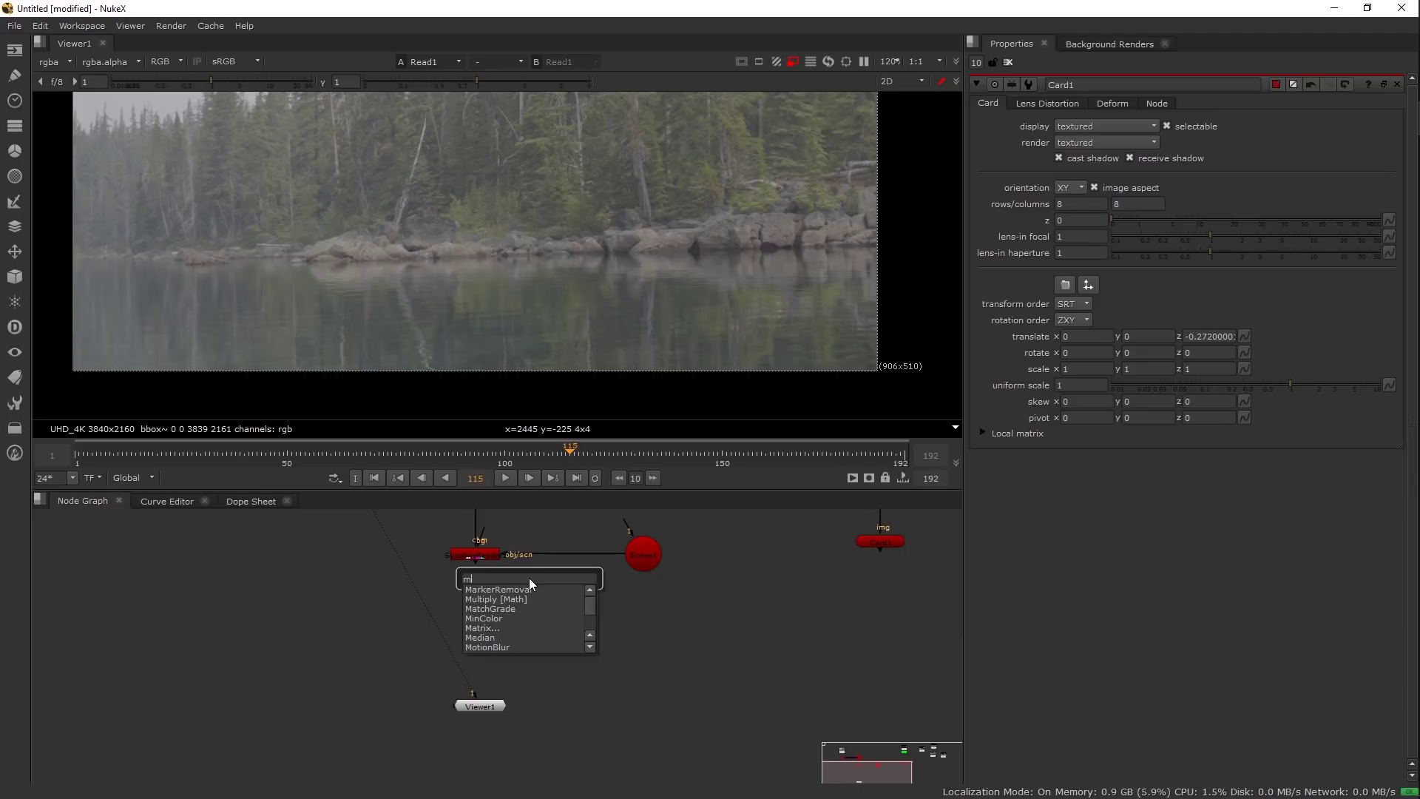
type("erg")
key("Return")
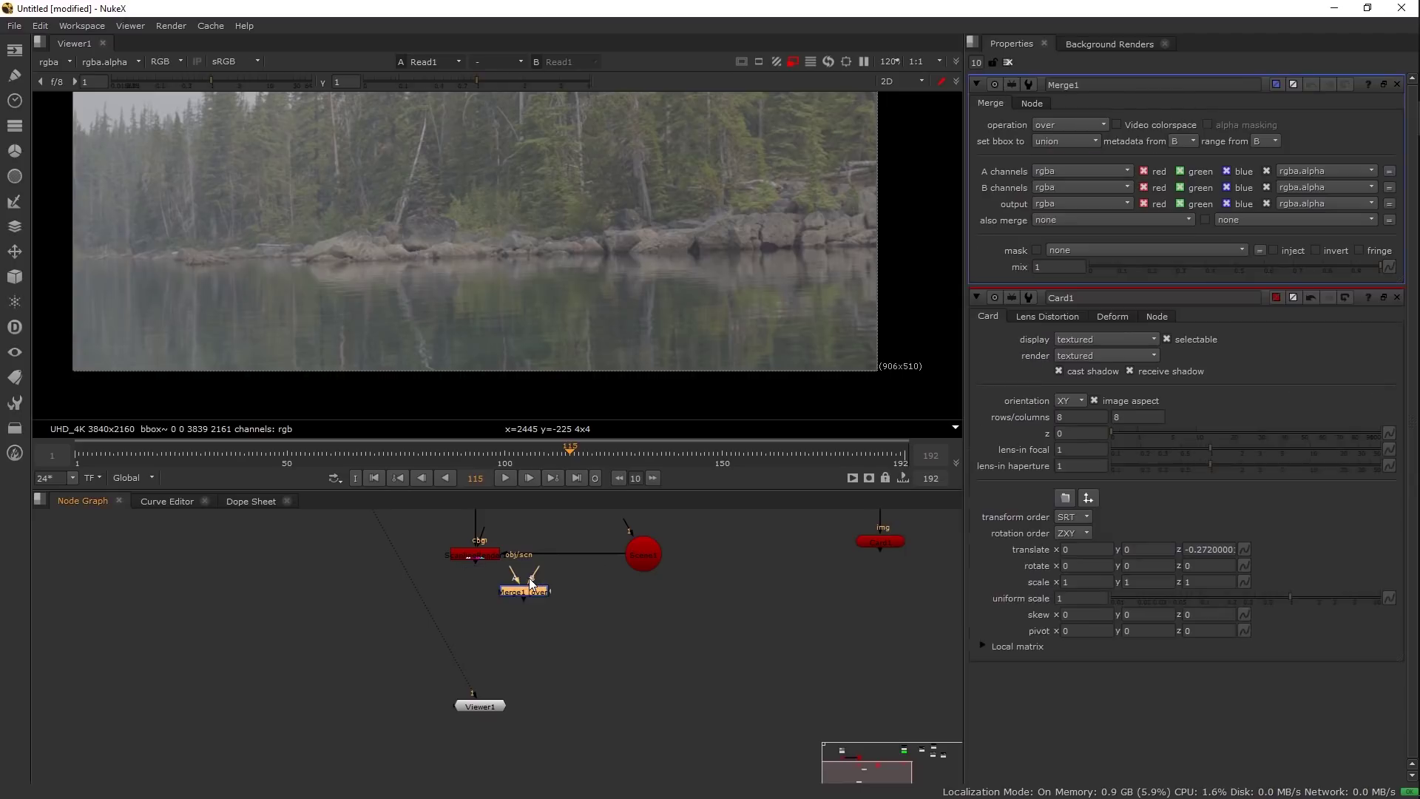
left_click_drag(530, 580, 573, 674)
left_click_drag(530, 753, 460, 792)
left_click_drag(539, 673, 536, 687)
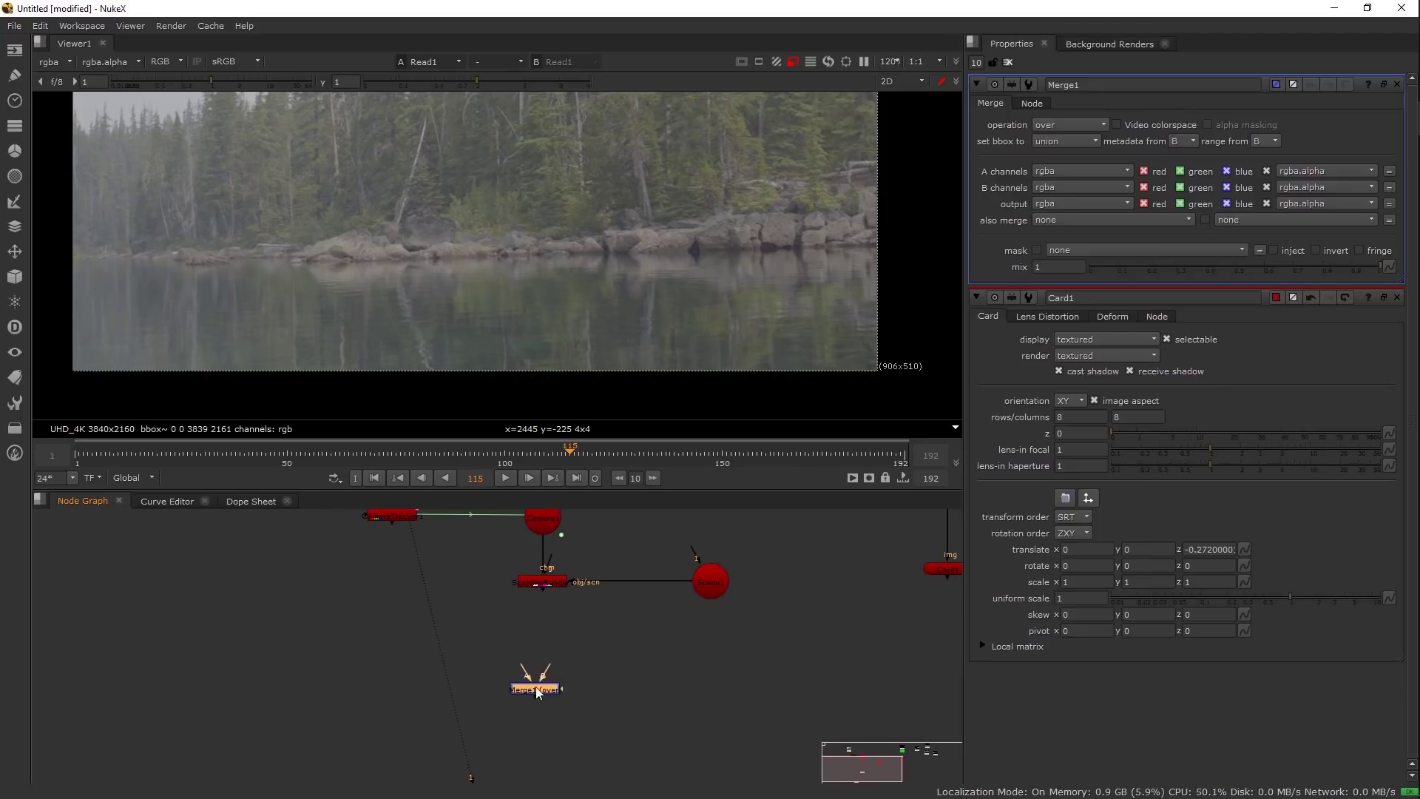
- Connect the Merge's B input to the Read1 footage and its A input to the ScanlineRender, aligning the nodes
left_click_drag(547, 606, 454, 578)
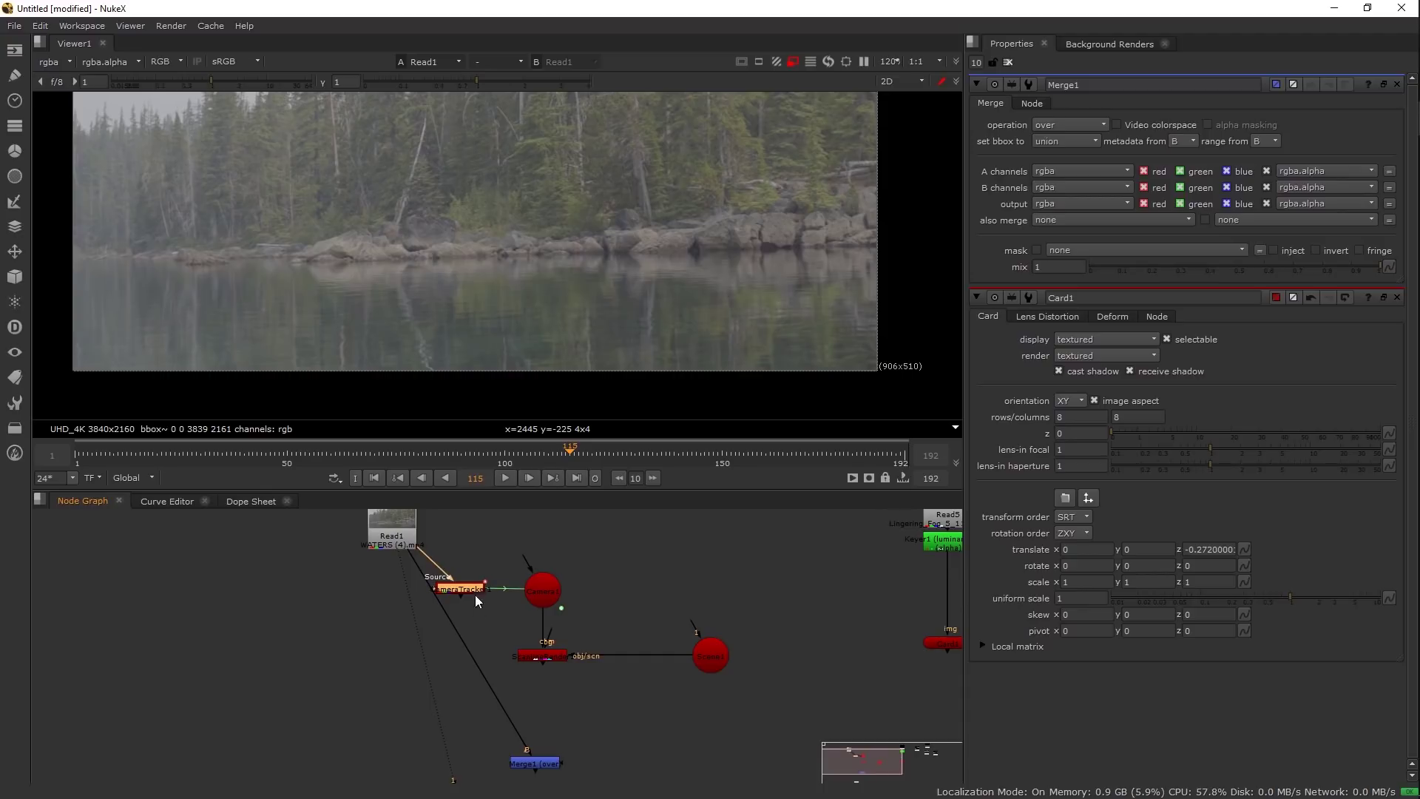
left_click_drag(527, 747, 392, 536)
mouse_move(543, 763)
left_mouse_down()
mouse_move(587, 739)
mouse_move(547, 741)
left_mouse_up()
left_click(546, 658)
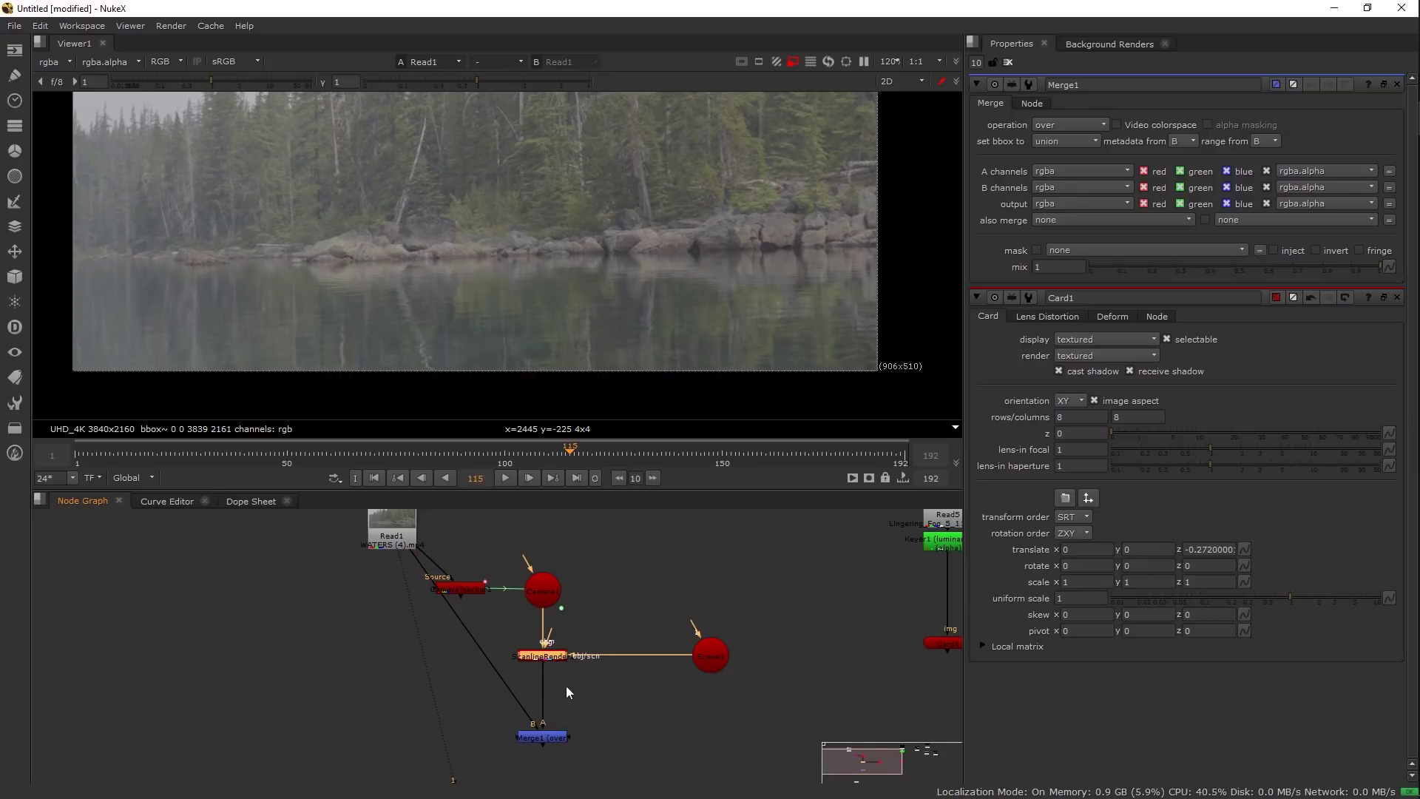
- View the Merge output and route its B connection through a dot placed below Read1, level with the Merge
left_click(542, 737)
key("1")
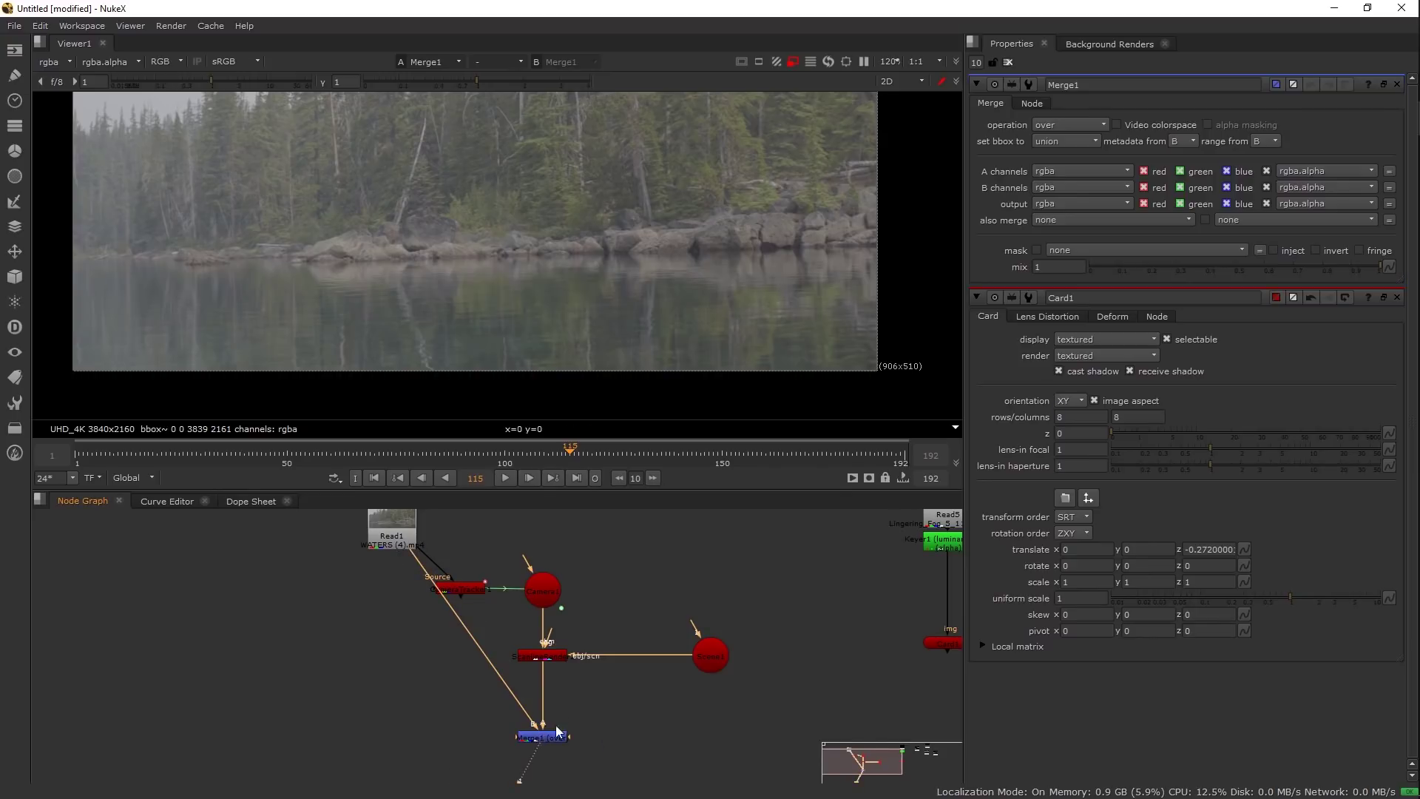
key("ctrl")
left_click_drag(473, 639, 400, 738)
left_click(545, 736)
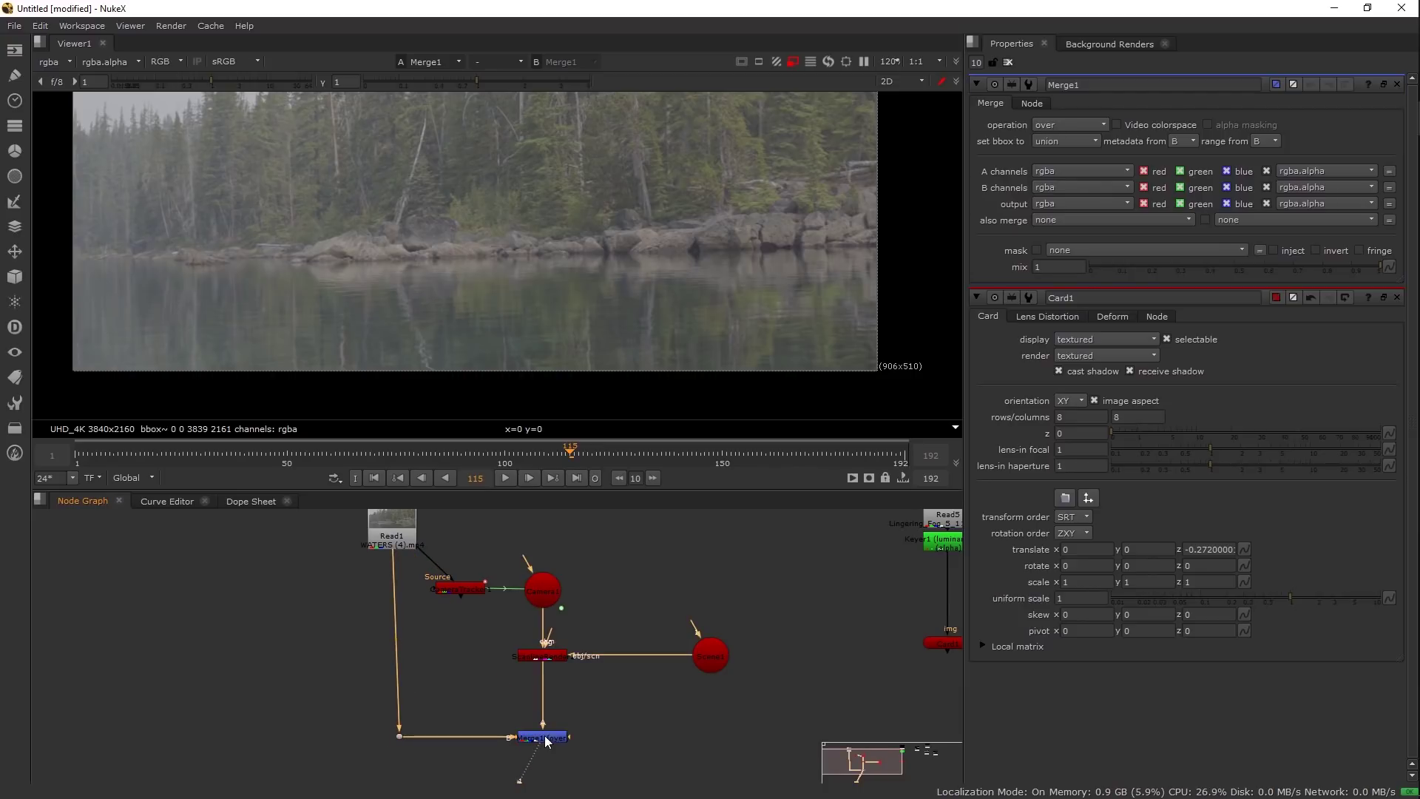
- Connect the fog card to the Scene node
left_click_drag(578, 681, 418, 703)
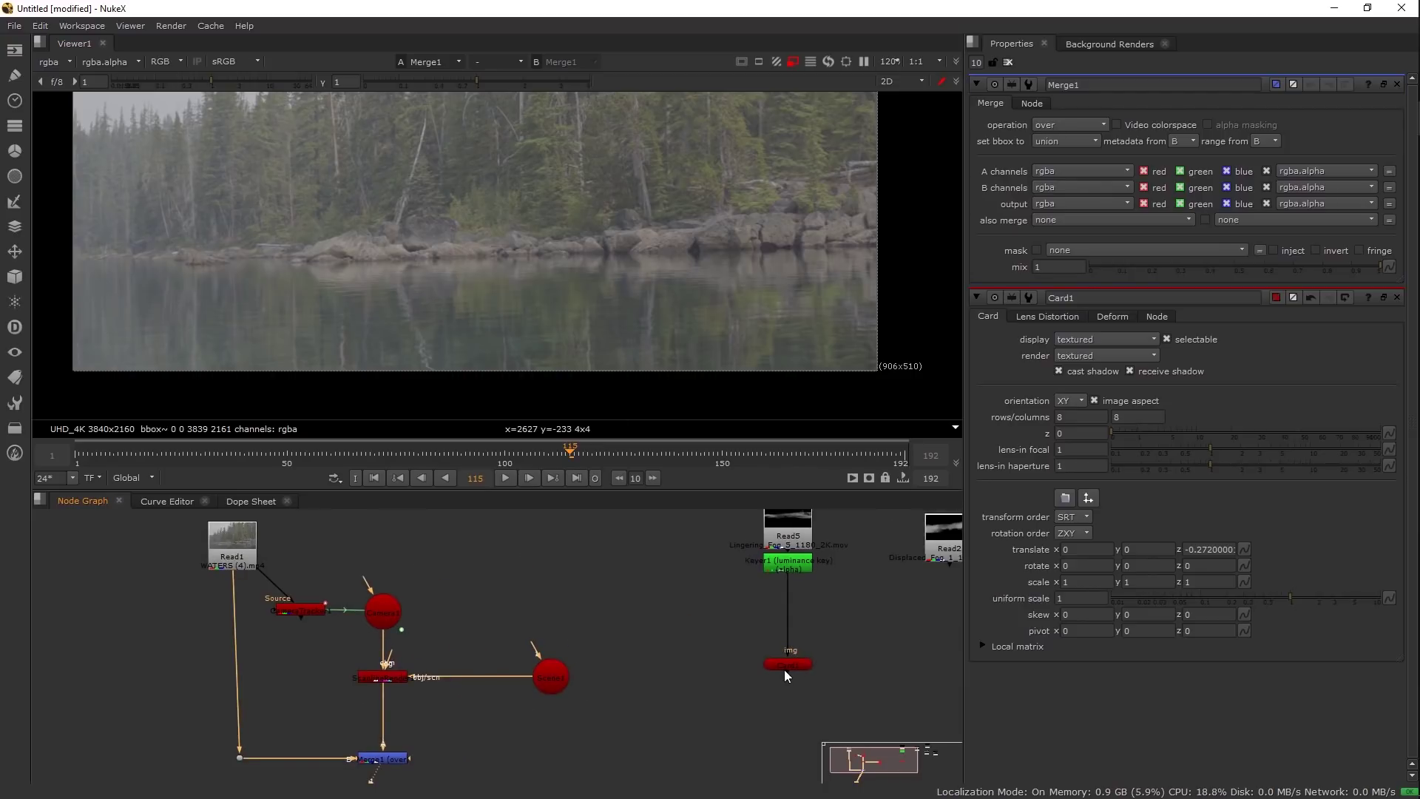
left_click_drag(525, 688, 549, 678)
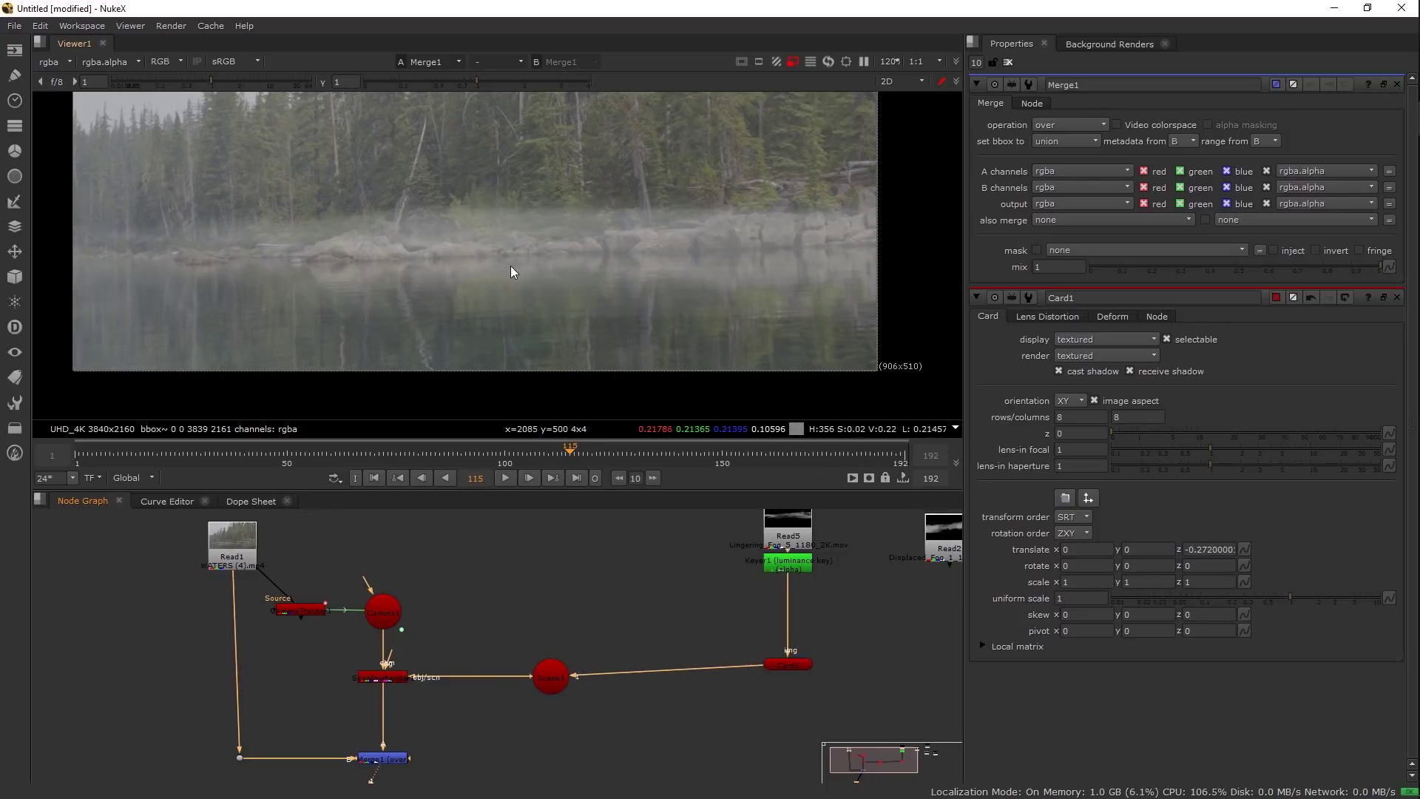
- Line up the Merge's B-input dot directly beneath the Read1 node
scroll(505, 255, "down", 1)
left_click_drag(474, 177, 490, 203)
left_click(355, 711)
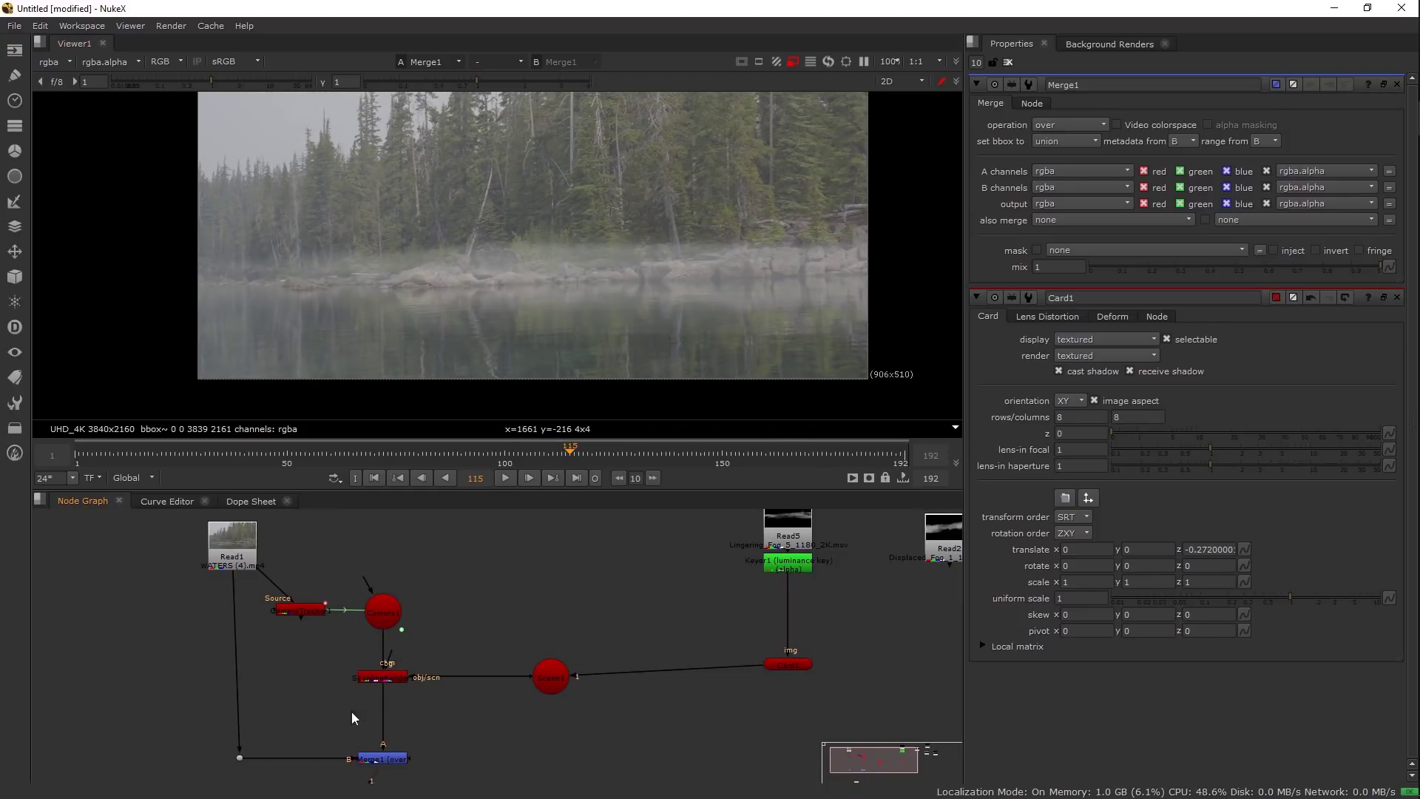
left_click_drag(238, 756, 232, 755)
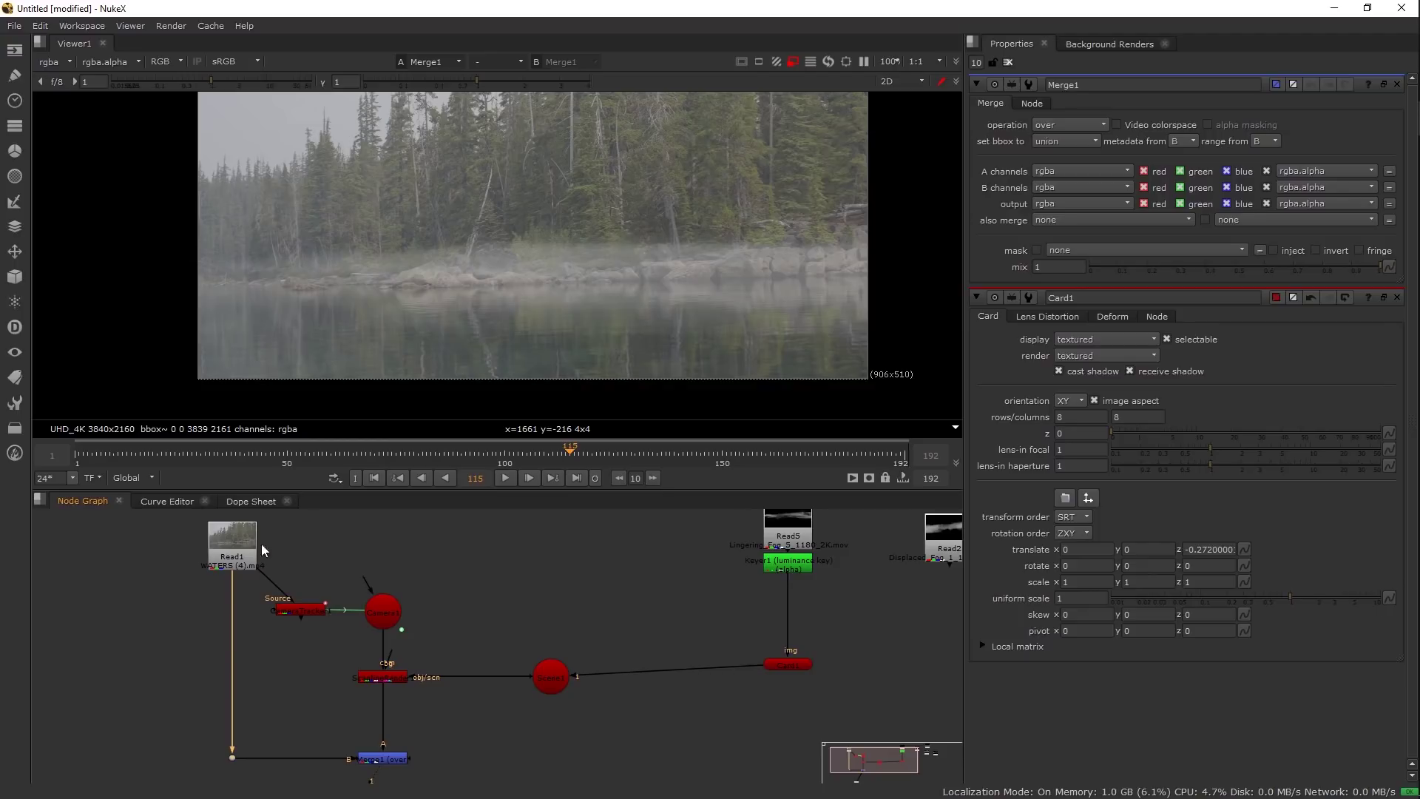
- Insert a Reformat node between Read1 and the dot, keep its output at root.format 1920x1080, and check the project's full size format
left_click(277, 673)
key("Tab")
type("ref")
key("Return")
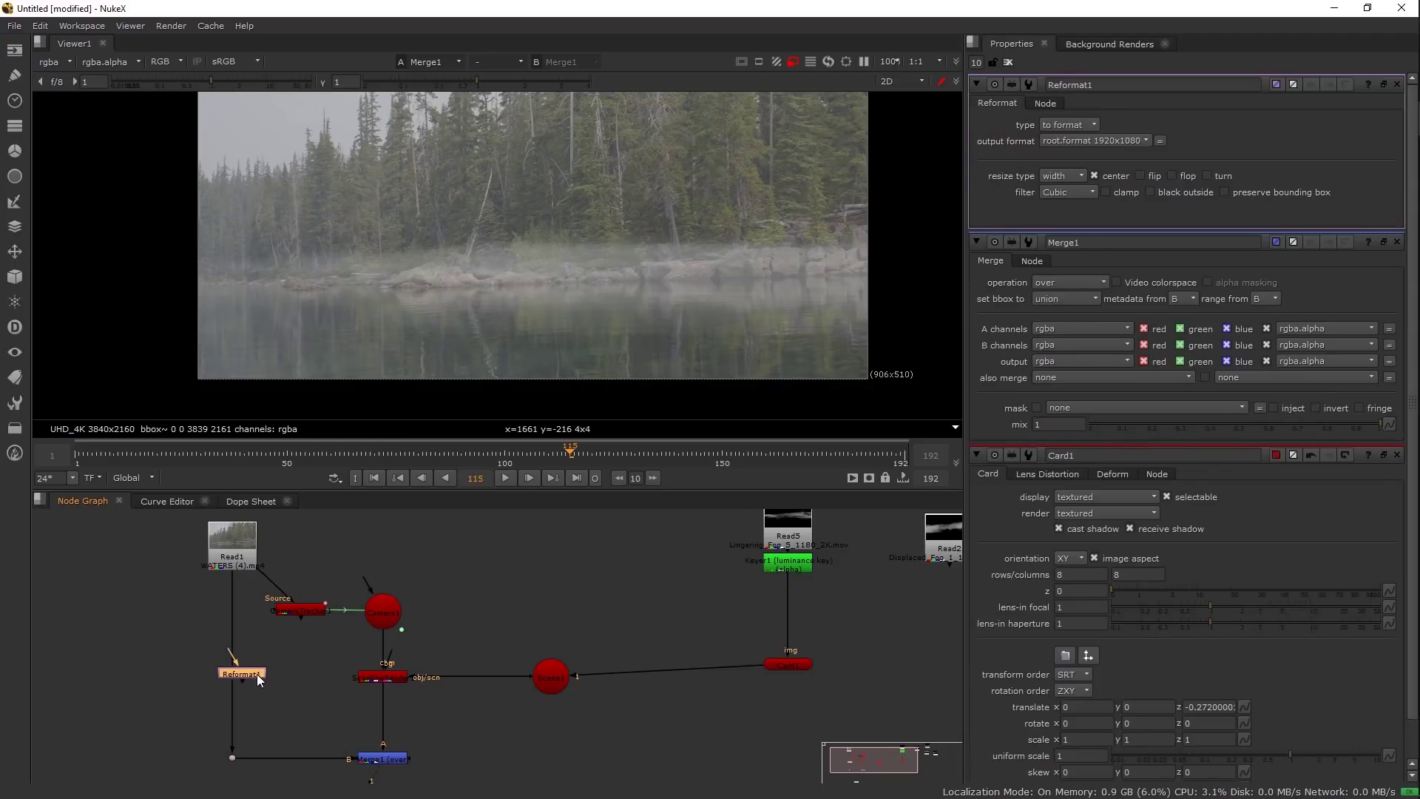
left_click(269, 681)
key("s")
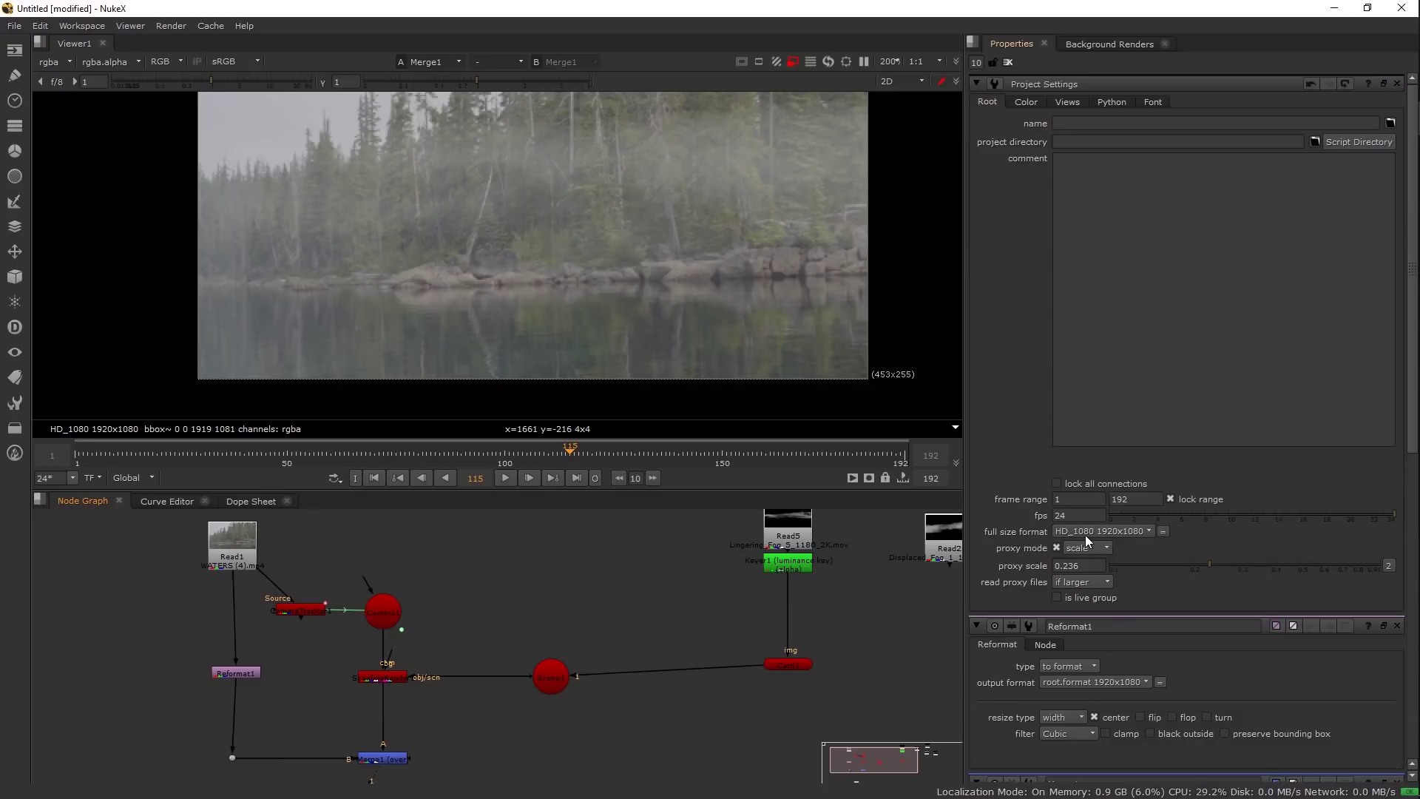
left_click(215, 644)
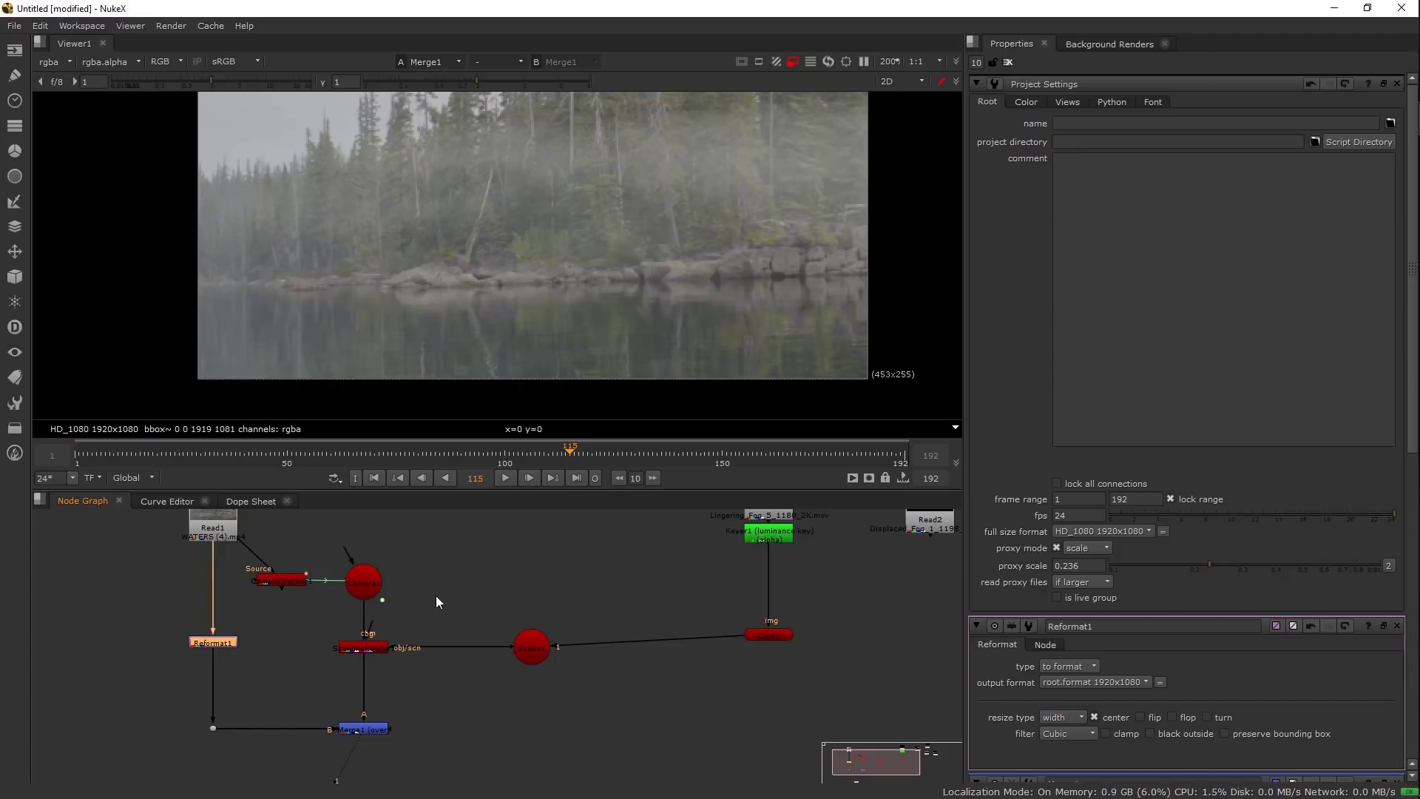
left_click_drag(682, 242, 667, 282)
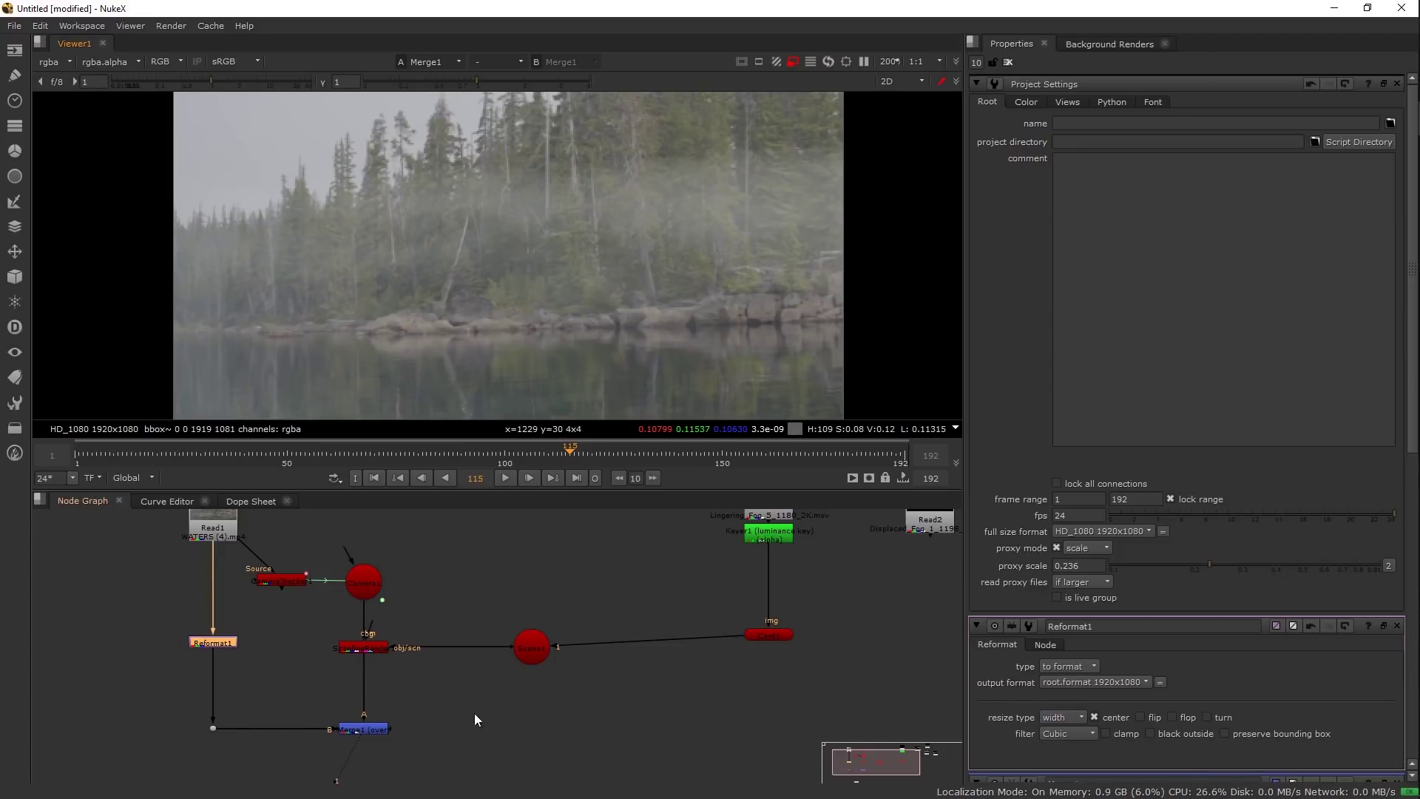
- Straighten the fog card under its keyer and set the card's uniform scale to 0.54 in the 3D view
left_click_drag(789, 567, 686, 628)
left_click_drag(667, 693, 658, 704)
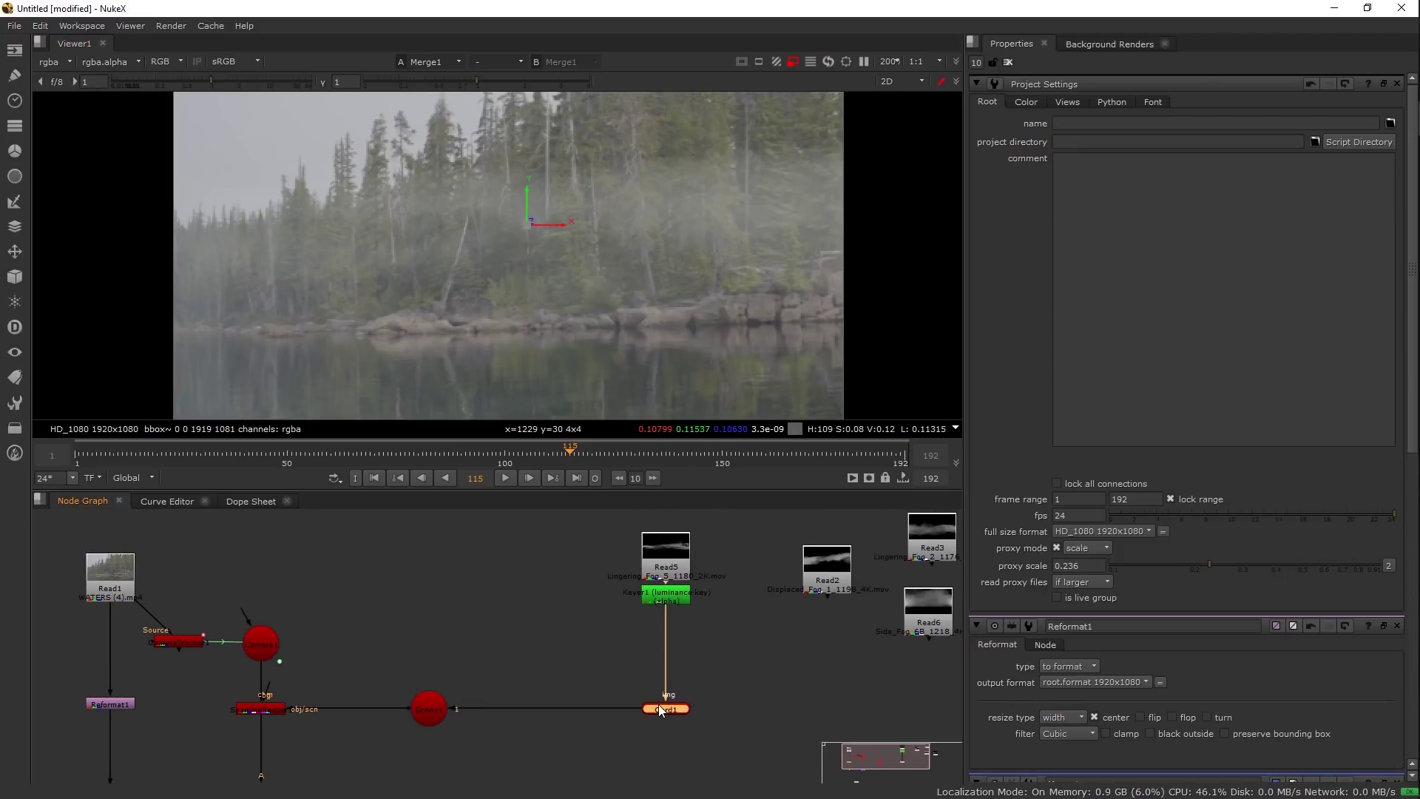
double_click(658, 704)
key("Tab")
scroll(504, 255, "down", 3)
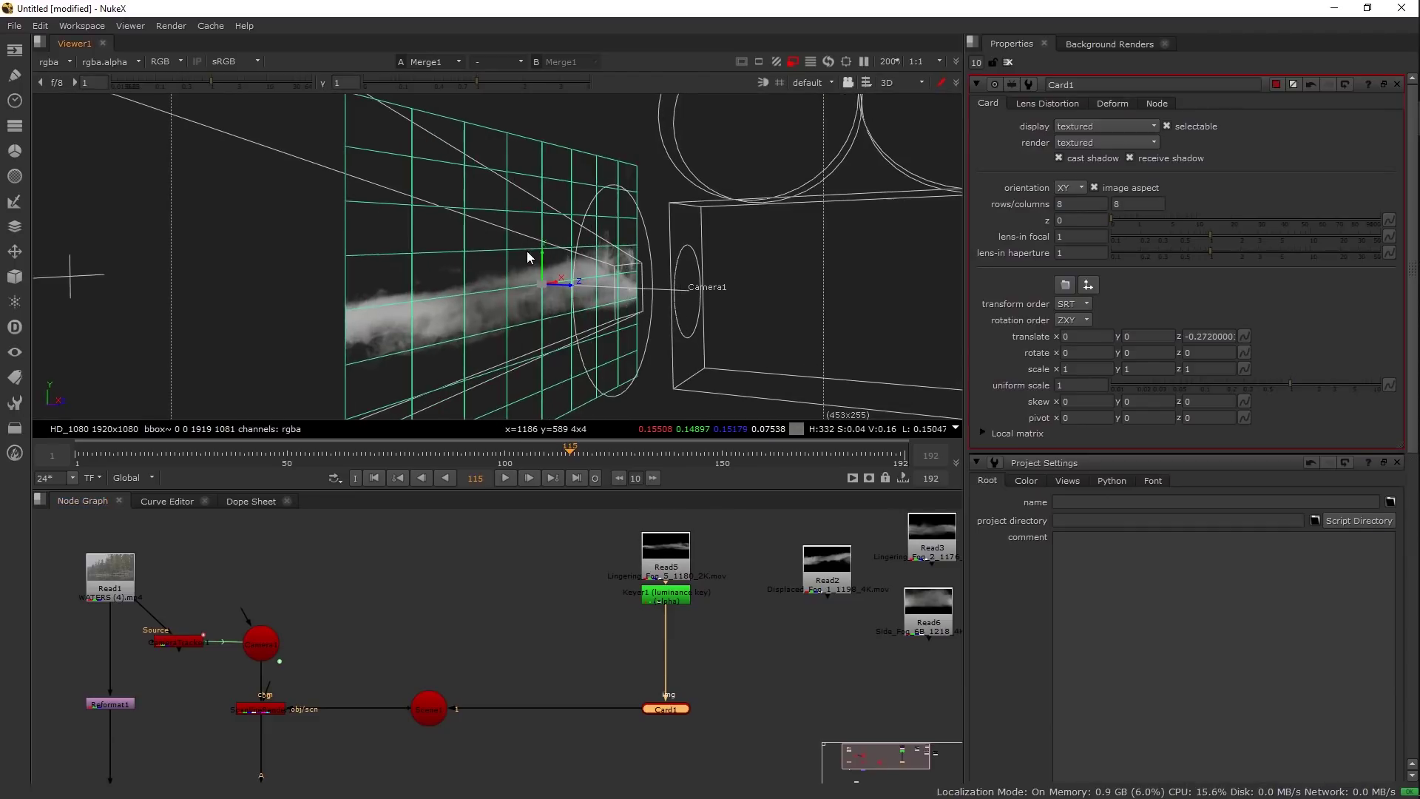
left_click_drag(685, 250, 351, 407)
left_click_drag(1269, 385, 1265, 386)
left_click_drag(549, 348, 482, 494)
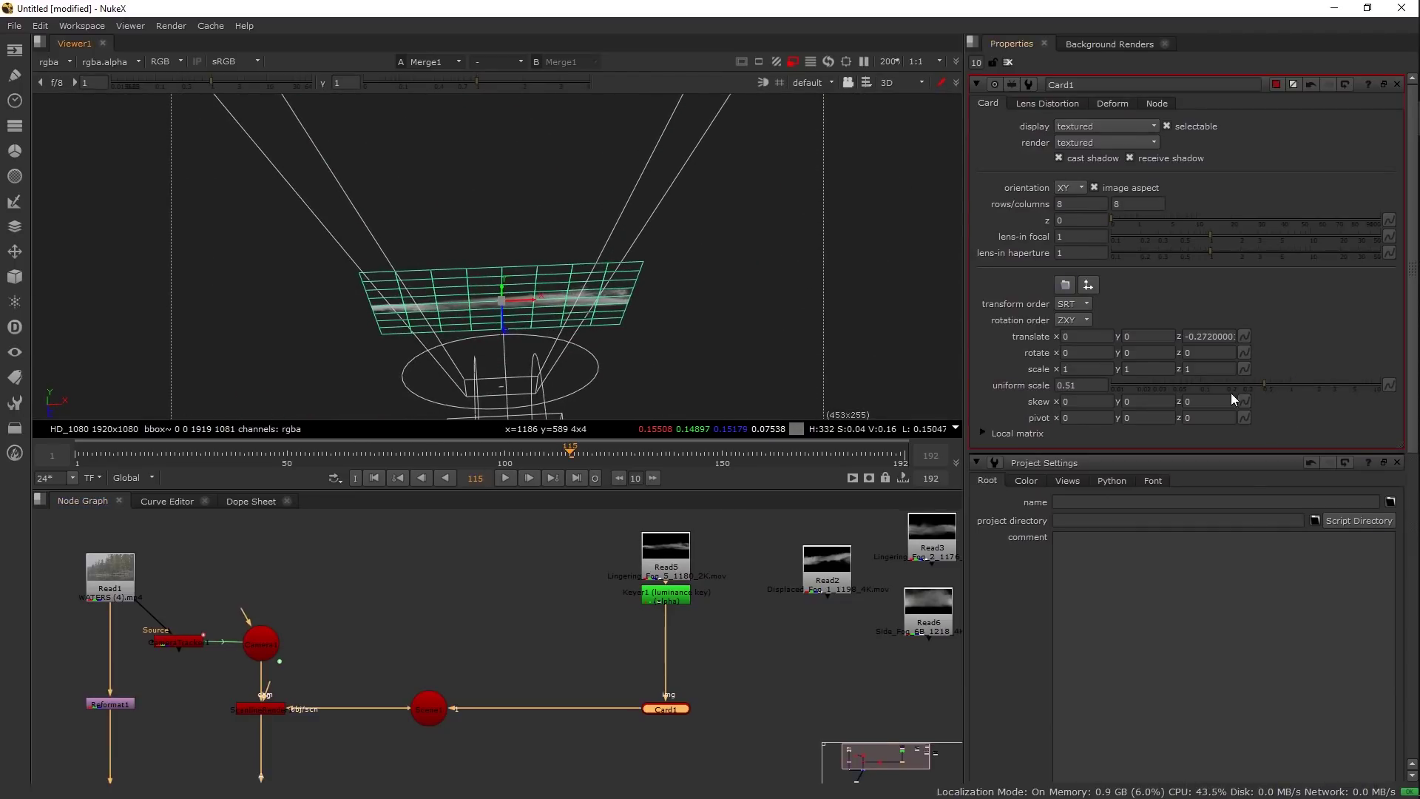
left_click_drag(1250, 385, 1266, 384)
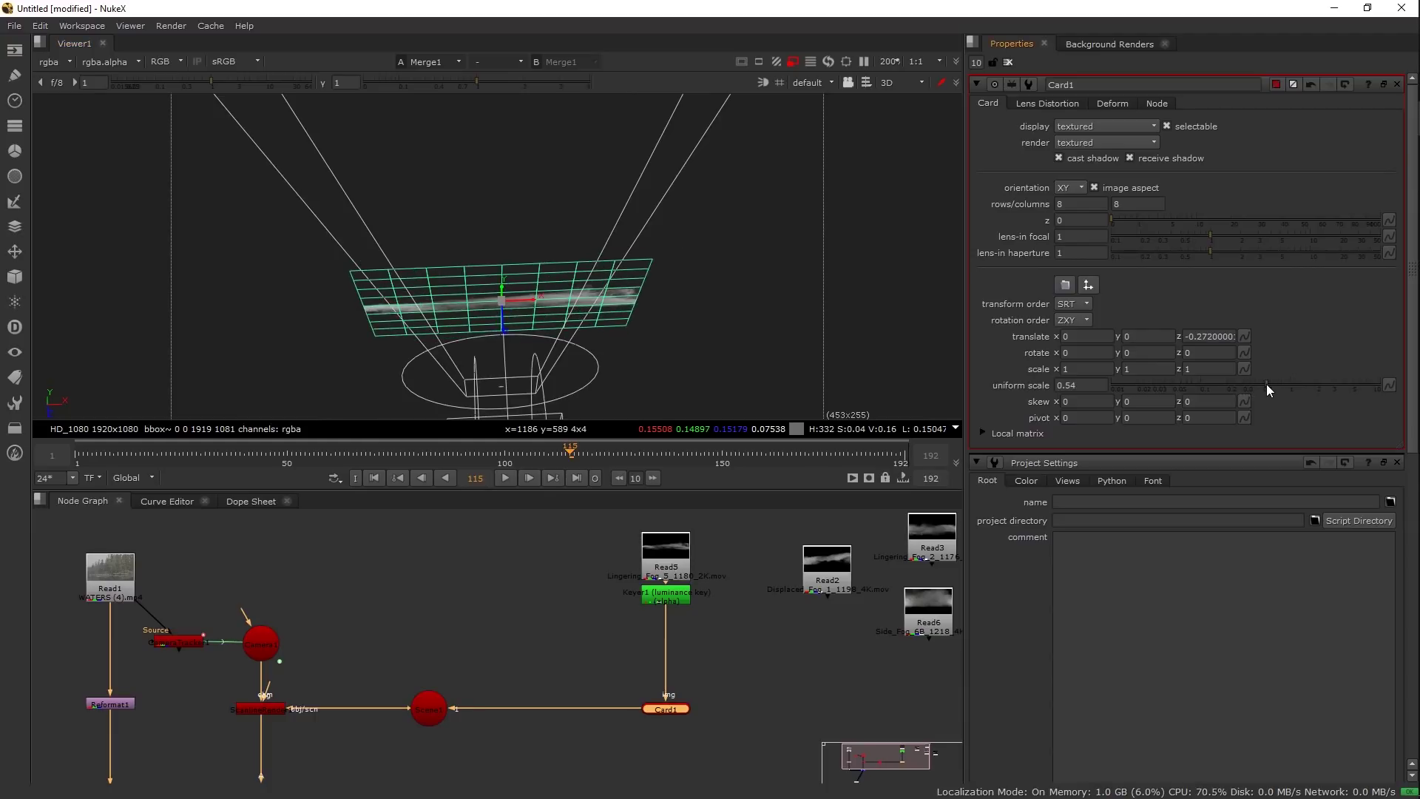
- Check the scaled card against the moving camera's view by going through the timeline in 3D, and return to the 2D composite
key("Tab")
key("Tab")
left_click_drag(557, 315, 71, 455)
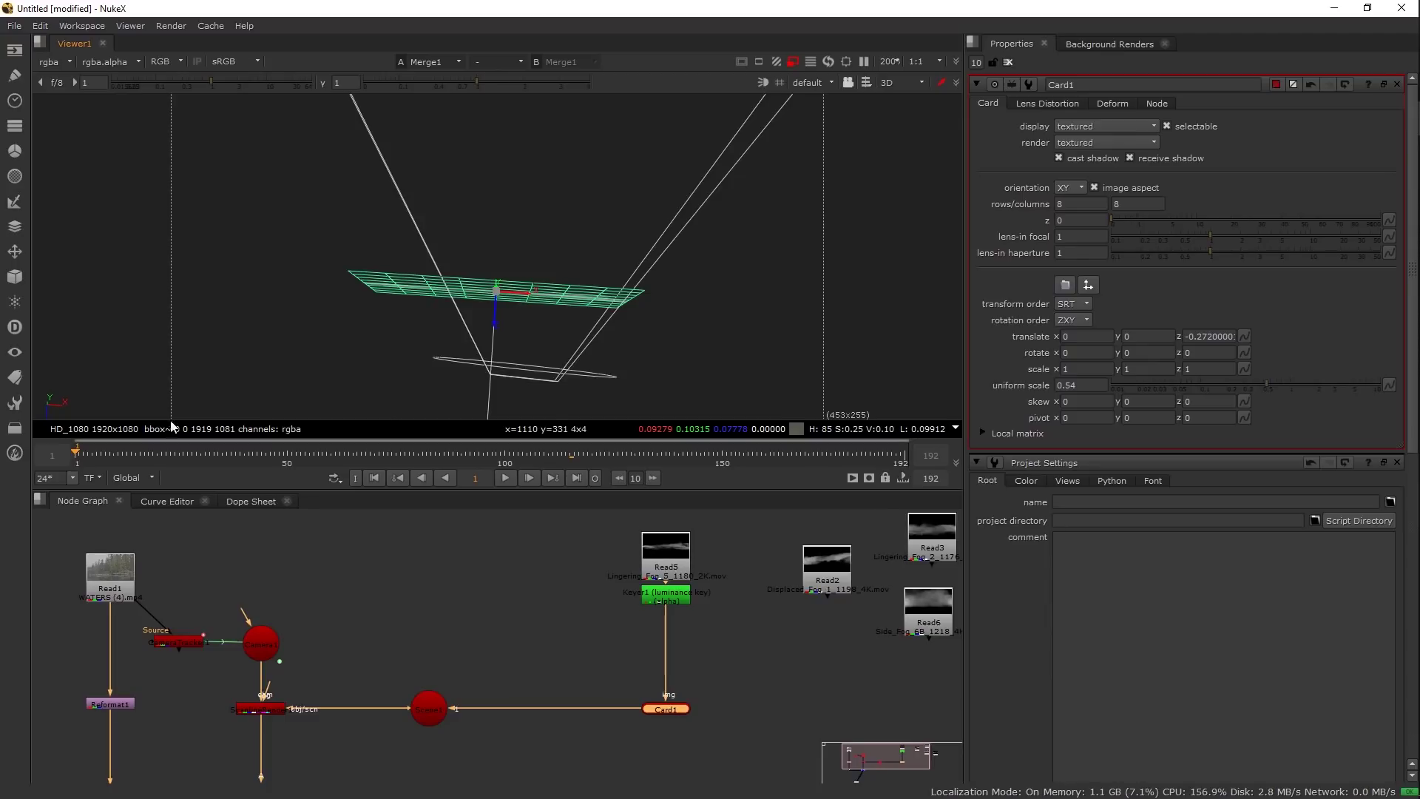
left_click_drag(633, 201, 633, 222)
left_click_drag(77, 453, 891, 490)
left_click_drag(635, 221, 591, 272)
left_click_drag(387, 460, 80, 454)
left_click_drag(585, 223, 625, 282)
key("Tab")
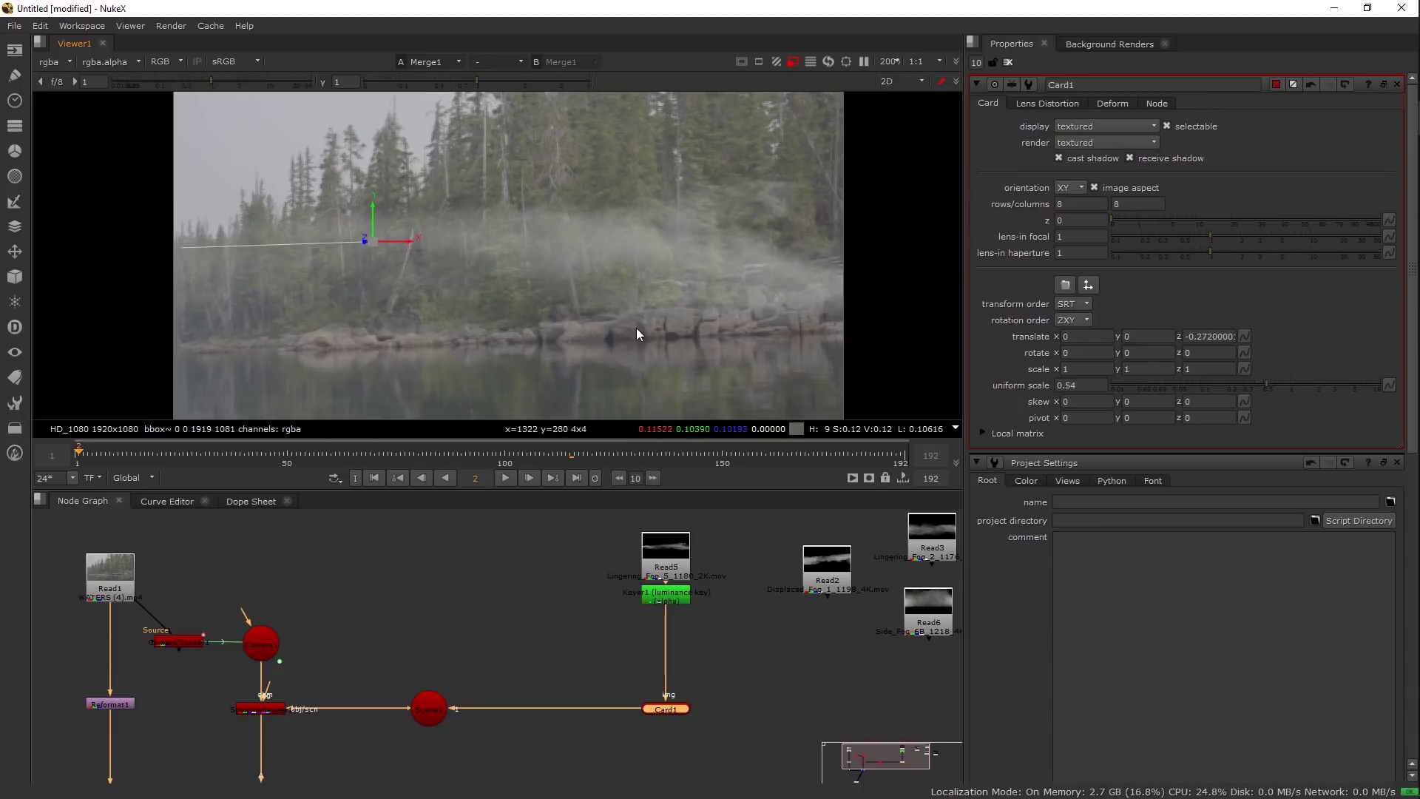
- Lower the fog card onto the water surface, to about -0.07 in Y
scroll(584, 318, "down", 2)
left_click_drag(411, 220, 405, 331)
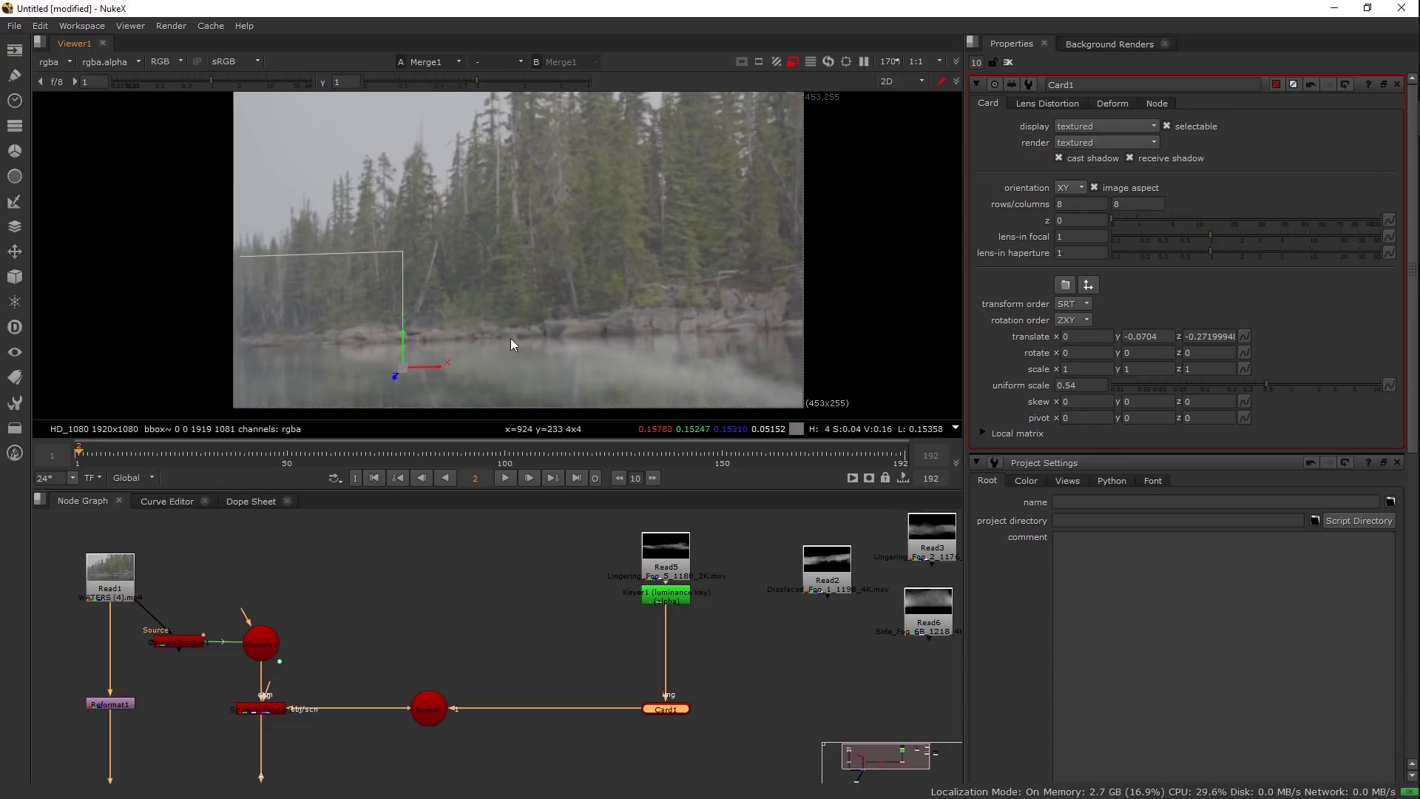
scroll(528, 301, "up", 2)
scroll(528, 302, "up", 1)
- Make room above the Merge and insert a ColorCorrect node between the ScanlineRender and the Merge's A input
left_click_drag(243, 731, 462, 607)
left_click_drag(480, 669, 481, 677)
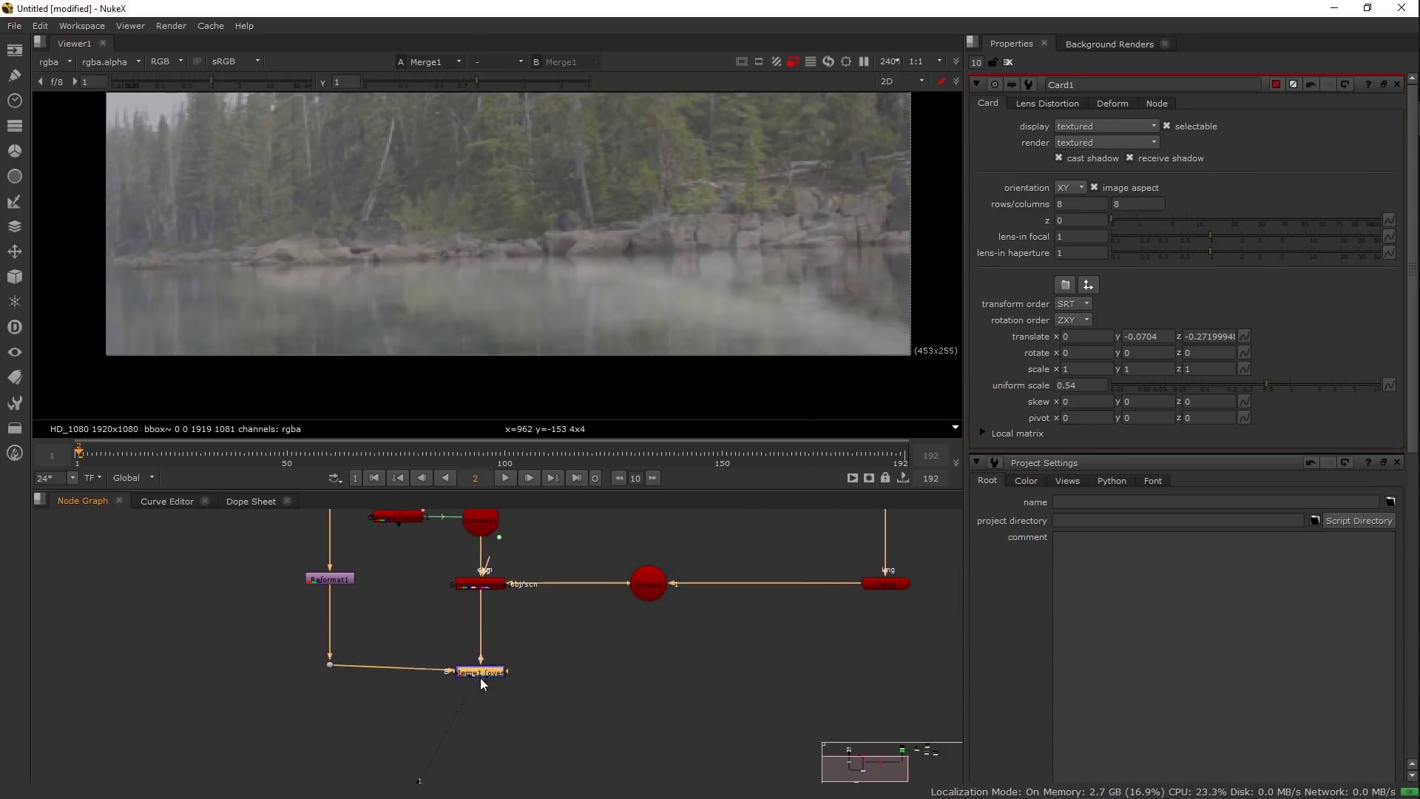
left_click(518, 650)
key("Tab")
type("c")
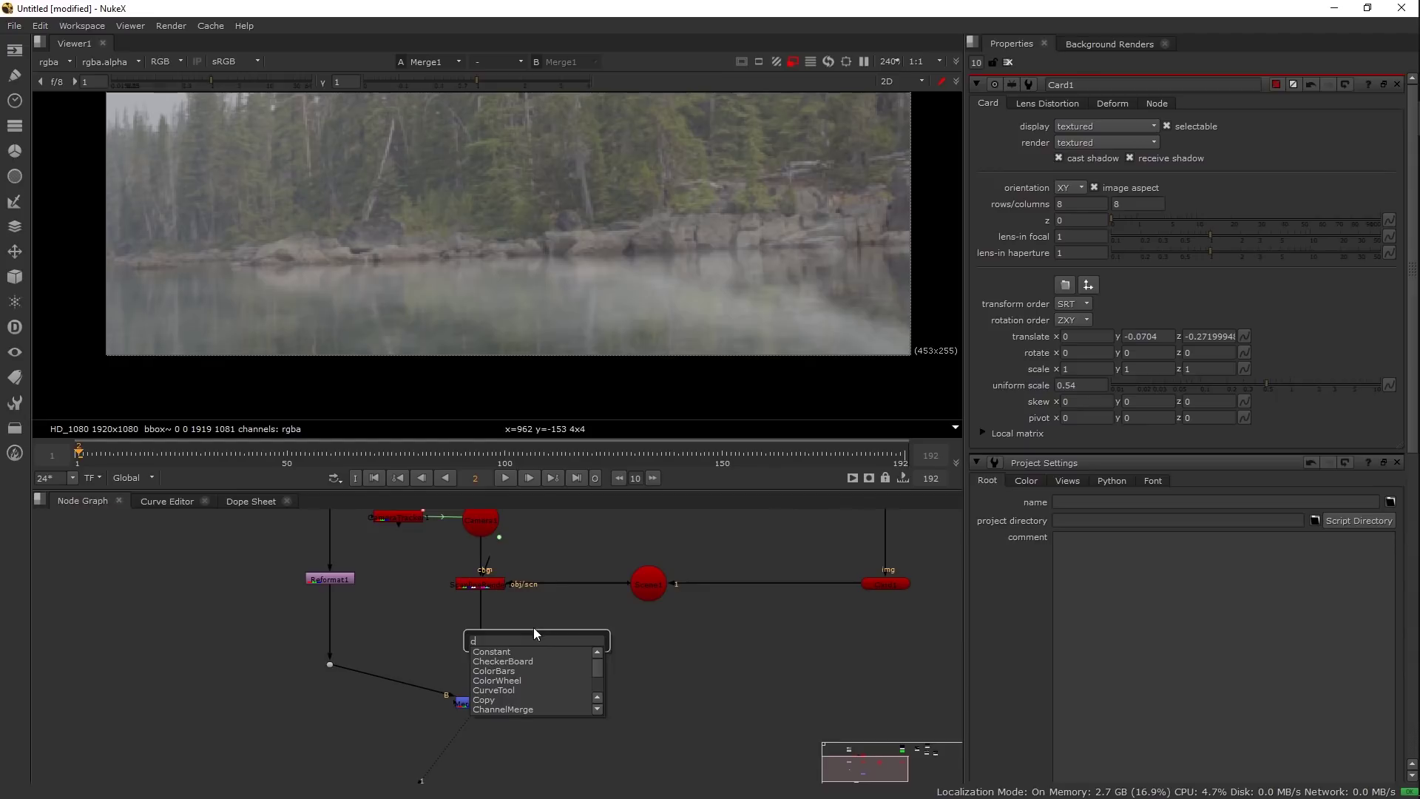
left_click(561, 614)
left_click(564, 618)
key("c")
left_click_drag(565, 618, 485, 637)
- Set the fog ColorCorrect's master contrast to 1.8 and master gain to 1.04
left_click_drag(1223, 174, 1271, 167)
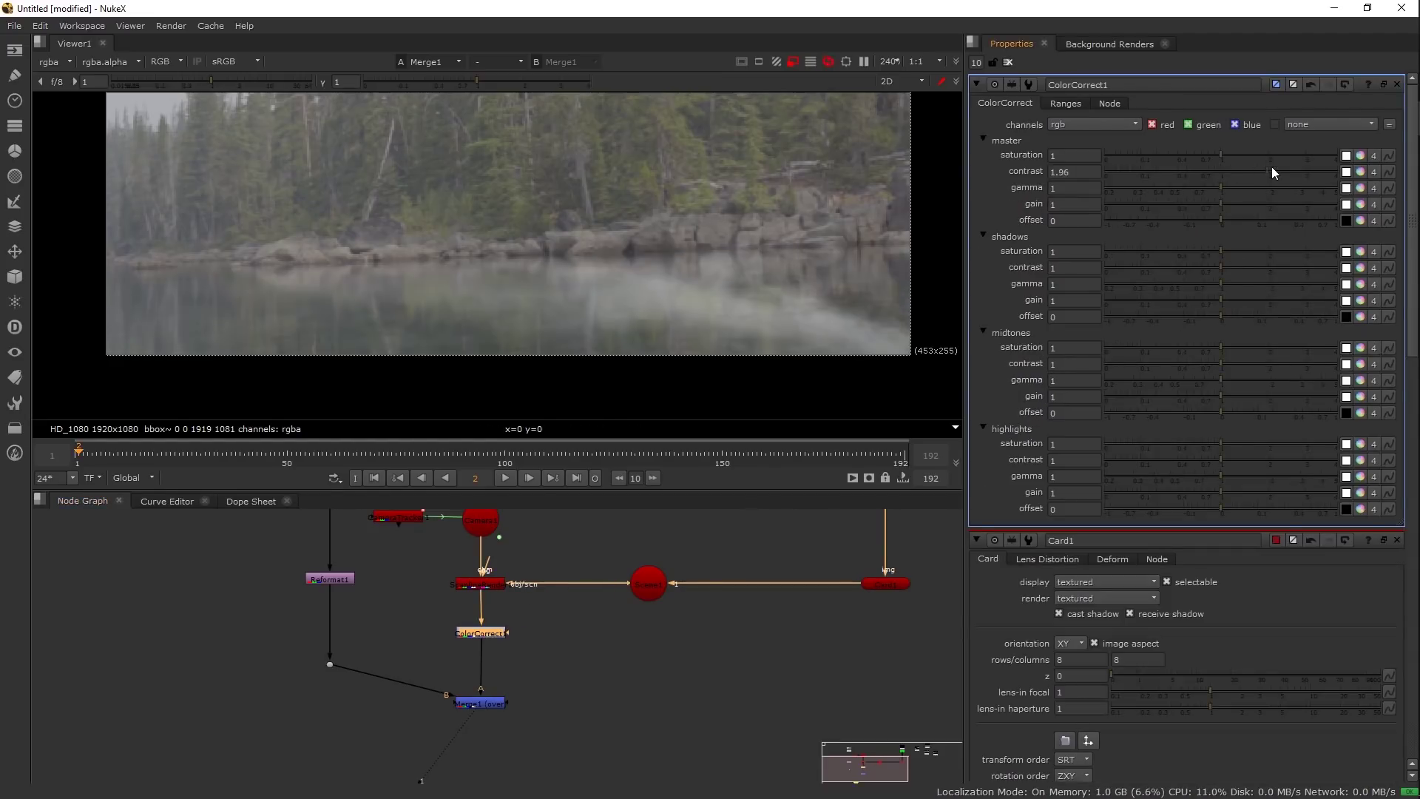
left_click(1258, 170)
left_click(1226, 206)
left_click(1223, 204)
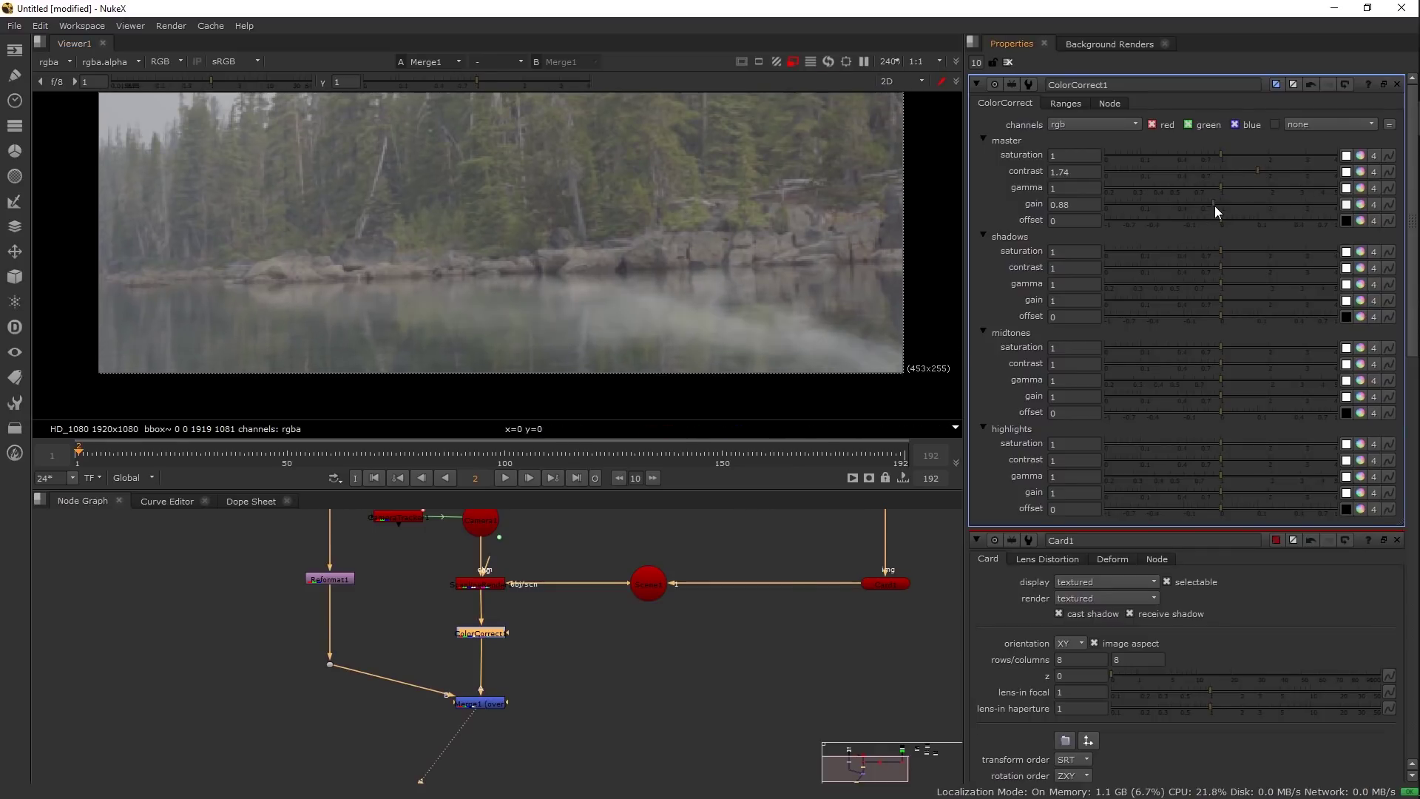
left_click(1260, 171)
- Insert a second ColorCorrect node between the dot and the Merge's B input
left_click(420, 639)
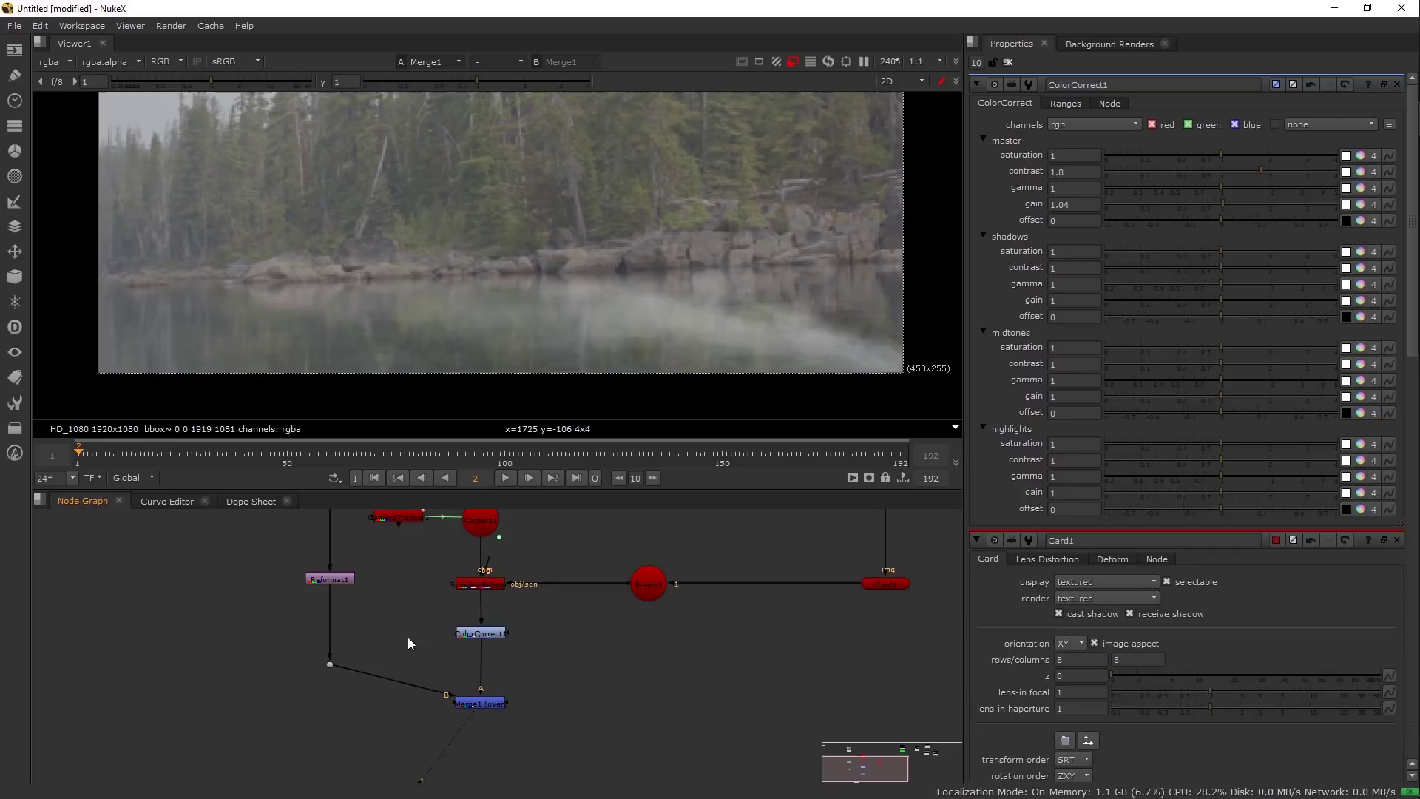
key("c")
left_click_drag(407, 640, 353, 681)
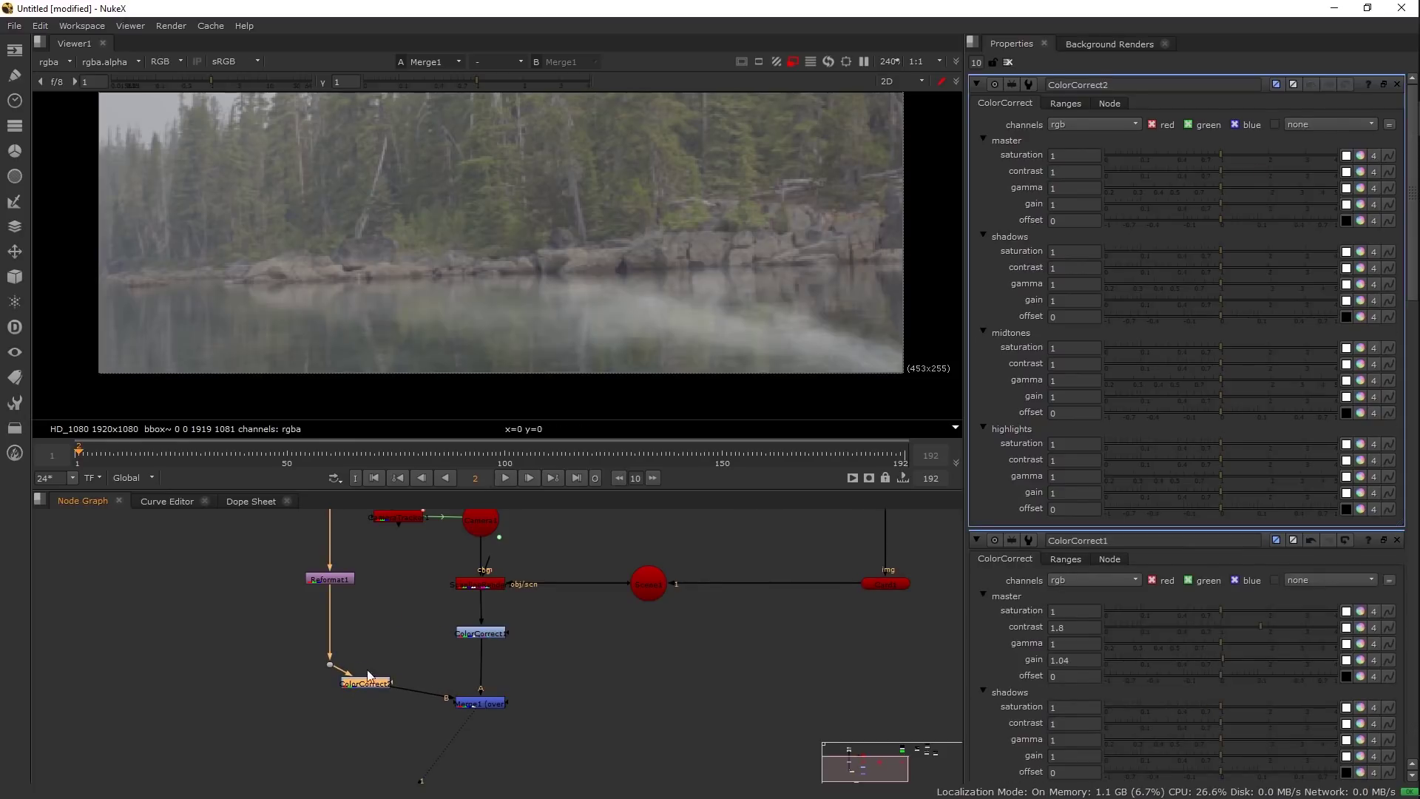
- Grade the background plate with master contrast 1.3, shadows contrast 1.3, shadows gain 0.57 and midtones contrast 1.82
left_click(1241, 170)
left_click(1254, 266)
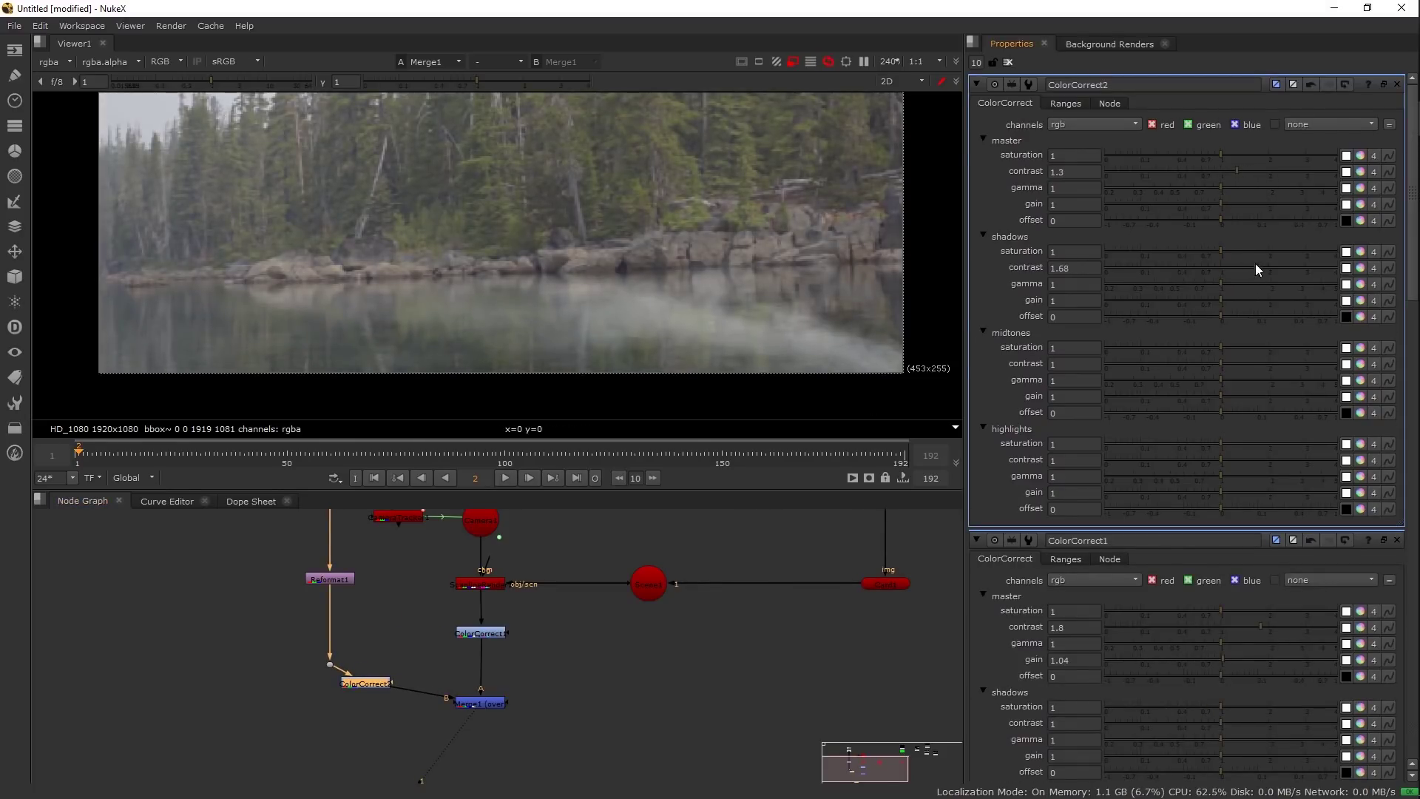
left_click(1236, 268)
left_click_drag(1227, 300, 1192, 298)
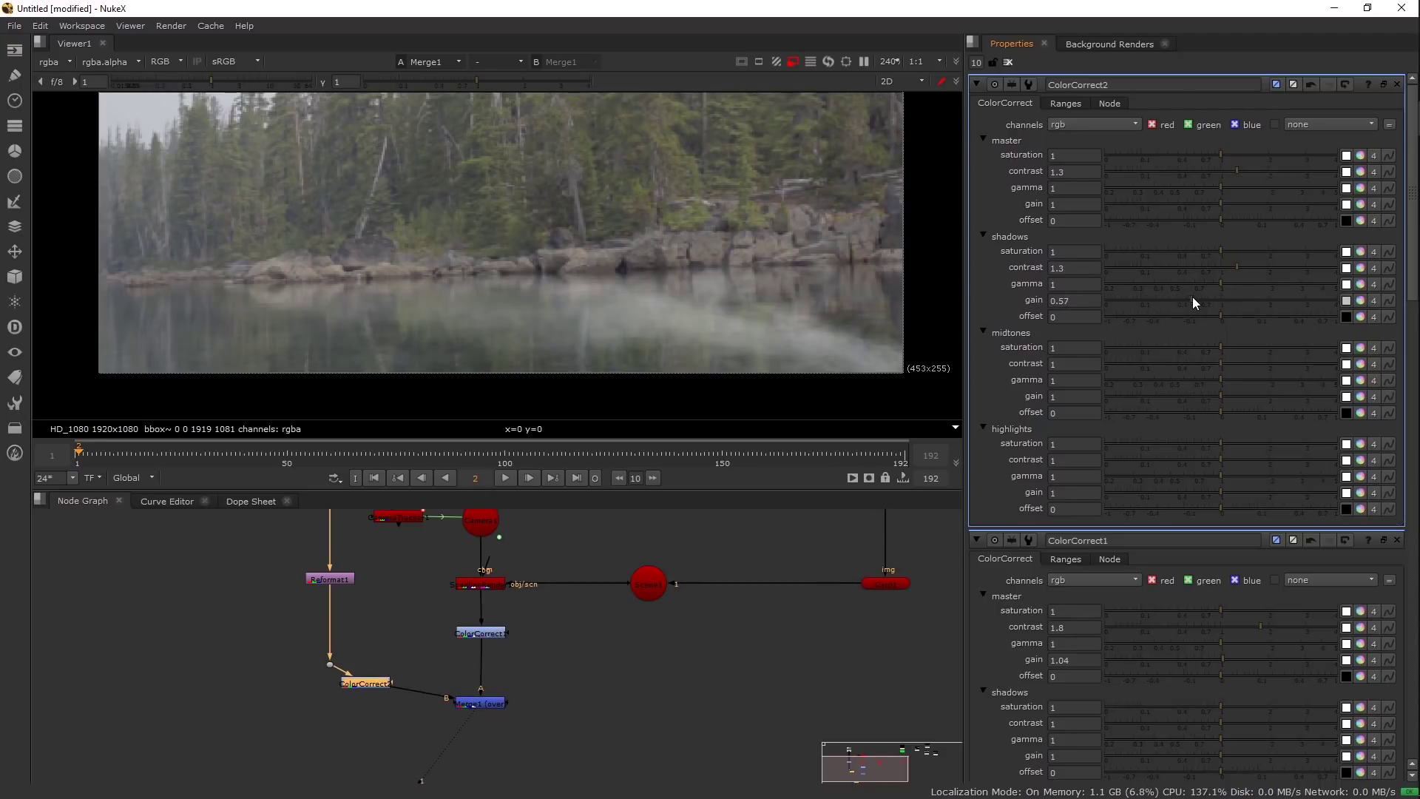
left_click_drag(1237, 362, 1260, 362)
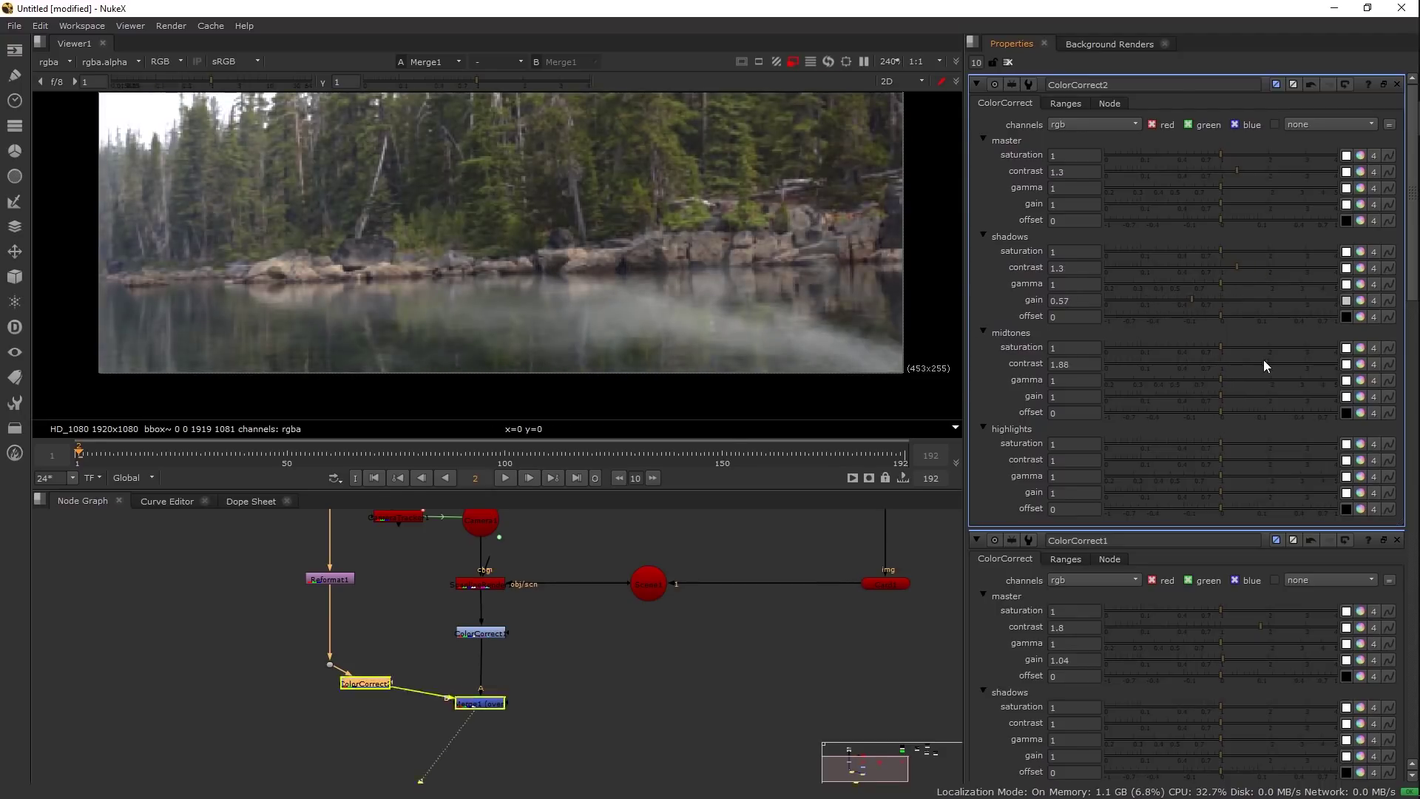
scroll(638, 313, "down", 1)
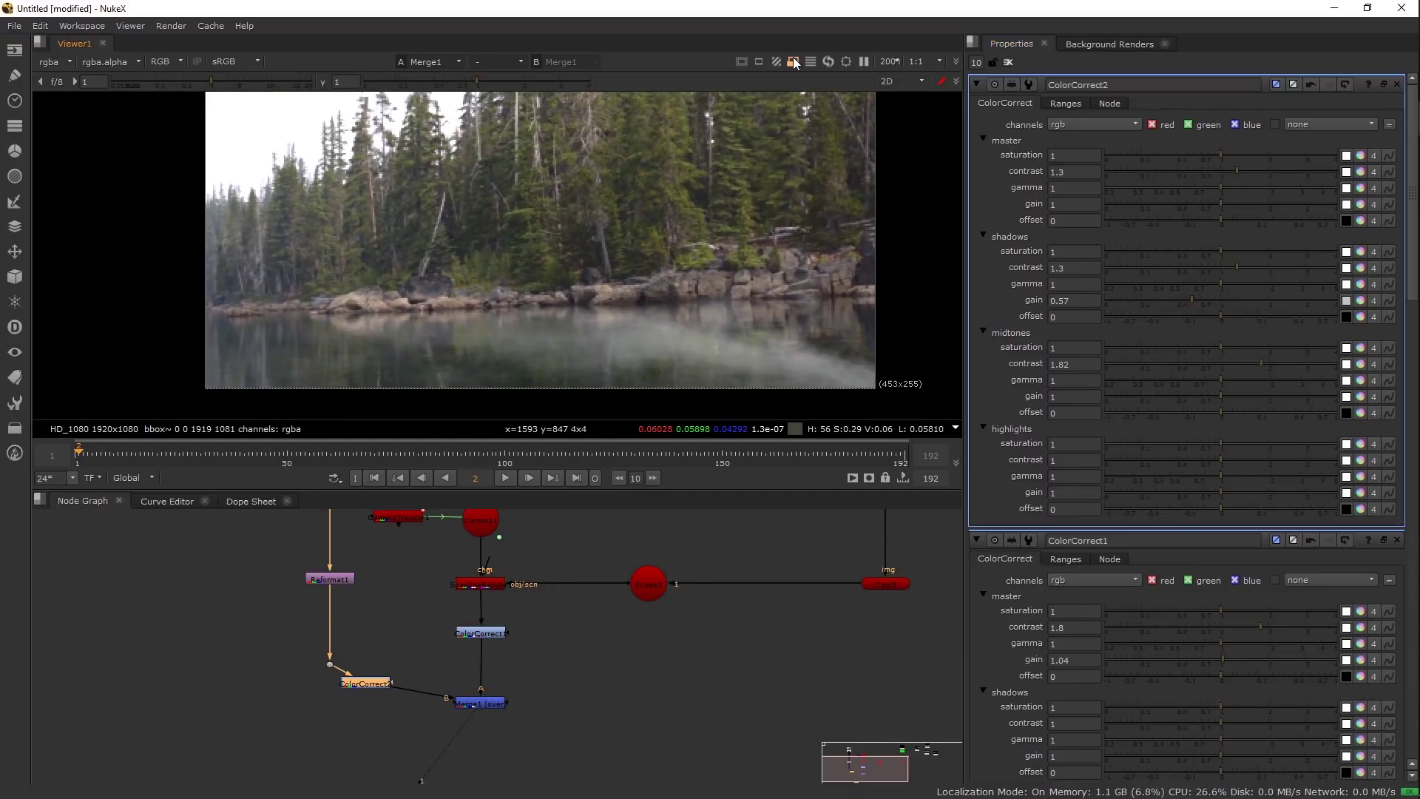
- Raise the project's proxy scale to 0.51 and close all open property panels
left_click(744, 548)
key("s")
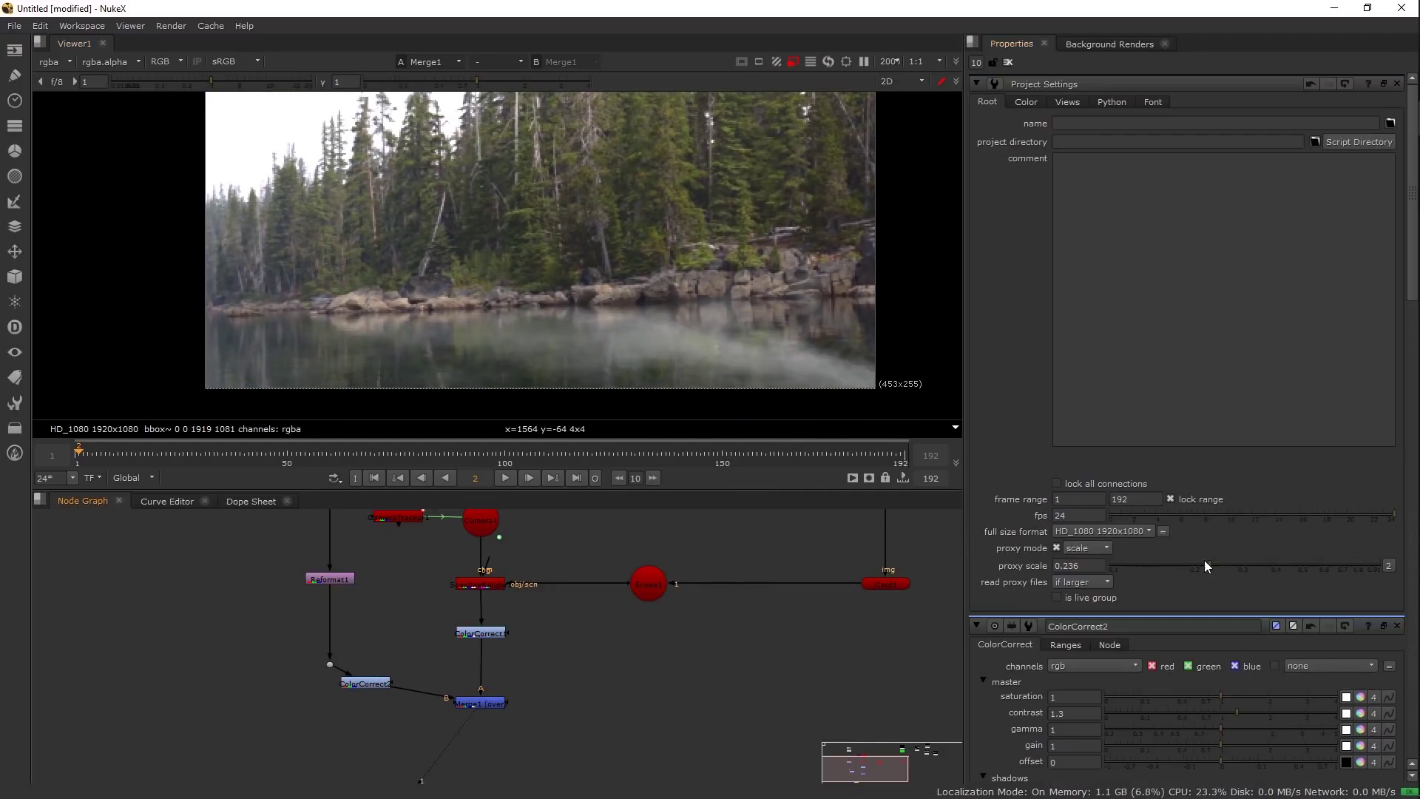
left_click_drag(1205, 562, 1300, 566)
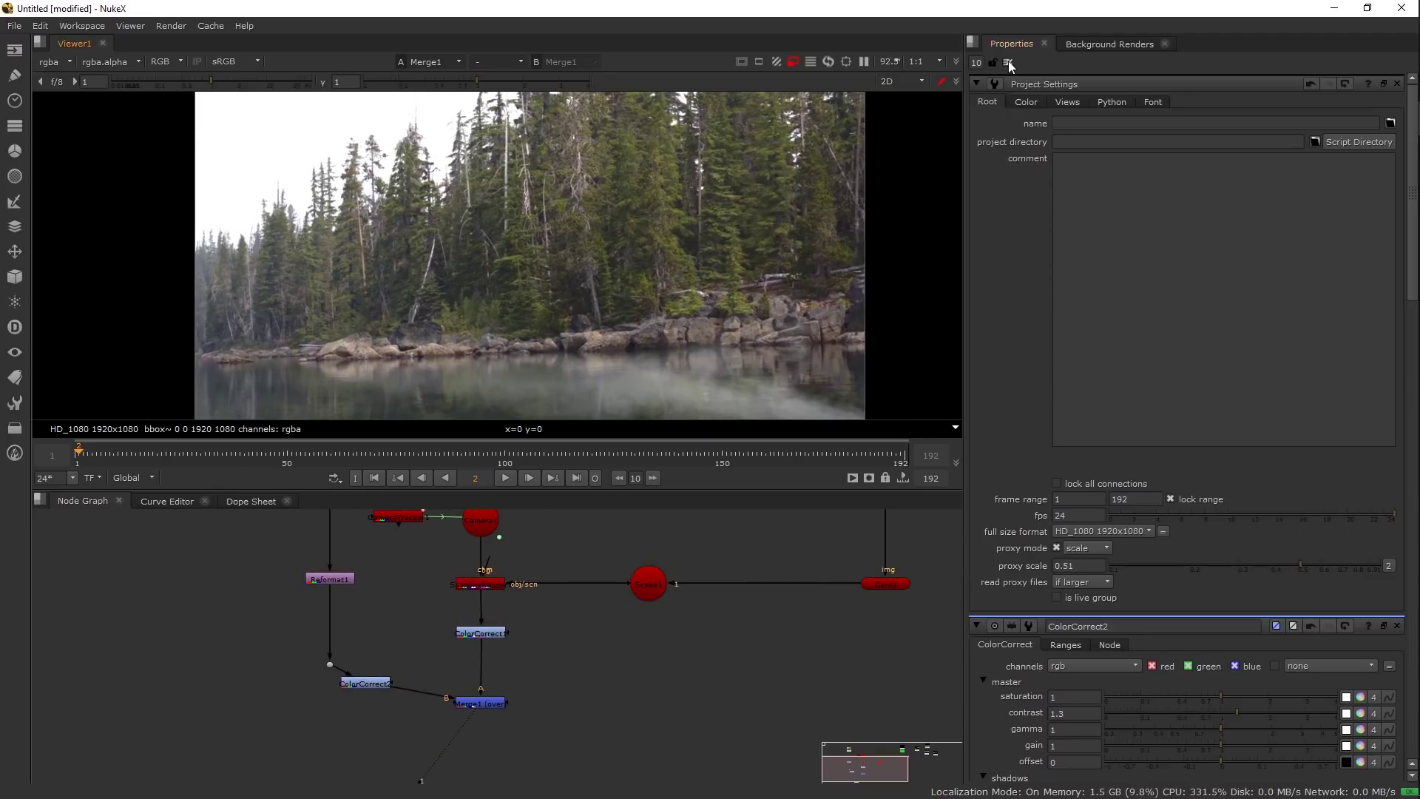
left_click(1008, 63)
- Reopen the fog card's properties, tilt the card to about -35.9 degrees around X in 3D, and return to the composite
scroll(810, 335, "up", 4)
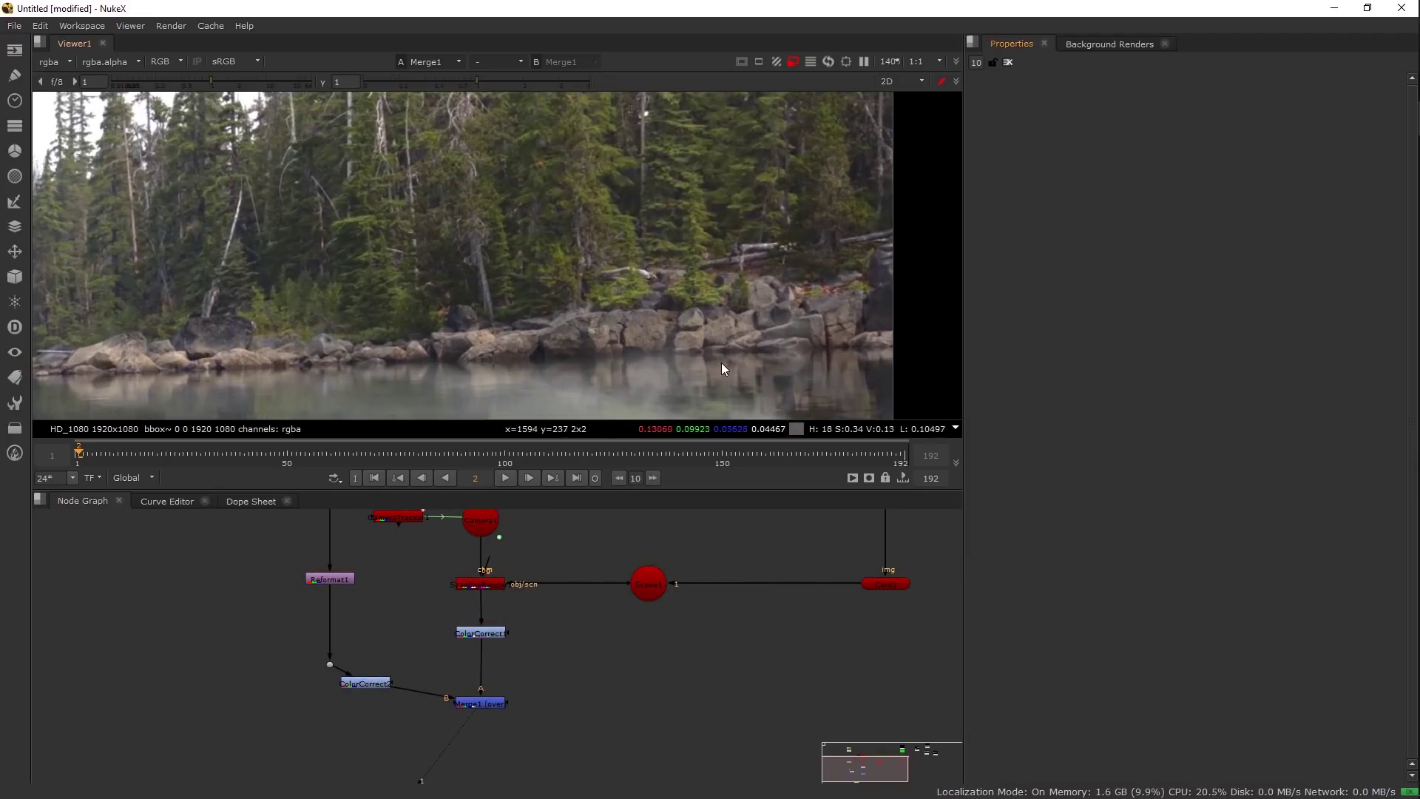
left_click_drag(724, 323, 598, 339)
left_click_drag(615, 562, 445, 590)
left_click(705, 614)
left_click_drag(728, 593, 701, 619)
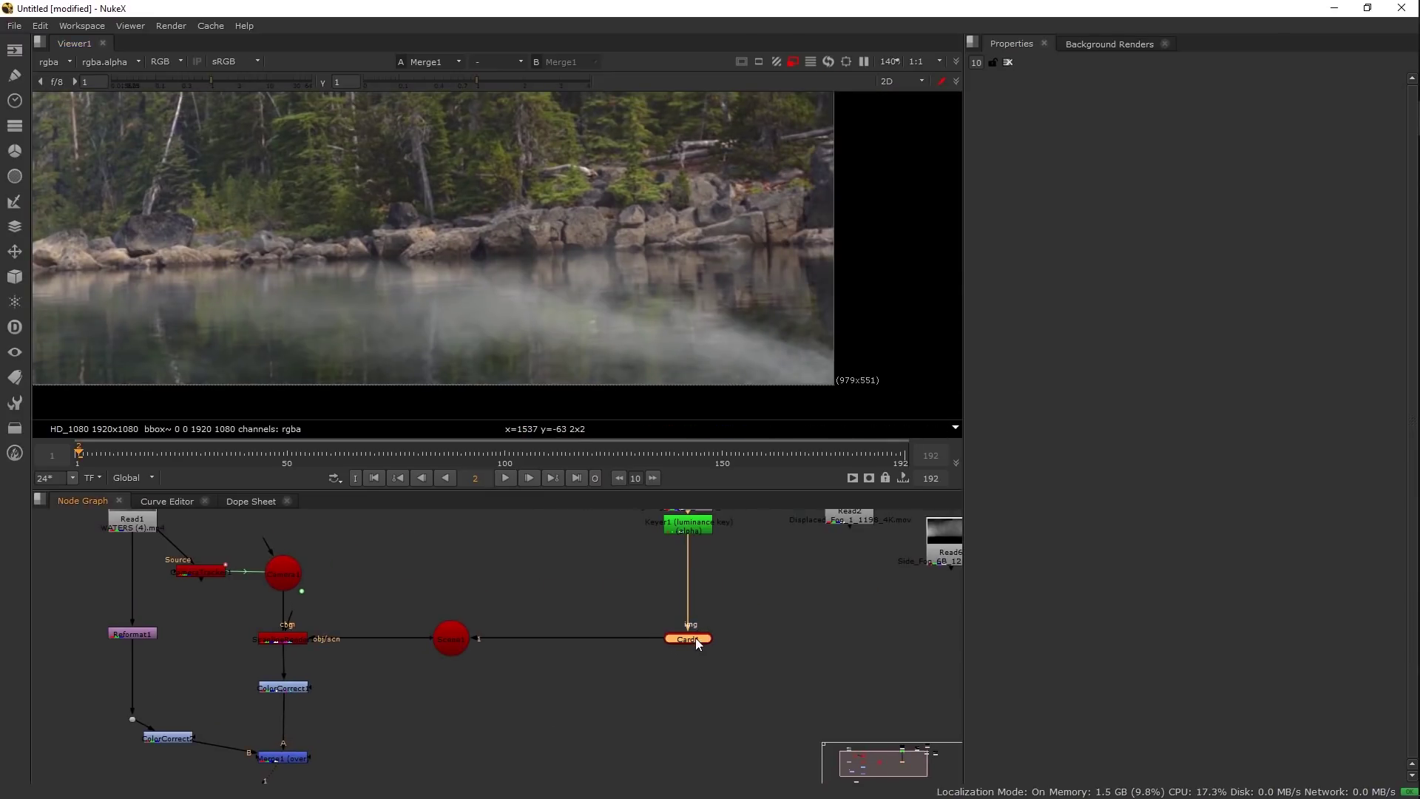
double_click(695, 639)
key("Tab")
left_click_drag(515, 291, 556, 255)
key("Tab")
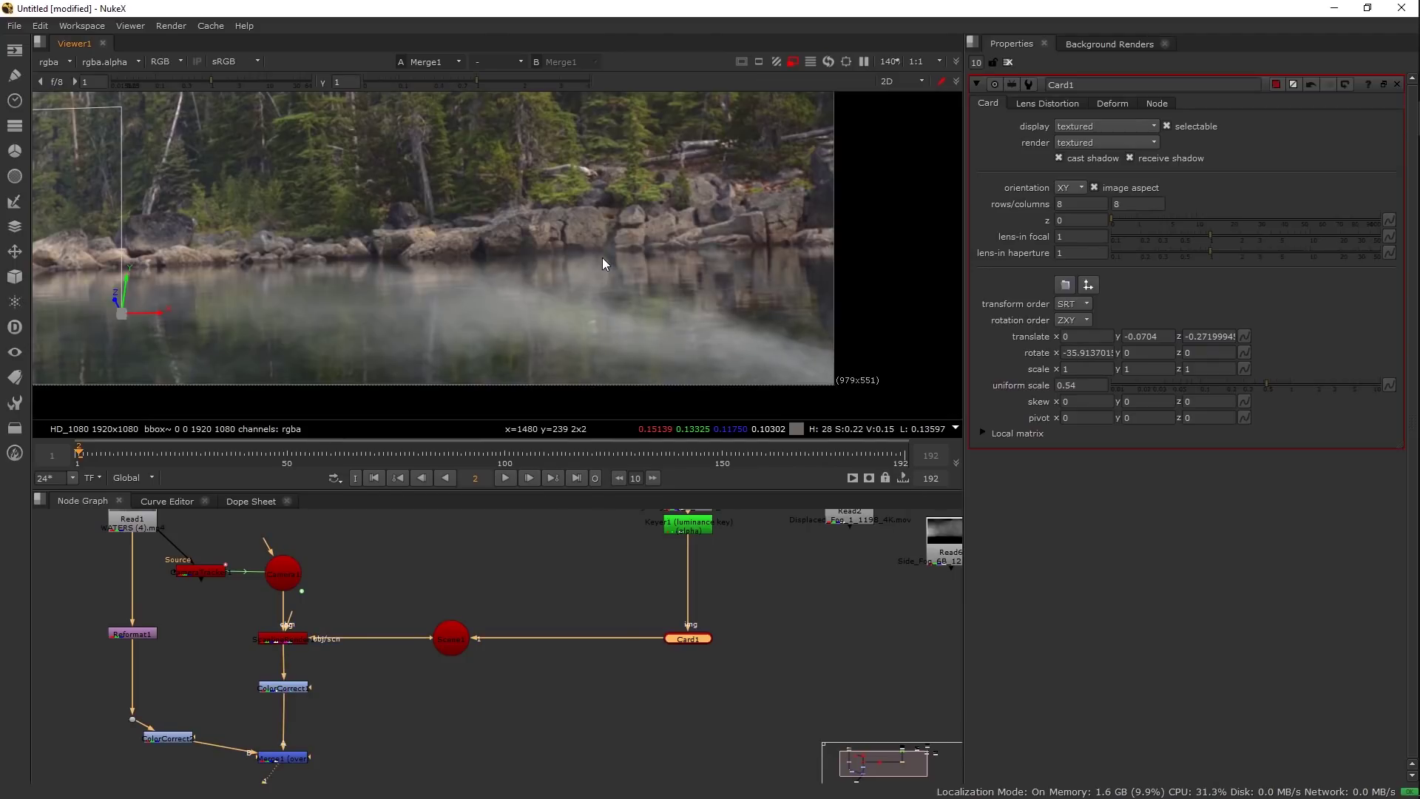
- Compare the card in 3D and 2D, and tilt it further to about -38.9 degrees around X
left_click_drag(607, 307, 802, 322)
key("Tab")
key("Tab")
key("Tab")
mouse_move(615, 318)
left_mouse_down()
mouse_move(616, 337)
mouse_move(508, 330)
mouse_move(642, 317)
left_mouse_up()
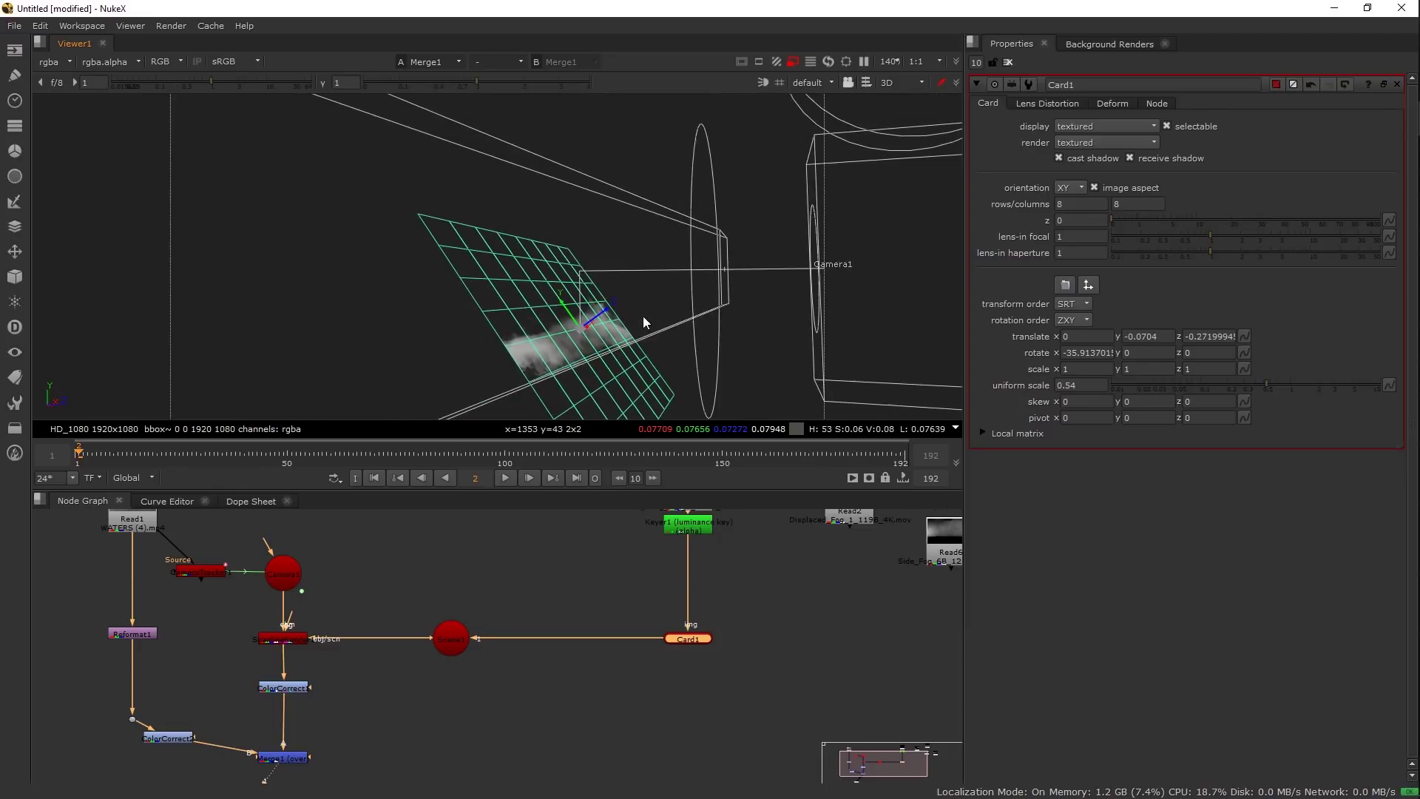
key("Tab")
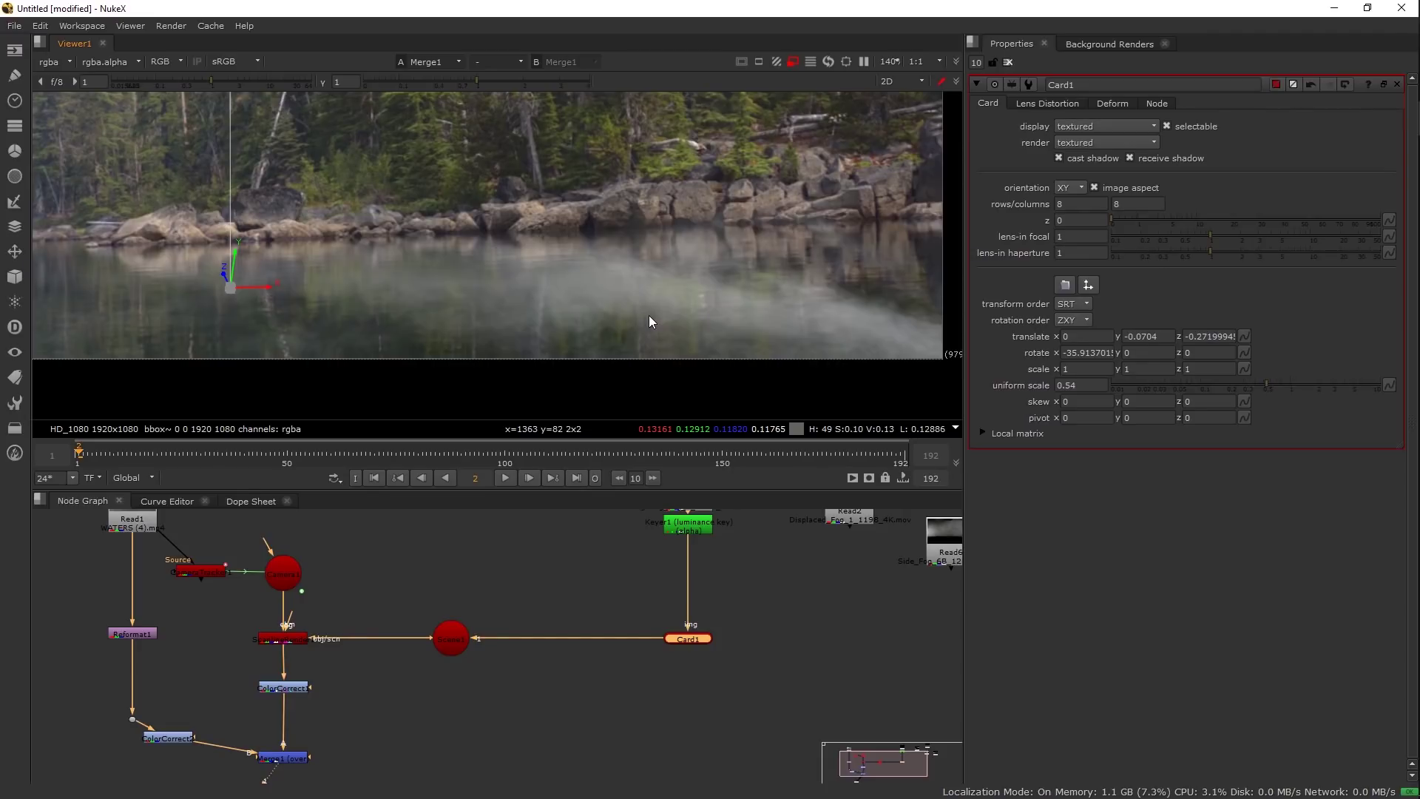
key("Tab")
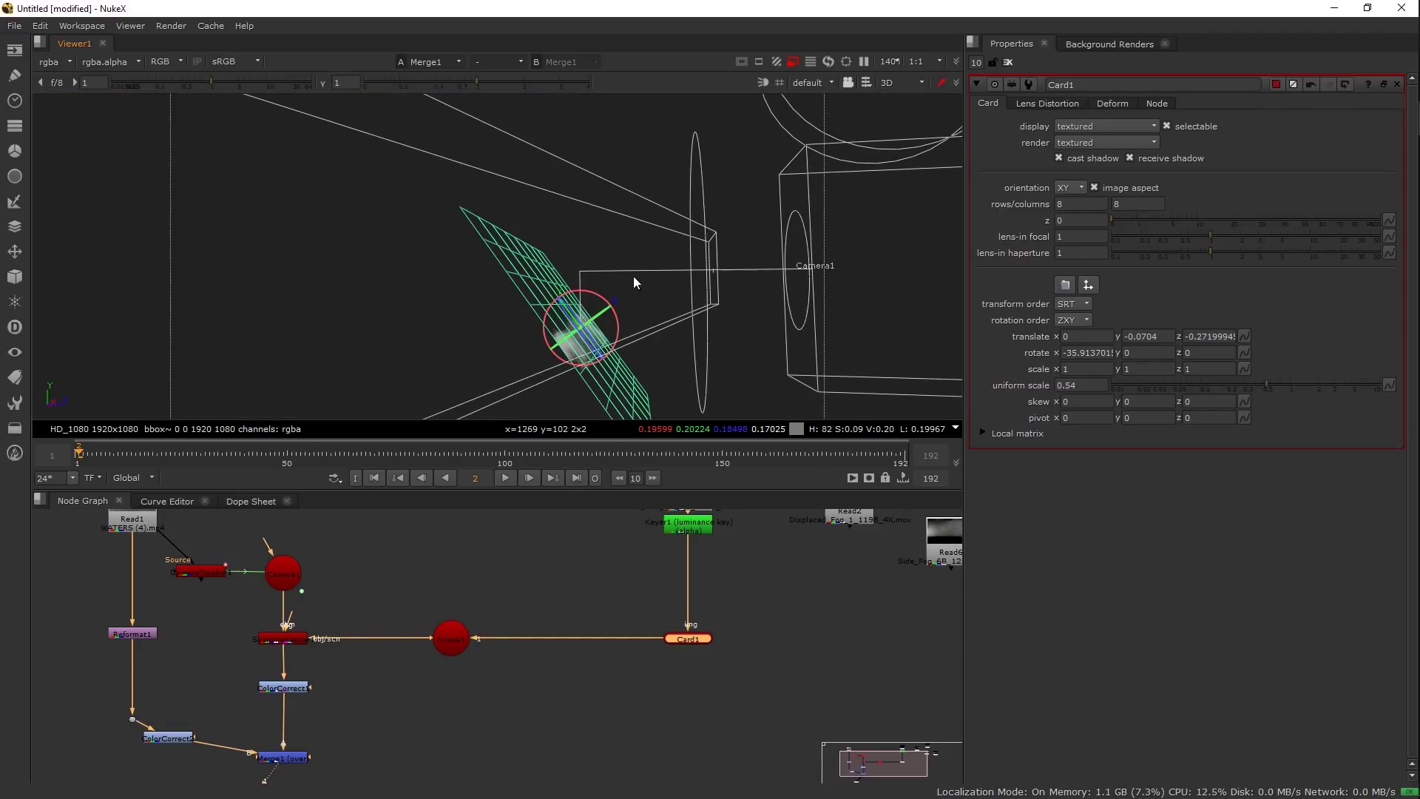
left_click_drag(592, 287, 590, 286)
key("Tab")
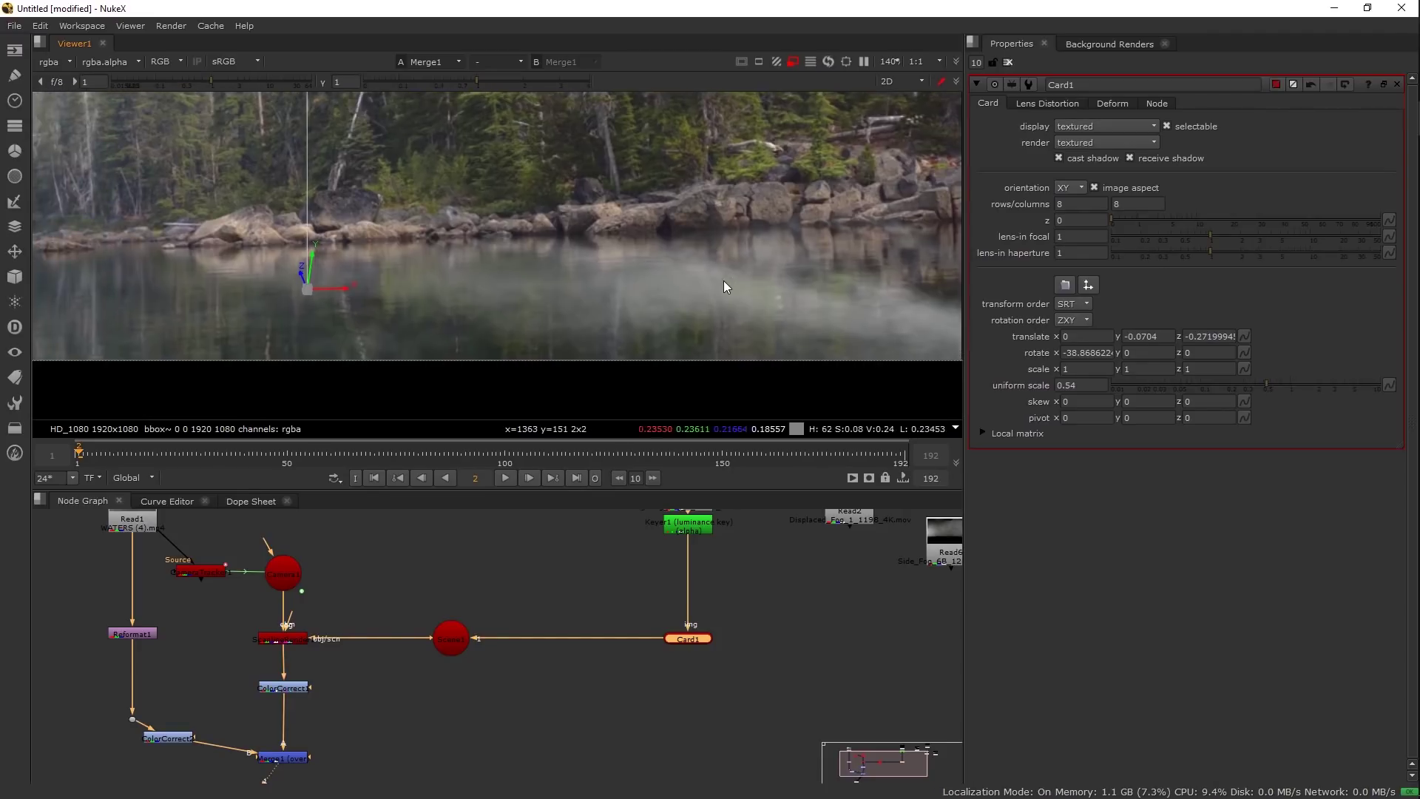
- Review the fog composite at several points along the timeline, including frames 110, 133 and 154
left_click_drag(93, 455, 548, 454)
scroll(712, 356, "down", 2)
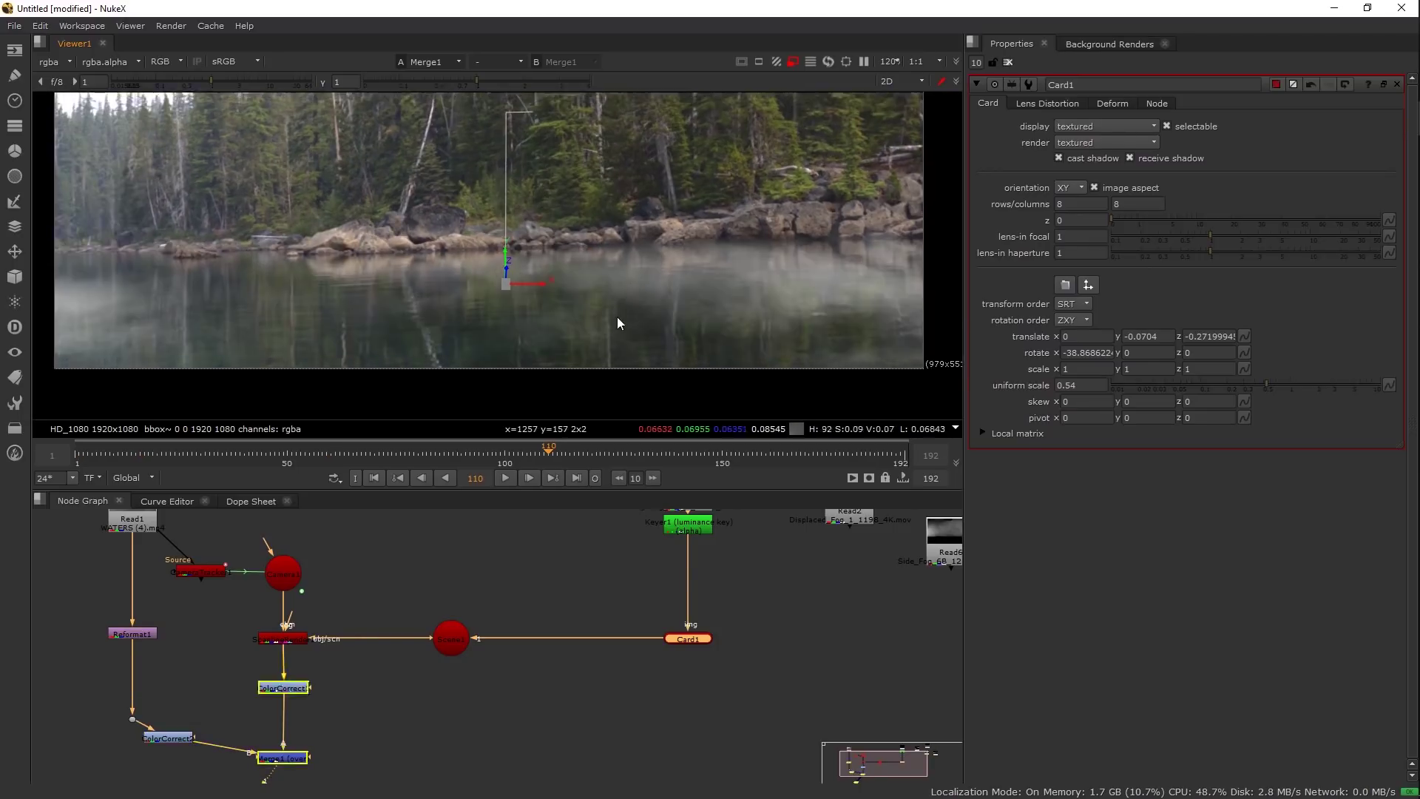
scroll(579, 362, "down", 2)
left_click(648, 451)
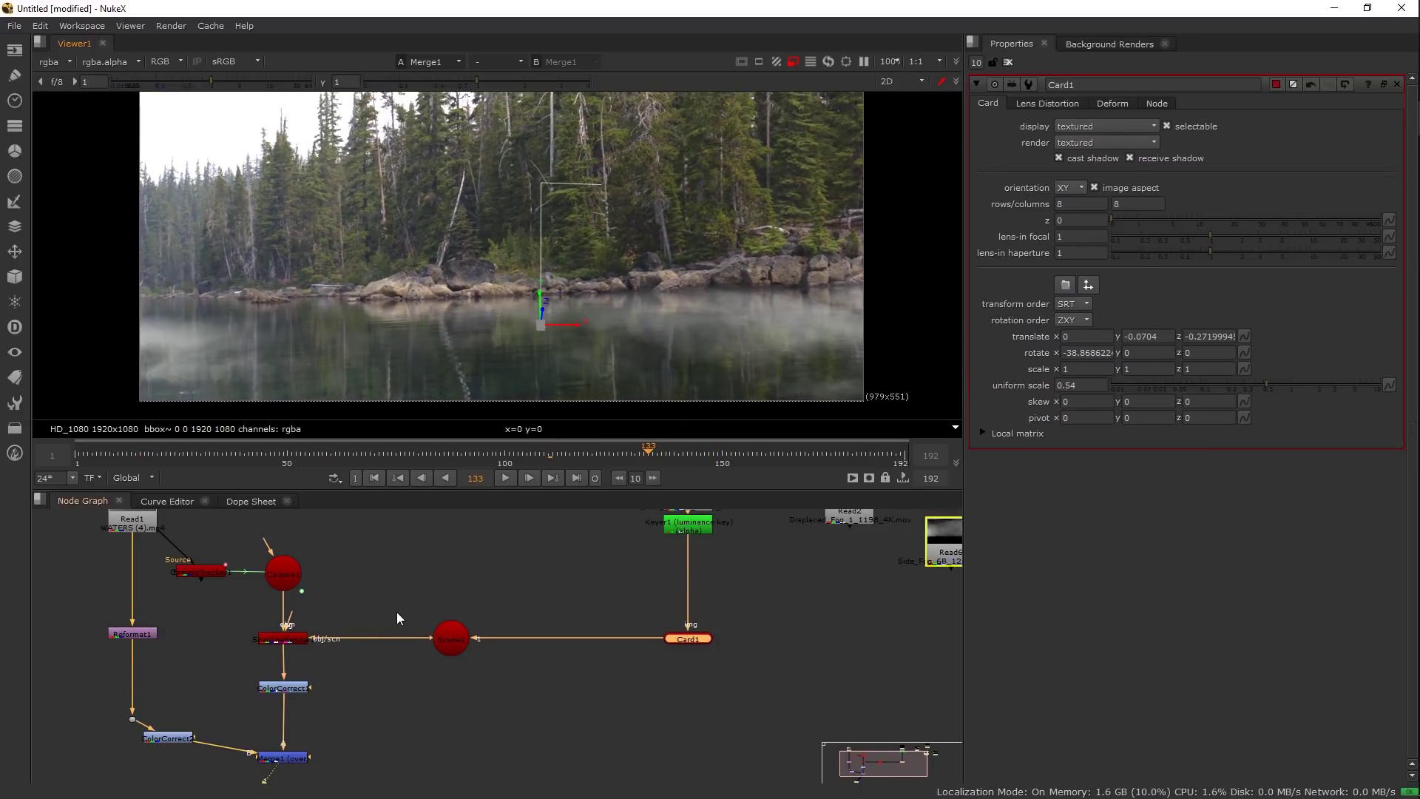
left_click(740, 452)
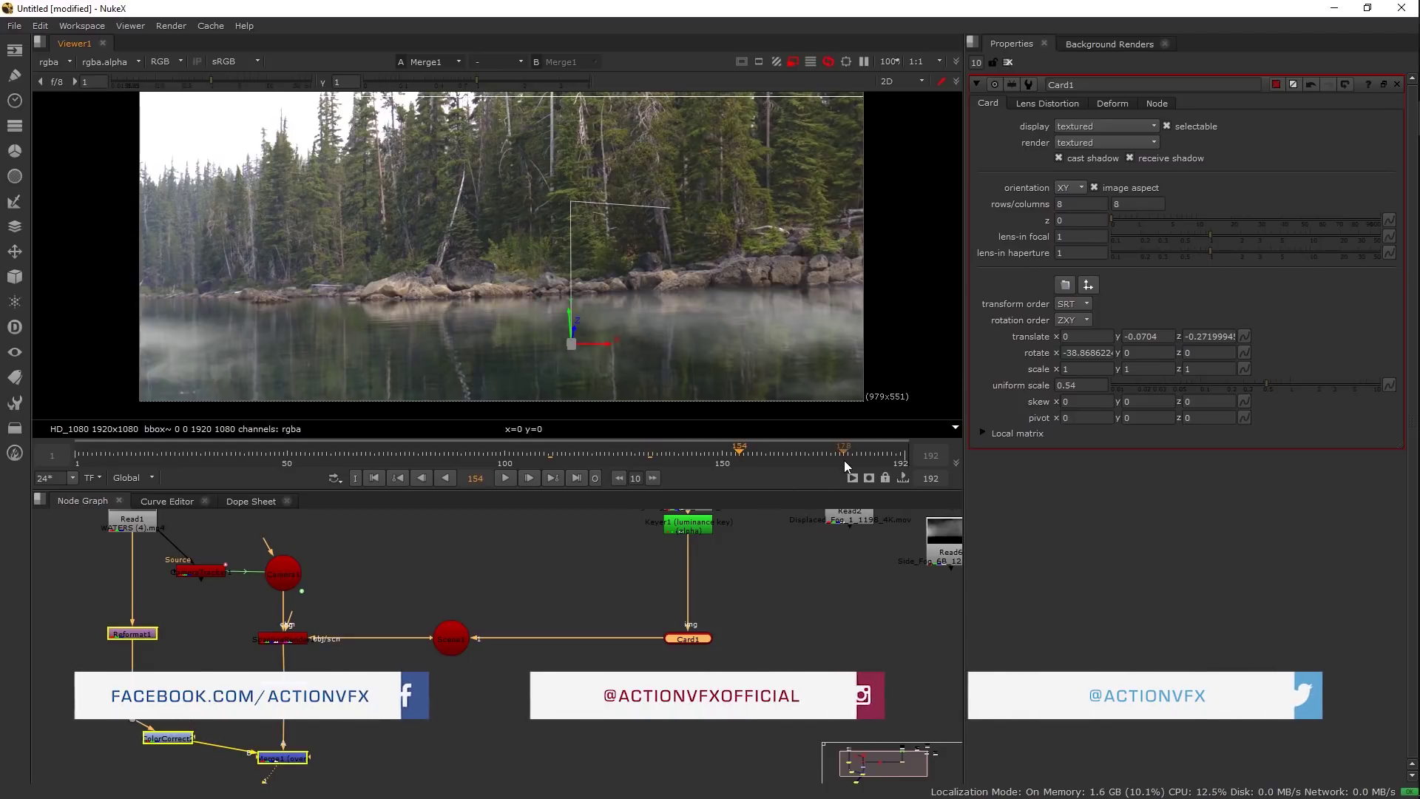
- Examine the fog over the water at frame 166, up close and in the full frame
left_click_drag(715, 351, 725, 342)
left_click(792, 454)
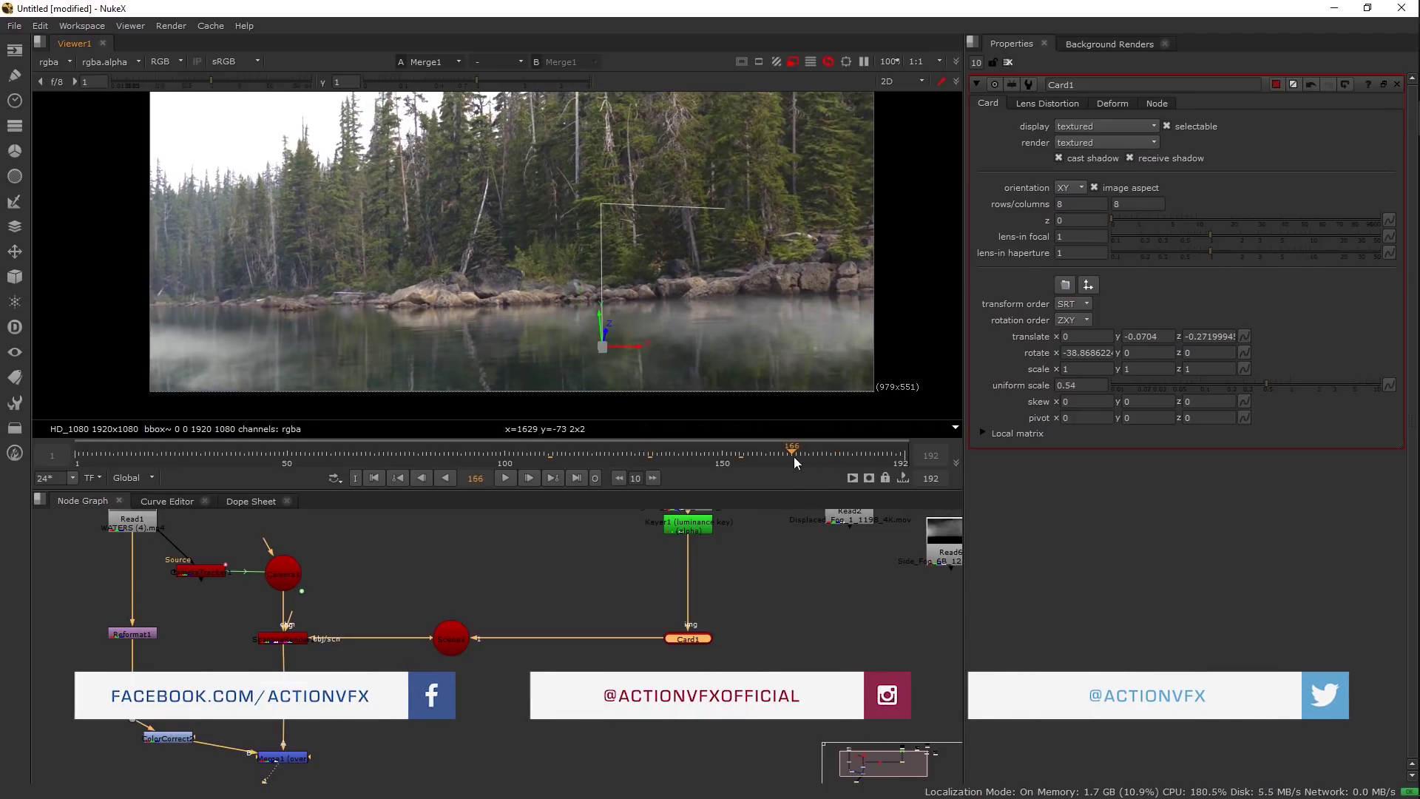
scroll(238, 313, "up", 3)
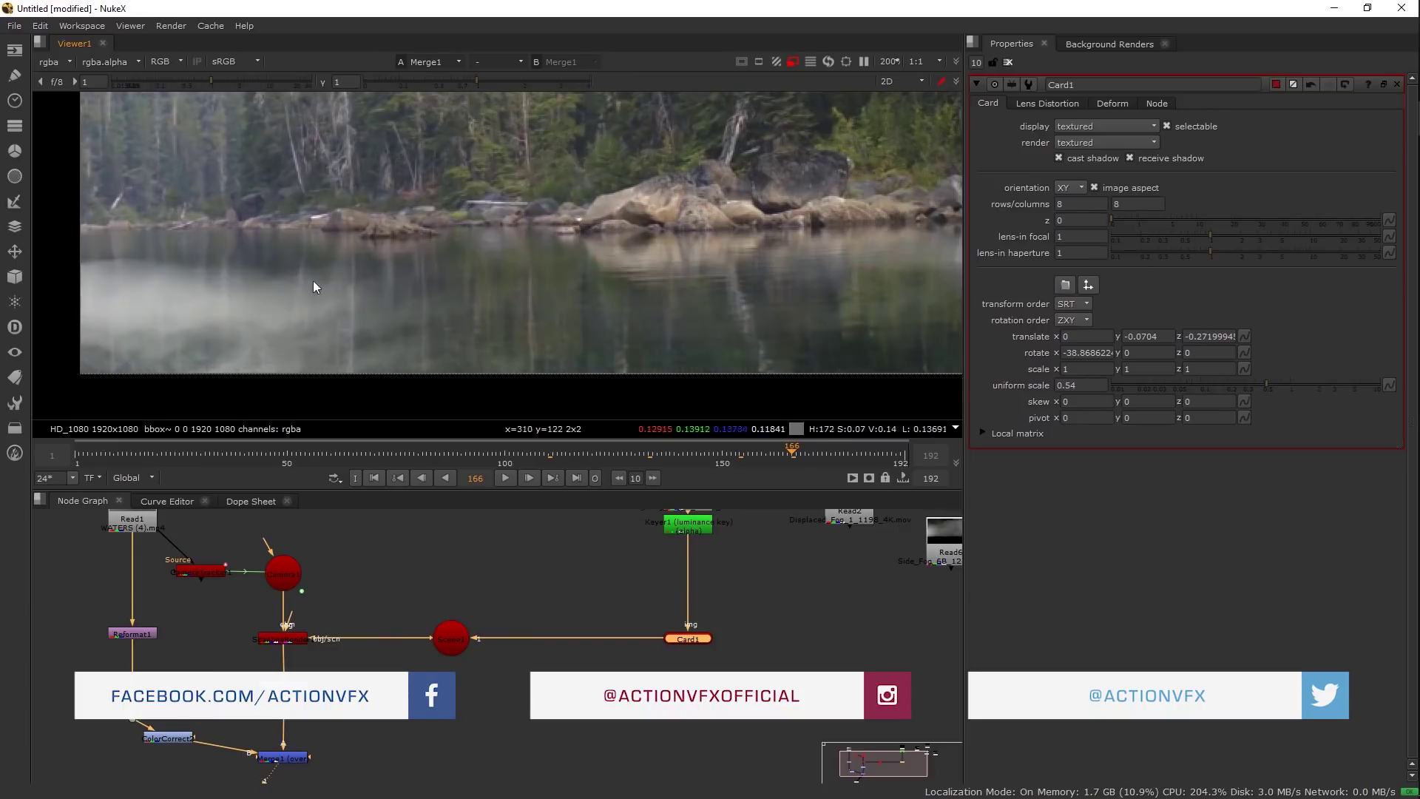
scroll(397, 308, "down", 2)
scroll(412, 305, "down", 2)
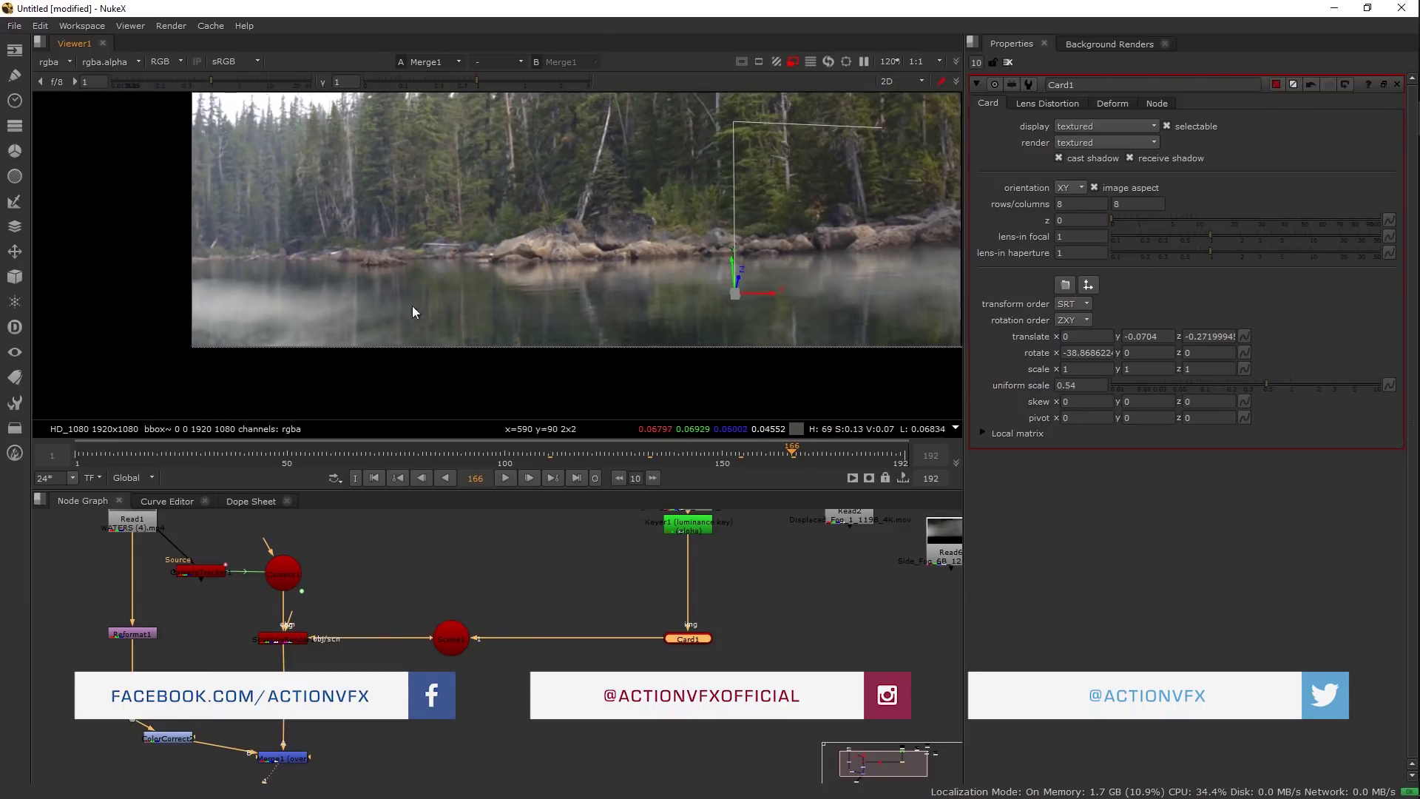
scroll(633, 325, "down", 2)
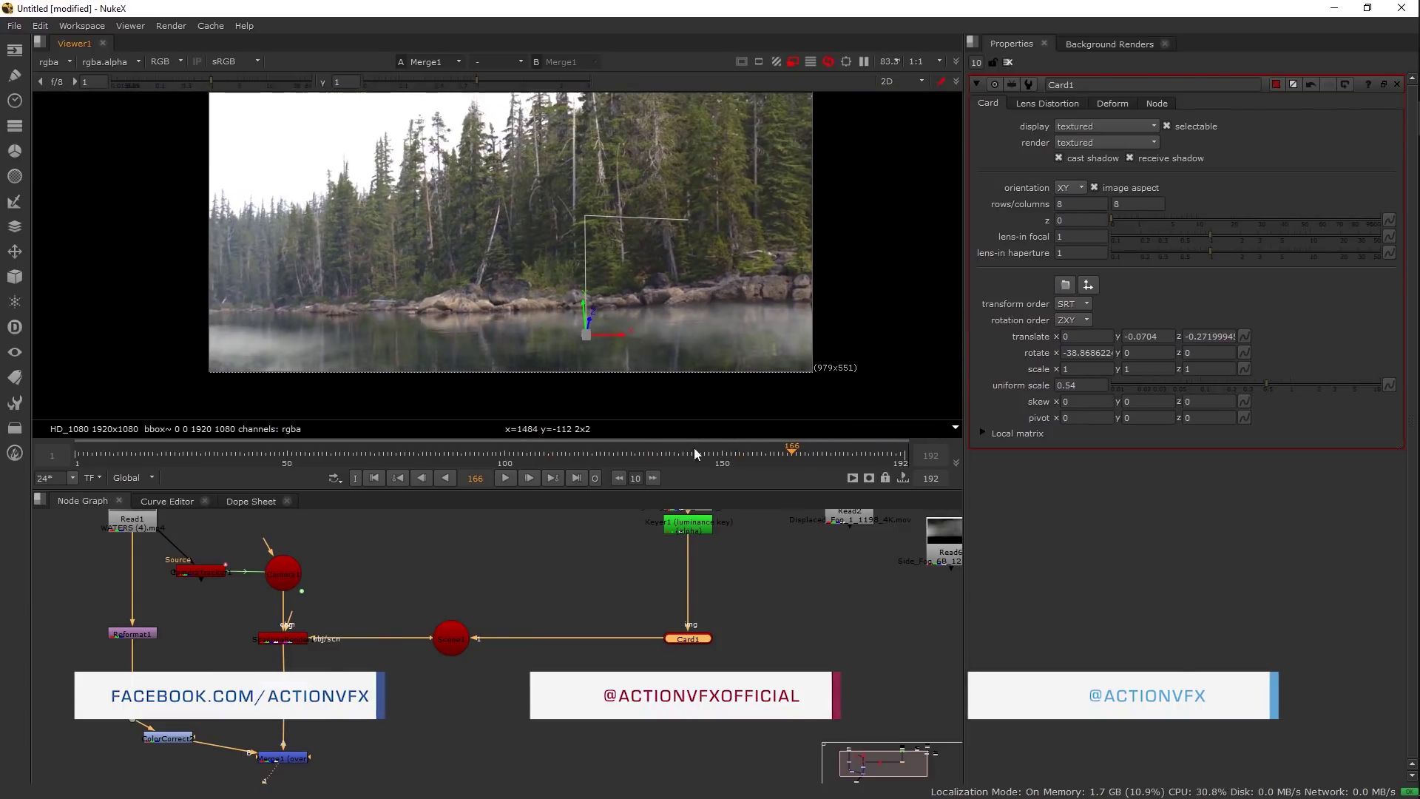
- Rearrange the unused fog clips in the node graph to make room beside the first fog branch
left_click_drag(718, 575, 484, 669)
left_click_drag(517, 622, 437, 627)
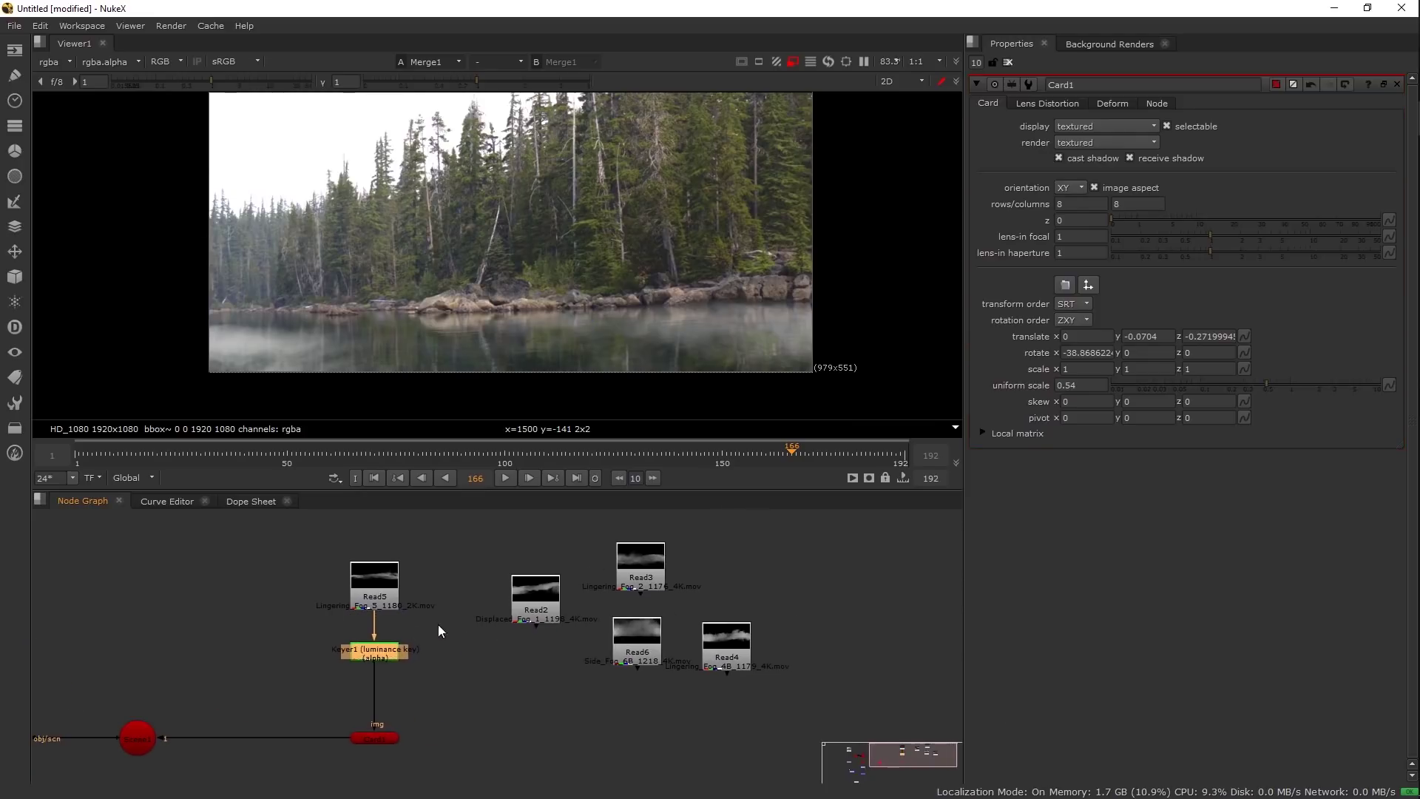
left_click_drag(538, 597, 493, 596)
left_click_drag(648, 565, 746, 558)
left_click_drag(729, 649, 855, 657)
left_click_drag(656, 649, 889, 611)
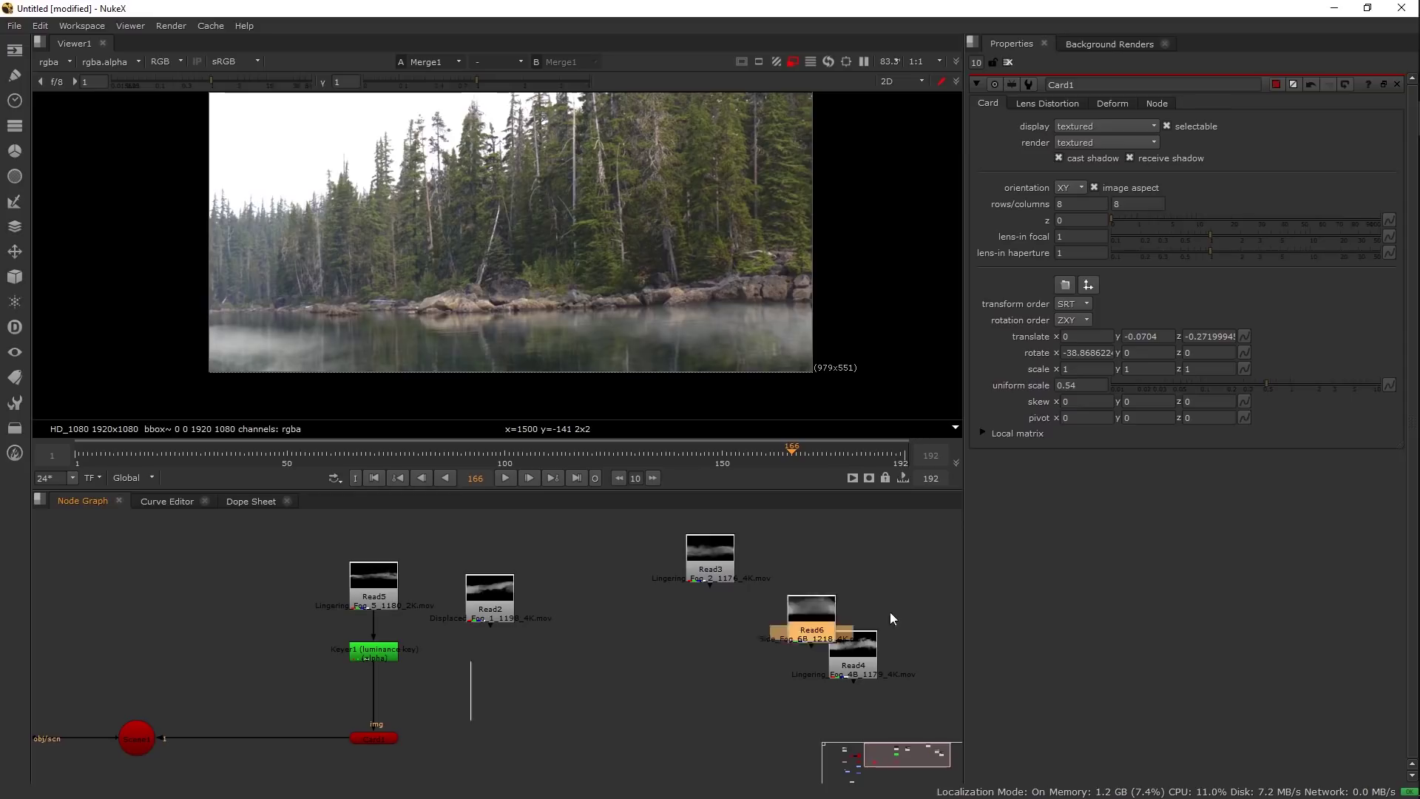
left_click_drag(779, 378, 751, 381)
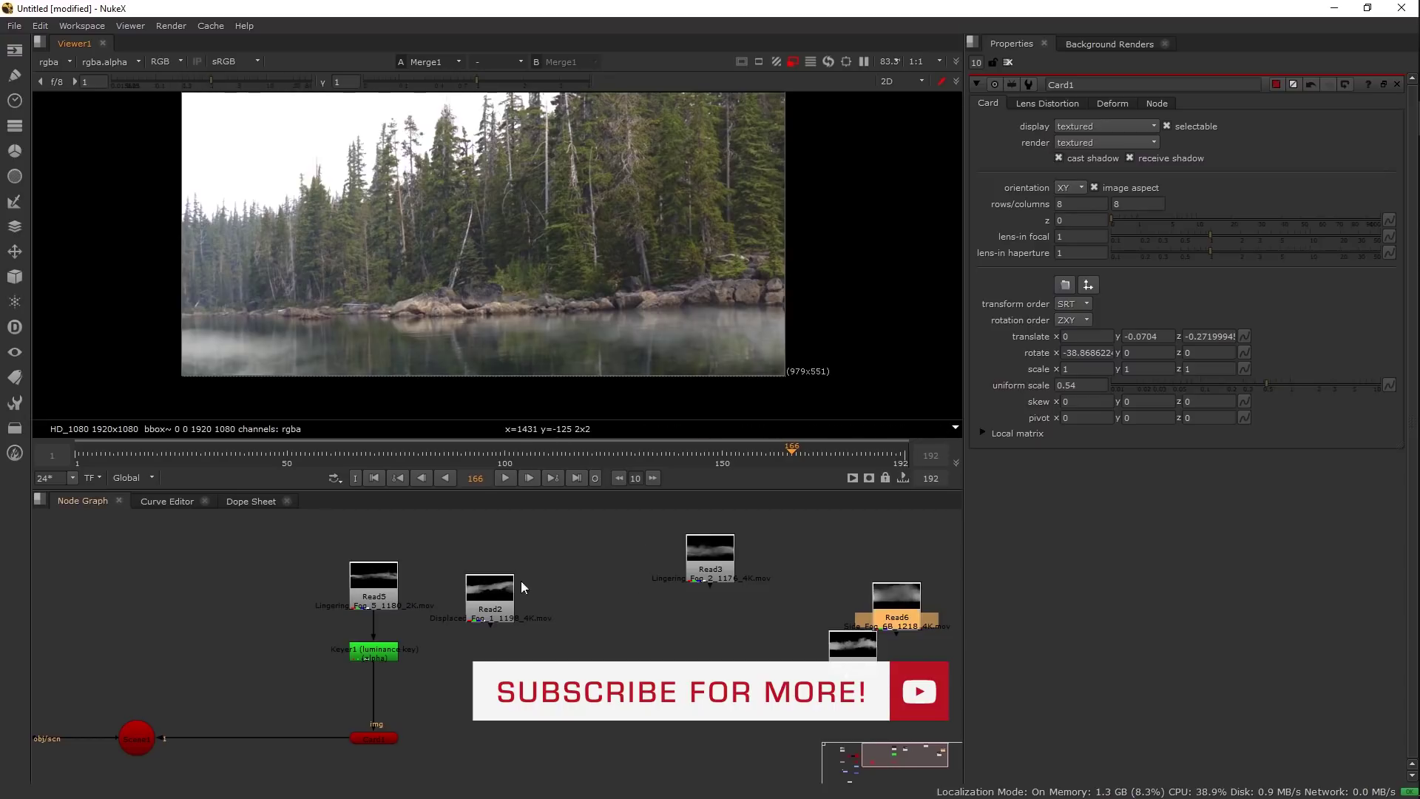
- Position the Displaced_Fog_1 clip (Read2) beside the first fog branch and display it in the viewer
left_click_drag(500, 604, 508, 588)
key("1")
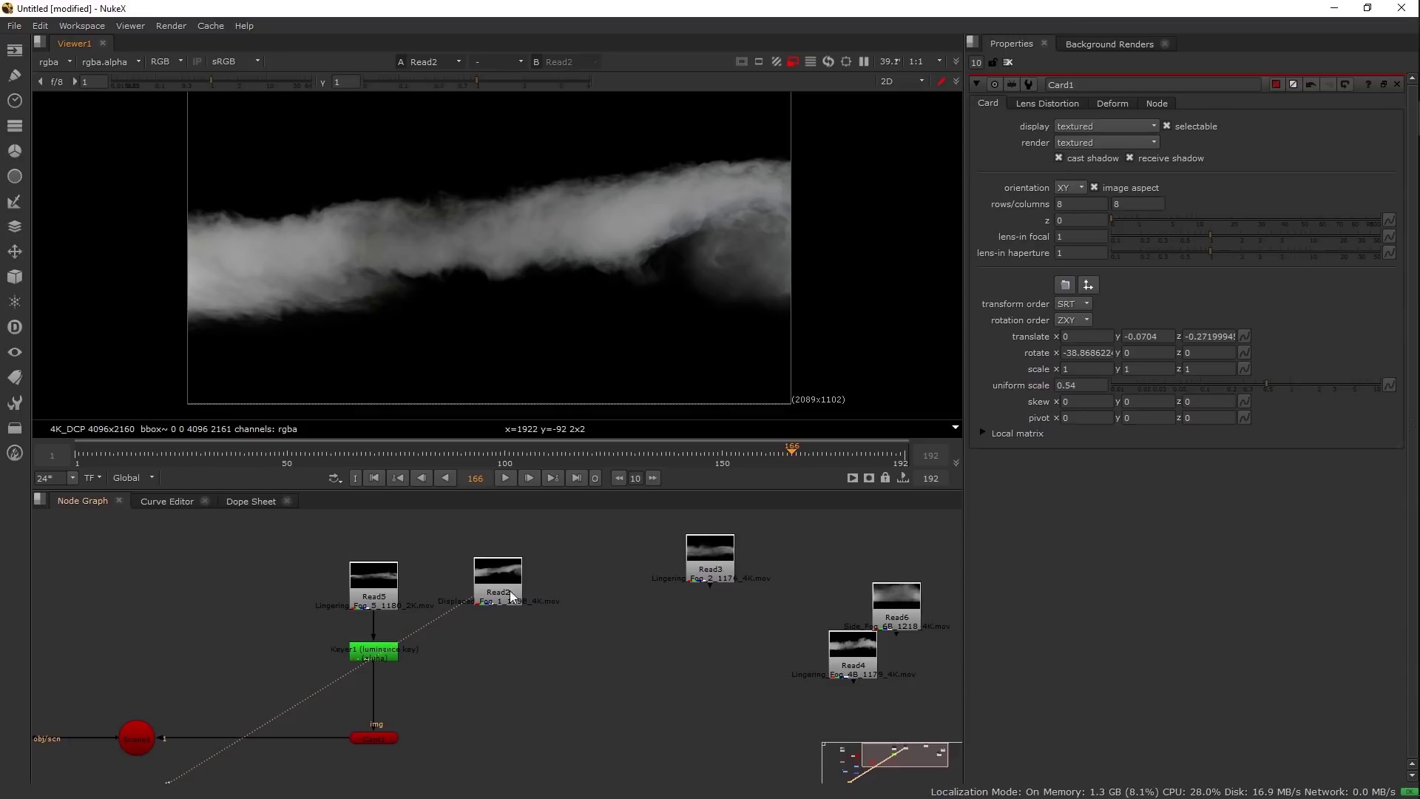
key("c")
key("Delete")
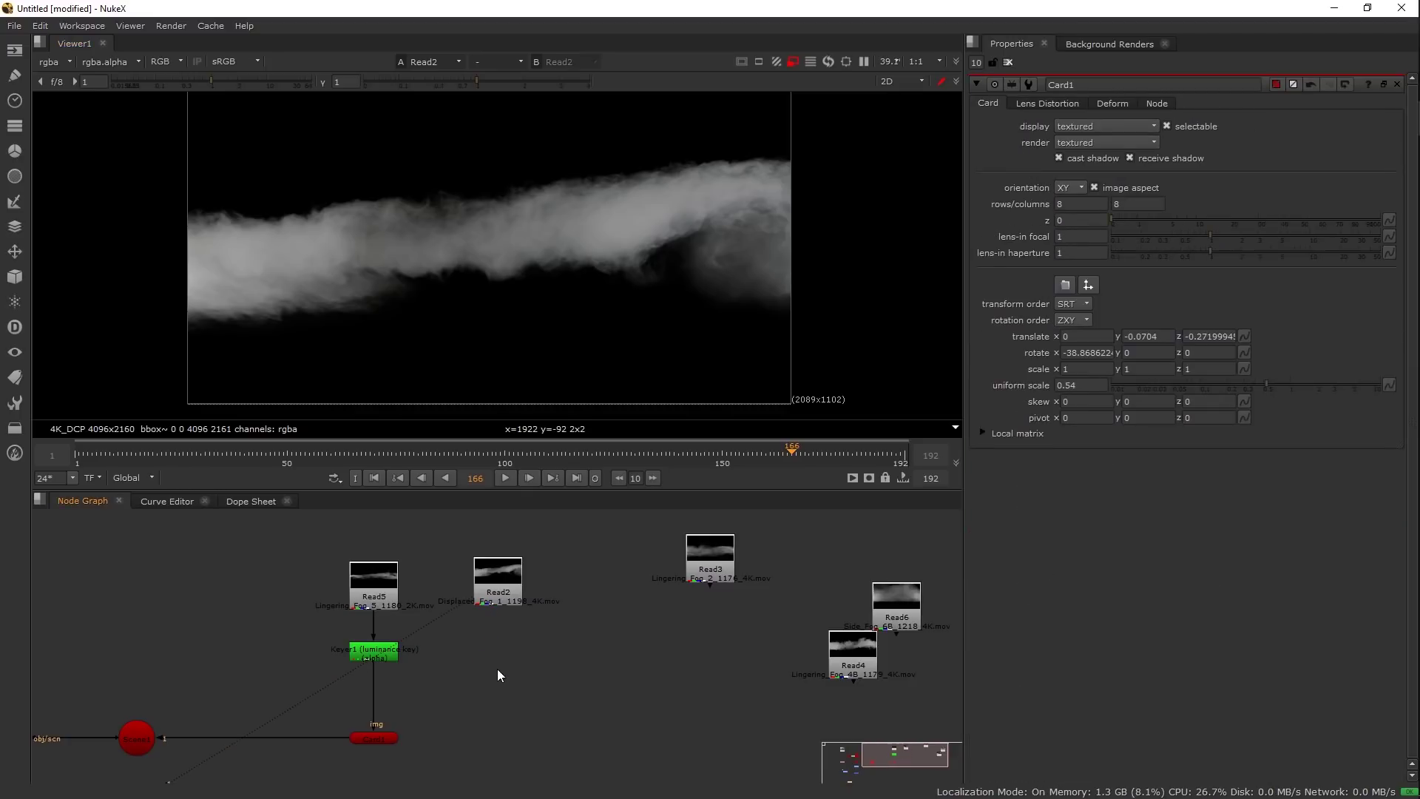
- Duplicate the first branch's luminance keyer and card, and feed the Displaced_Fog_1 clip into the copied keyer
left_click(383, 738)
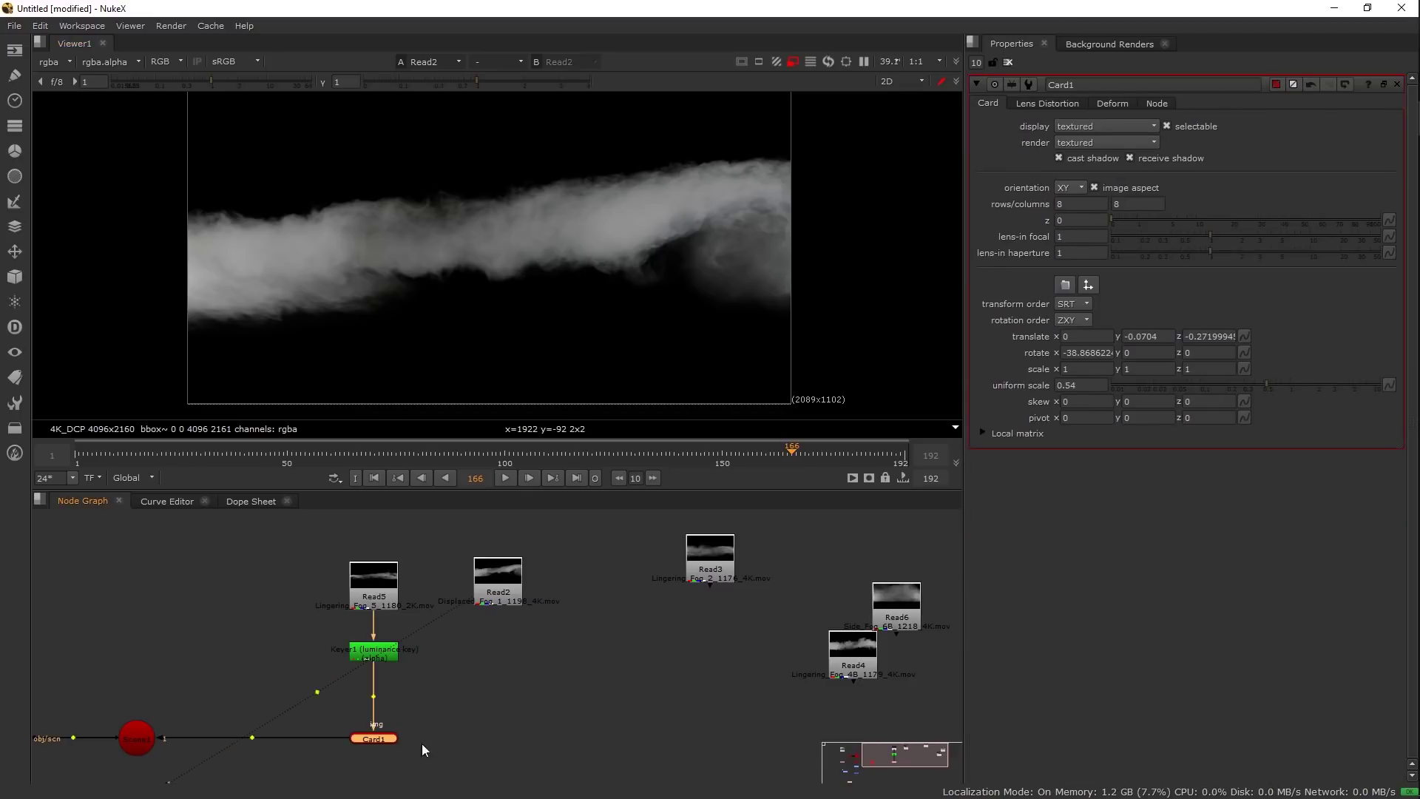
left_click_drag(440, 627, 299, 760)
key("ctrl+c")
key("ctrl+v")
left_click_drag(458, 638, 498, 595)
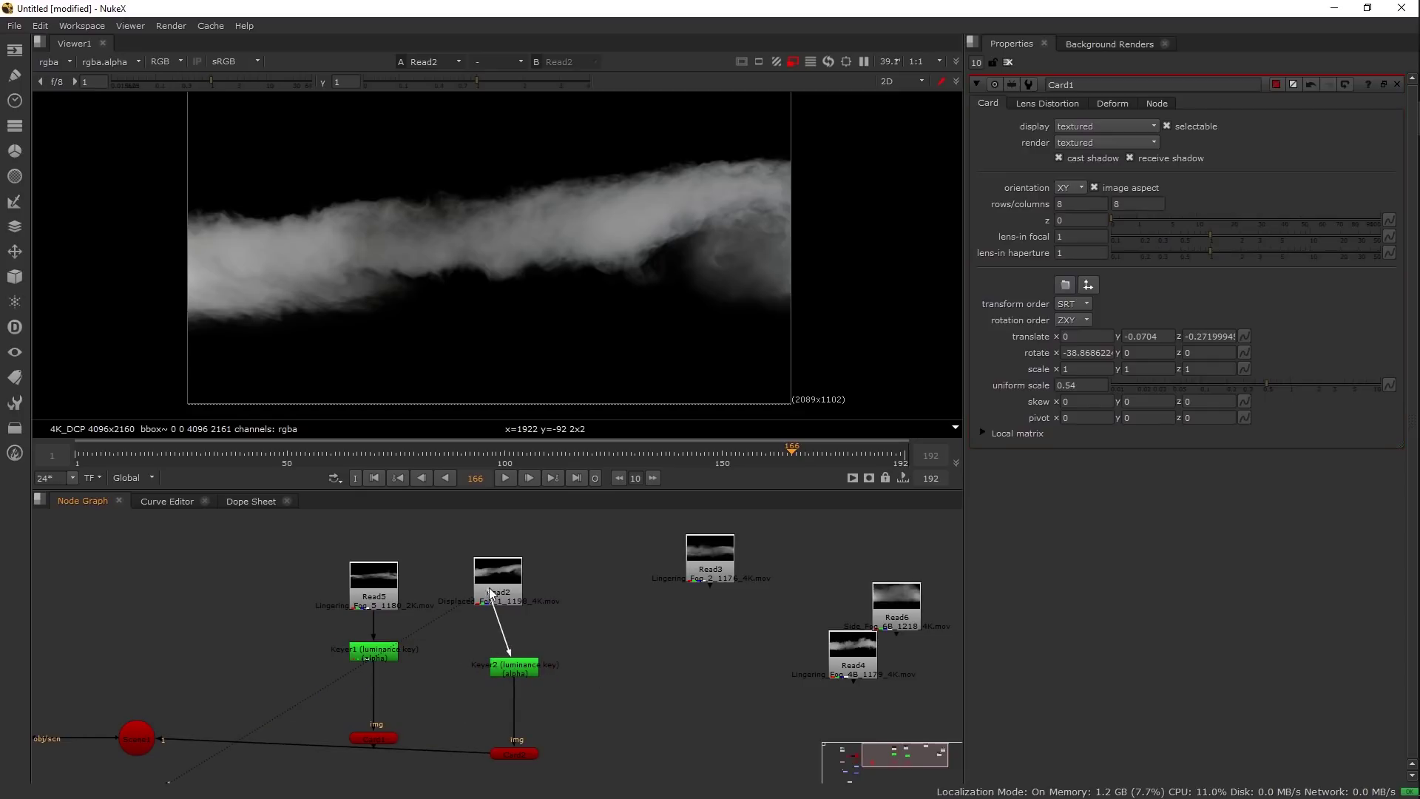
- Open the duplicated card's properties and display the ScanlineRender output in the 3D view
double_click(511, 751)
key("Tab")
left_click_drag(550, 260, 540, 350)
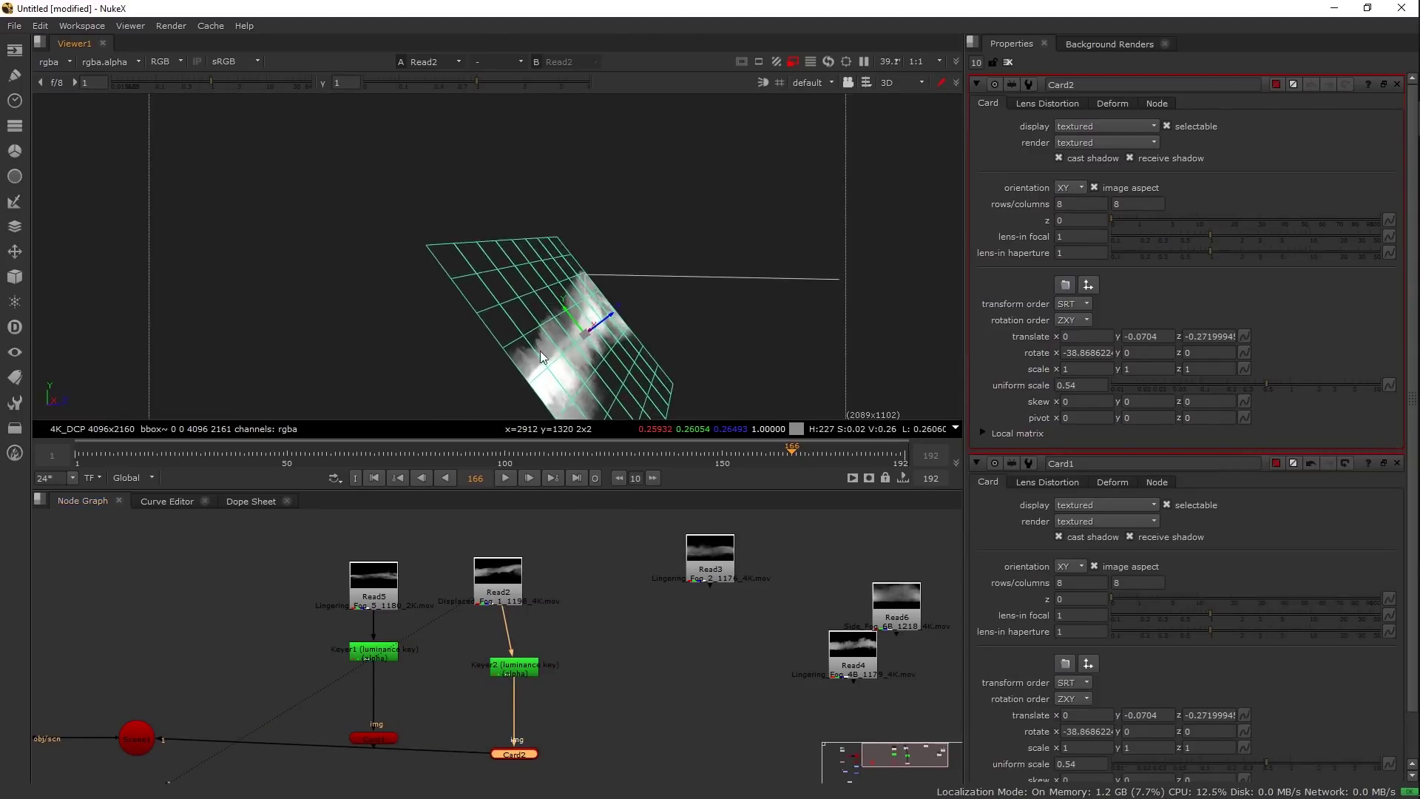
left_click_drag(335, 706, 503, 603)
left_click(157, 633)
key("1")
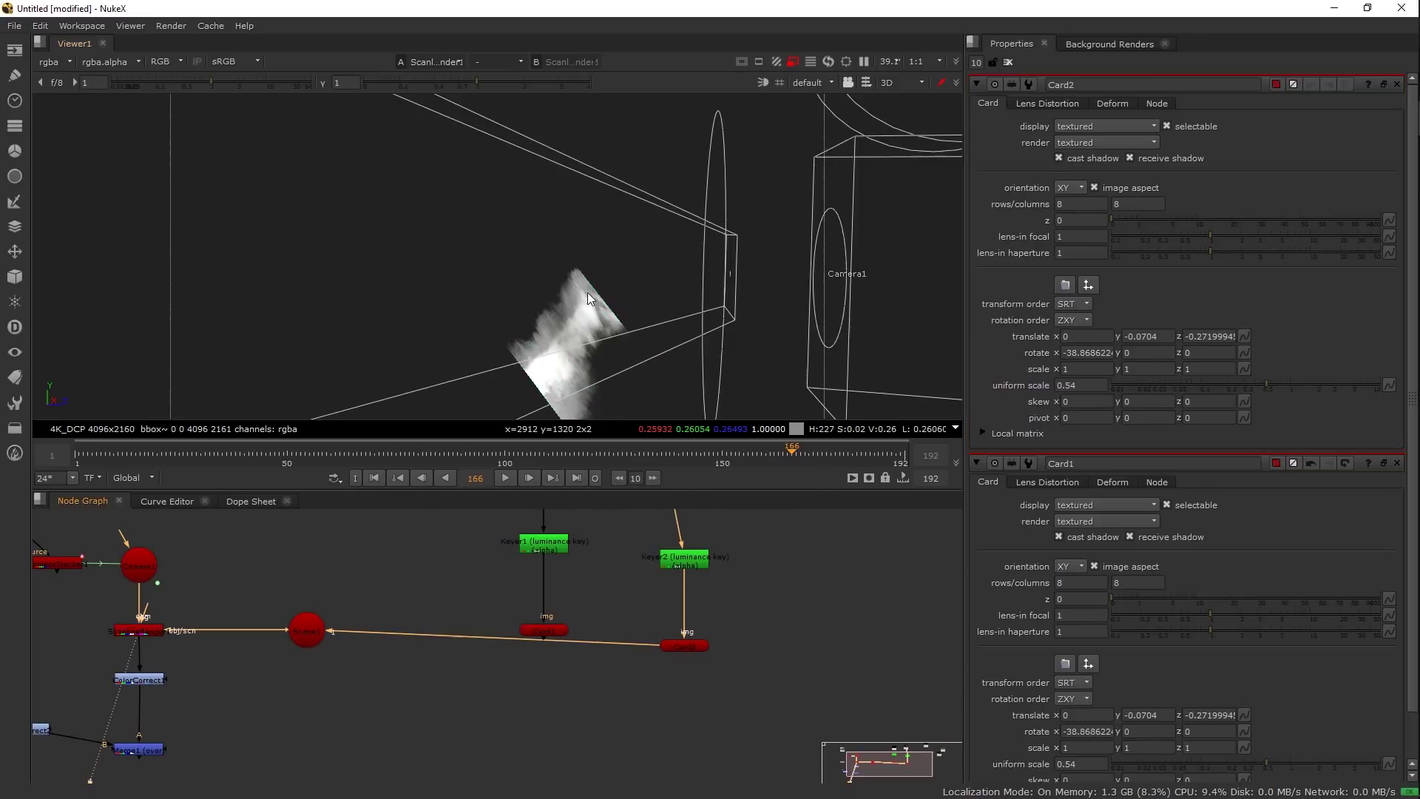
- Set the second card's X rotation to 0, move it to about Y -0.0175 and Z -0.459, and return to 2D
left_click(684, 645)
left_click(1102, 352)
key("ctrl+a")
type("0")
key("Return")
left_click_drag(642, 246, 658, 255)
left_click_drag(603, 326, 474, 269)
key("Tab")
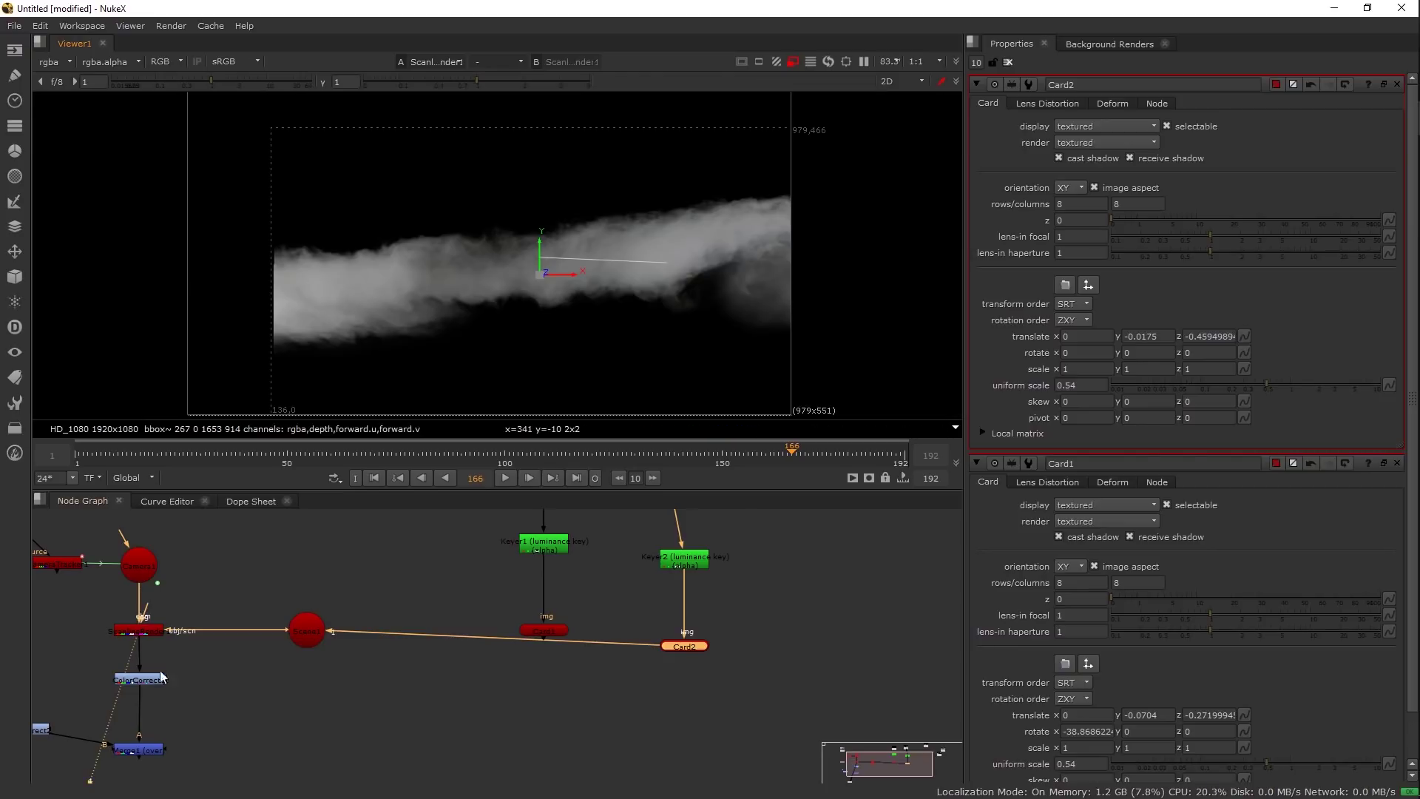
- Display the Merge1 composite and inspect the second fog card's placement in both 3D and 2D
left_click_drag(170, 729, 311, 691)
left_click(279, 714)
key("1")
key("Tab")
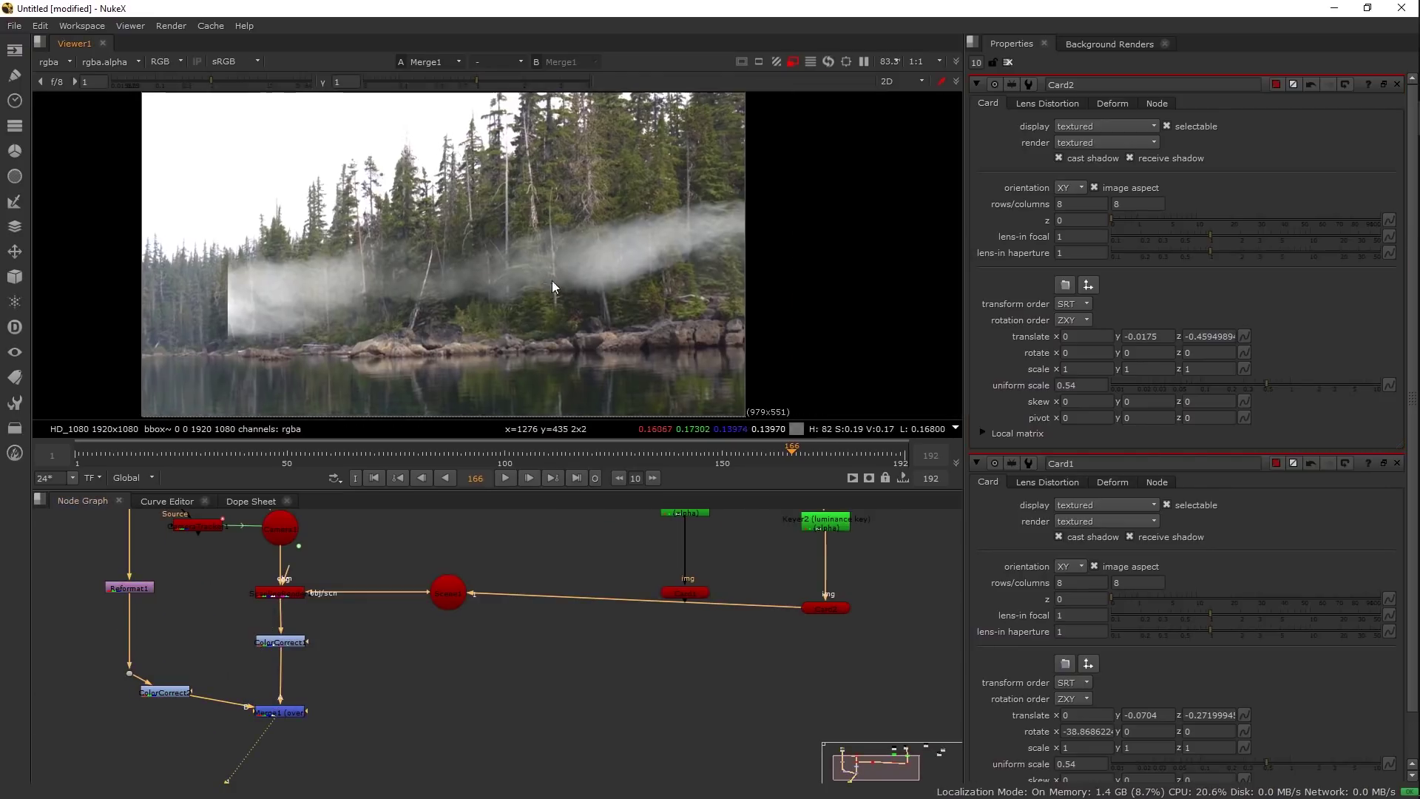
scroll(538, 350, "down", 5)
left_click_drag(550, 335, 566, 252)
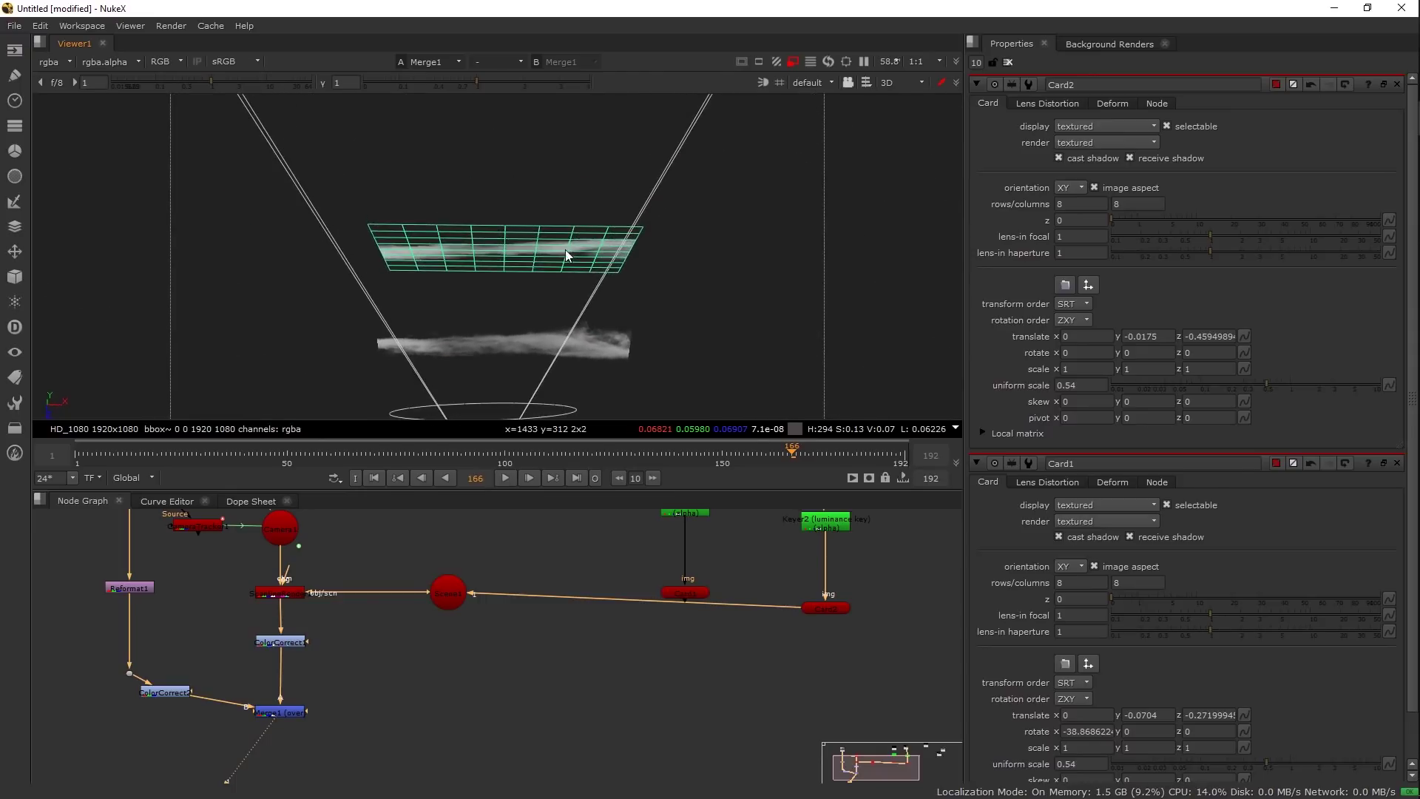
key("Tab")
scroll(332, 311, "up", 4)
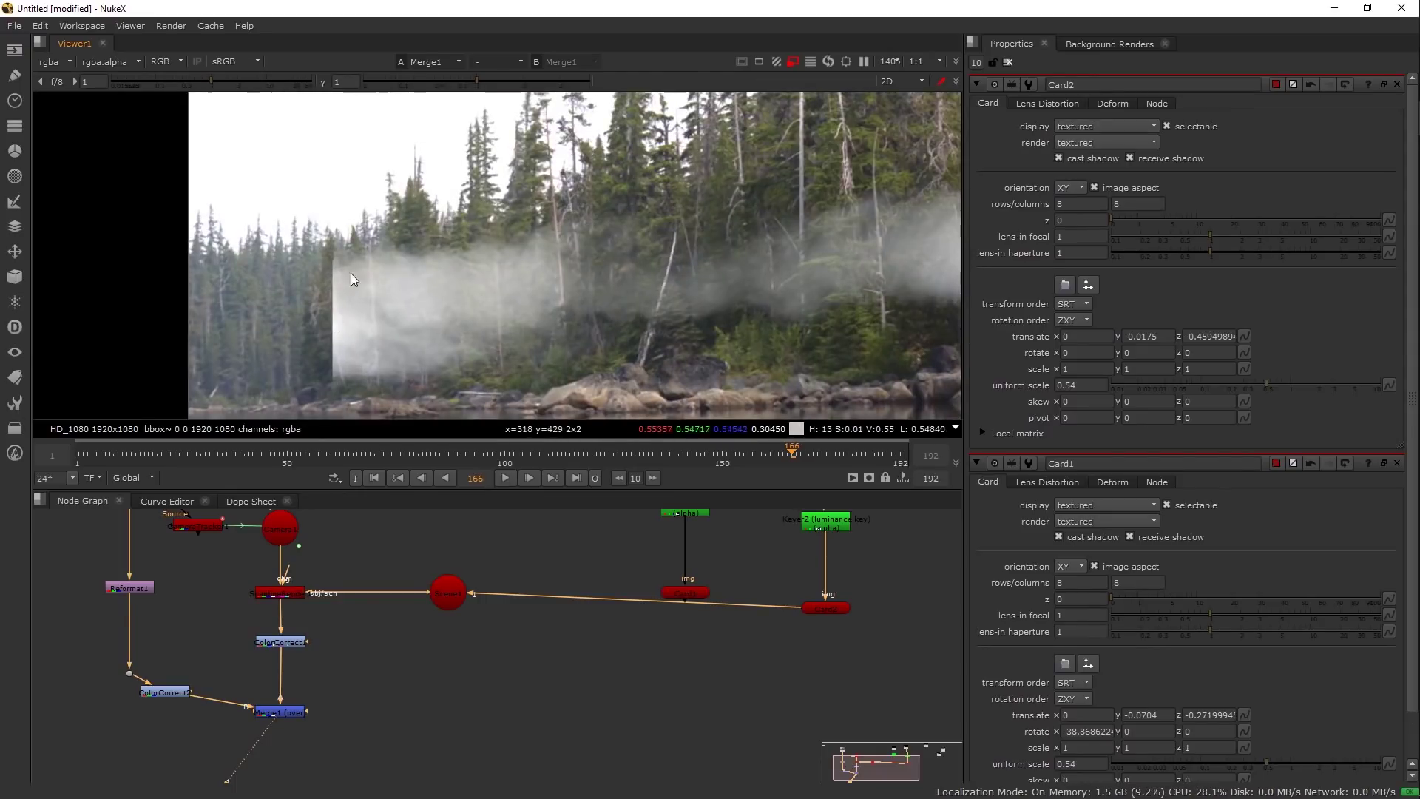
scroll(349, 270, "down", 3)
- Enlarge the second fog card to a uniform scale of 0.72 and shift it to X -0.03
left_click_drag(1266, 384, 1275, 383)
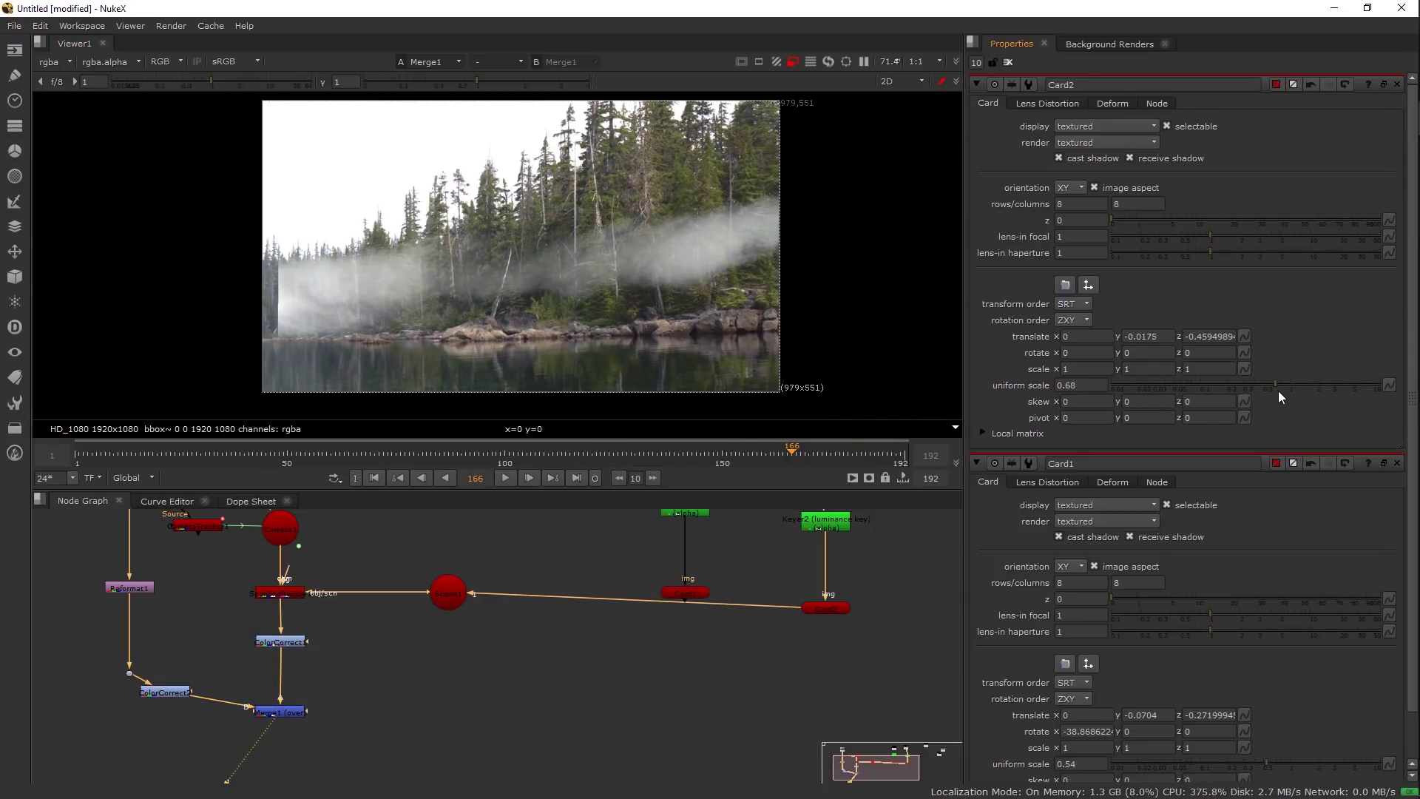
left_click(1276, 385)
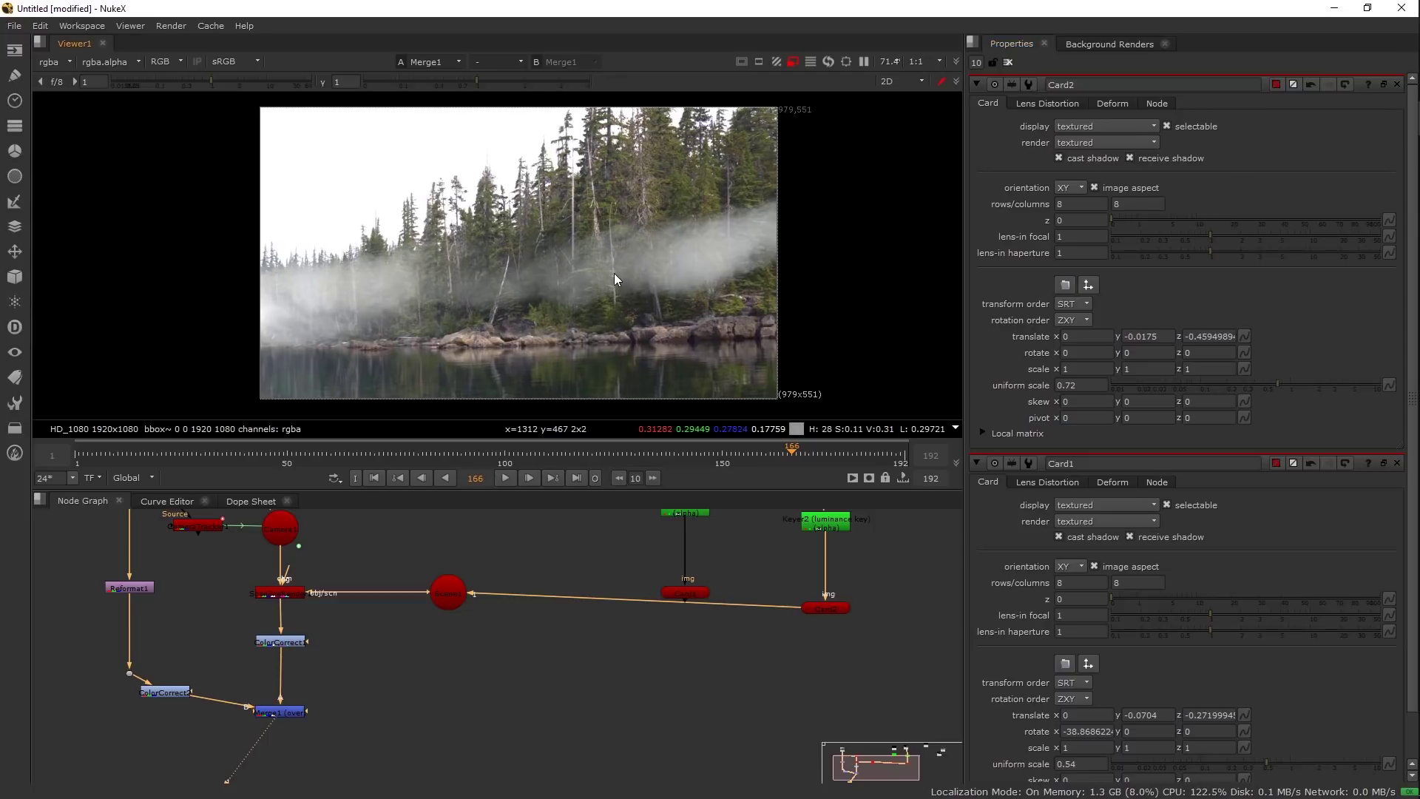
key("Tab")
left_click(559, 248)
left_click_drag(559, 248, 529, 252)
- Shift the second card to X 0.044 at frame 1, and check its coverage of the camera view through frame 192
left_click(75, 461)
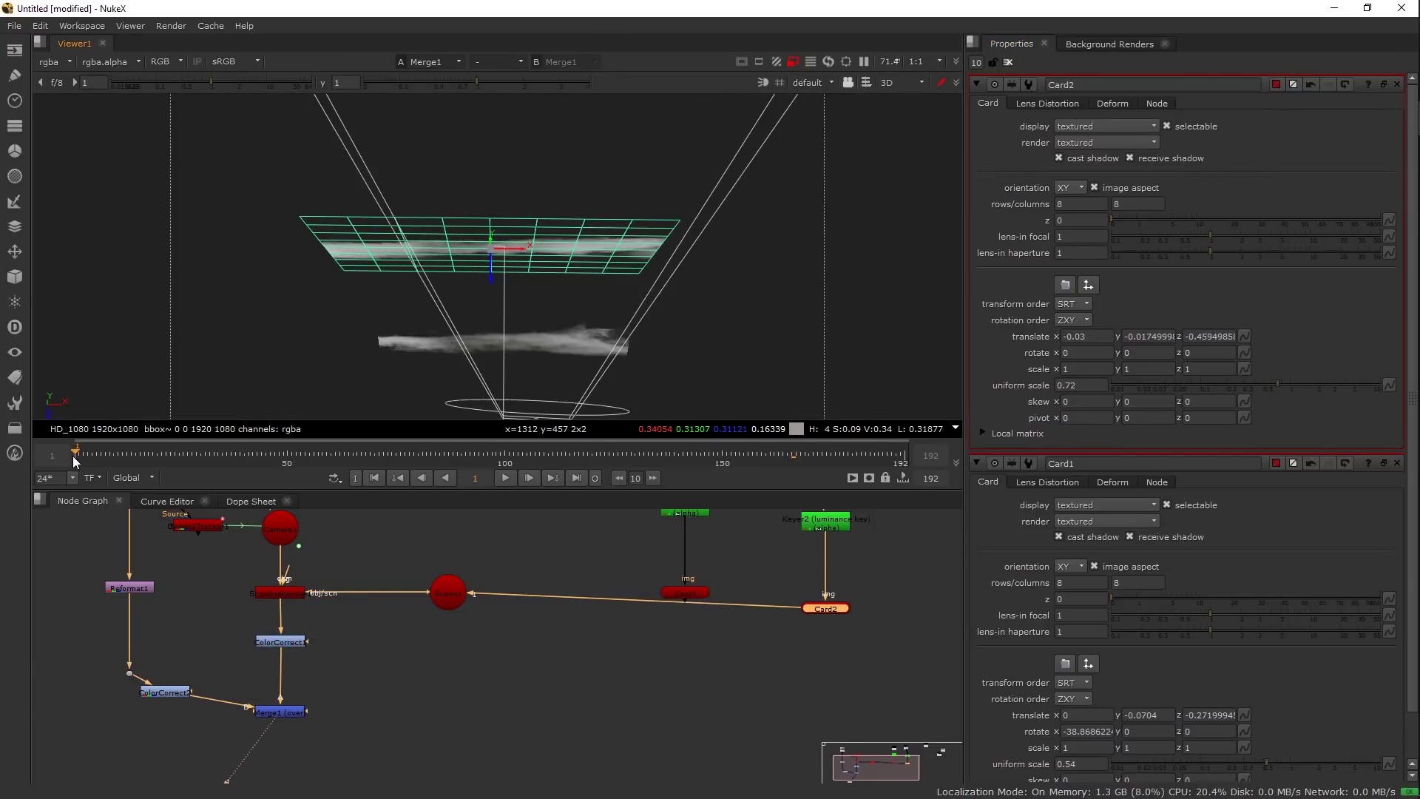
left_click_drag(517, 247, 540, 229)
left_click_drag(77, 464, 901, 459)
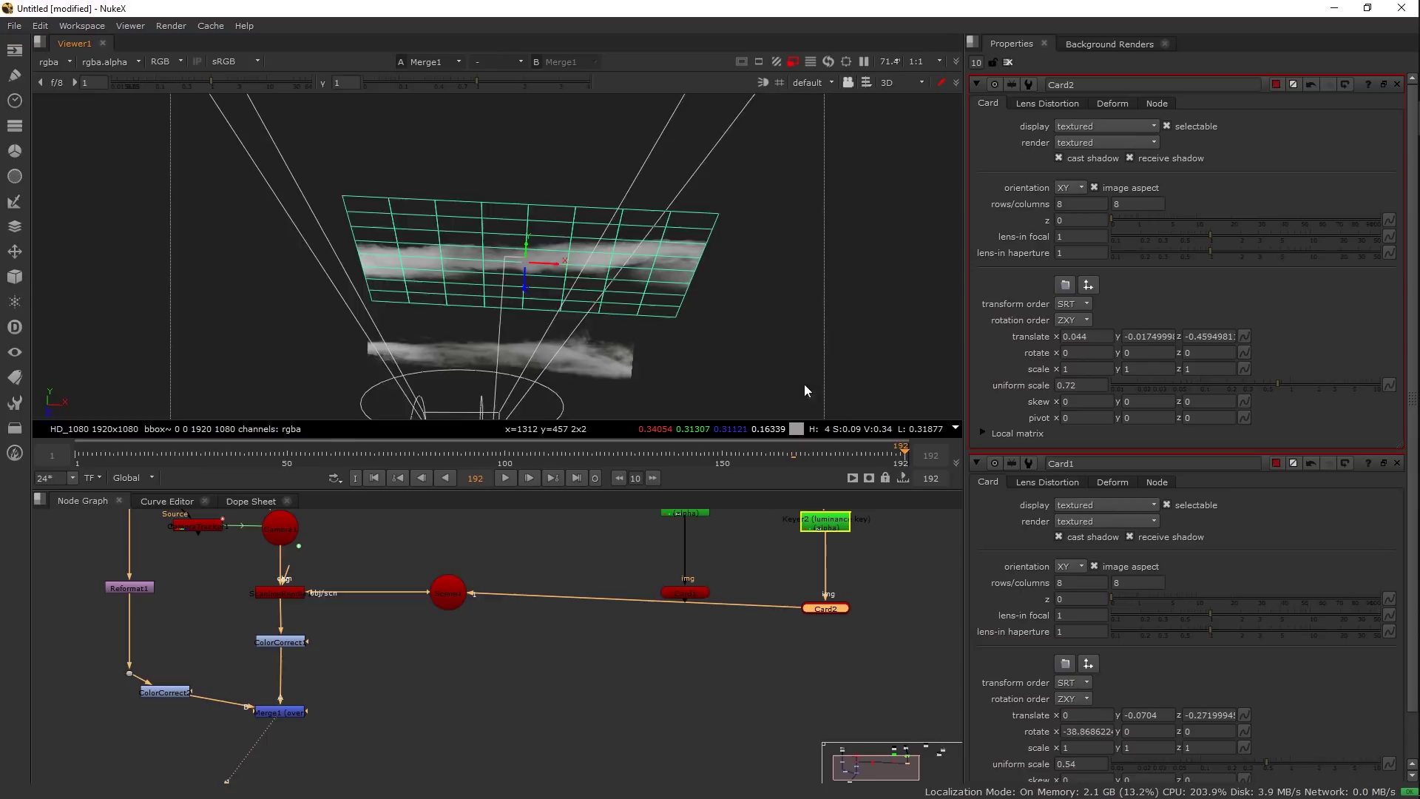
left_click_drag(355, 237, 387, 289)
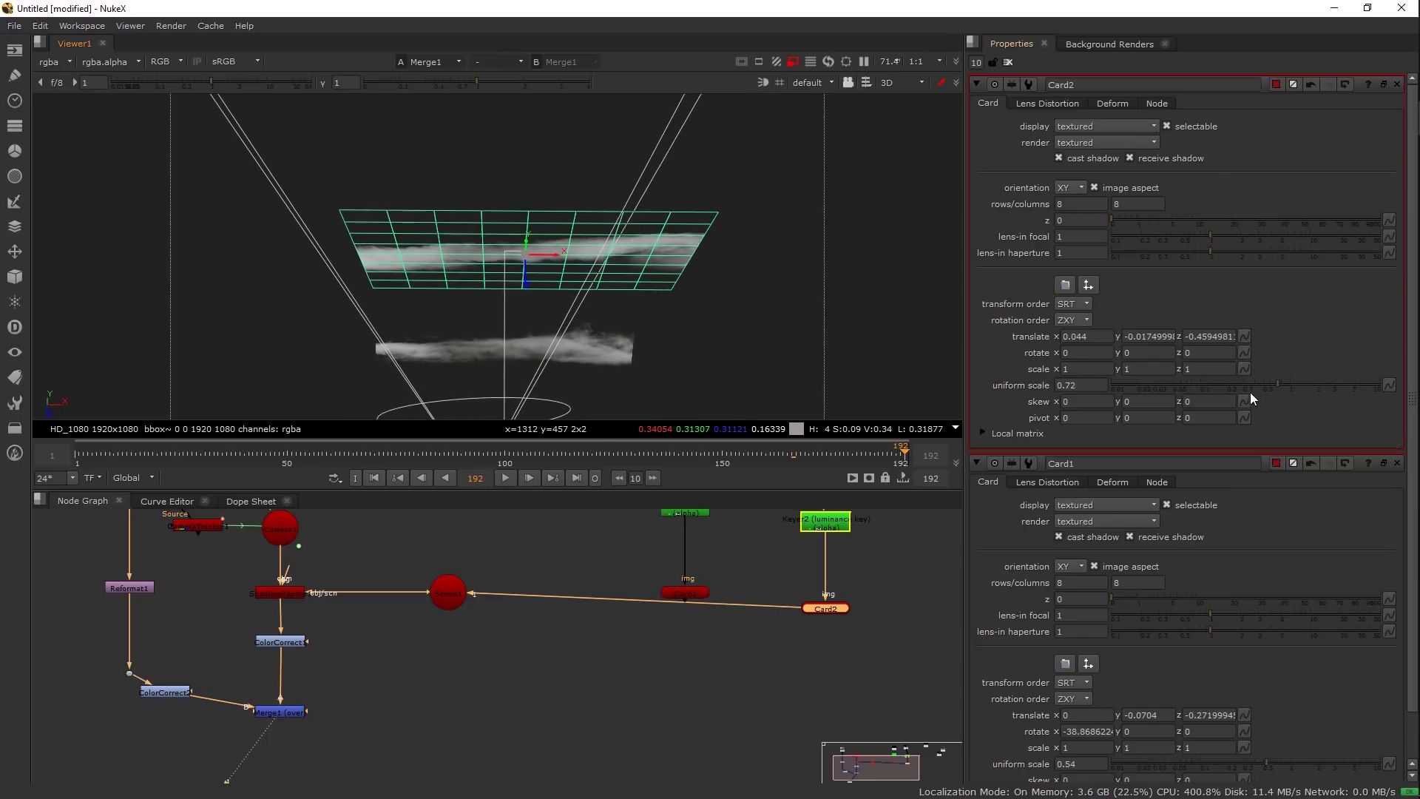
- Scale the second card to 0.88, move it to about X 0.009, Y -0.053, and rotate it about -2.87 degrees around Z
left_click(1284, 390)
left_click_drag(550, 255, 471, 259)
key("Tab")
key("Tab")
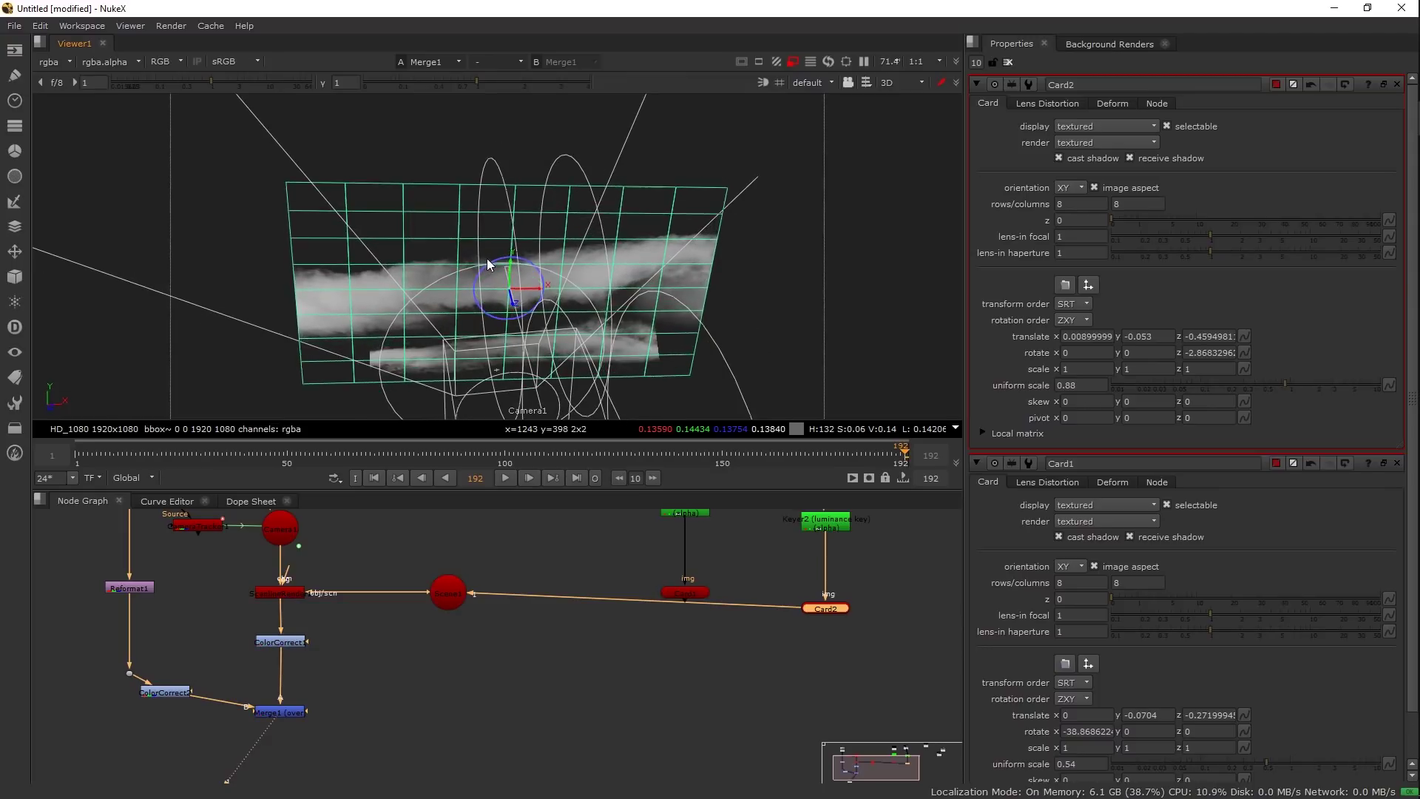
key("Tab")
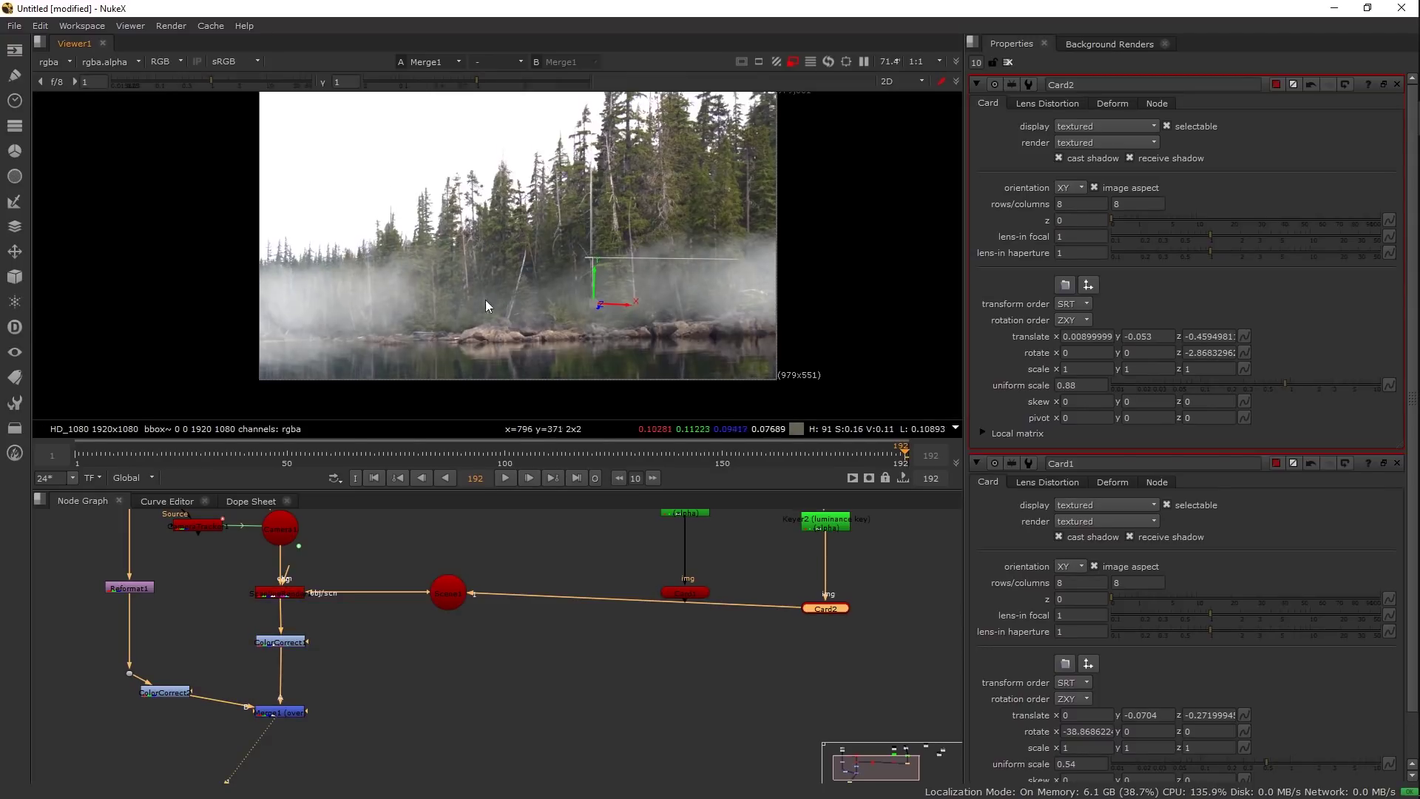
- Go to frame 40, connect the first fog card to the Scene node alongside the second, and close all property panels
left_click(246, 464)
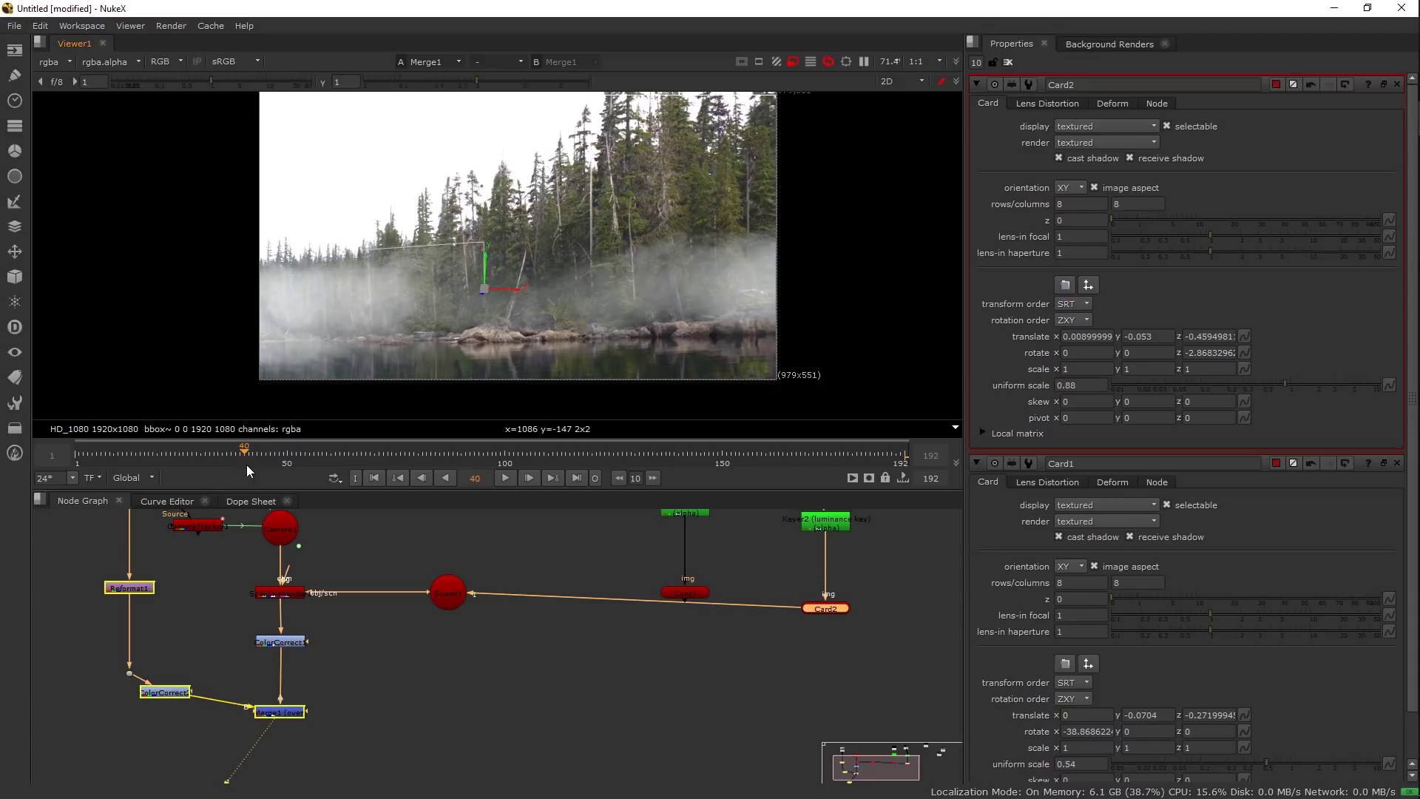
left_click(664, 572)
left_click_drag(700, 598, 475, 591)
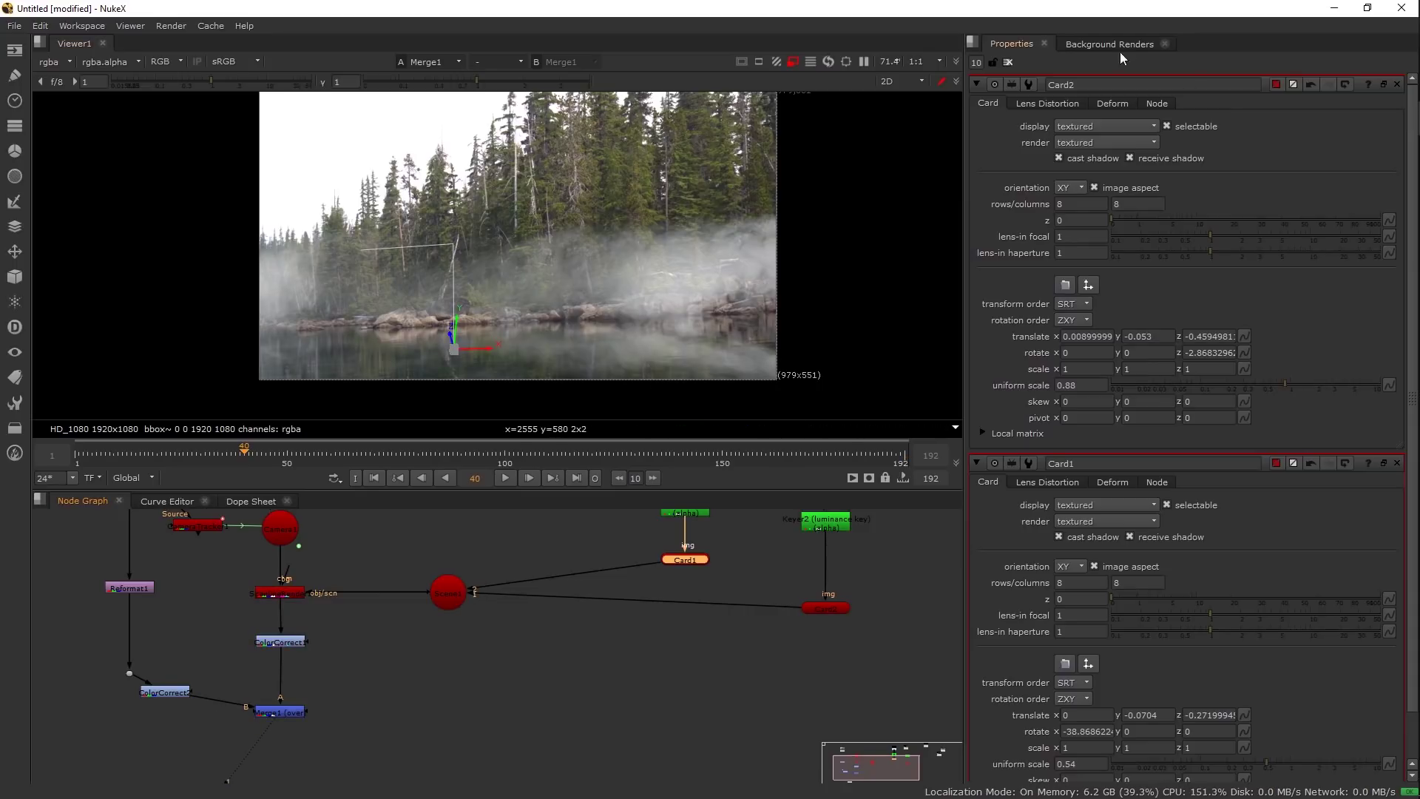
left_click(1007, 62)
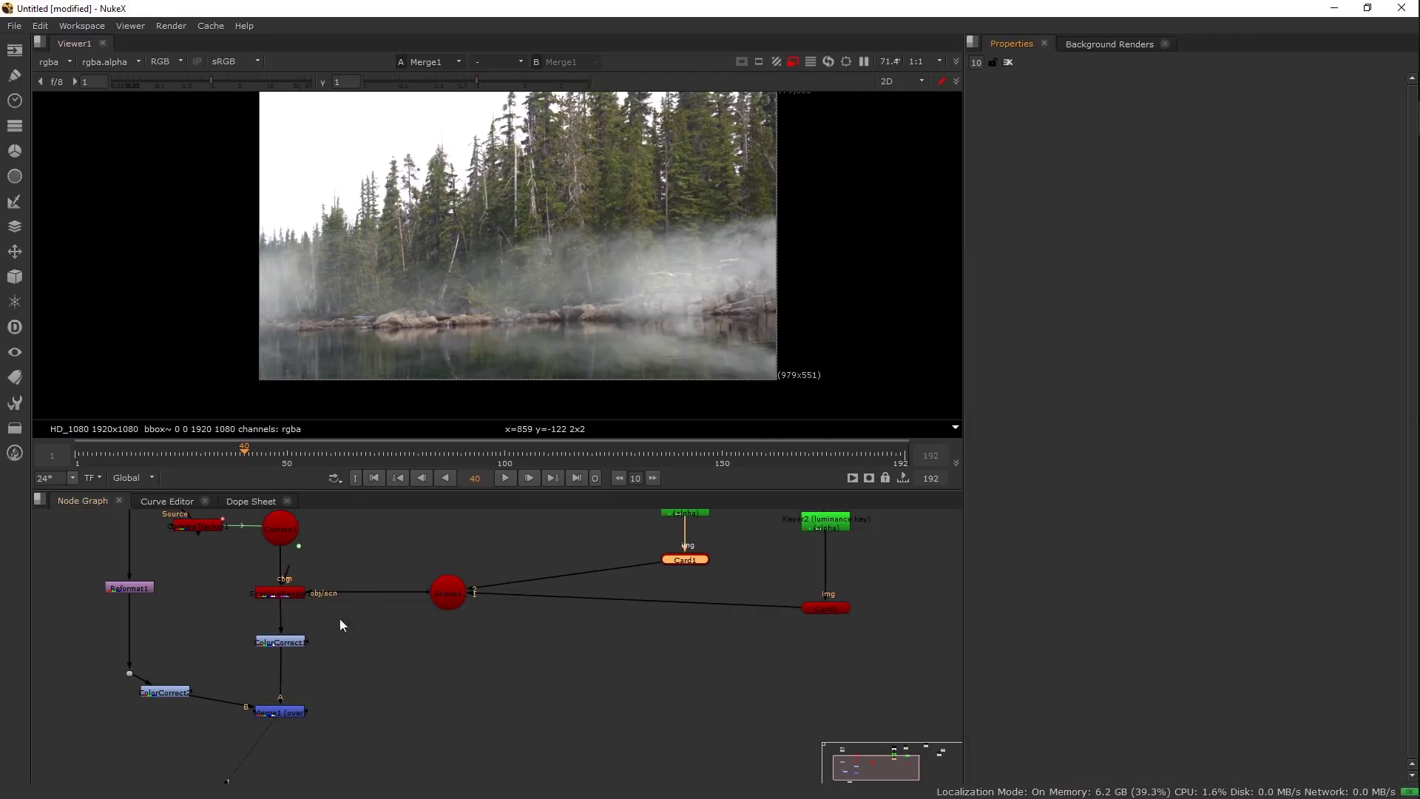
- Align the Displaced_Fog_1 clip above its keyer, then reopen the second card's properties and compare 3D with 2D
left_click(276, 713)
left_click_drag(832, 552, 600, 695)
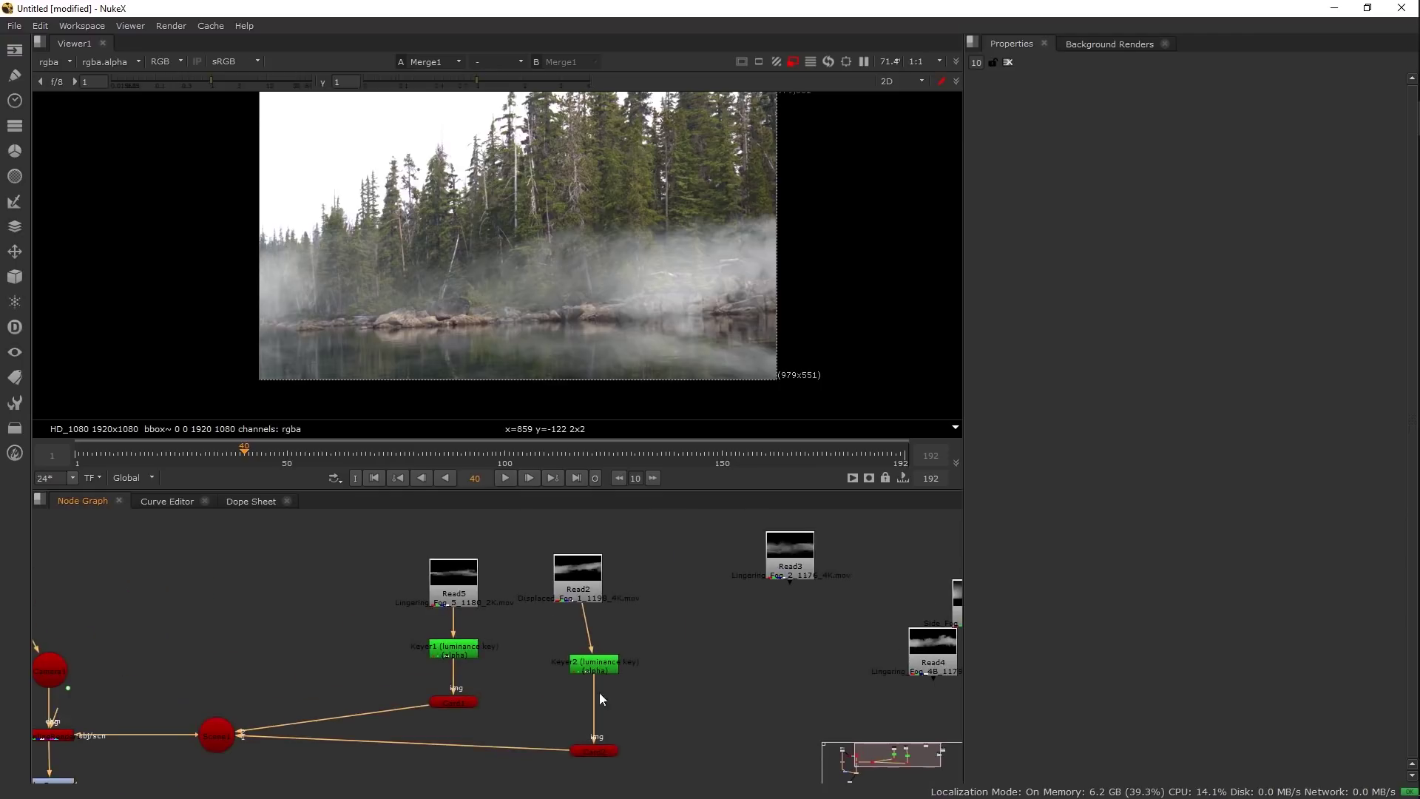
left_click(589, 580)
double_click(593, 750)
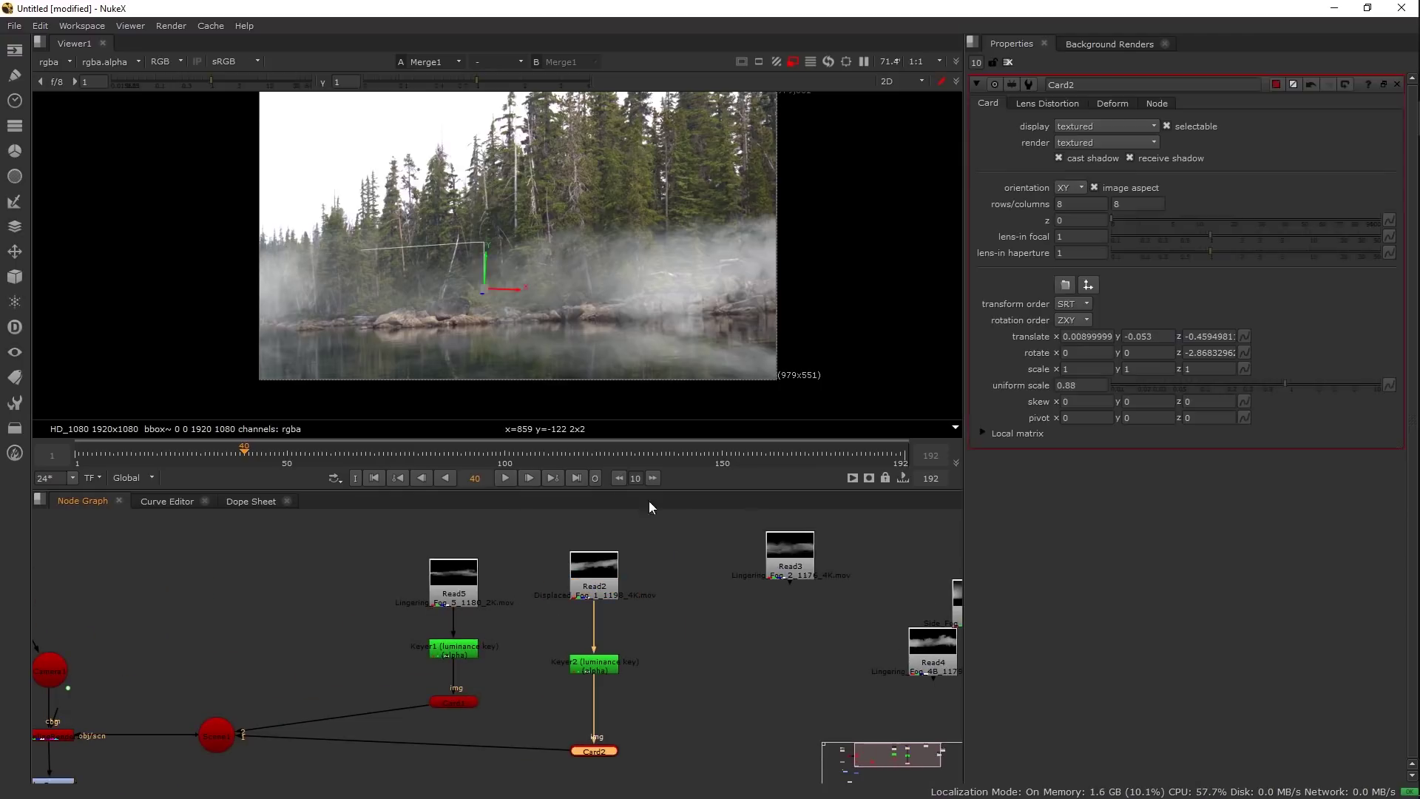
key("Tab")
key("Tab")
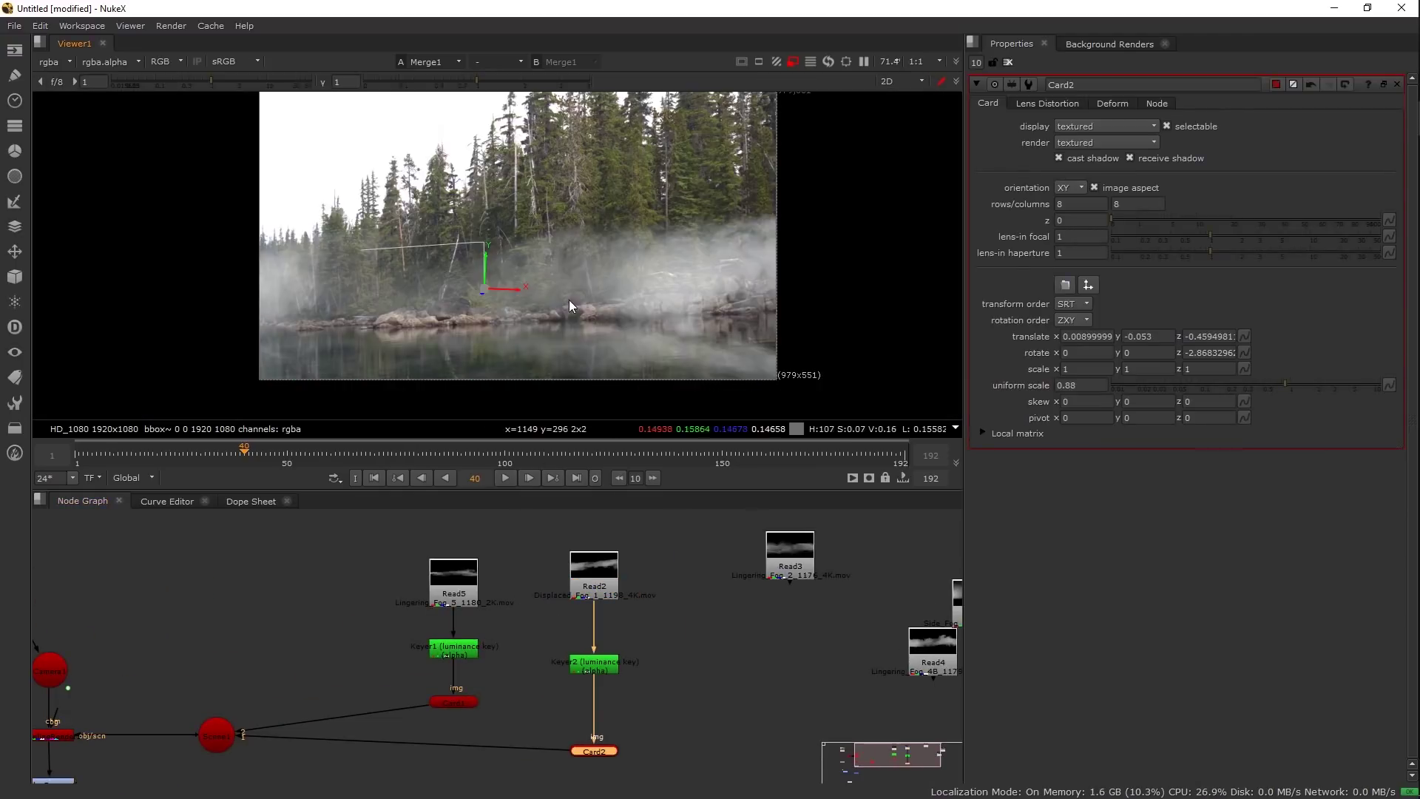
- Insert a Merge node between the second fog branch's keyer and card, set its mix to 0.66, and close all property panels
left_click(621, 703)
key("m")
left_click_drag(614, 683, 598, 709)
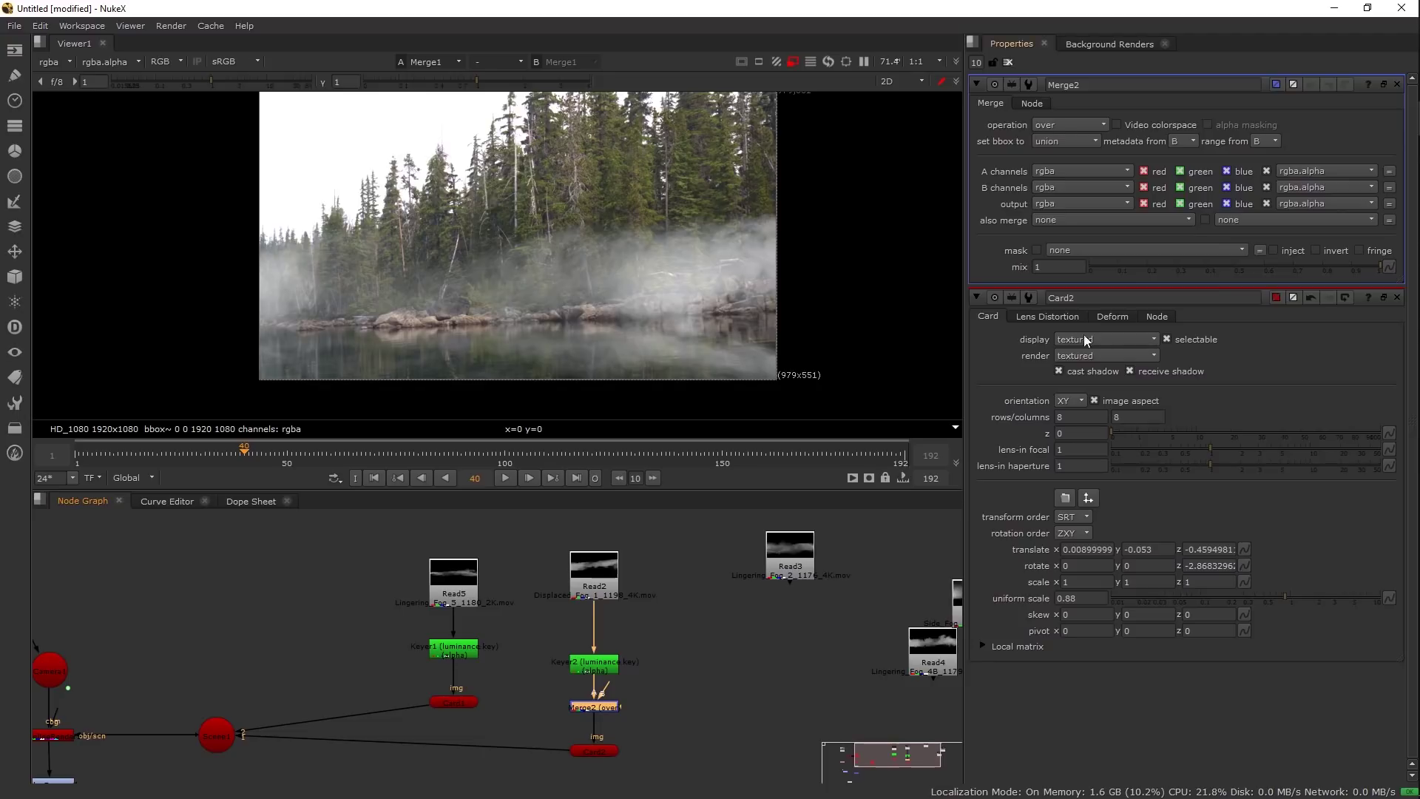
left_click_drag(1321, 263, 1278, 264)
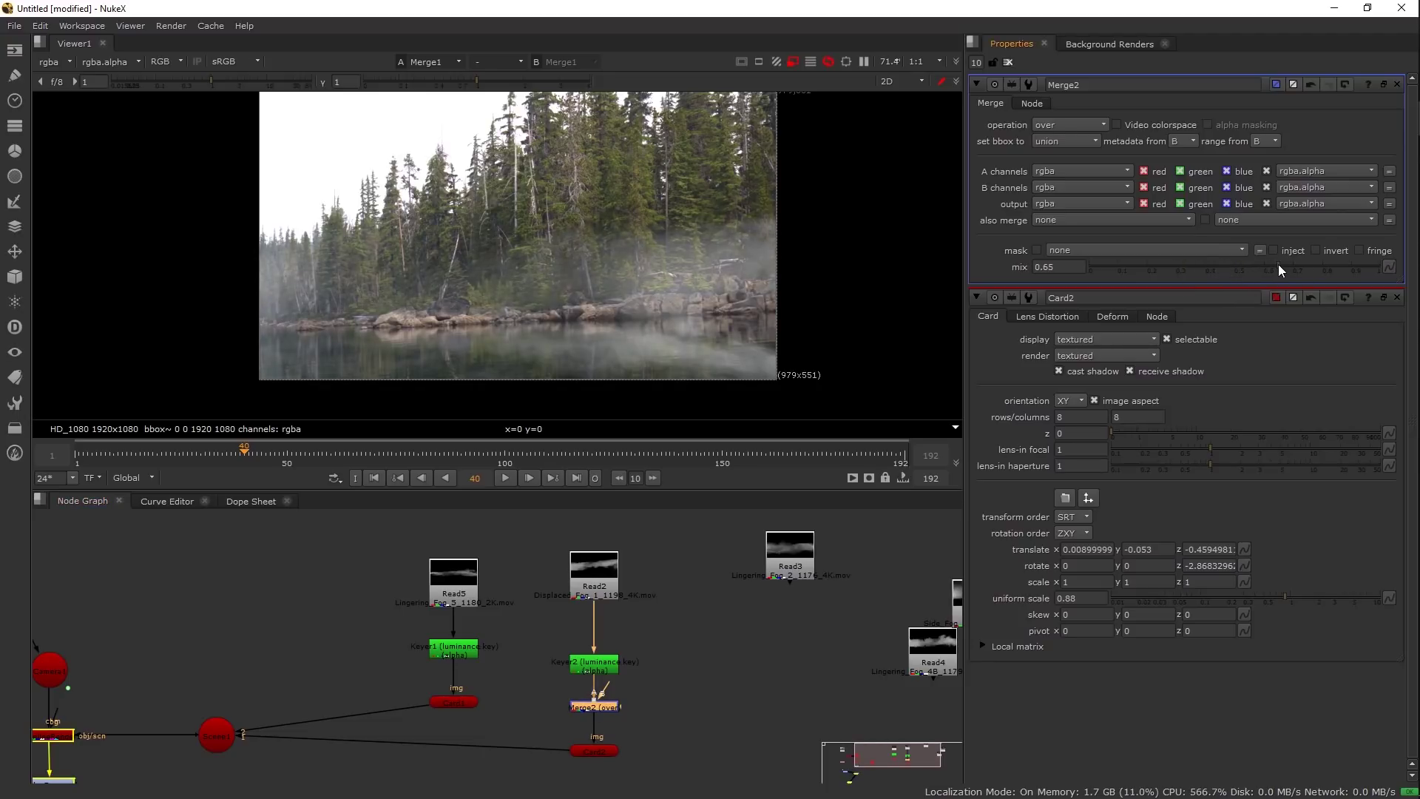
left_click(1281, 265)
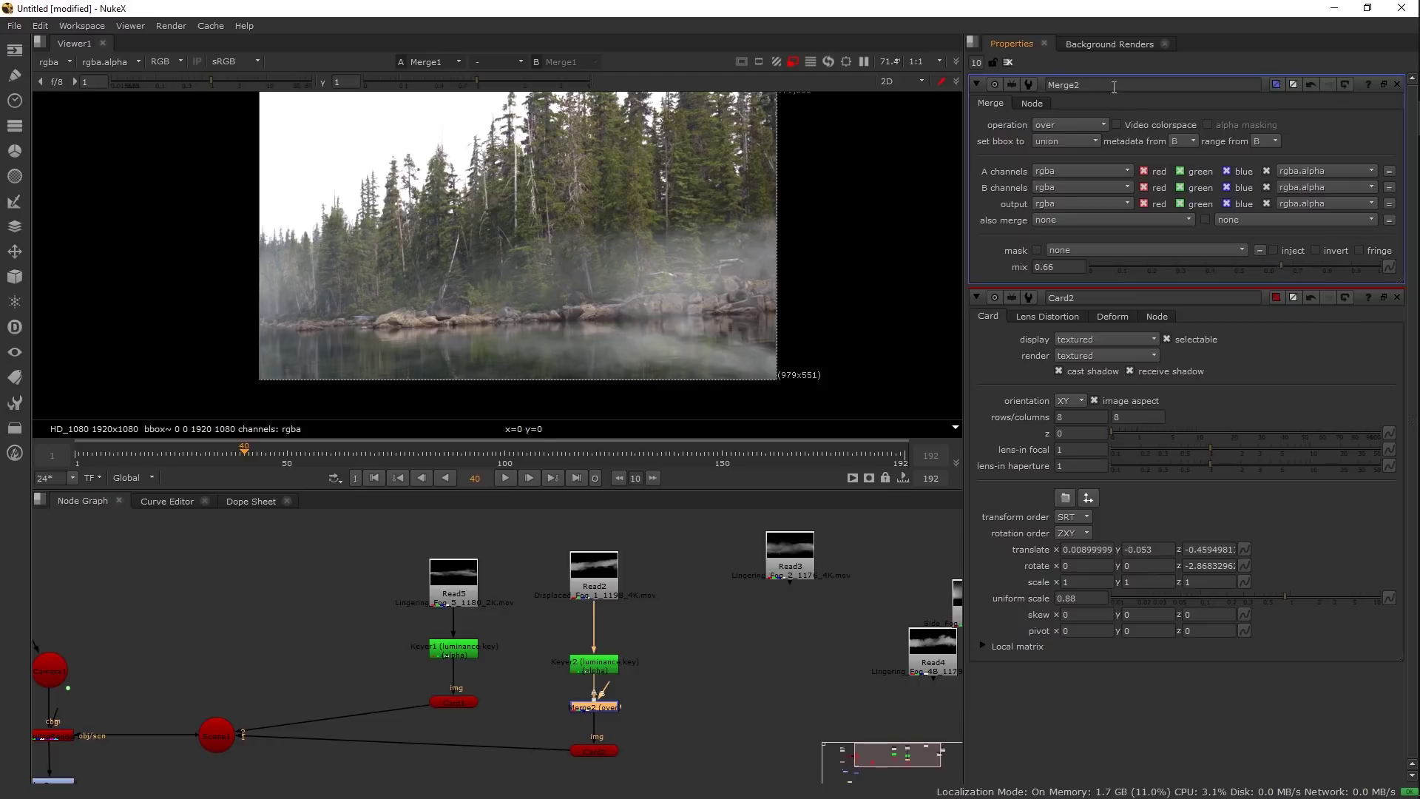
mouse_move(591, 710)
left_mouse_down()
mouse_move(657, 696)
mouse_move(590, 710)
left_mouse_up()
scroll(654, 651, "down", 3)
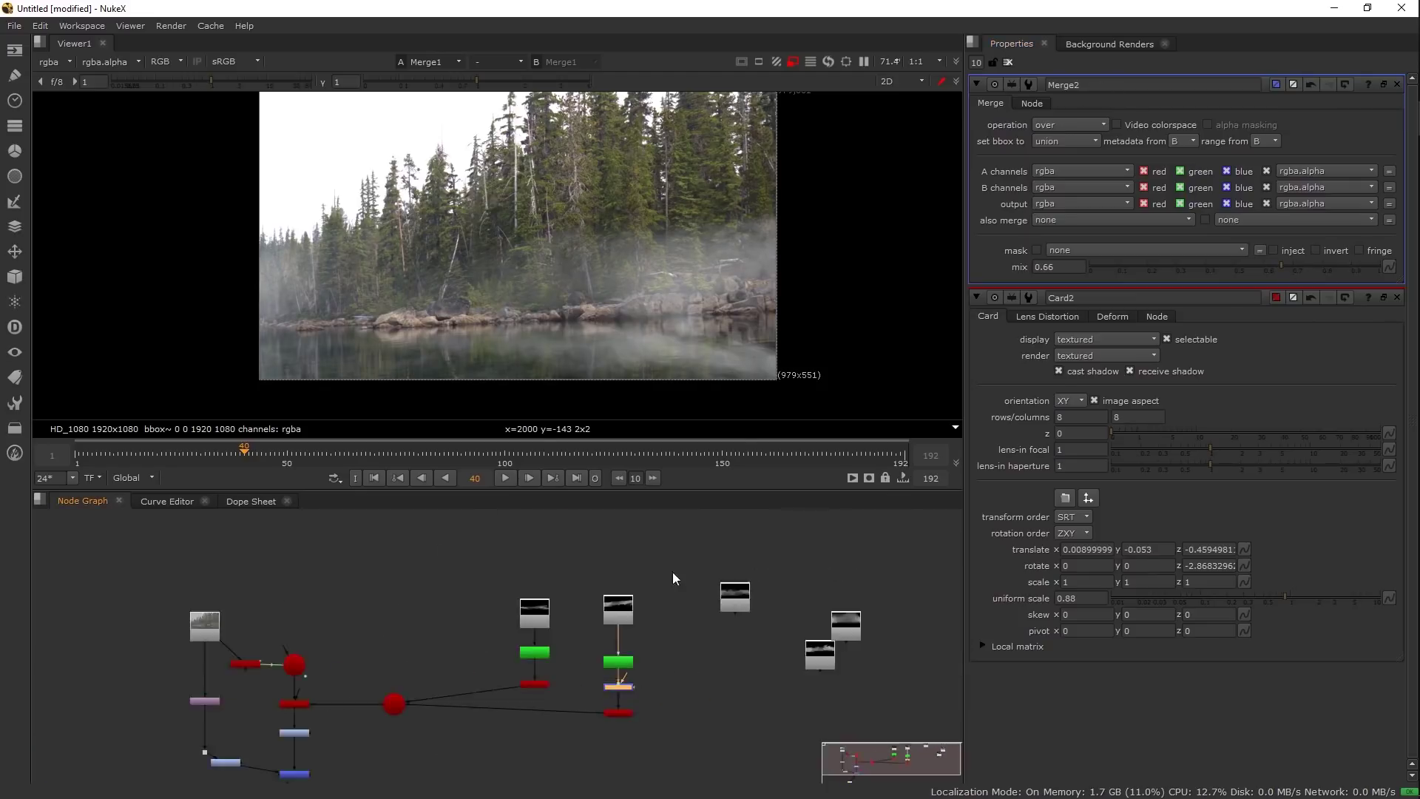
left_click(1008, 63)
scroll(549, 318, "down", 1)
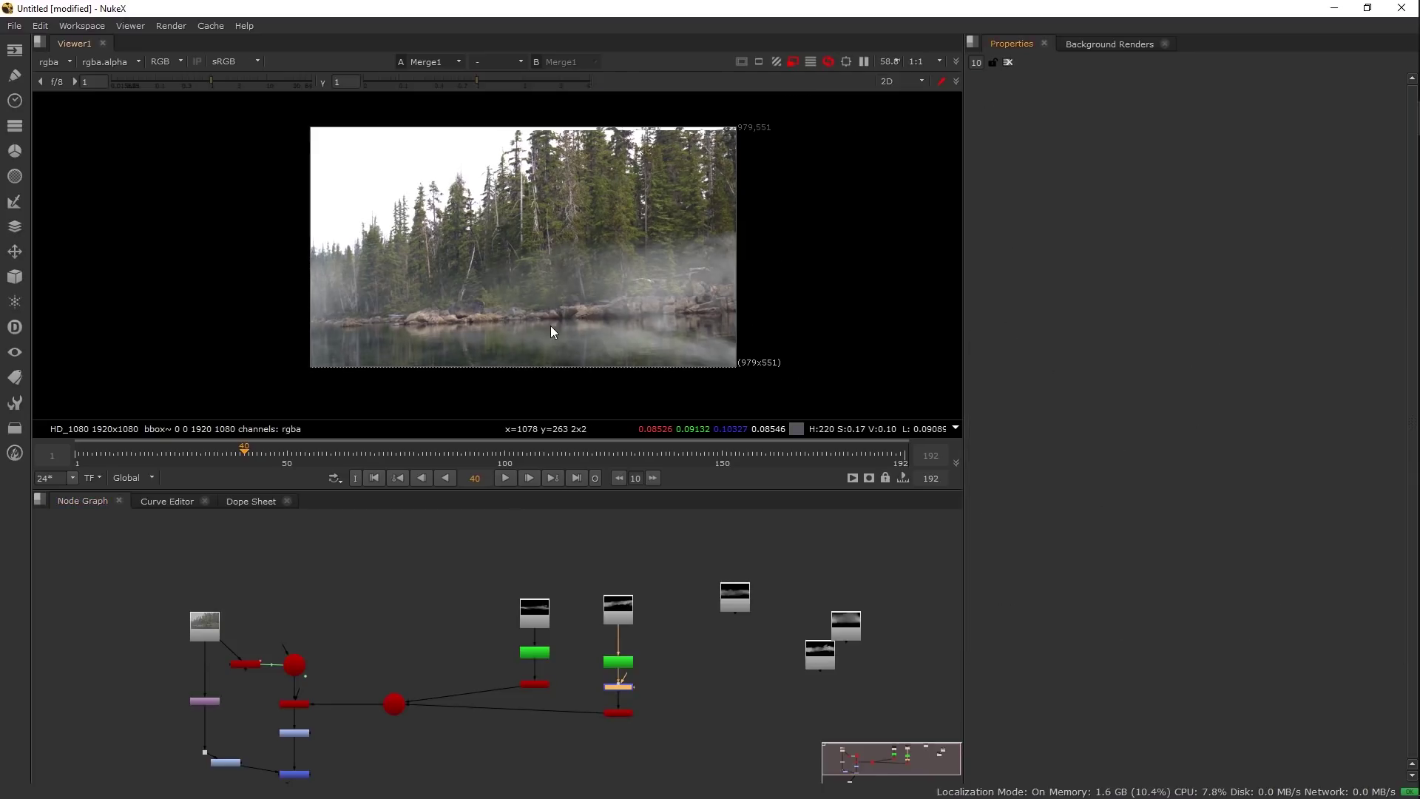
- Place the Read3 fog clip beside the second branch, paste a copied keyer and card beneath it, and connect the new card to the Scene node
scroll(596, 414, "down", 1)
left_click(732, 600)
left_click_drag(691, 624, 617, 611)
left_click_drag(512, 723, 483, 755)
scroll(578, 679, "up", 3)
left_click_drag(432, 571, 342, 670)
key("ctrl+c")
key("ctrl+v")
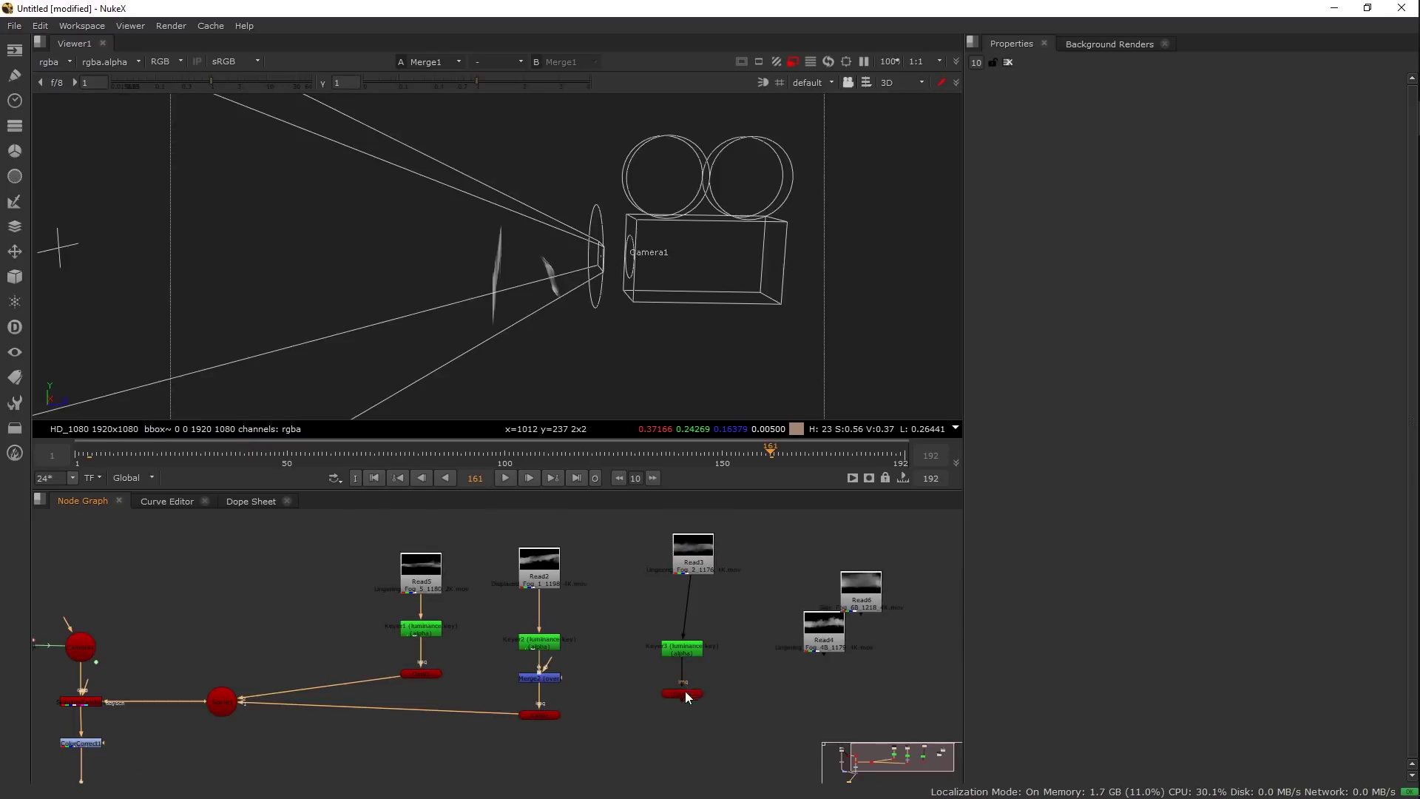
left_click_drag(685, 691, 210, 701)
- Reset the third card's X rotation to 0 and move it away from the camera to about Z -0.814
double_click(675, 695)
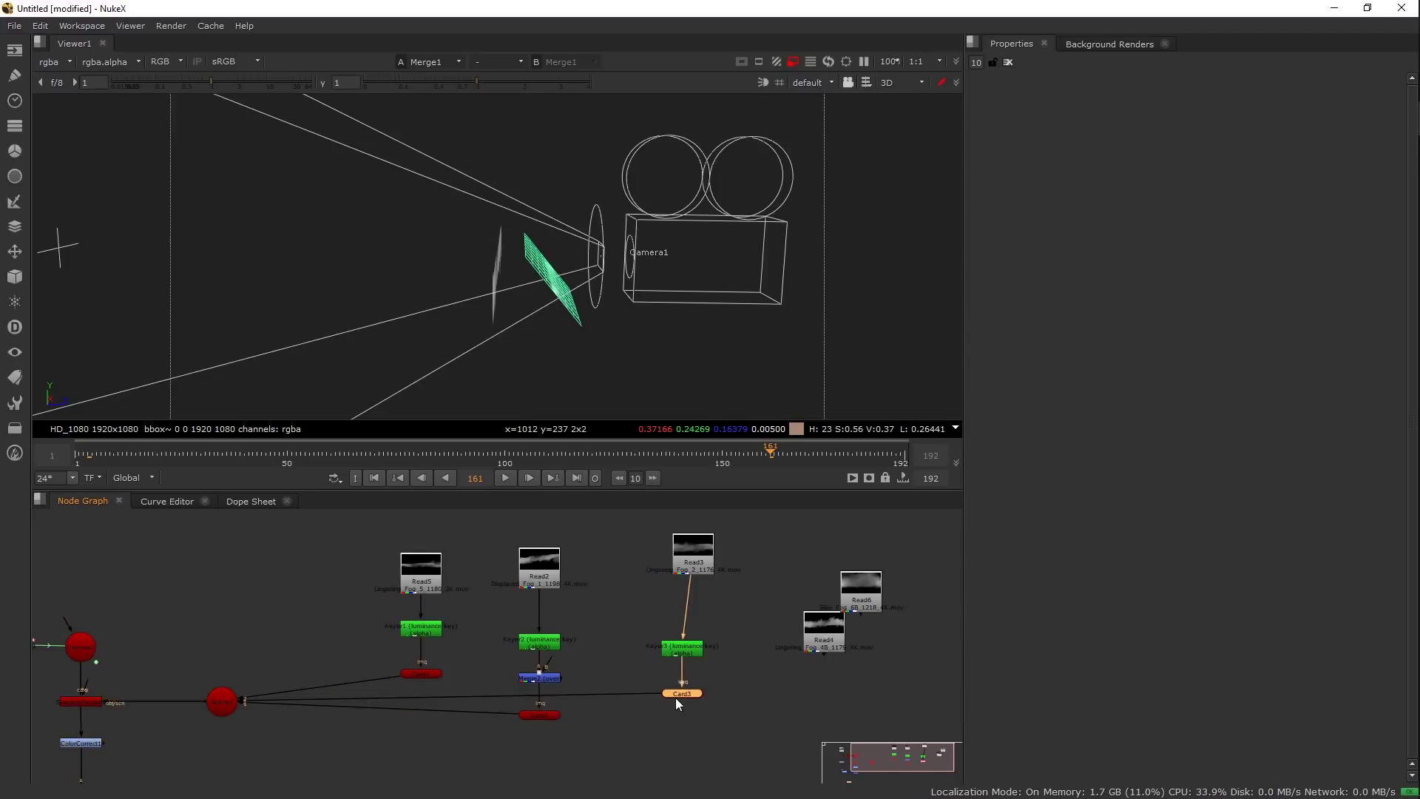
left_click_drag(605, 318, 593, 291)
double_click(1107, 353)
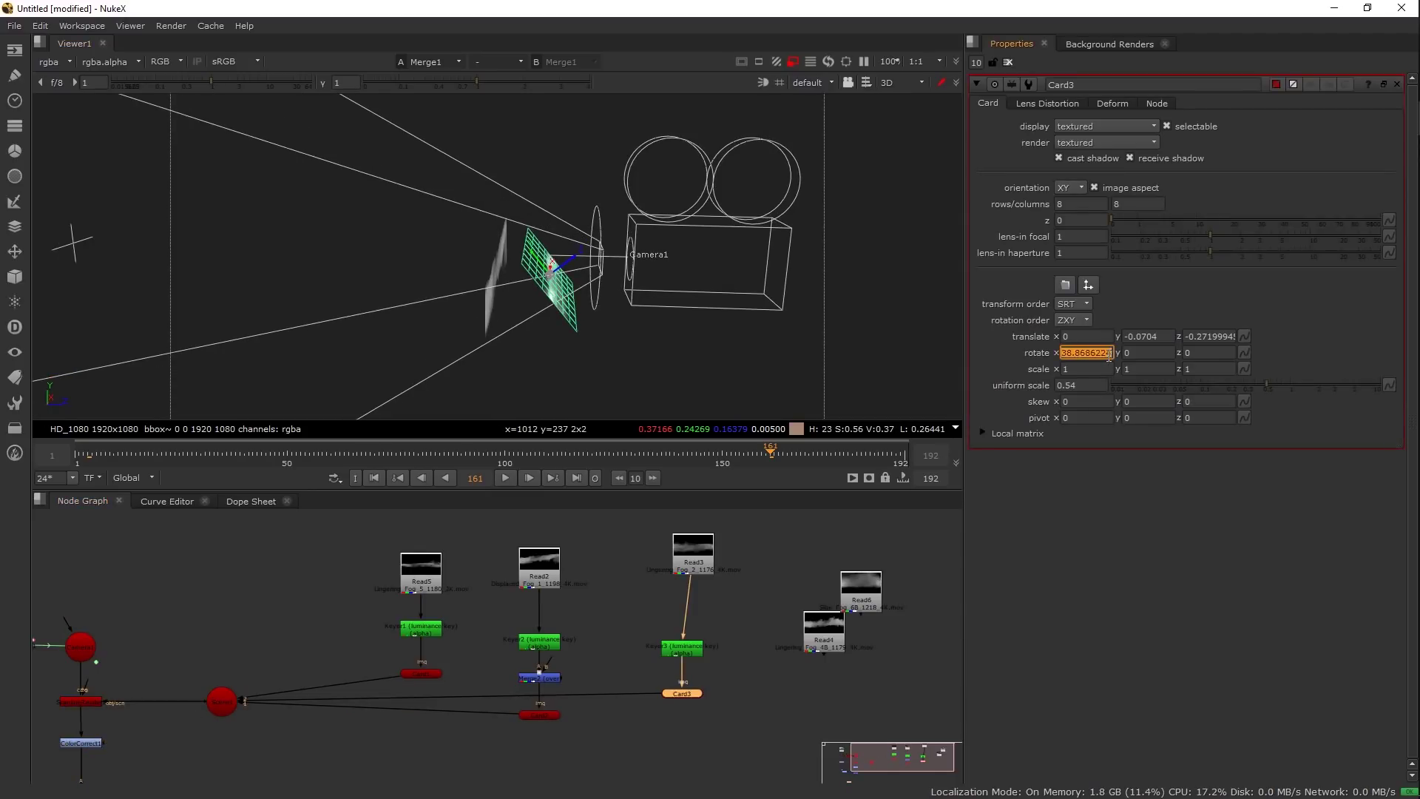
type("0")
key("Return")
left_click_drag(572, 274, 446, 322)
- Enlarge the third card to a uniform scale of 1.6, checking its coverage in the 2D view
left_click_drag(1265, 384, 1291, 384)
left_click_drag(724, 185, 592, 222)
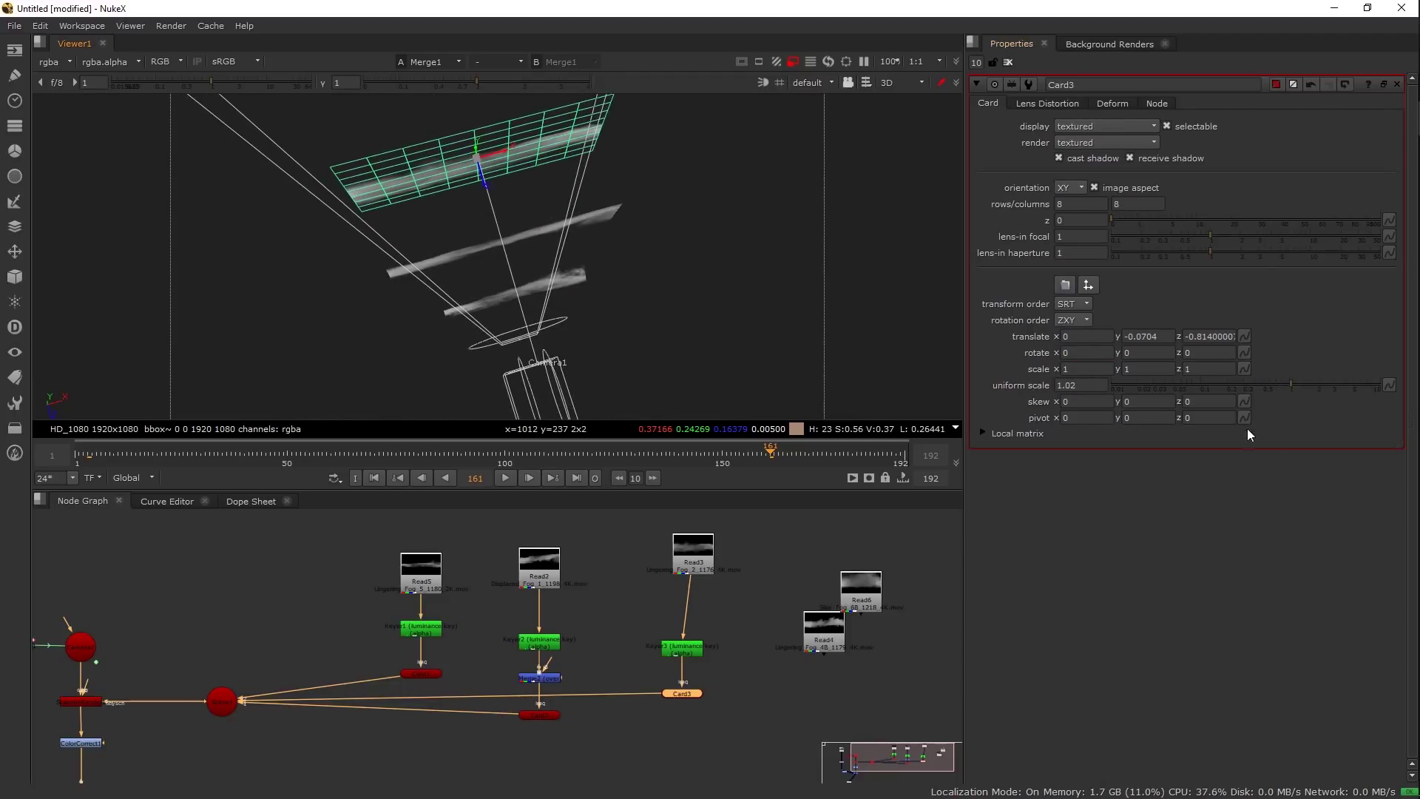
left_click_drag(1291, 383, 1302, 383)
key("Tab")
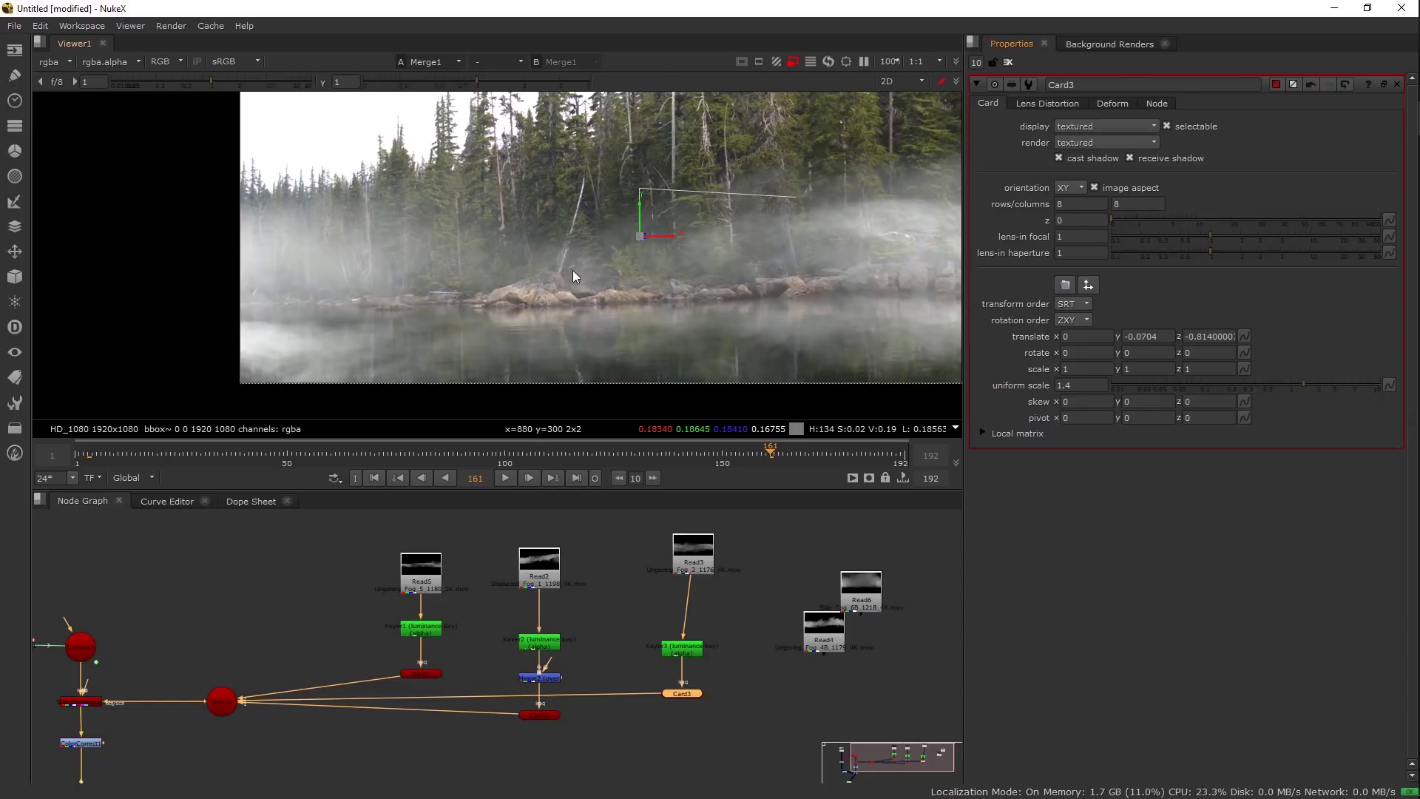
key("Tab")
left_click_drag(561, 317, 513, 228)
left_click_drag(1303, 385, 1308, 384)
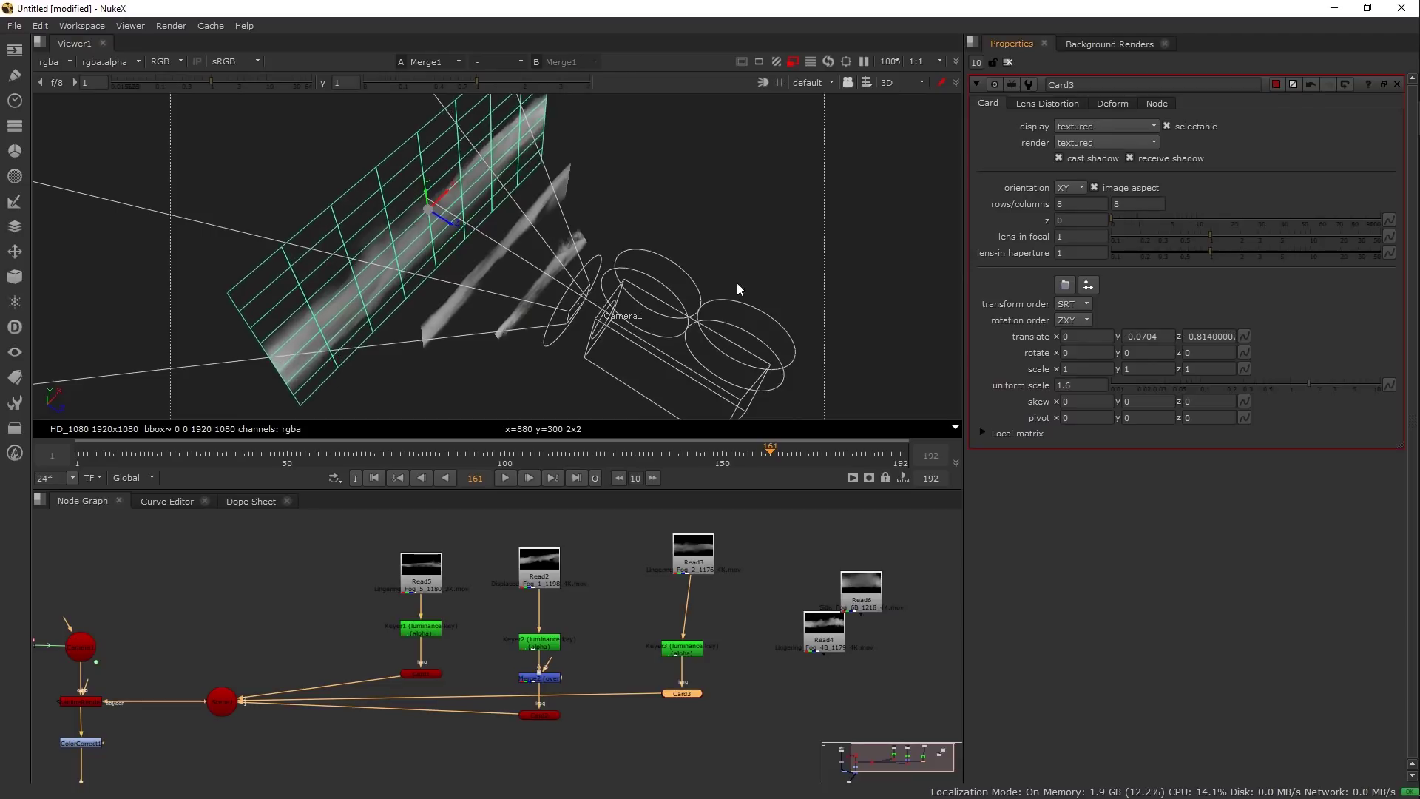
- Scrub from the start of the shot to frame 191, then toggle the third card off and on in 2D to compare
left_click(97, 457)
left_click_drag(95, 453, 77, 456)
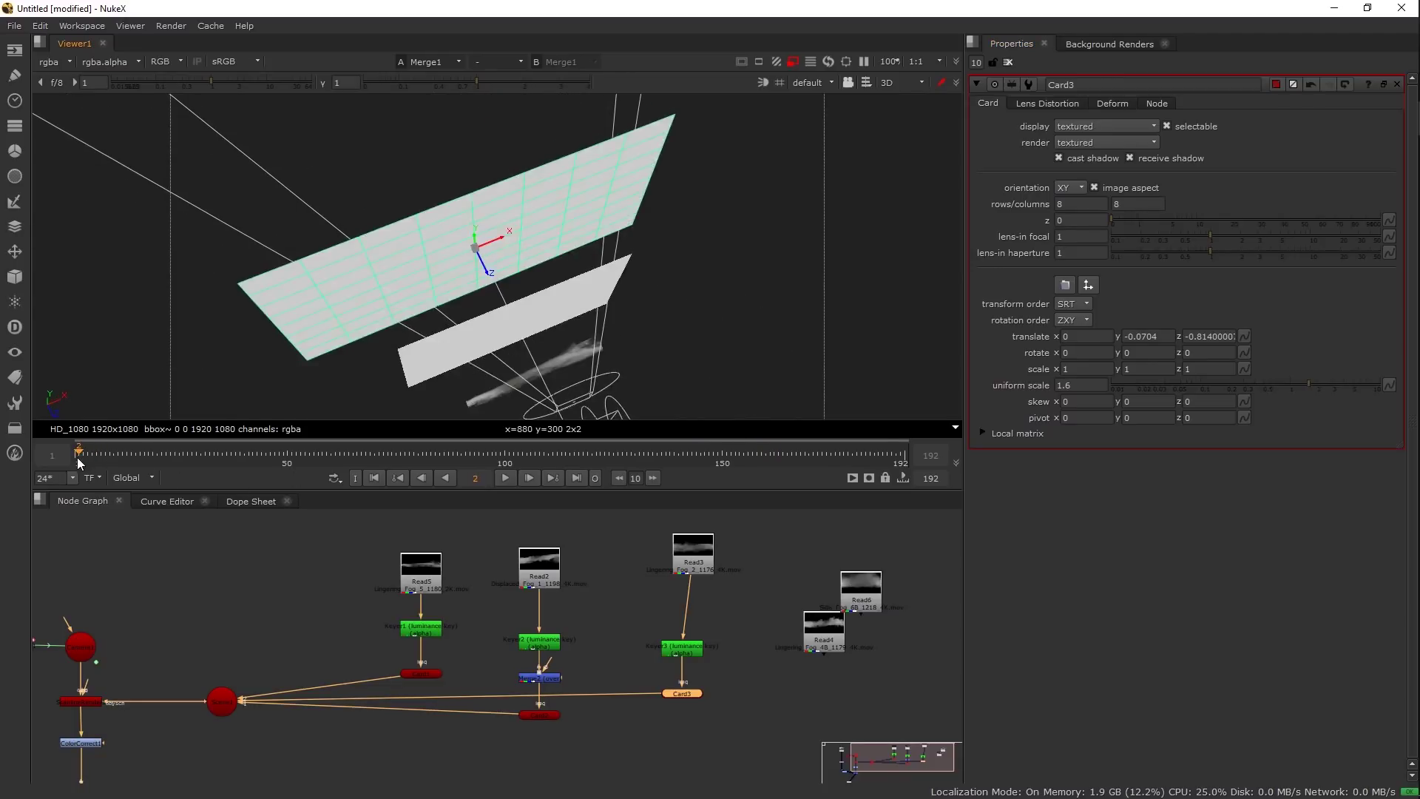
left_click_drag(728, 455, 896, 459)
key("Tab")
left_click_drag(584, 266, 582, 239)
key("d")
key("d")
key("d")
key("d")
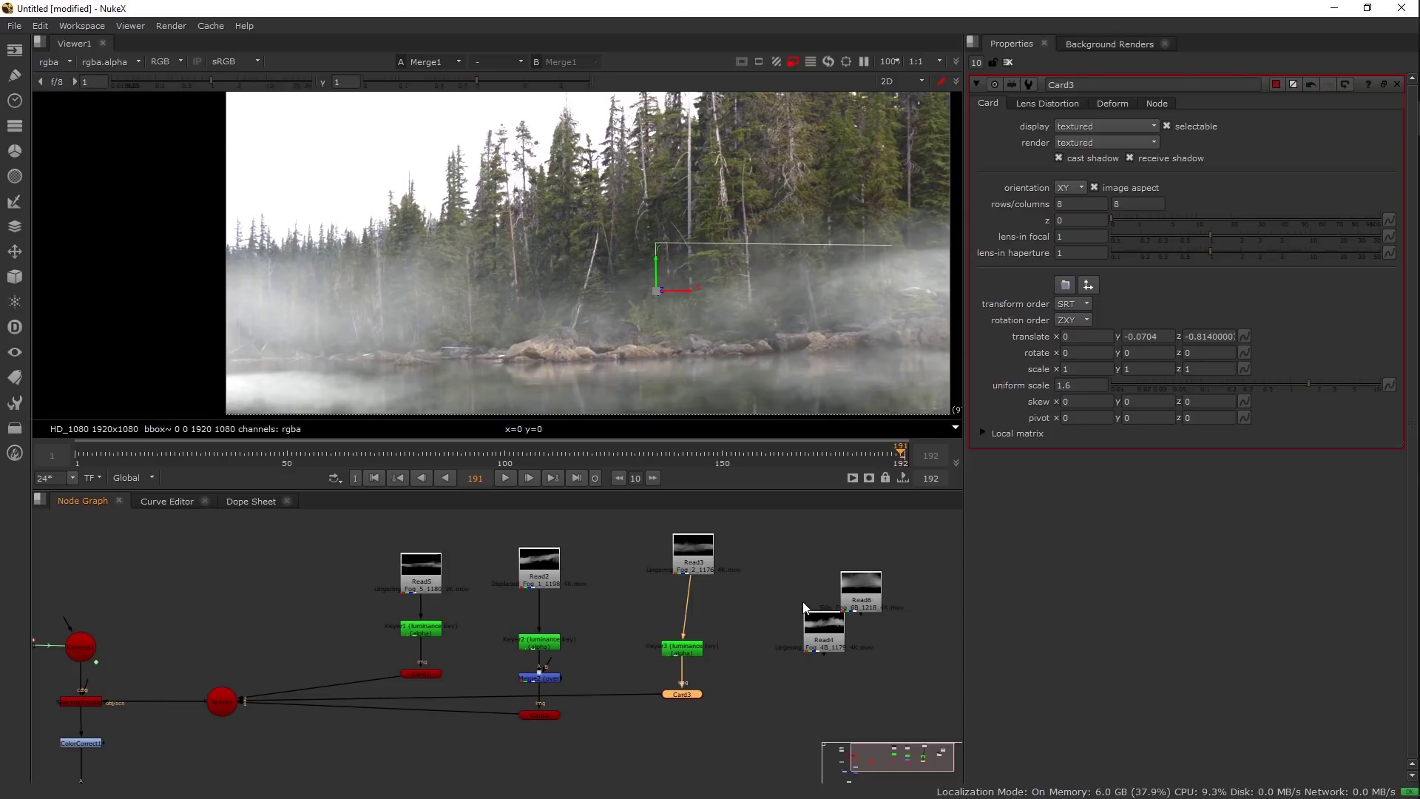
- Close all property panels and insert a Merge node between the third fog branch's keyer and card
double_click(652, 654)
left_click(673, 675)
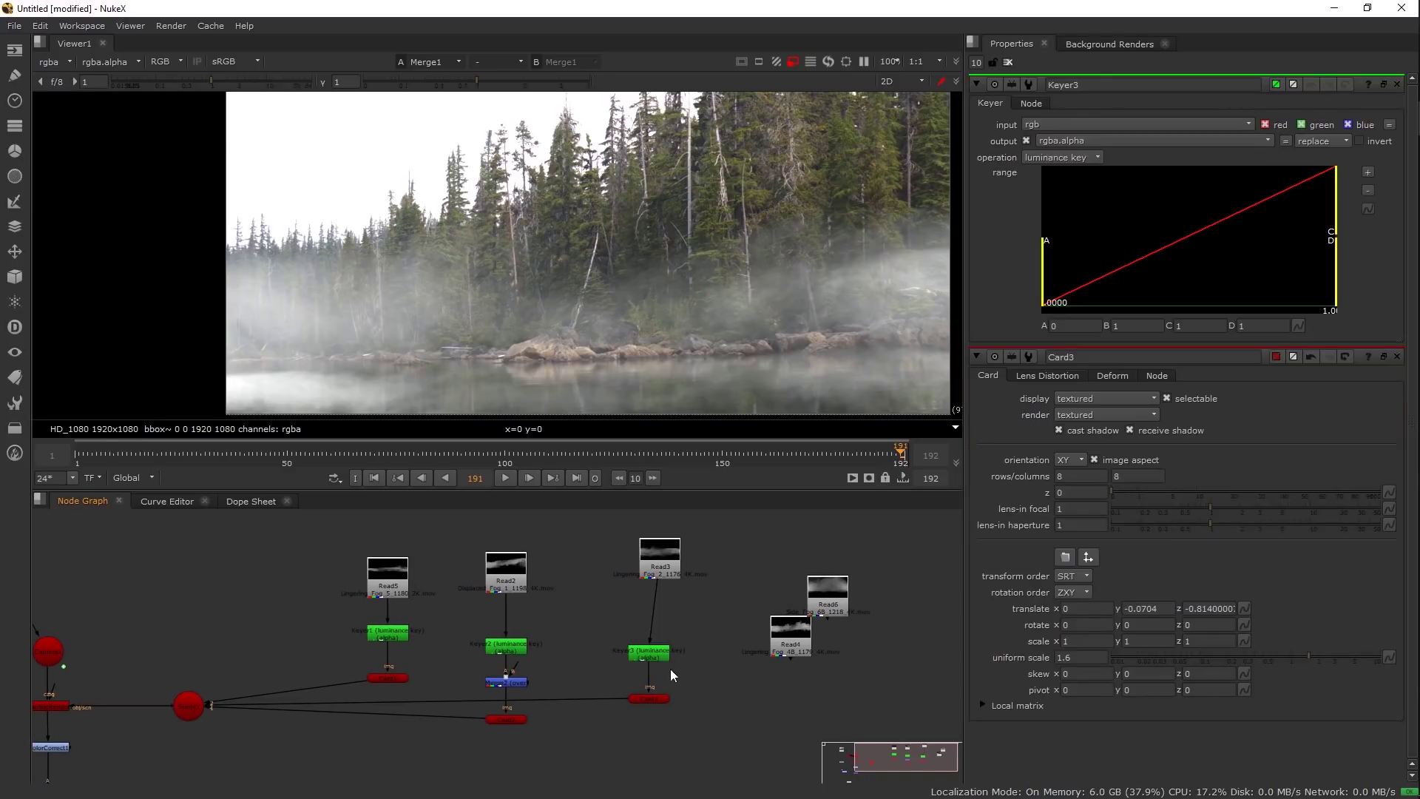
left_click(1009, 63)
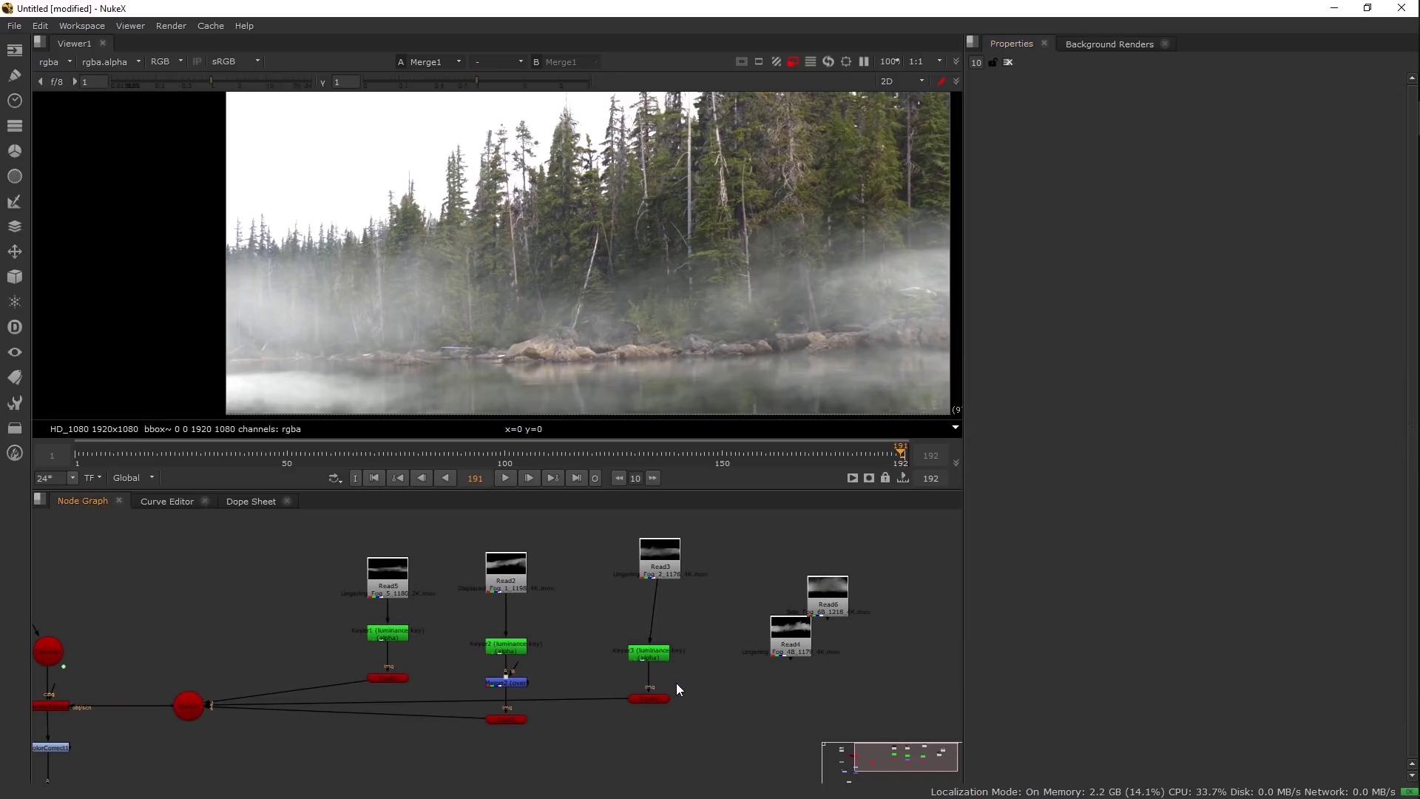
key("m")
left_click_drag(655, 653, 655, 626)
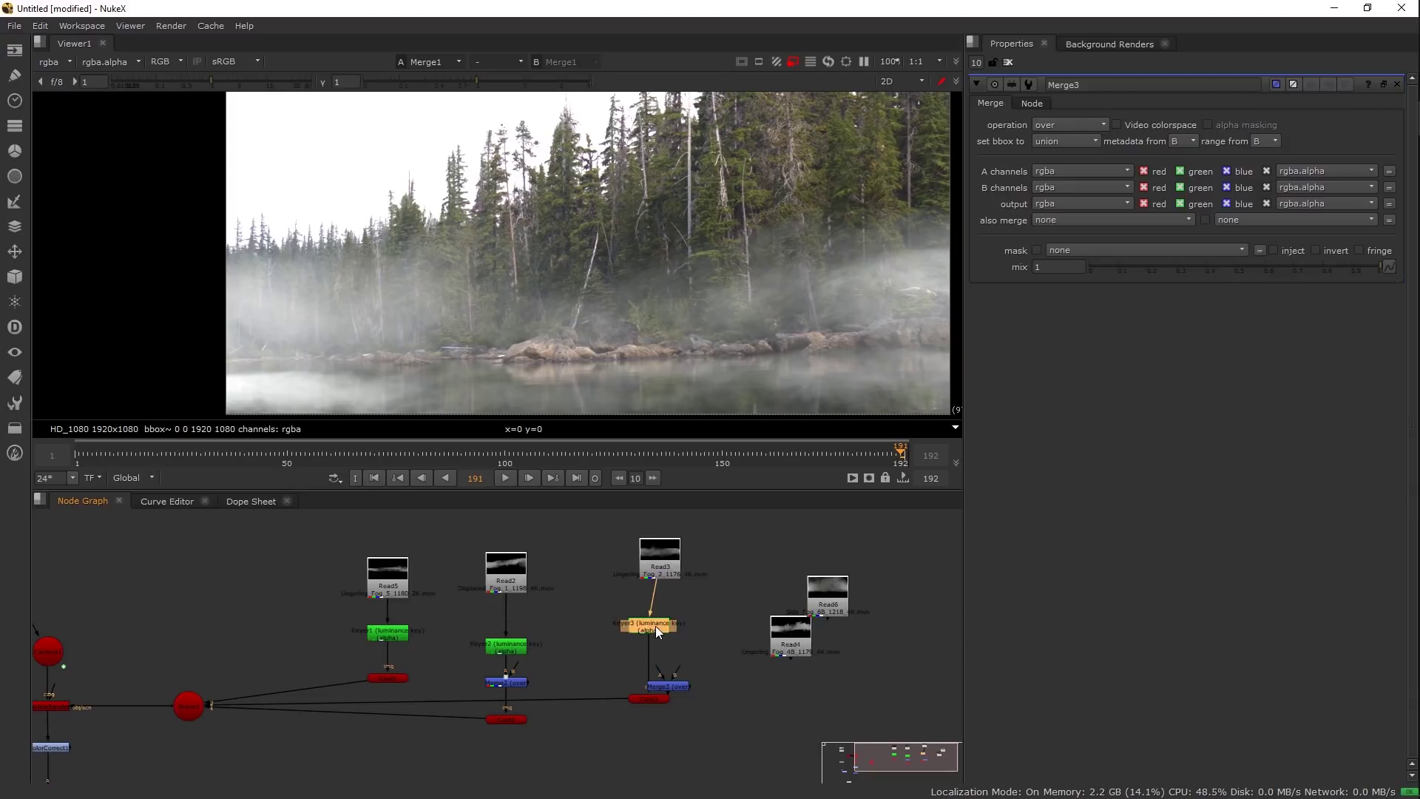
left_click_drag(671, 685, 659, 671)
scroll(556, 322, "up", 1)
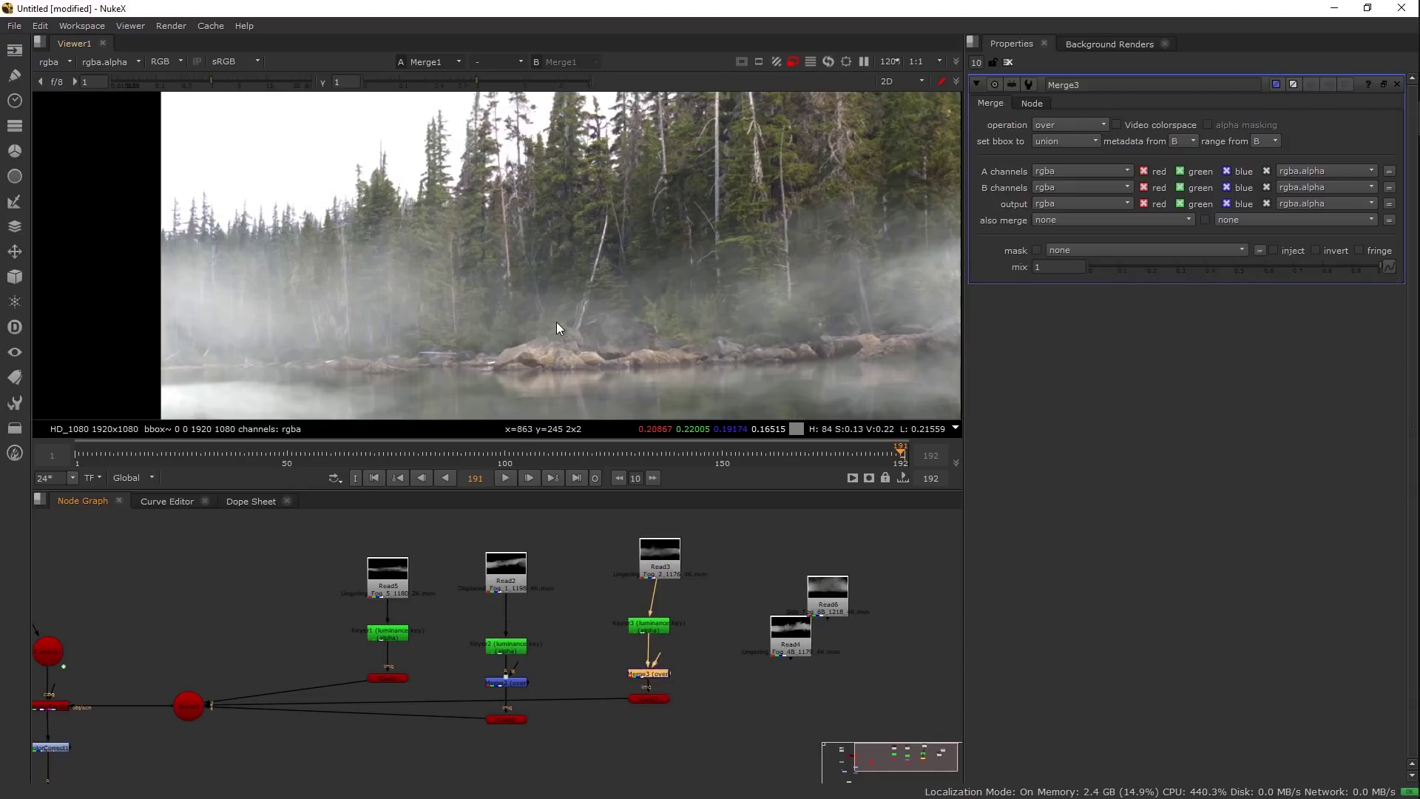
- Set the third branch's Merge mix to 0.32 and compare the fog cards in the 2D and 3D views
left_click(1226, 267)
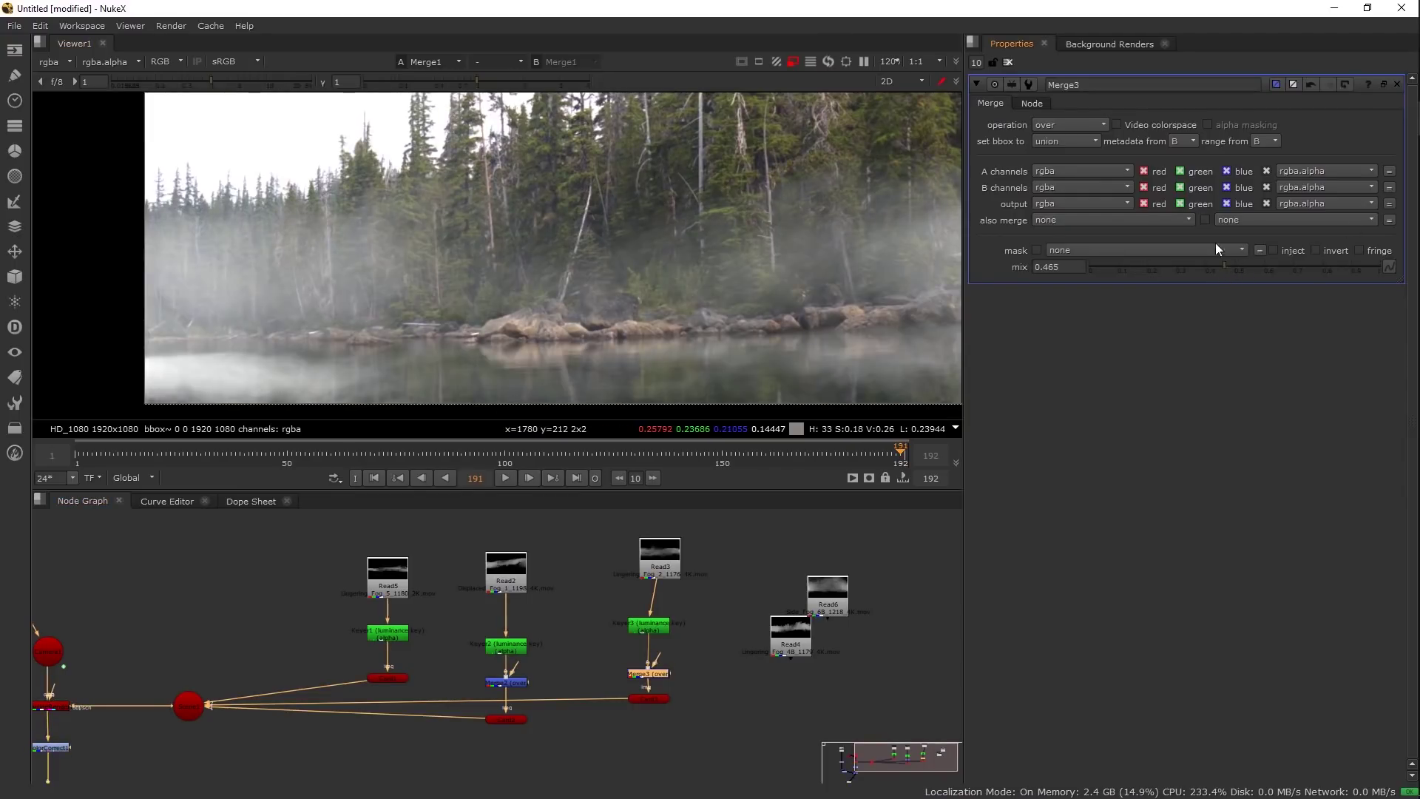
left_click(1201, 268)
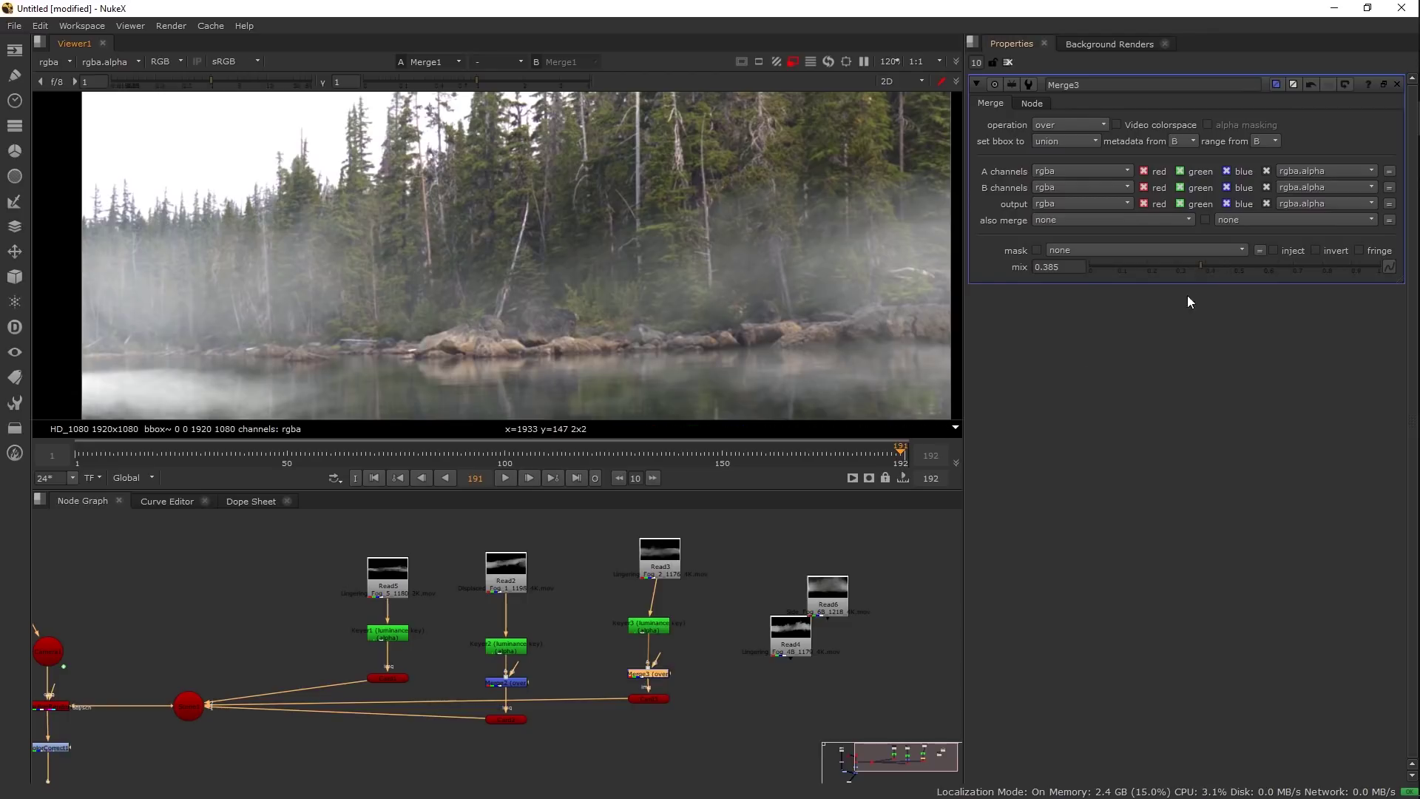
left_click_drag(1196, 264, 1191, 272)
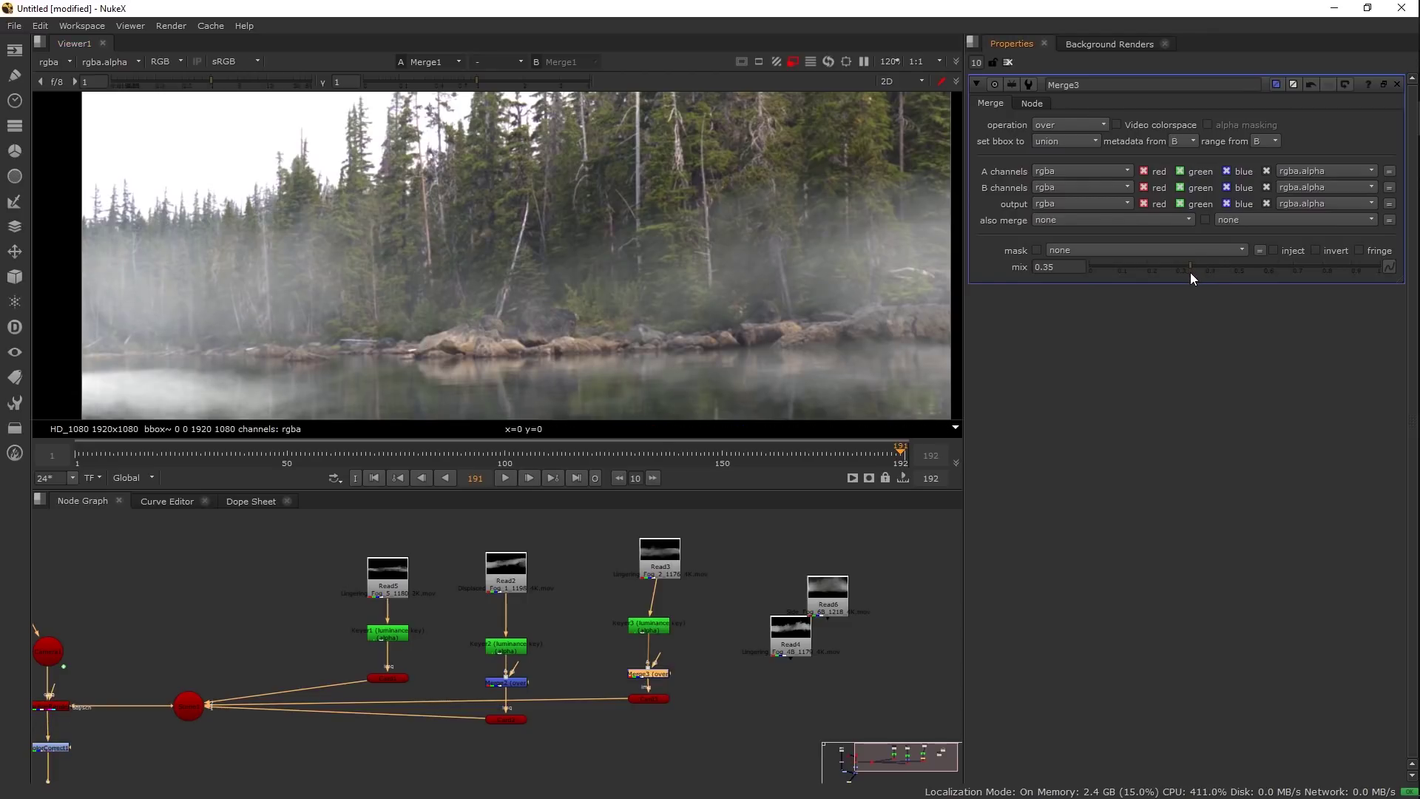
scroll(585, 298, "down", 2)
left_click_drag(1179, 269, 1181, 263)
key("Tab")
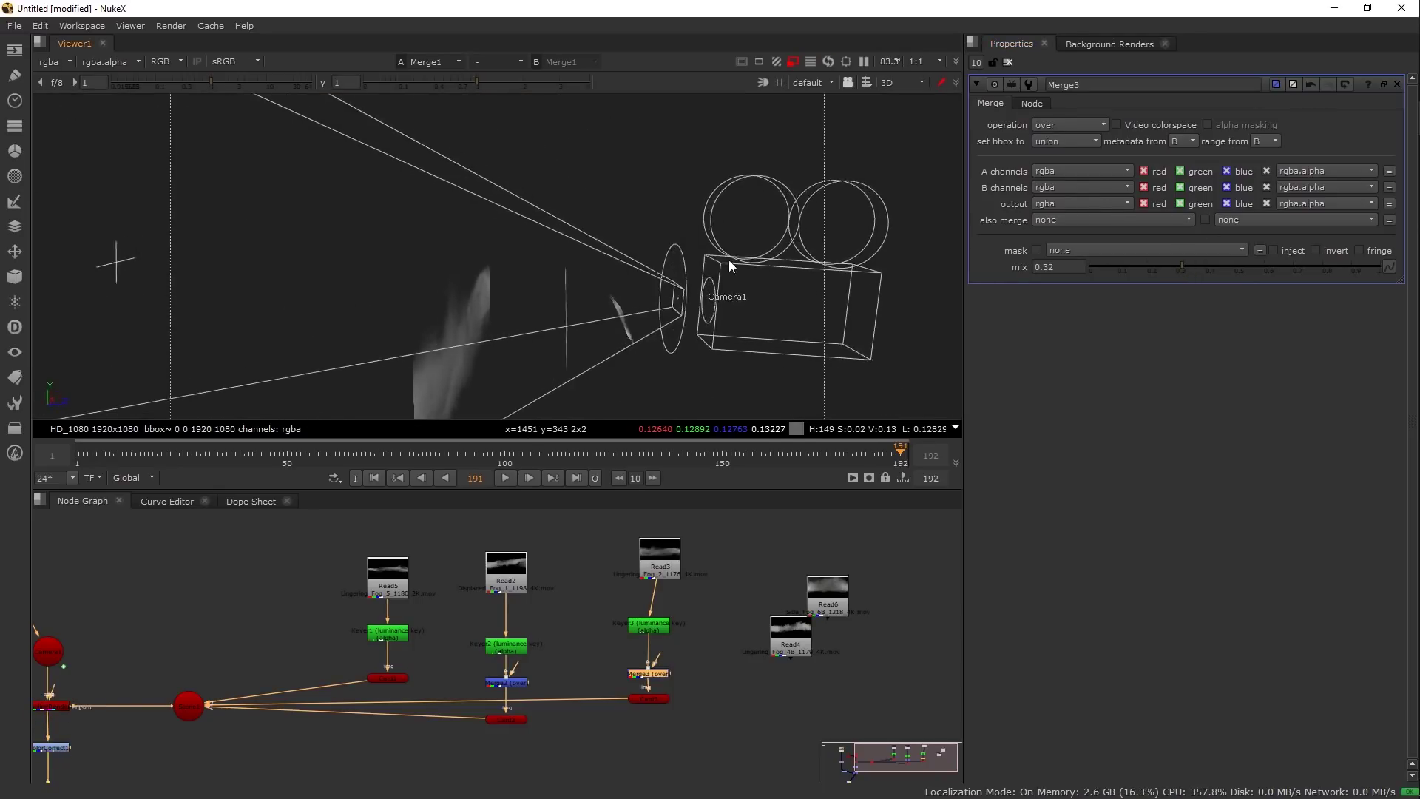
key("Tab")
key("Tab")
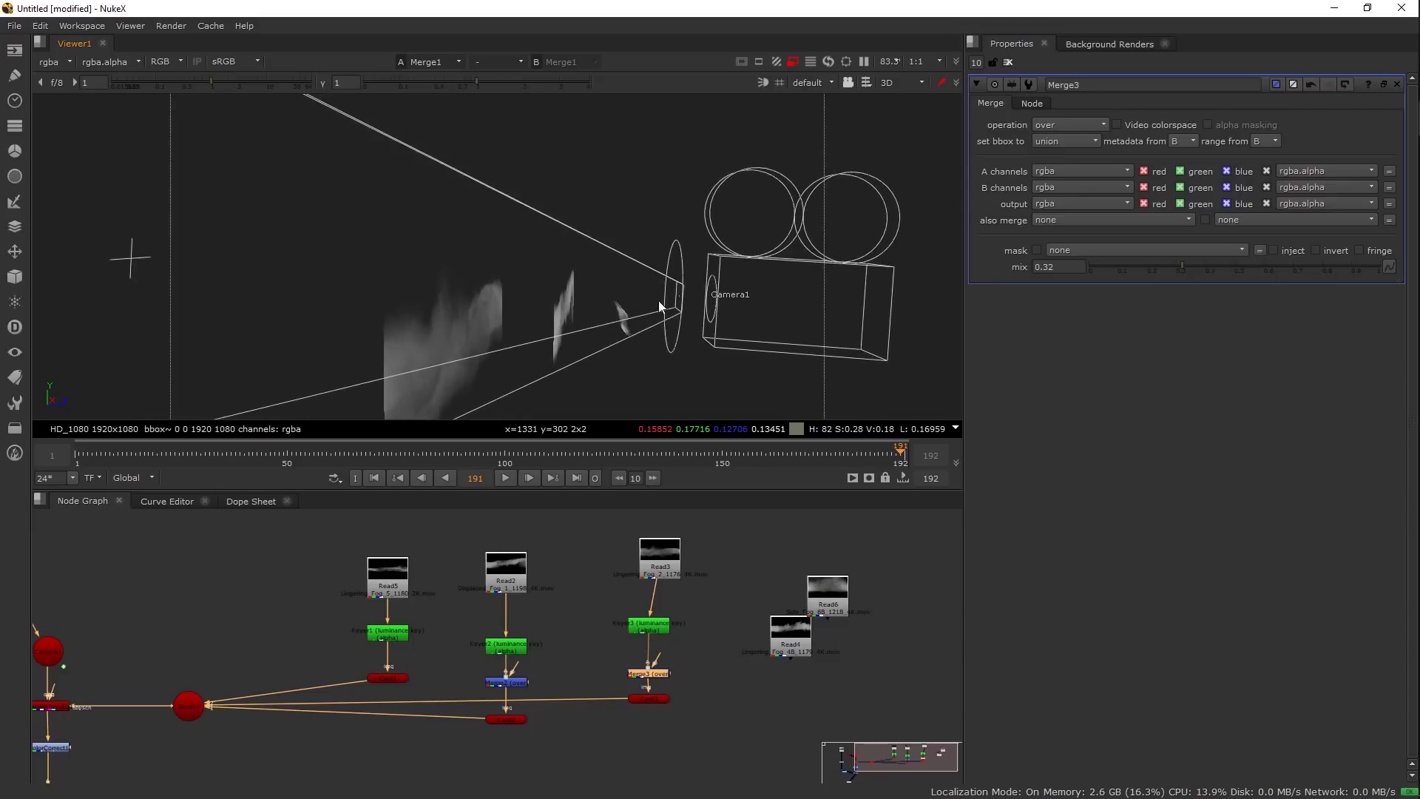
left_click(525, 301)
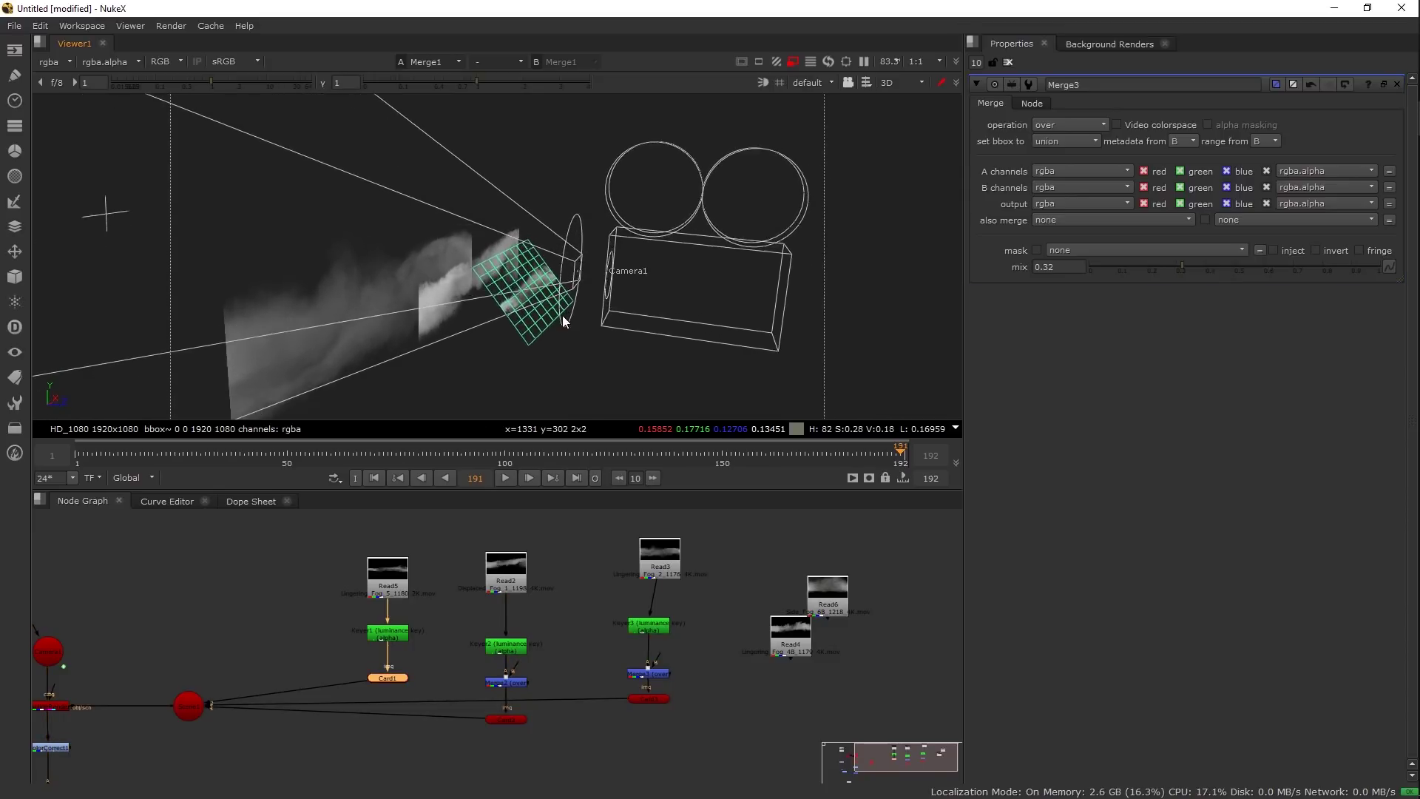
- View the Read4 fog clip, duplicate it, and place one copy beside the third fog branch
left_click_drag(791, 630, 758, 607)
left_click_drag(843, 592, 956, 580)
left_click_drag(766, 610, 916, 656)
key("1")
key("f")
key("ctrl+c")
key("ctrl+v")
left_click_drag(822, 594, 755, 597)
- Paste copies of the third branch's keyer, Merge and card beneath the Read4 clip, and connect the new card to the Scene node
left_click_drag(619, 655, 676, 650)
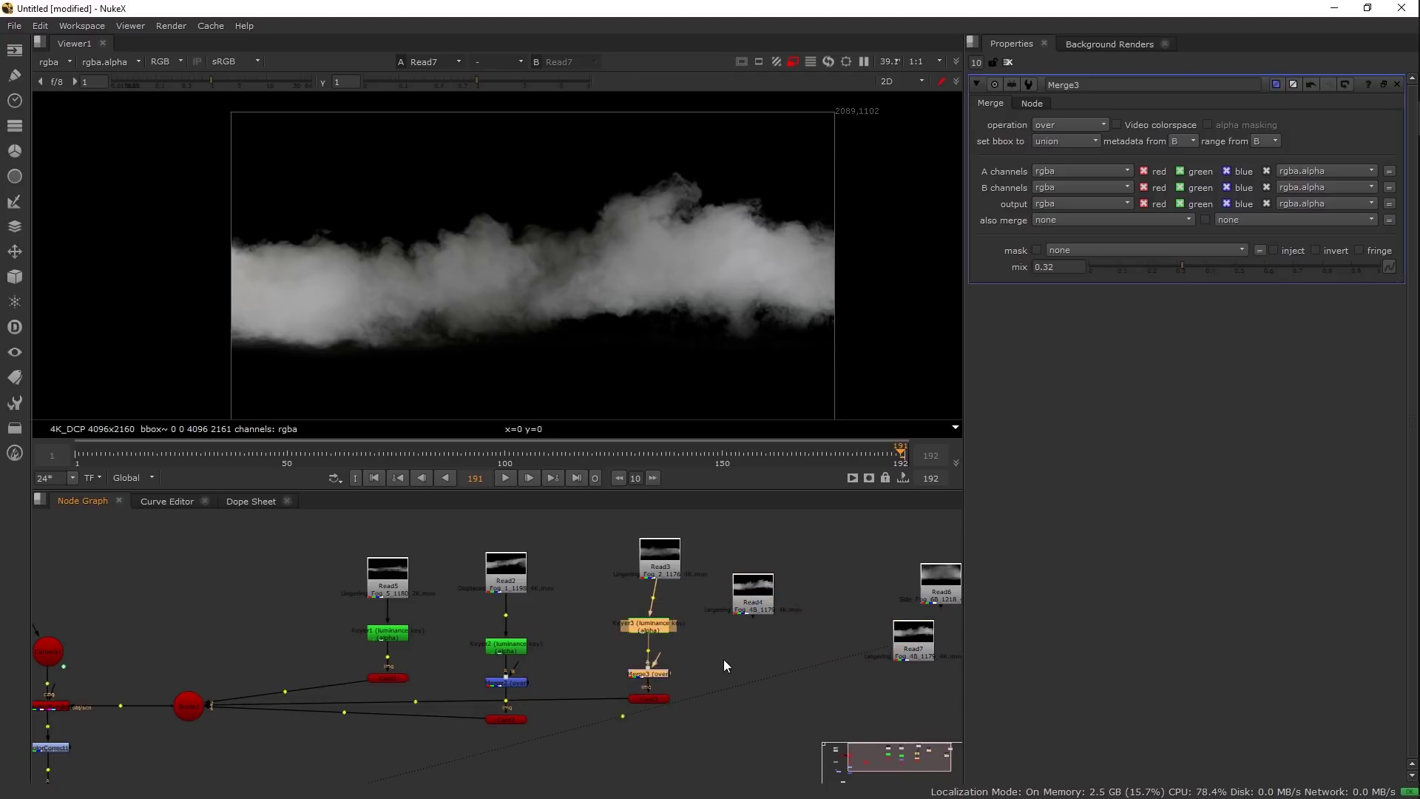
key("ctrl+v")
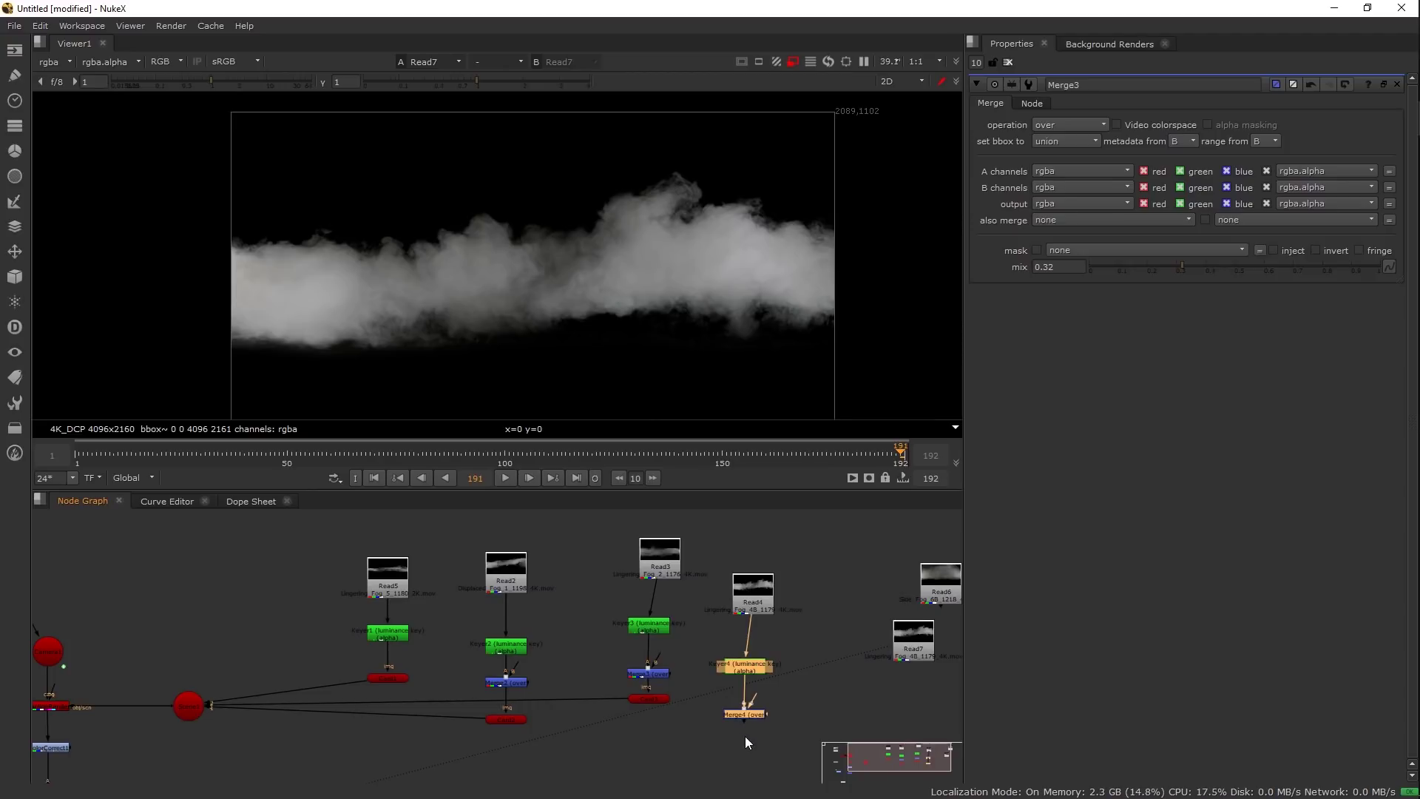
left_click(660, 700)
key("ctrl+c")
left_click(710, 731)
key("ctrl+v")
left_click_drag(704, 721, 197, 706)
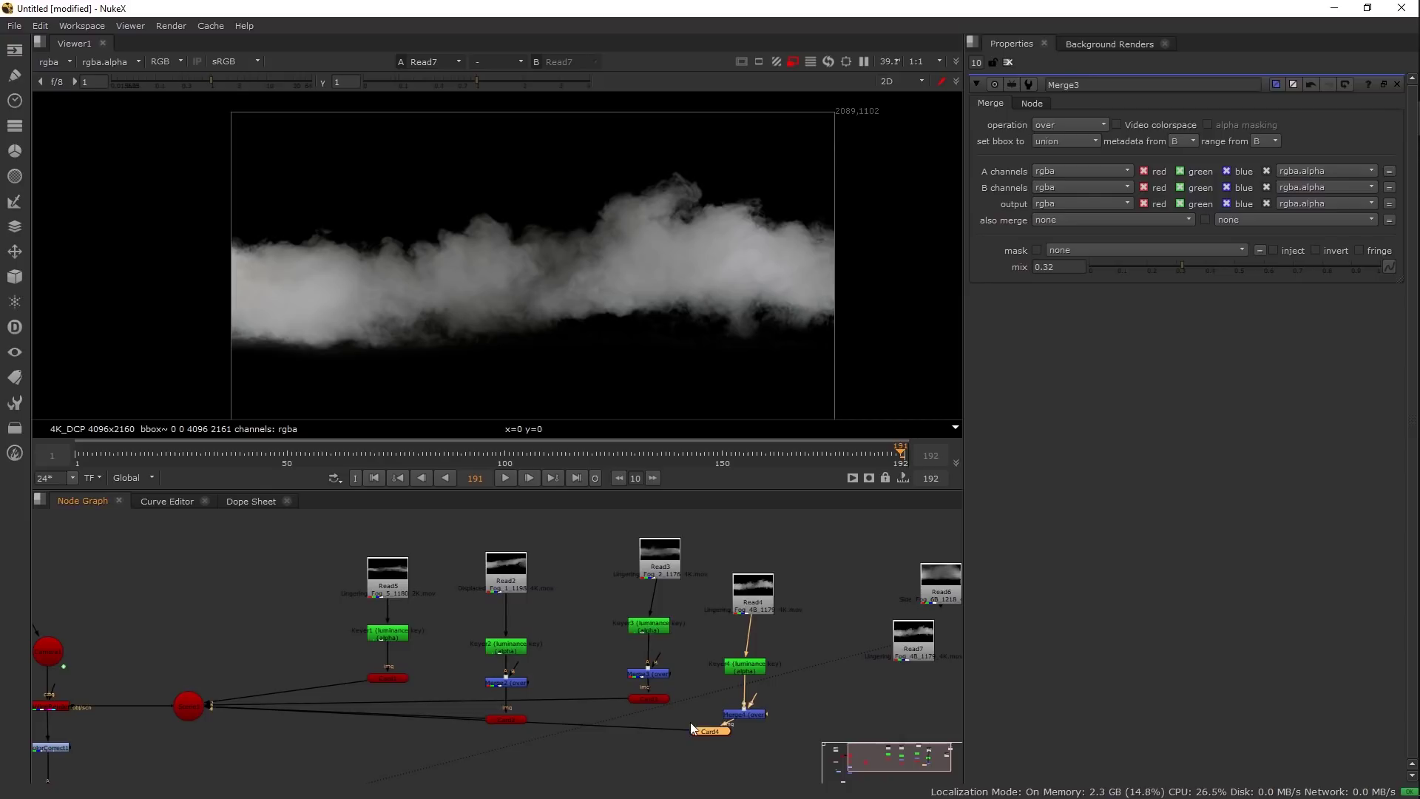
- Move the whole fourth fog branch between the Scene node and the first fog branch, and align its clip above the keyer
left_click_drag(806, 567, 639, 751)
left_click_drag(718, 730, 296, 651)
left_click(313, 675)
left_click_drag(338, 551, 408, 592)
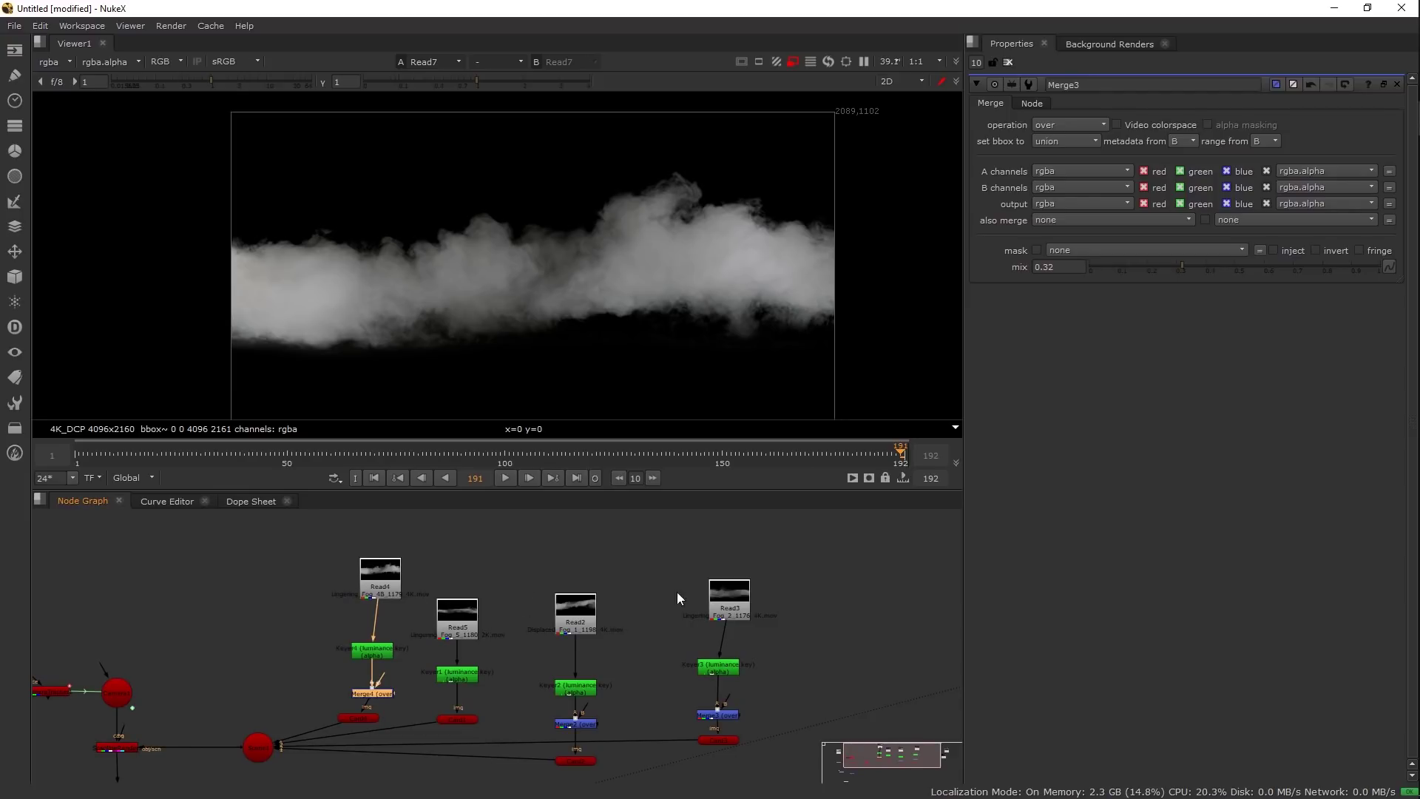
left_click_drag(701, 613, 702, 610)
- Open the fourth card's properties and show the ScanlineRender output in the viewer, switching to its 3D view
double_click(349, 715)
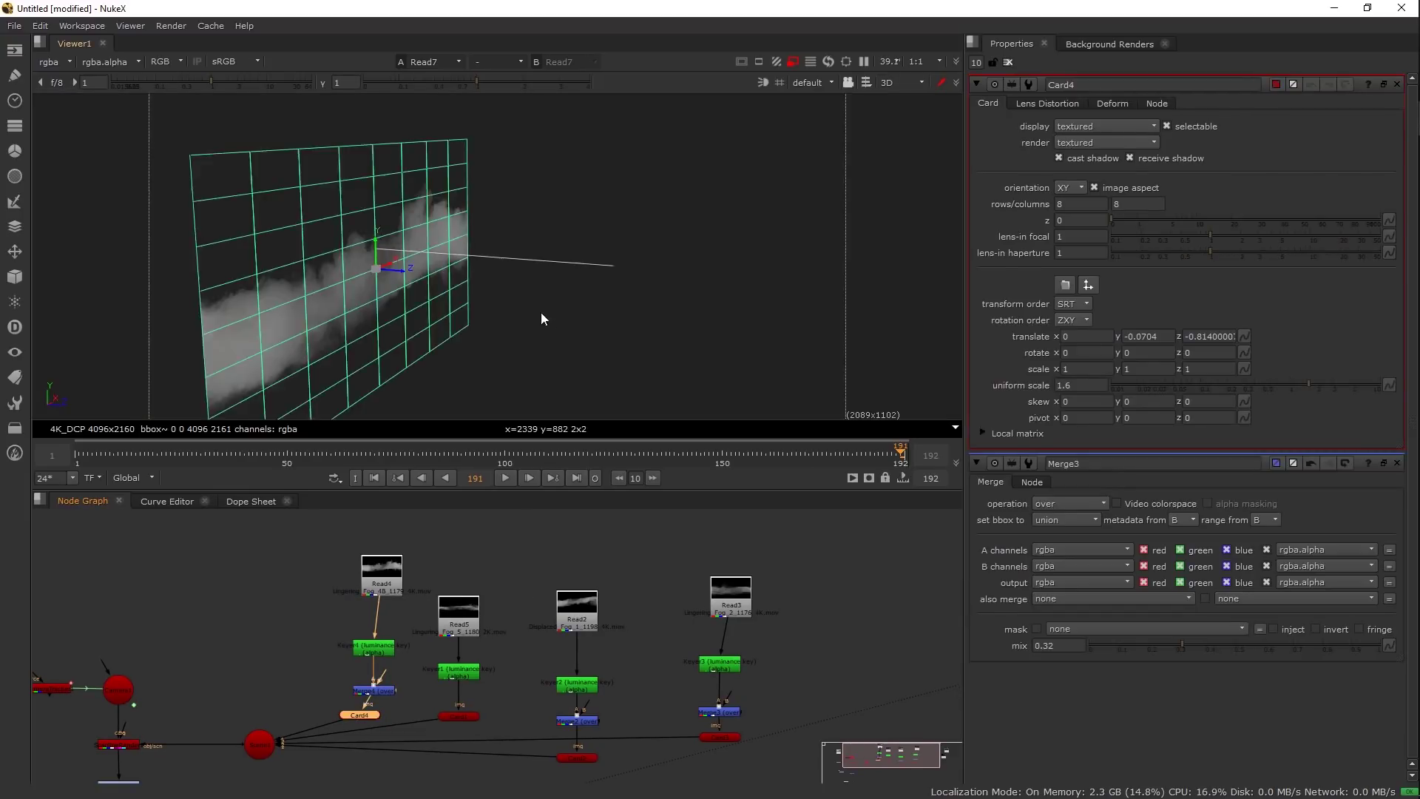
scroll(542, 311, "down", 4)
left_click_drag(175, 717, 443, 636)
left_click(444, 641)
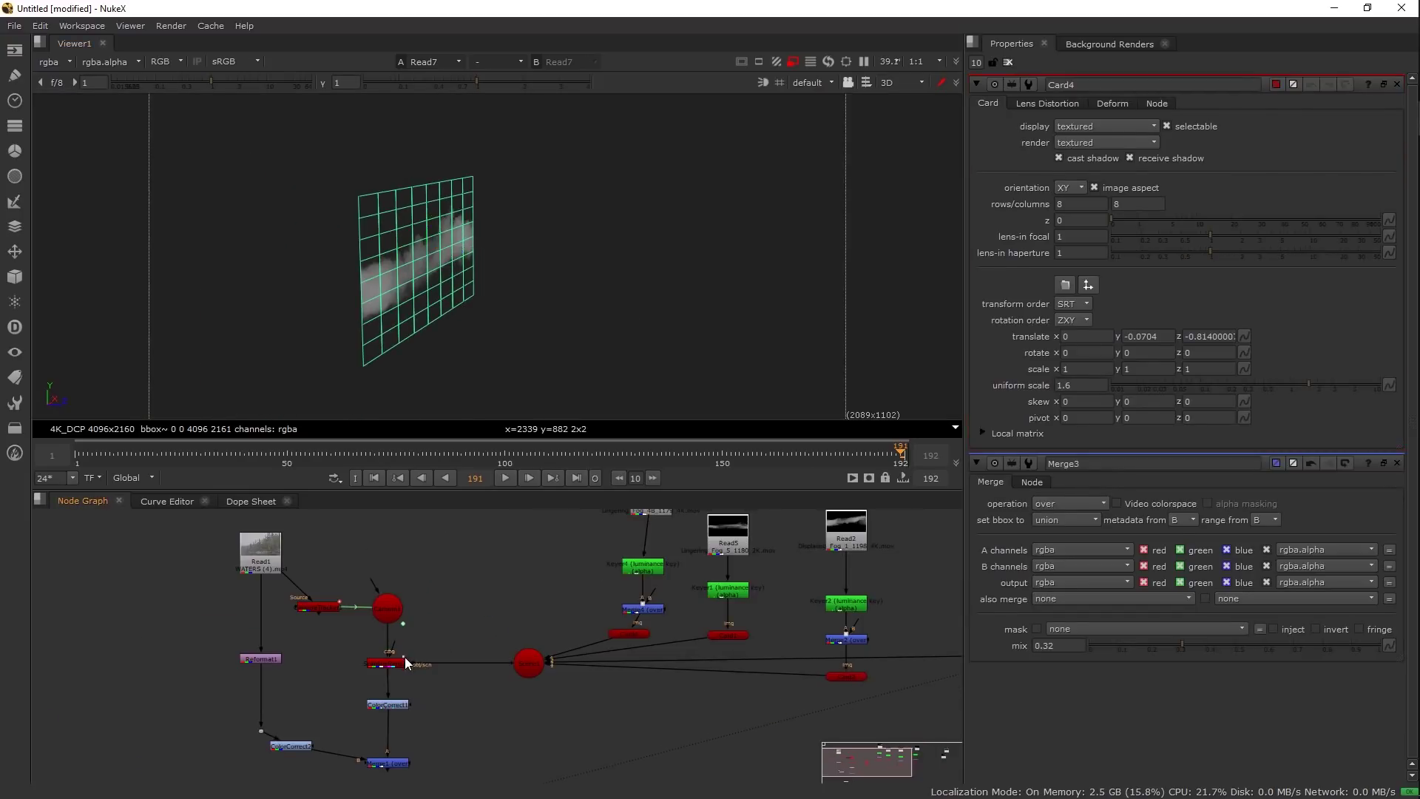
key("Tab")
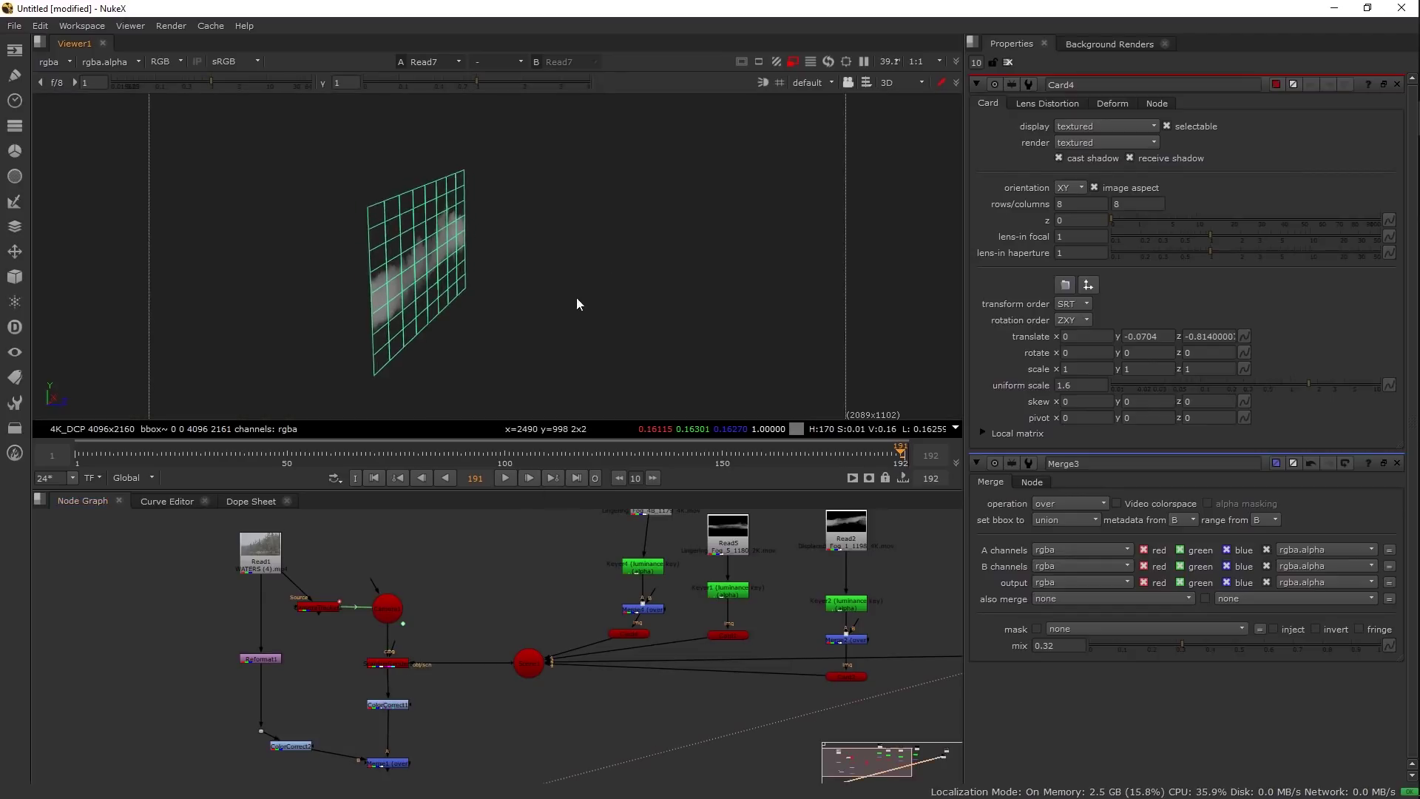
left_click(388, 662)
key("1")
key("Tab")
key("Tab")
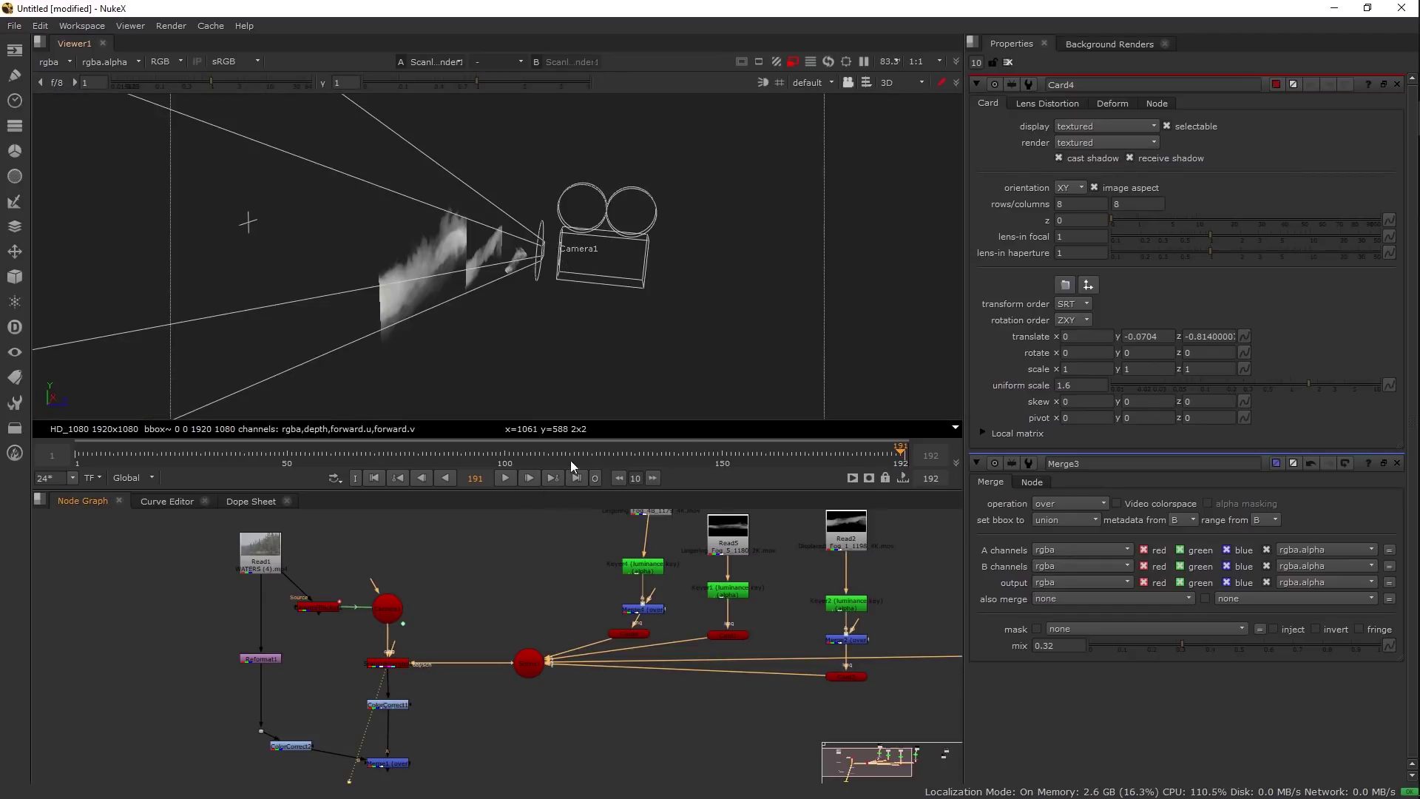
- Move the fourth card in front of the other fog cards, close to the camera, at about Z -0.159
left_click_drag(675, 631, 582, 668)
left_click(548, 671)
left_click_drag(457, 259, 543, 248)
scroll(573, 262, "up", 3)
left_click_drag(515, 235, 536, 280)
scroll(610, 286, "up", 3)
left_click_drag(527, 281, 546, 298)
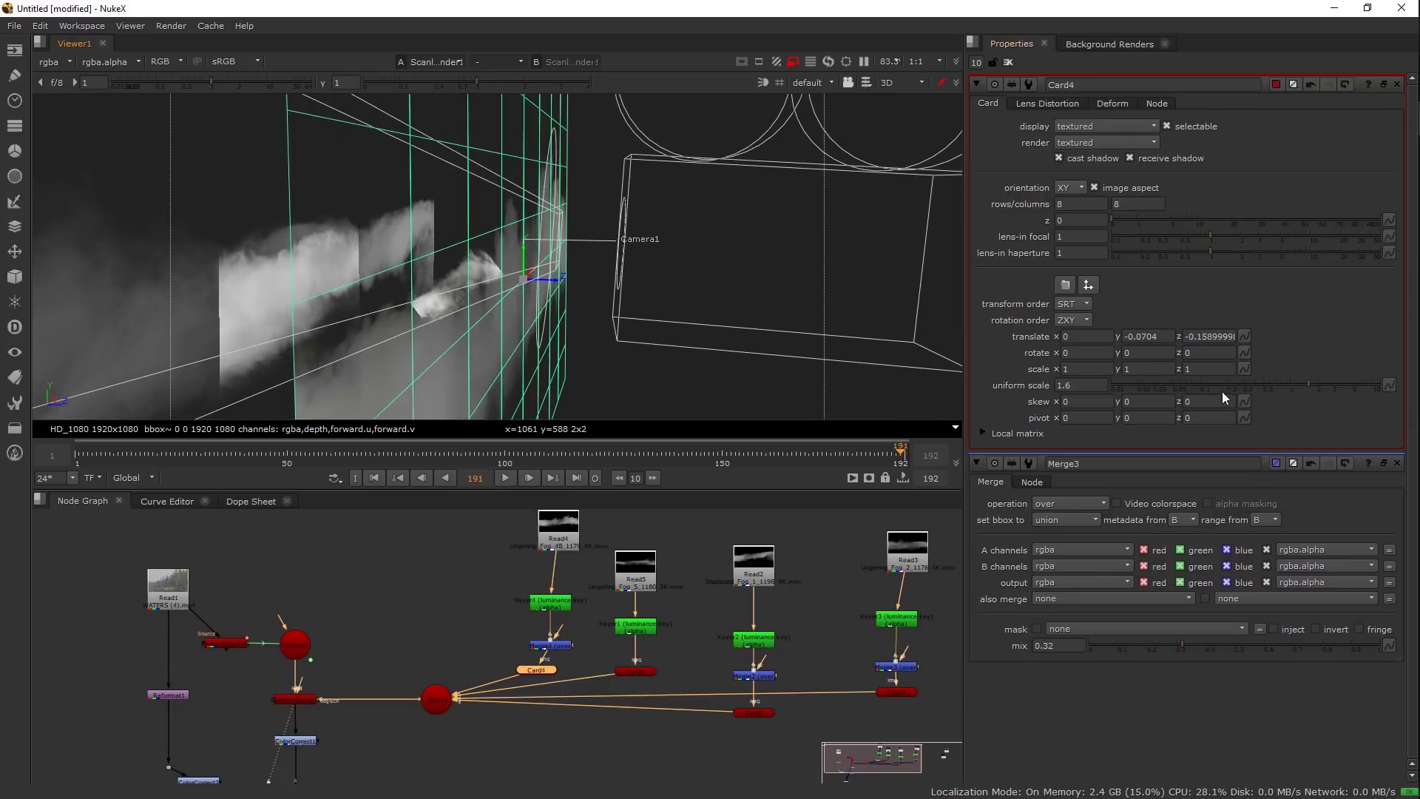
- Reduce the fourth card to a uniform scale of 0.49, shift it to about Y -0.064, and check it in 2D
left_click_drag(1287, 382, 1249, 381)
left_click_drag(850, 333, 766, 400)
left_click_drag(1280, 383, 1262, 383)
left_click_drag(540, 325, 584, 142)
left_click_drag(525, 245, 568, 253)
key("Tab")
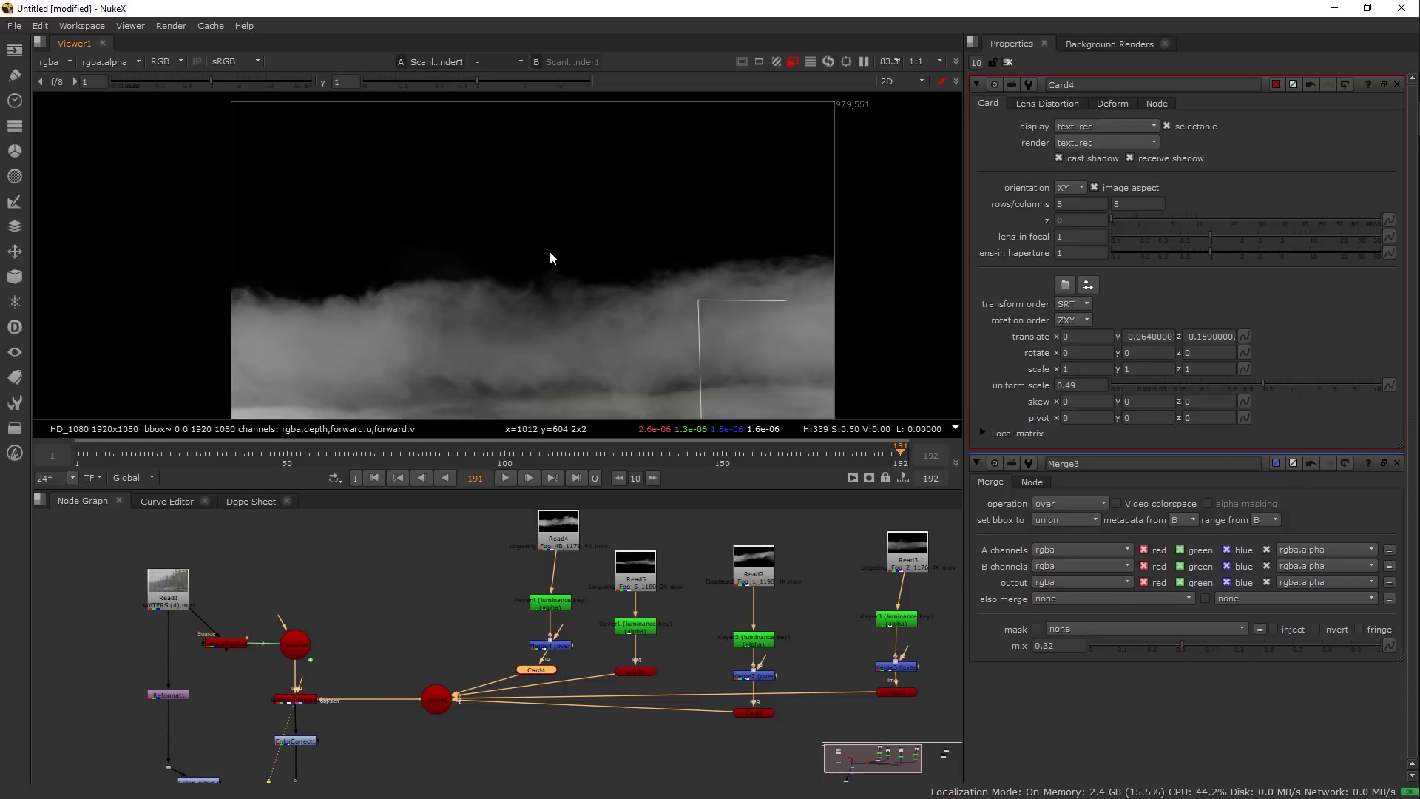
left_click_drag(557, 302, 552, 275)
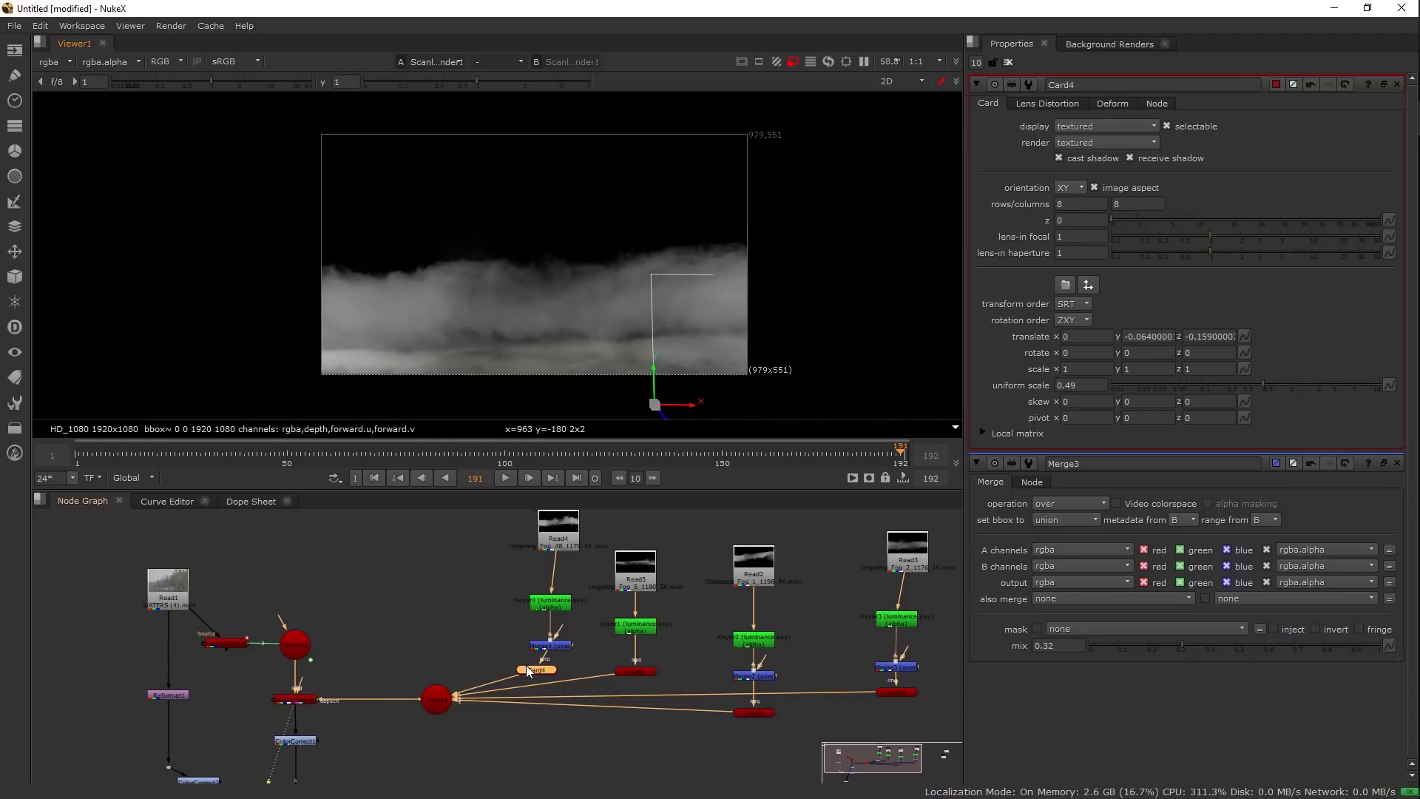
key("c")
key("c")
key("c")
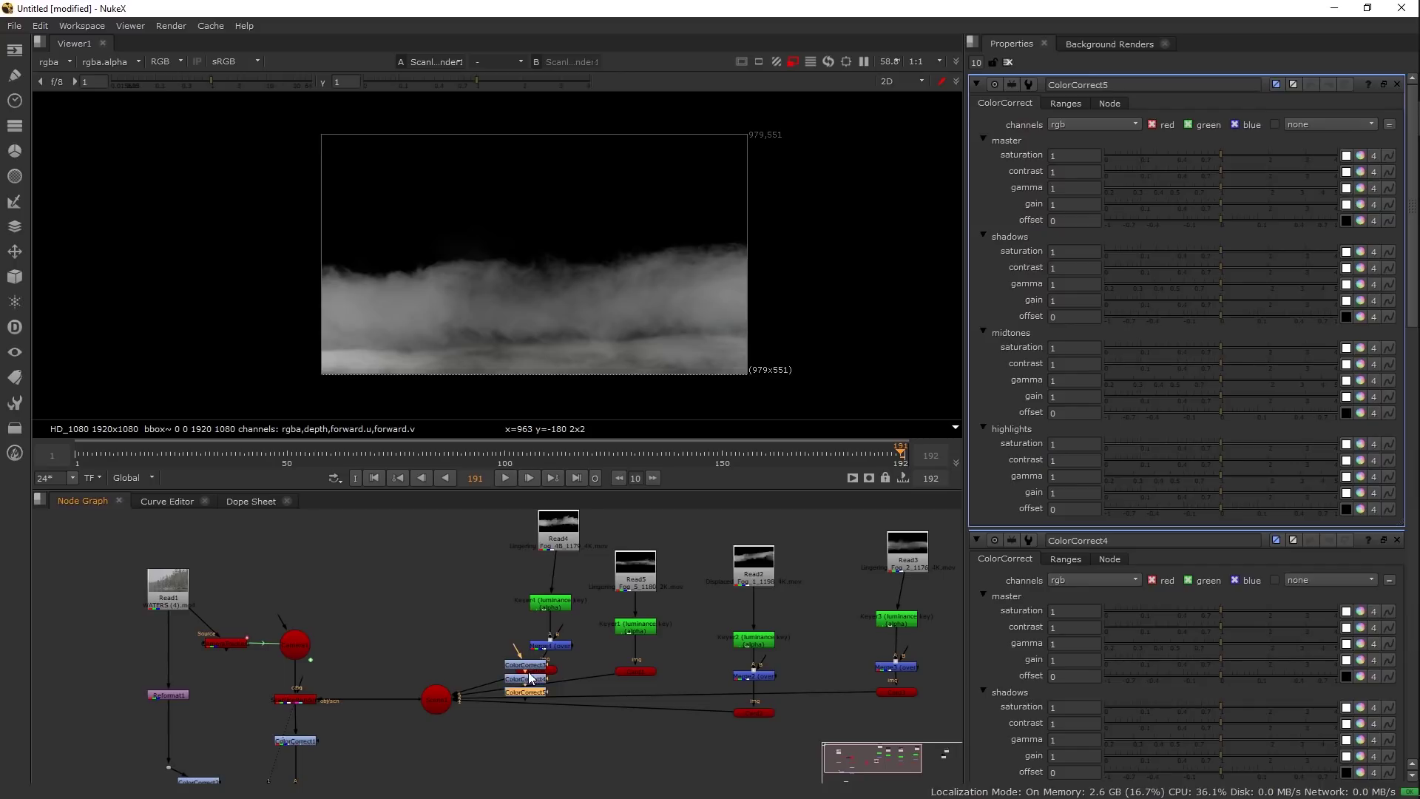
key("ctrl+z")
key("ctrl+z")
- Toggle the fourth card off and on to compare, then raise it to about Y -0.035 and inspect it in 3D
left_click(535, 667)
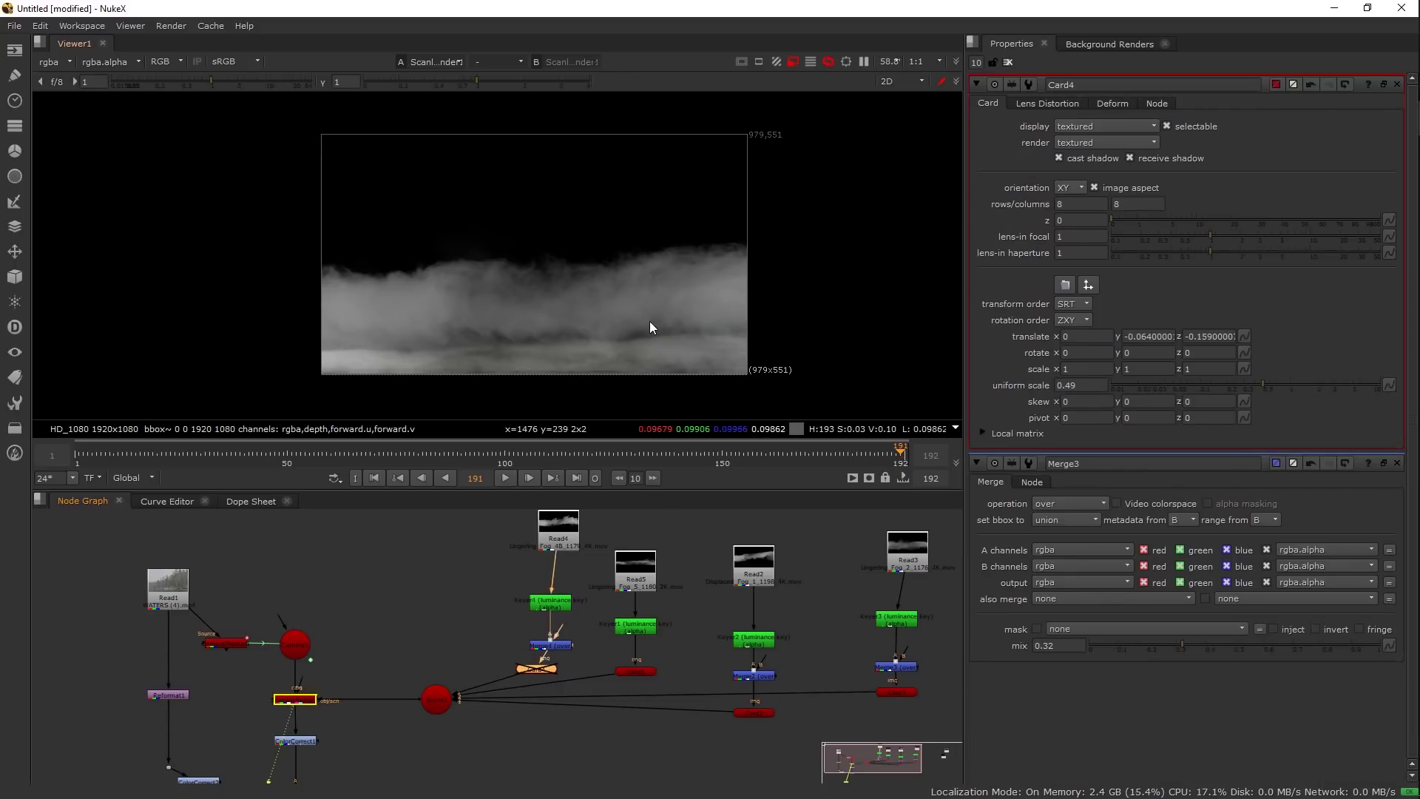
key("d")
key("d")
left_click_drag(658, 361, 662, 318)
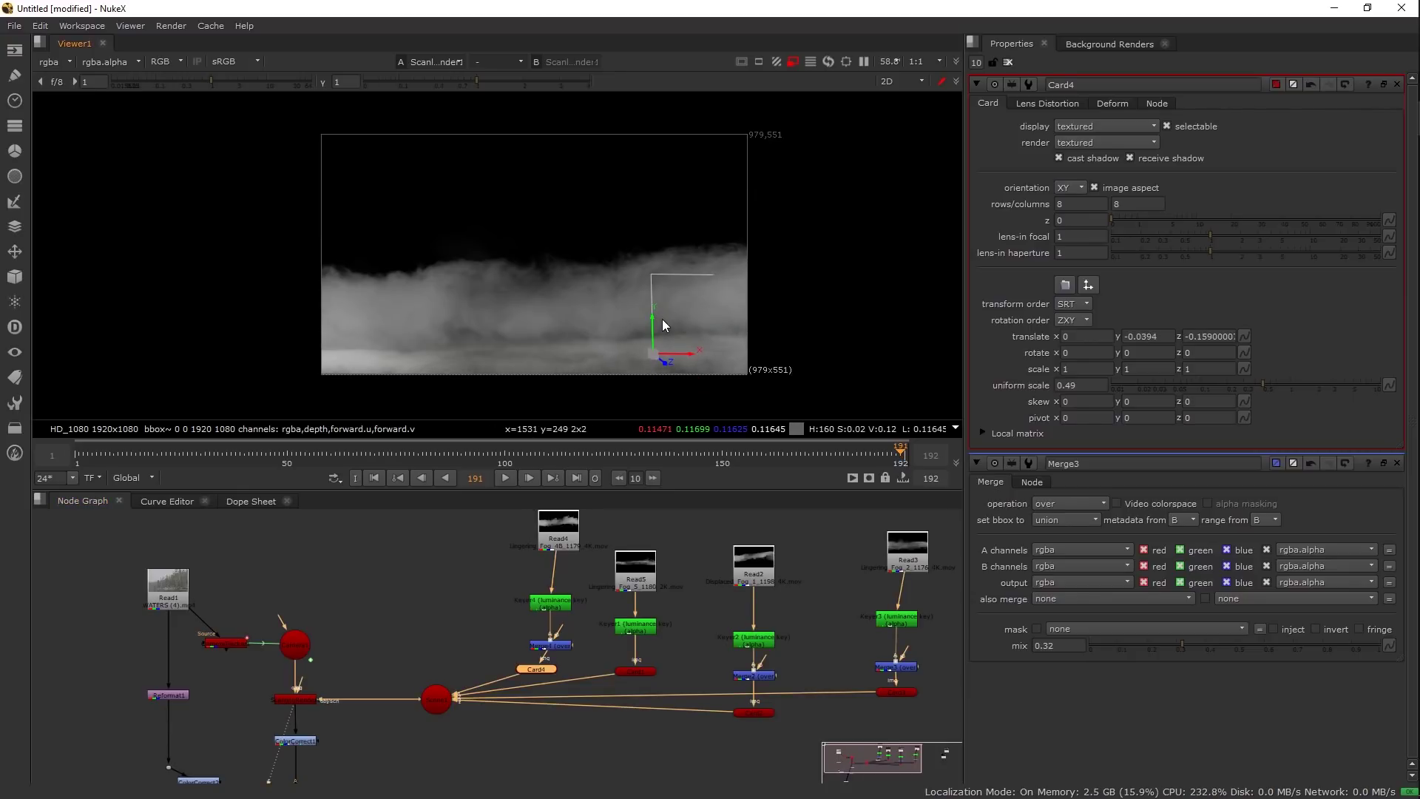
key("Tab")
left_click_drag(548, 286, 281, 454)
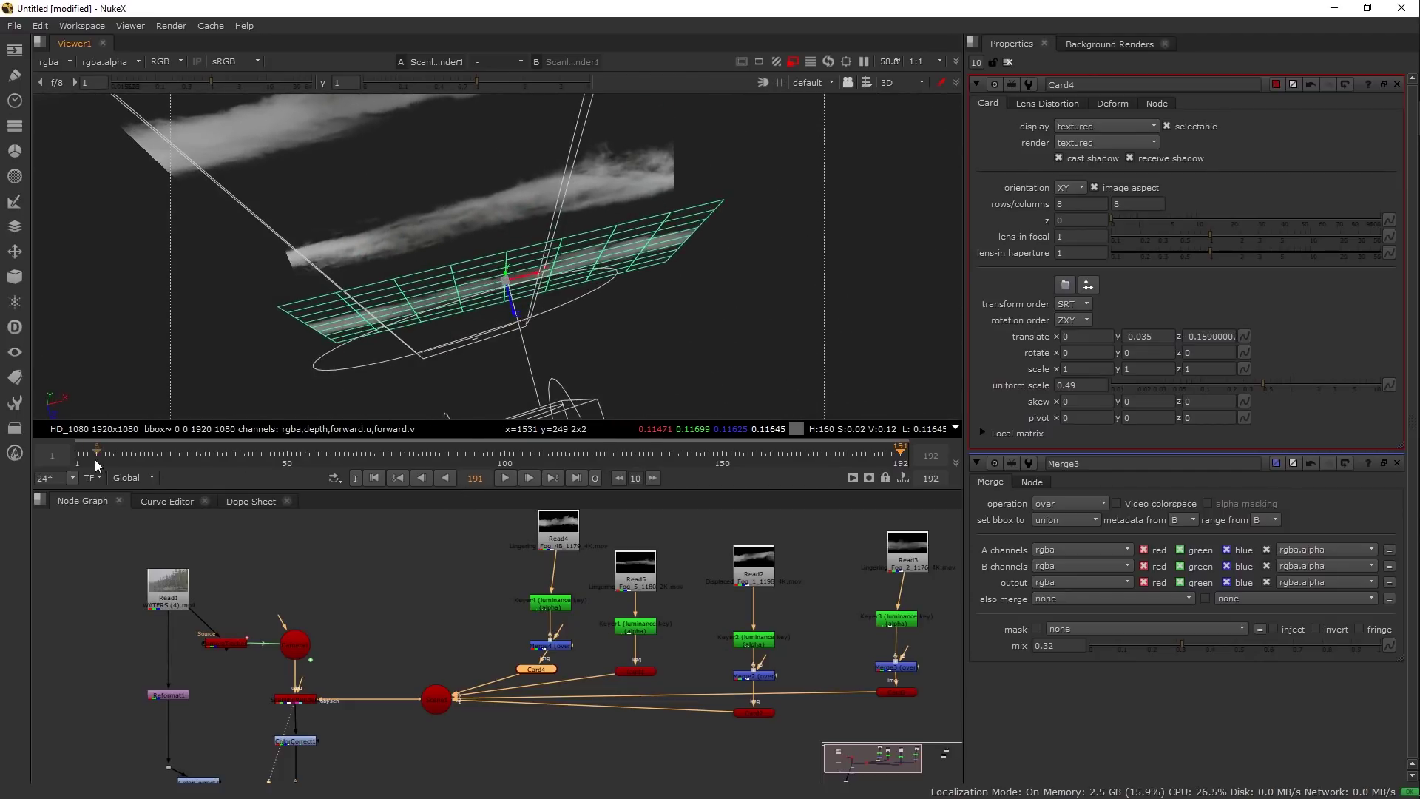
- Set Card4's uniform scale to 0.32 and shift it to about 0.0465 in X, checking the first and last frames
left_click_drag(95, 459, 73, 454)
left_click_drag(1262, 382, 1243, 384)
left_click_drag(536, 274, 569, 278)
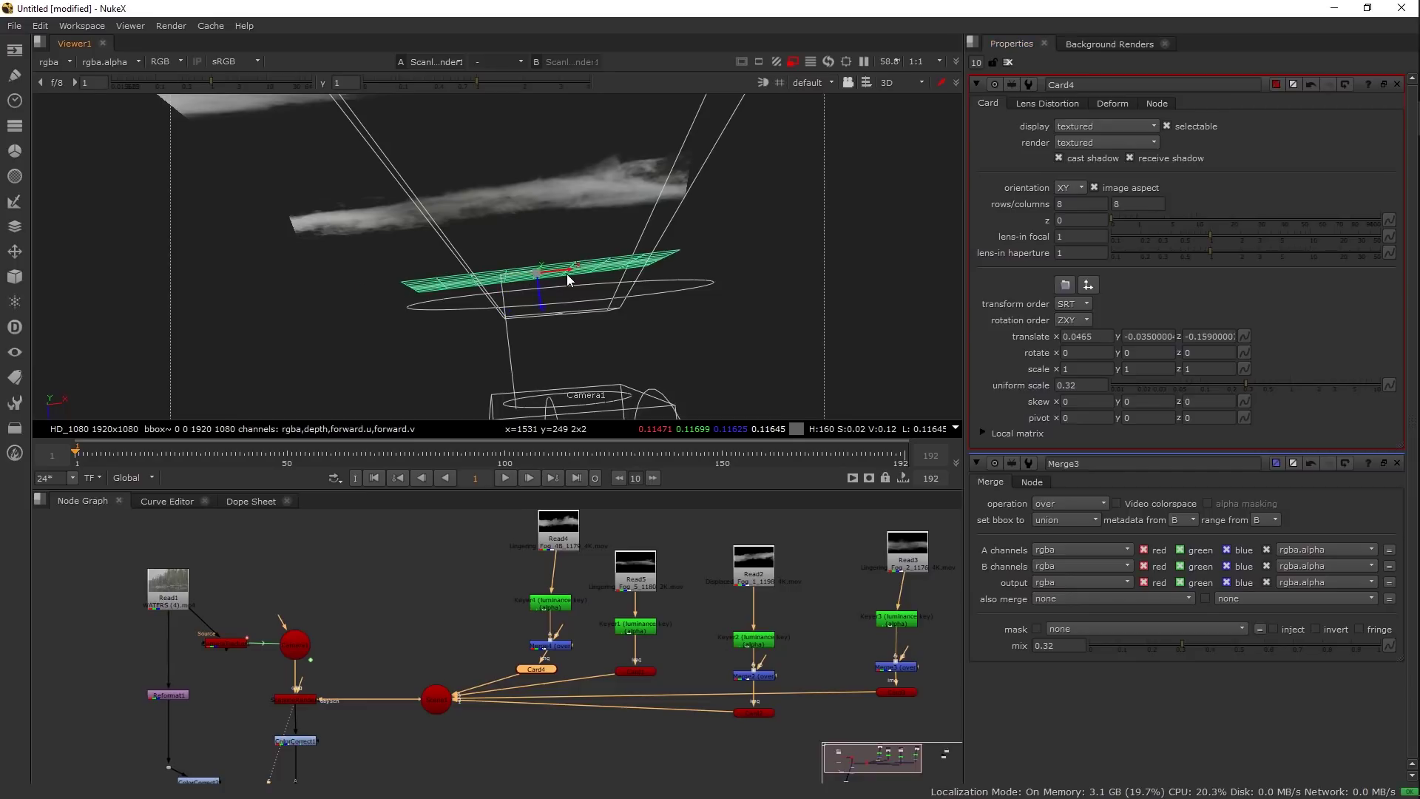
left_click_drag(225, 456, 896, 476)
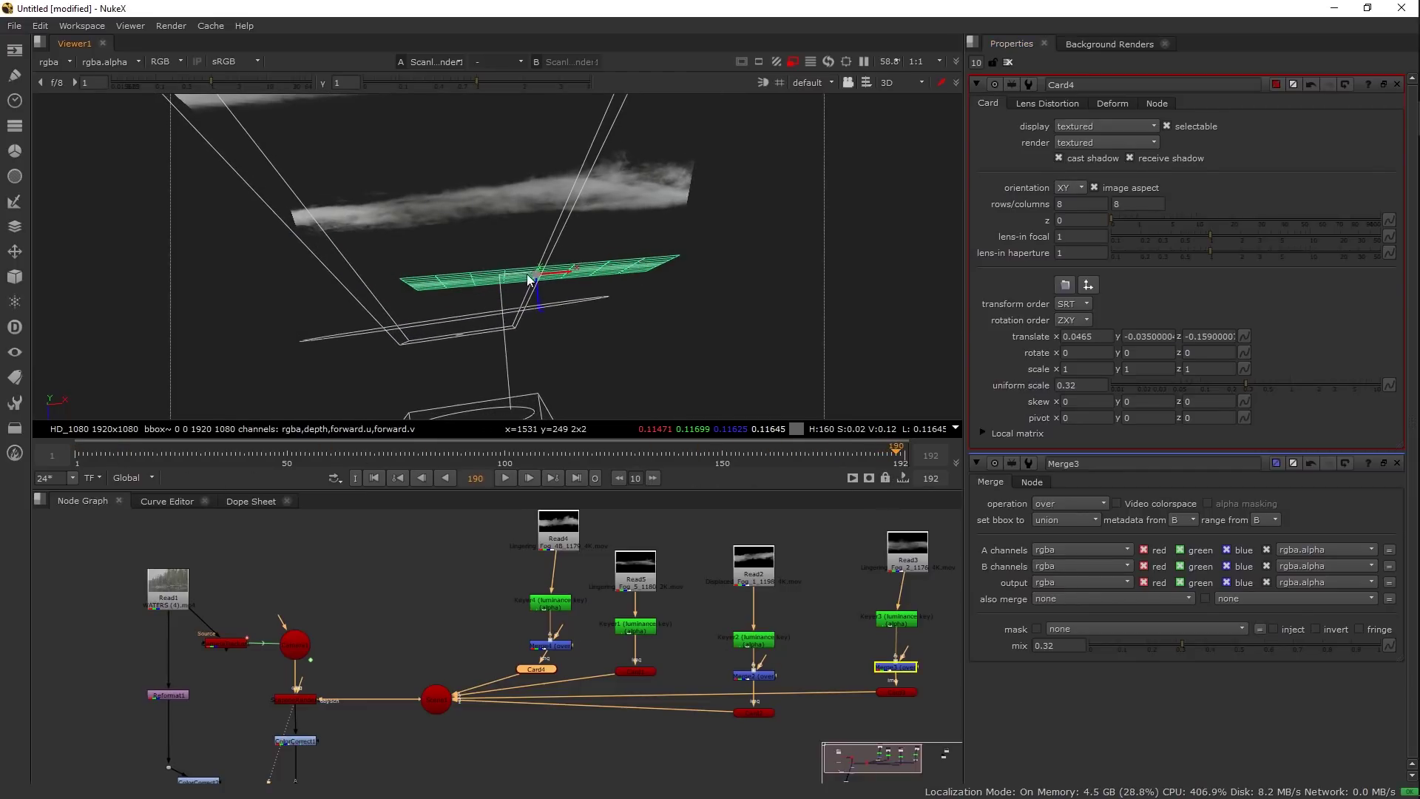
- Set Card4's uniform scale to 0.42 and position it at about X -0.0025, Y -0.0398
left_click_drag(568, 274, 530, 278)
left_click_drag(1246, 385, 1257, 385)
left_click_drag(548, 238, 556, 255, "ctrl")
left_click_drag(786, 453, 82, 478)
left_click_drag(566, 287, 624, 183, "ctrl")
key("Tab")
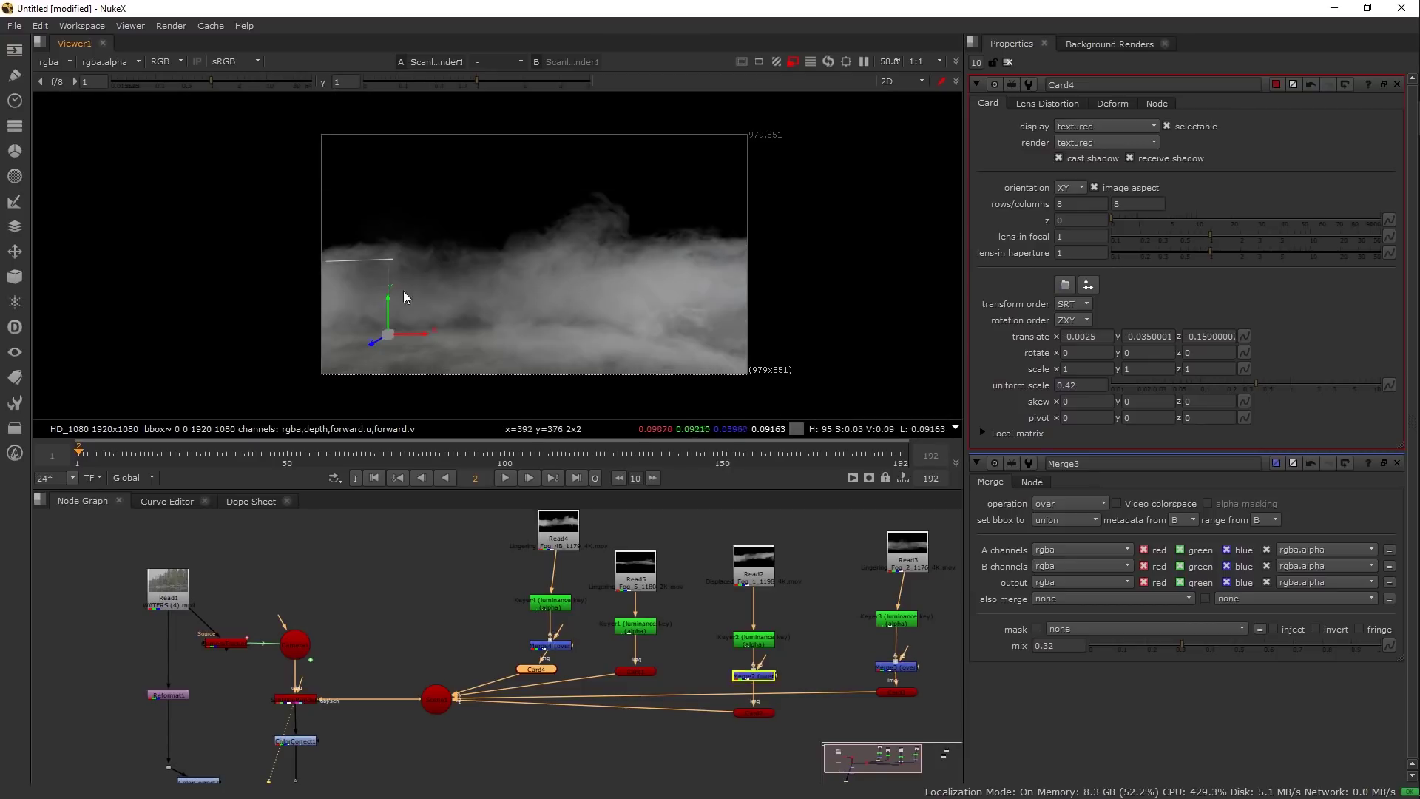
left_click_drag(389, 299, 392, 308)
- Check Card4's contribution to the rendered fog by scrubbing from frame 2 to frame 52
left_click(550, 645)
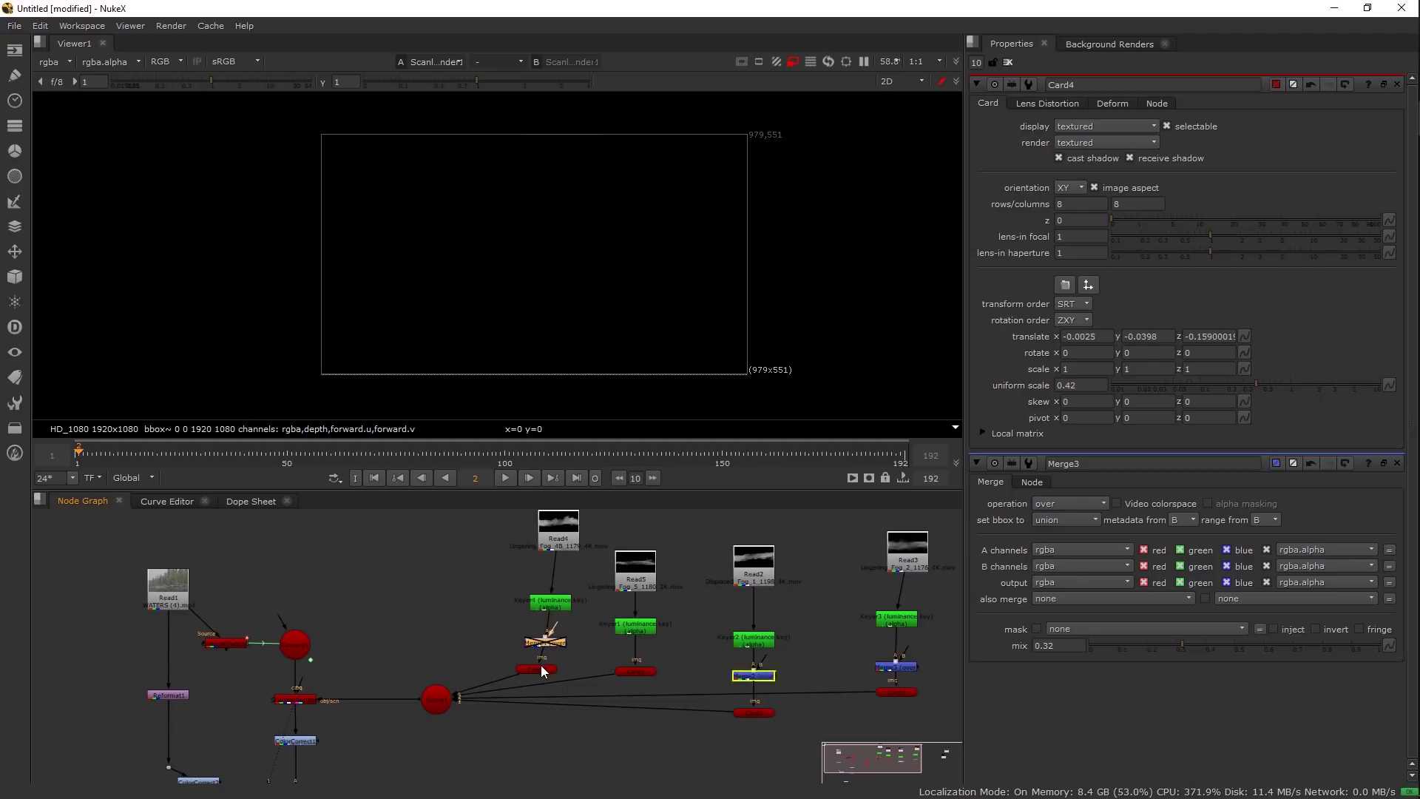
left_click(542, 669)
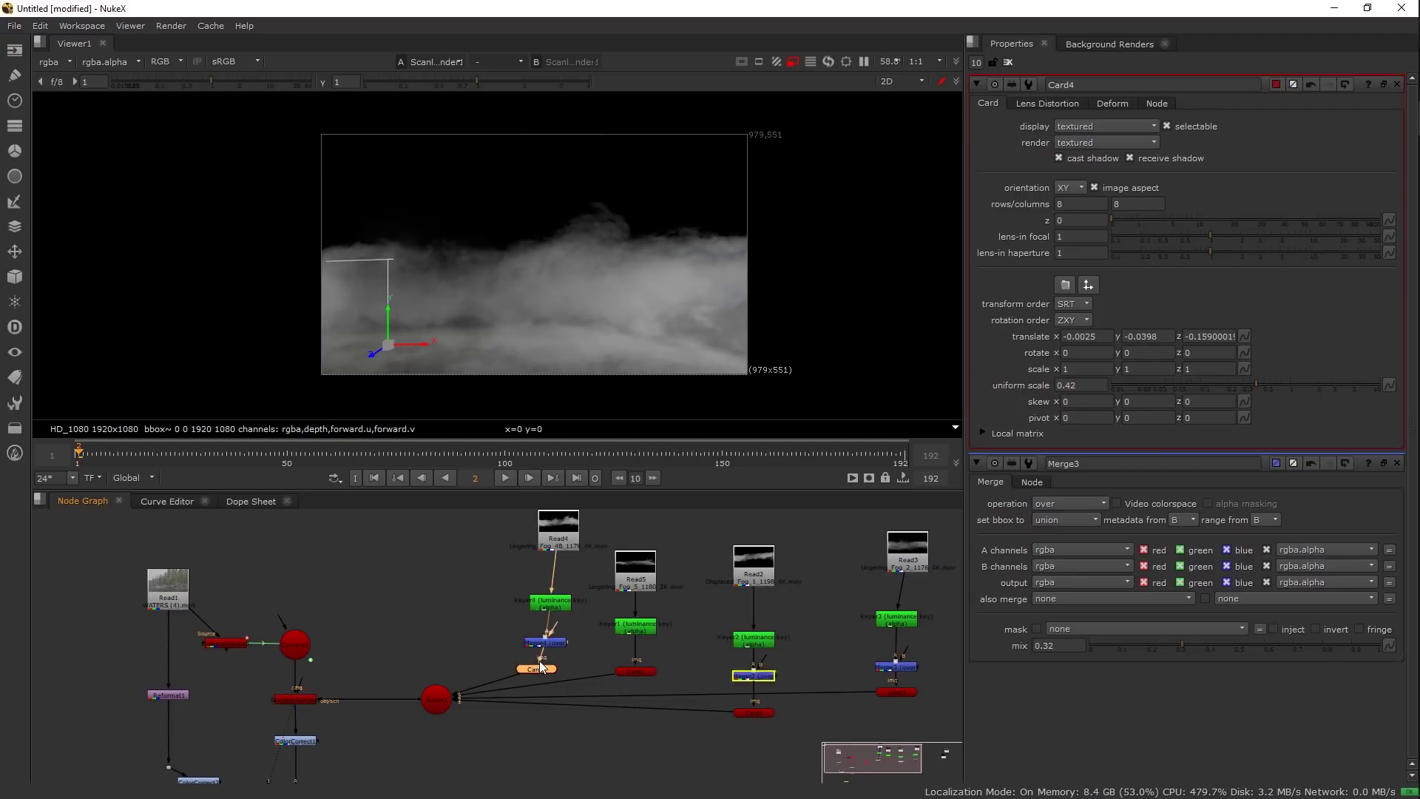
left_click(149, 455)
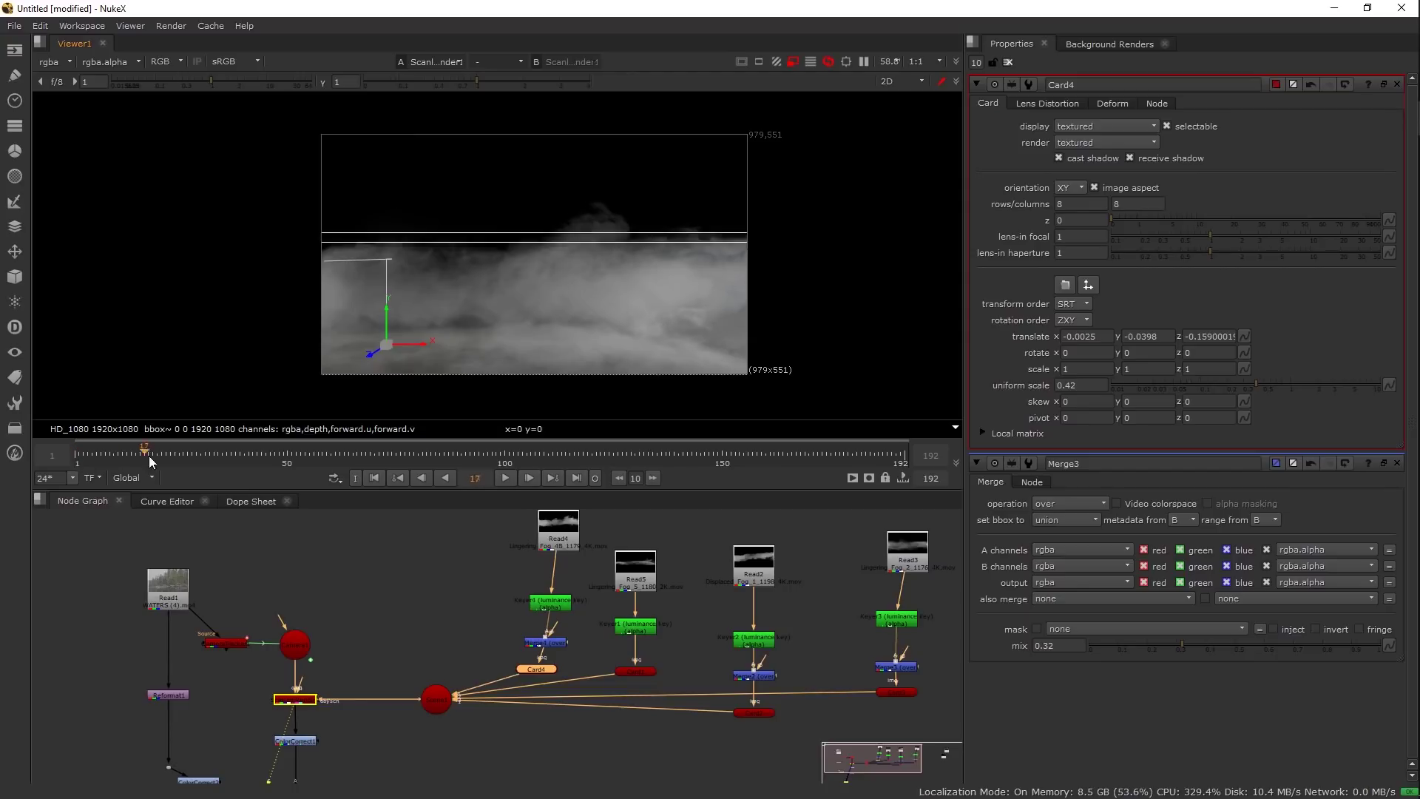
left_click_drag(197, 456, 298, 455)
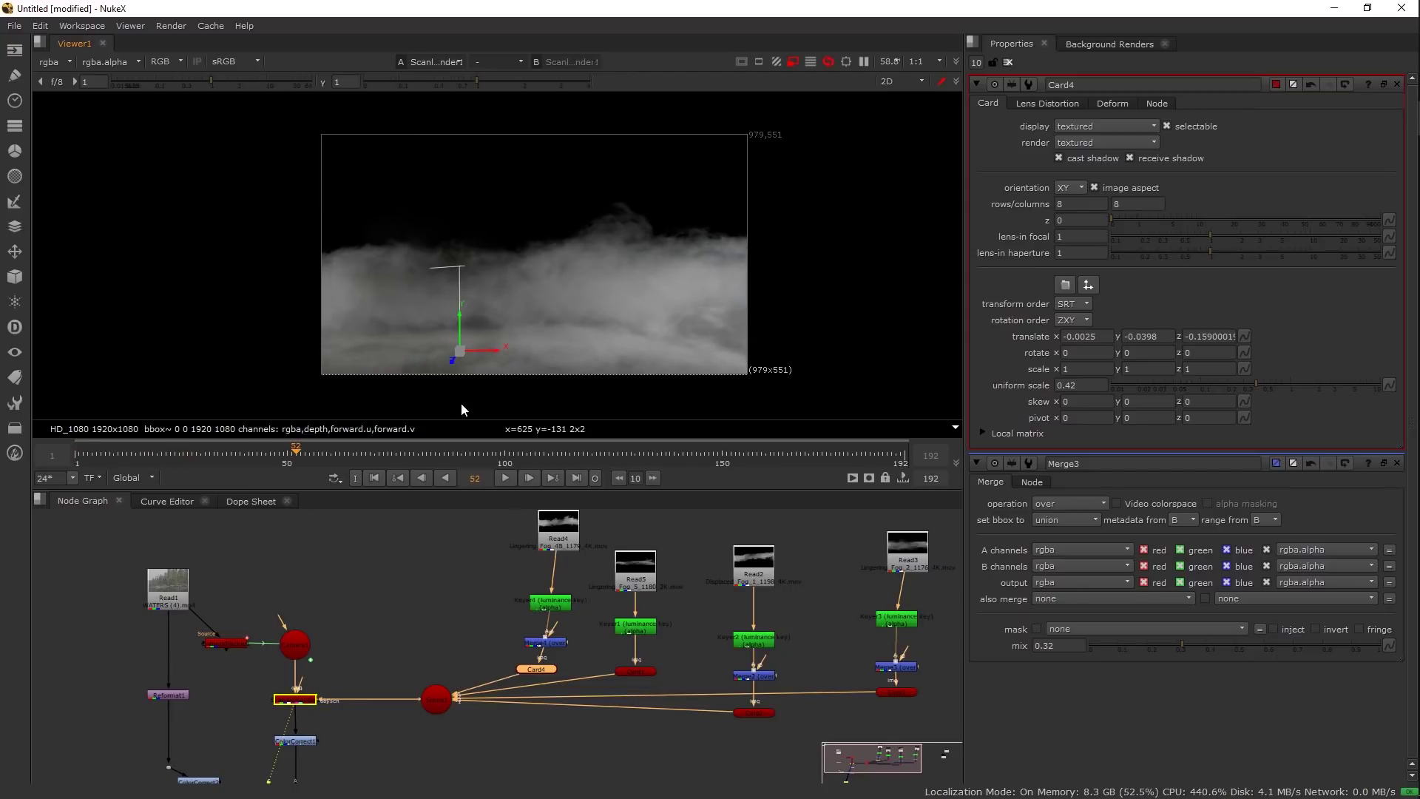
- Set Merge4's mix to 0.16 and scrub the fog render through to frame 171
left_click(559, 644)
double_click(562, 651)
left_click(1135, 265)
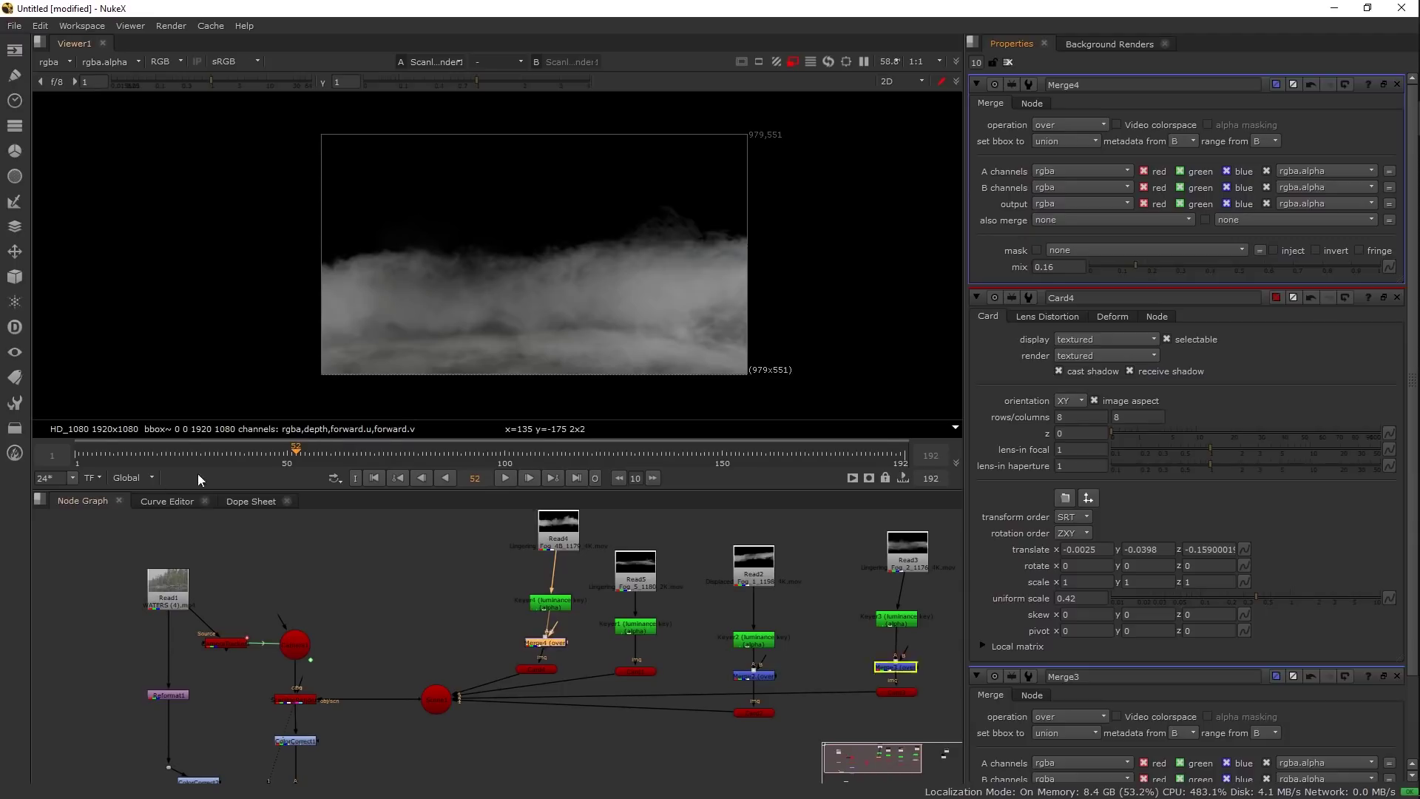
left_click(105, 454)
left_click_drag(340, 456, 815, 460)
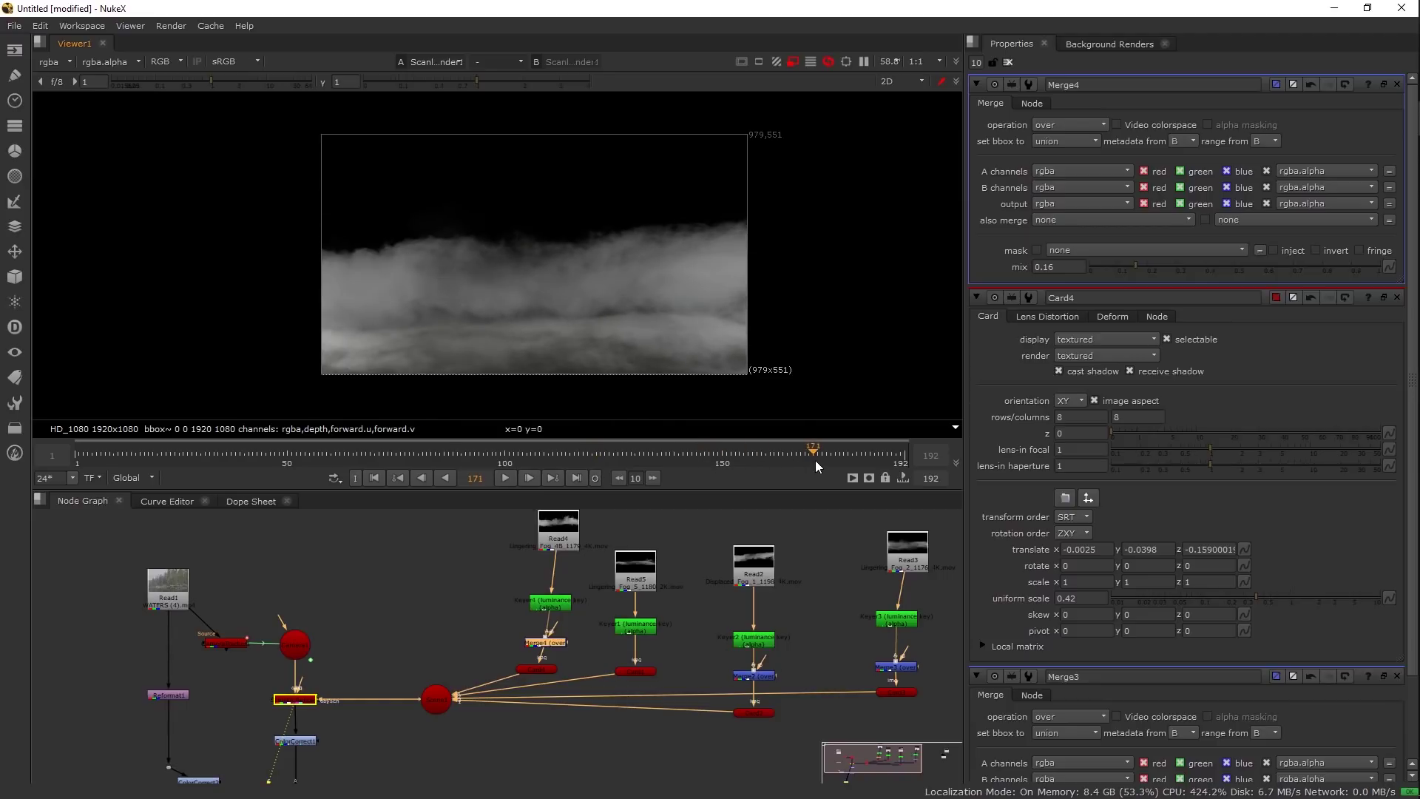
- Inspect the fog cards' layout in front of the camera in 3D and close all open node properties
key("Tab")
left_click_drag(495, 315, 544, 285)
left_click(513, 340)
left_click_drag(513, 340, 588, 398)
left_click(567, 288)
left_click(525, 290)
double_click(473, 272)
left_click(1010, 62)
- Show Merge1's output in the viewer and examine the fog over the lake and treeline up close
left_click_drag(541, 653, 470, 662)
left_click_drag(242, 771, 263, 676)
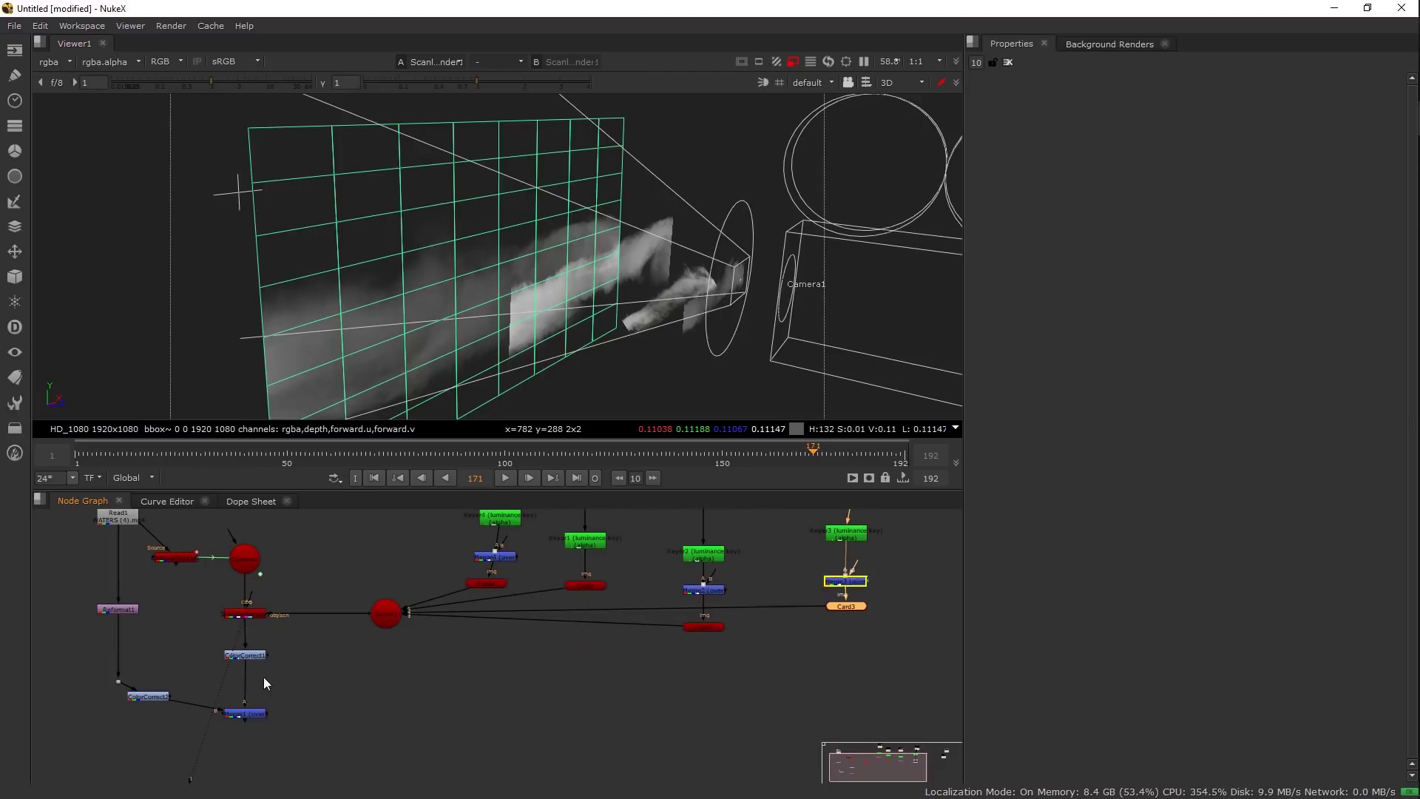
left_click(245, 713)
key("1")
left_click(315, 644)
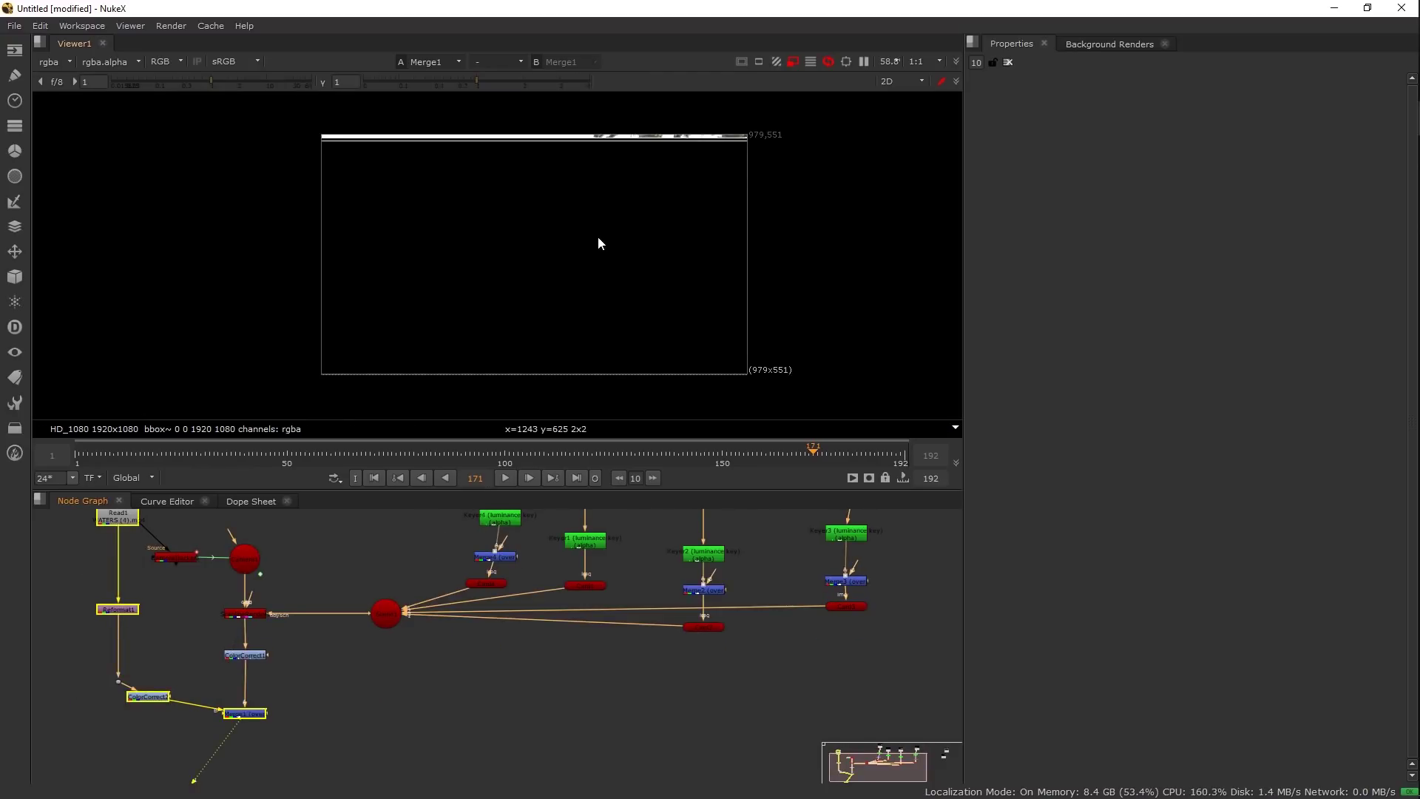
scroll(547, 318, "up", 5)
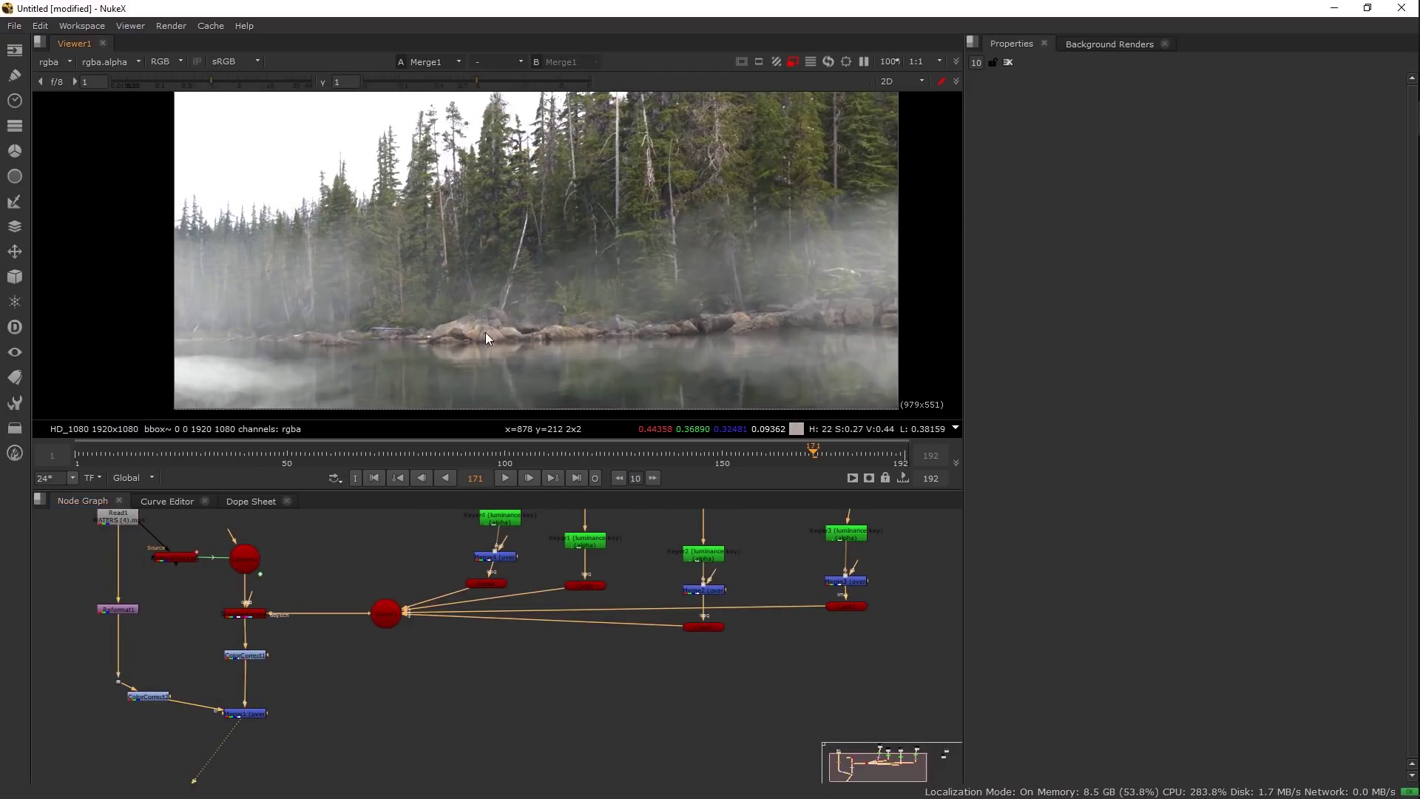
scroll(485, 299, "up", 1)
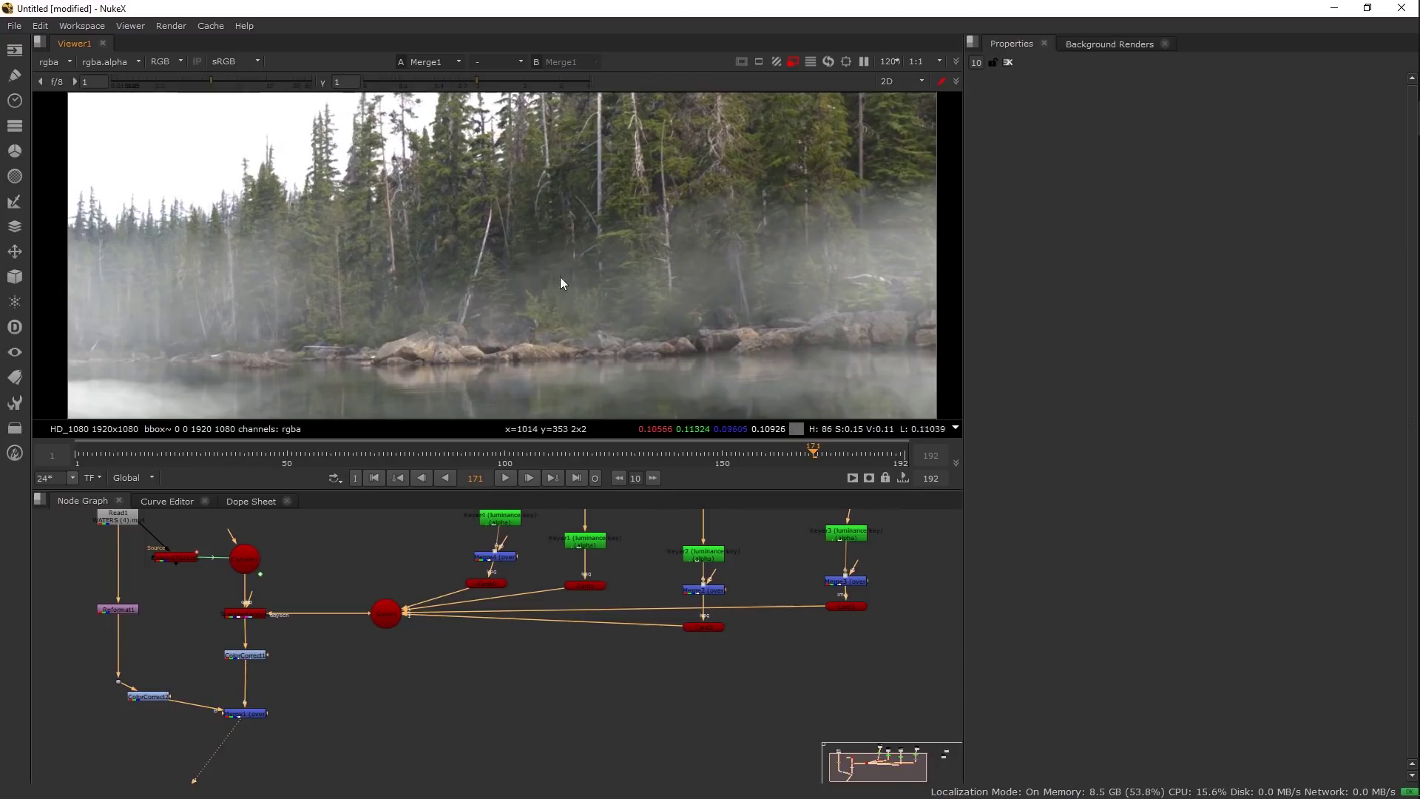
scroll(562, 308, "up", 1)
left_click_drag(503, 344, 637, 330)
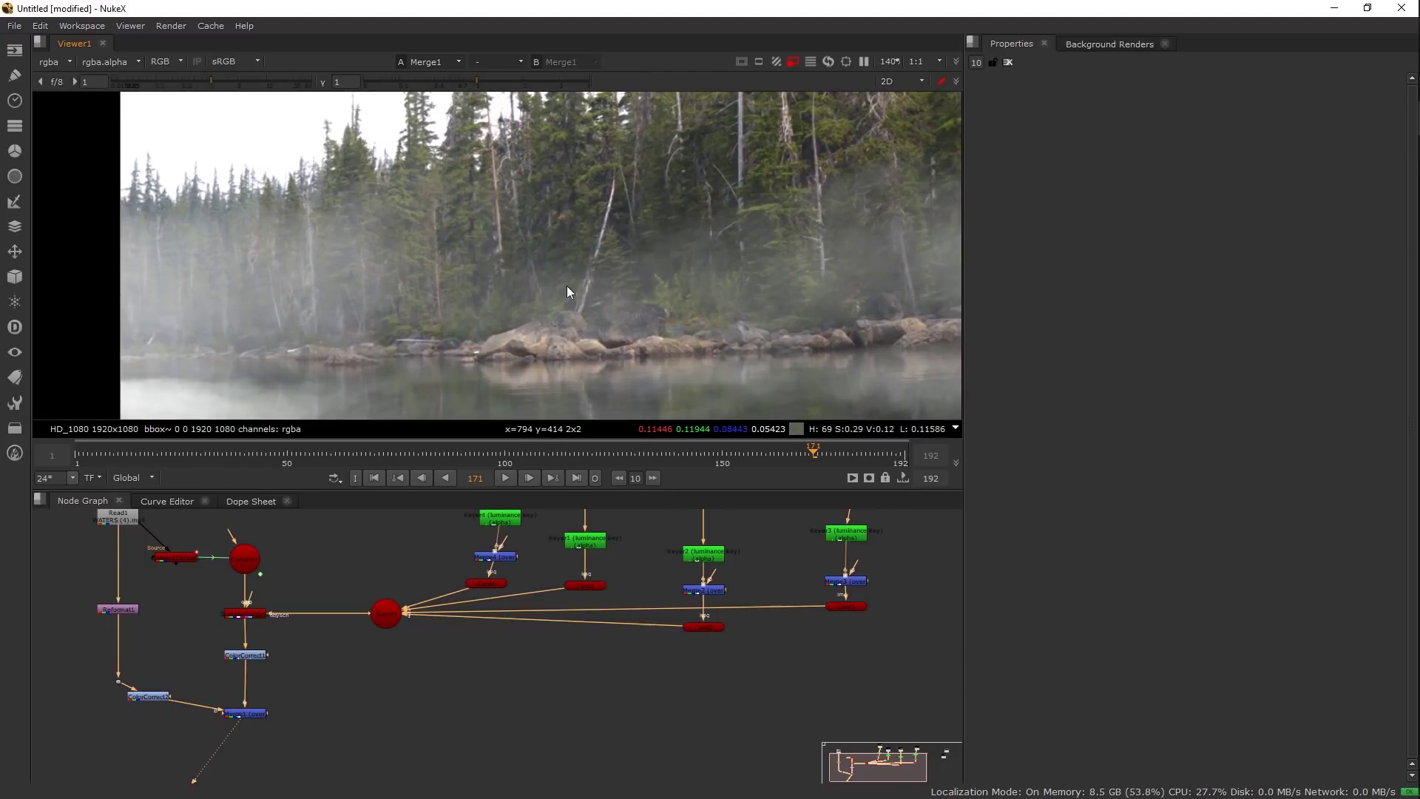
left_click_drag(508, 302, 540, 291)
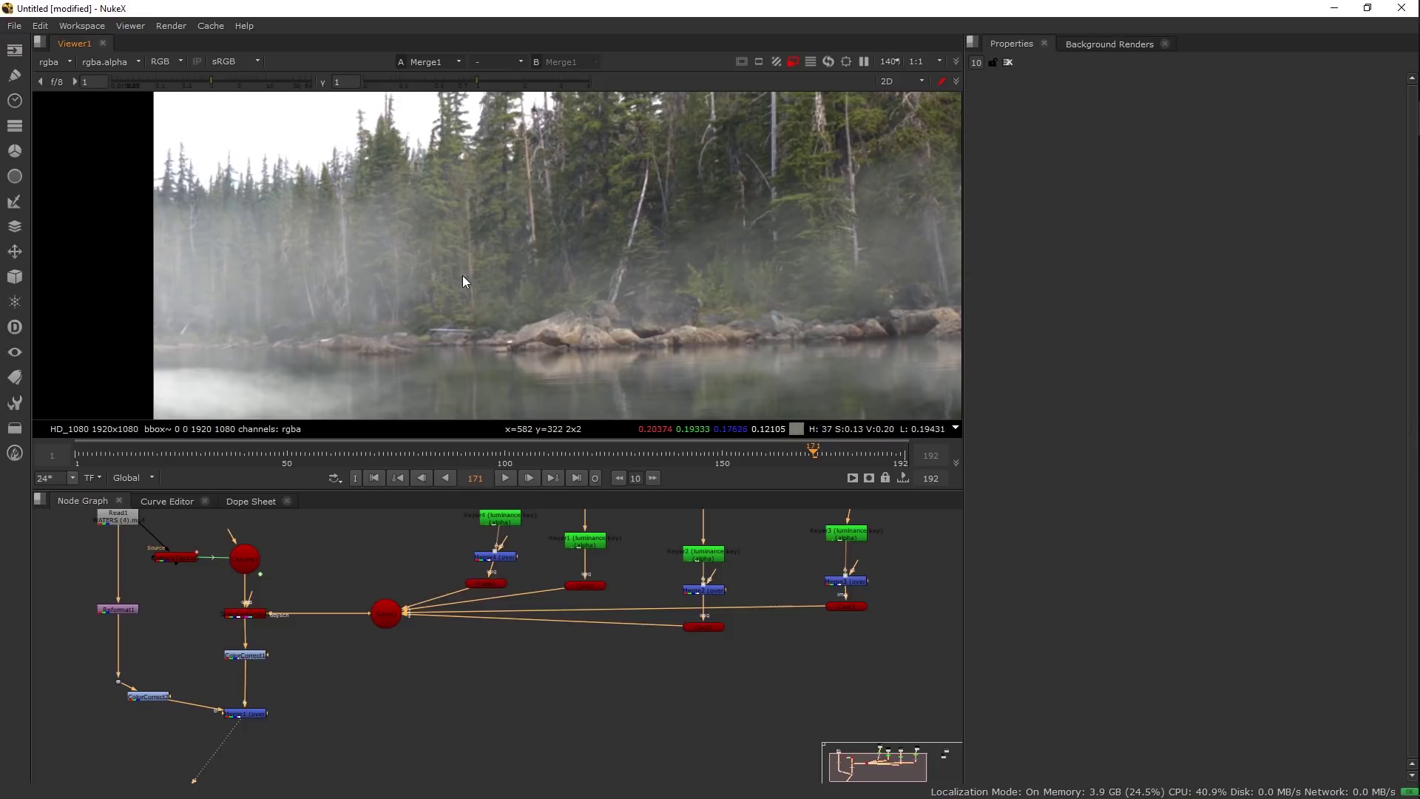
- Set the mix of Merge2 in the Read2 fog branch to 0.415
left_click_drag(454, 632, 418, 701)
left_click(454, 650)
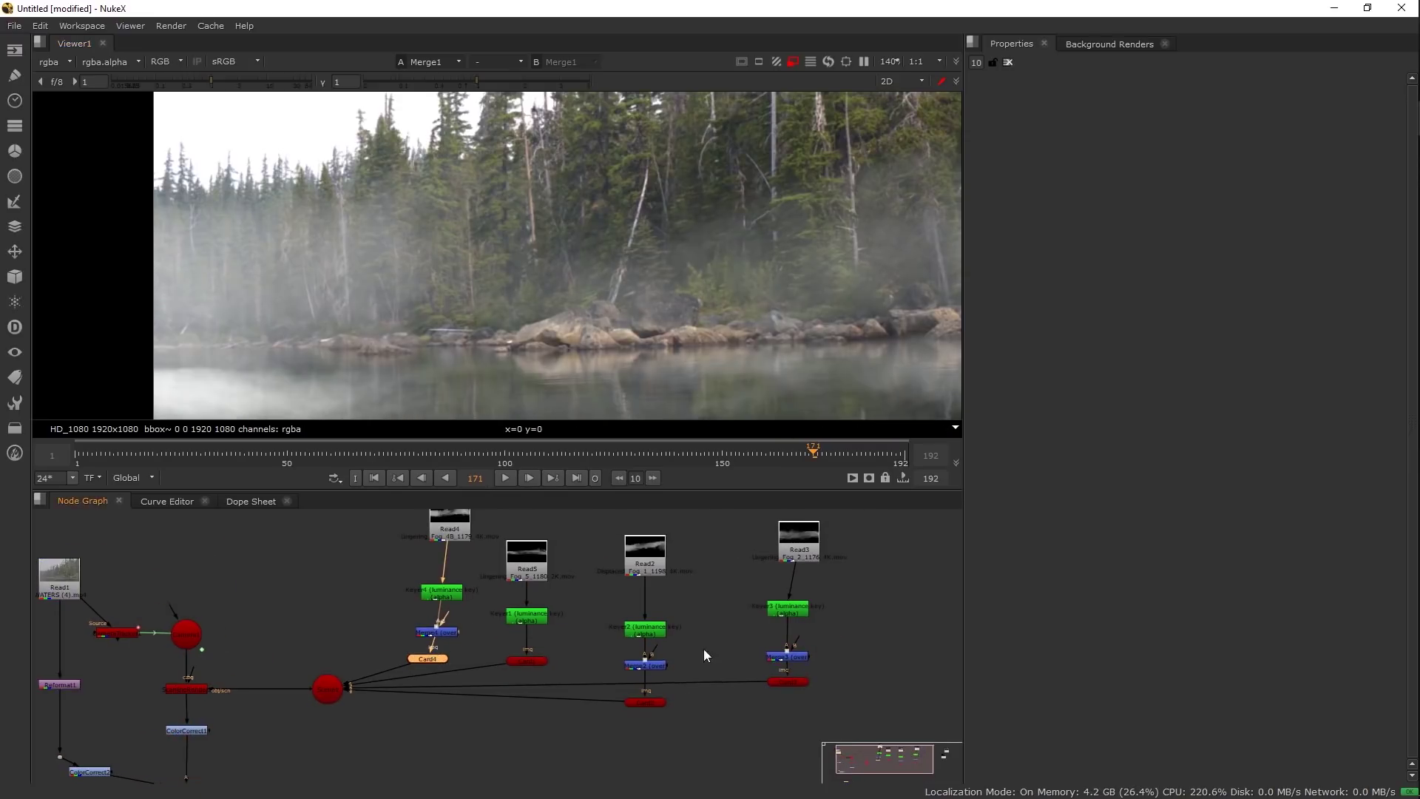
left_click(761, 692)
left_click(617, 716)
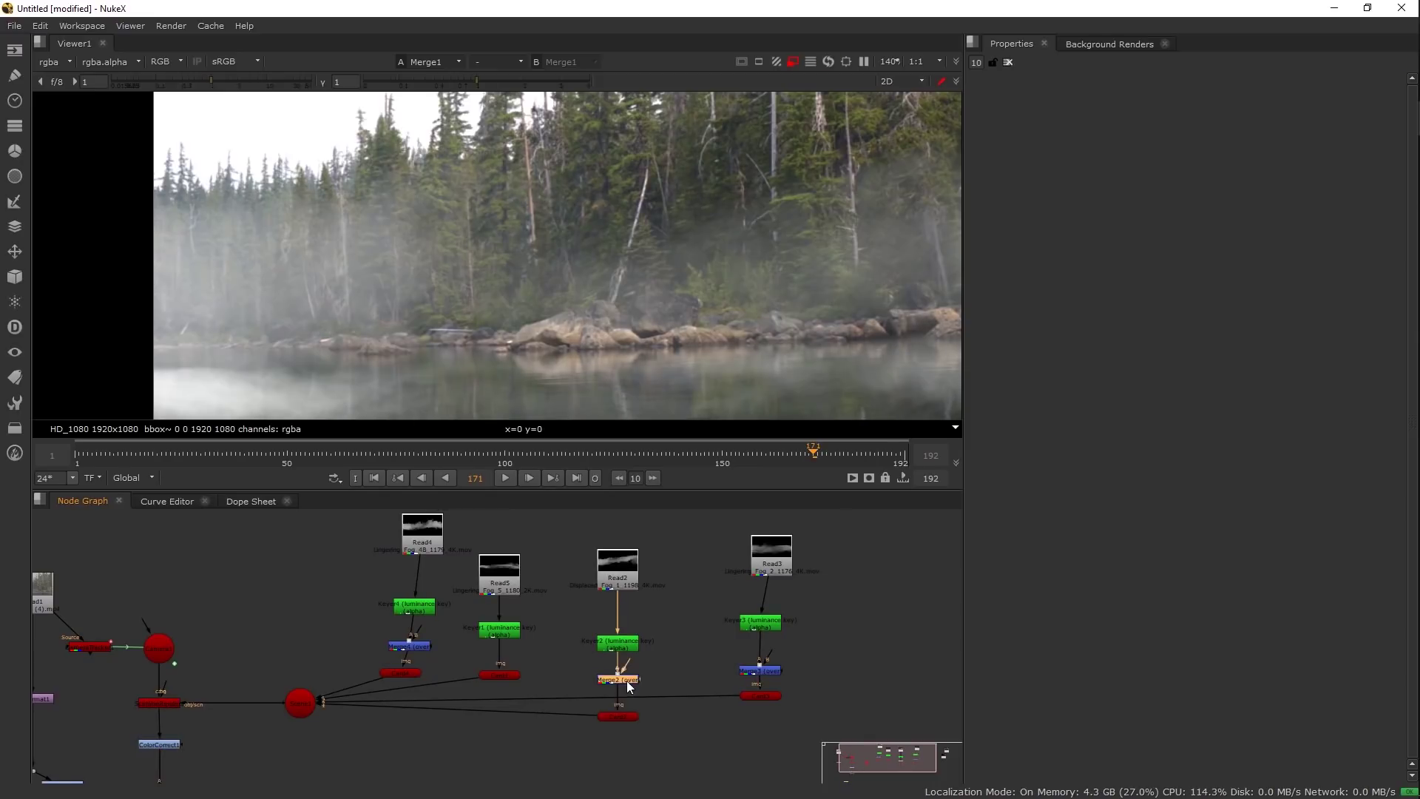
double_click(617, 678)
left_click(1229, 271)
left_click_drag(1223, 270, 1209, 268)
scroll(597, 281, "down", 4)
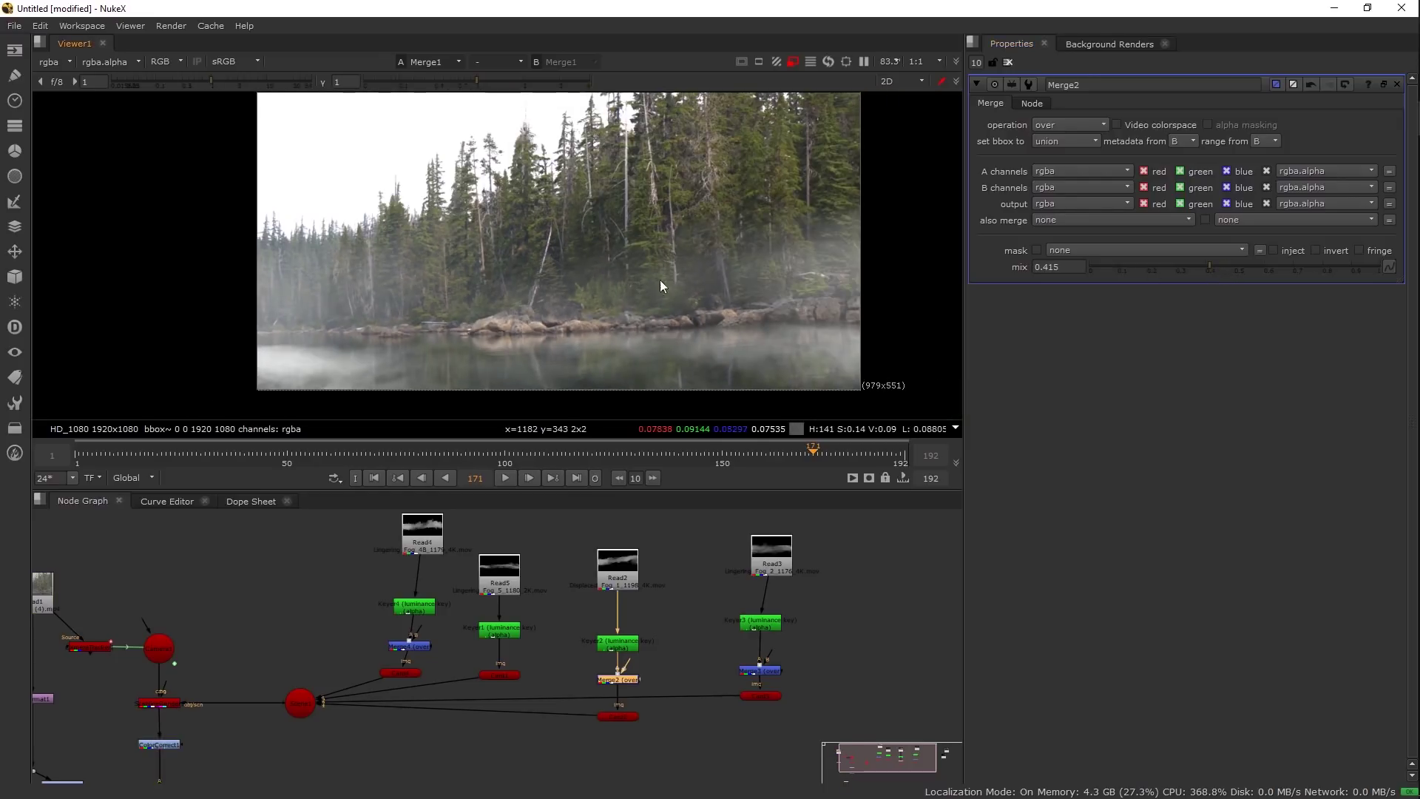
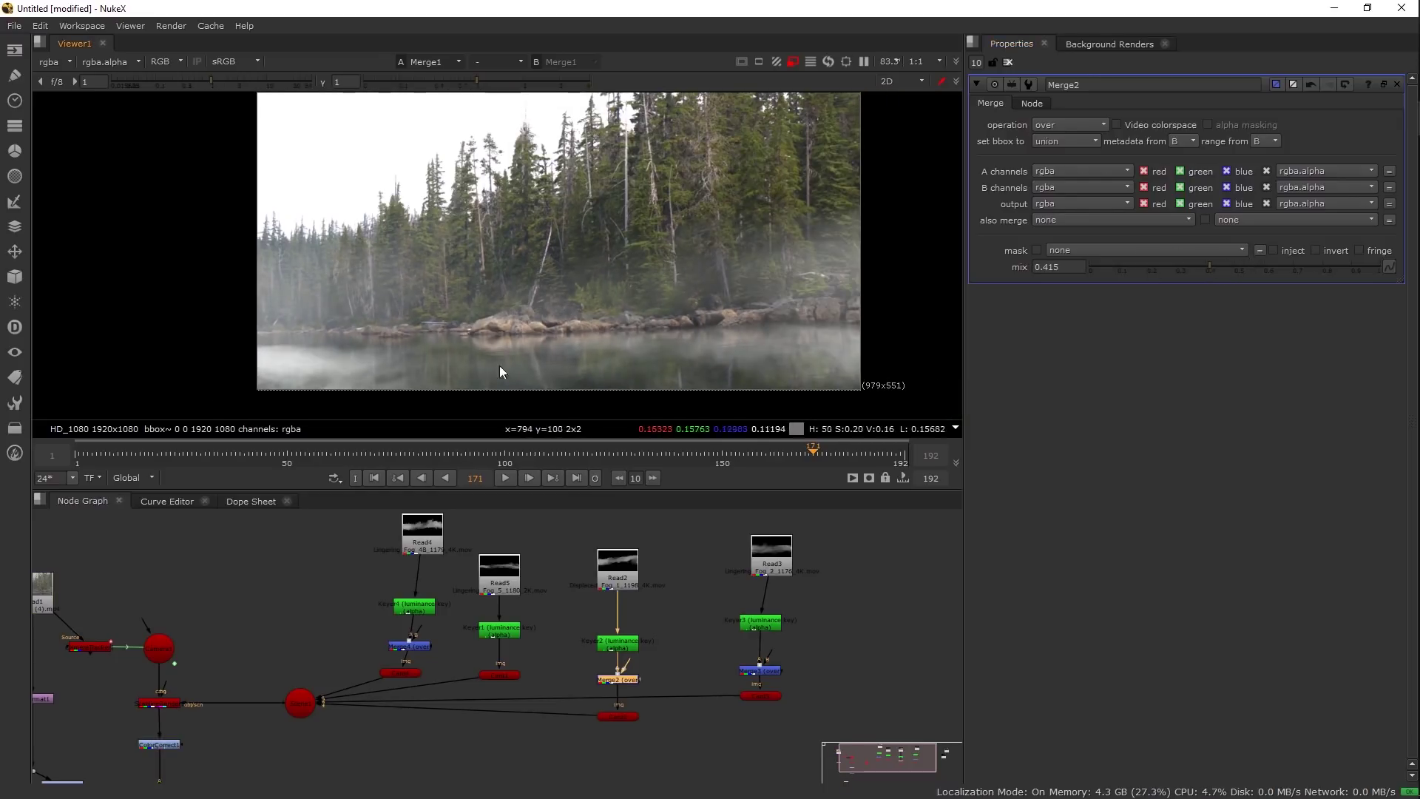
- Insert a Merge node between Keyer1 and the card in the Read5 fog branch
left_click_drag(557, 696, 589, 713)
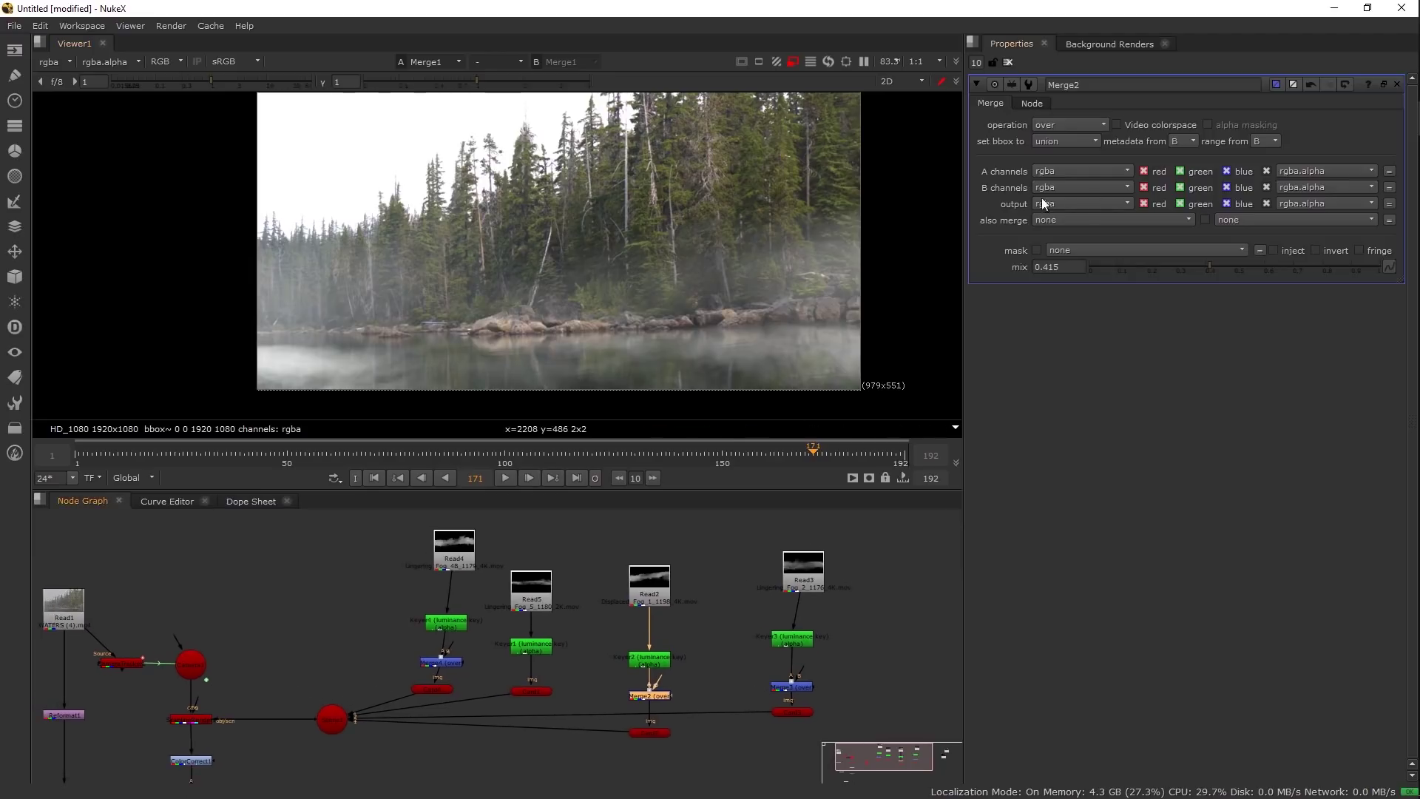
mouse_move(524, 647)
left_mouse_down()
mouse_move(525, 632)
mouse_move(530, 668)
left_mouse_up()
key("m")
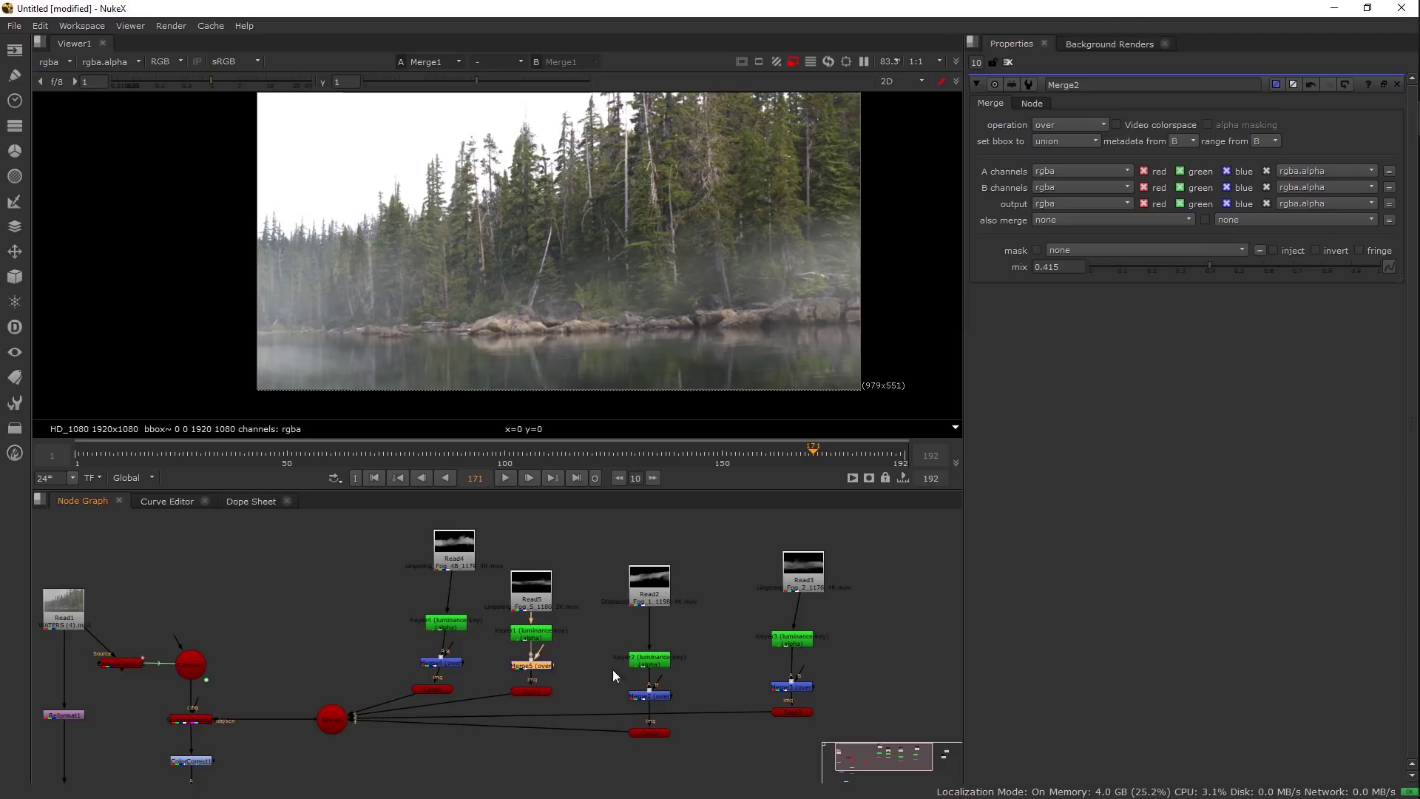
- Toggle the Read5 fog branch off and on to compare its effect on the composite
key("d")
key("d")
key("d")
key("d")
left_click(536, 689)
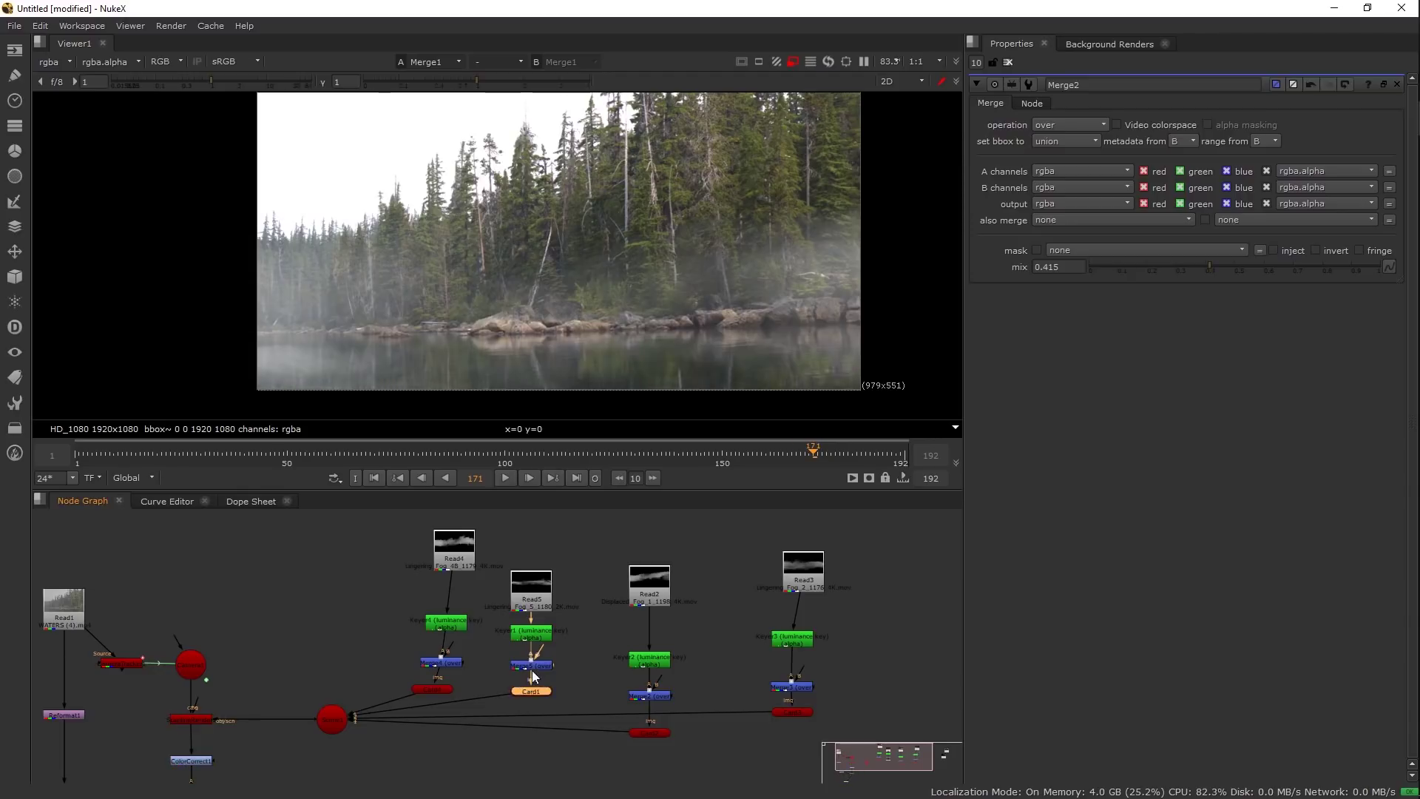
- Set Merge5's mix to about 0.75 and close all open node properties
double_click(531, 670)
mouse_move(1267, 268)
left_mouse_down()
mouse_move(1312, 268)
mouse_move(1293, 276)
left_mouse_up()
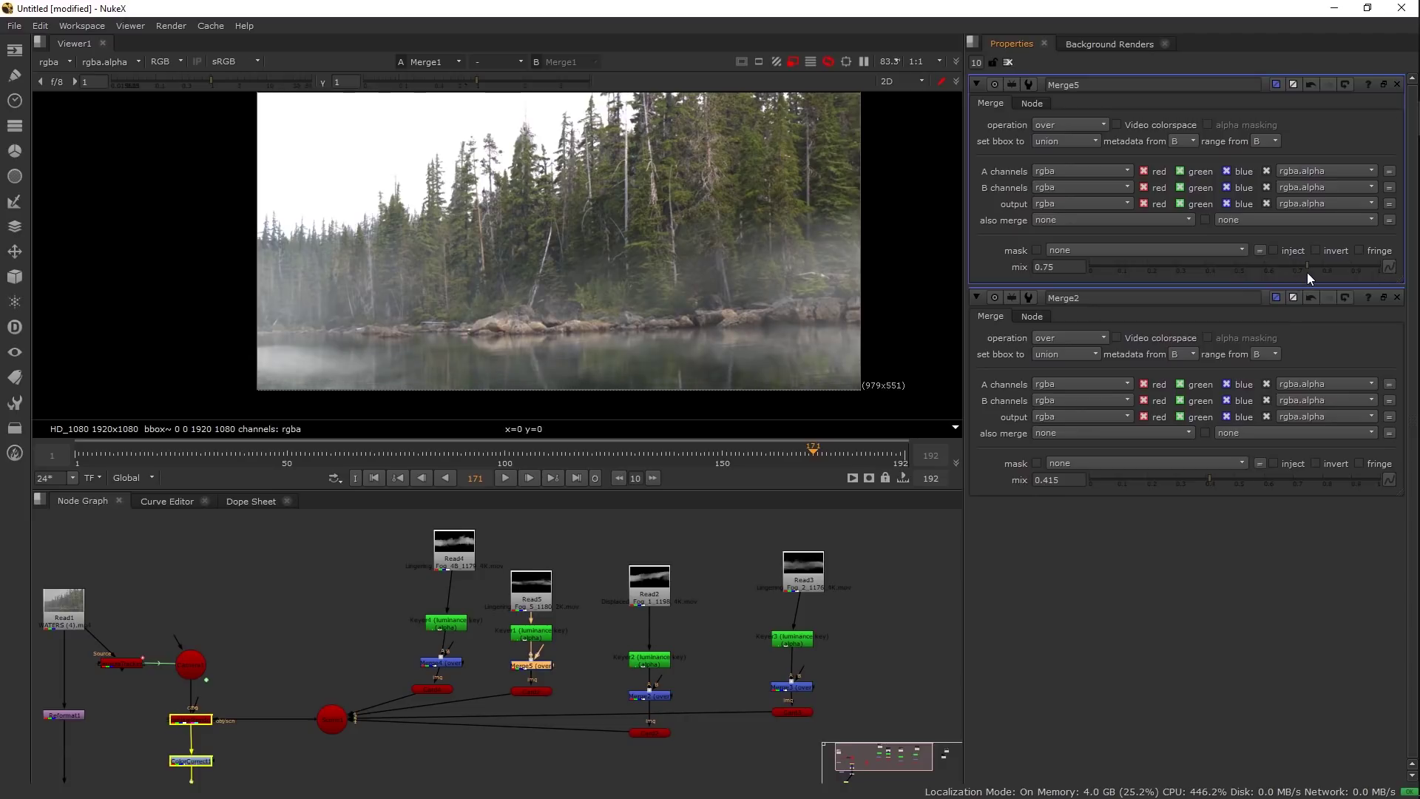
left_click(1007, 62)
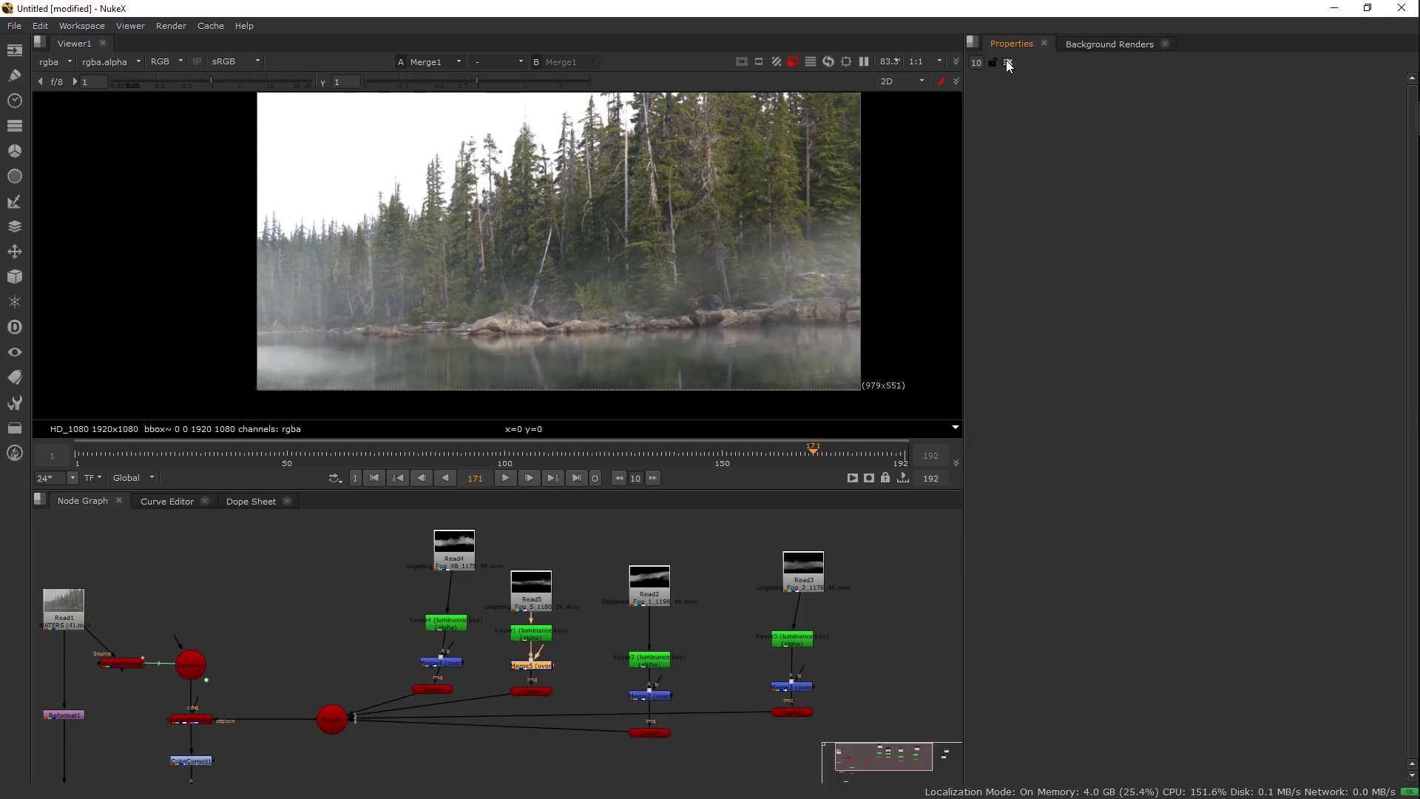
scroll(625, 247, "down", 1)
left_click_drag(706, 395, 692, 403)
- Move the Read7 fog clip beside the Read3 branch in the node graph
left_click_drag(704, 597, 534, 601)
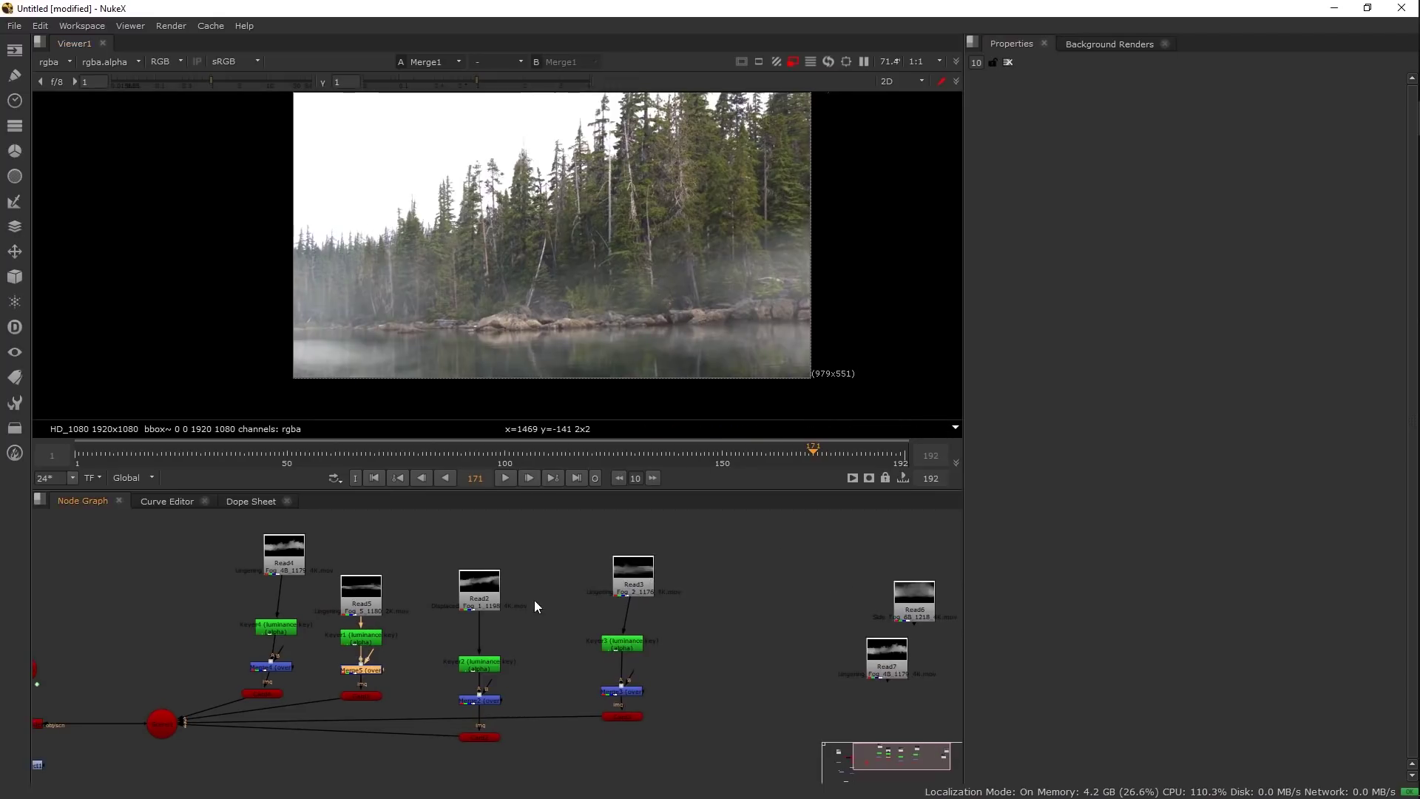
scroll(569, 607, "up", 2)
left_click_drag(679, 570, 523, 564)
scroll(619, 606, "down", 1)
left_click_drag(619, 606, 564, 605)
left_click_drag(762, 648, 680, 588)
left_click_drag(477, 600, 509, 600)
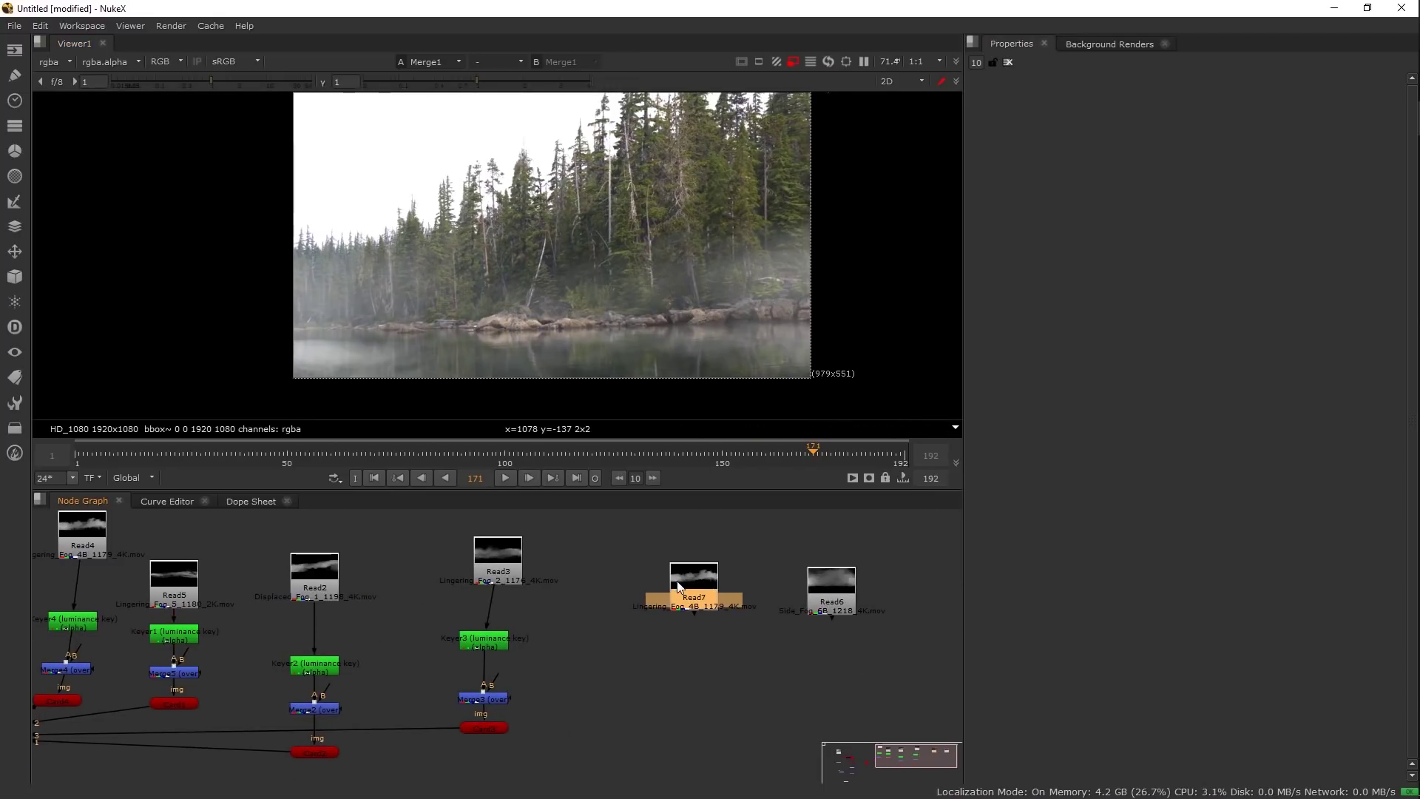
left_click_drag(676, 589, 649, 560)
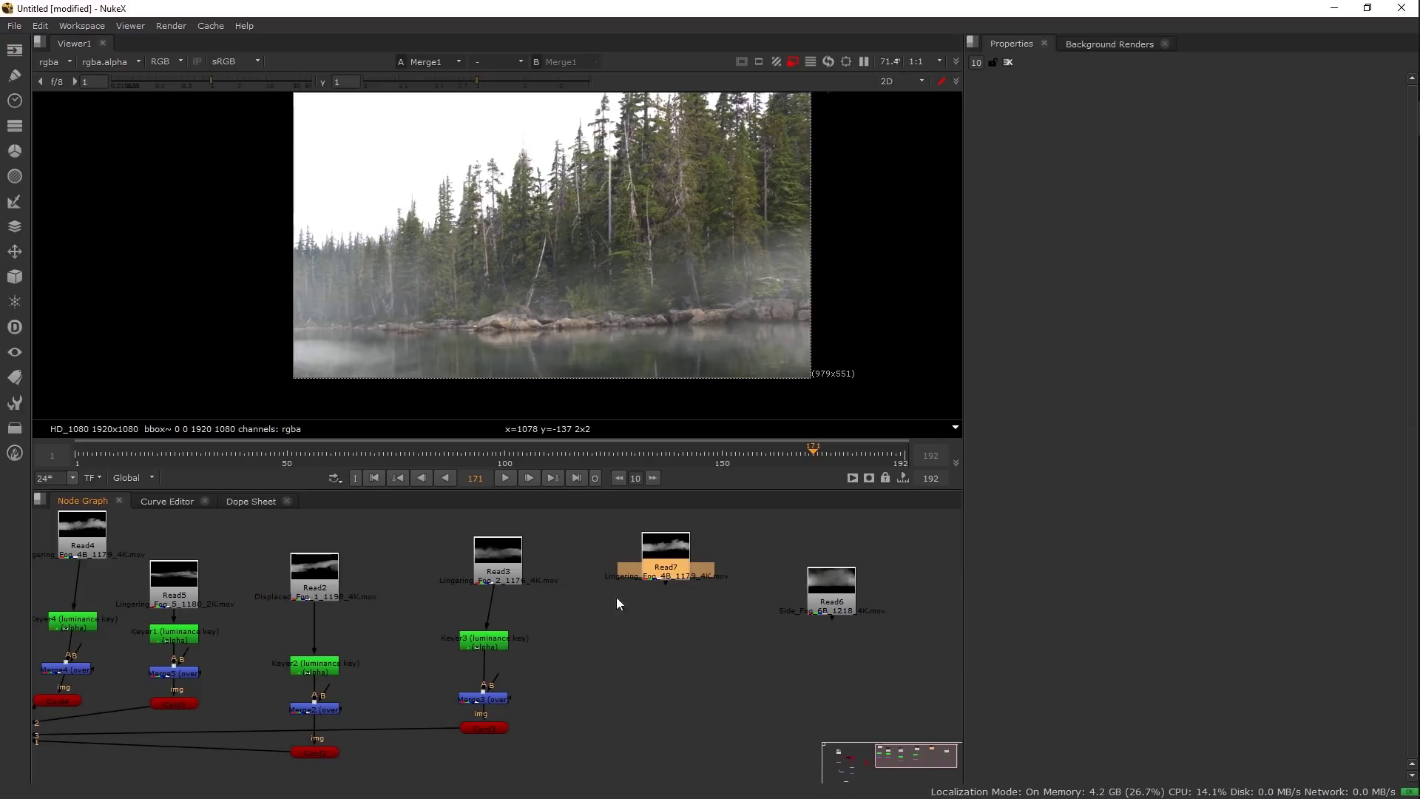
- Duplicate Read3's keyer, merge and card nodes under Read7 and connect the new card to the scene node
left_click(503, 730)
left_click(702, 634)
left_click_drag(584, 618, 400, 762)
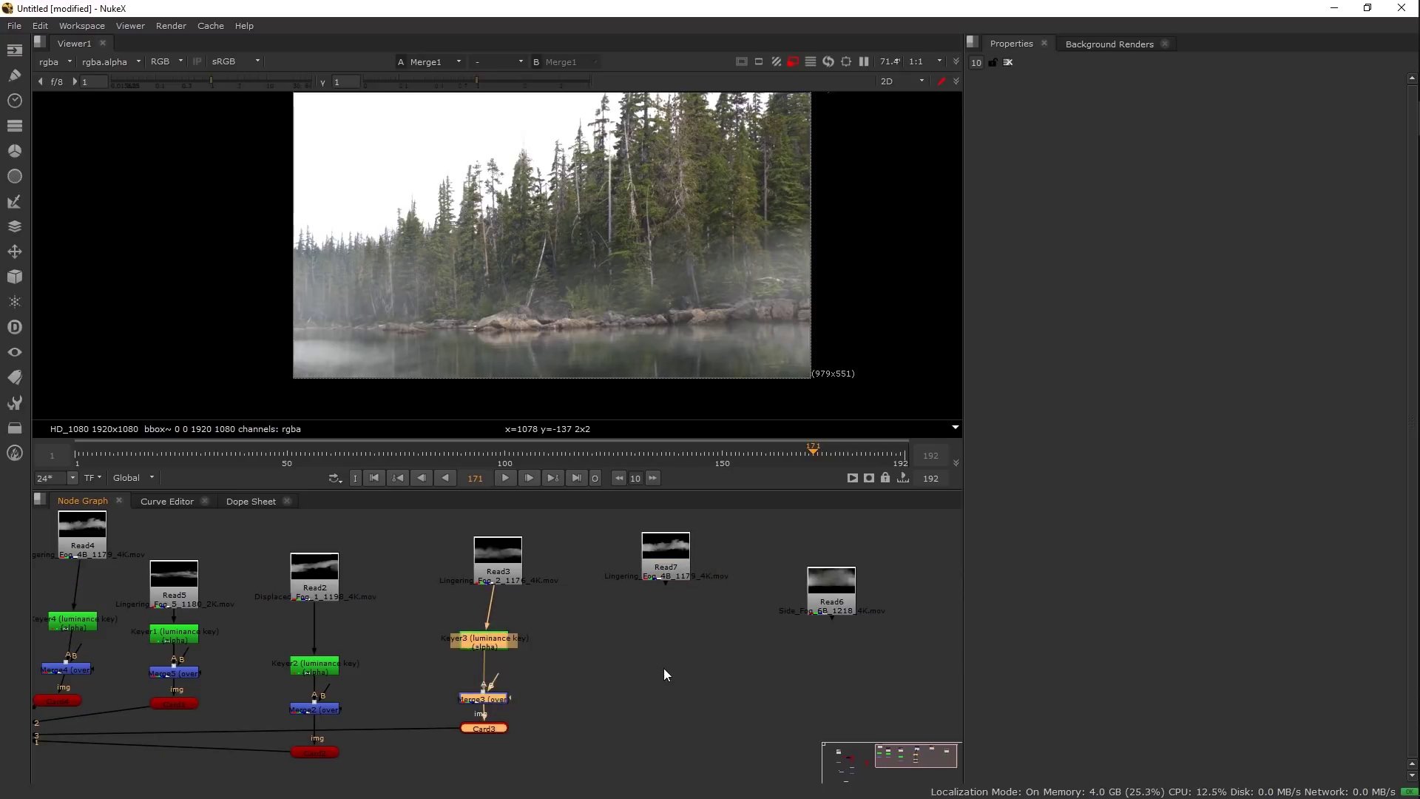
key("ctrl+c")
key("ctrl+v")
left_click(672, 630)
scroll(795, 702, "down", 2)
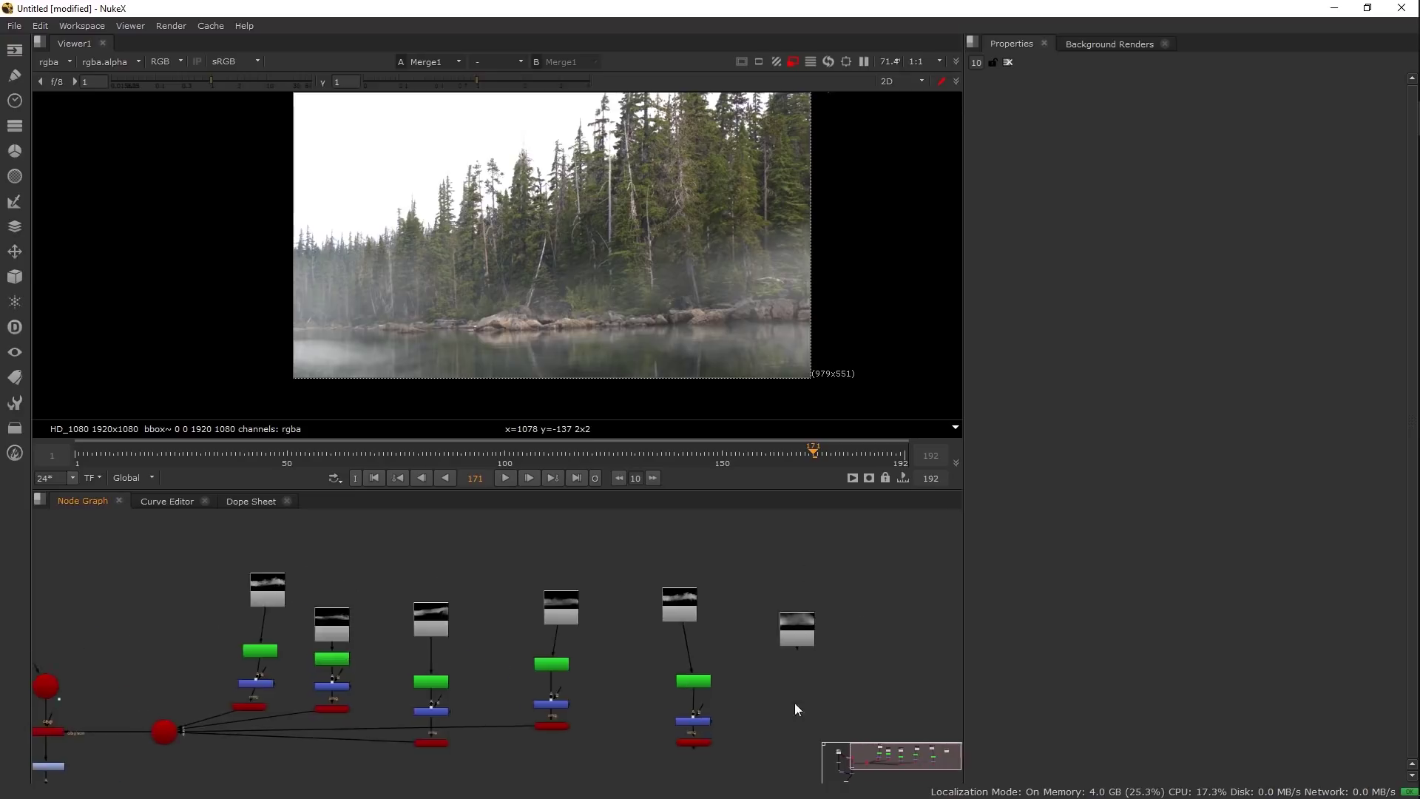
left_click_drag(428, 710, 238, 685)
scroll(744, 704, "up", 3)
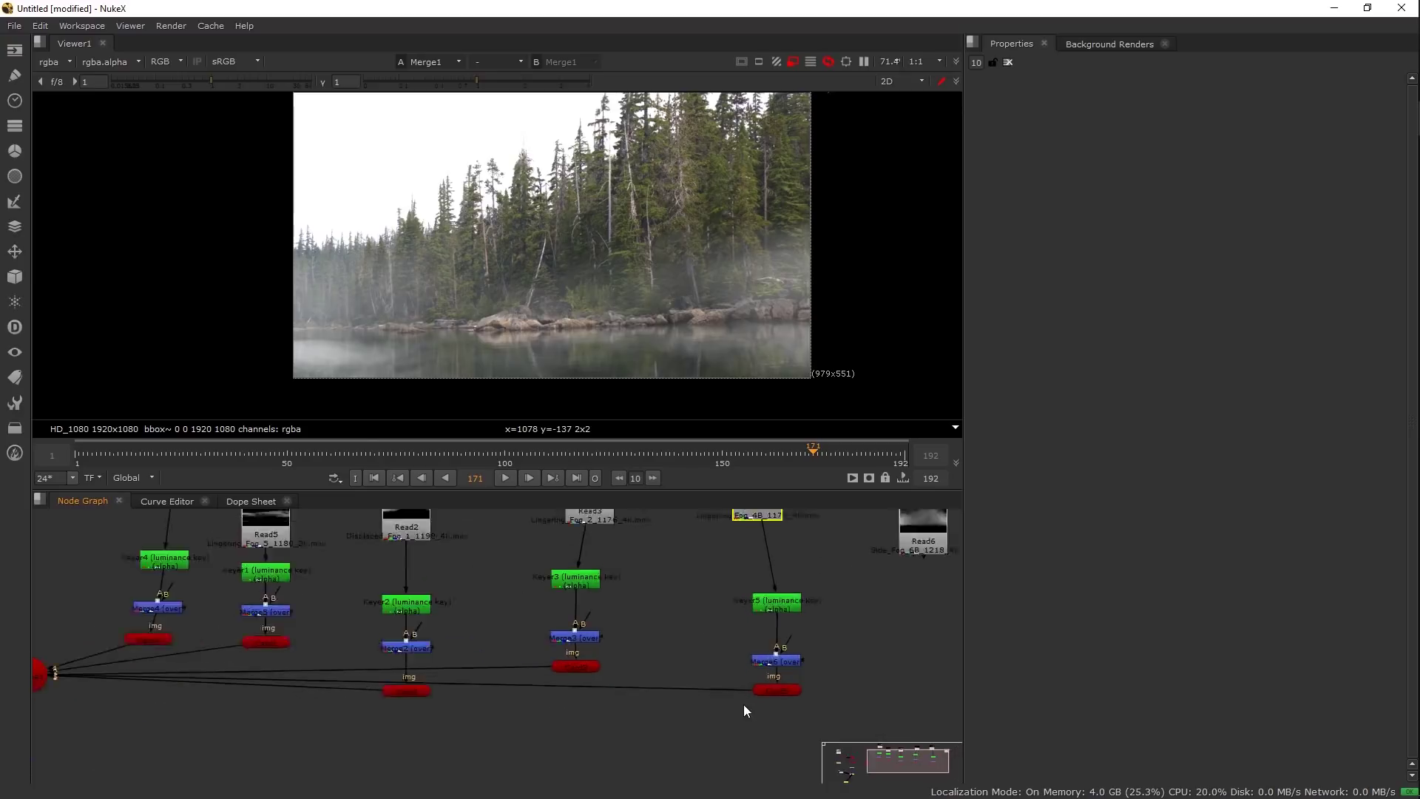
- Move Card5 to about X -0.306, Y -0.27 so its fog sits low along the shoreline
double_click(785, 690)
key("Tab")
left_click_drag(604, 294, 278, 279)
key("Tab")
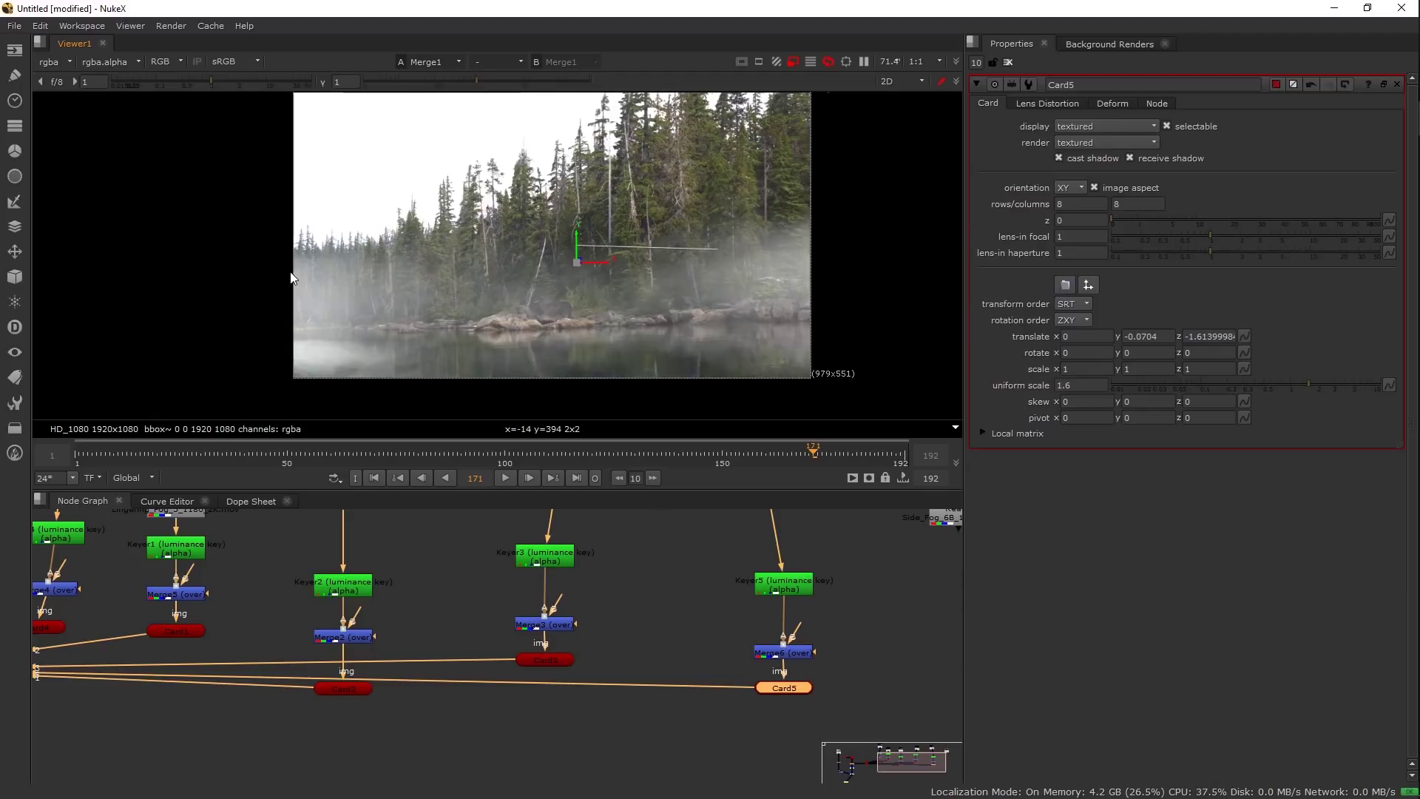
left_click_drag(621, 259, 498, 263)
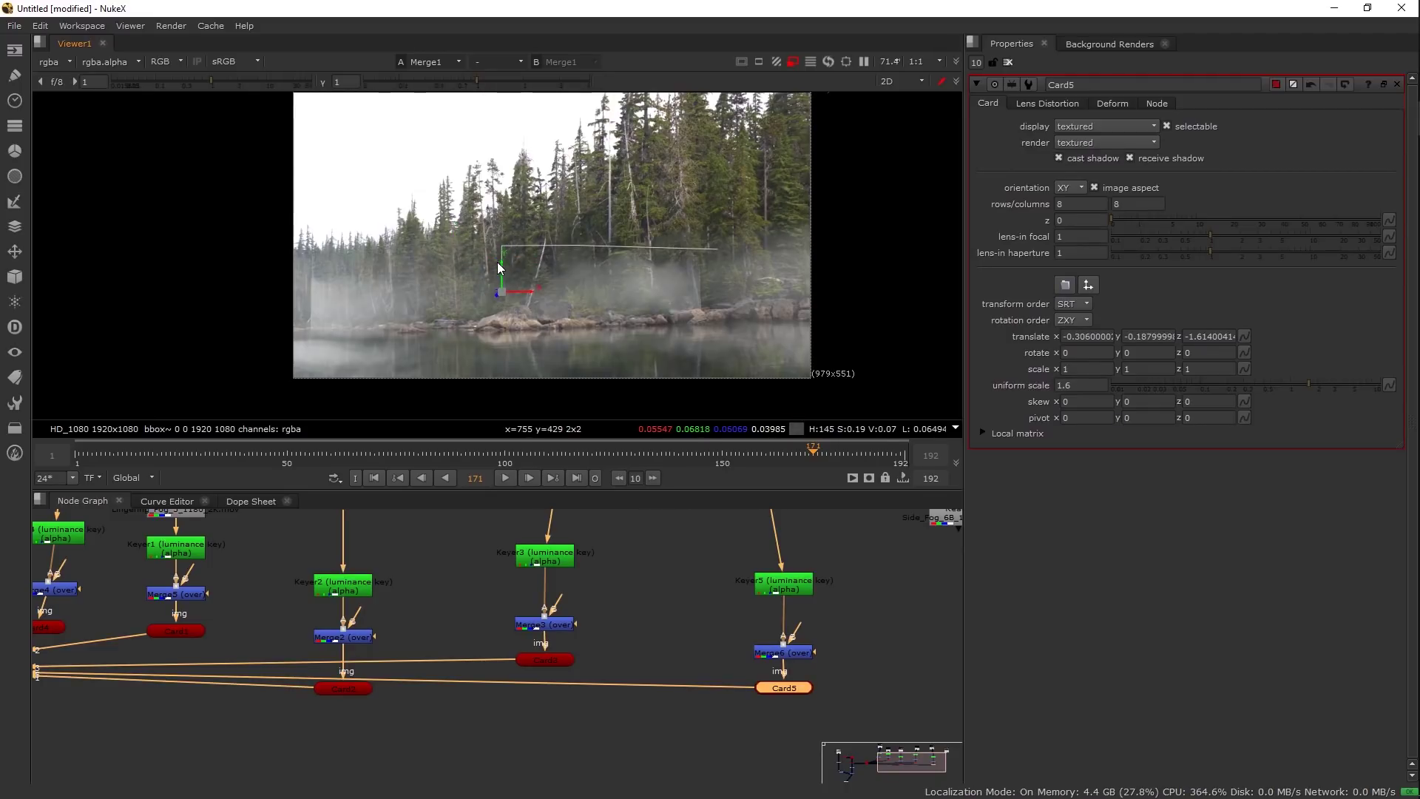
key("Tab")
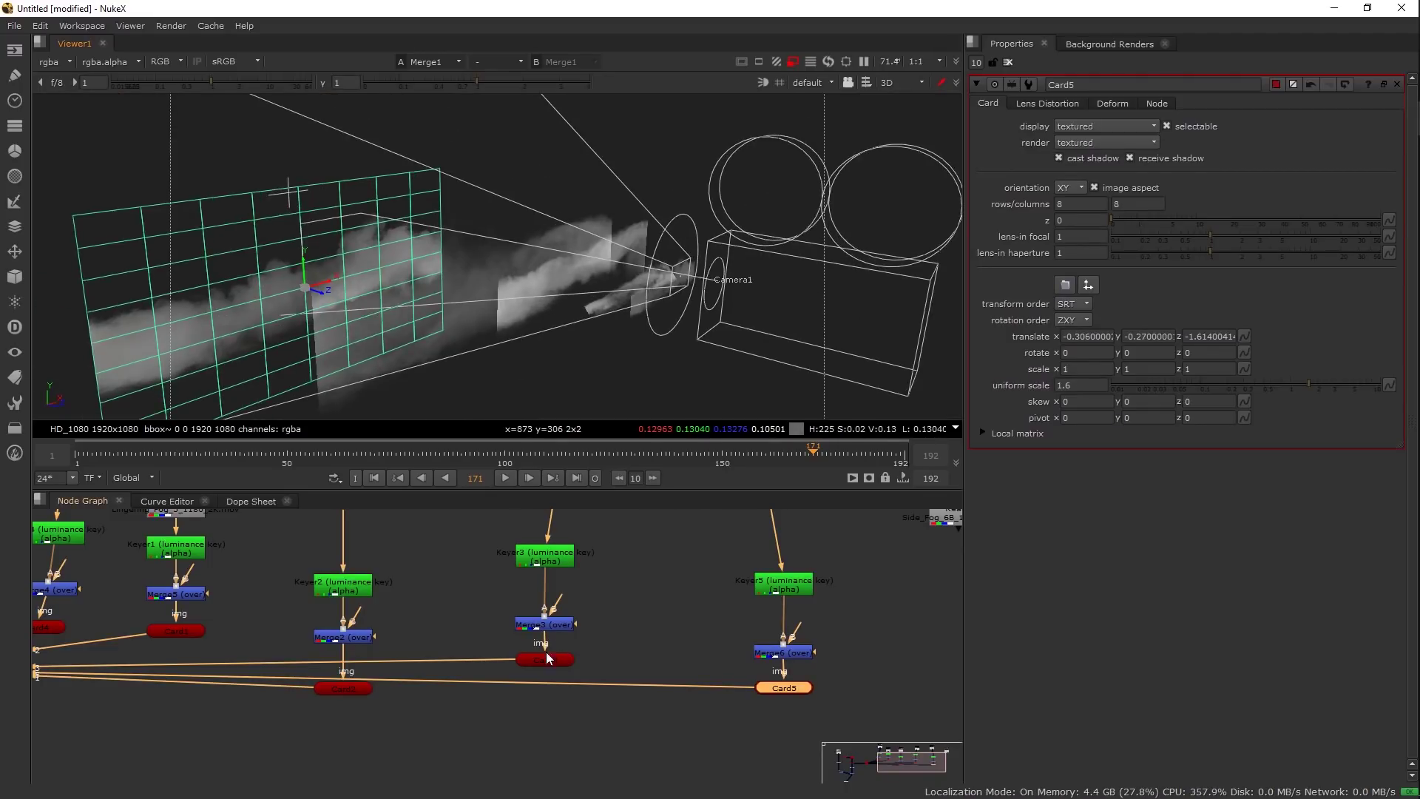
- Show Merge6's output in the viewer and set its mix to 1
left_click(783, 654)
key("1")
left_click_drag(795, 348, 739, 389)
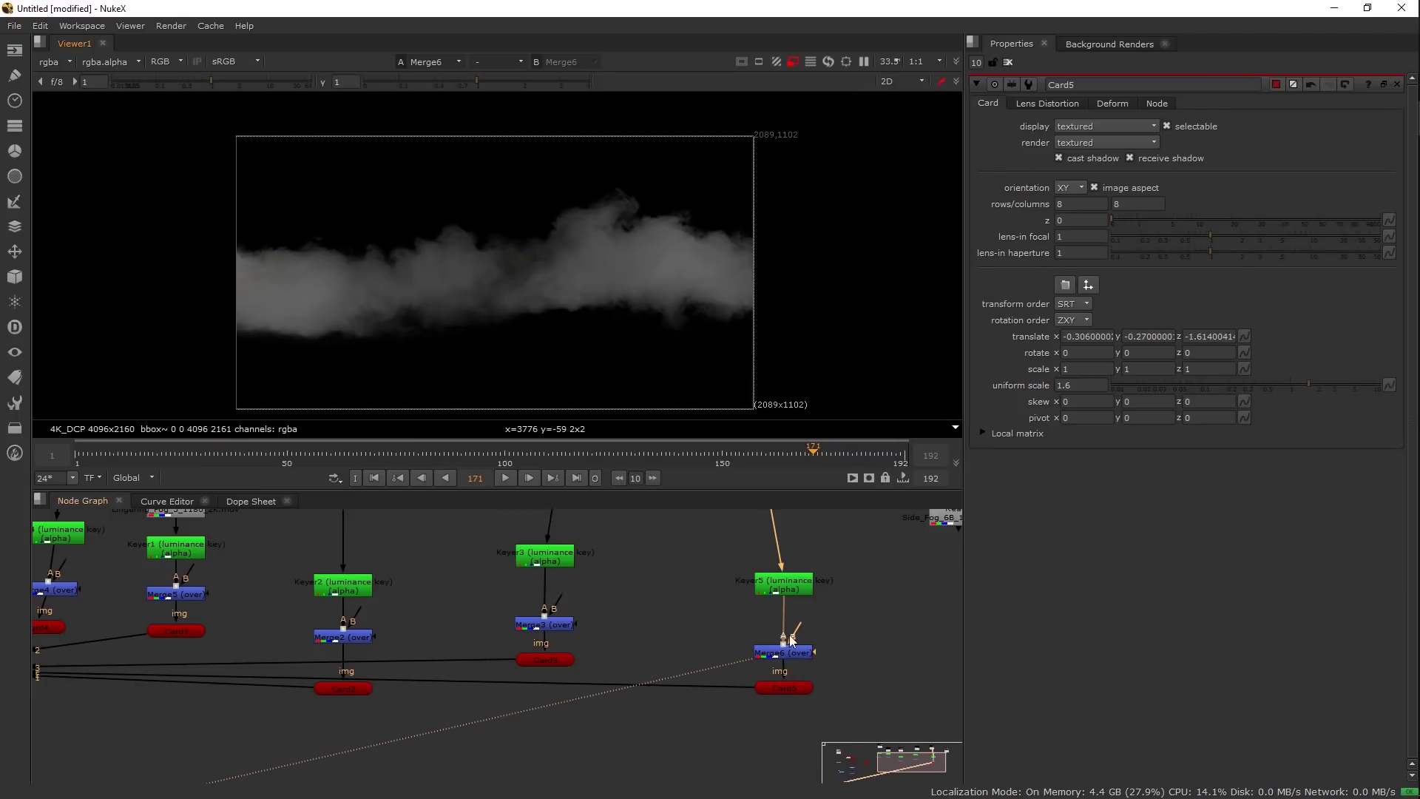
double_click(786, 651)
left_click_drag(1259, 268, 1381, 268)
scroll(562, 266, "up", 3)
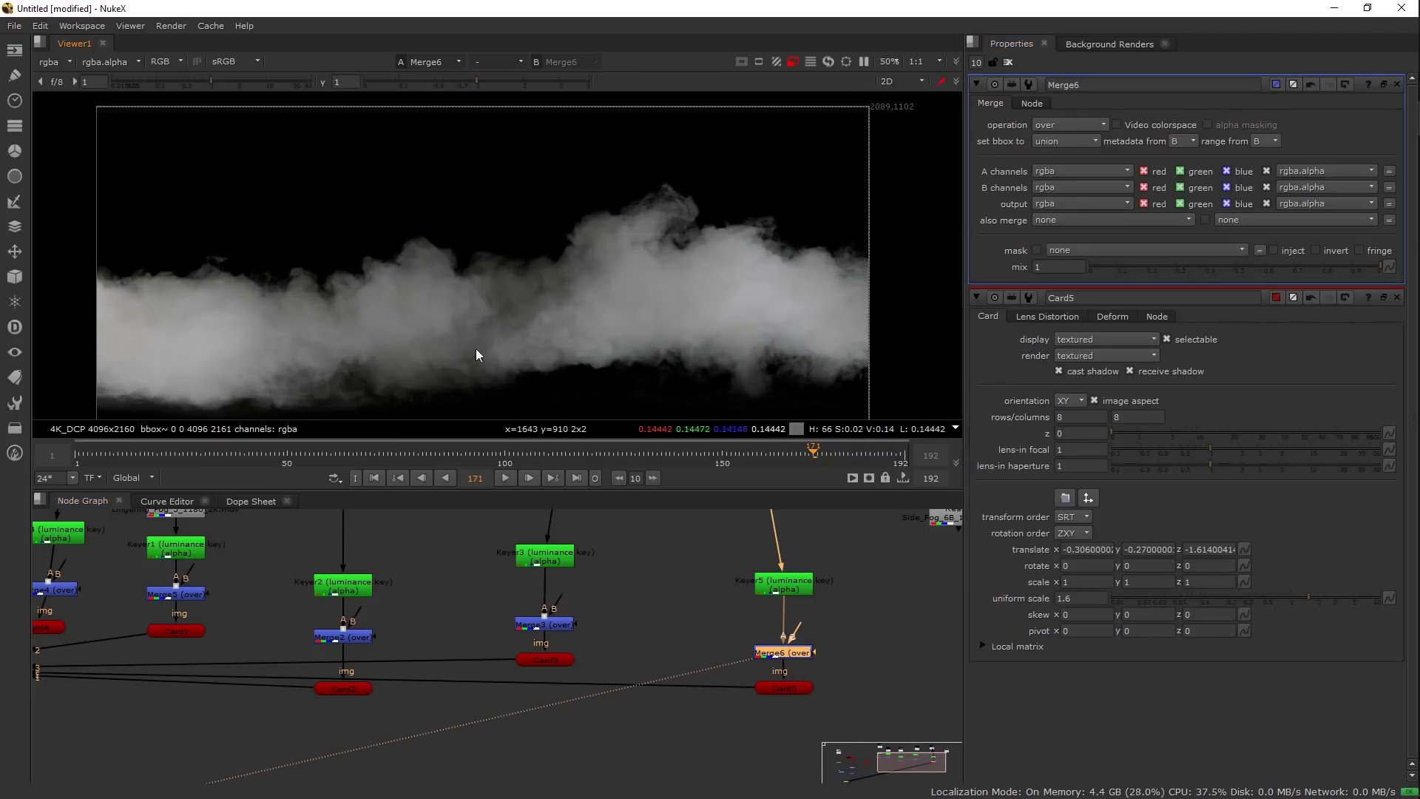
- Move the Read7 branch's keyer and Merge6 up to free space above Card5
left_click_drag(212, 154, 742, 337)
left_click_drag(646, 669, 511, 707)
left_click(661, 598)
left_click_drag(664, 589, 663, 567)
left_click_drag(655, 694, 654, 645)
key("Tab")
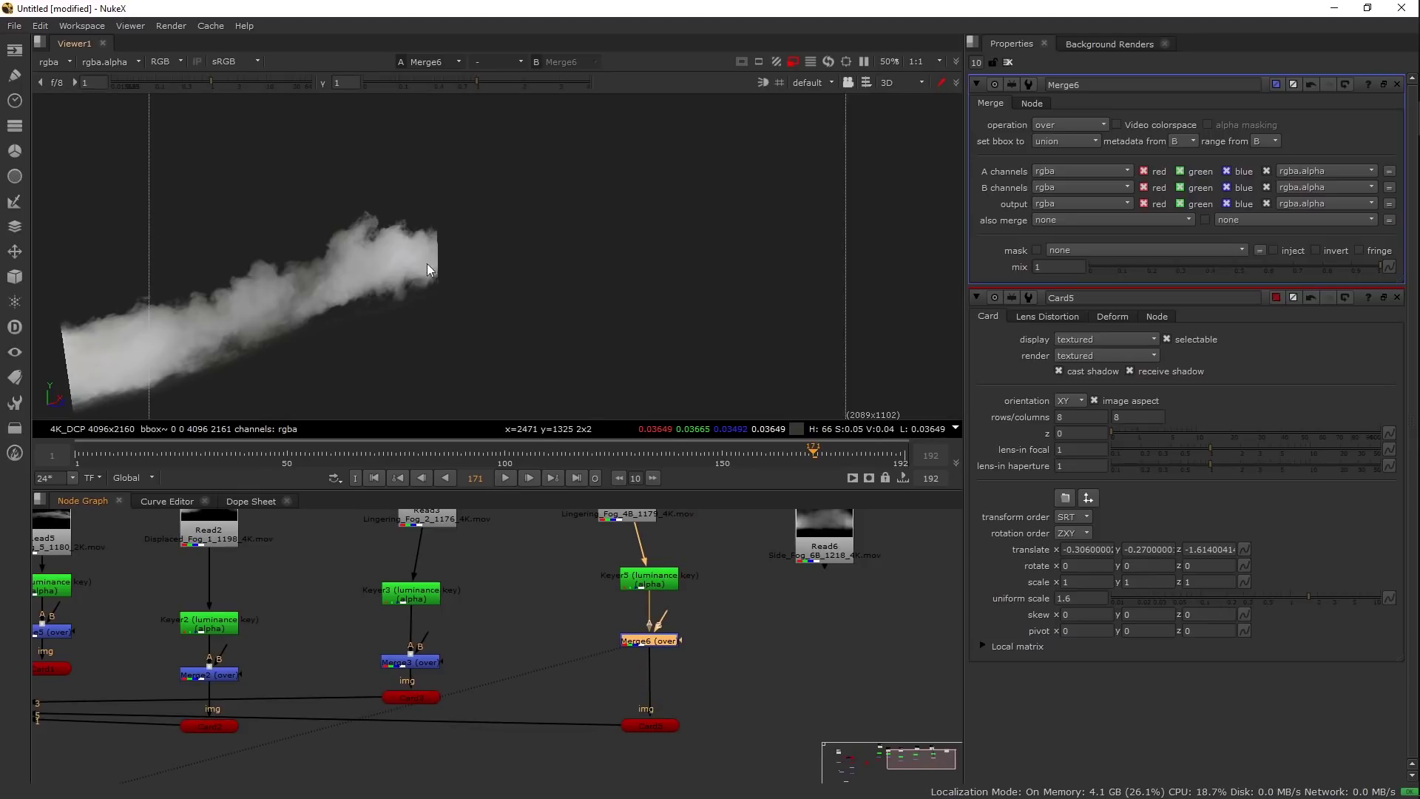
left_click_drag(427, 263, 453, 244)
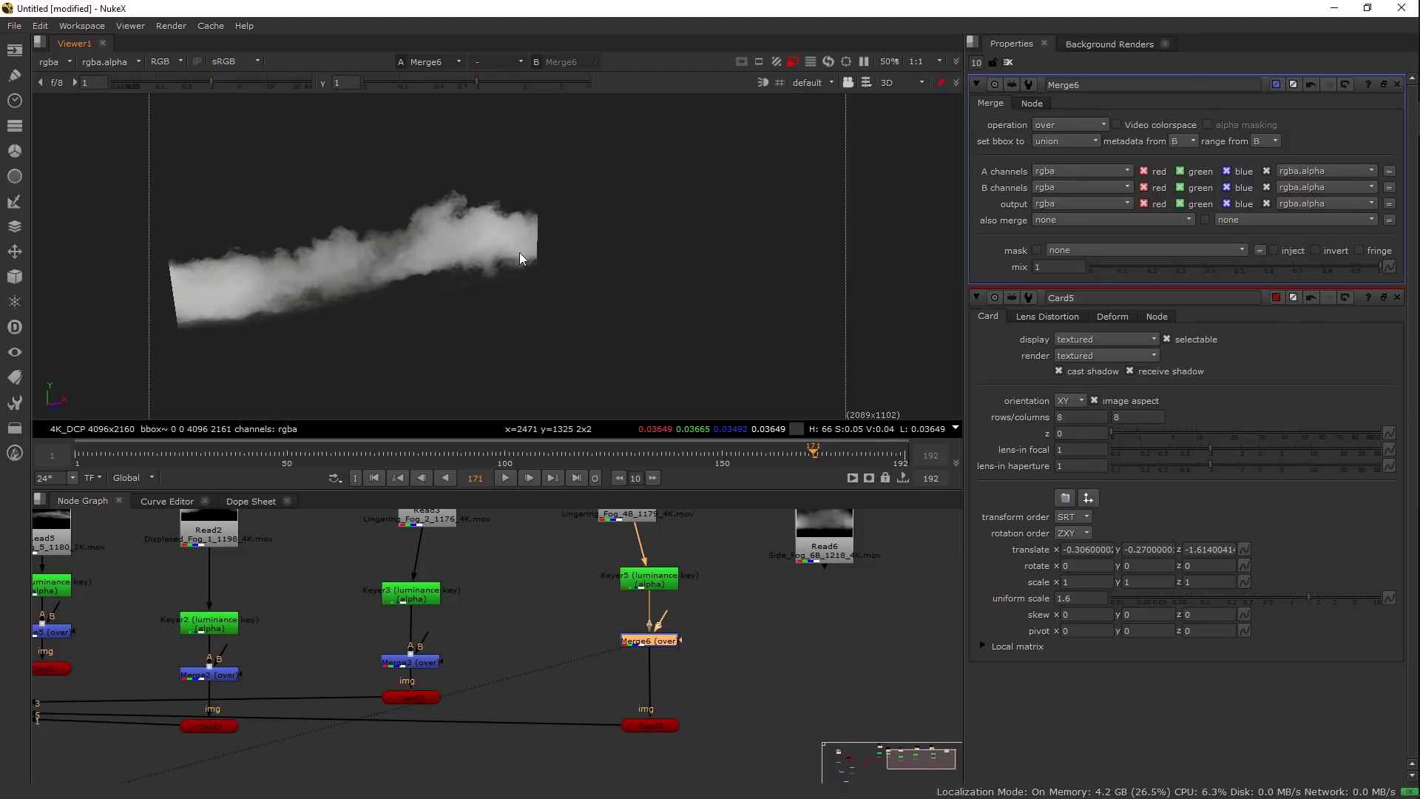
left_click(678, 658)
left_click_drag(666, 646, 664, 631)
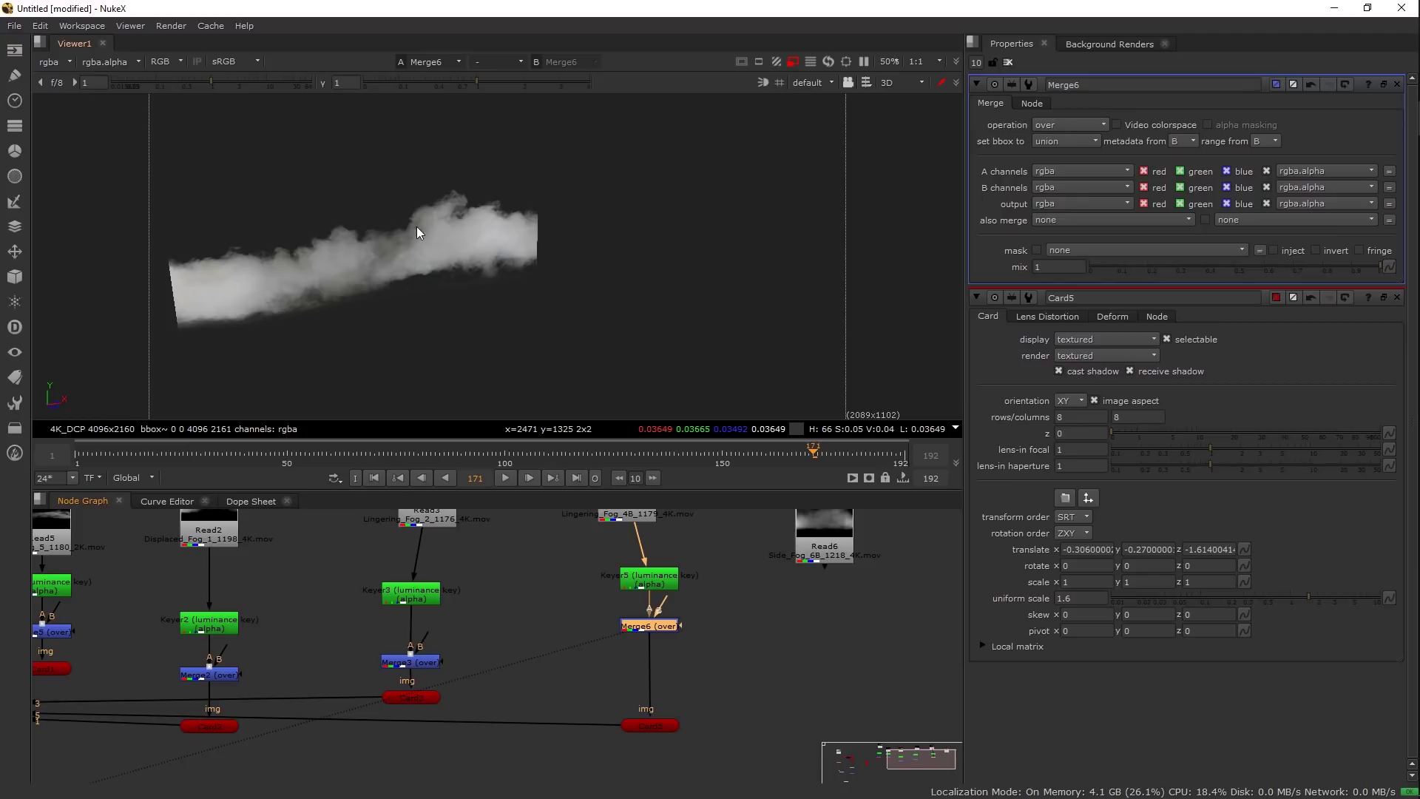
left_click(707, 673)
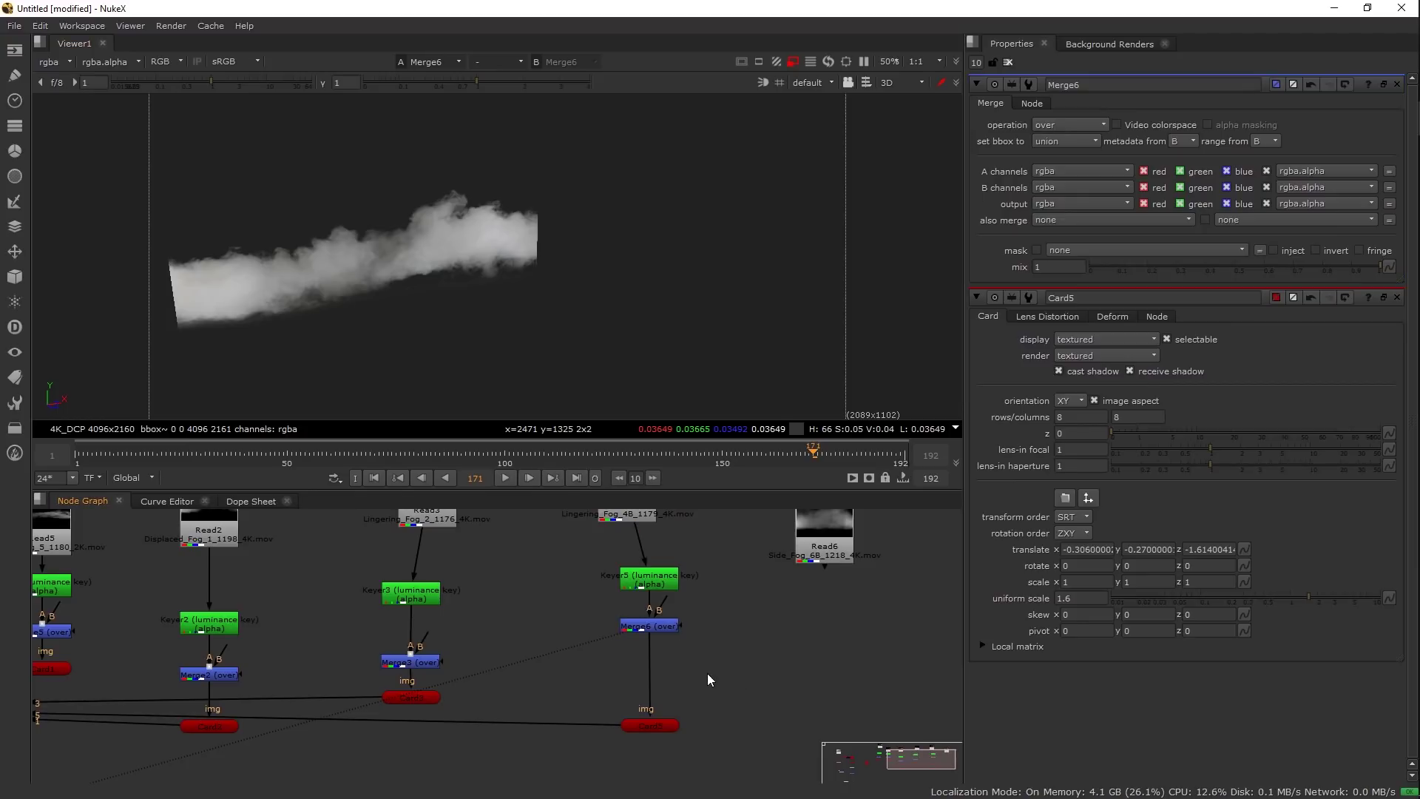
- Insert a second merge between Merge6 and Card5 and feed a new Constant node into its B input
key("m")
left_click_drag(692, 667, 654, 682)
left_click(755, 652)
key("Tab")
type("constant")
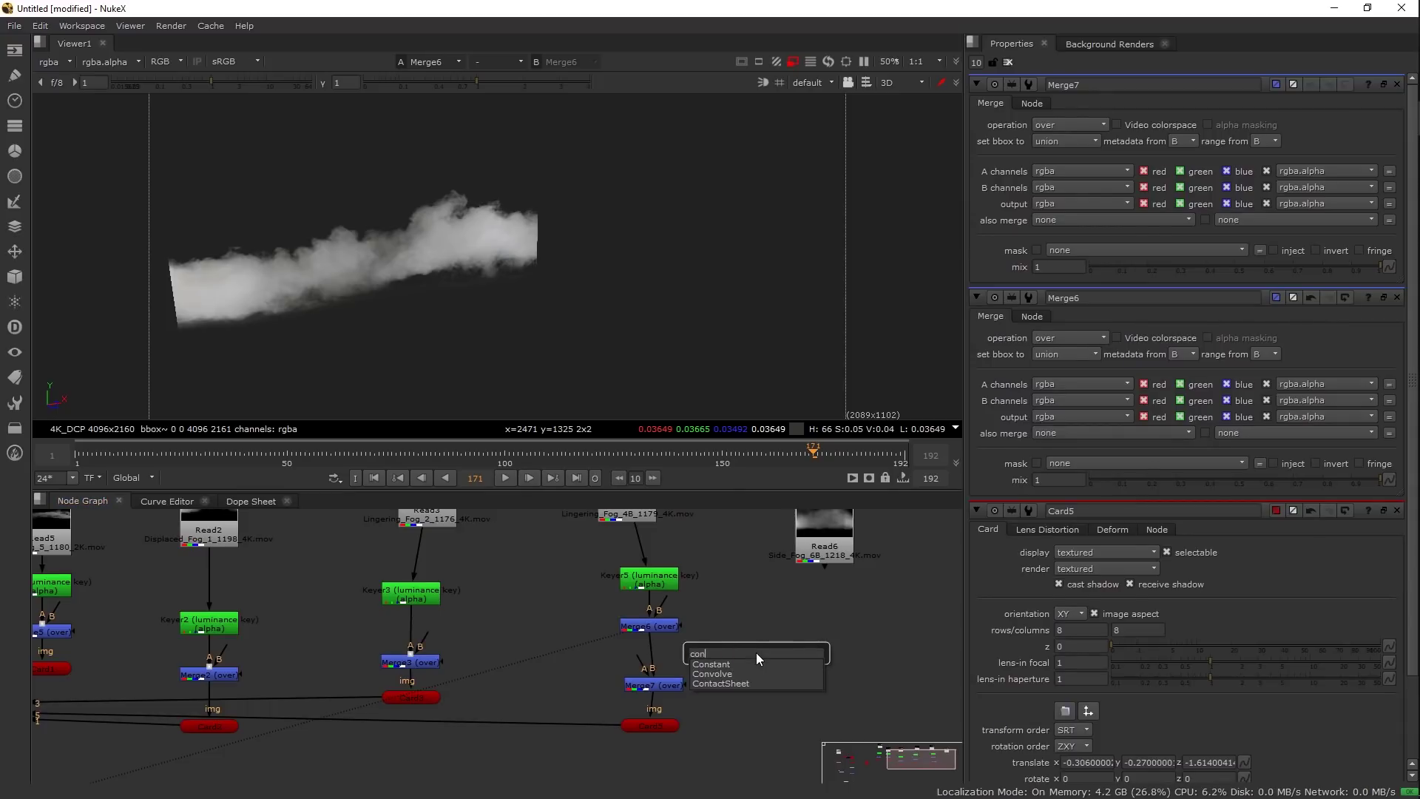
key("Return")
left_click_drag(641, 659, 760, 614)
mouse_move(653, 685)
left_mouse_down()
mouse_move(650, 658)
mouse_move(648, 670)
left_mouse_up()
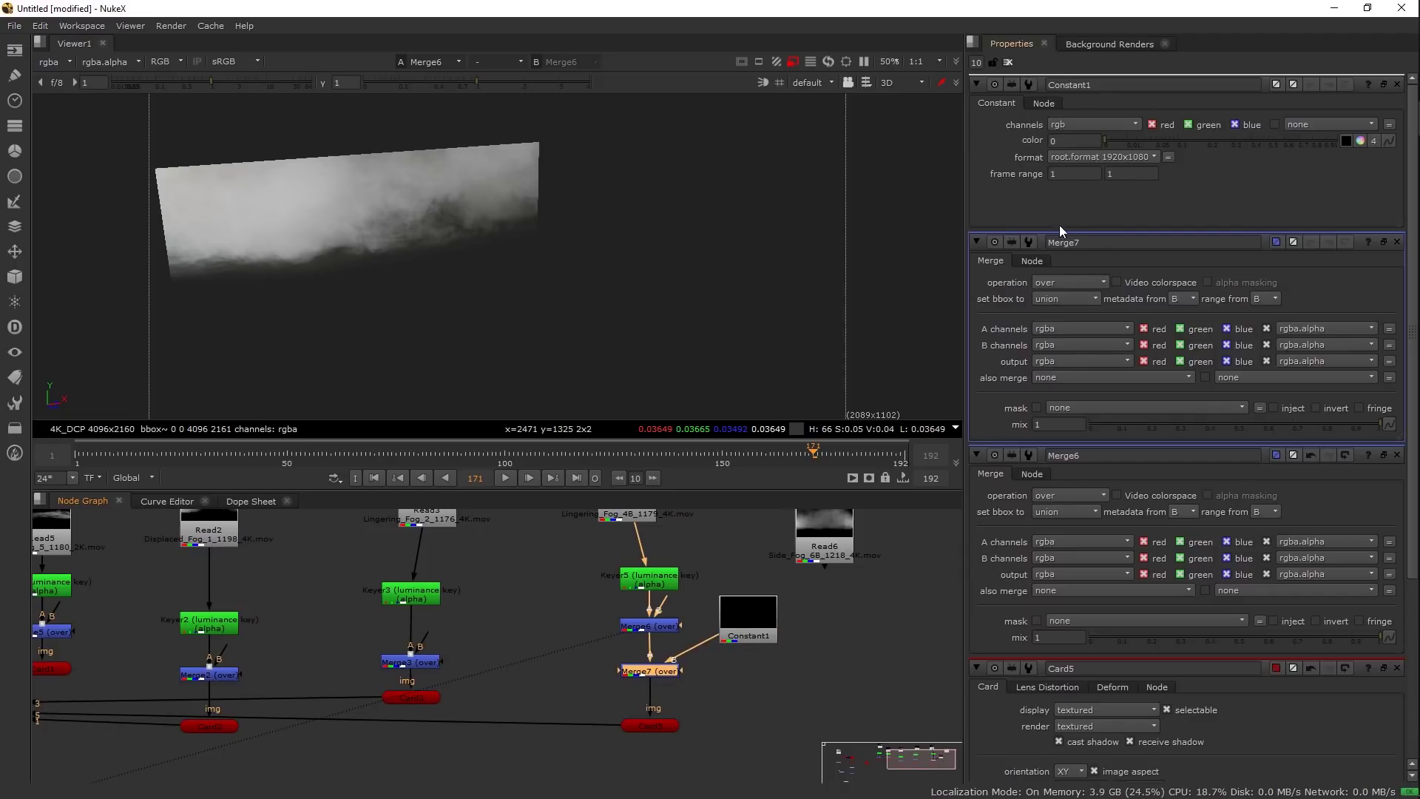
- Set the Constant's format to UHD_4K 3840x2160 and tidy the positions of Read7 and the Constant
left_click(1103, 157)
left_click(1116, 271)
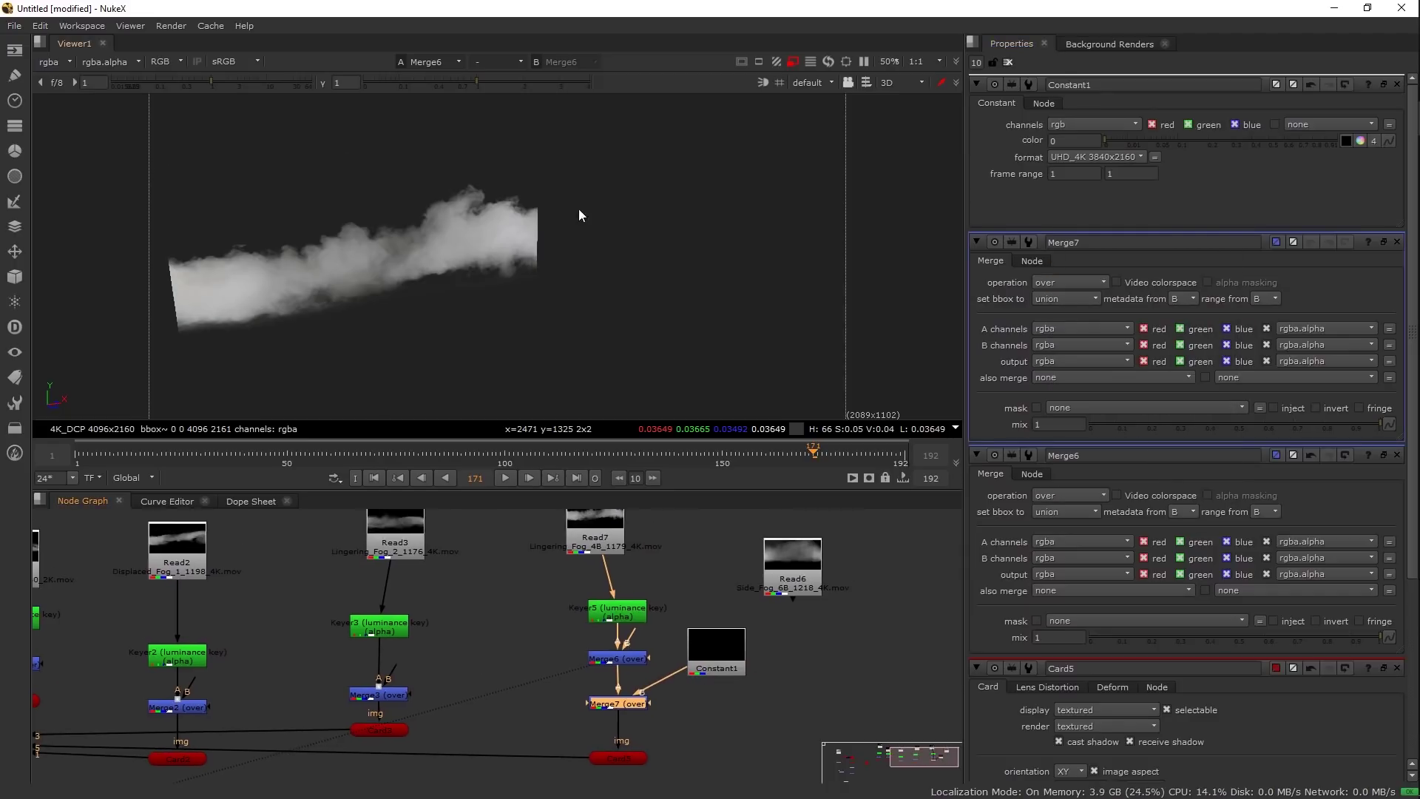
left_click_drag(621, 528, 638, 565)
left_click_drag(639, 565, 656, 561)
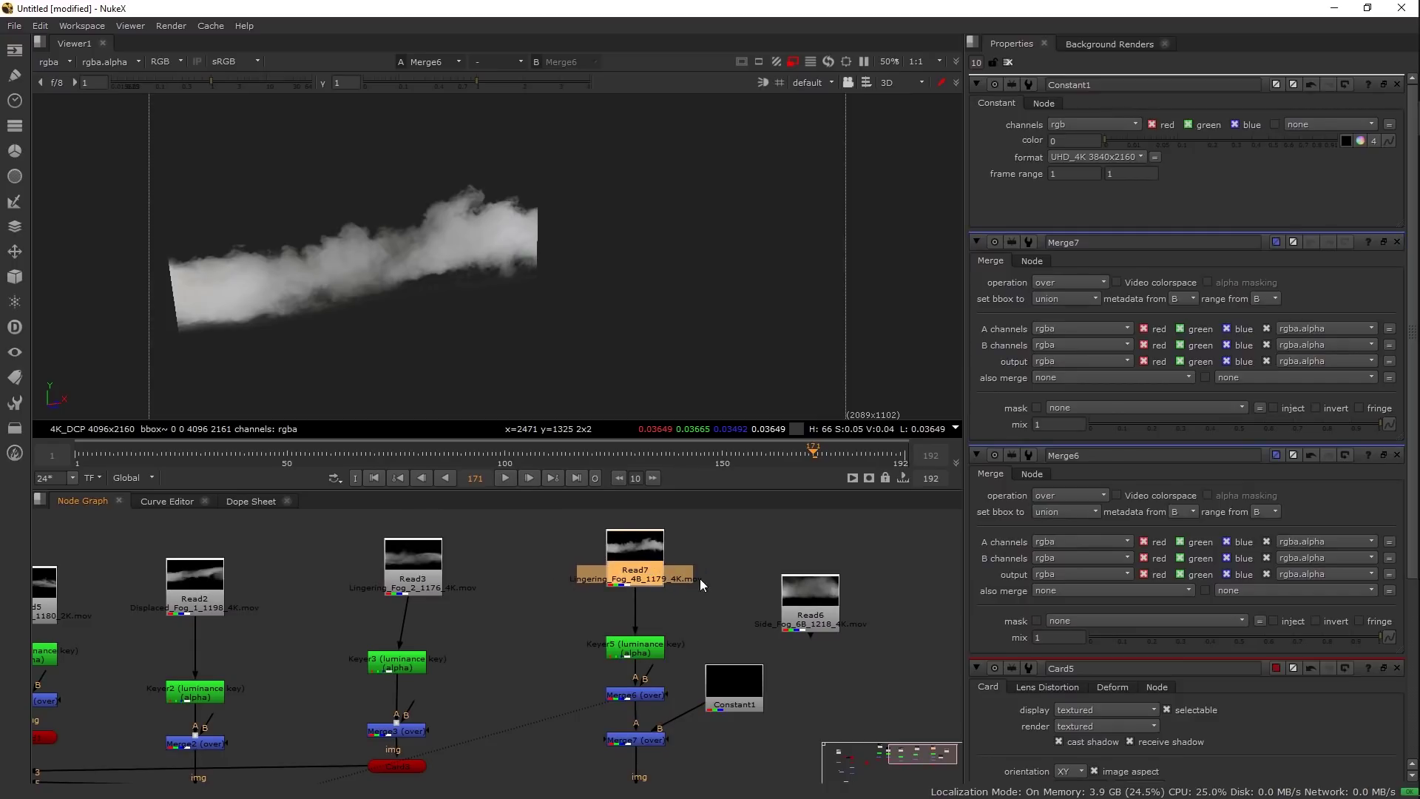
left_click_drag(742, 705, 731, 668)
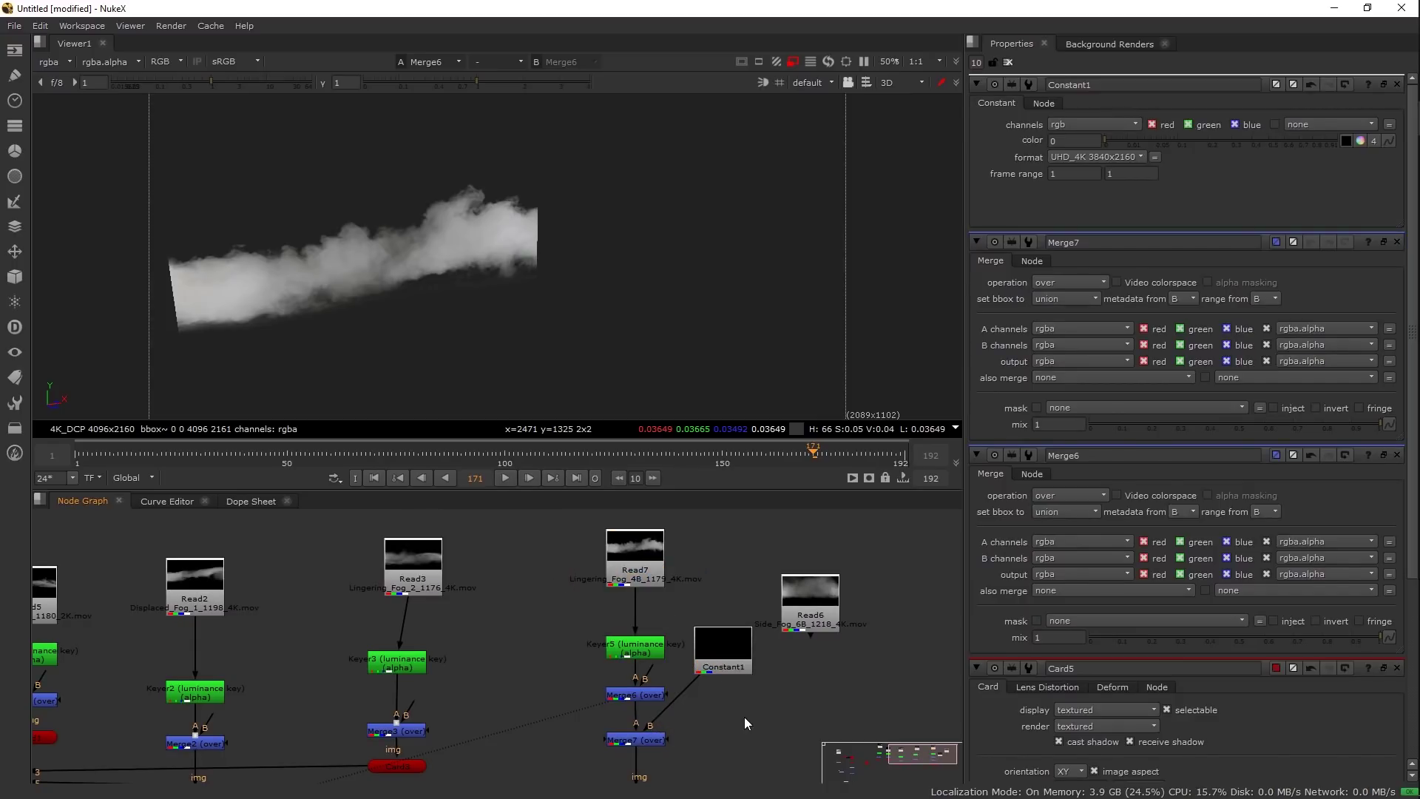
- Add a Roto node as Merge7's mask and show Merge7's output in the 2D viewer
key("o")
left_click_drag(714, 728, 751, 719)
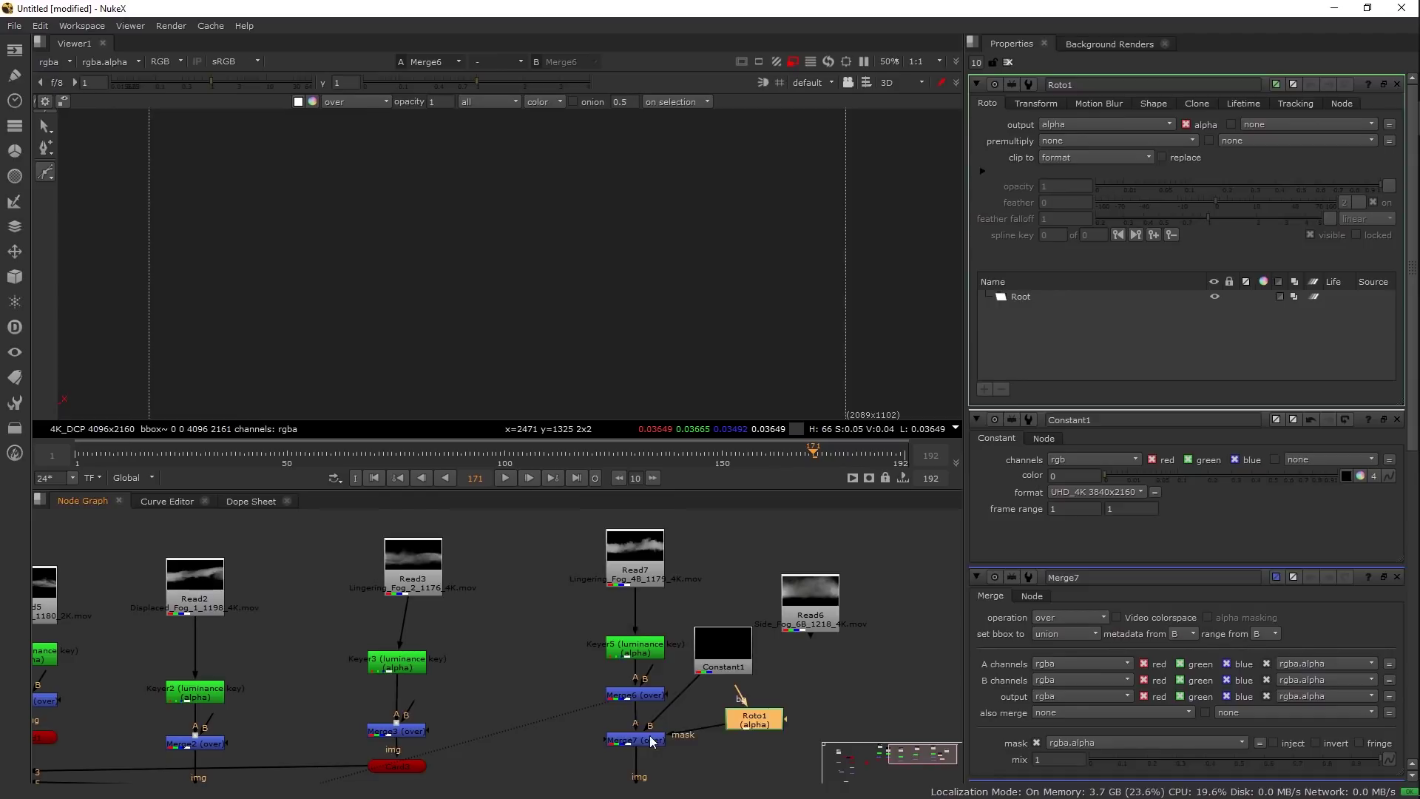
left_click_drag(576, 347, 583, 324)
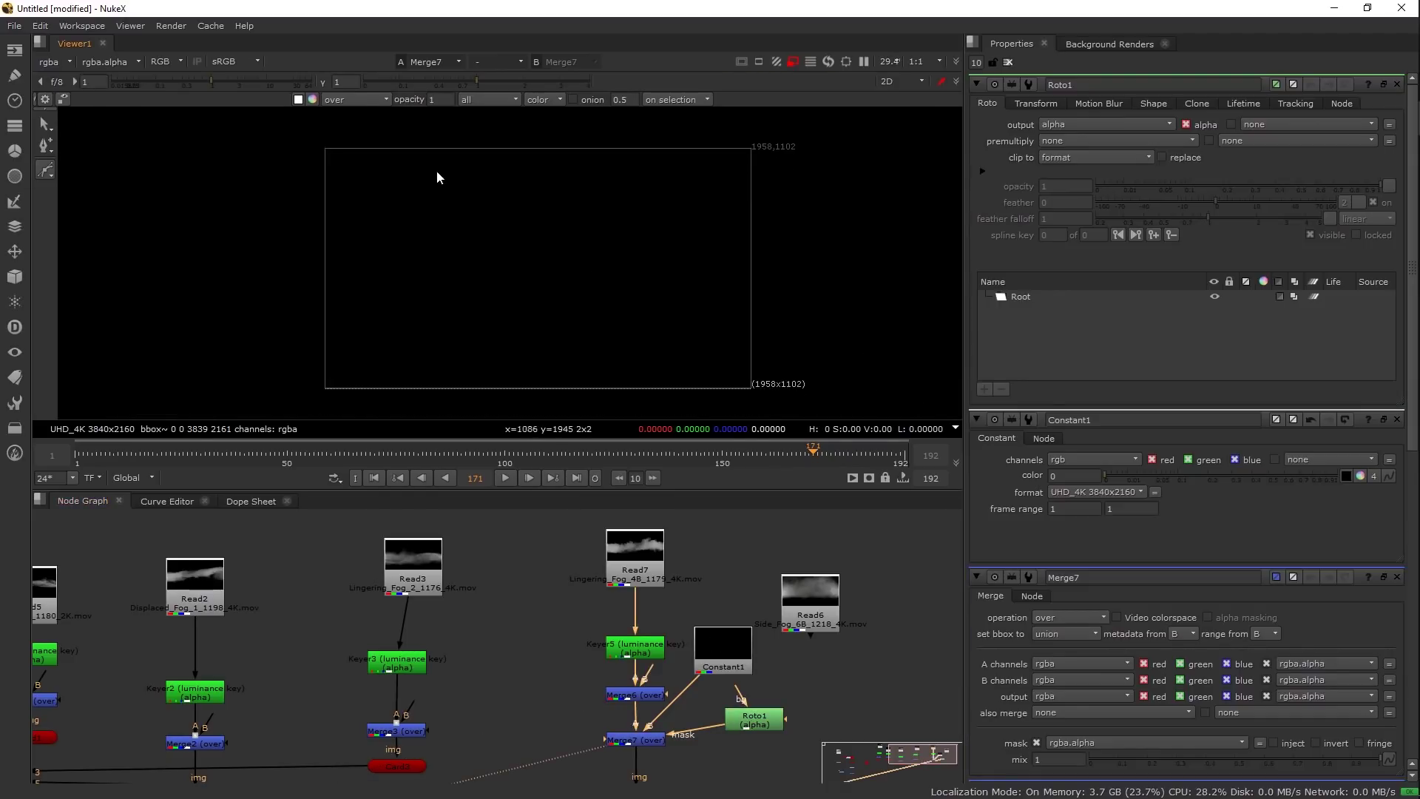
- Draw a closed, rounded Bezier mask around the fog, with points on all sides of the frame
left_click_drag(425, 163, 380, 180)
left_click_drag(356, 306, 371, 349)
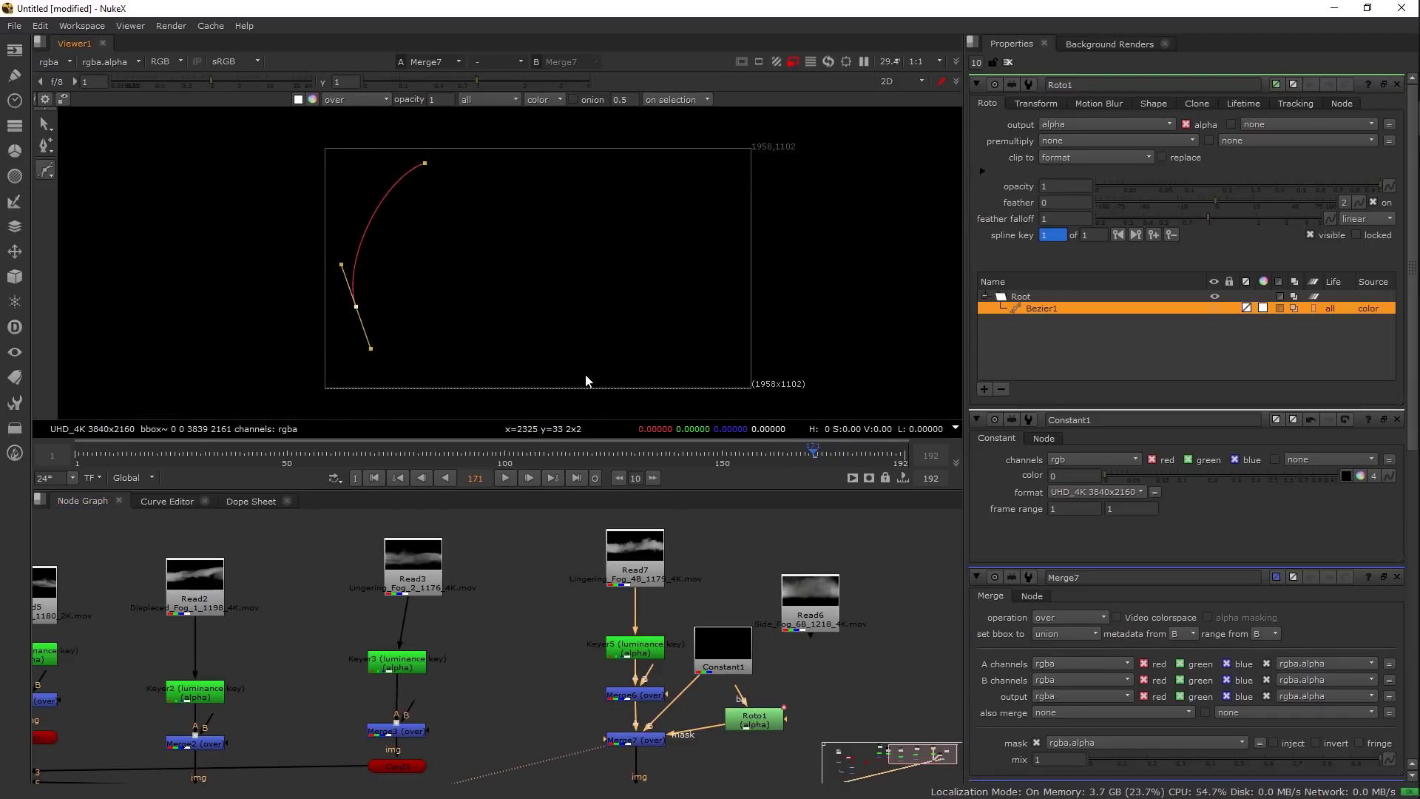
left_click_drag(532, 384, 600, 385)
left_click_drag(710, 352, 712, 308)
mouse_move(671, 171)
left_mouse_down()
mouse_move(634, 153)
mouse_move(663, 152)
left_mouse_up()
left_click(428, 139)
left_click(528, 136, "ctrl+alt")
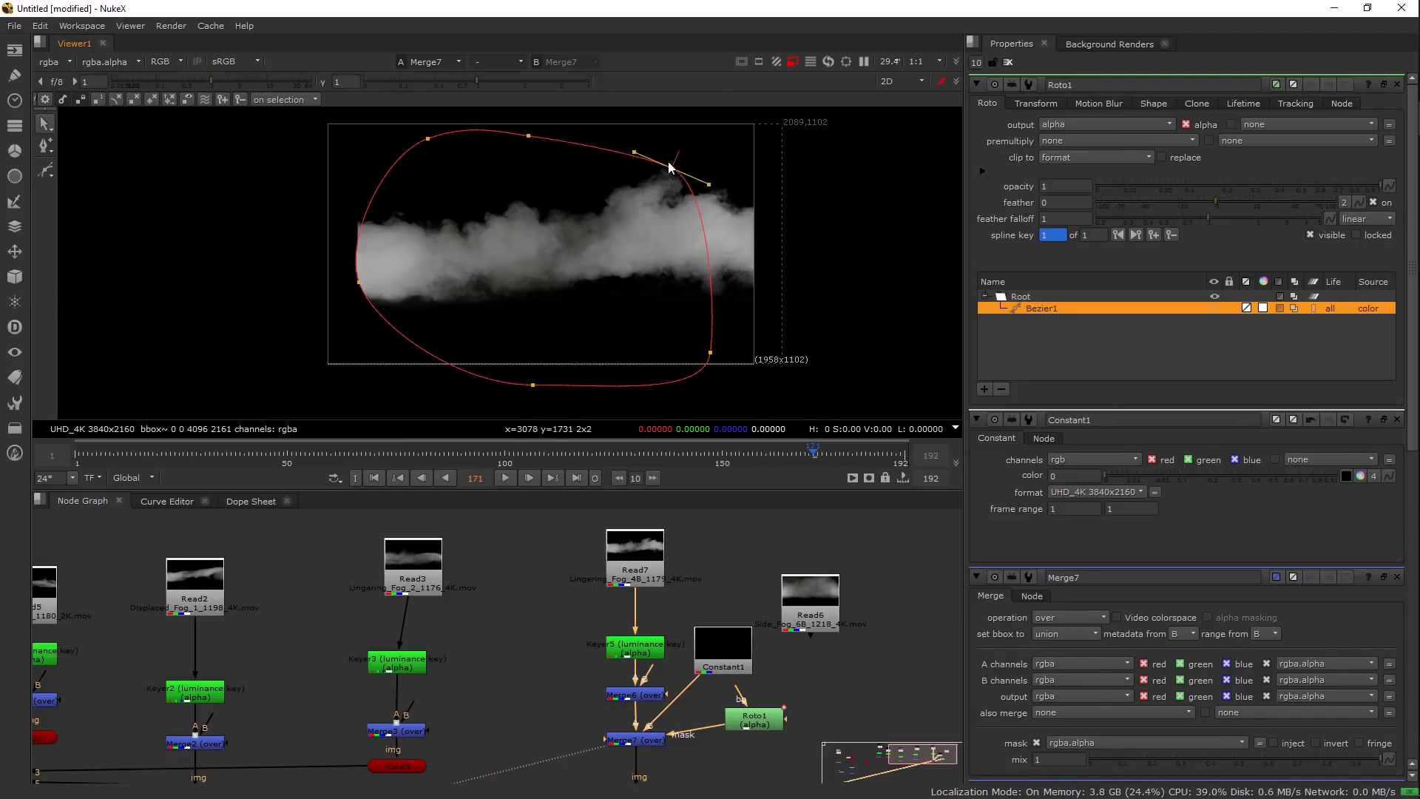
- Set the Roto's clip option to no clip and pull the mask's lower-right point inward
left_click(1094, 158)
left_click(1097, 130)
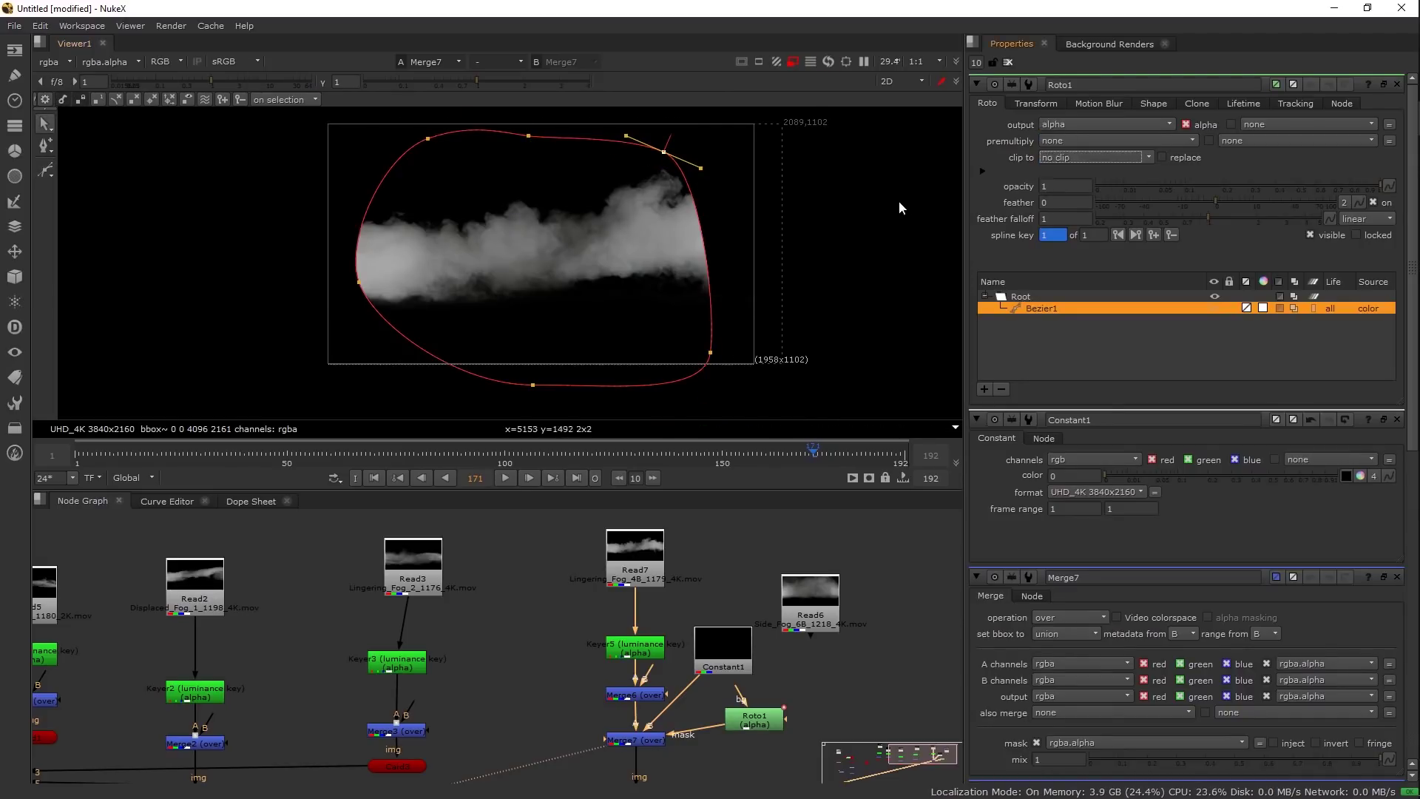
left_click_drag(710, 353, 673, 337)
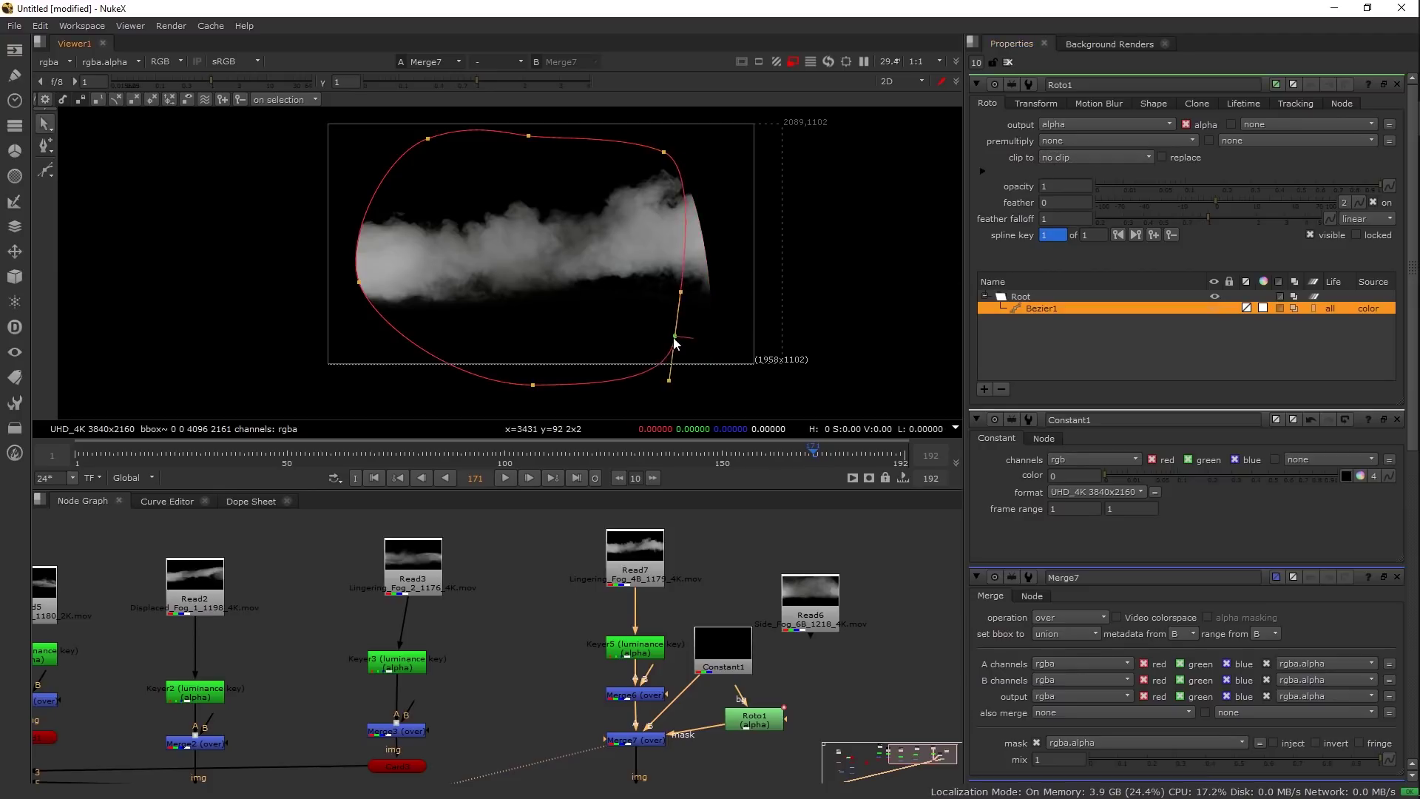
- Set the Bezier mask's feather to -500
left_click_drag(1162, 202, 884, 225)
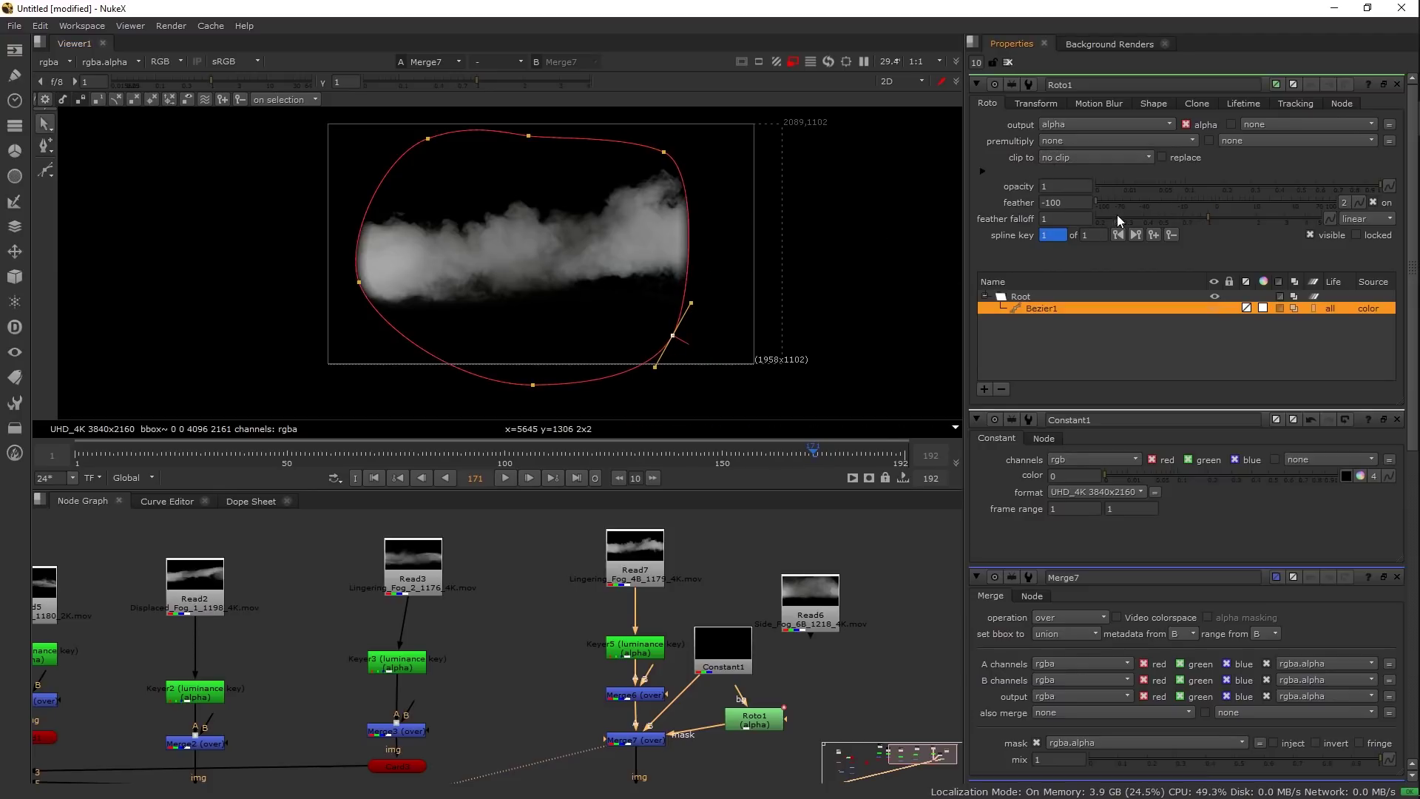
type("-500")
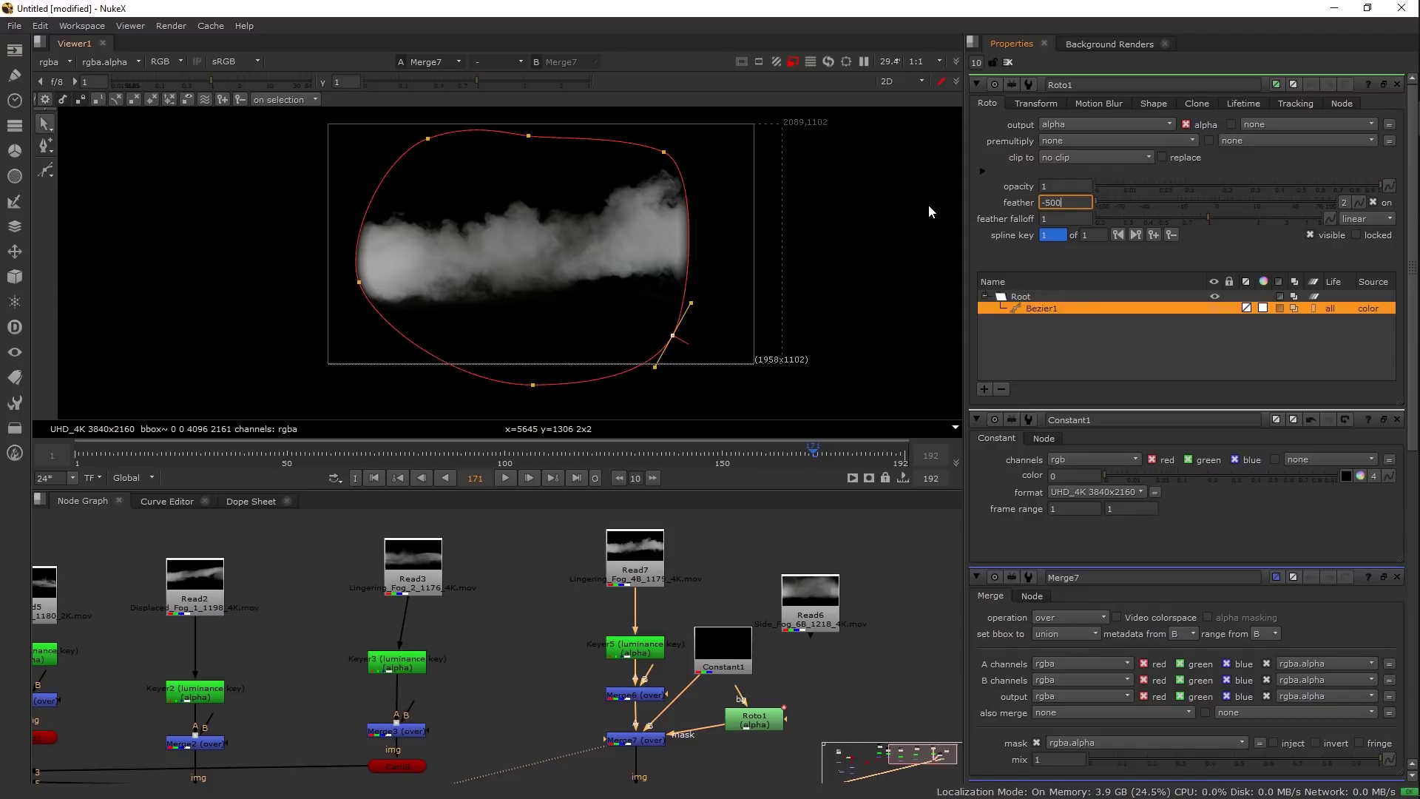
key("Return")
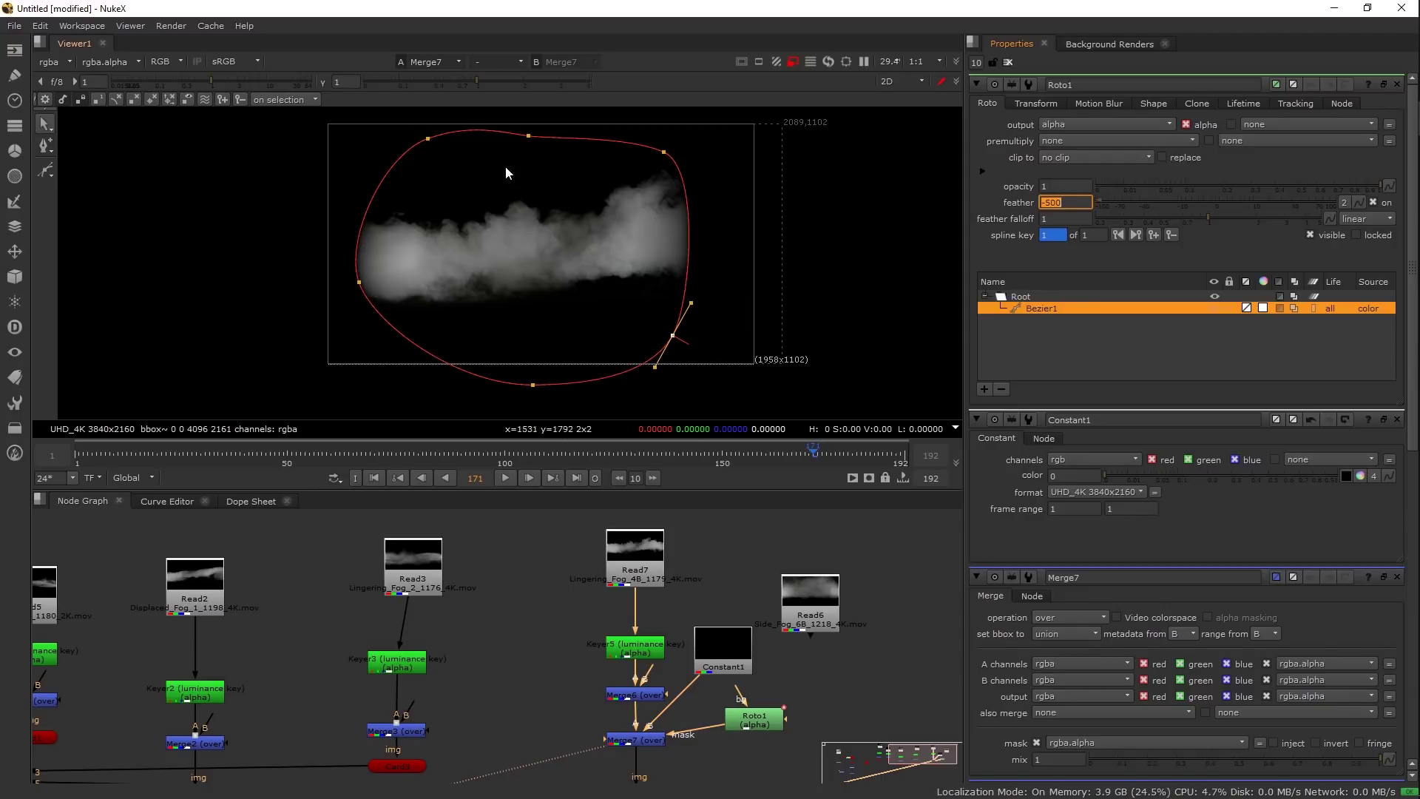
- Widen the mask's right side, raise its bottom point, and increase the inward feather to about -738
left_click_drag(664, 152, 717, 181)
left_click_drag(672, 335, 688, 324)
left_click_drag(532, 385, 508, 356)
left_click_drag(514, 278, 511, 292)
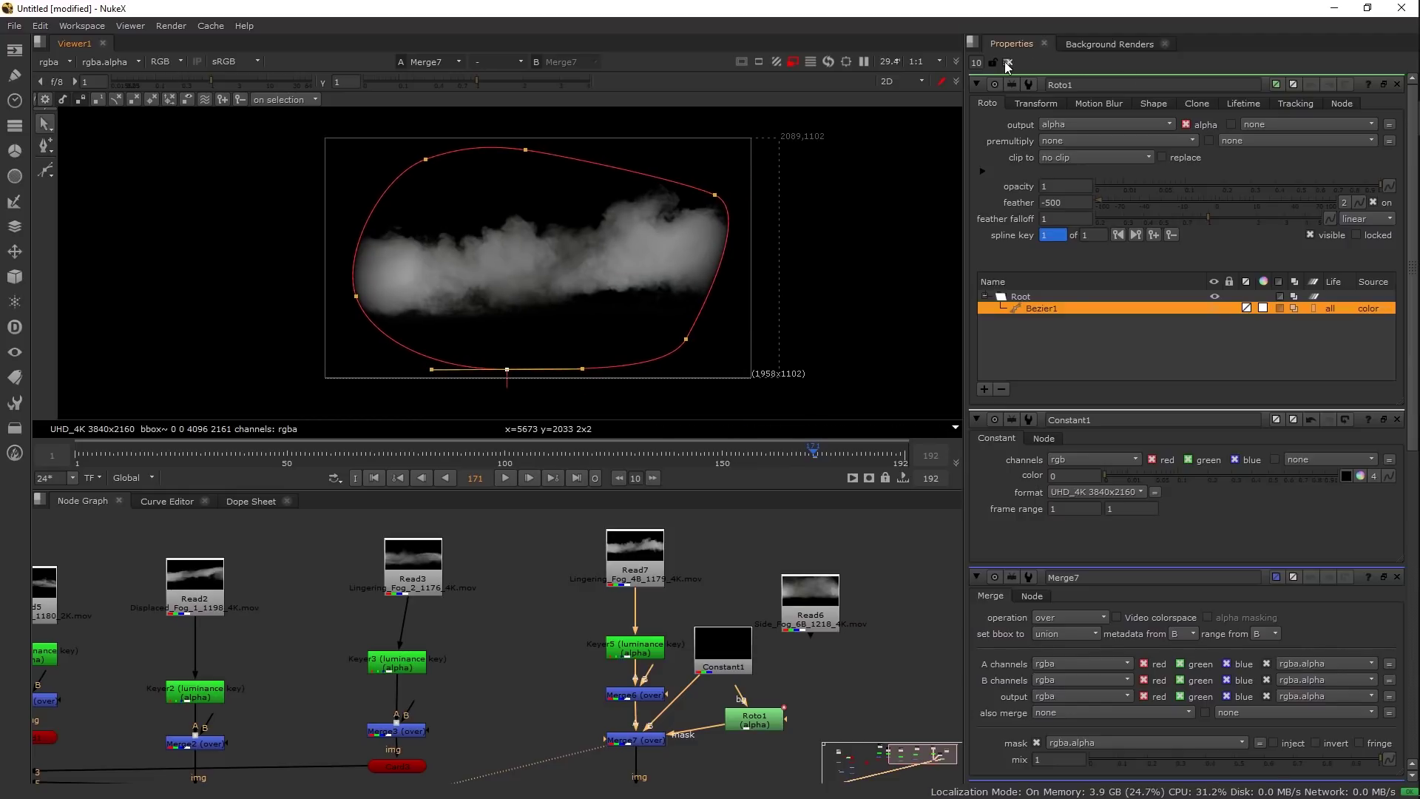
left_click_drag(1065, 203, 877, 216)
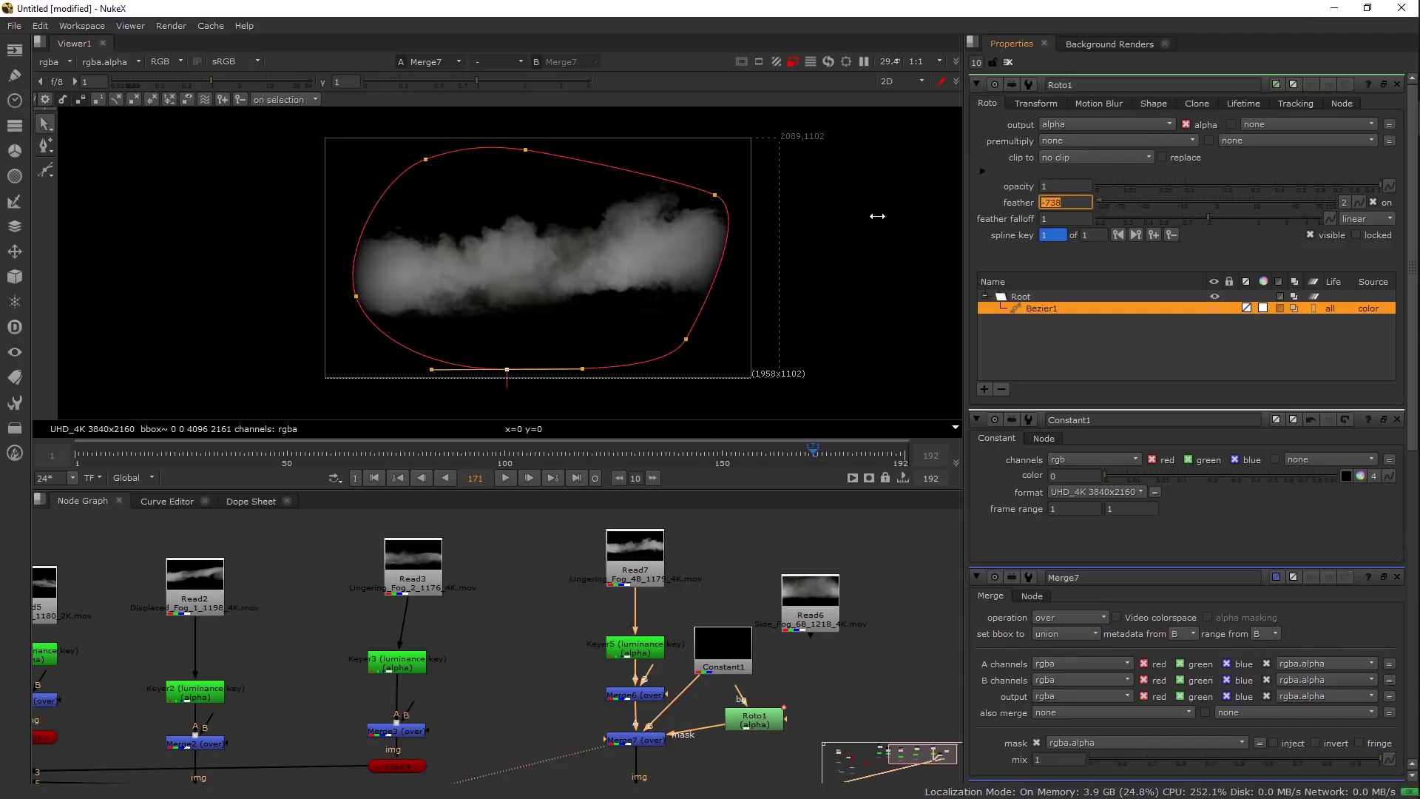
- Close all open node properties and show Merge1's final composite in the viewer
left_click(1008, 62)
left_click_drag(641, 641, 841, 582)
scroll(628, 619, "down", 2)
left_click(93, 627)
key("1")
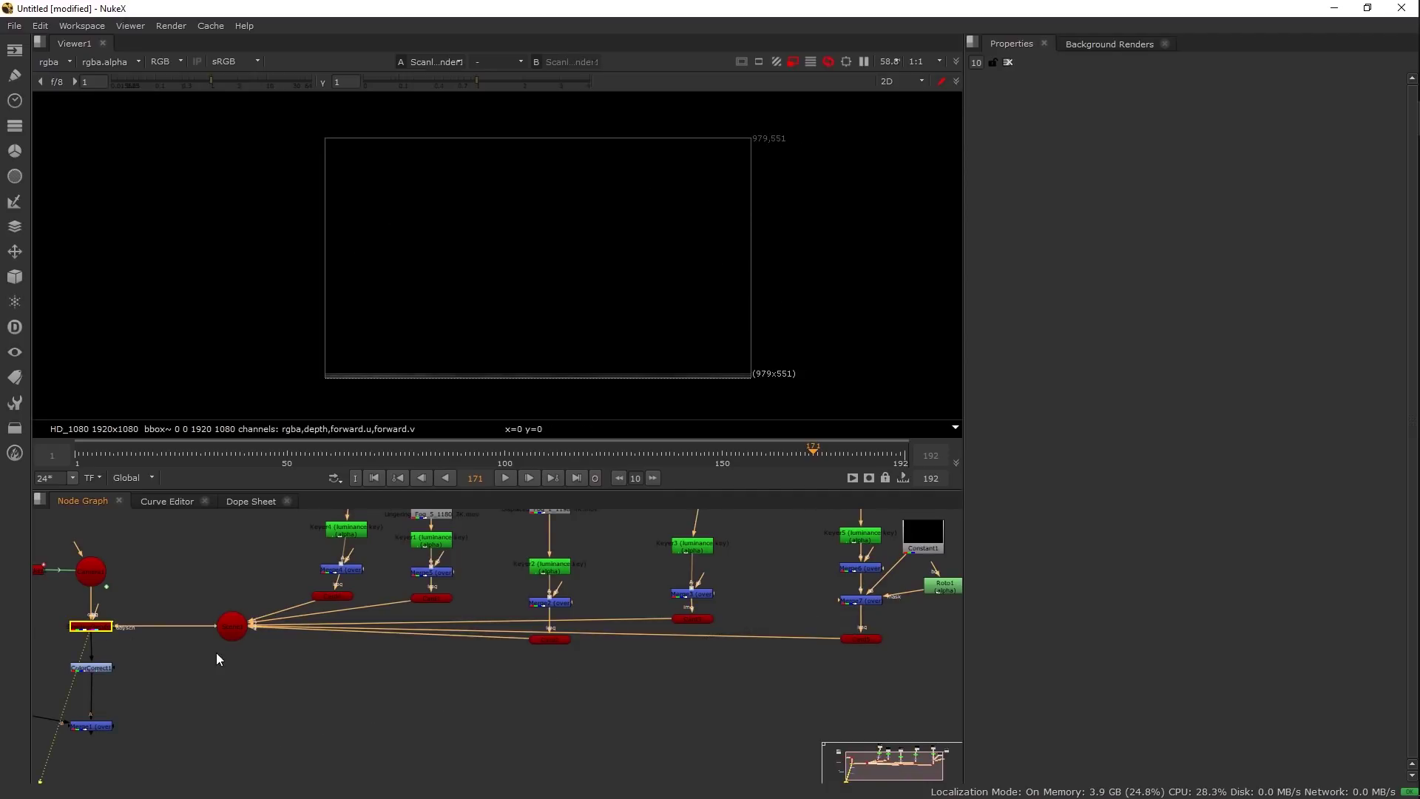
left_click(106, 727)
key("1")
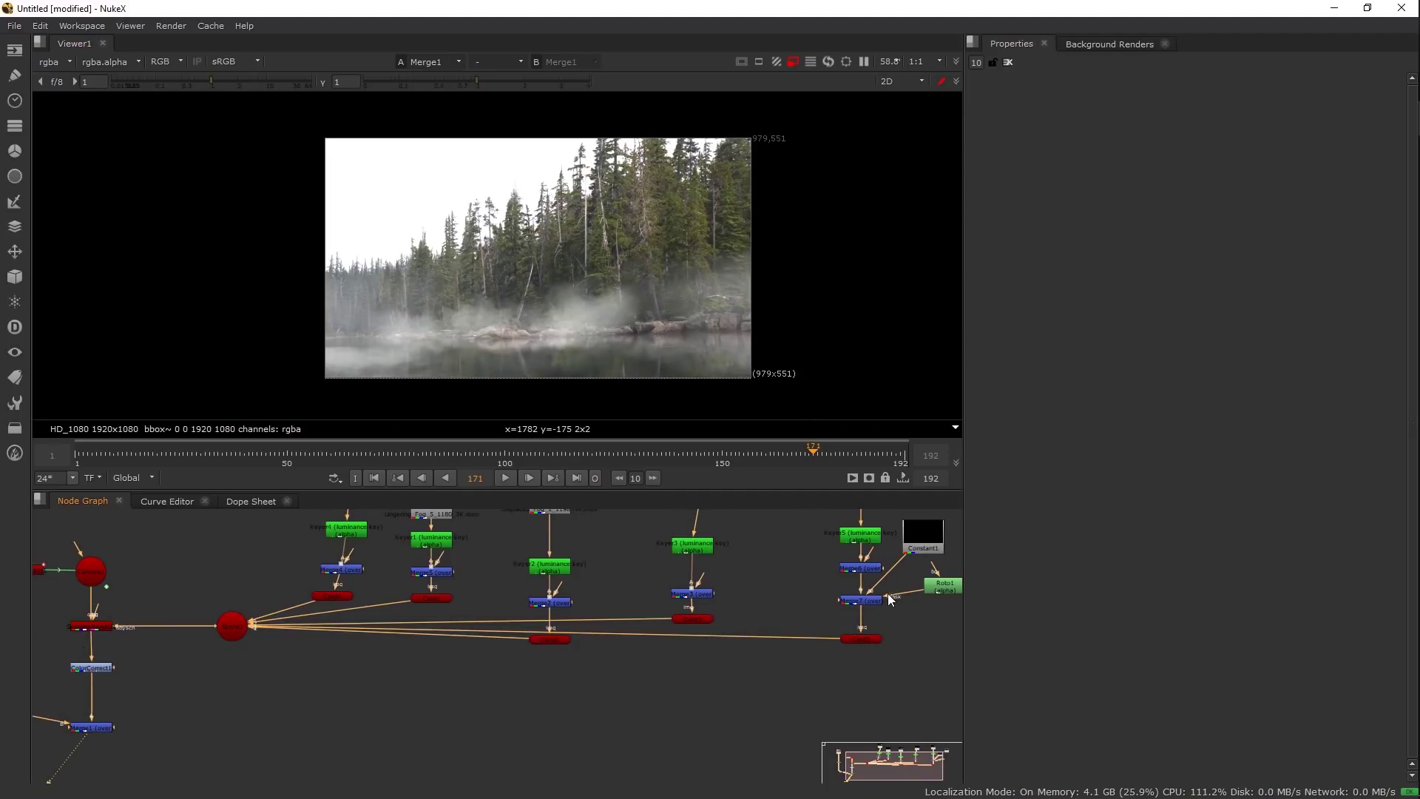
- Scale Card5 uniformly to 0.98 and move it to about X -0.300, Y -0.232 over the rocky shoreline
left_click_drag(887, 593, 734, 631)
left_click(699, 670)
double_click(698, 672)
key("Tab")
left_click_drag(553, 284, 510, 238)
left_click_drag(1308, 384, 1280, 384)
key("Tab")
left_click_drag(498, 295, 498, 284)
left_click(1288, 383)
scroll(532, 278, "up", 2)
left_click_drag(491, 287, 479, 264)
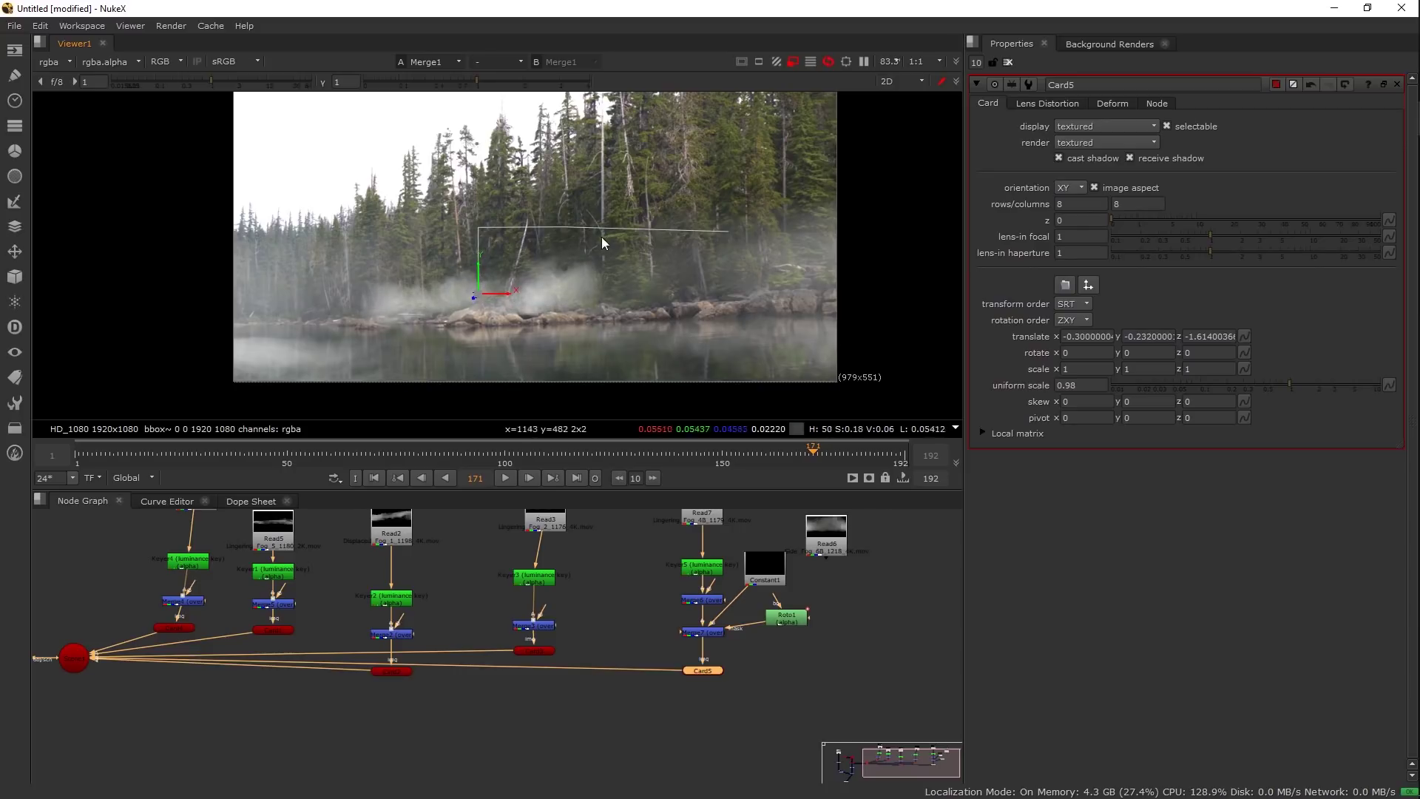
- Nudge Card5 up to about Y -0.223 so its fog sits just above the shoreline rocks
scroll(609, 242, "up", 3)
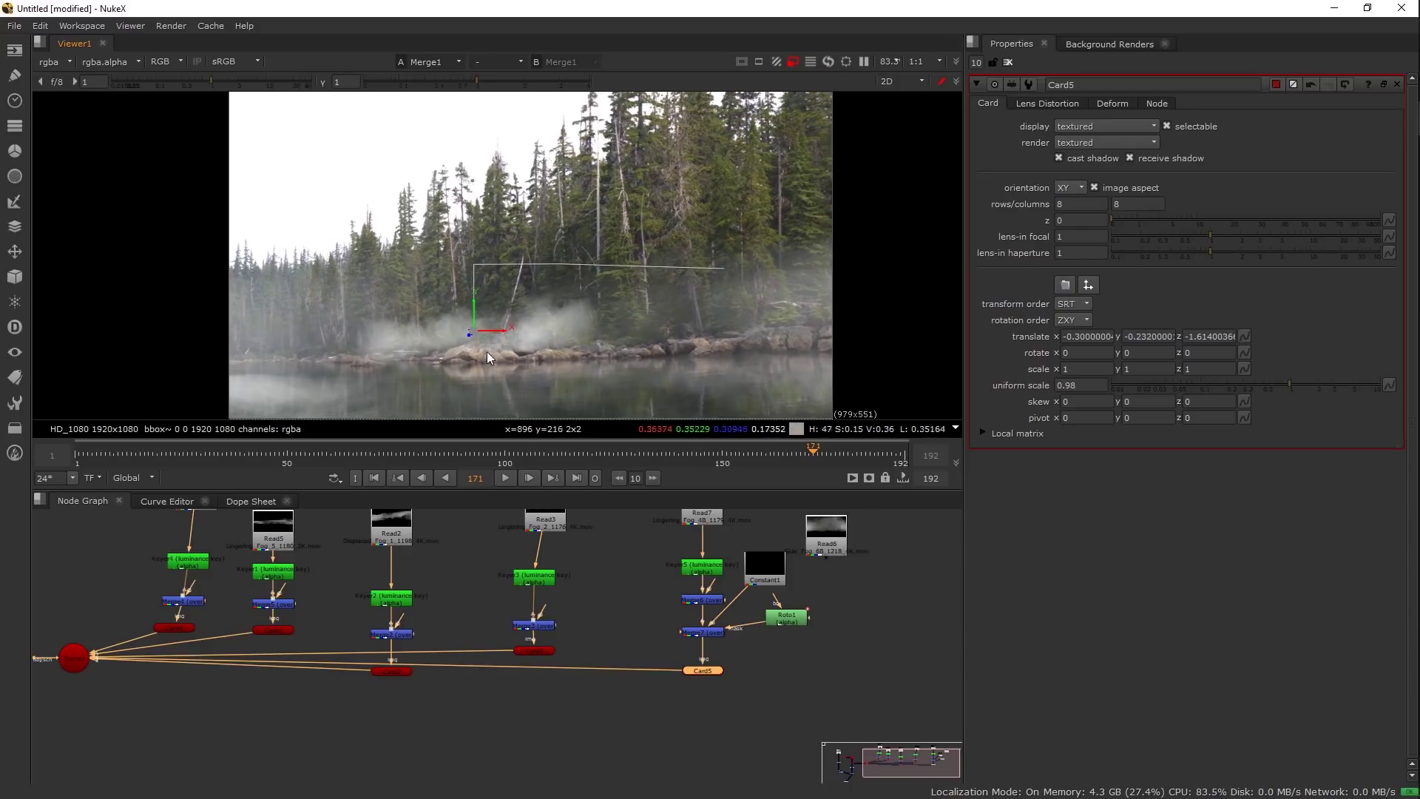
scroll(504, 366, "up", 1)
scroll(504, 366, "up", 3)
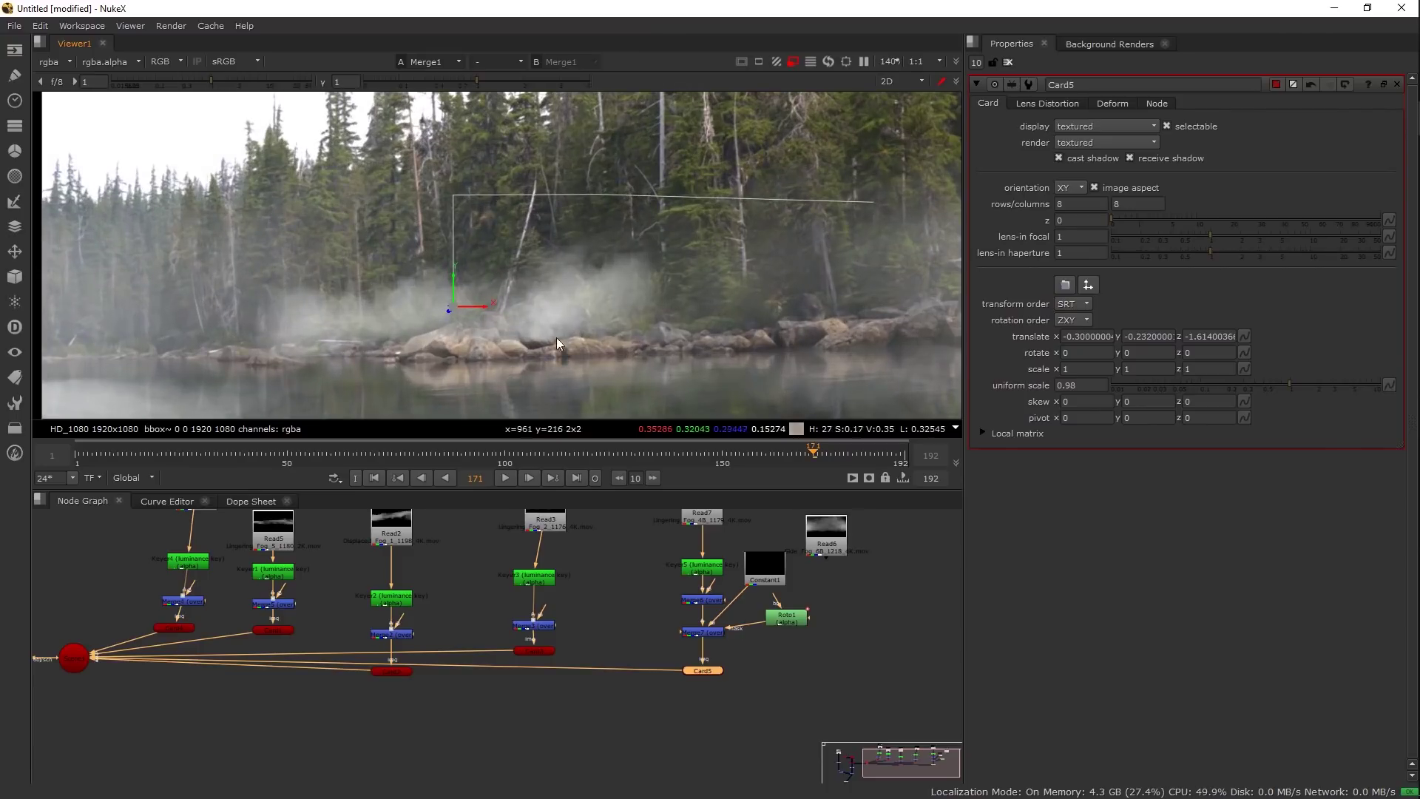
left_click_drag(457, 272, 456, 269)
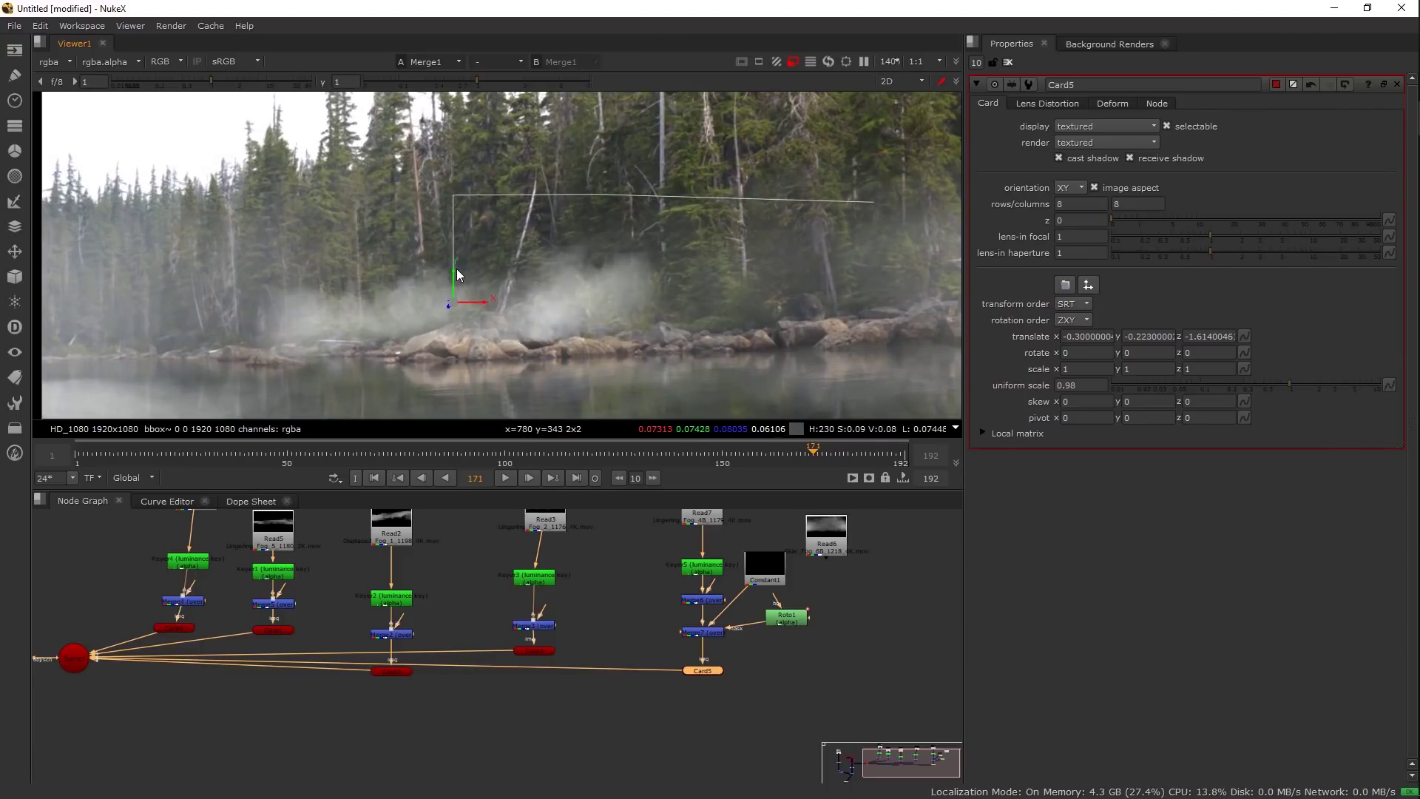
- Reduce Merge6's mix to about 0.495 to soften the shoreline fog
left_click_drag(520, 665, 512, 681)
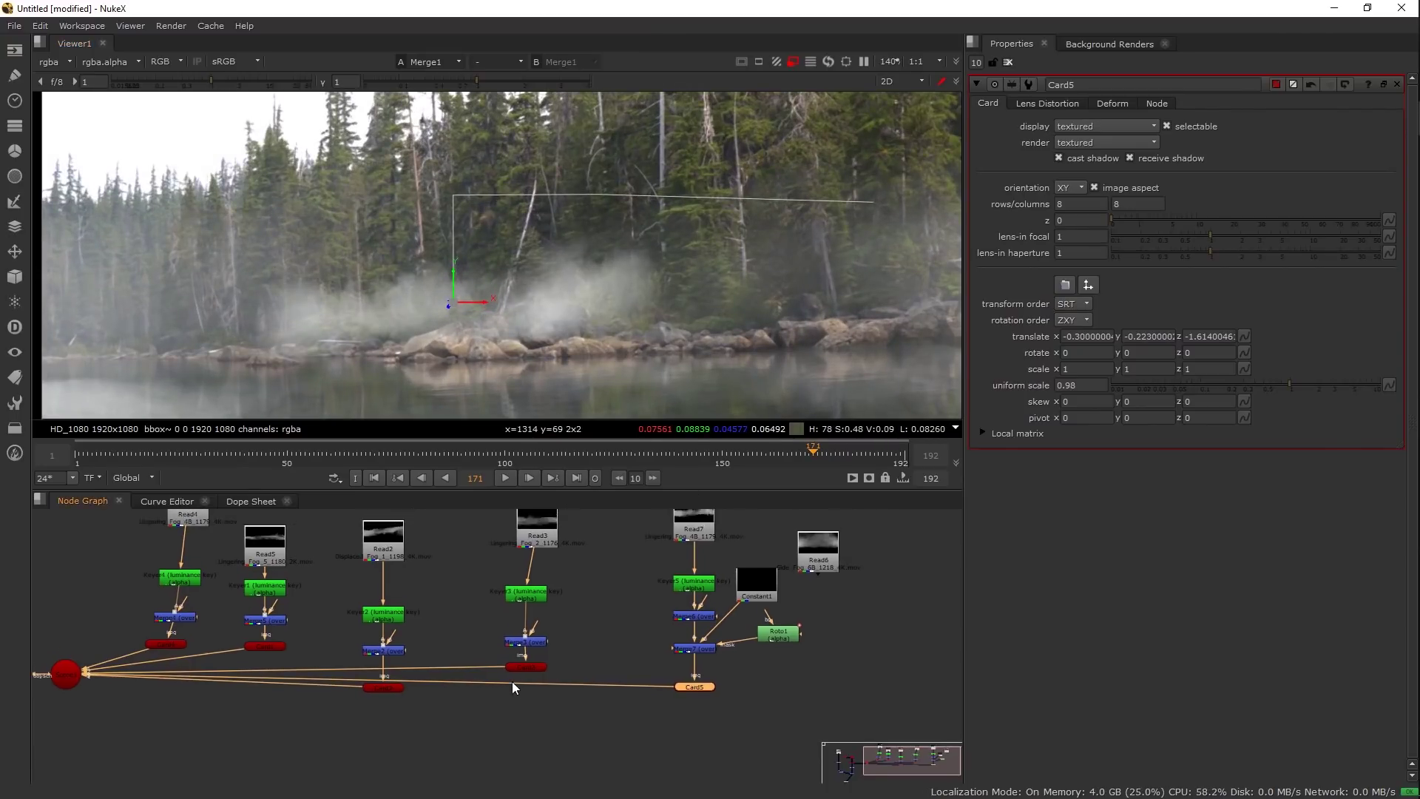
double_click(706, 649)
left_click(1008, 63)
double_click(686, 615)
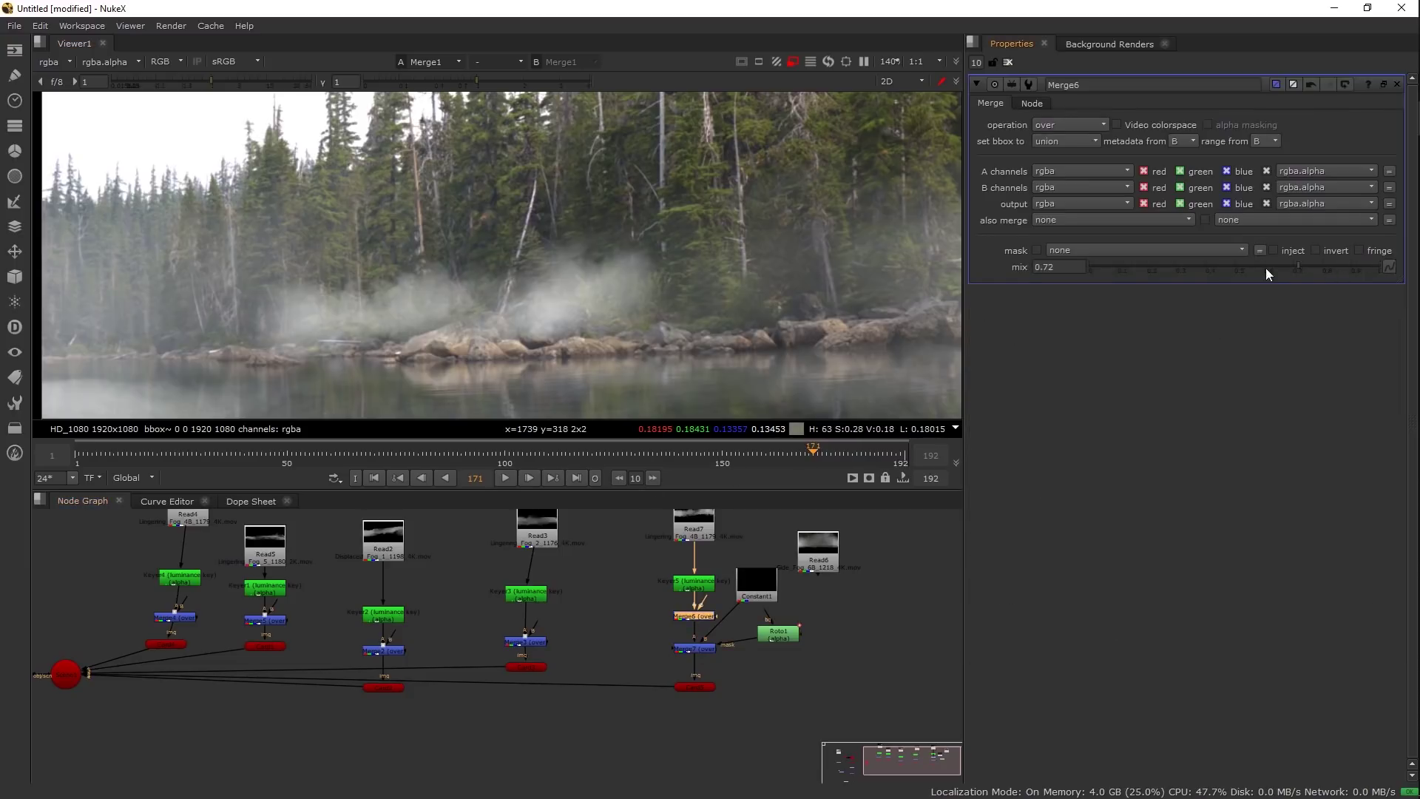
left_click_drag(1250, 266, 1232, 267)
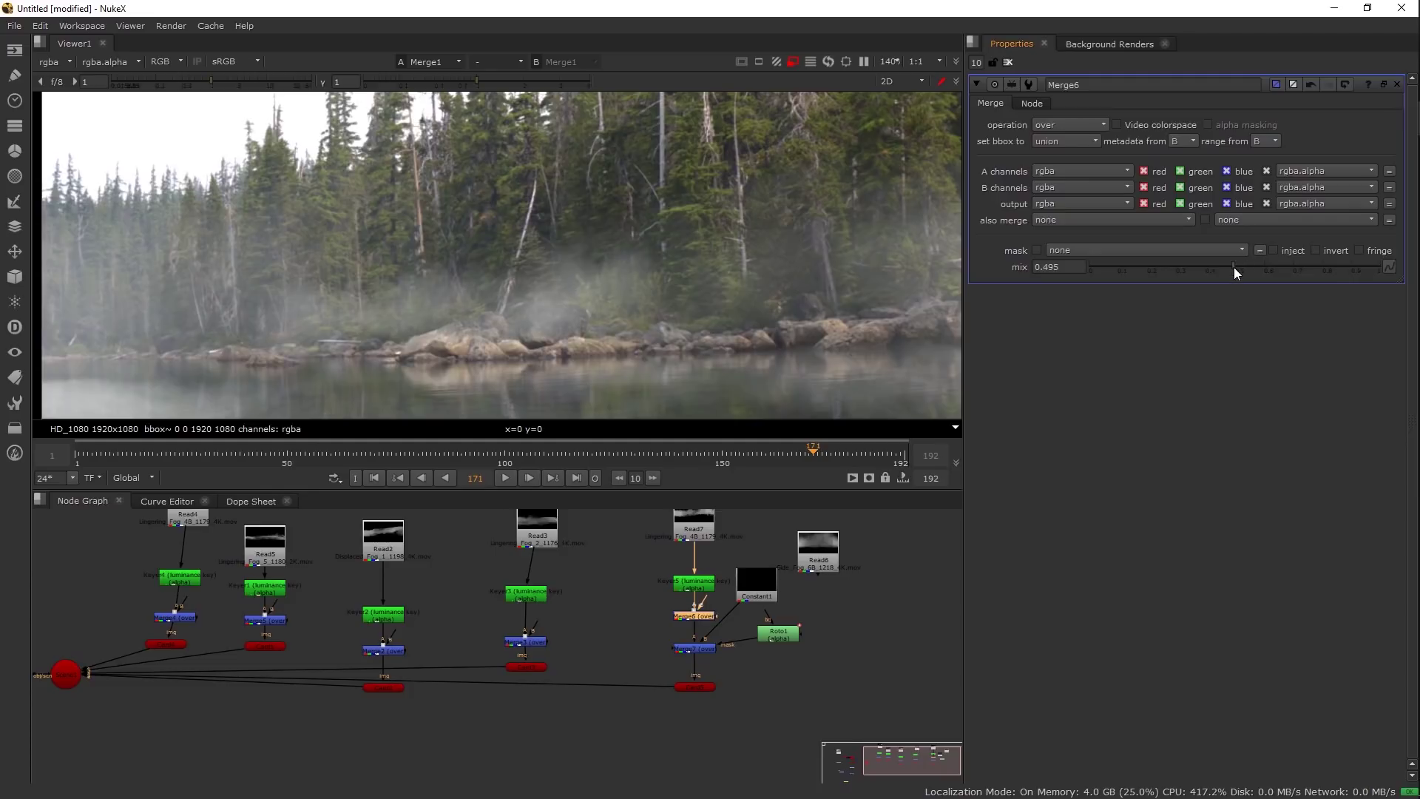
scroll(739, 282, "down", 5)
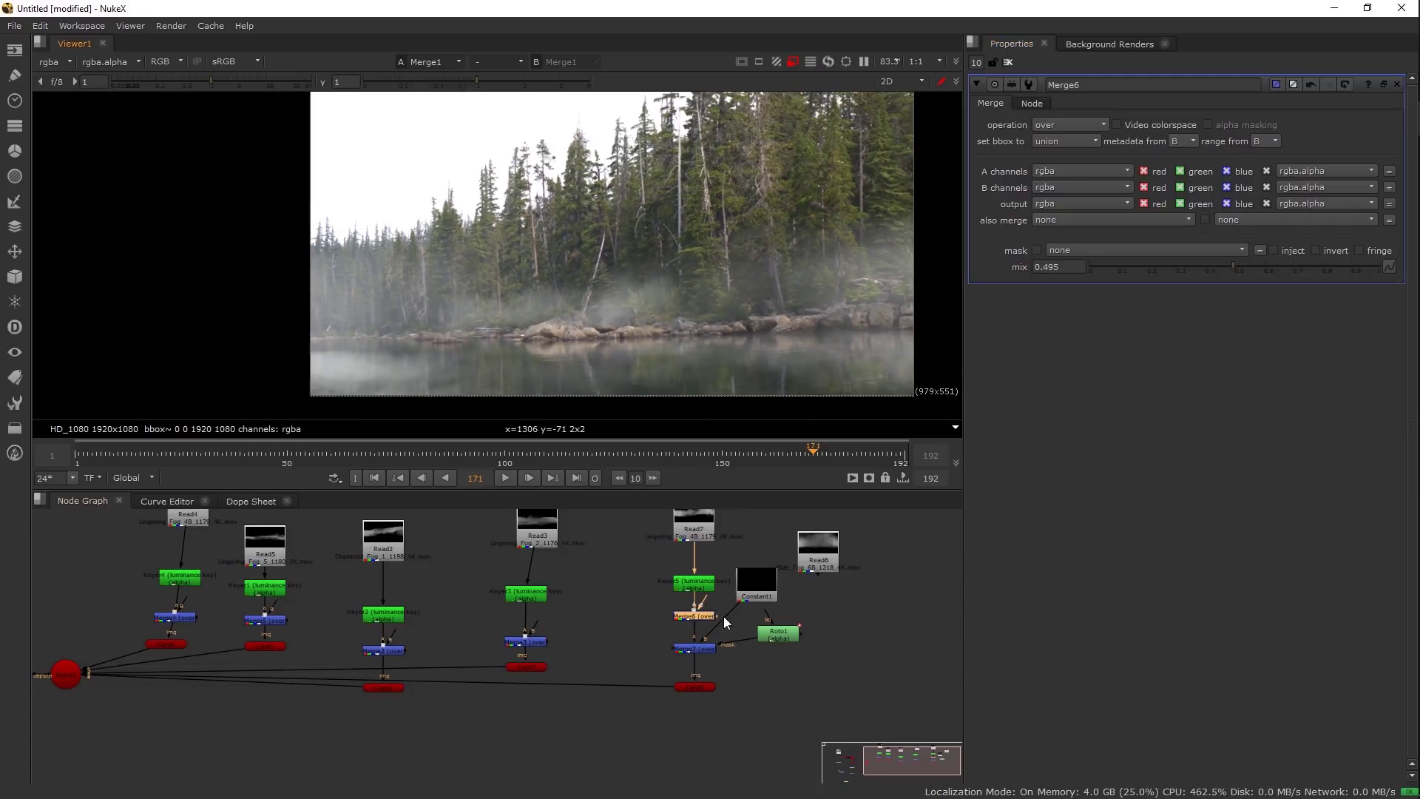
- Move the Read6 fog clip farther away from the Read7 branch to make room in the node graph
left_click_drag(723, 615, 572, 667)
left_click_drag(675, 600, 991, 541)
left_click_drag(704, 564, 674, 571)
- Duplicate the whole Read7 branch with its Constant, Roto and card, place it alongside, and connect the new card to the scene node
left_click_drag(750, 533, 436, 772)
key("ctrl+c")
left_click(728, 594)
key("ctrl+v")
left_click_drag(699, 547, 799, 647)
left_click_drag(734, 742, 88, 732)
scroll(380, 309, "up", 2)
left_click_drag(593, 667, 258, 701)
left_click_drag(706, 629, 560, 609)
- Switch Read8's frame mode to offset and enter an offset of 600
double_click(464, 595)
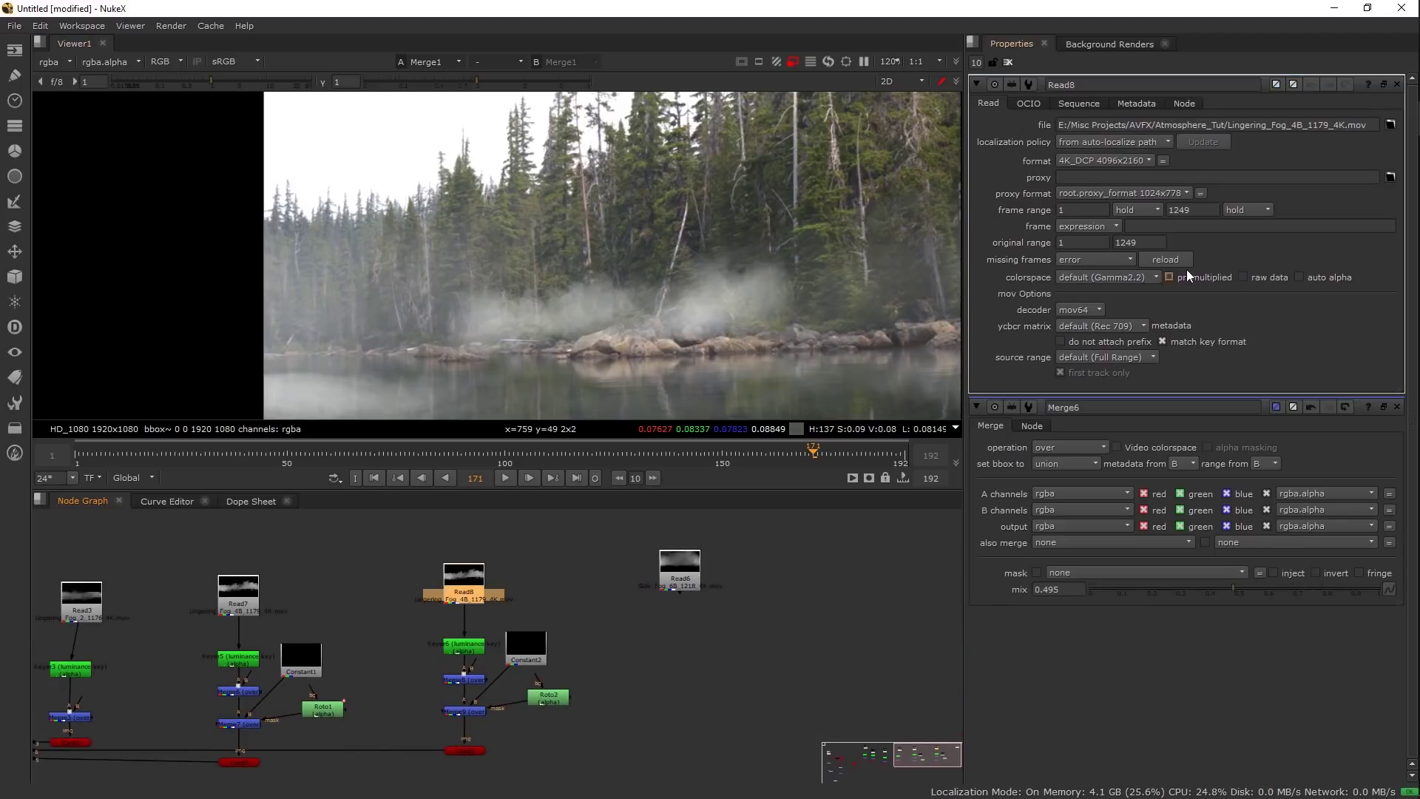
left_click(1087, 254)
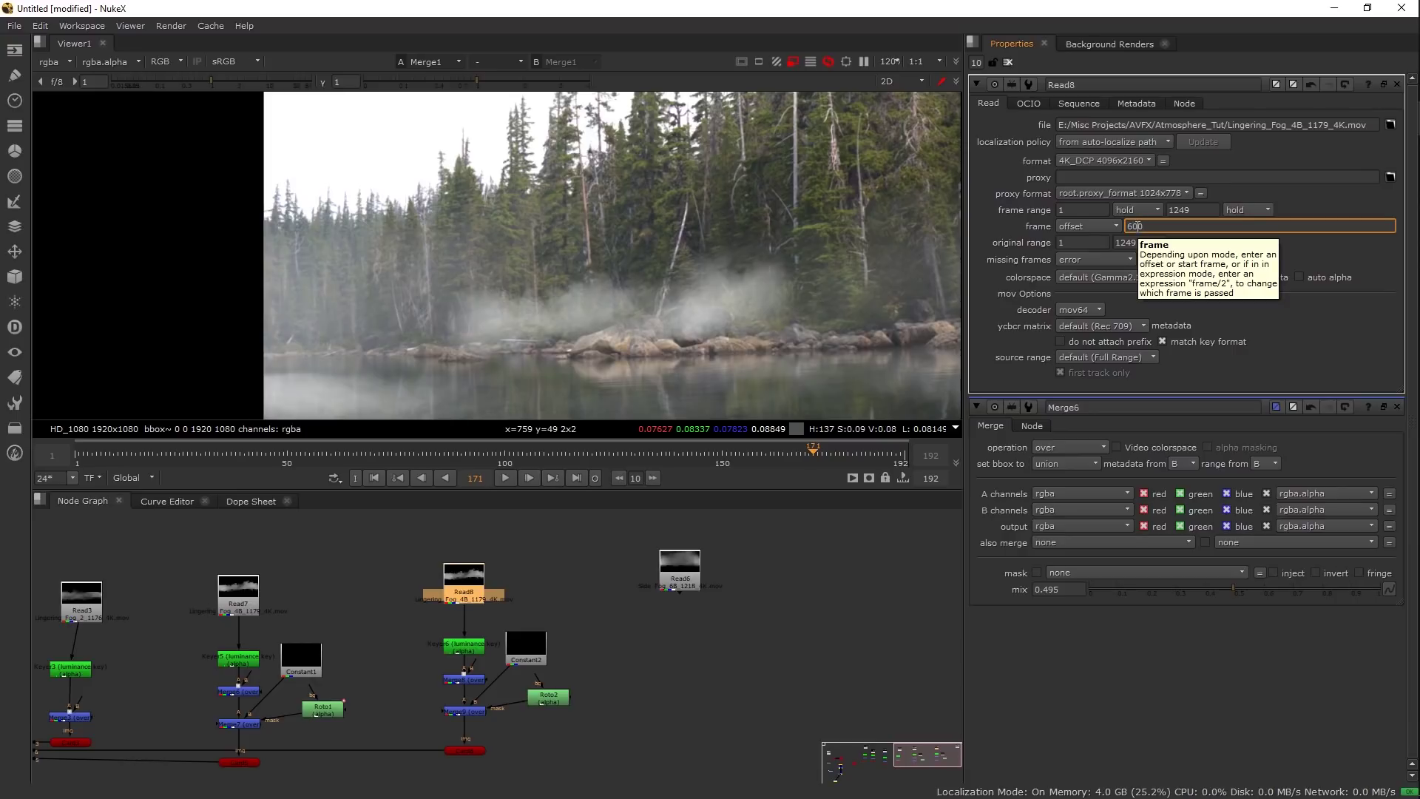
- Push Card6 back to about Z -2.634 and position it at about X -1.186, Y -0.448 along the distant left shoreline
left_click_drag(460, 747, 495, 731)
left_click(499, 742)
double_click(500, 733)
left_click_drag(308, 213, 194, 213)
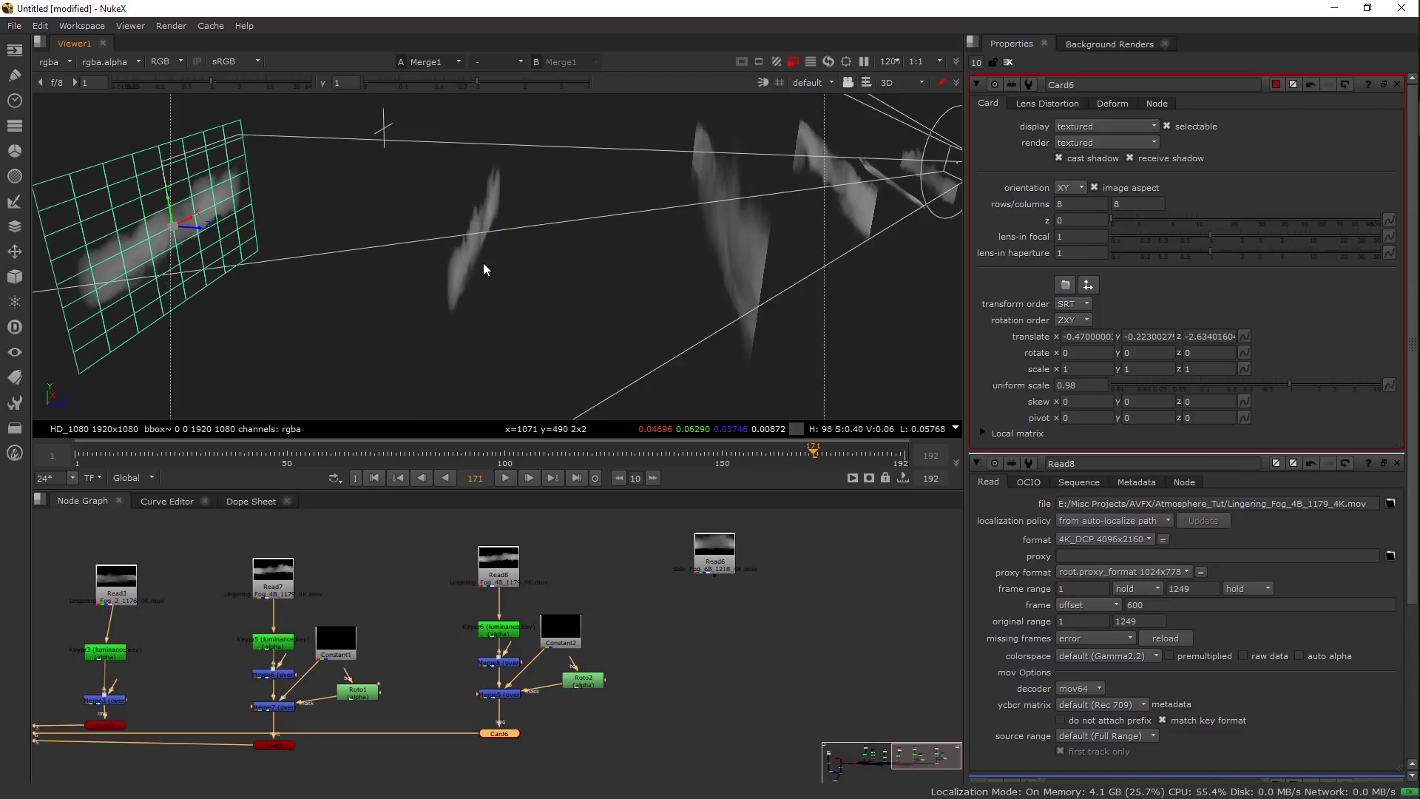
key("Tab")
left_click_drag(601, 287, 432, 324)
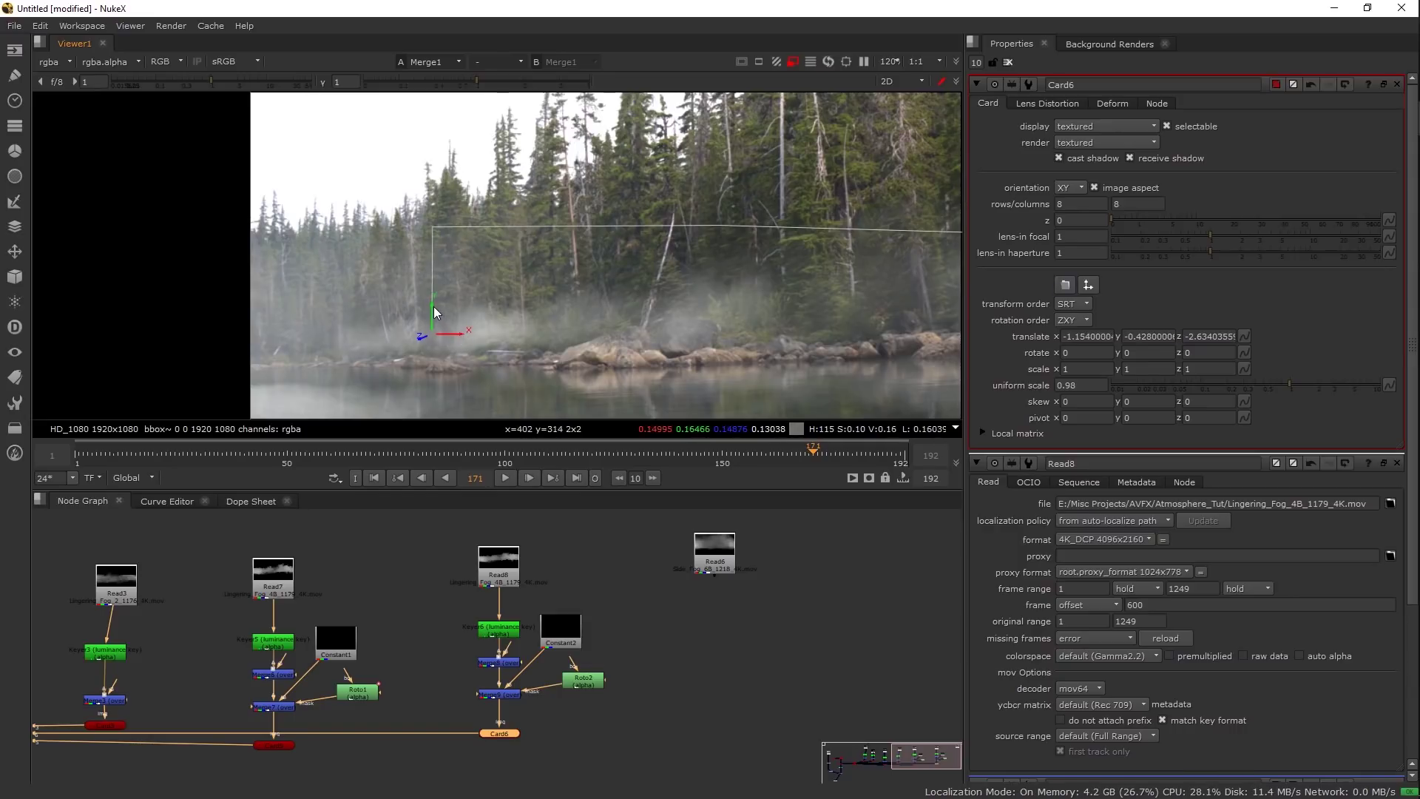
left_click_drag(436, 313, 446, 341)
key("Tab")
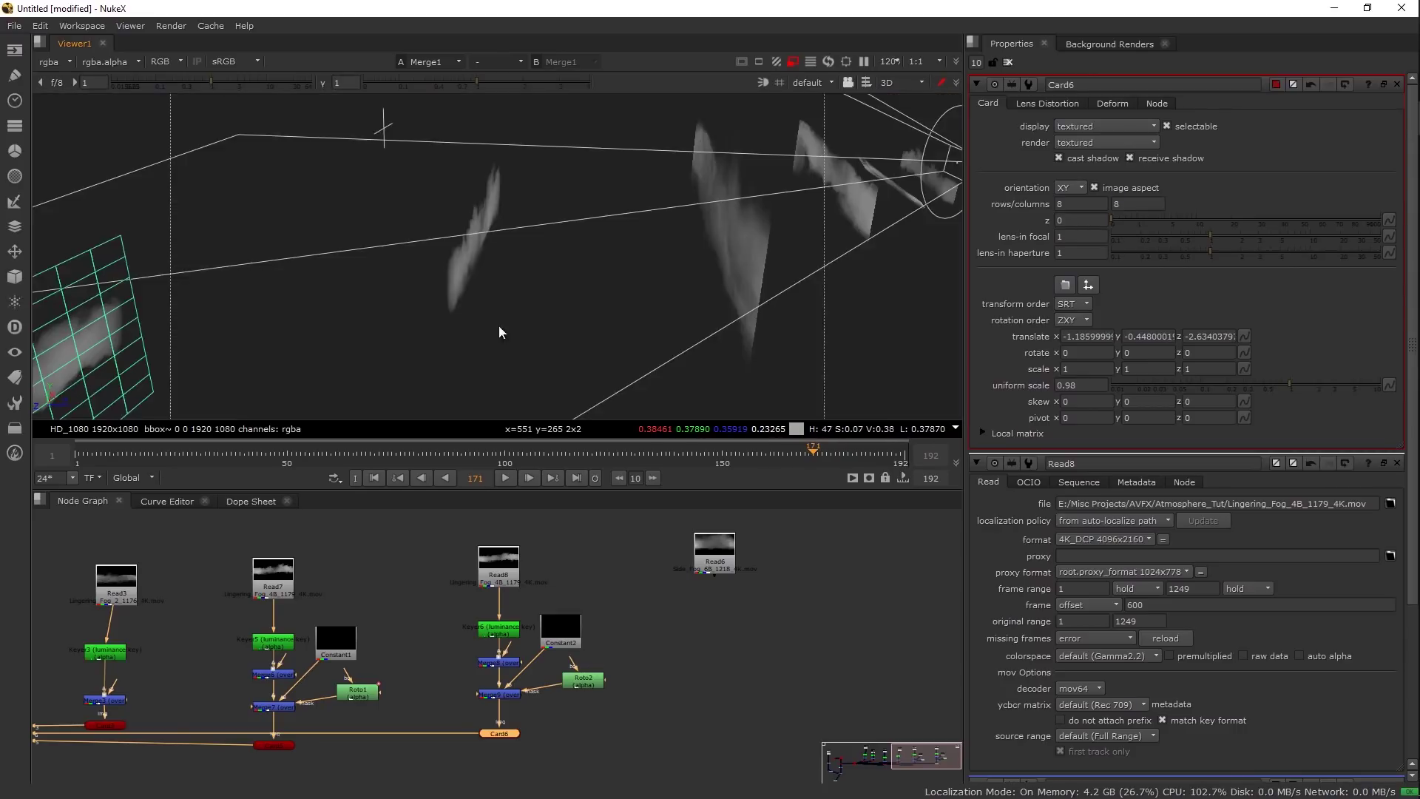
- Push Card6 slightly farther back to about Z -2.66 and return to the composite view
scroll(498, 325, "down", 5)
left_click_drag(348, 273, 343, 294)
key("Tab")
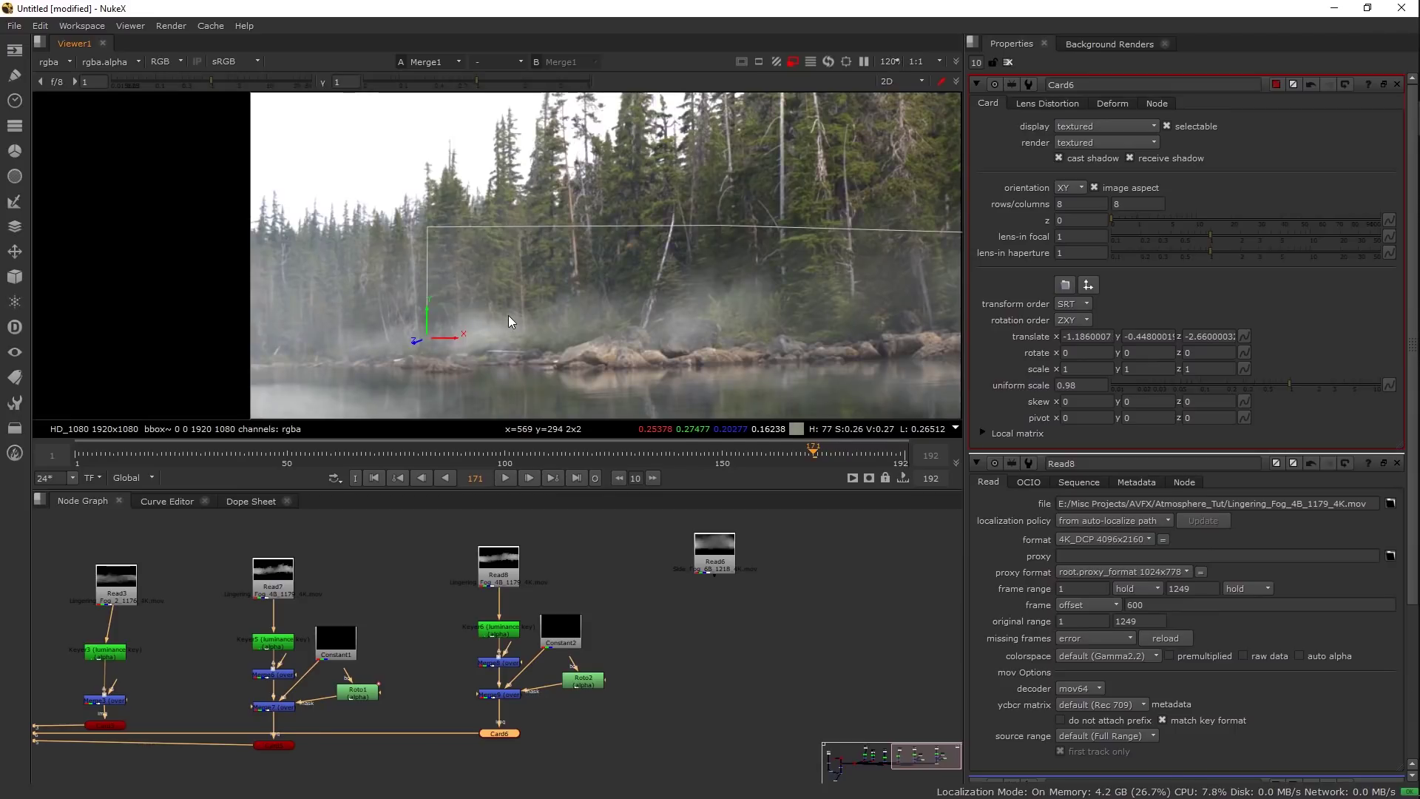
- Insert a Transform node below Read8 and mirror the fog clip horizontally with a scale width of -1
left_click_drag(691, 563, 621, 580)
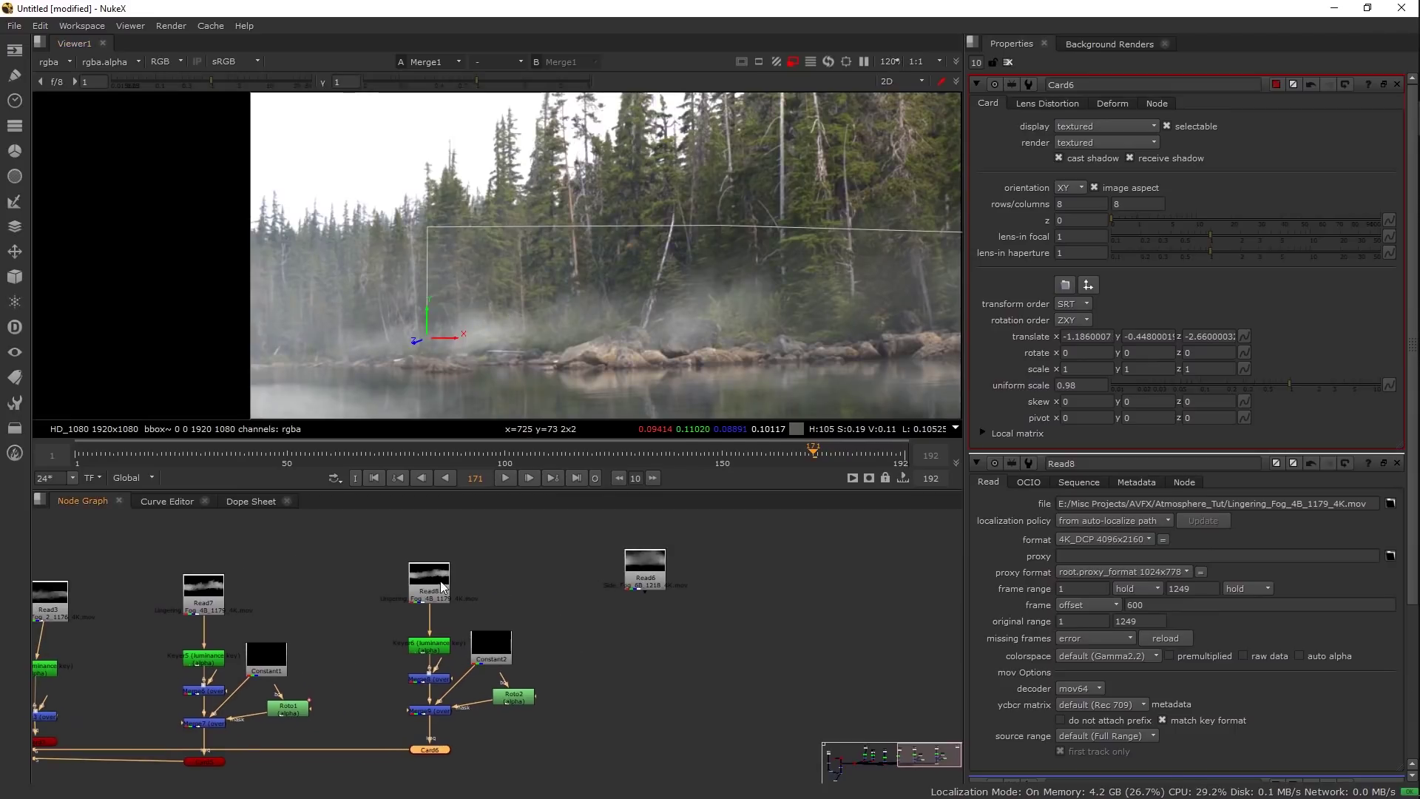
left_click_drag(442, 587, 440, 569)
key("Tab")
type("tra")
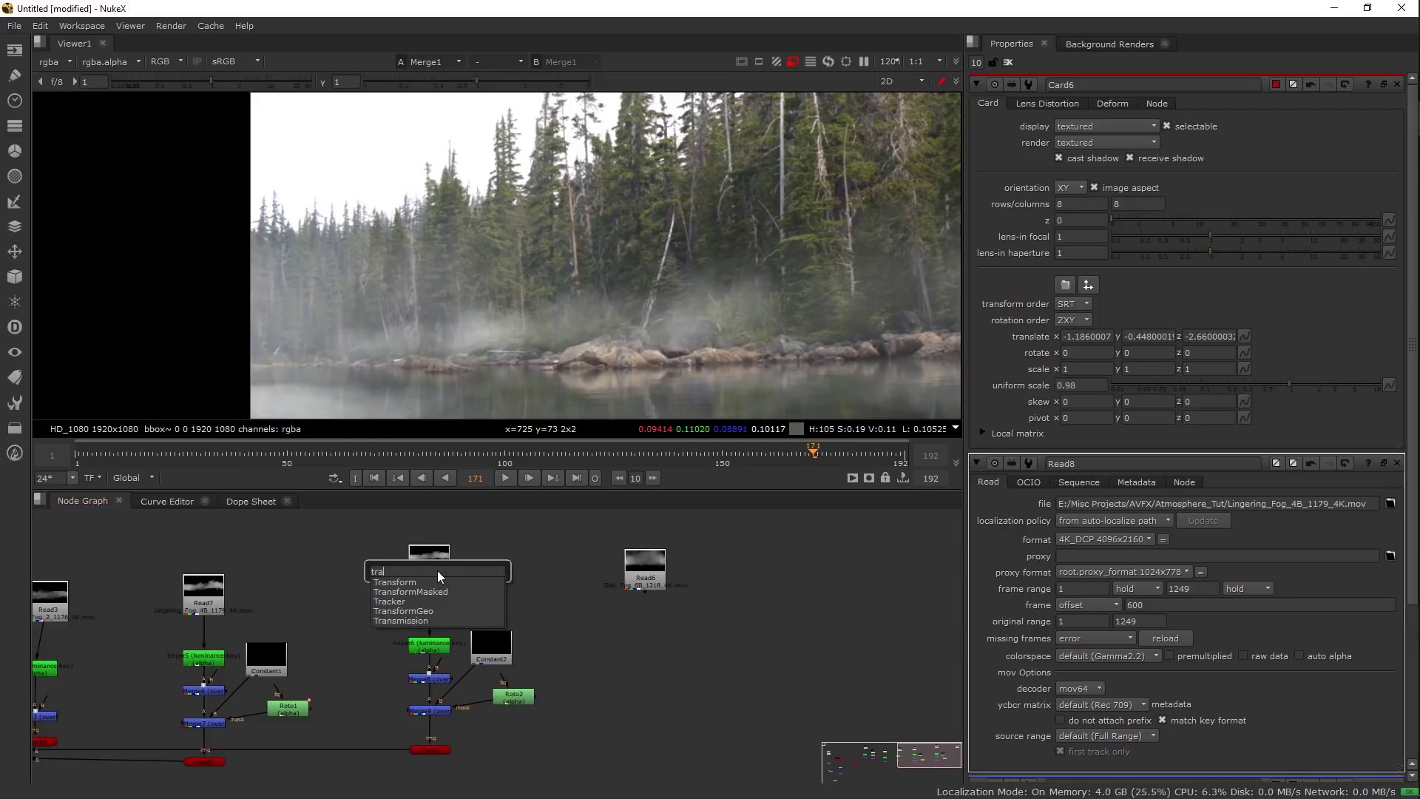
key("Return")
scroll(424, 346, "up", 1)
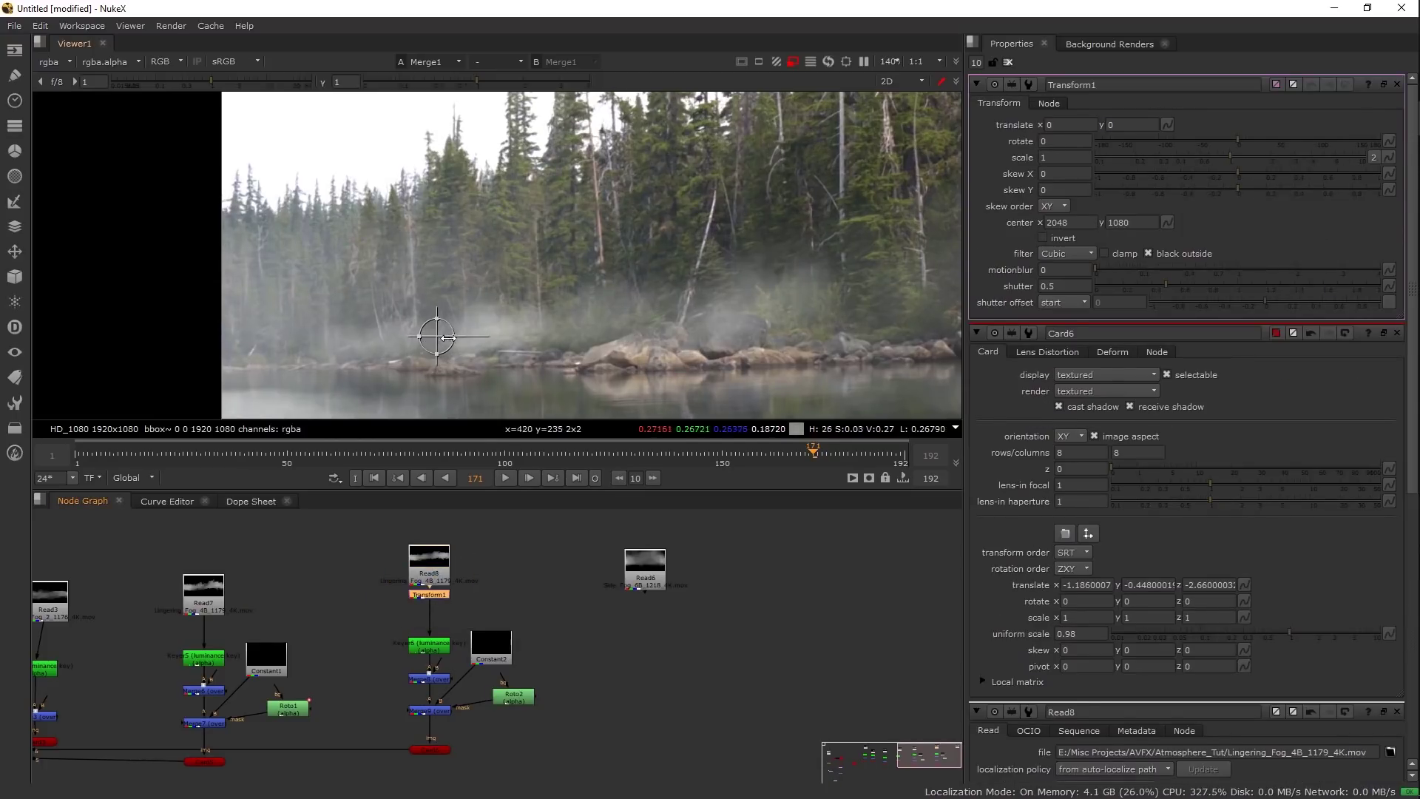
left_click(1067, 158)
type("-100")
key("BackSpace")
key("BackSpace")
key("Return")
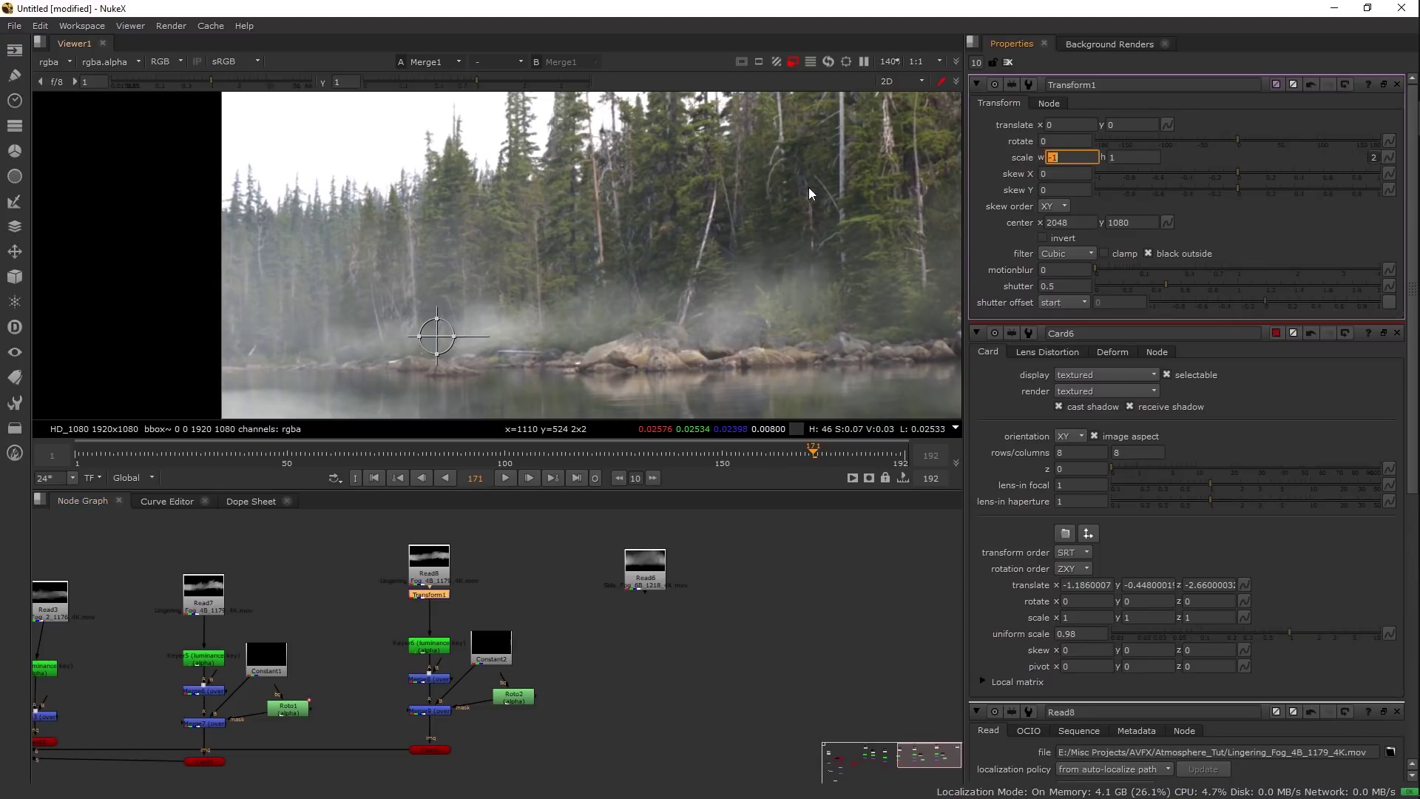
- Shift the mirrored fog to X 20, Y -40, rotate it about 5.77 degrees, and close all node properties
left_click_drag(389, 335, 439, 338)
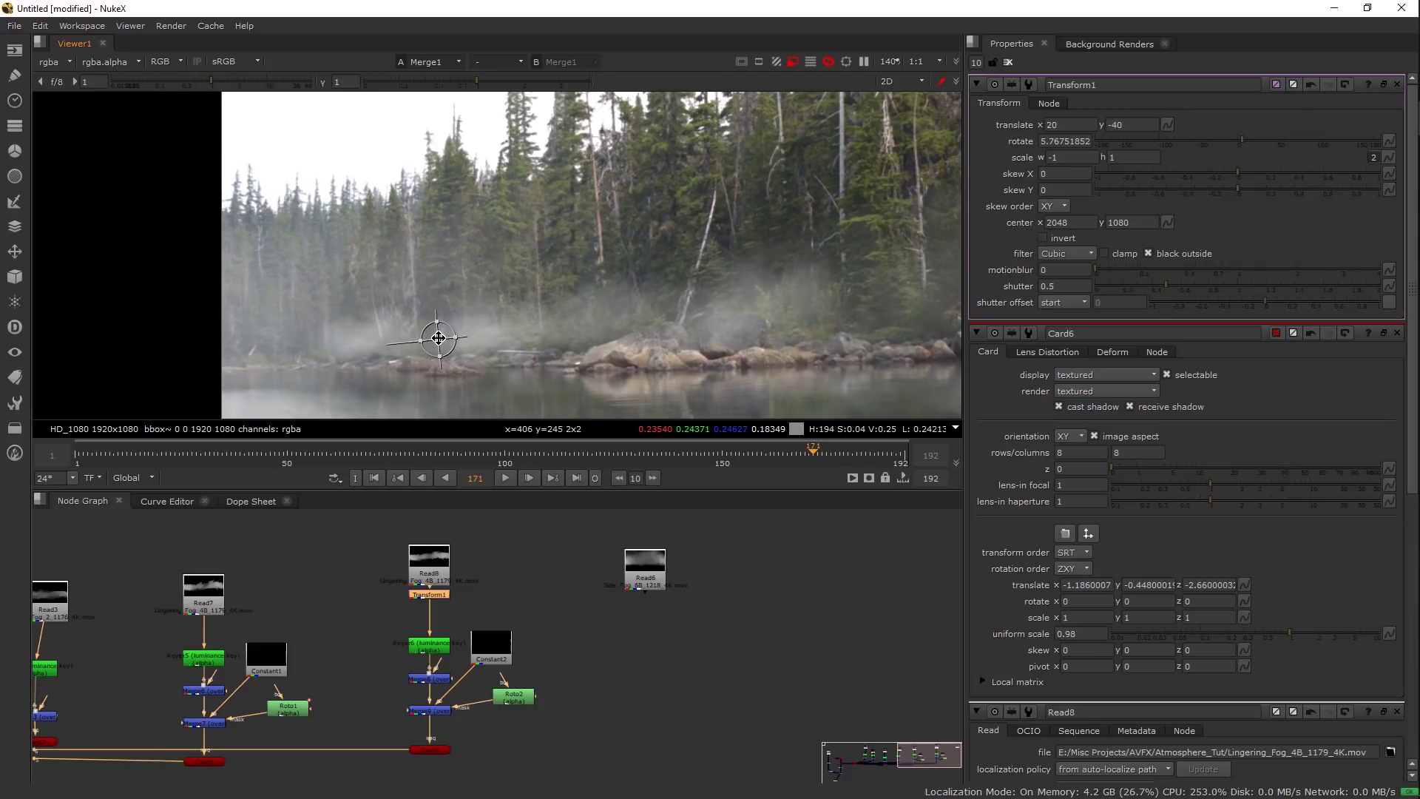
left_click(1007, 62)
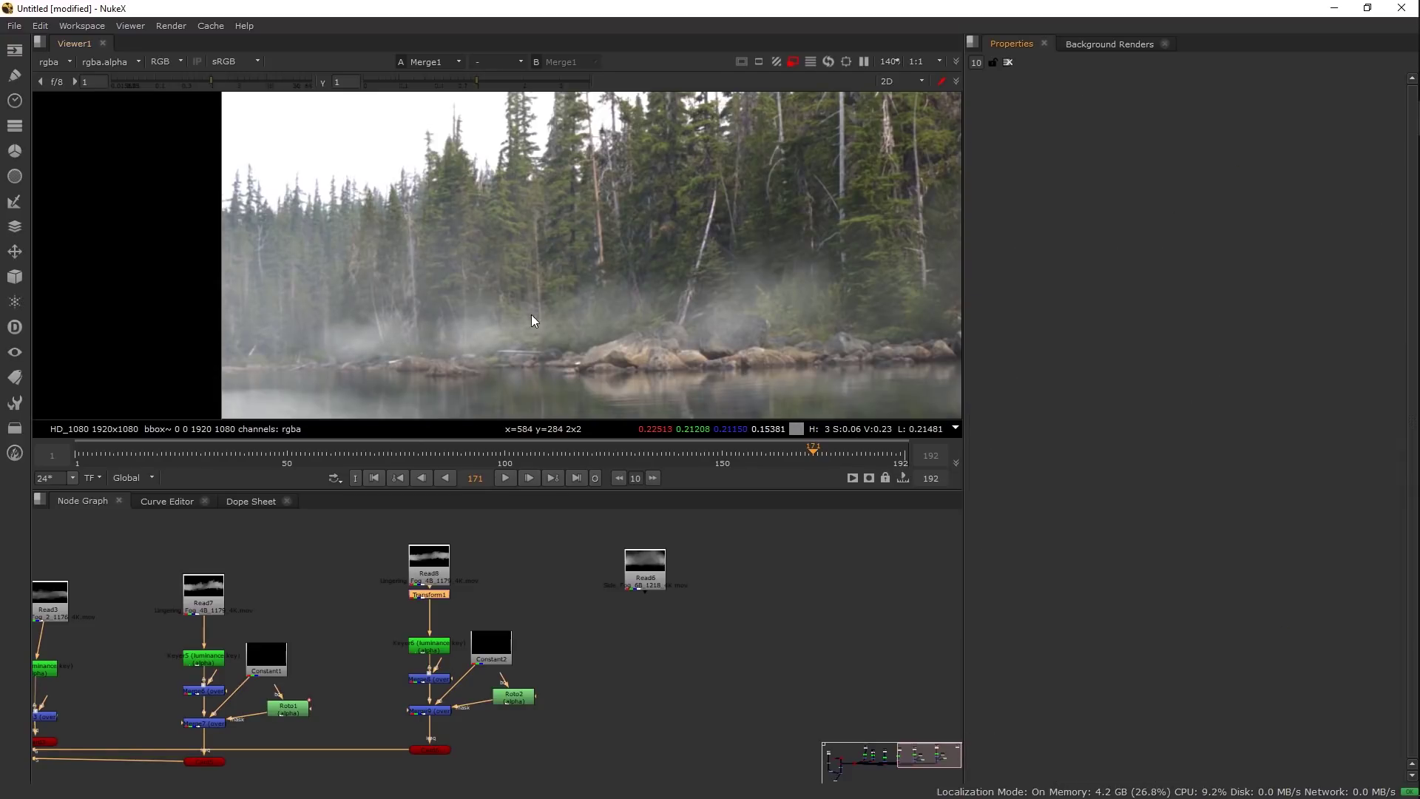
scroll(531, 313, "down", 2)
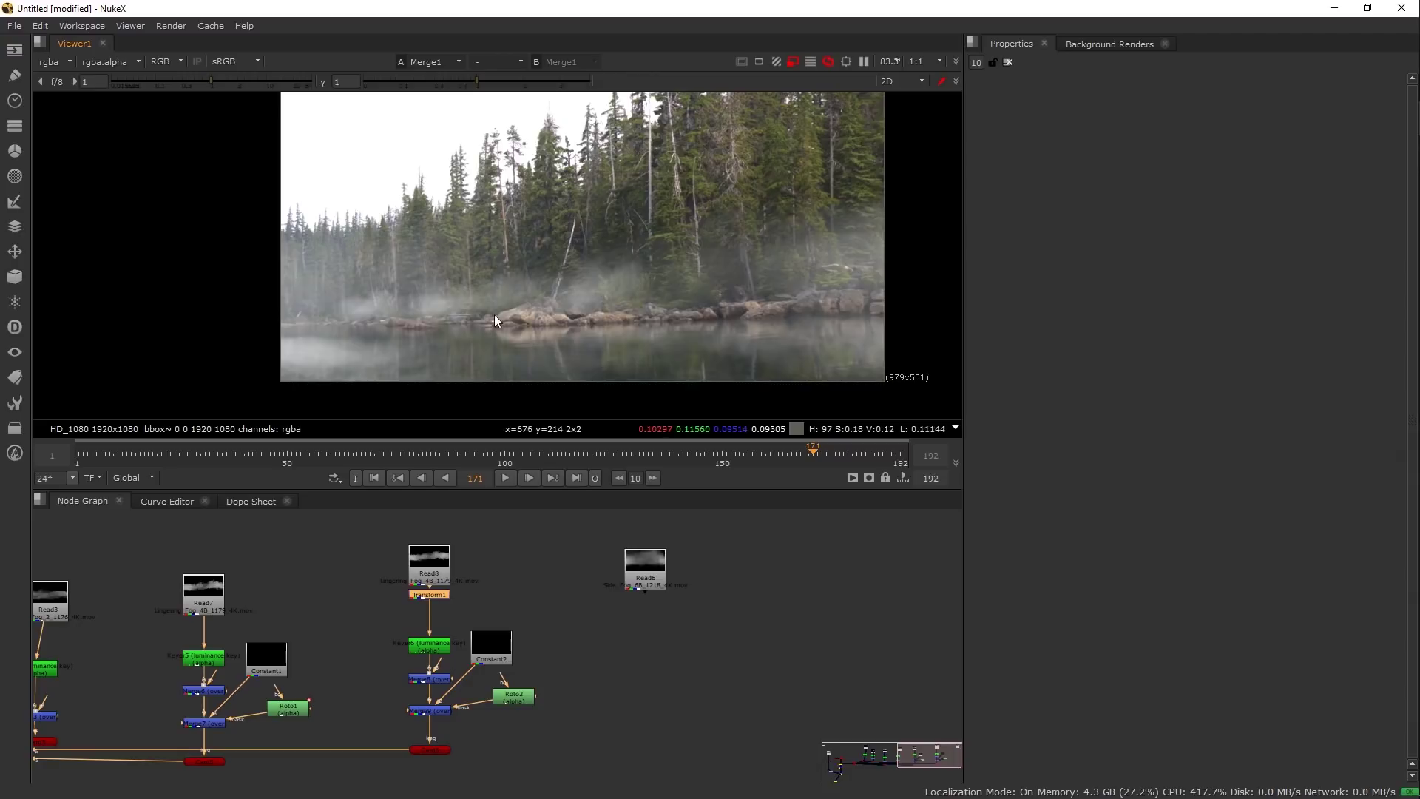
scroll(420, 318, "up", 2)
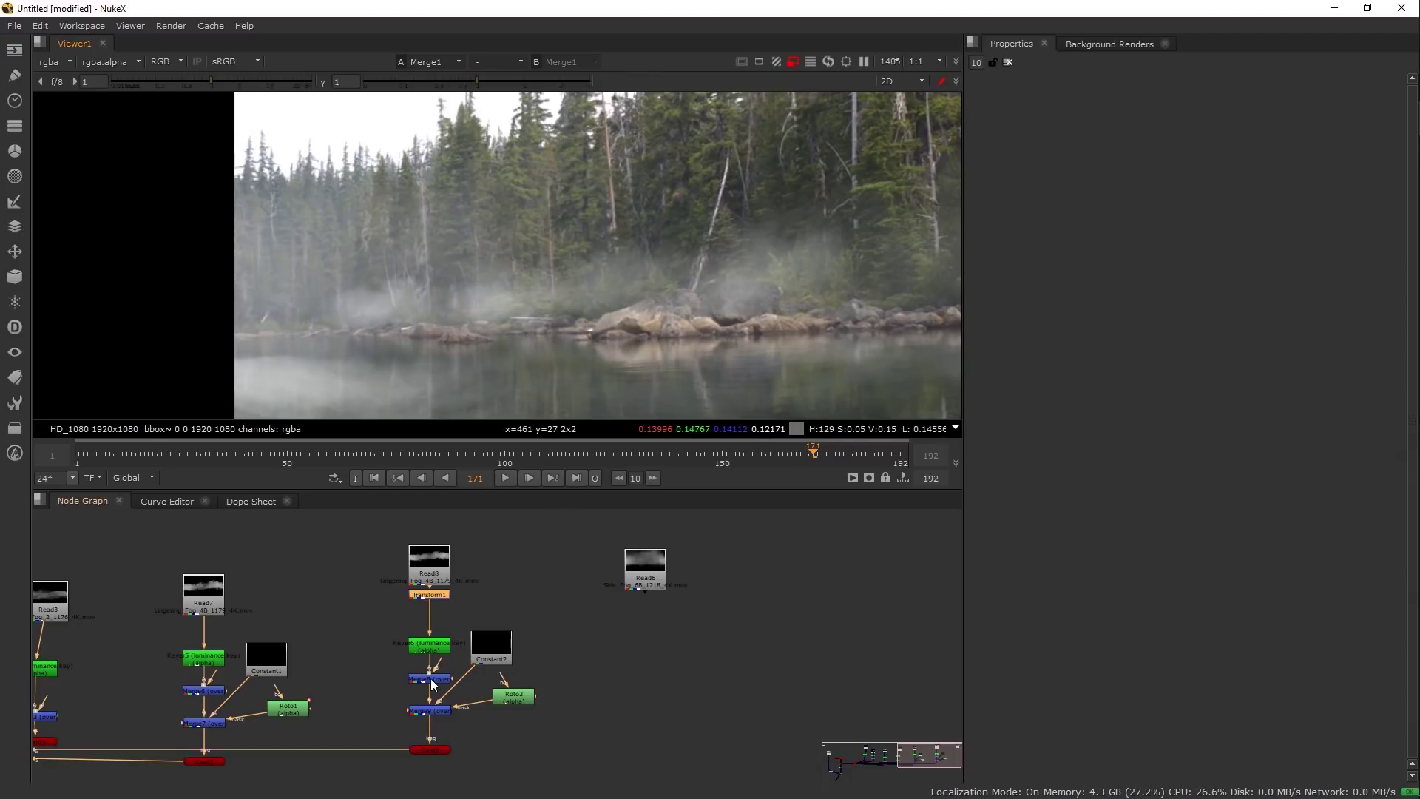
- Set the mix of Merge8 in the Read8 branch to 0.34
double_click(432, 681)
left_click_drag(1208, 268, 1187, 266)
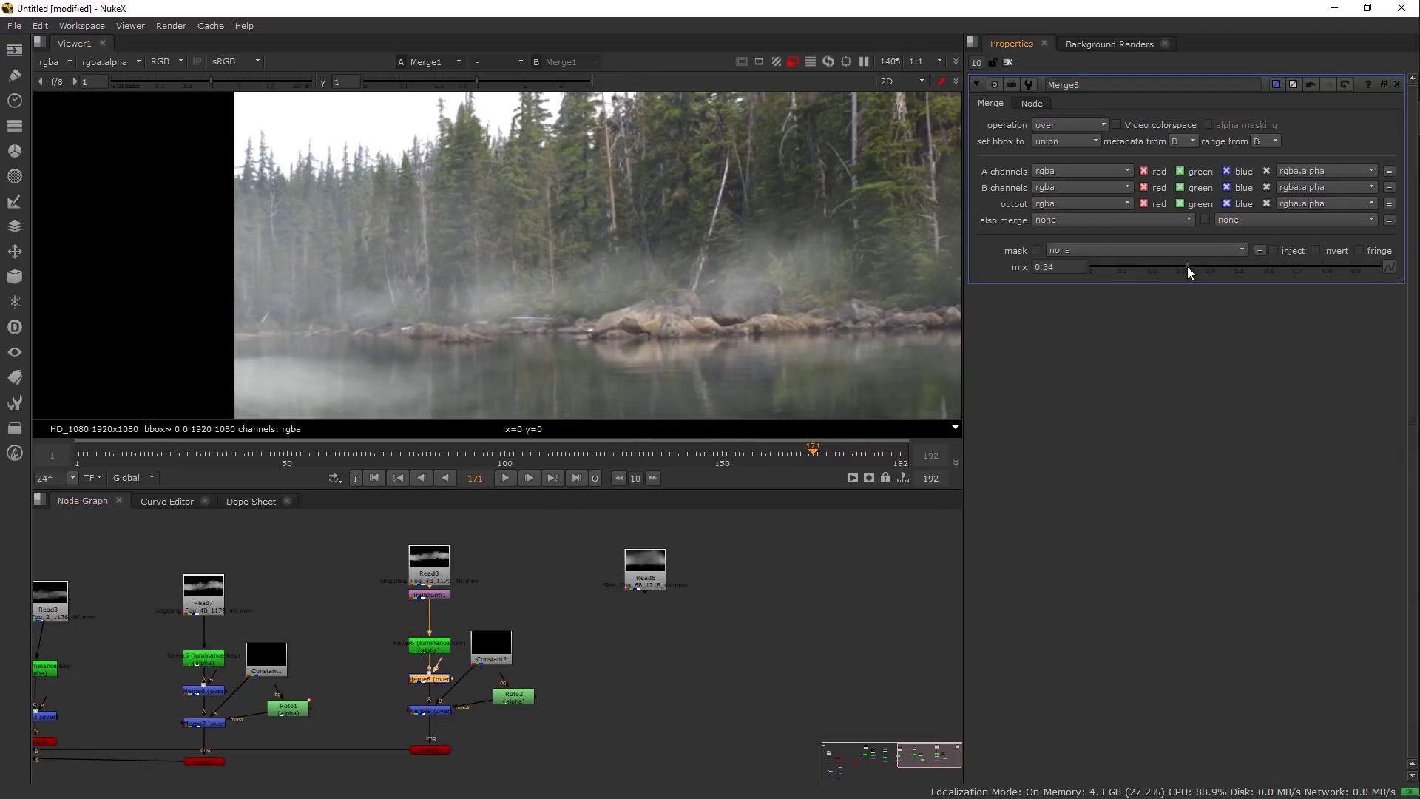
scroll(608, 286, "up", 2)
left_click_drag(654, 293, 713, 221)
- Set the master contrast of ColorCorrect1, between the fog render and the final merge, to about 1.82
scroll(436, 662, "down", 3)
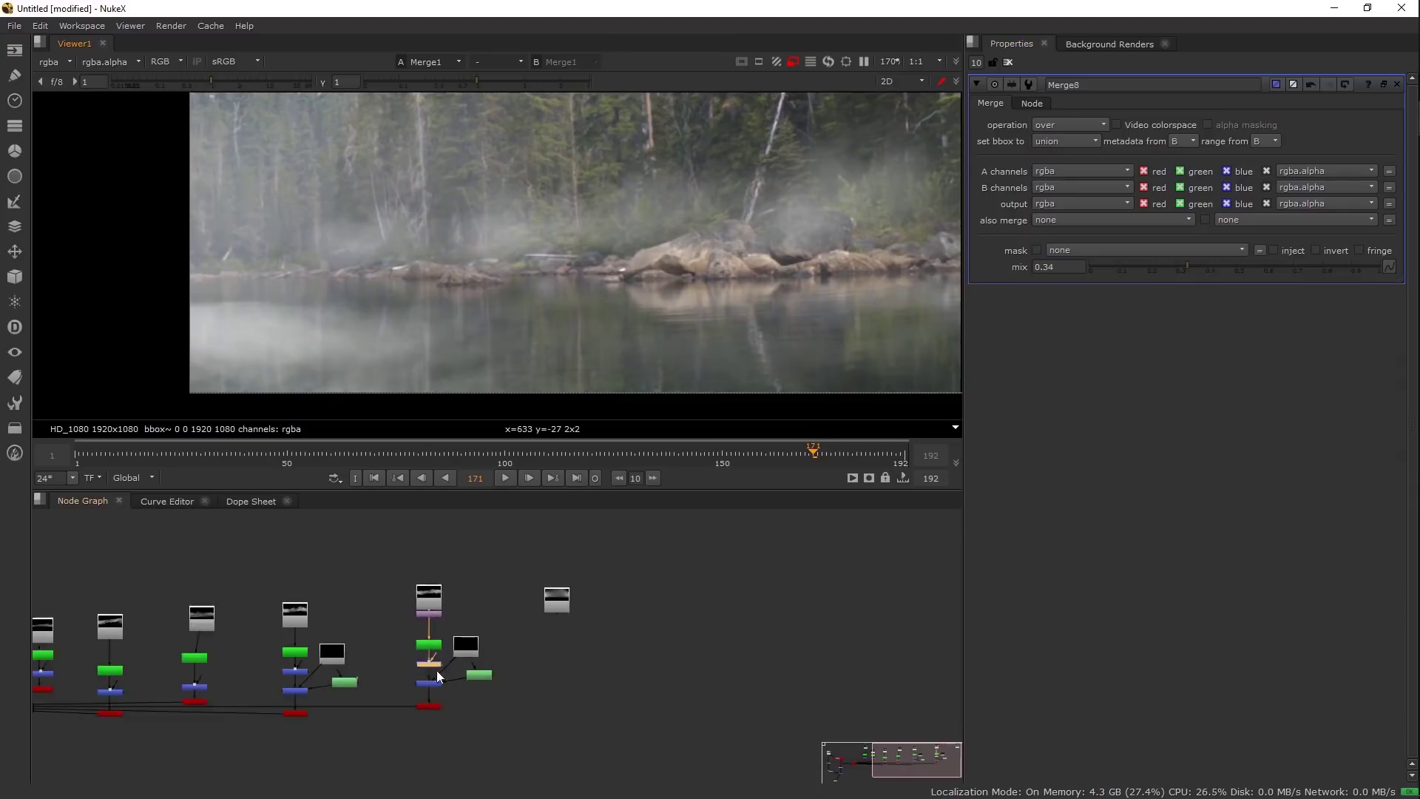
left_click_drag(436, 670, 814, 610)
scroll(458, 629, "up", 2)
left_click(562, 621)
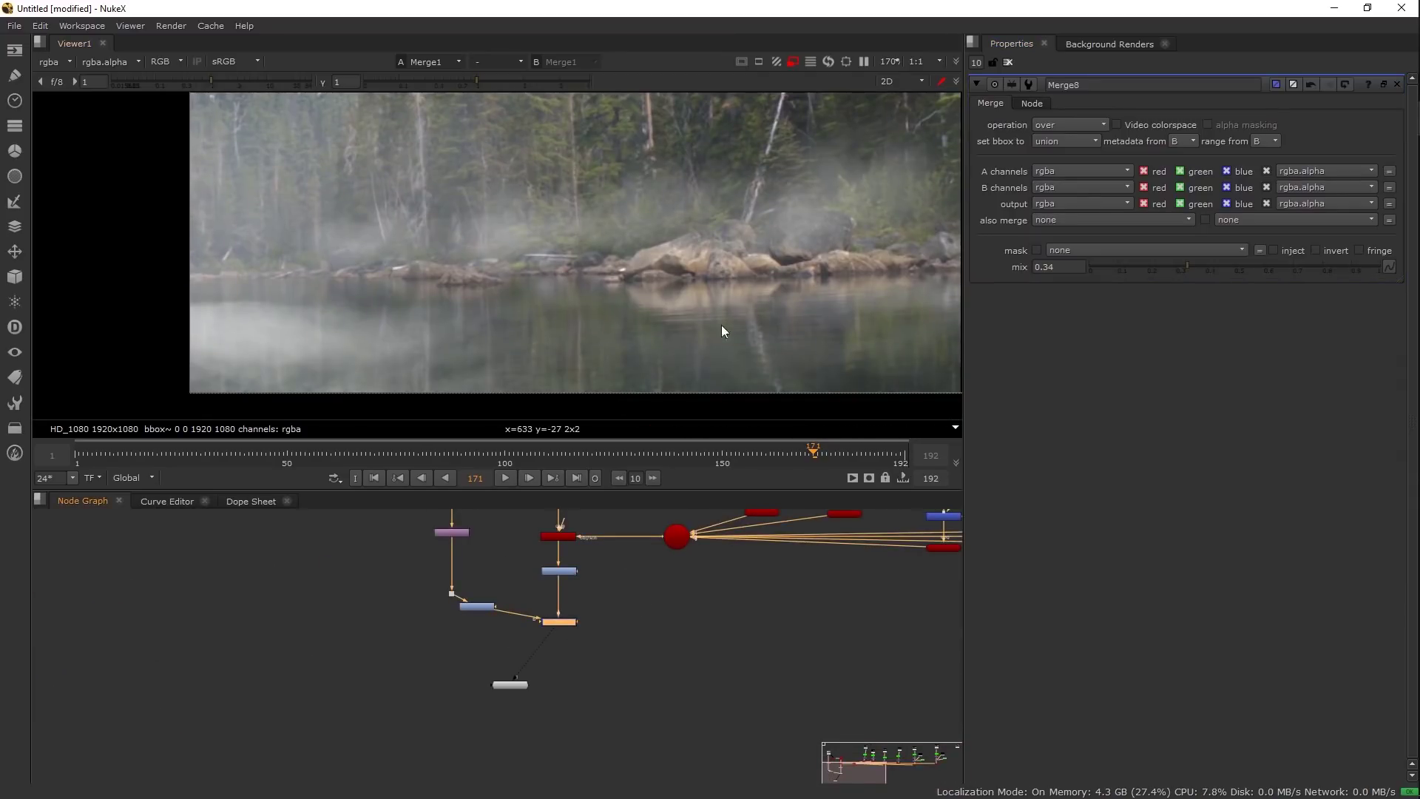
scroll(531, 357, "down", 3)
double_click(559, 570)
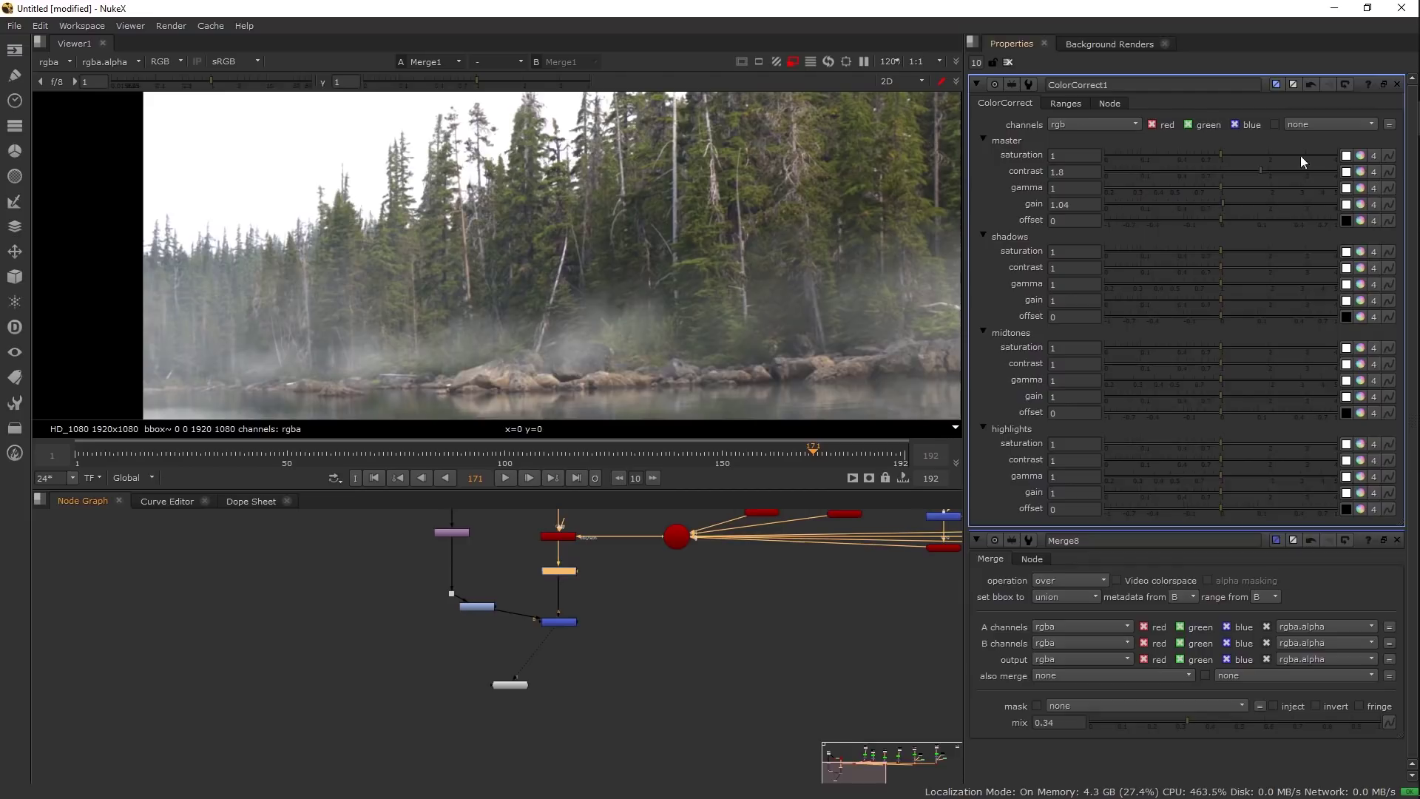
left_click_drag(1266, 167, 1270, 167)
left_click(1259, 171)
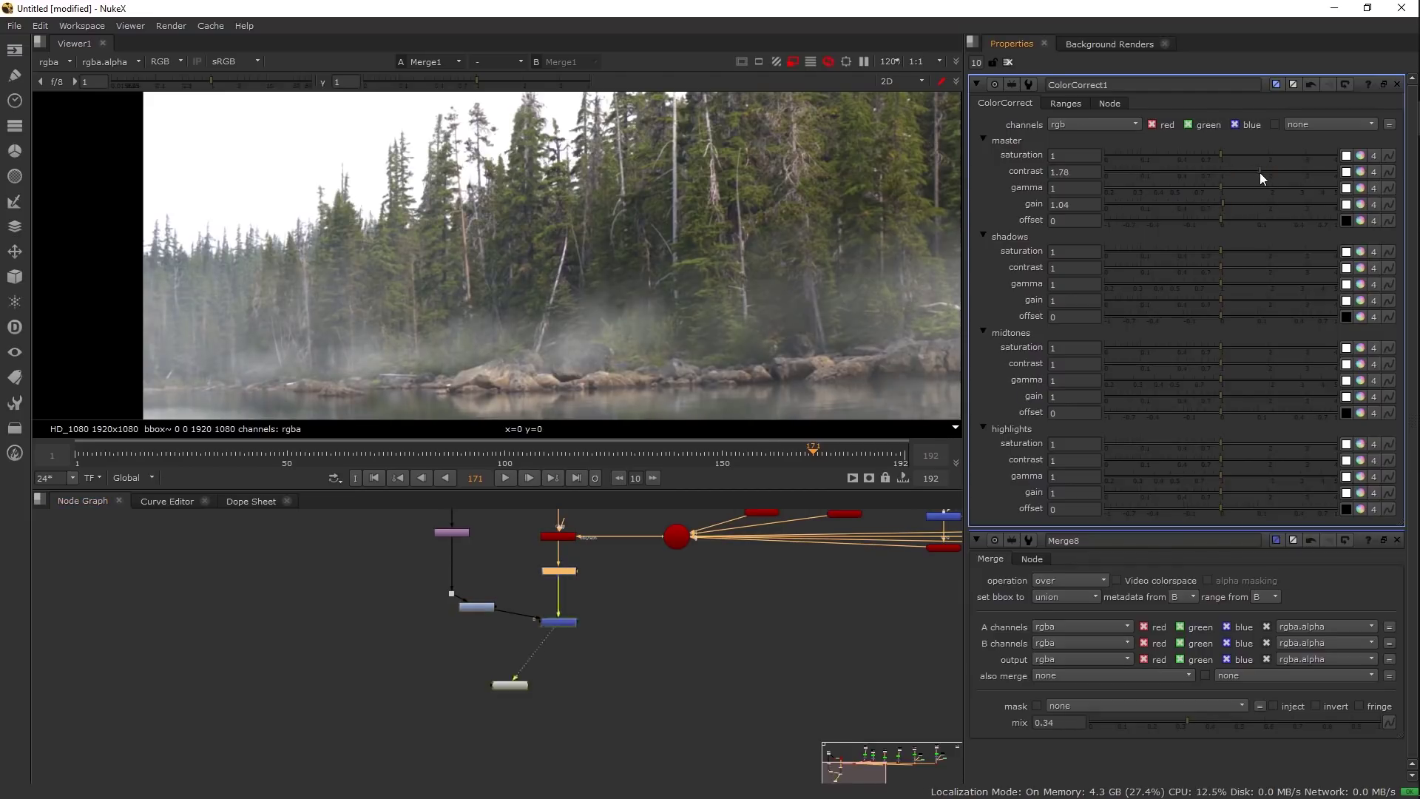
- Set ColorCorrect2 on the background plate to master contrast 1.48, midtones contrast 2.34 and midtones gain 0.78
double_click(475, 607)
left_click(1251, 171)
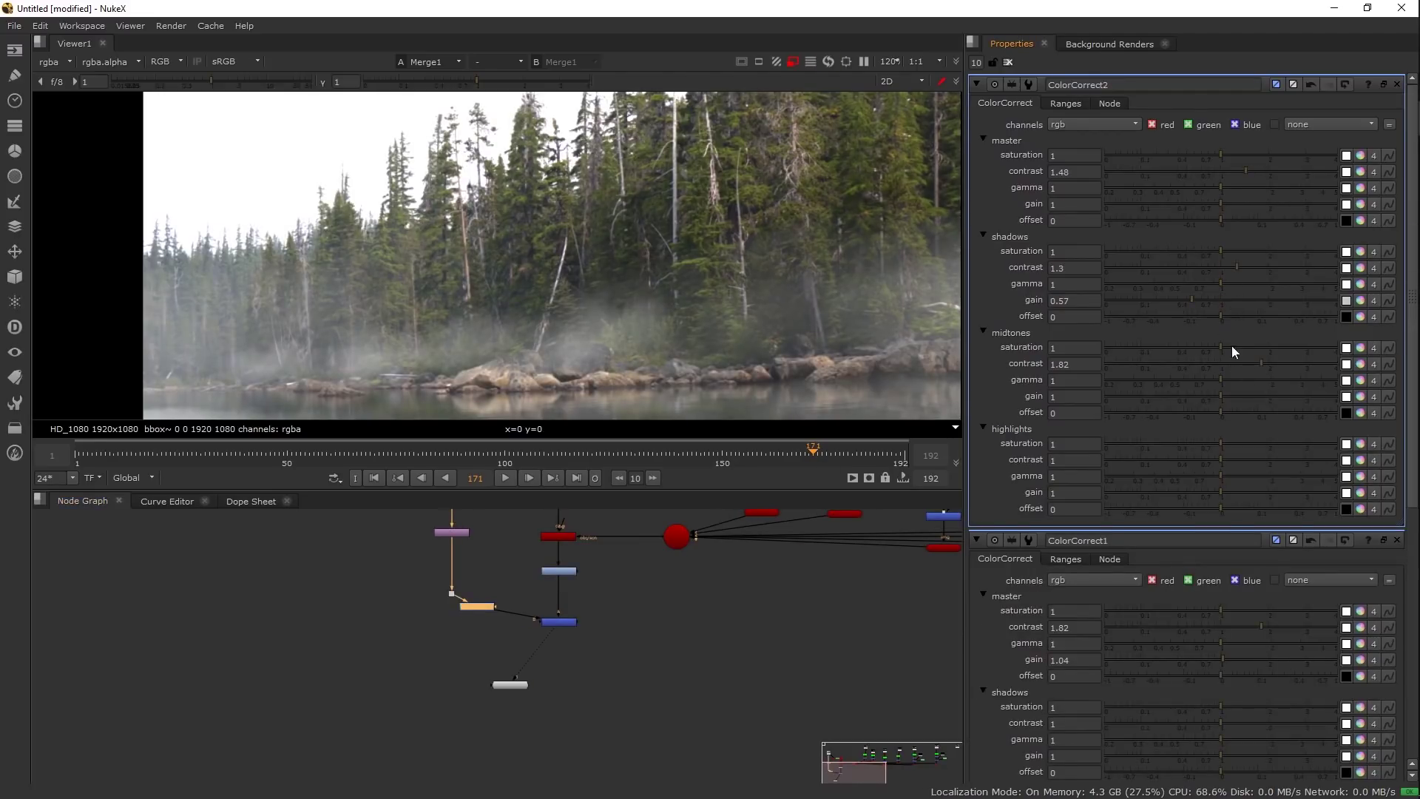
left_click_drag(1221, 396, 1288, 361)
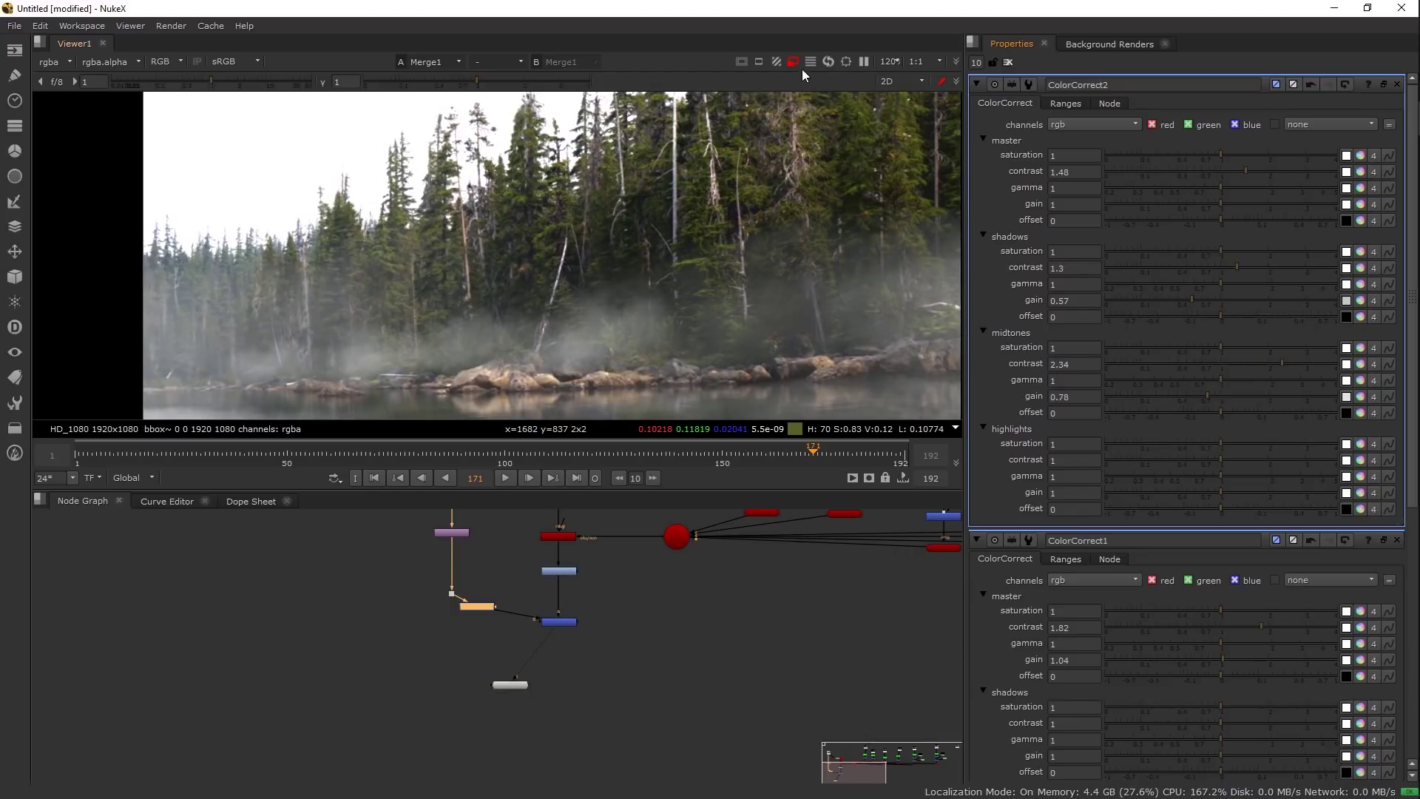
scroll(579, 286, "down", 5)
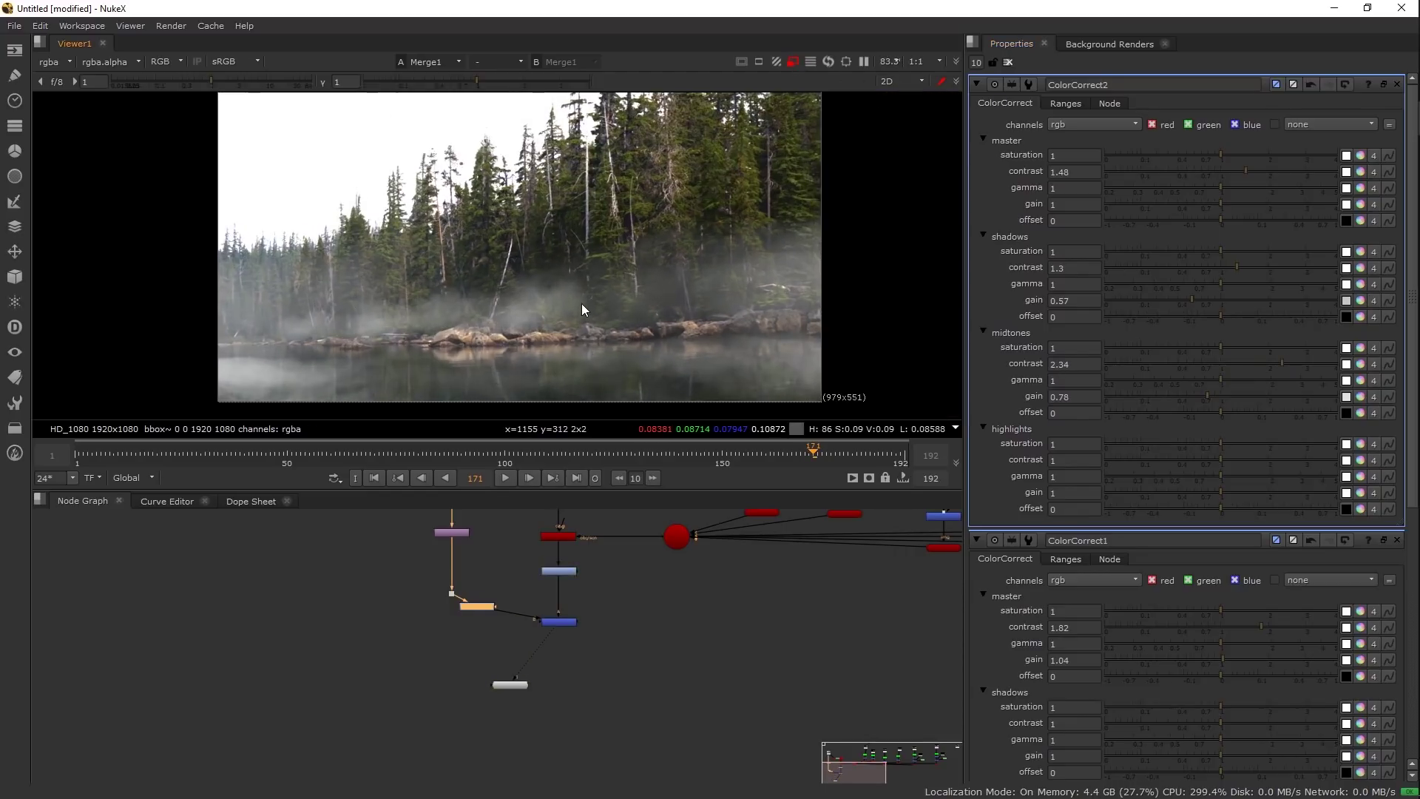
- Show the Read6 fog clip in the viewer and examine its motion around frame 35
key("f")
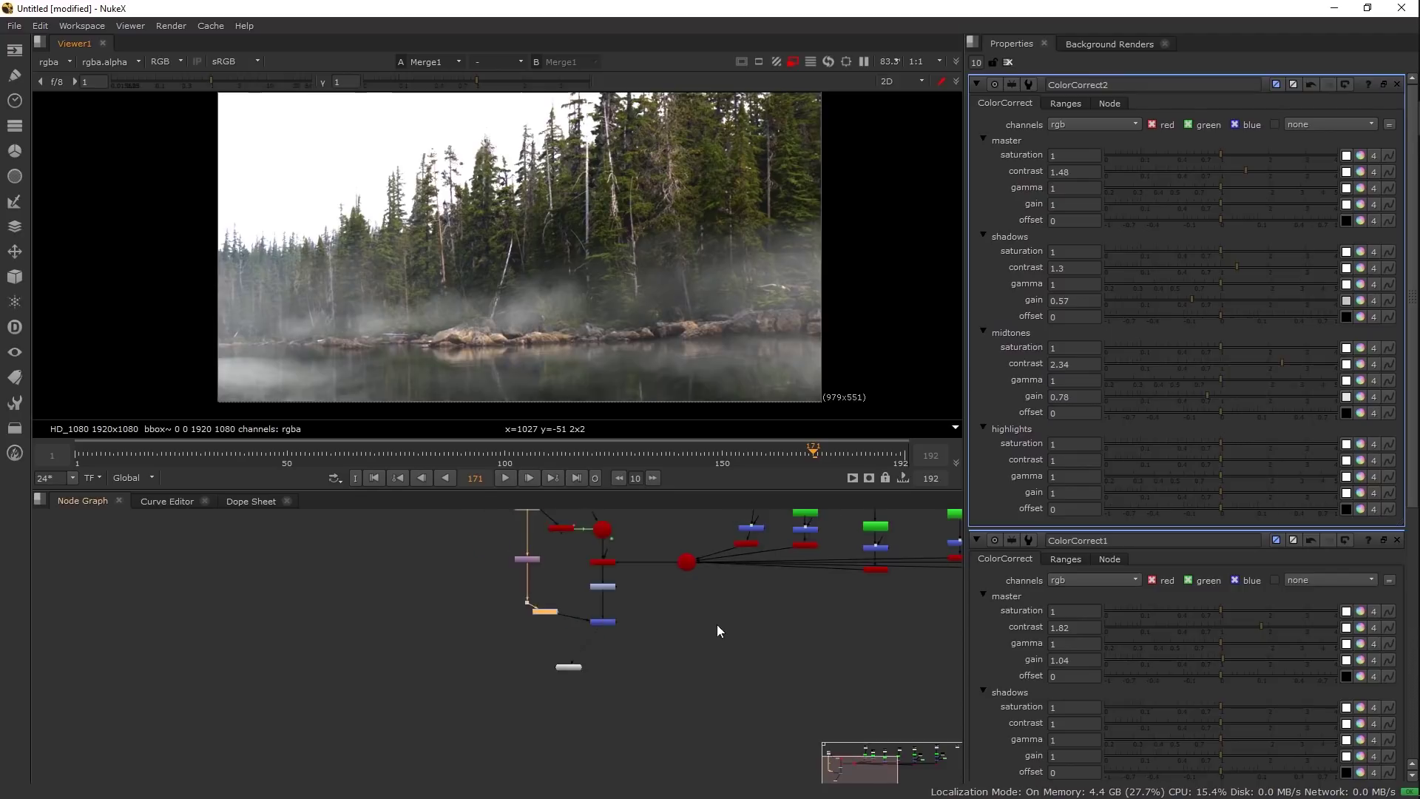
scroll(673, 628, "up", 5)
left_click(648, 587)
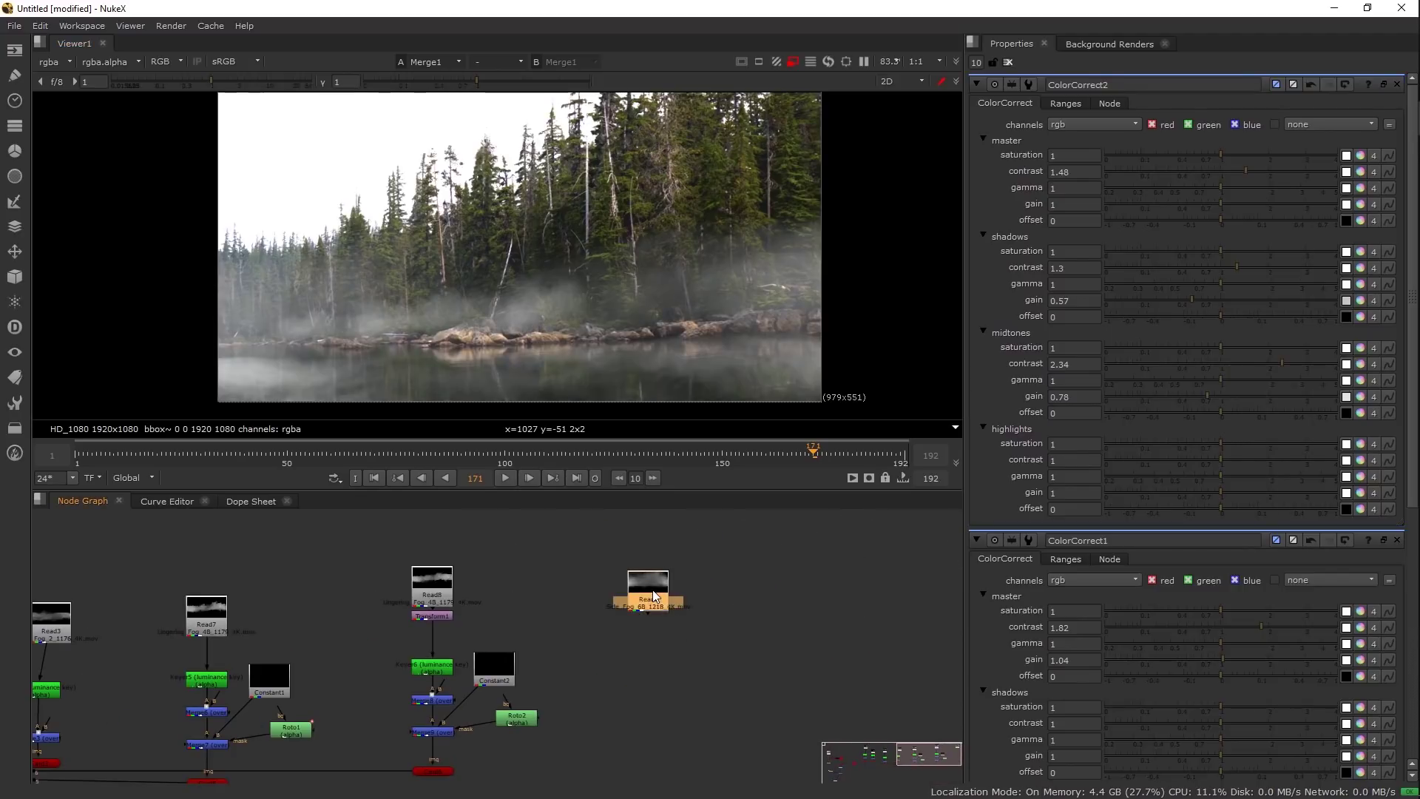
key("1")
scroll(635, 370, "down", 1)
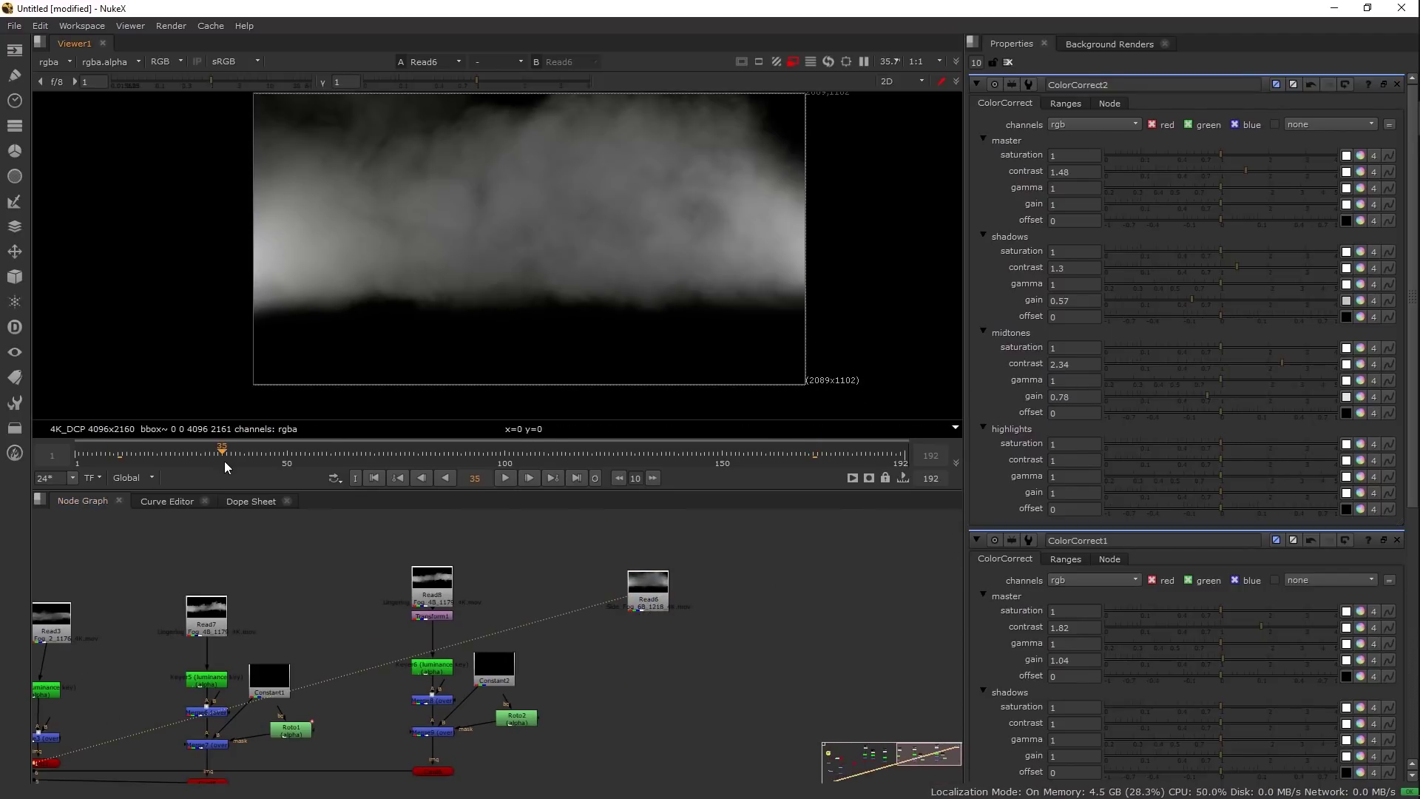
scroll(659, 569, "down", 3)
left_click_drag(654, 278, 640, 305)
left_click_drag(695, 624, 772, 549)
key("ctrl+v")
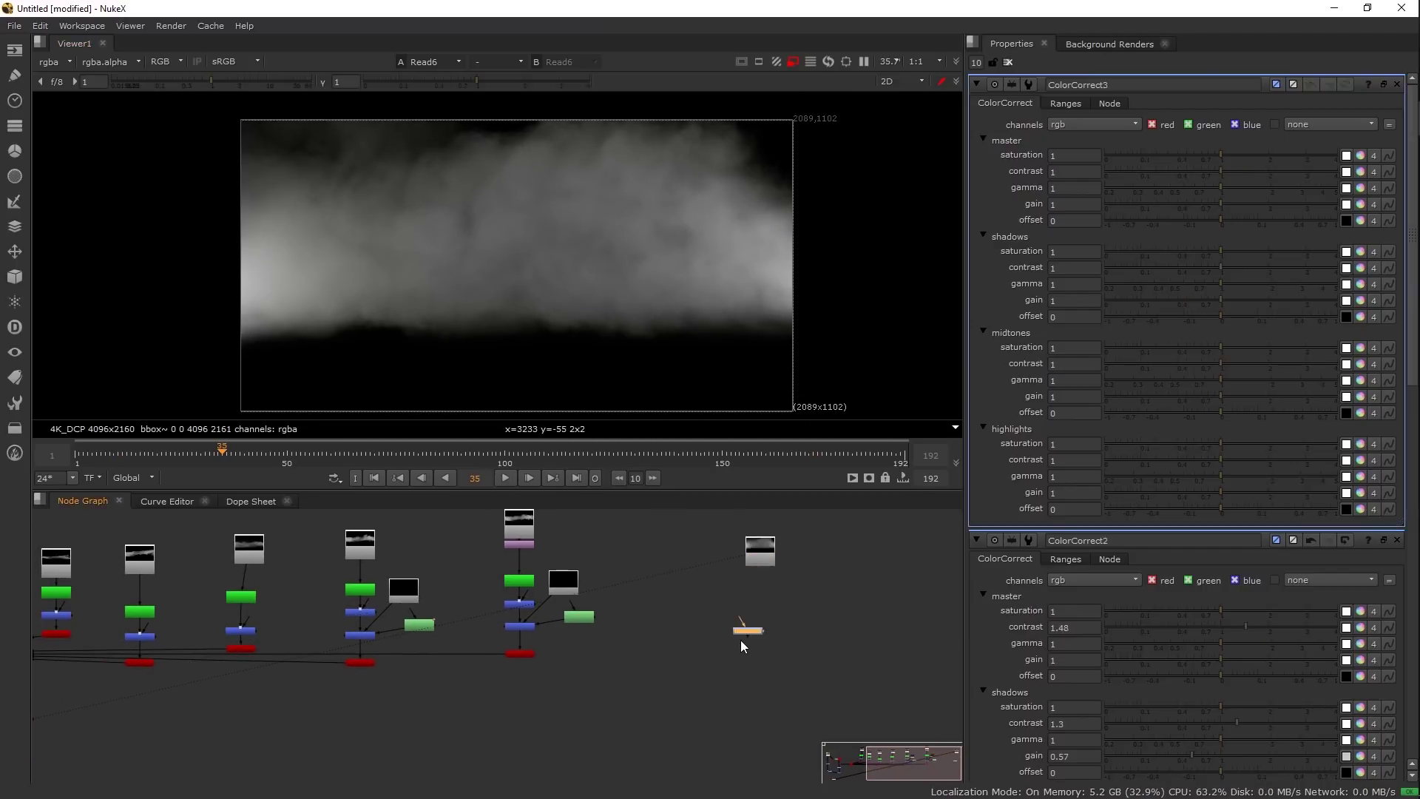
scroll(739, 642, "up", 3)
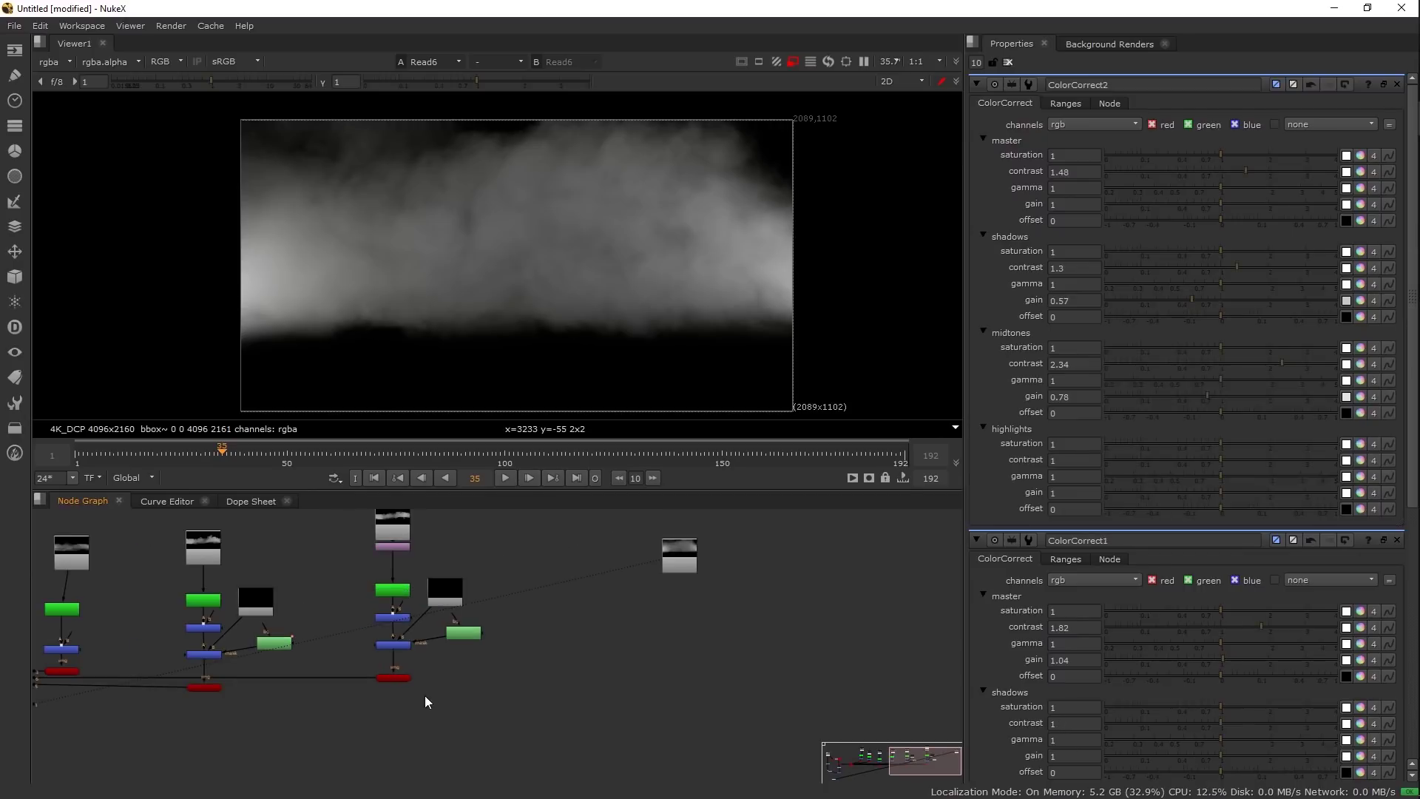
- Copy the luminance Keyer and card from the Read8 branch, place them below Read6, and connect them in sequence
left_click(392, 678)
double_click(392, 591)
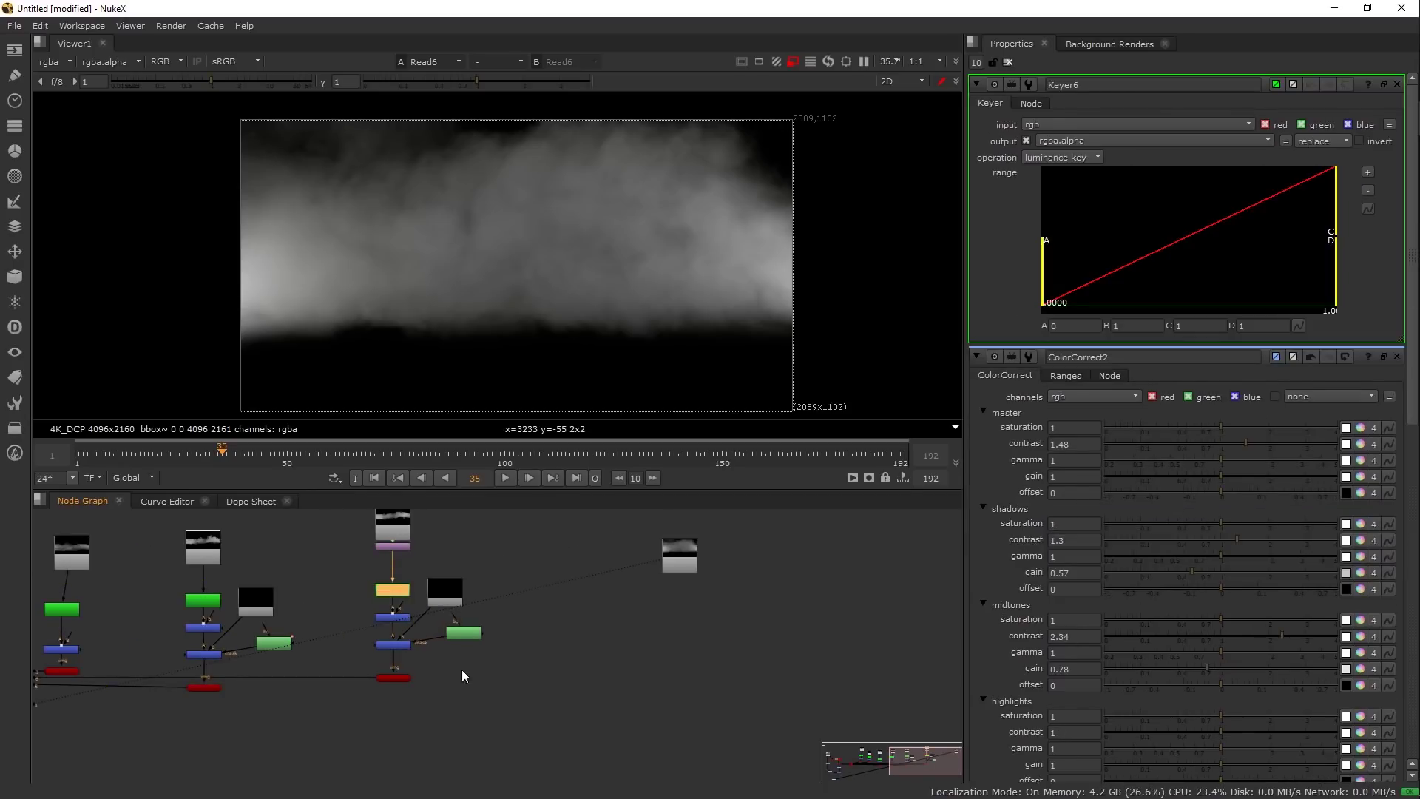
key("ctrl+v")
left_click(657, 650)
left_click(393, 589)
scroll(392, 592, "up", 3)
left_click(393, 679, "shift")
left_click(766, 650)
key("ctrl+v")
left_click_drag(767, 650, 751, 751)
left_click(814, 695)
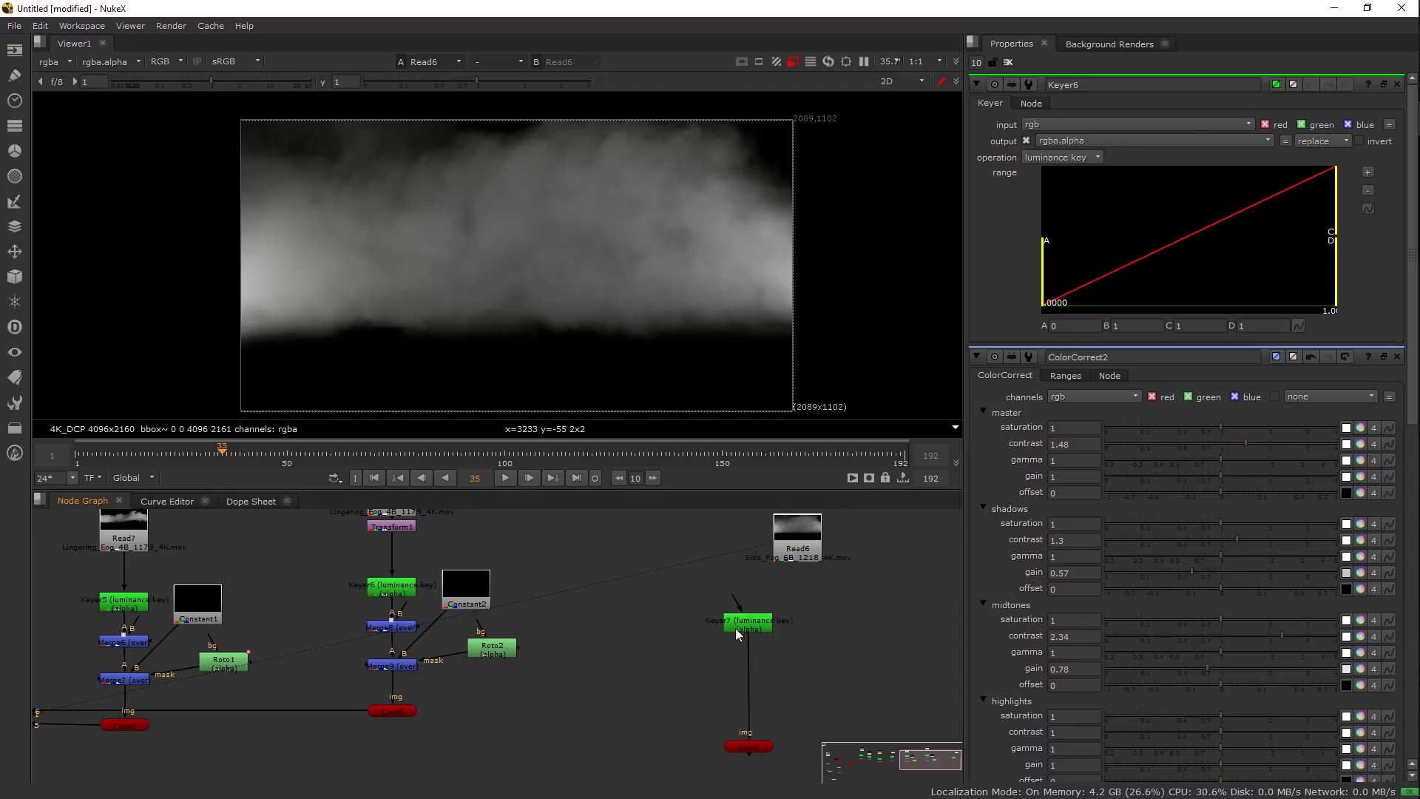
- Connect the new Read6 card to the scene node
left_click_drag(748, 755, 174, 712)
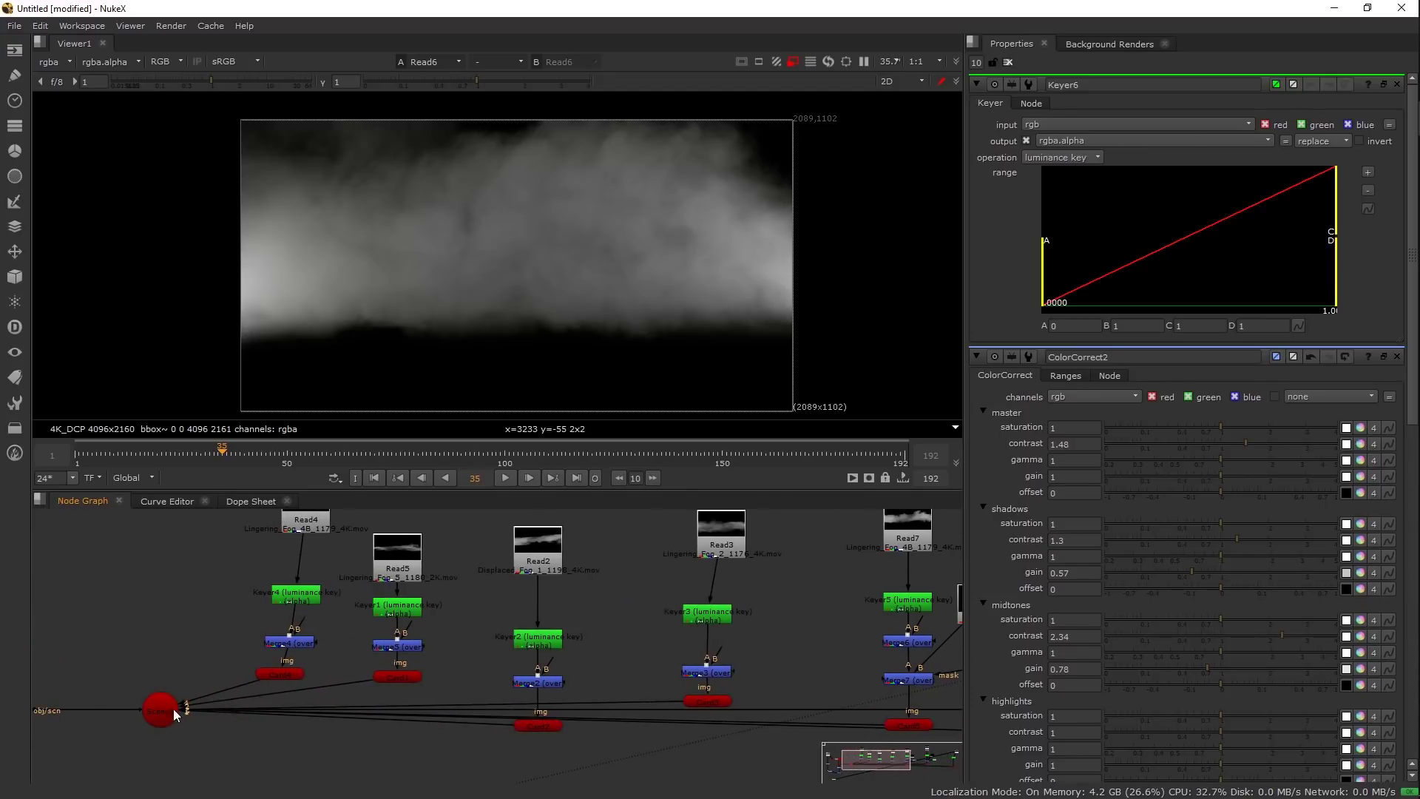
scroll(615, 650, "down", 10)
scroll(614, 599, "up", 10)
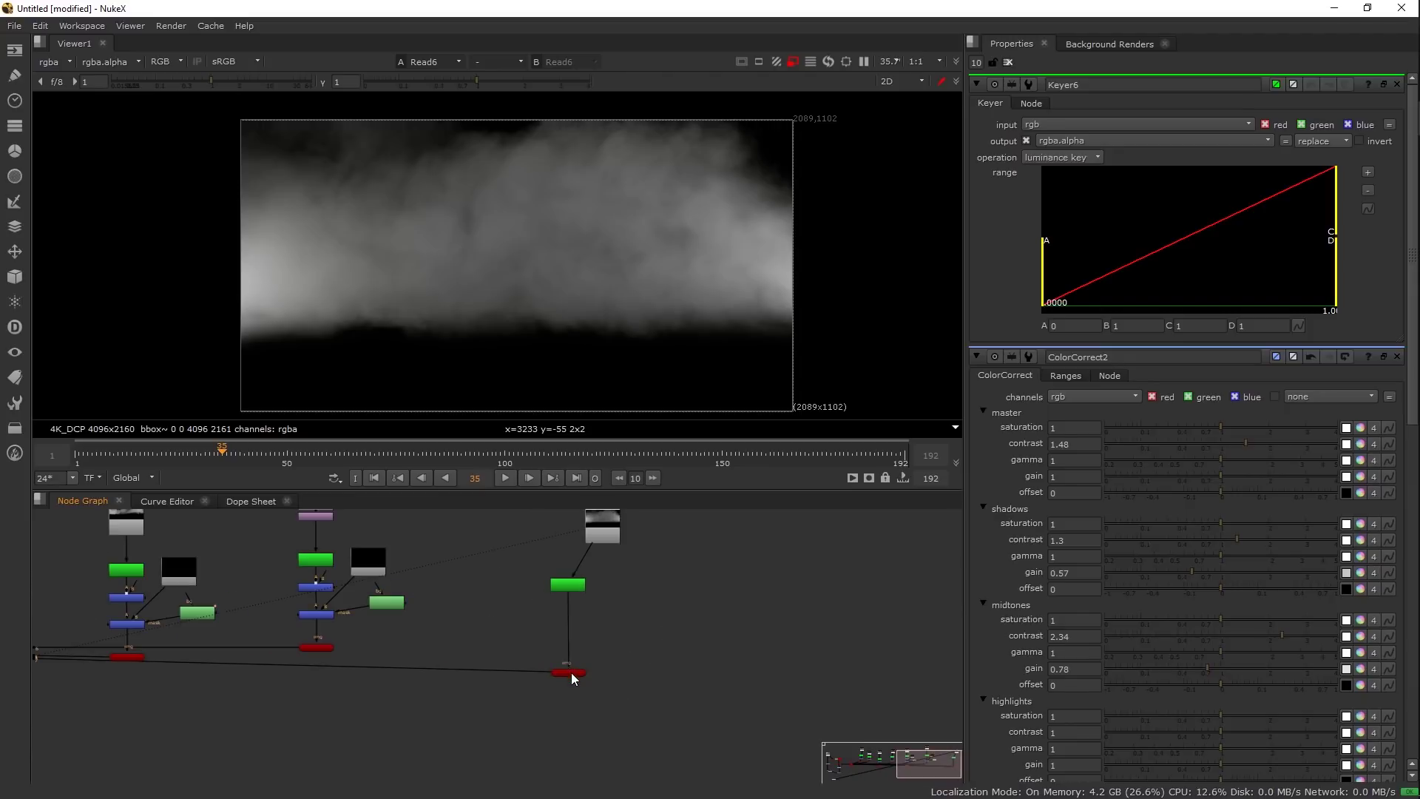
- Bring Card7 forward to about Z -0.665 and shift it sideways to X 0.76 in the 3D view
double_click(570, 672)
key("Tab")
left_click_drag(315, 299, 595, 346)
left_click_drag(594, 346, 595, 233)
left_click_drag(858, 318, 485, 149)
key("Tab")
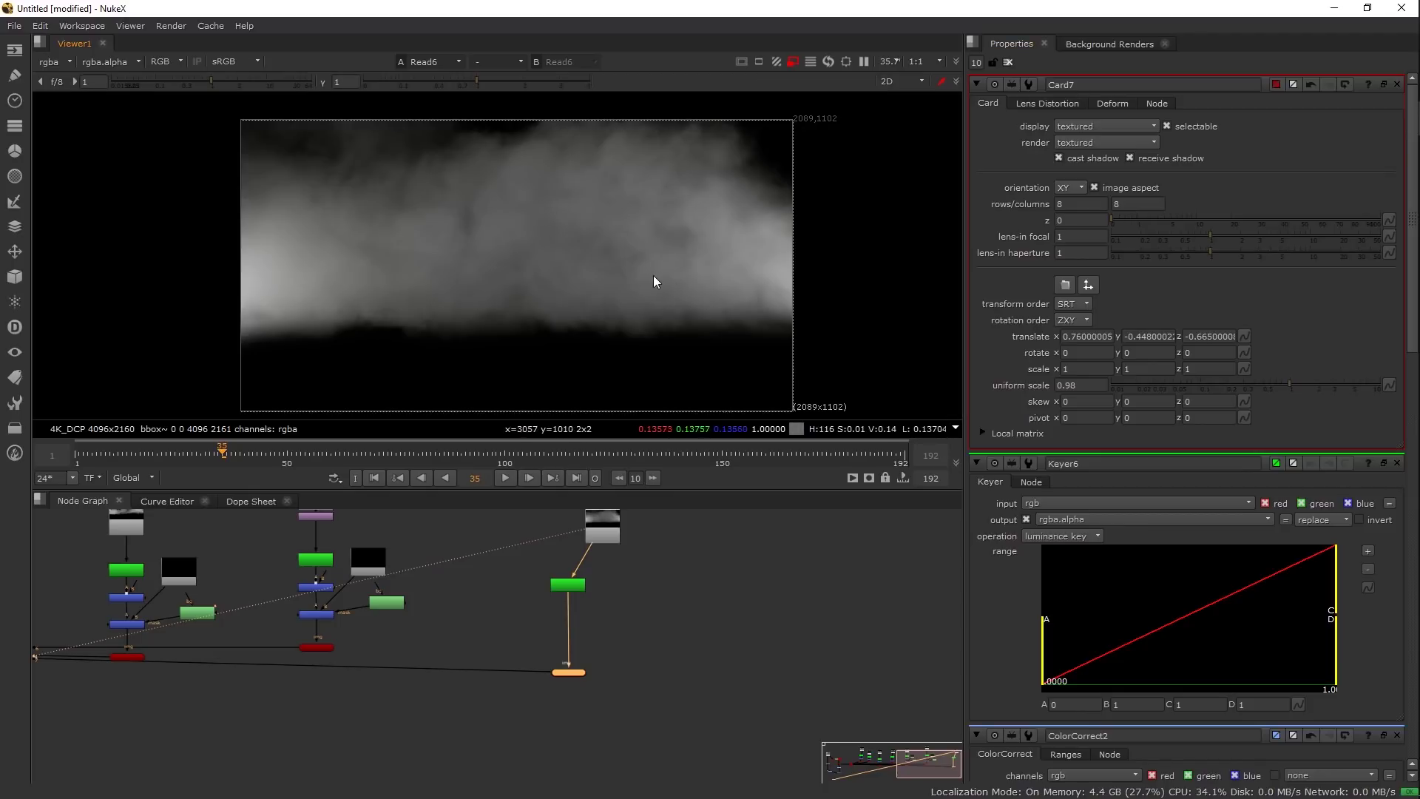
- Raise Card7 to Y 0.08 and move it sideways to about X 0.145
key("Tab")
mouse_move(615, 304)
left_mouse_down()
mouse_move(634, 250)
mouse_move(722, 247)
mouse_move(769, 323)
mouse_move(602, 260)
mouse_move(617, 293)
left_mouse_up()
left_click_drag(710, 297, 624, 297)
left_click_drag(625, 297, 562, 192)
key("Tab")
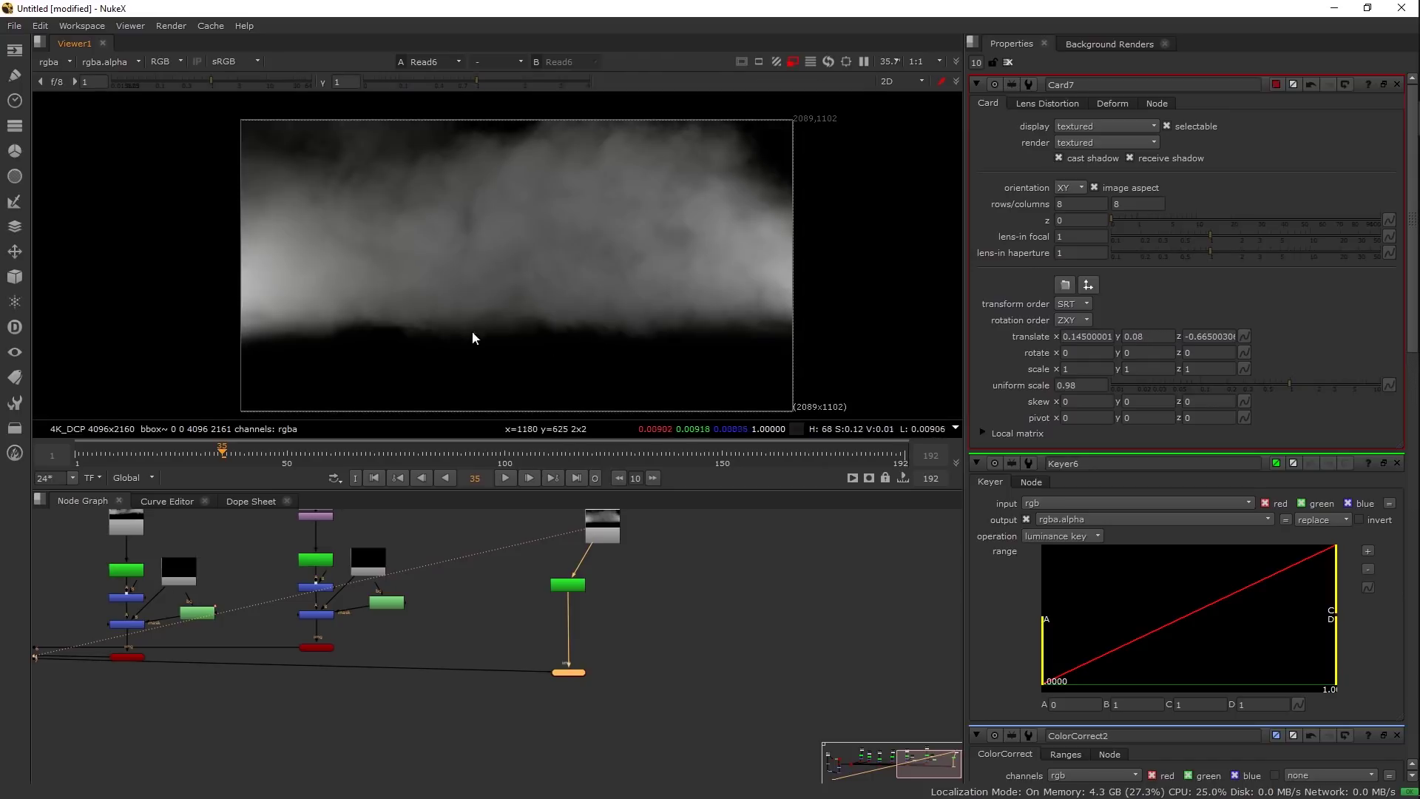
- Push Card7 back to about Z -0.698 and set its uniform scale to 1.8
key("Tab")
left_click_drag(649, 170, 647, 185)
left_click_drag(1274, 384, 1312, 385)
key("Tab")
- Show the final Merge1 composite in the viewer
left_click_drag(195, 667, 851, 637)
key("1")
left_click(135, 616)
left_click(135, 703)
key("1")
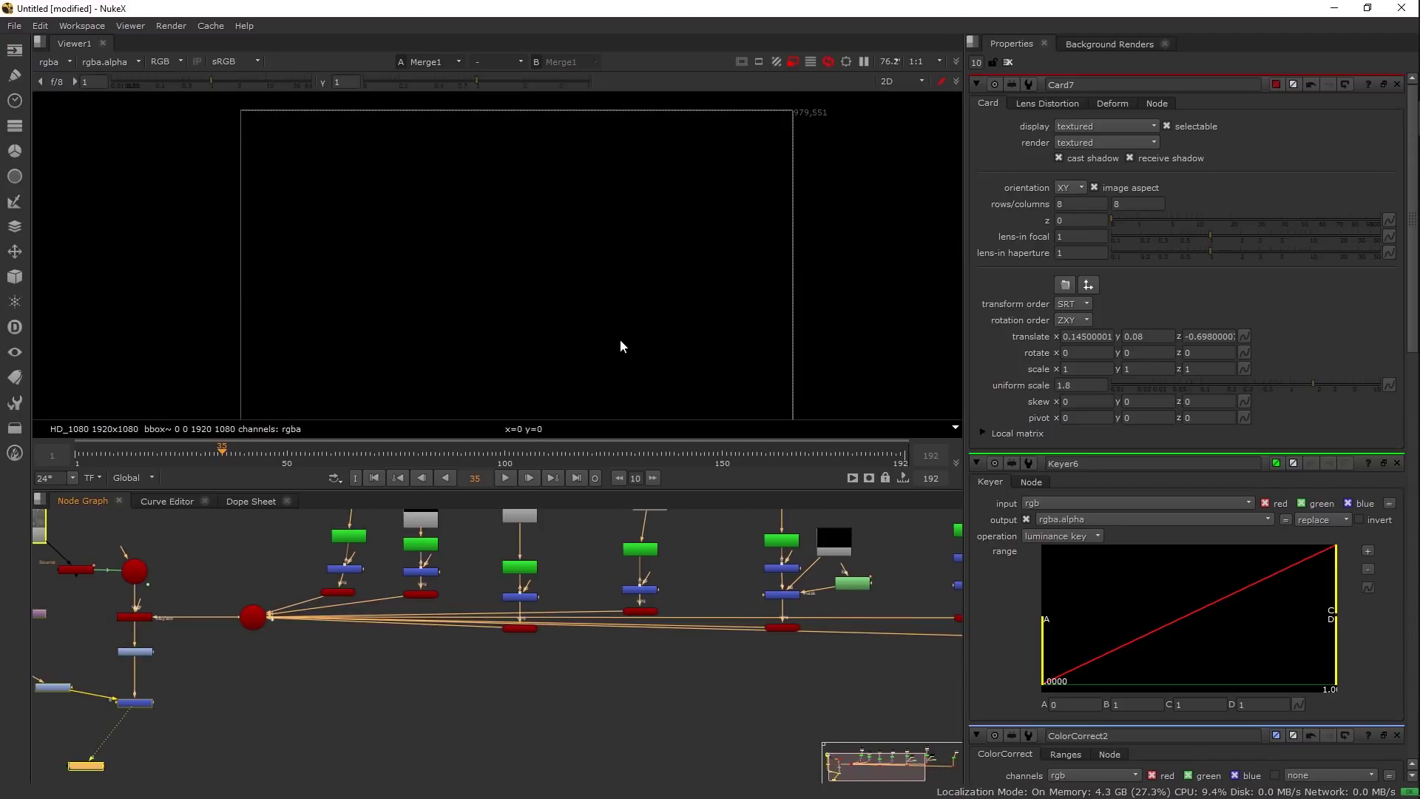
left_click(136, 702)
- Disable and re-enable Card7 to compare the composite with and without its fog
left_click_drag(782, 654, 572, 676)
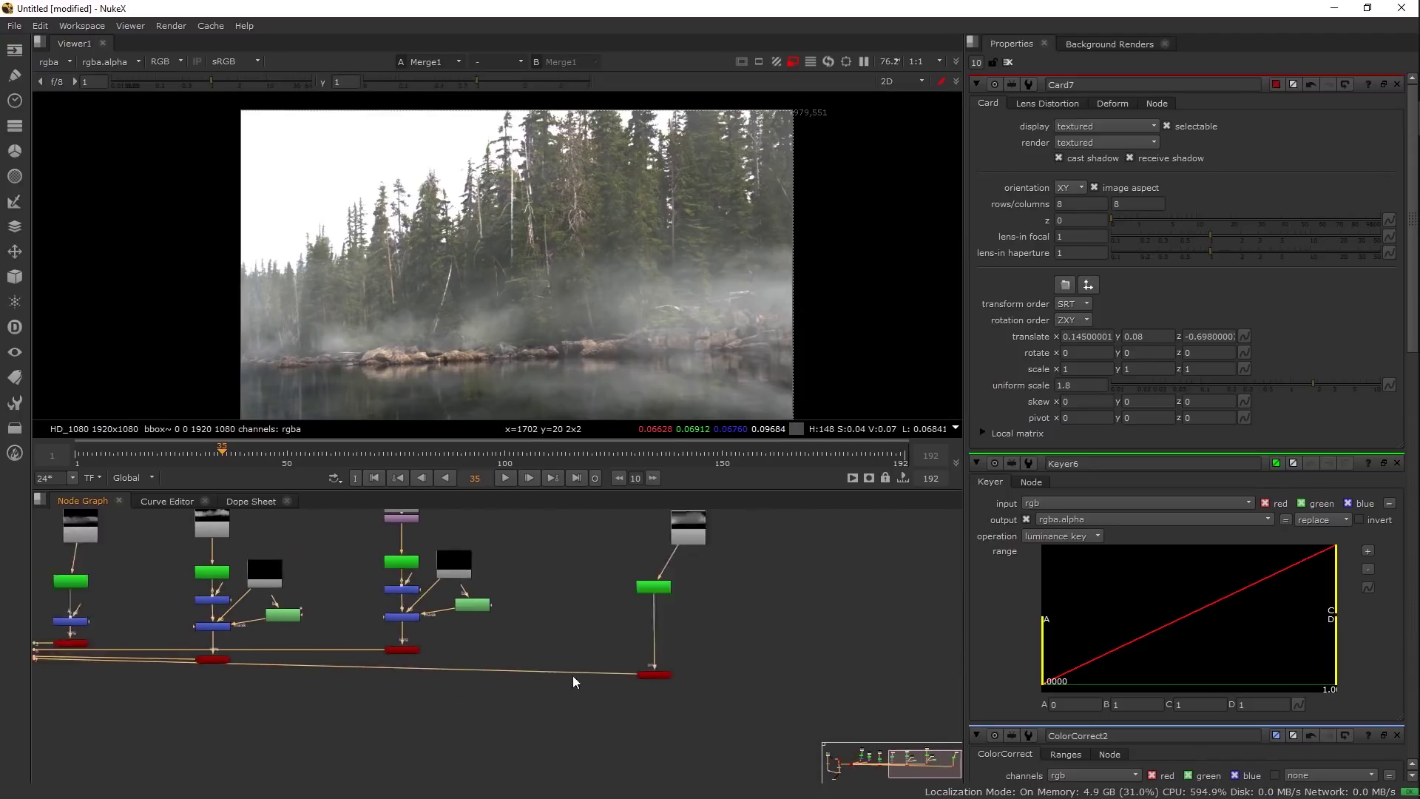
scroll(584, 677, "up", 2)
left_click(605, 680)
key("d")
key("d")
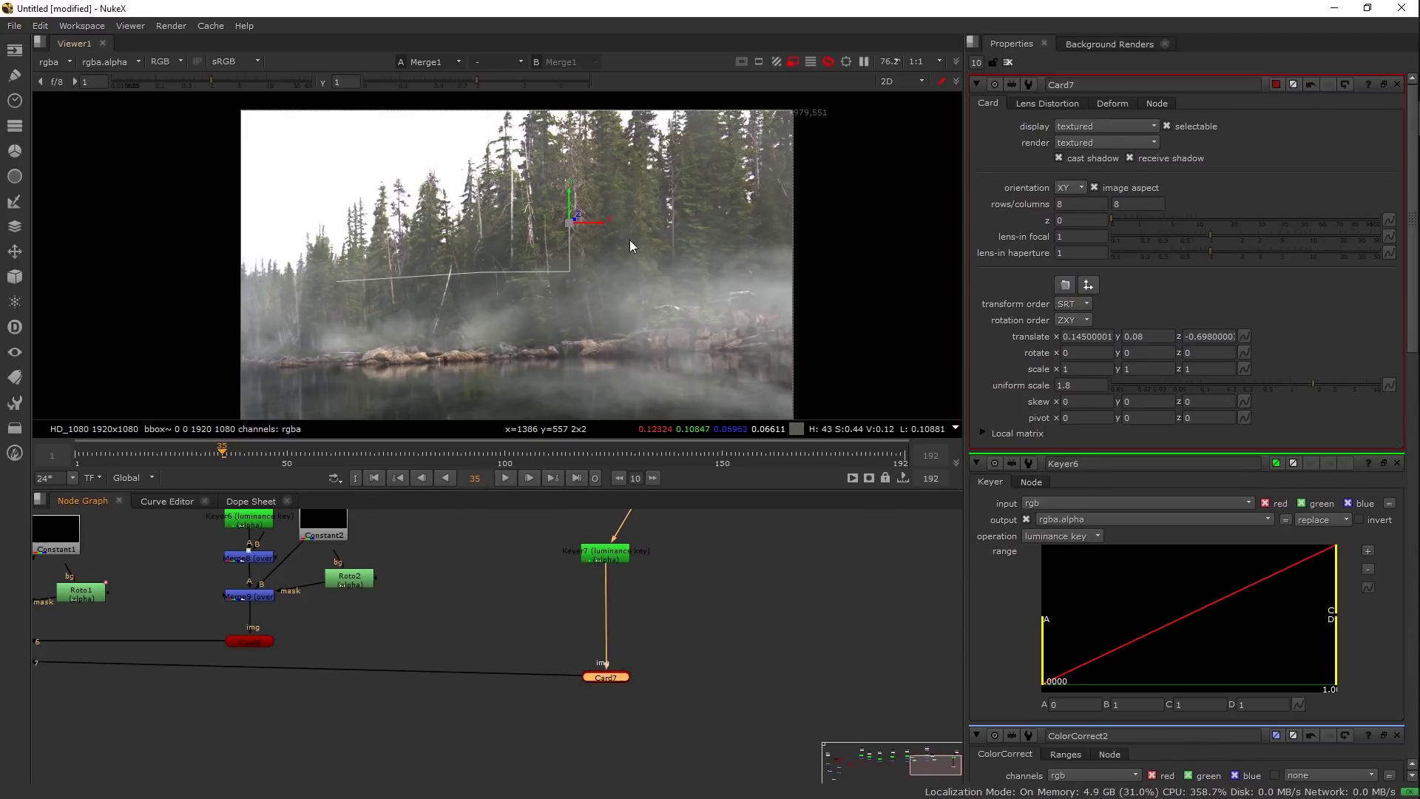
- Set Card7's uniform scale to 1.5 and move it sideways to X 0.05
key("Tab")
left_click_drag(642, 251, 530, 284)
left_click_drag(1306, 386, 1292, 387)
left_click_drag(508, 269, 388, 351)
left_click_drag(1288, 385, 1298, 385)
left_click_drag(821, 373, 735, 400)
left_click_drag(578, 319, 551, 320)
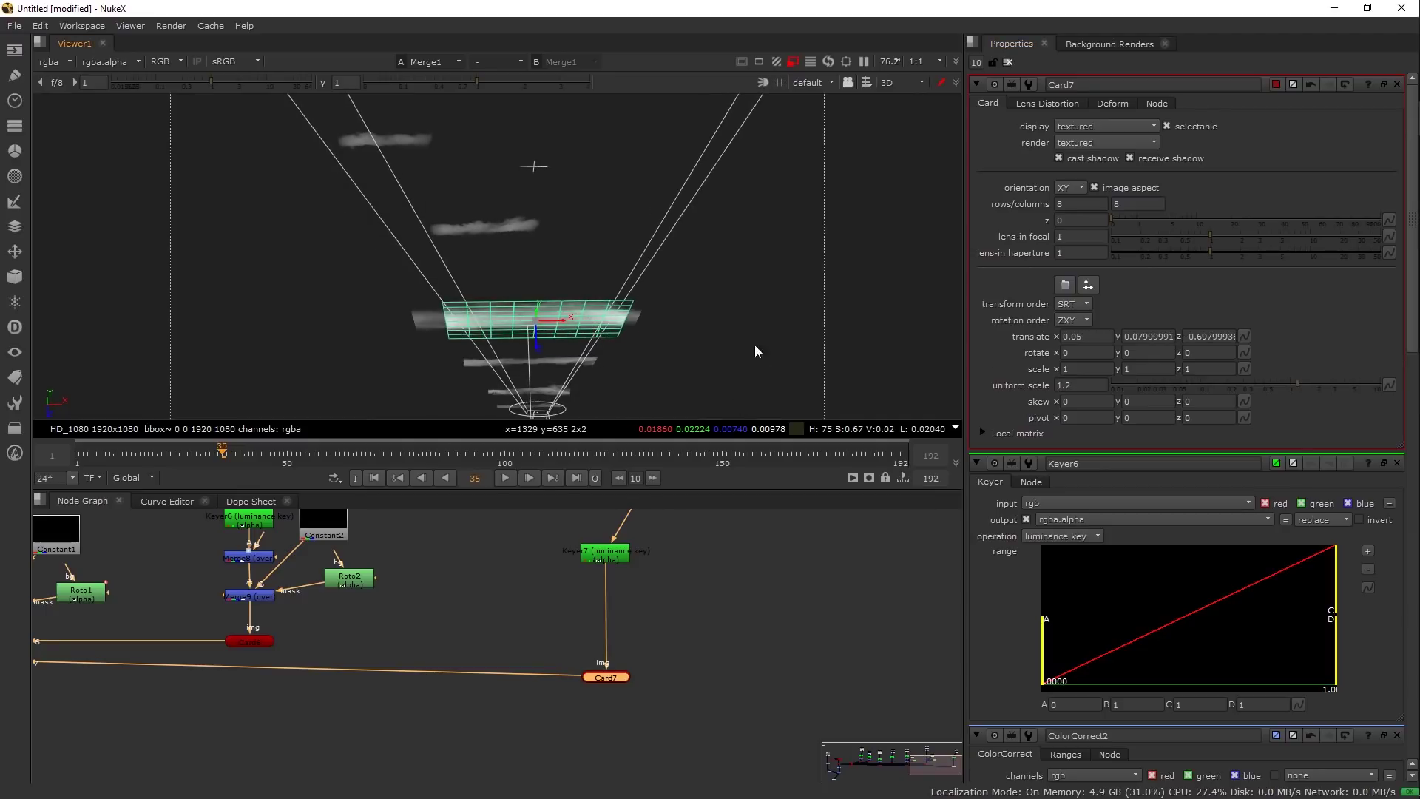
left_click(1305, 385)
key("Tab")
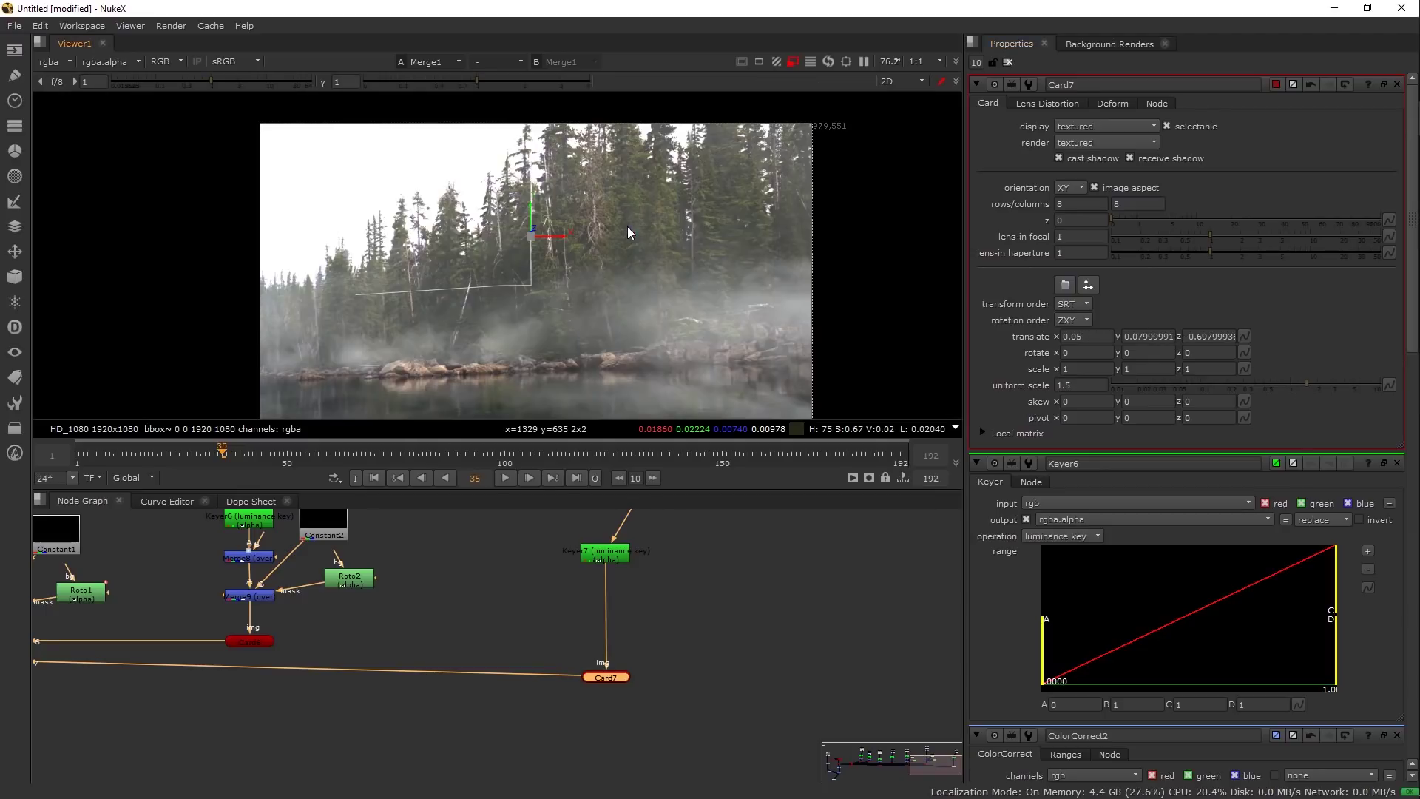
- Toggle Card7 off and on again to examine its effect at the new scale and position
left_click(606, 676)
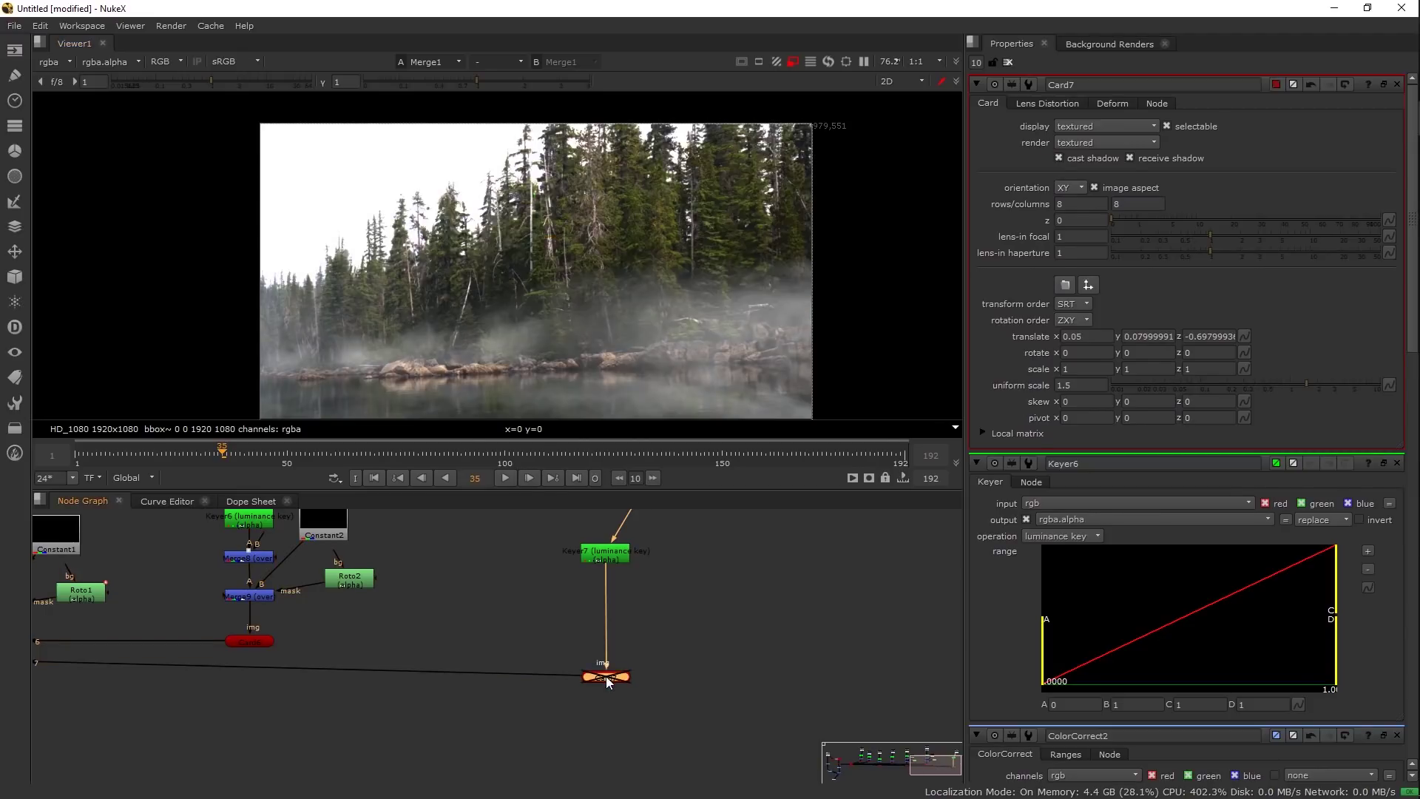
key("d")
key("d")
left_click_drag(665, 244, 609, 256)
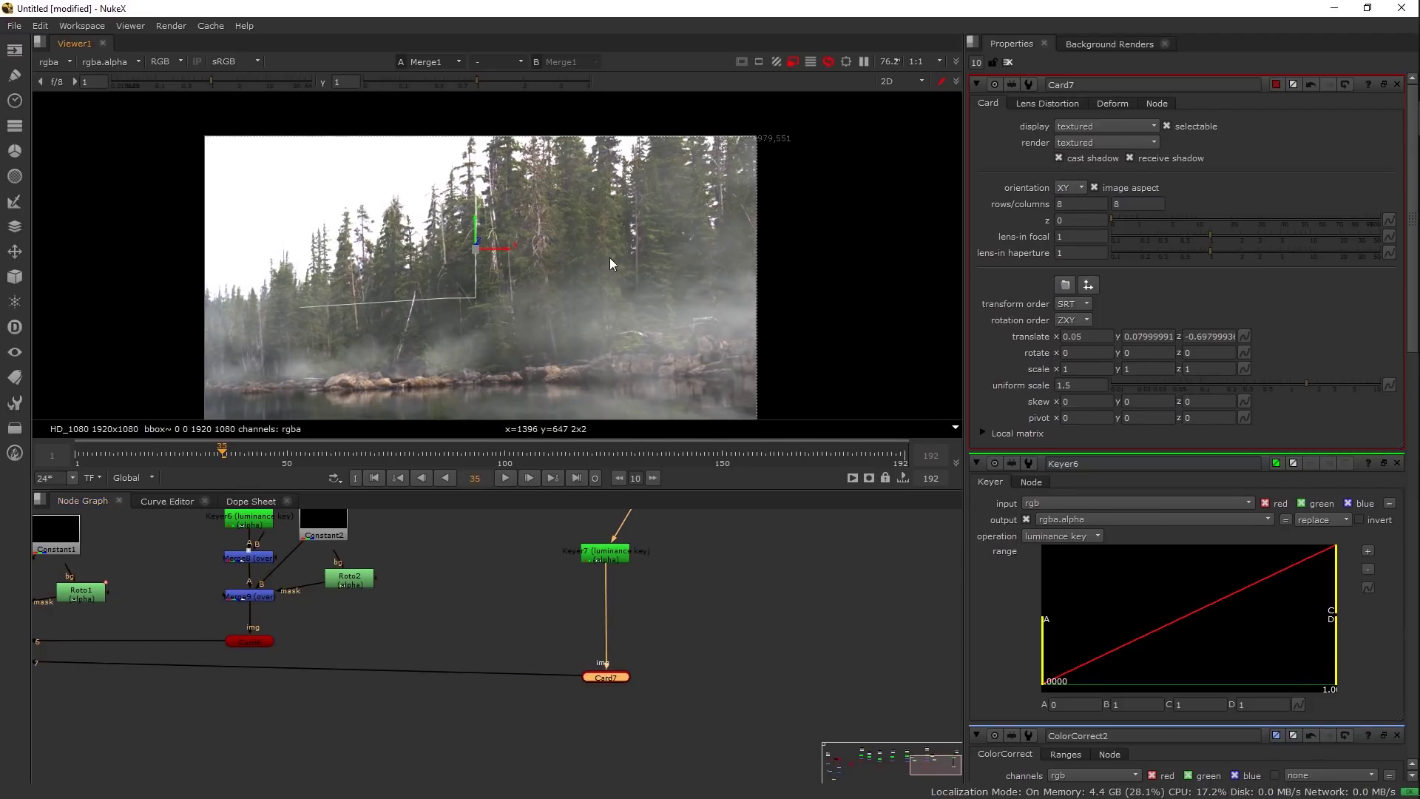
- Examine the layout of the fog cards in the 3D view from frame 6 to the last frame, 192
left_click(98, 457)
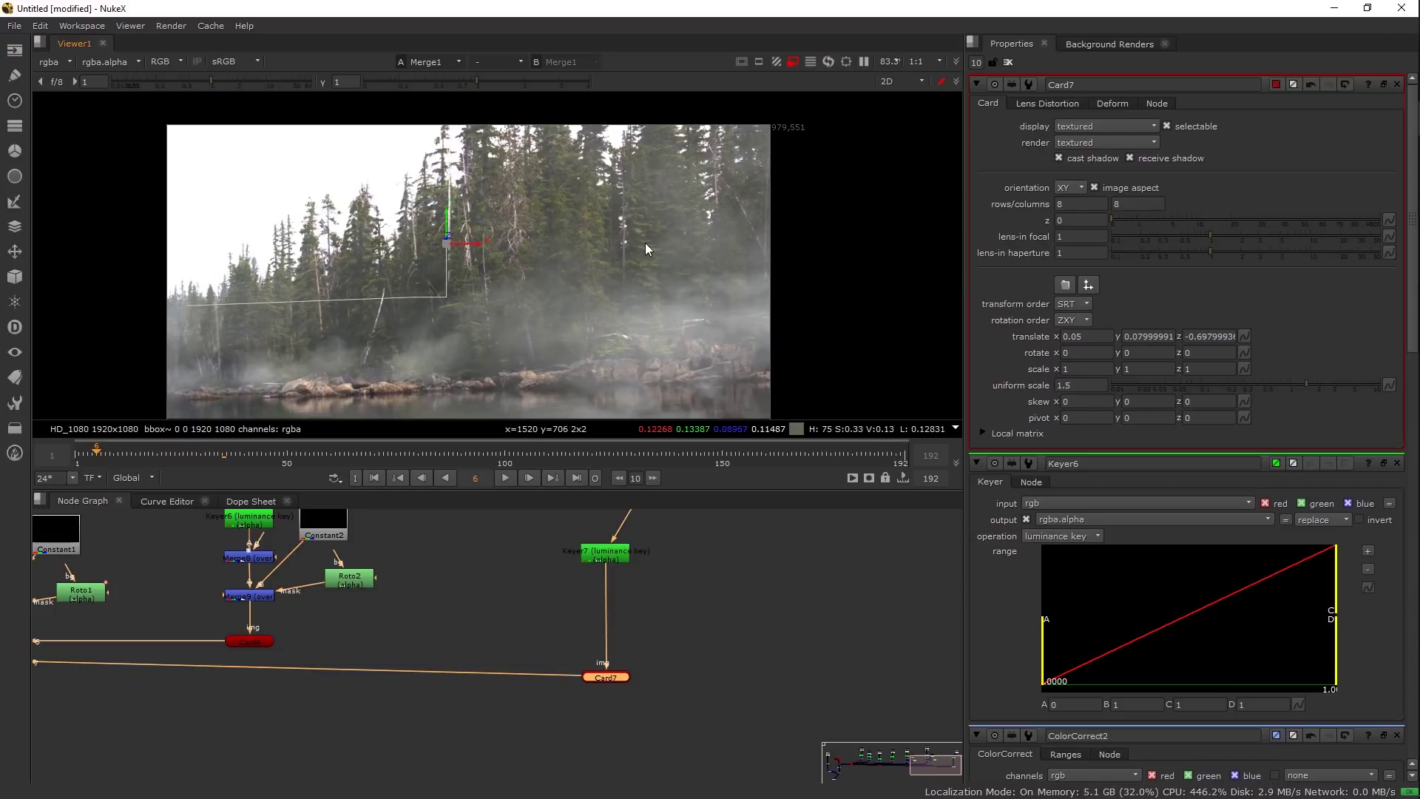
key("Tab")
left_click_drag(646, 243, 514, 400)
left_click_drag(111, 456, 900, 459)
left_click(850, 478)
left_click(784, 491)
left_click(851, 464)
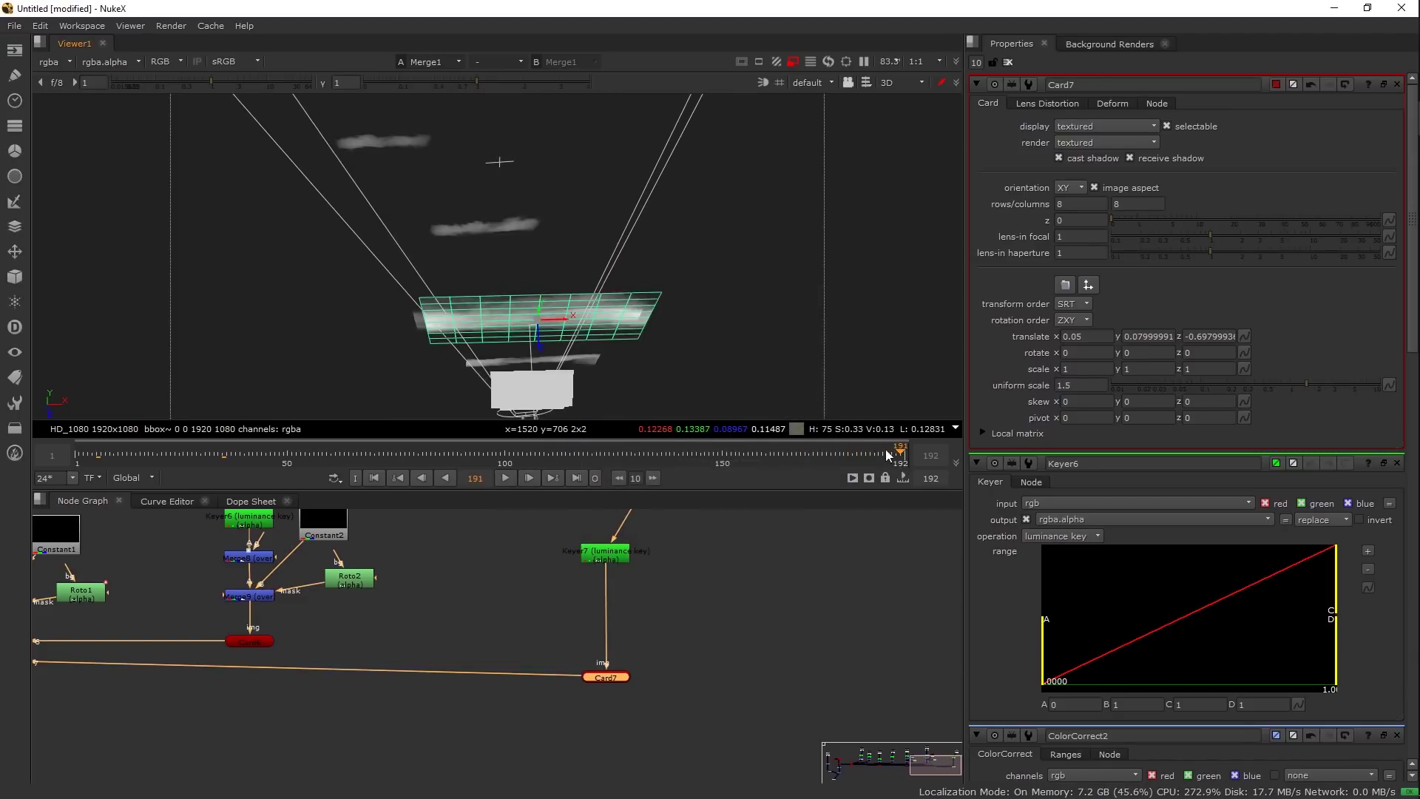
left_click_drag(610, 346, 615, 347)
left_click(903, 457)
- Insert a Merge node between Keyer7 and Card7 and set its mix to 0.65
left_click(646, 587)
left_click_drag(632, 517, 583, 577)
left_click_drag(592, 664, 591, 633)
left_click(599, 667)
key("m")
left_click_drag(633, 679, 593, 715)
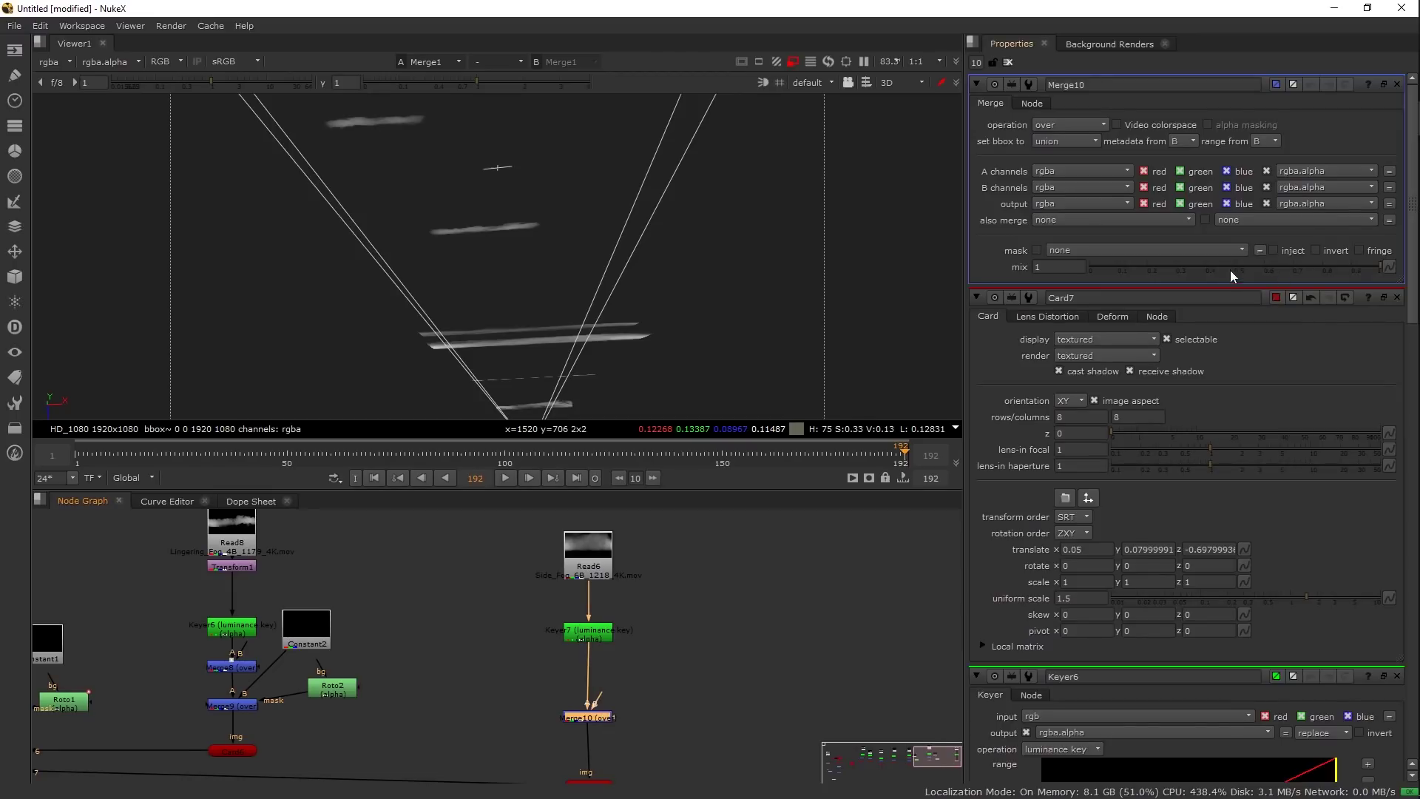
key("Tab")
left_click(1248, 268)
left_click_drag(1249, 268, 1231, 259)
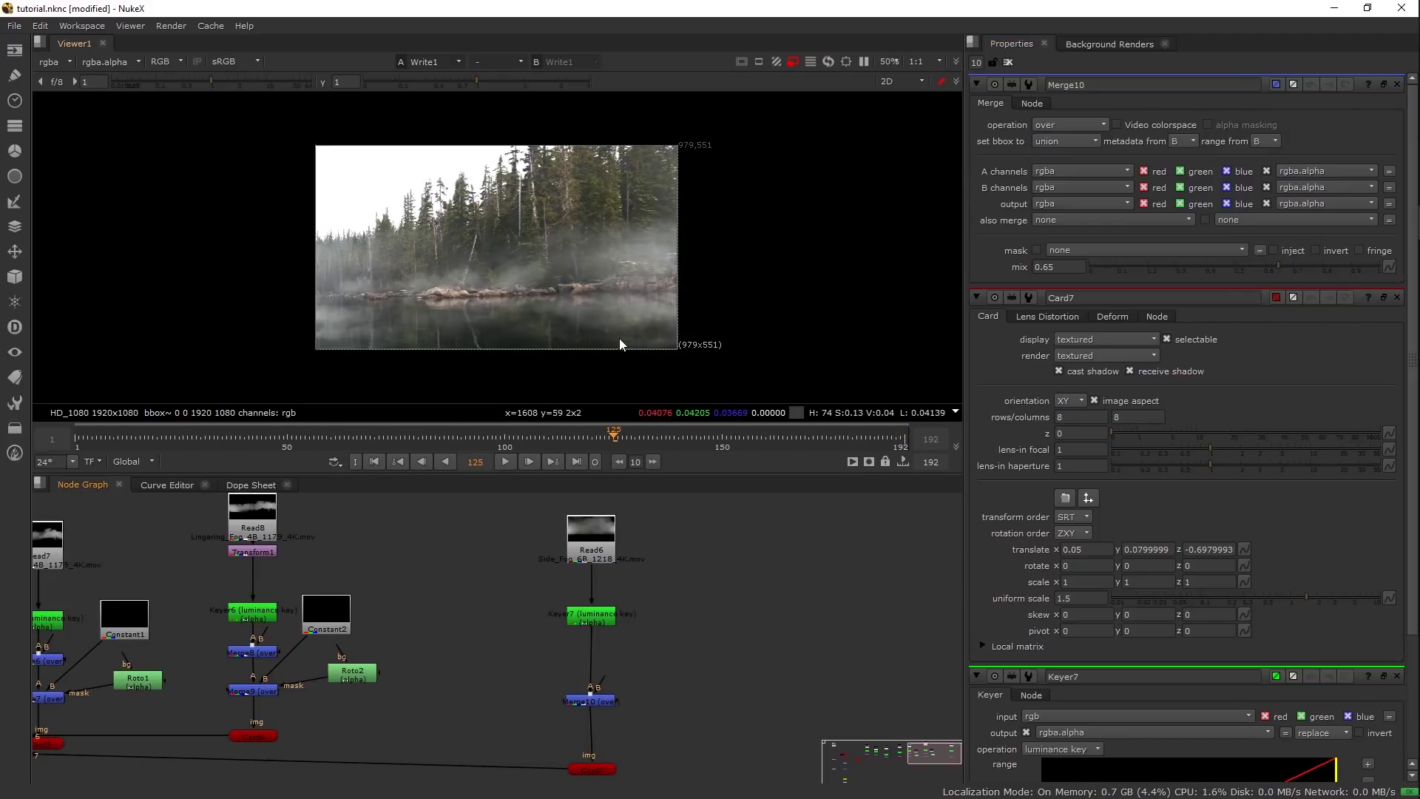
- Review the Write1 composite up close at frames 139, 51 and 140
scroll(596, 336, "up", 2)
left_click_drag(551, 328, 639, 355)
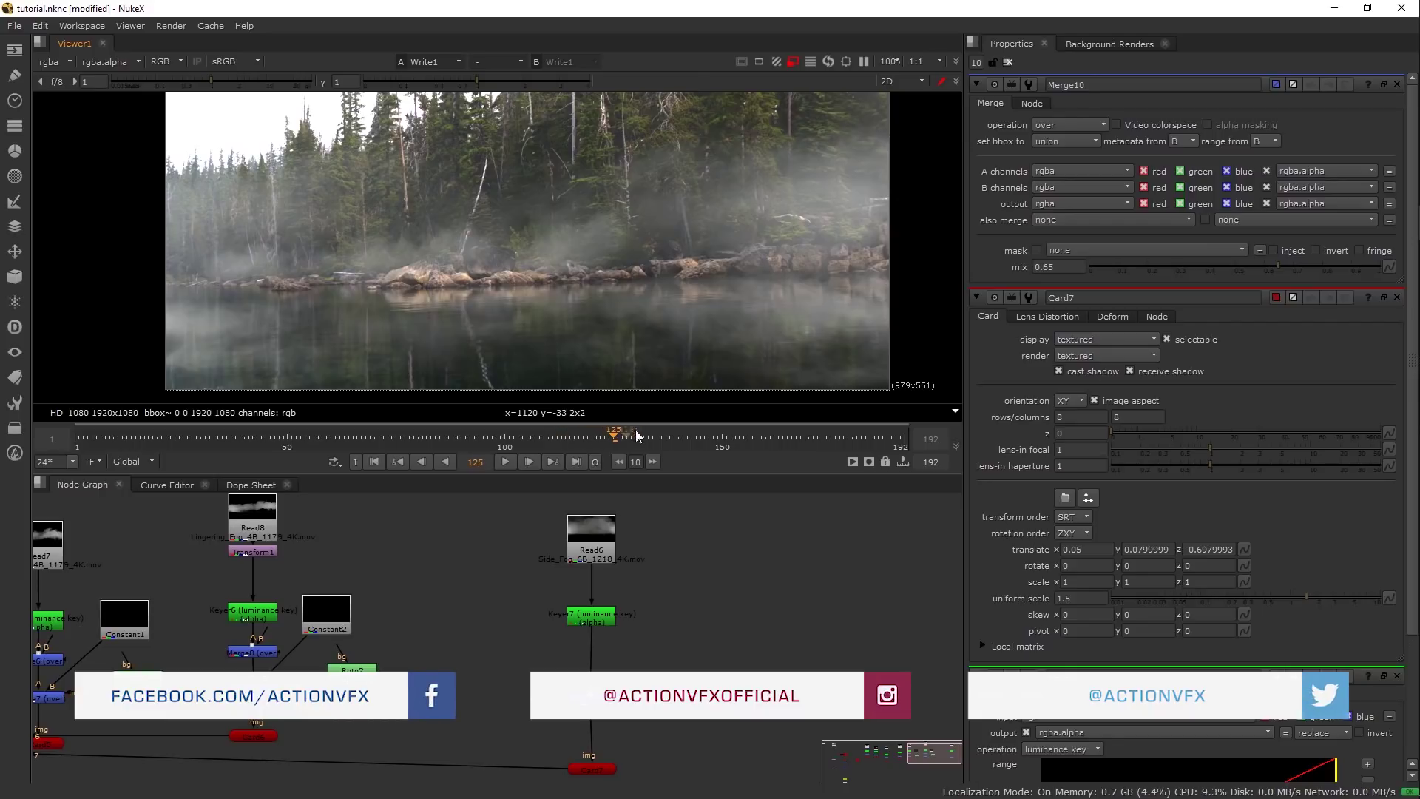
left_click(672, 432)
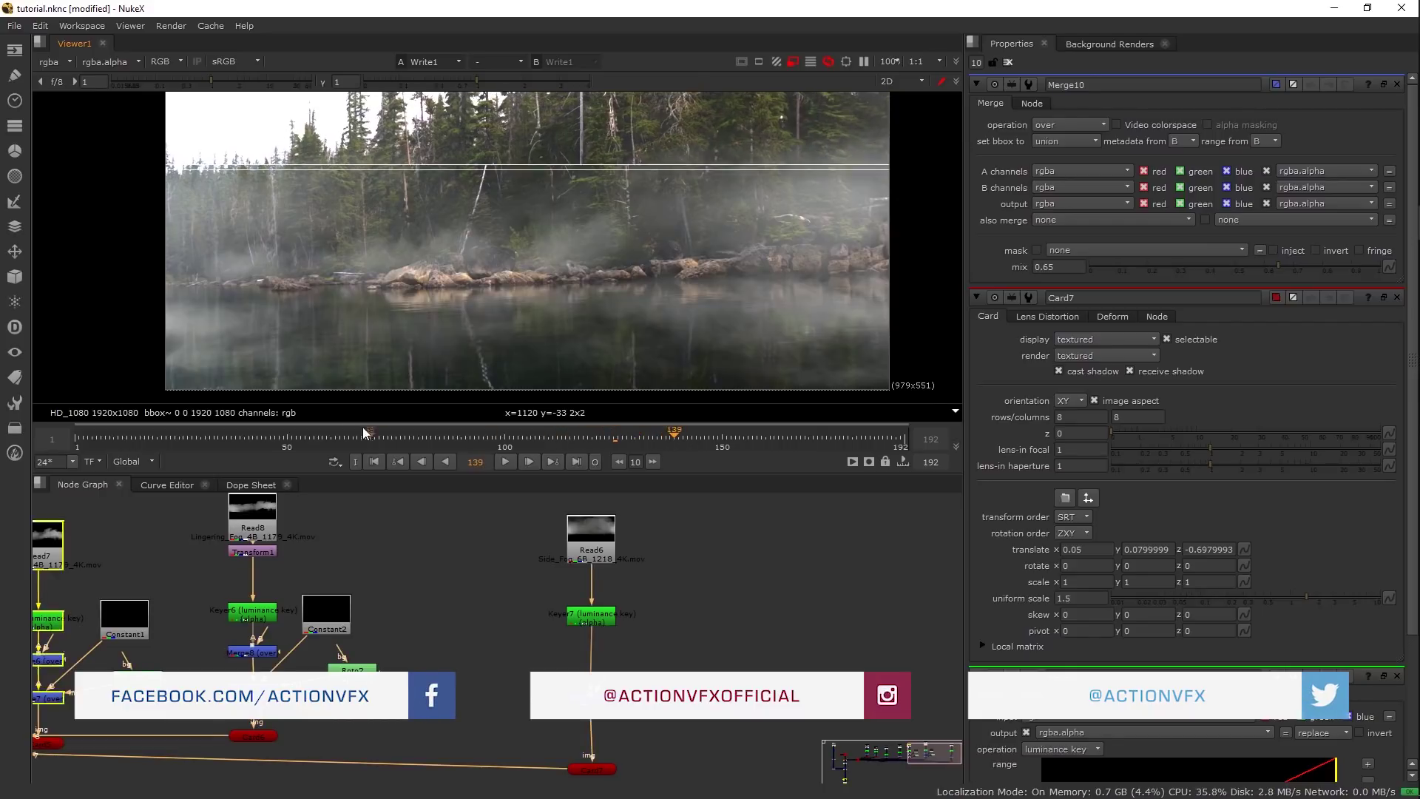
left_click(292, 435)
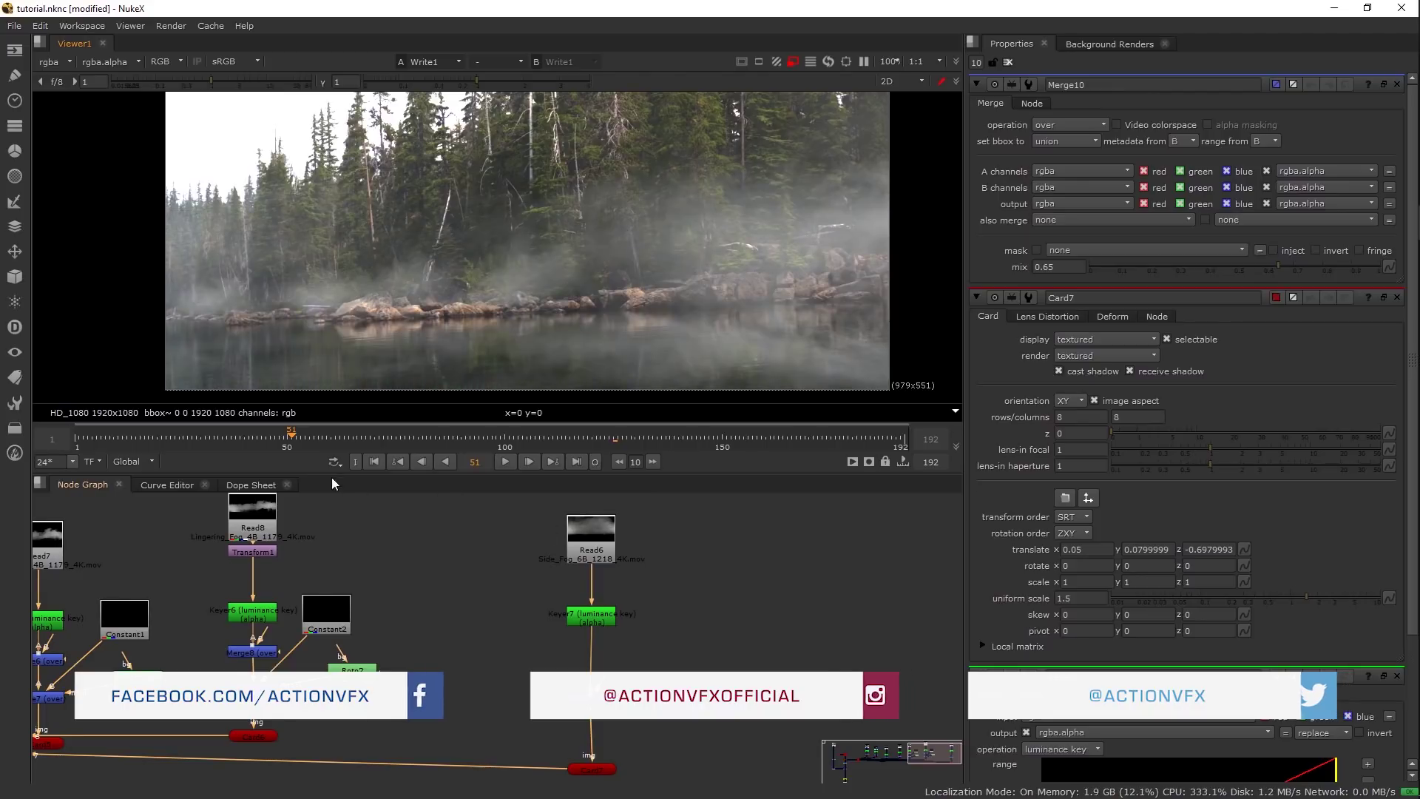
left_click_drag(429, 584, 597, 589)
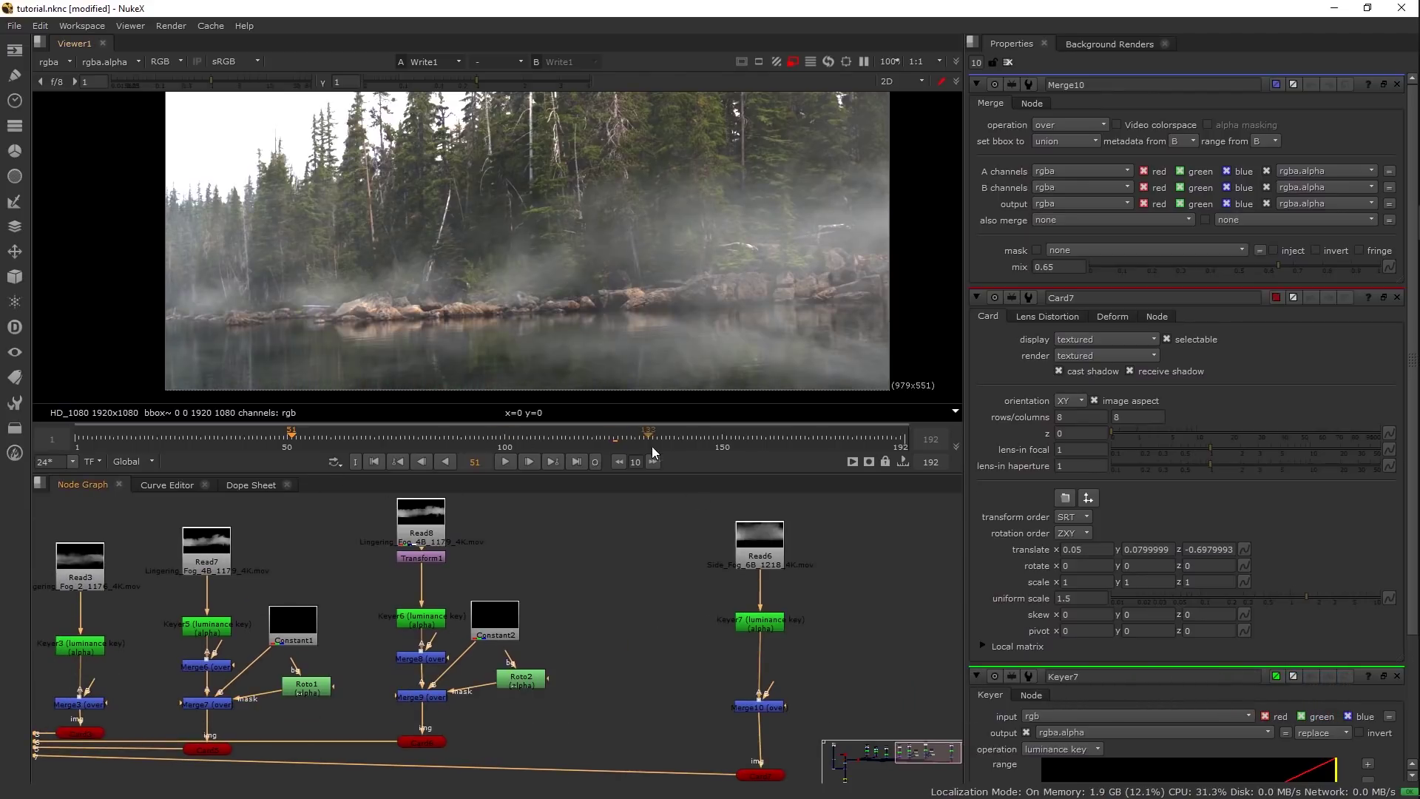
left_click(677, 437)
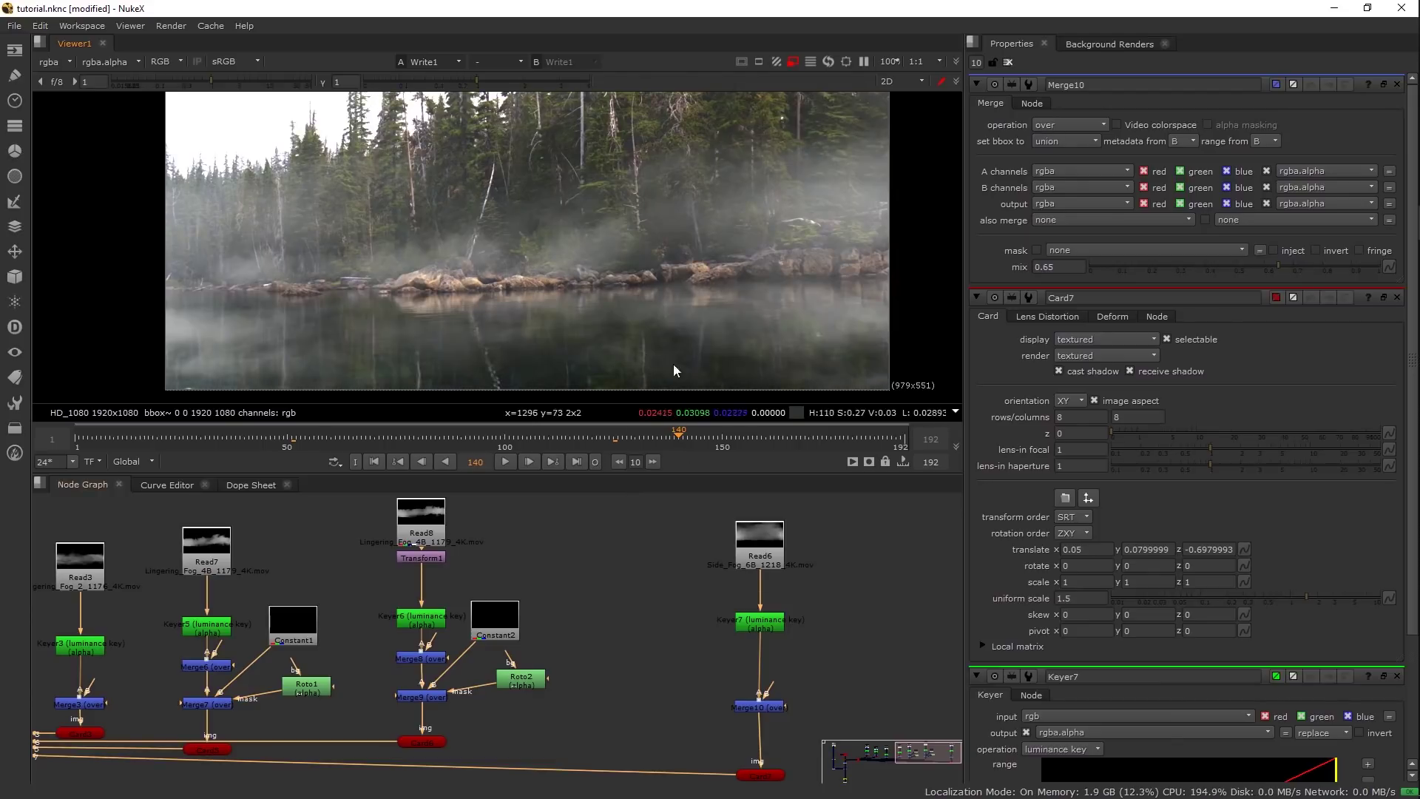
- Toggle the cards of the Read5 and Read2 fog branches off and on to compare their contributions
left_click_drag(640, 596, 855, 605)
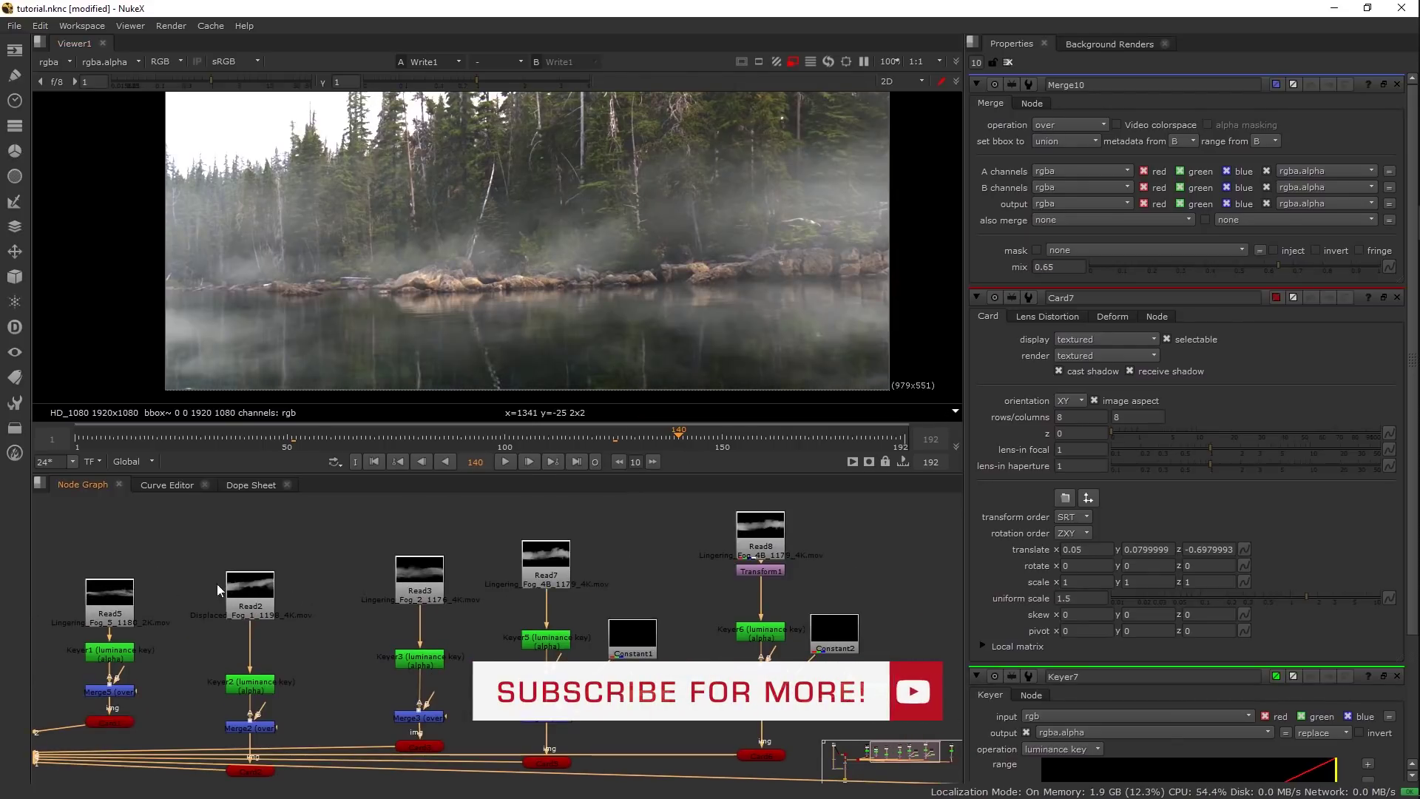
left_click(111, 606)
left_click_drag(308, 587, 356, 563)
left_click(150, 698)
key("d")
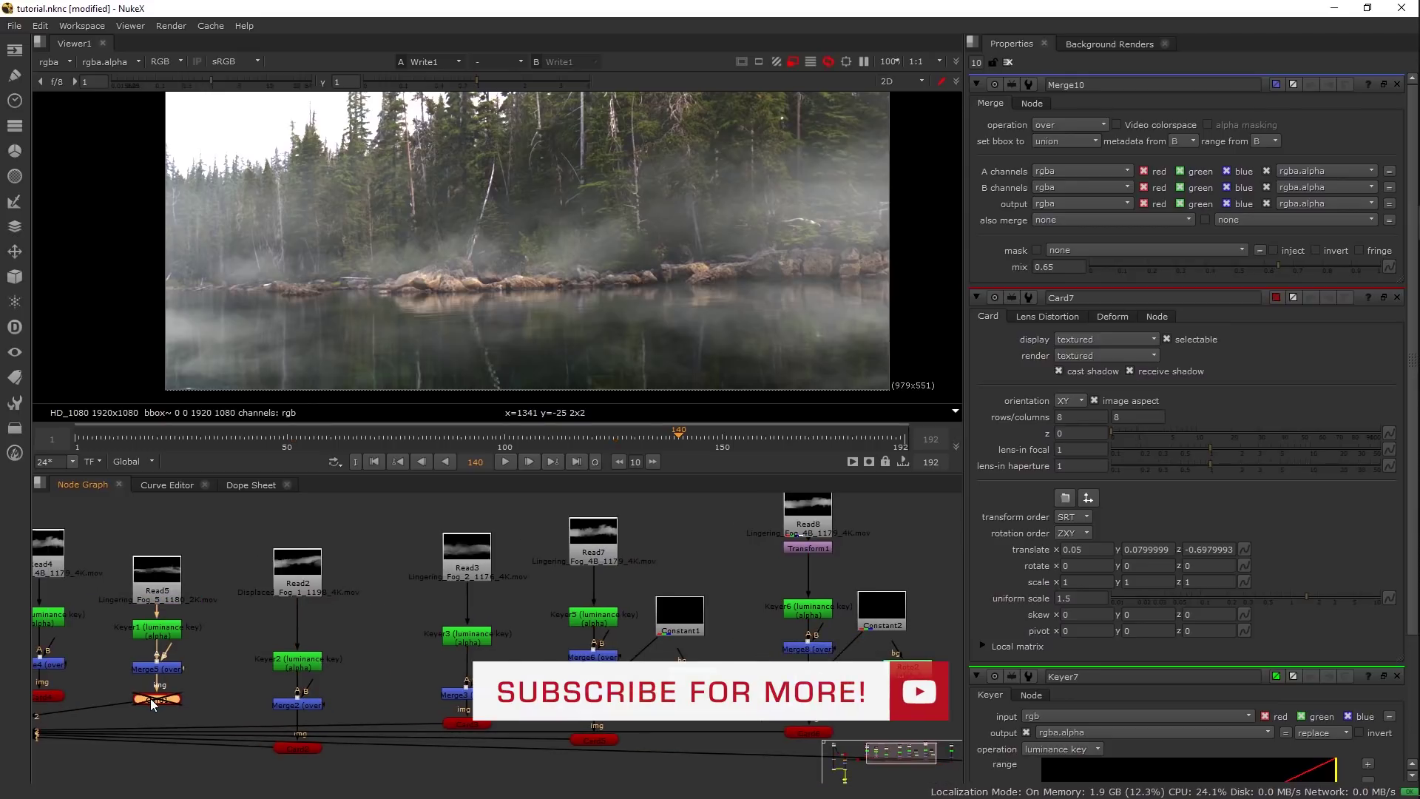
left_click(303, 566)
left_click(297, 748)
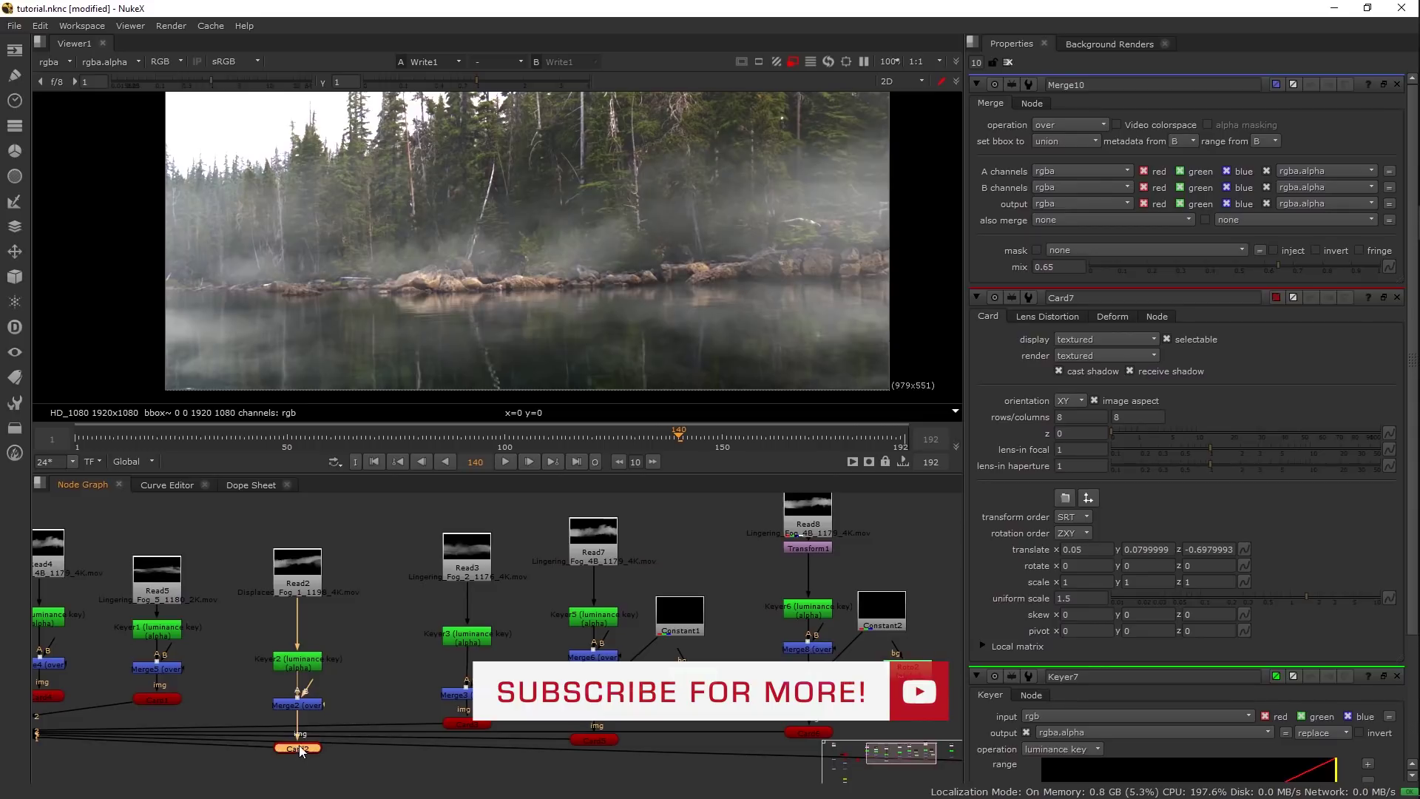
- Duplicate the Read7 fog branch with its keyer, opacity merge and card into the empty area beside the Read6 branch
left_click_drag(486, 574, 580, 570)
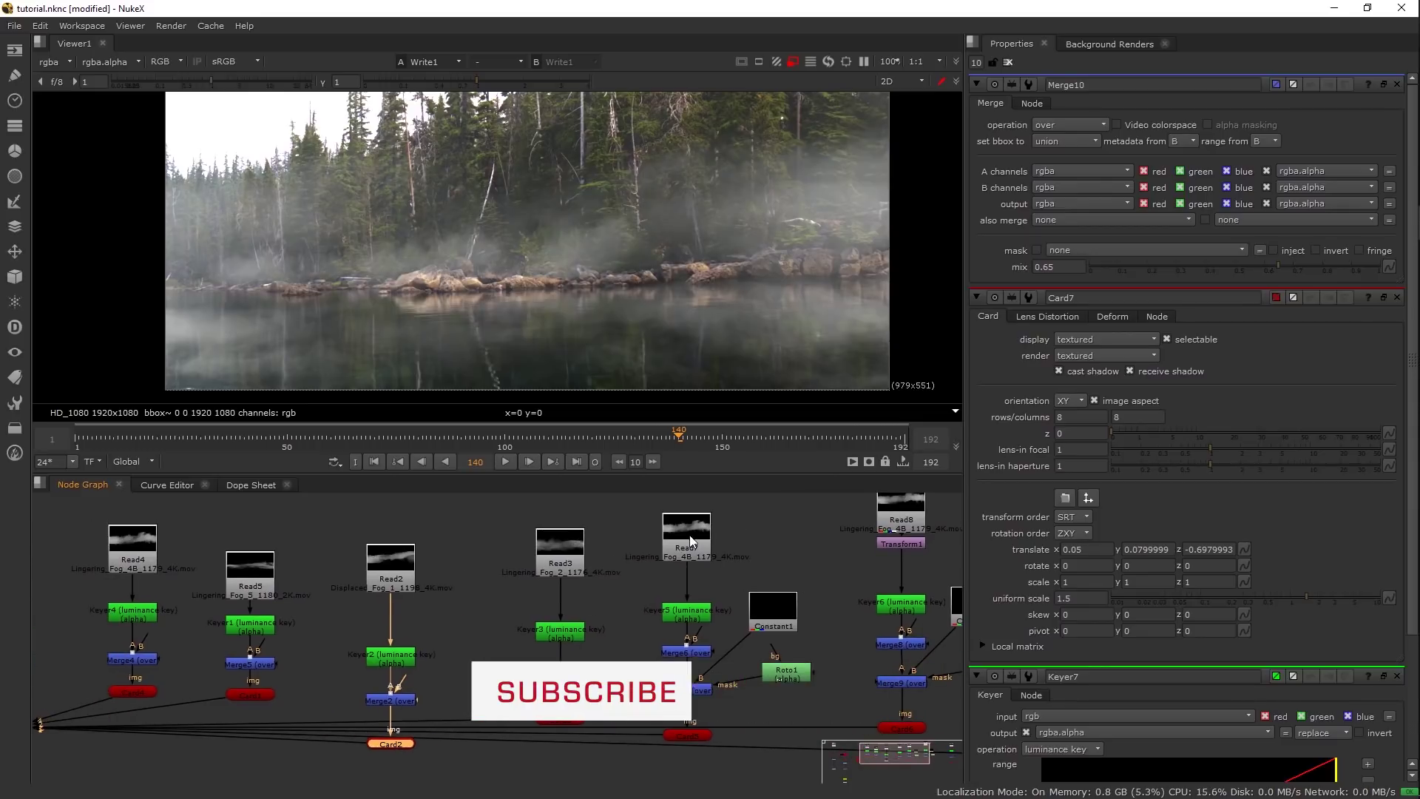
left_click(689, 546)
left_click_drag(690, 545, 575, 542)
left_click_drag(497, 500, 583, 563)
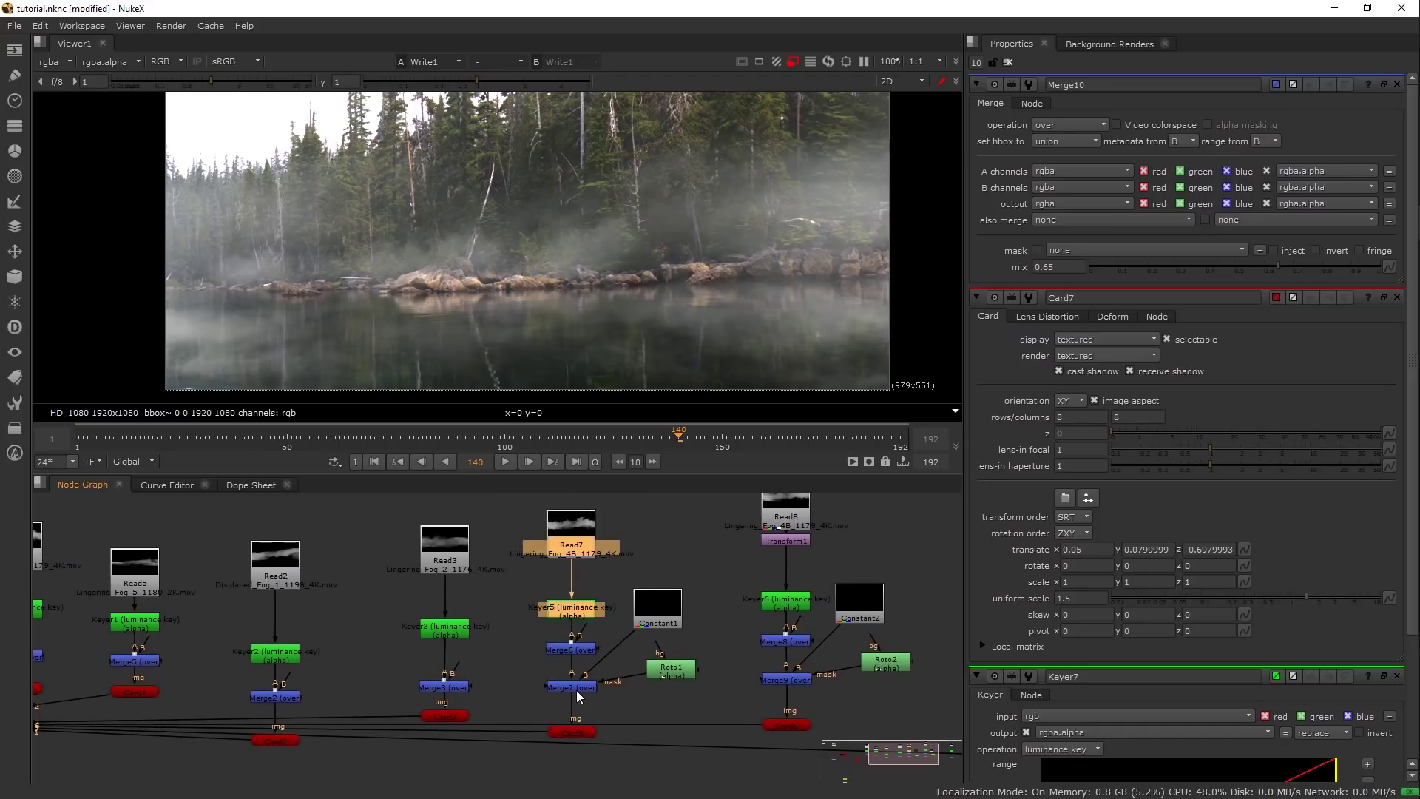
left_click(573, 733)
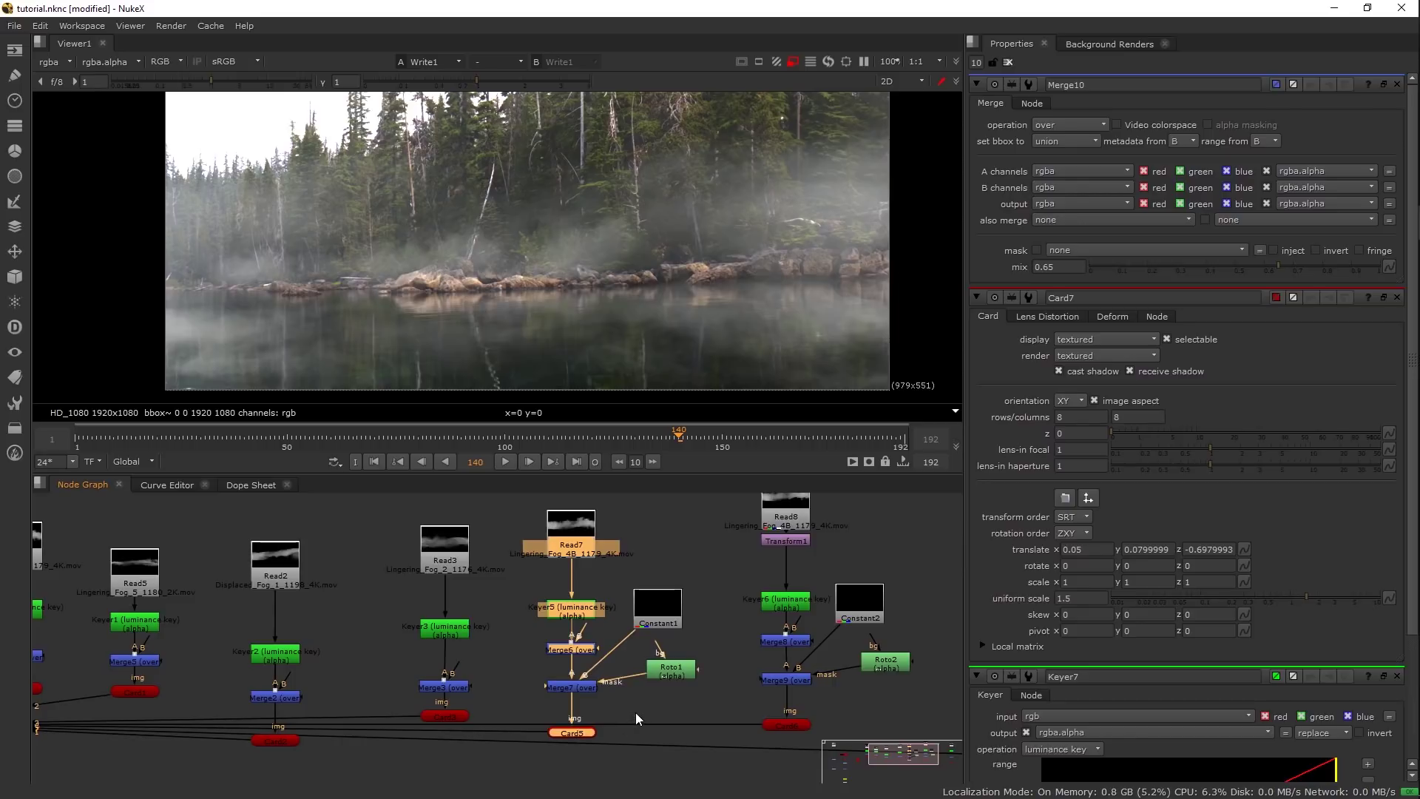
left_click_drag(910, 657, 299, 650)
left_click(692, 617)
key("ctrl+v")
- Arrange the pasted Read9 branch next to the Read6 branch and connect its card to the scene
left_click_drag(698, 593, 699, 526)
left_click(752, 606)
left_click_drag(695, 703, 695, 650)
left_click_drag(733, 702, 809, 660)
left_click_drag(597, 713, 597, 703)
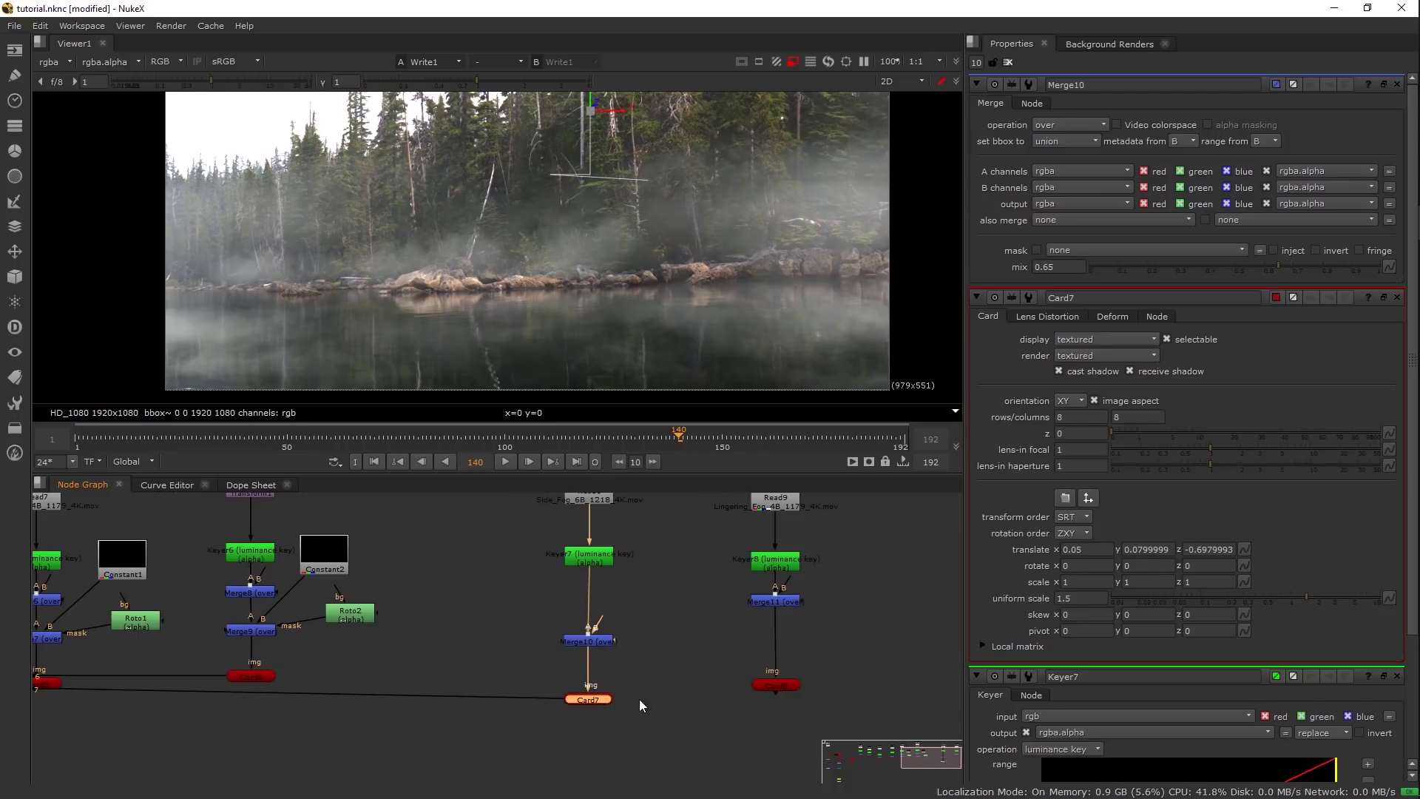
scroll(771, 699, "down", 1)
left_click_drag(769, 700, 79, 681)
left_click_drag(709, 661, 507, 679)
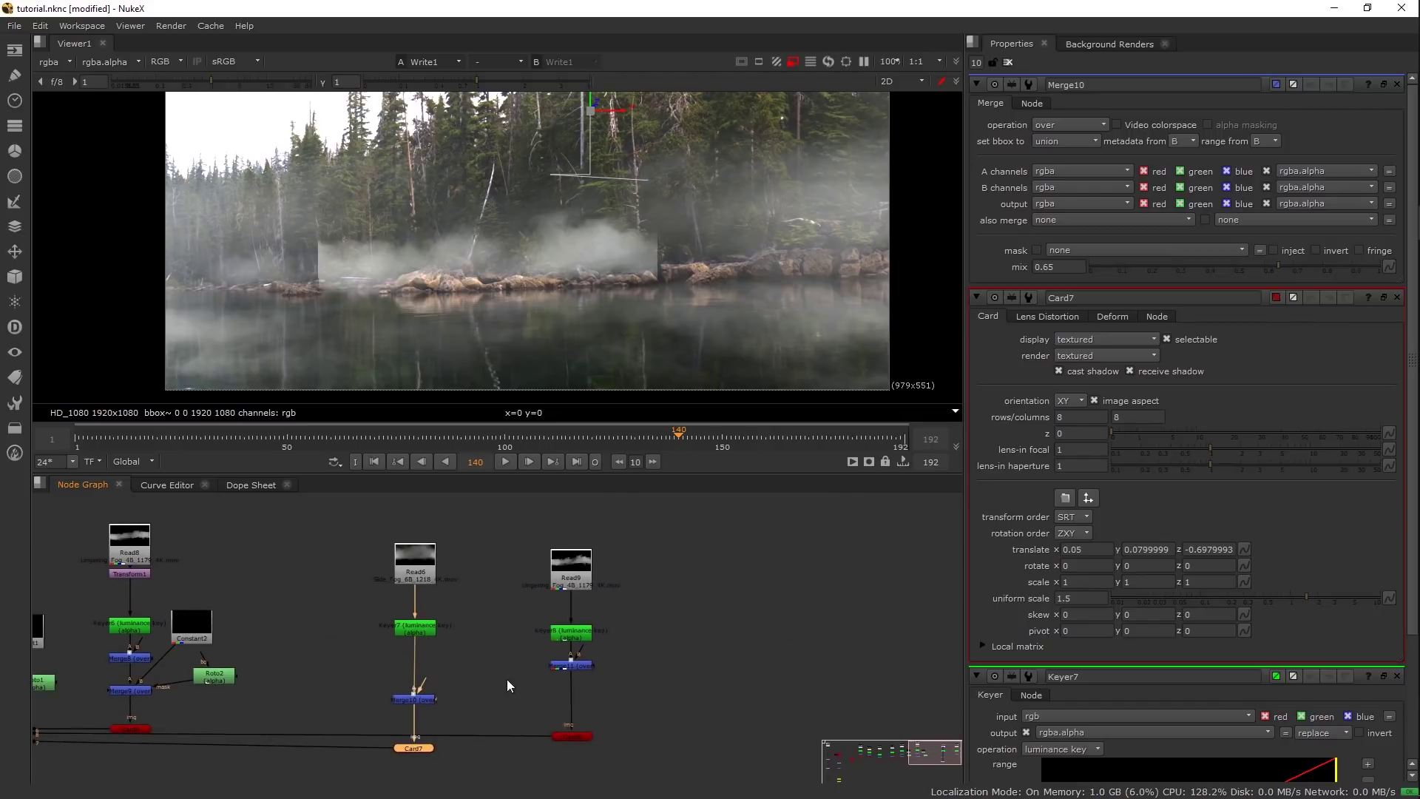
- Move Card8 closer to the camera in the 3D view, to about Z -0.26
left_click(571, 732)
key("Tab")
left_click_drag(433, 272, 590, 293)
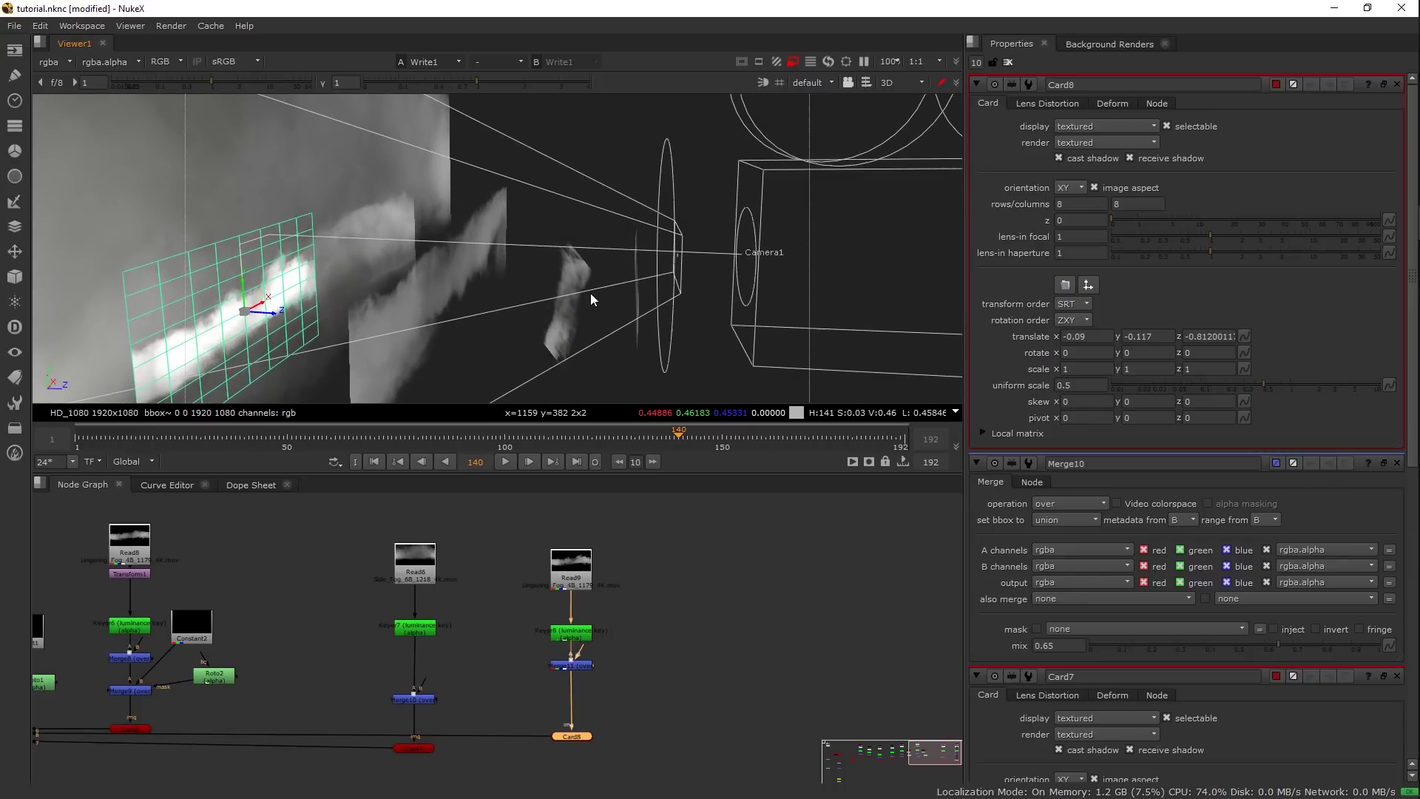
left_click_drag(499, 343, 670, 250)
left_click_drag(307, 229, 667, 220)
left_click_drag(525, 293, 567, 287)
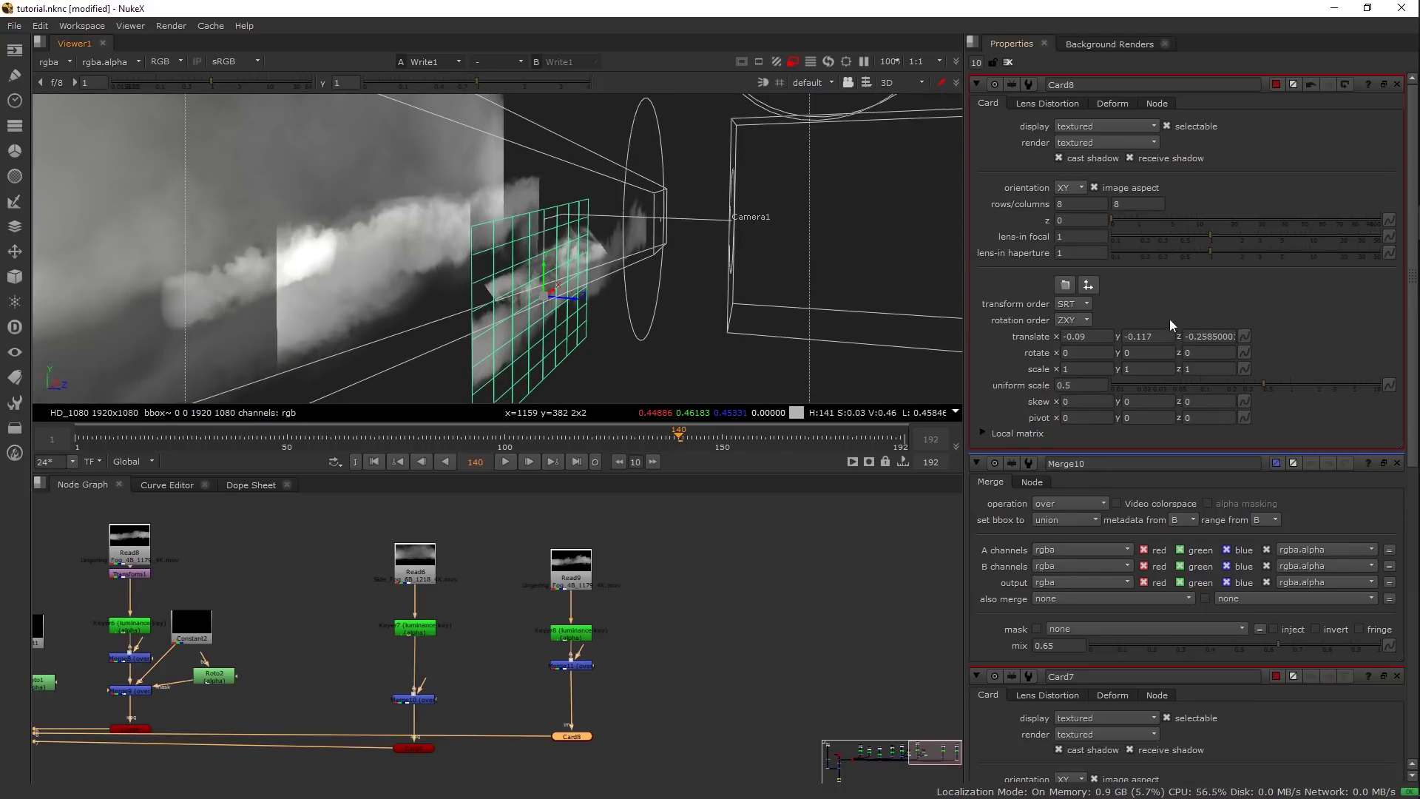
- Position Card8 at X 0.019, Y -0.086, Z -0.25 and set its Y scale to 0.8
left_click_drag(685, 294, 407, 416)
left_click_drag(532, 321, 723, 189)
left_click_drag(1158, 369, 1152, 368)
left_click_drag(517, 267, 592, 266)
key("Tab")
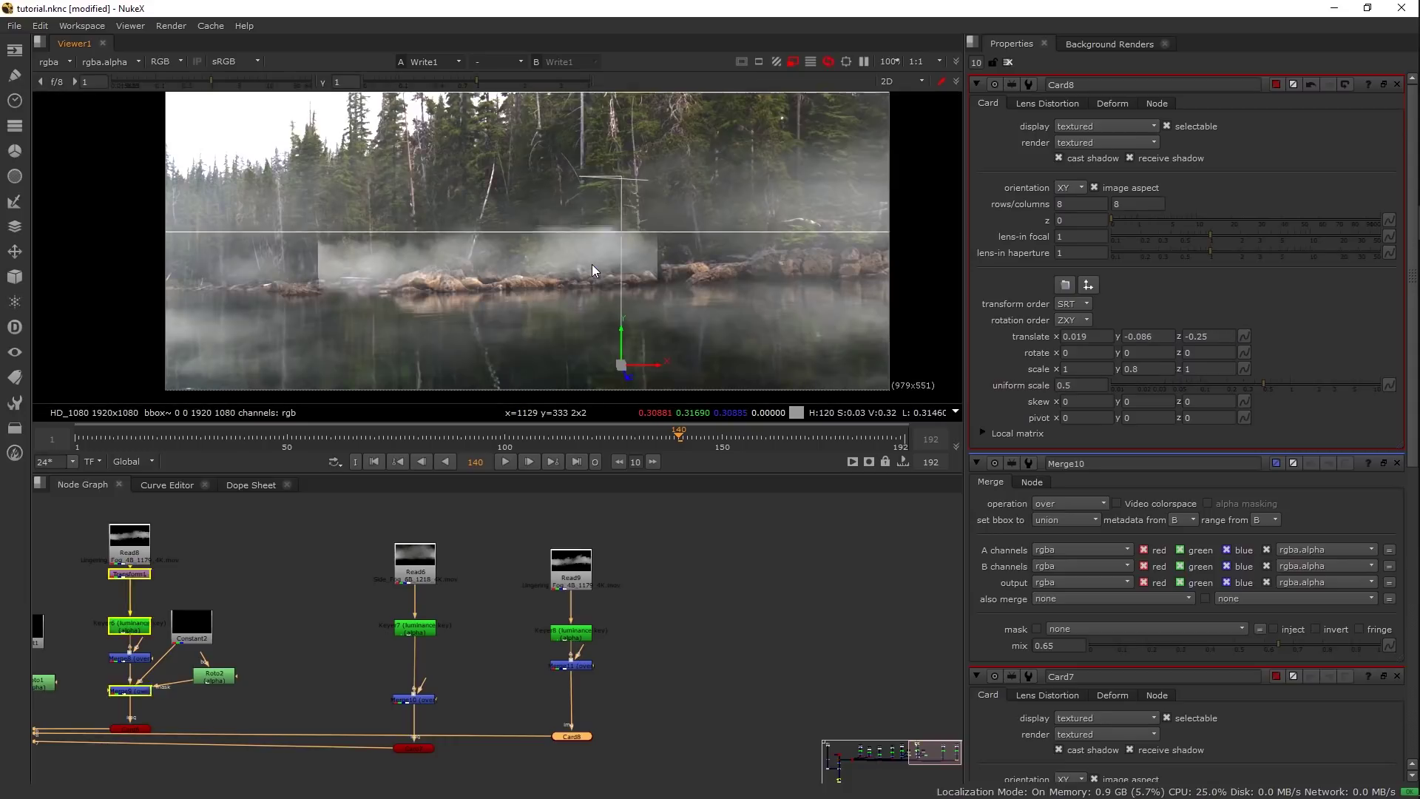
- Toggle Card8 off and on repeatedly to compare the foreground fog over the water
left_click_drag(701, 337, 703, 294)
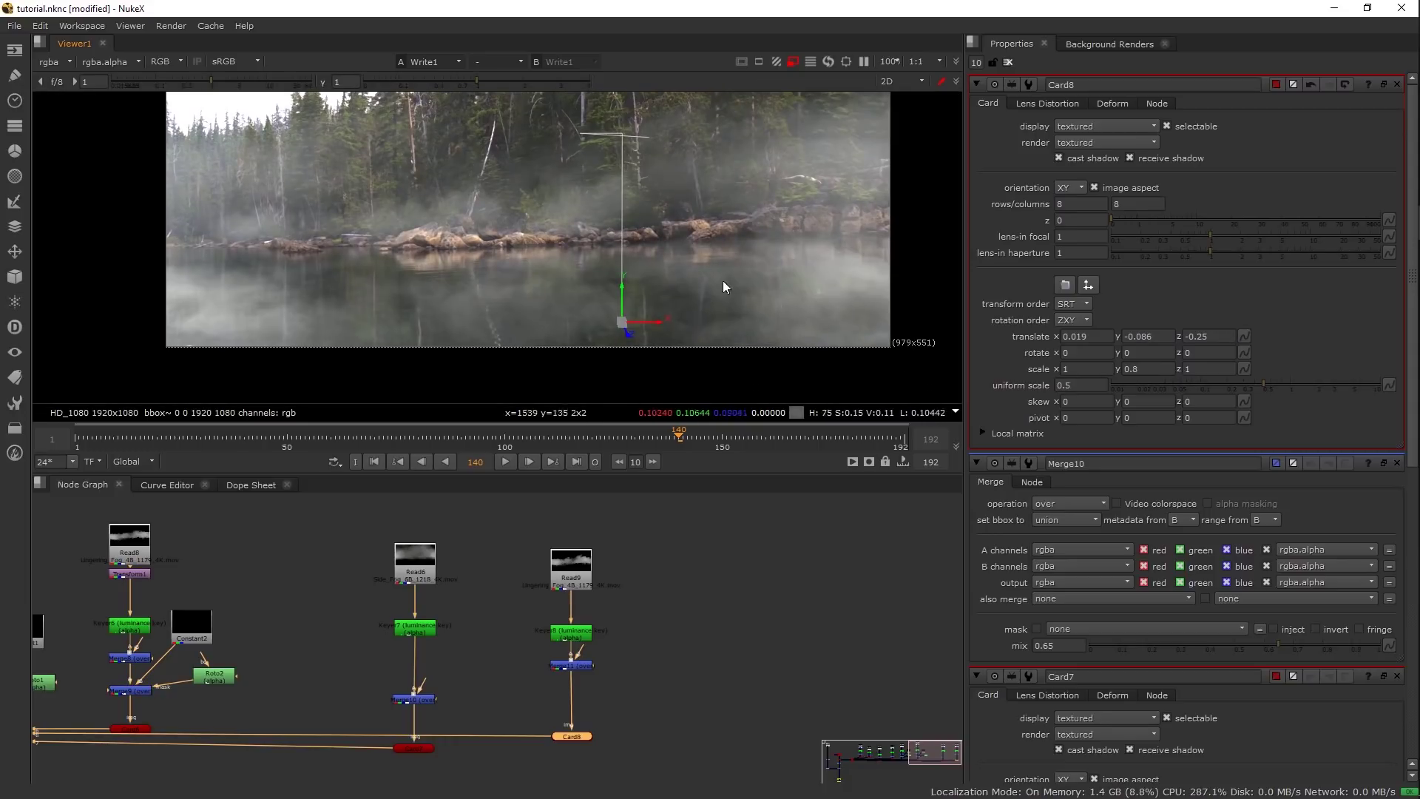
key("d")
key("d")
key("d")
key("d")
key("d")
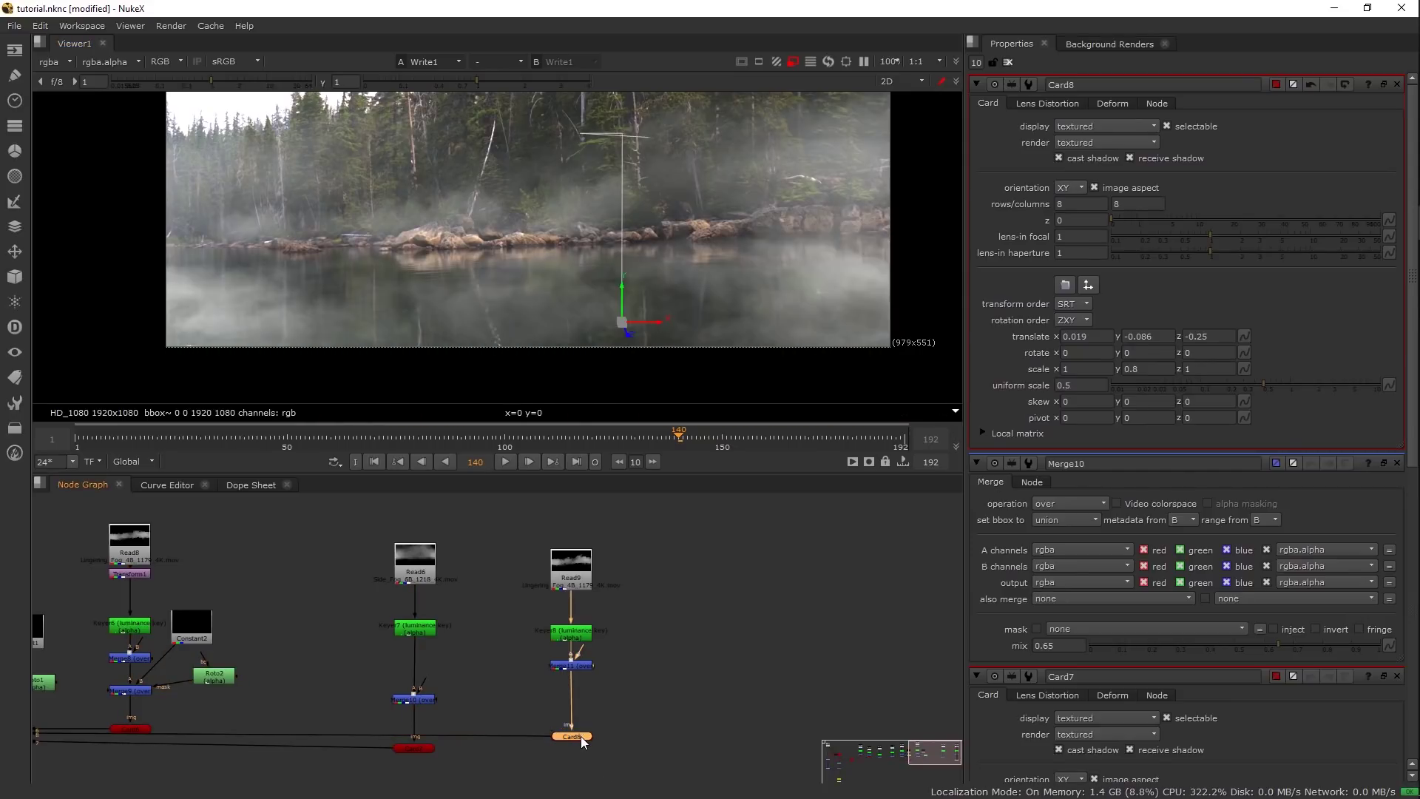
key("d")
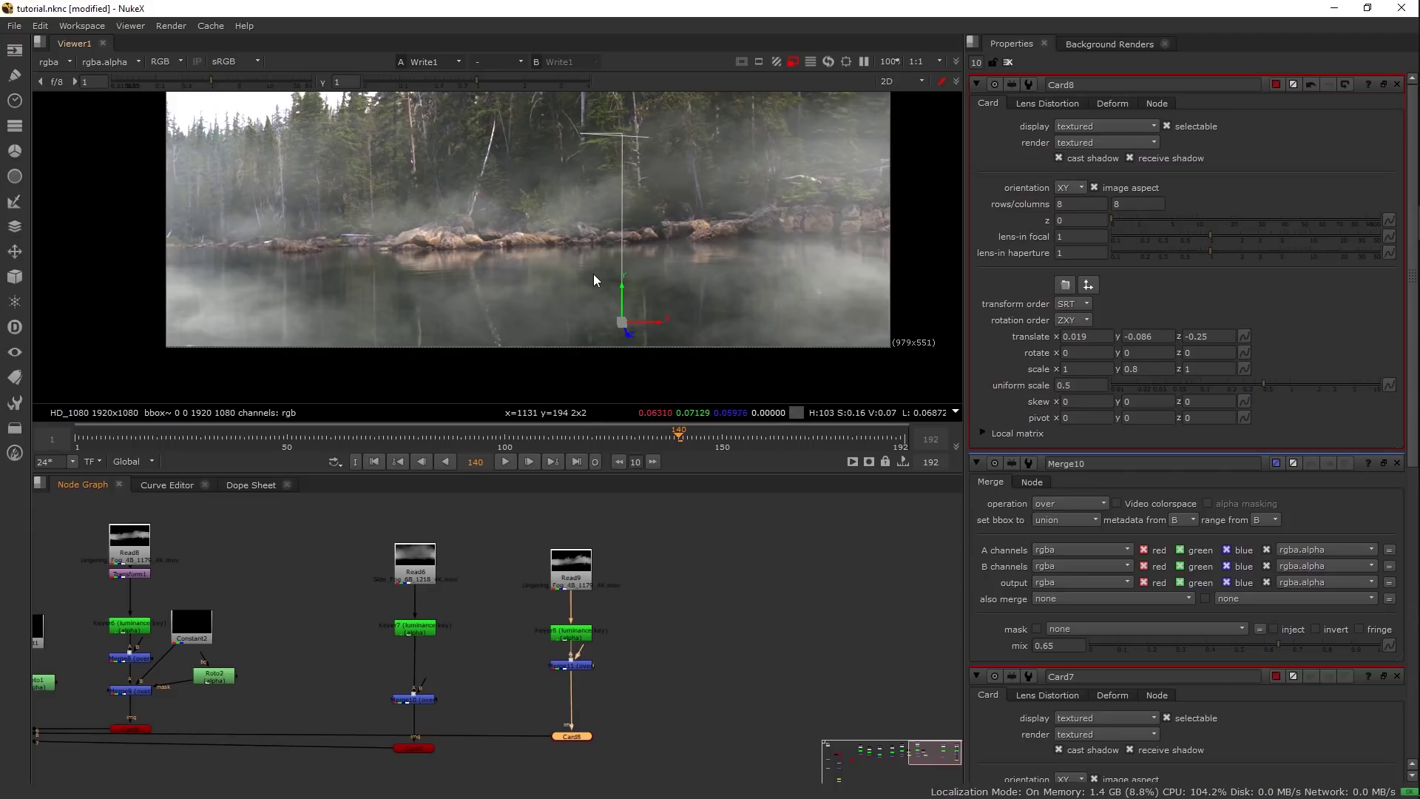
- Tilt Card8 about -30 degrees around X and move it to Z -0.235
key("Tab")
left_click_drag(594, 278, 659, 218)
key("Tab")
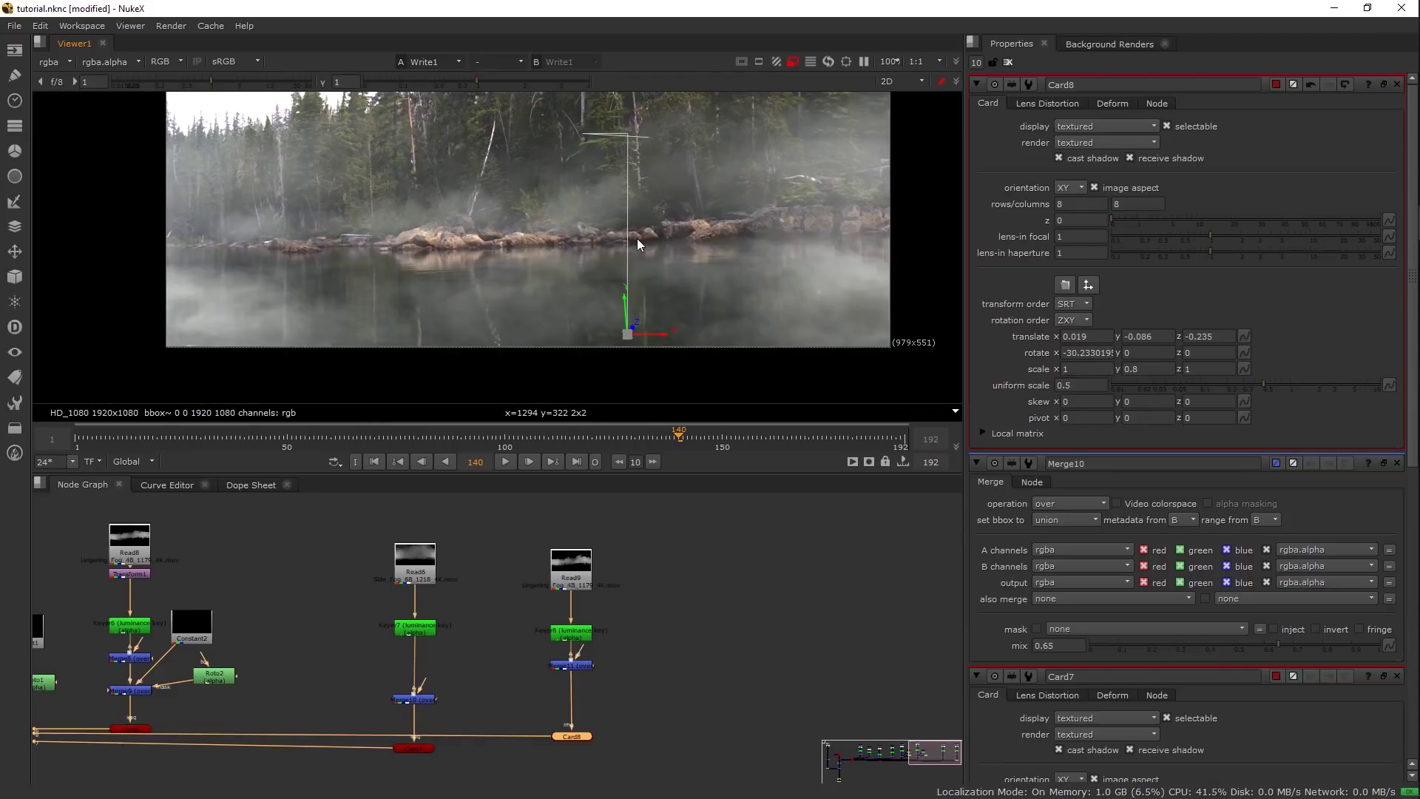
key("Tab")
left_click_drag(592, 308, 480, 392)
key("Tab")
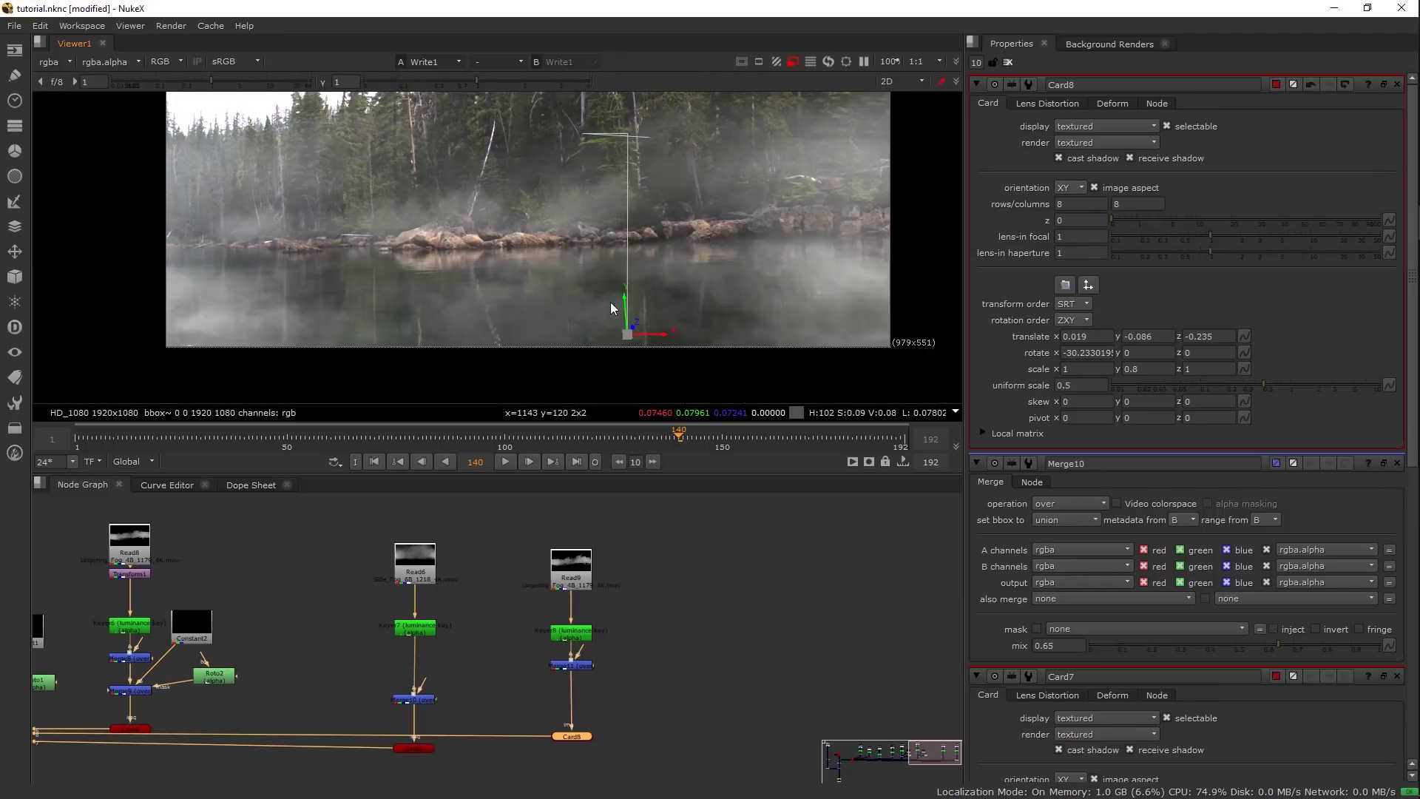
- Lower the tilted Card8 in the 3D view to about Y -0.092 and Z -0.232
left_click(578, 735)
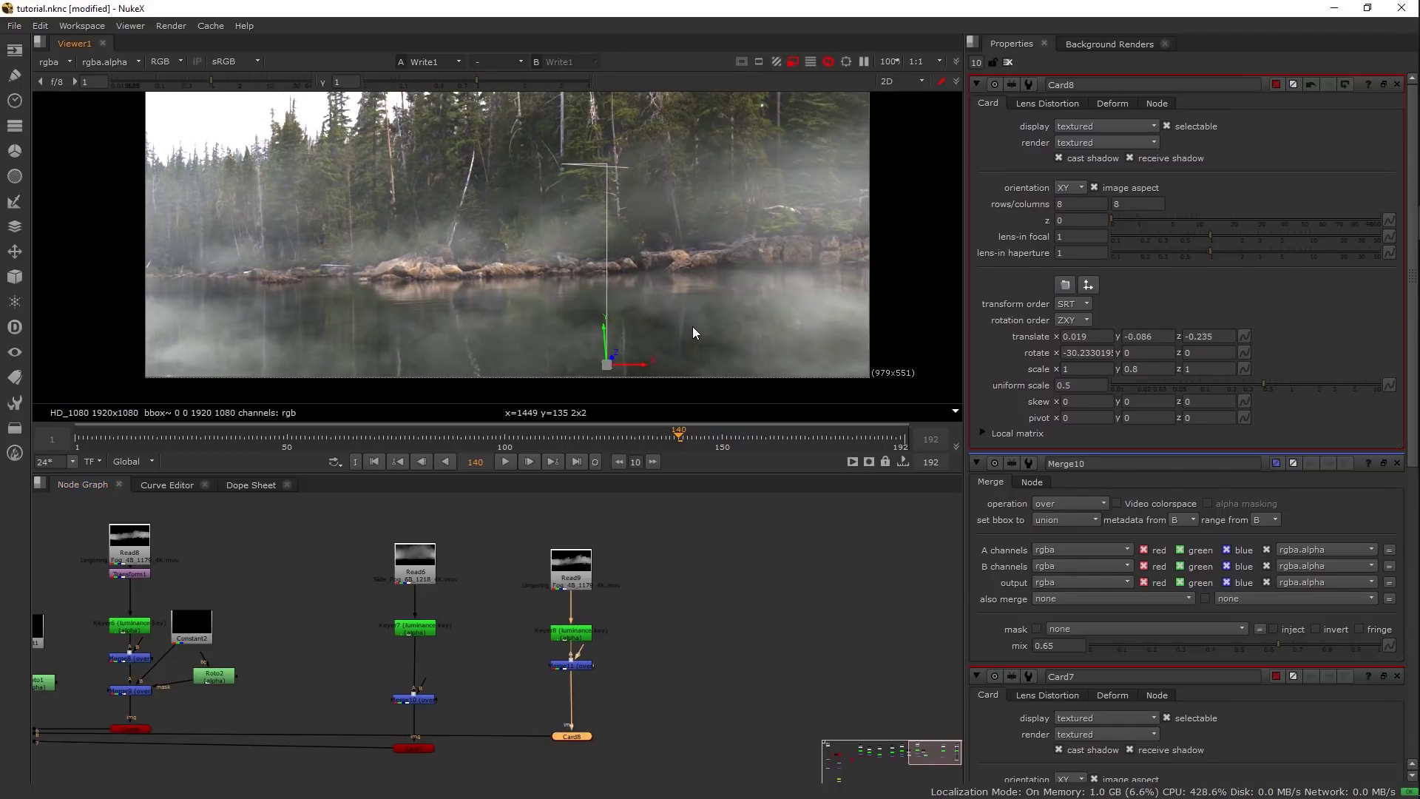
key("Tab")
left_click_drag(692, 326, 616, 220)
key("Tab")
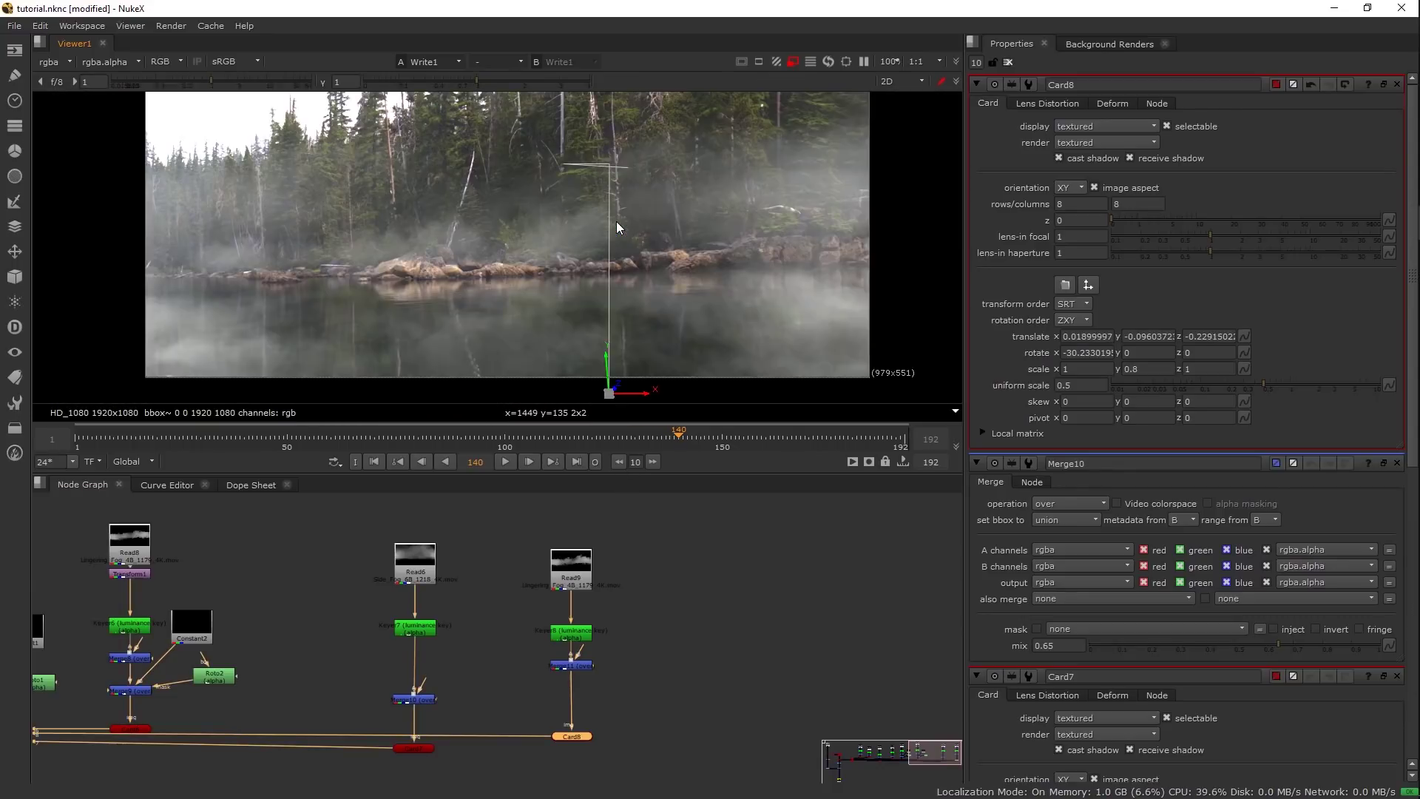
key("Tab")
left_click_drag(610, 219, 392, 441)
key("Tab")
- Go to frame 1, reduce Merge11's mix to 0.06 and set a keyframe on it
key("Tab")
left_click(77, 440)
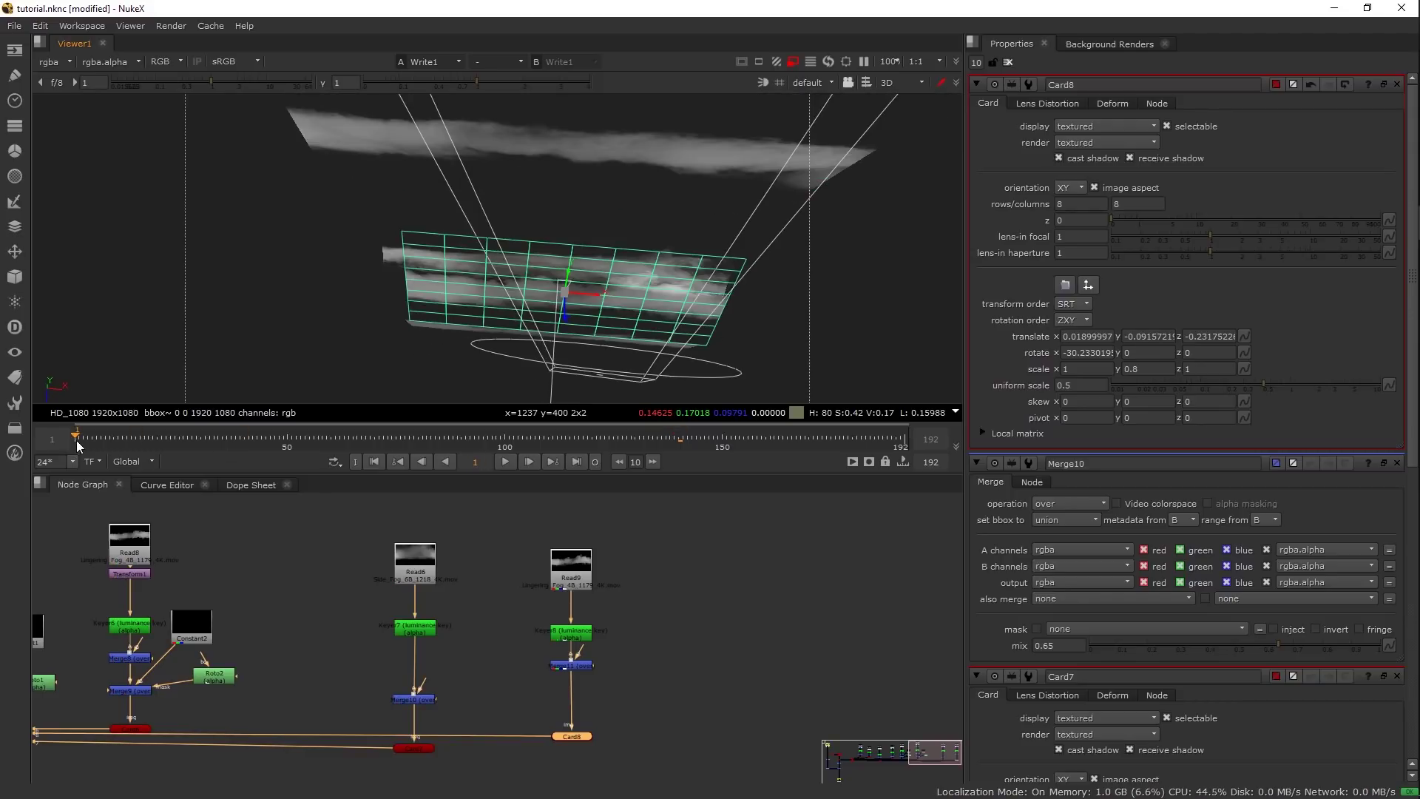
key("Tab")
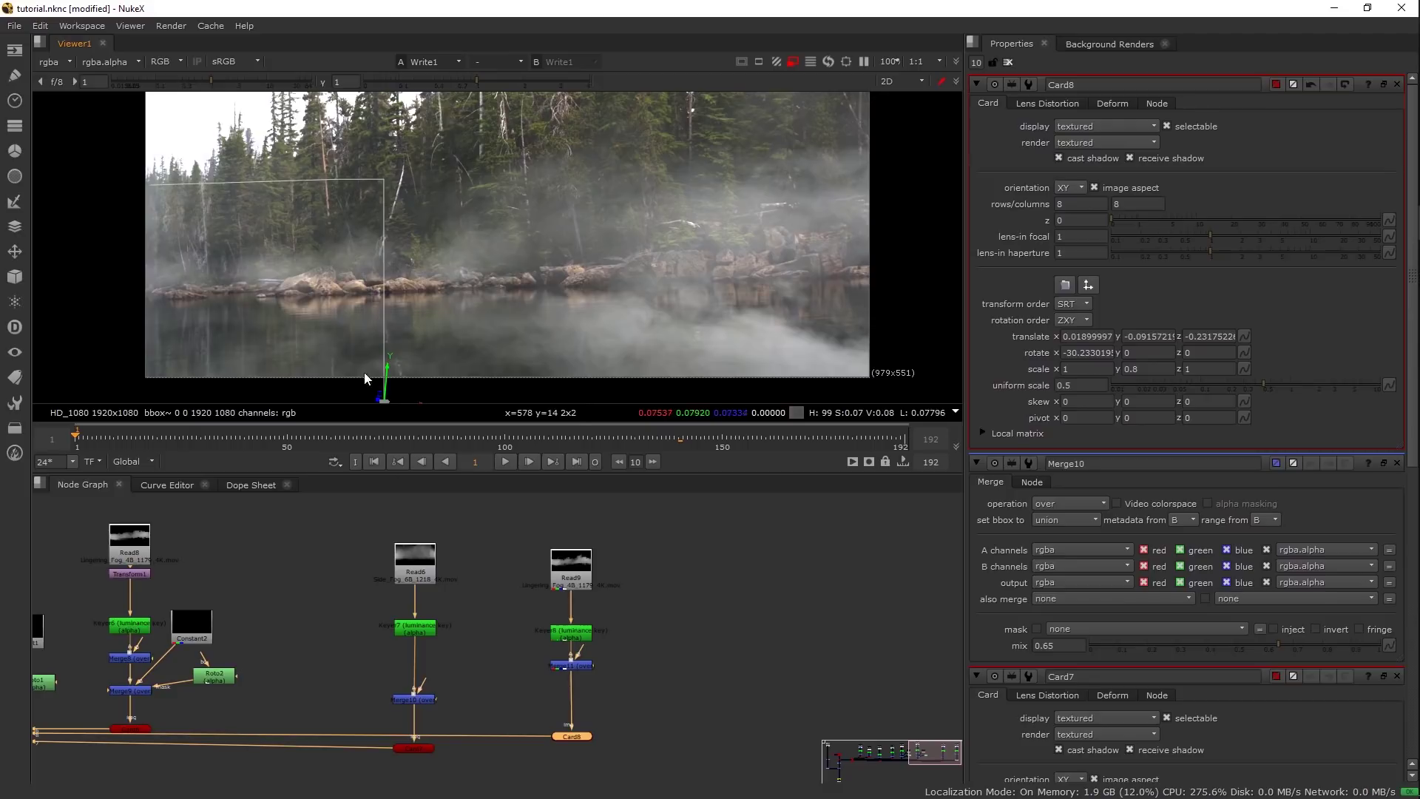
left_click(582, 666)
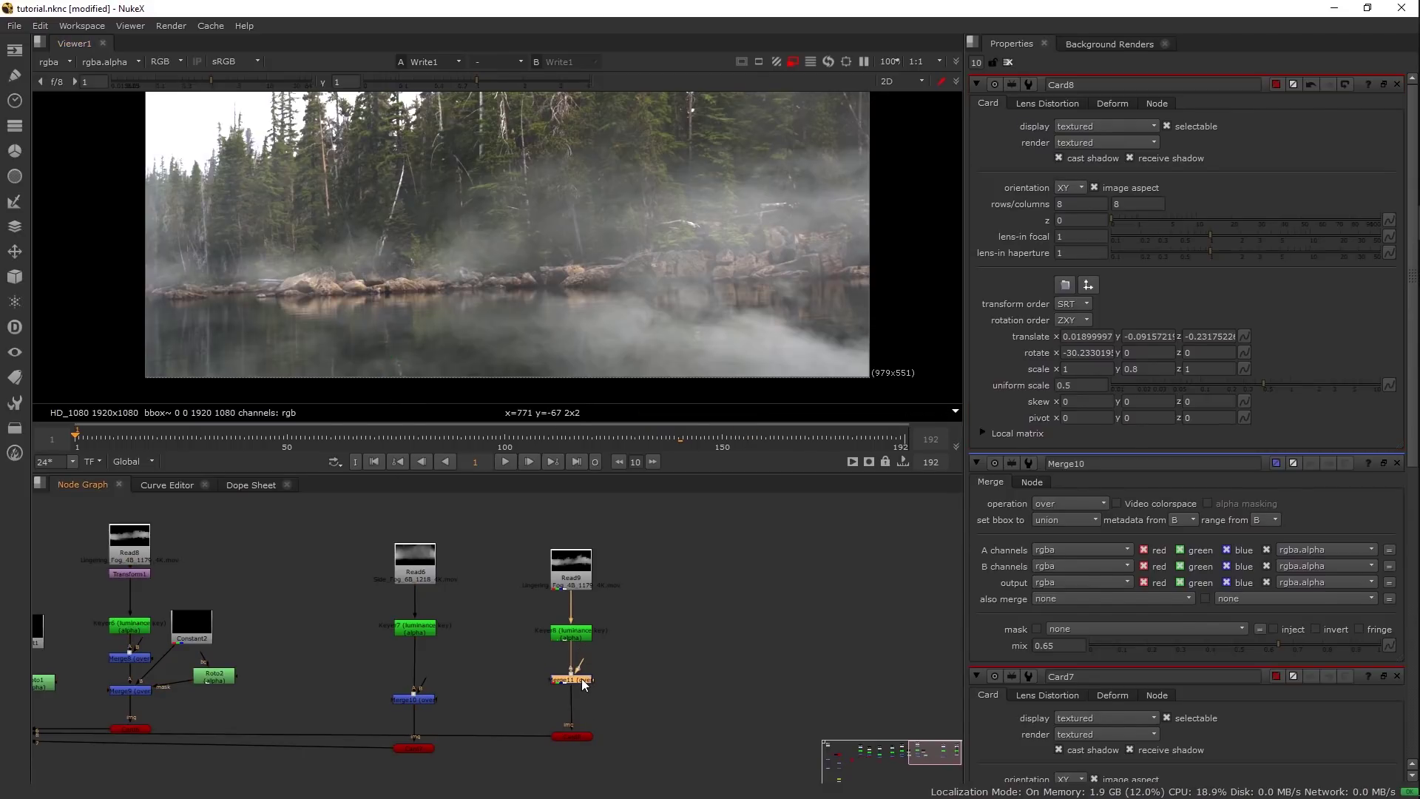
double_click(582, 679)
left_click_drag(1237, 264, 1107, 268)
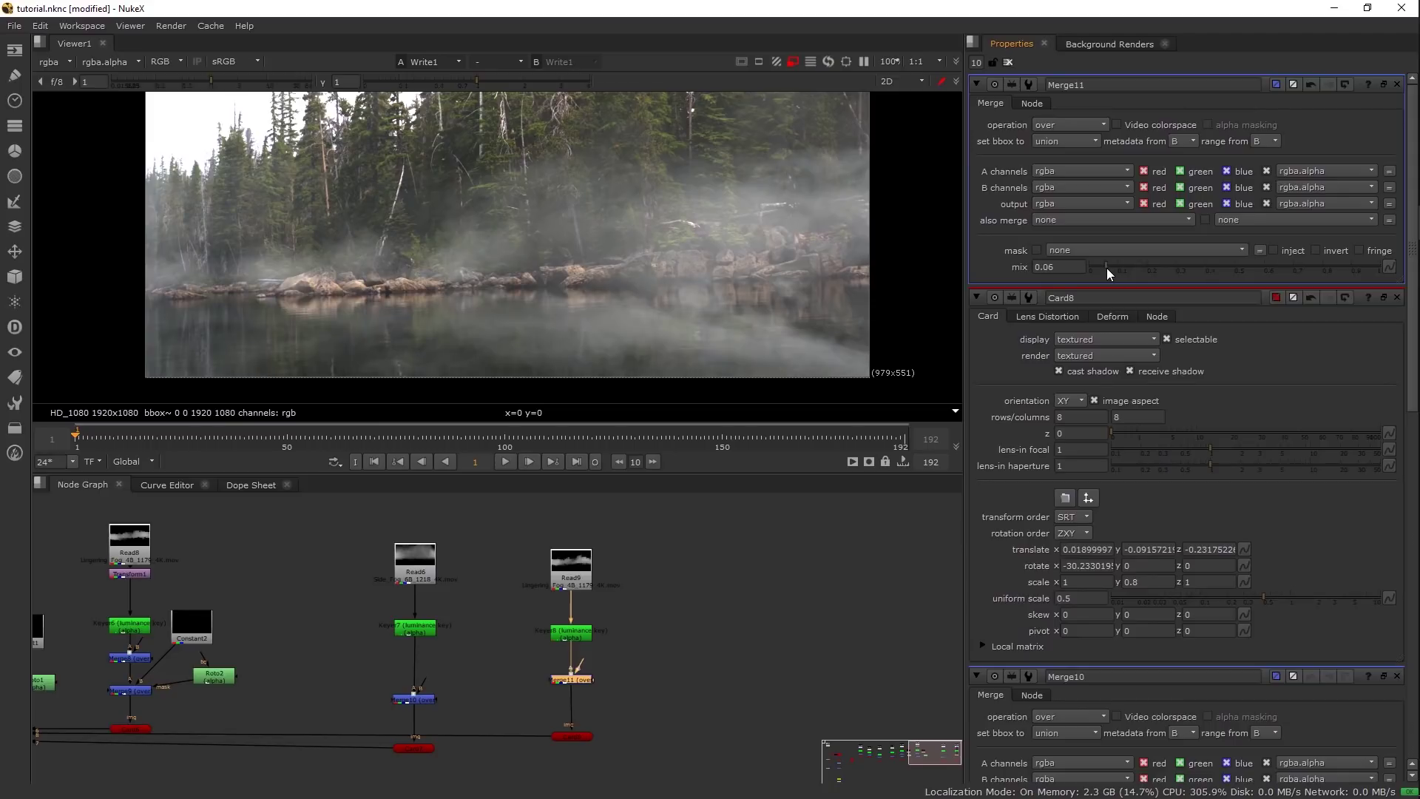
right_click(1056, 267)
left_click(1081, 276)
- Adjust Merge11's keyframed mix at frame 1 to 0.075
left_click(571, 735)
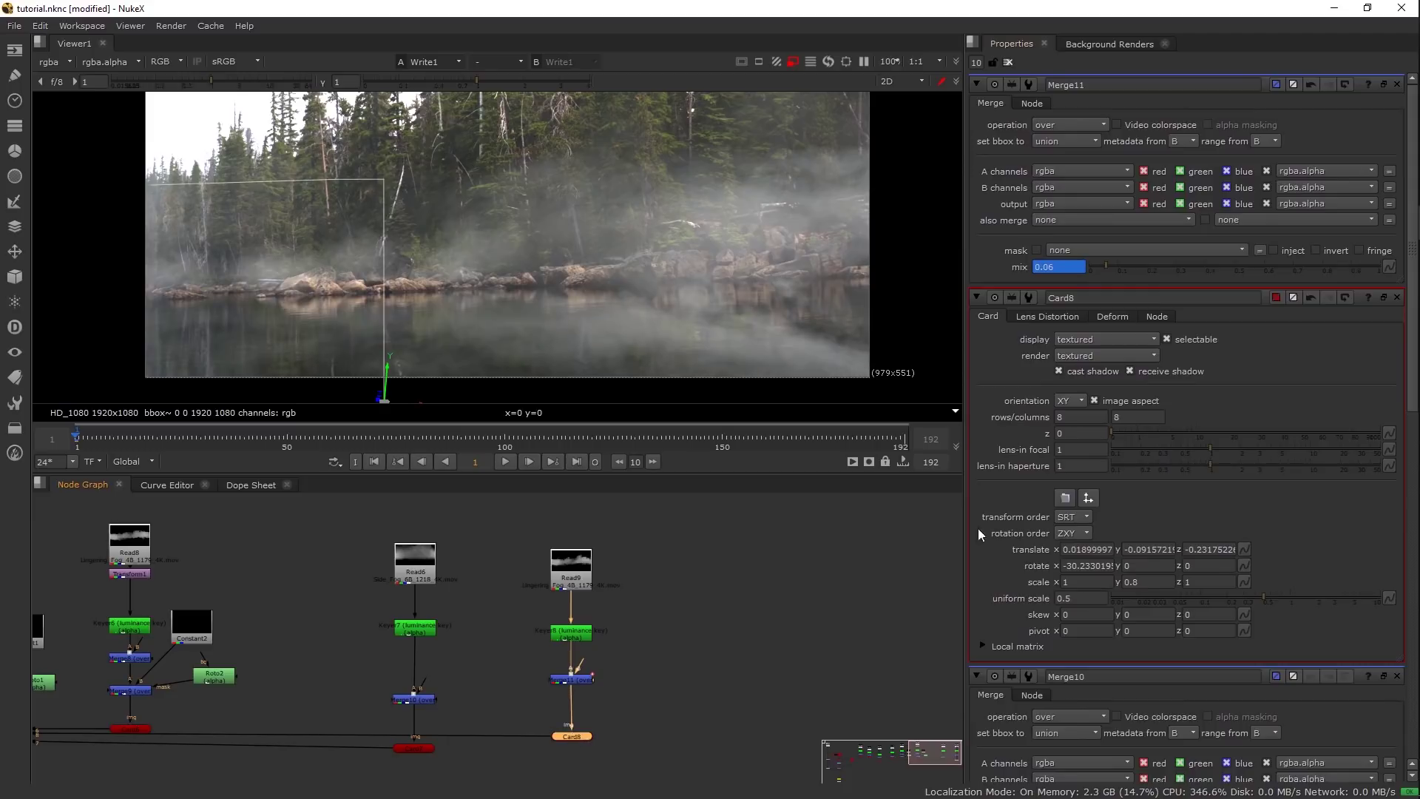
left_click_drag(1148, 264, 1119, 265)
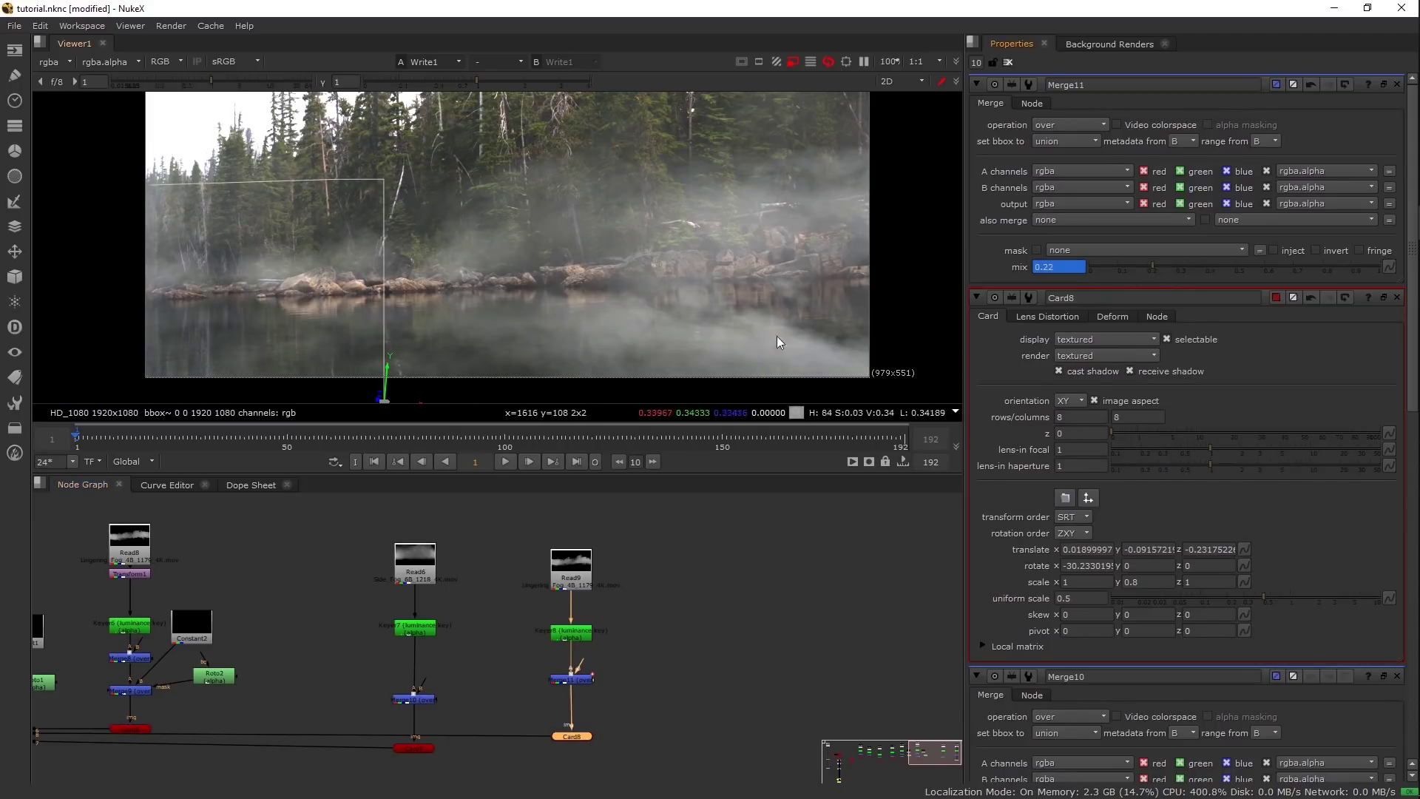
left_click_drag(665, 346, 691, 357)
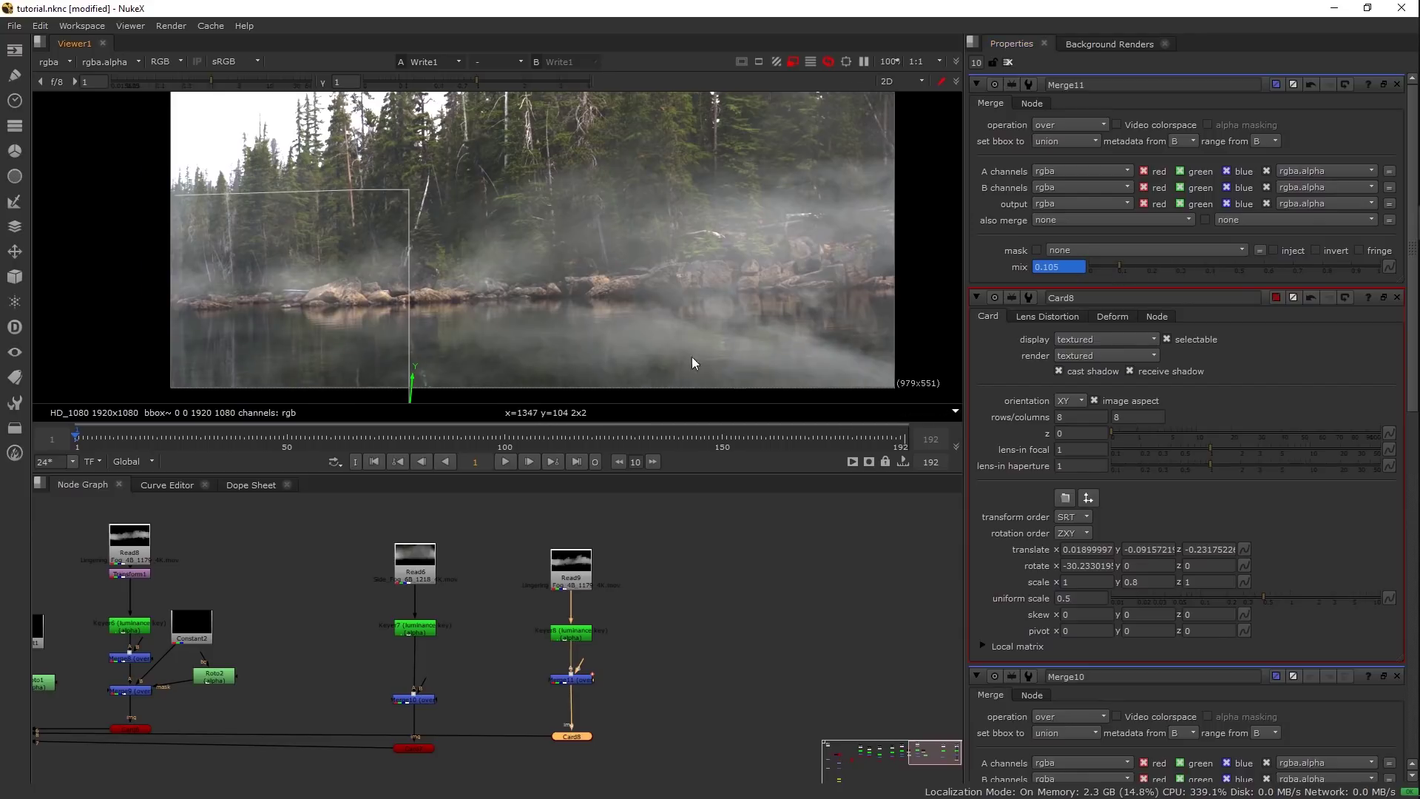
left_click(1111, 265)
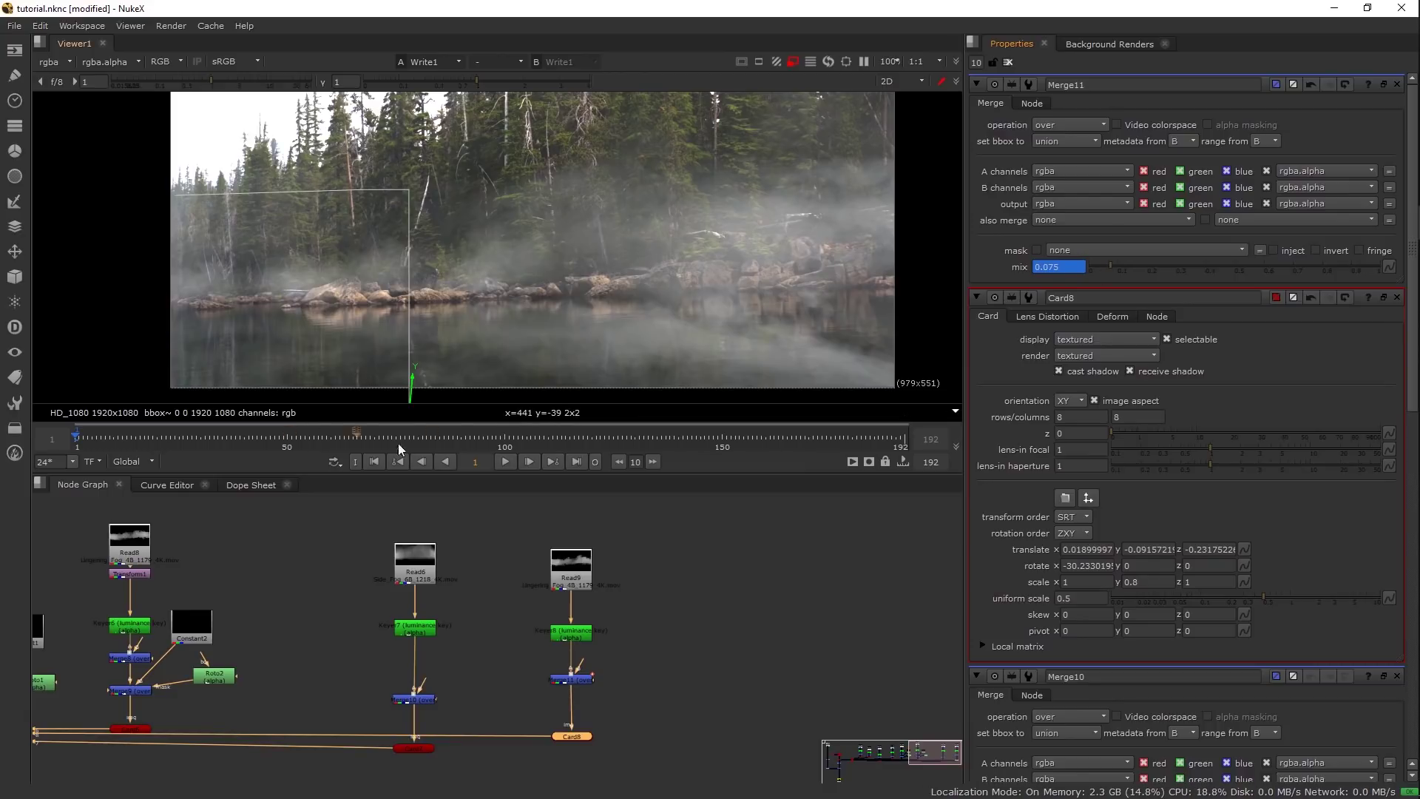
- Keyframe Merge11's mix to 0.145 at frame 50 and 0.435 at frame 100
left_click(288, 446)
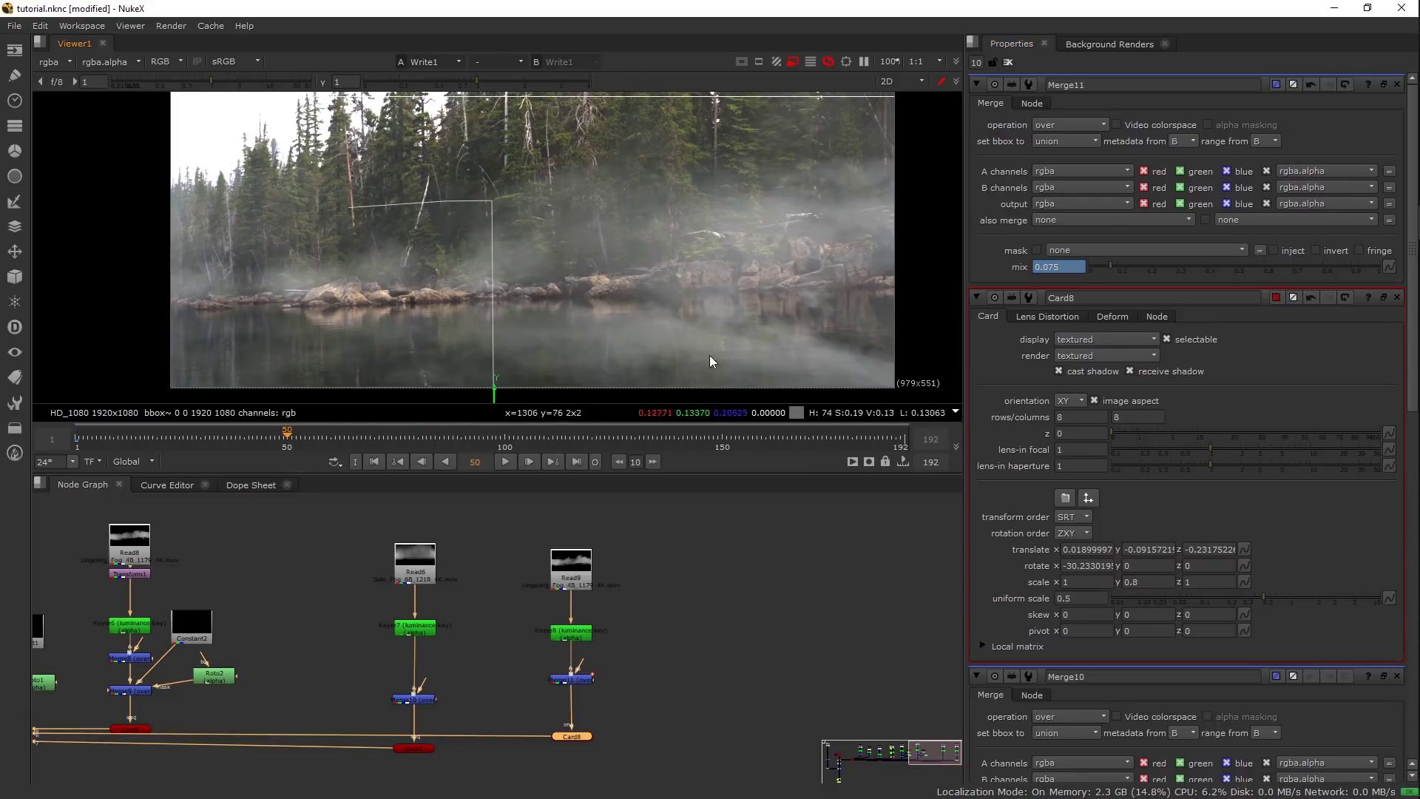
left_click_drag(1124, 266, 1130, 265)
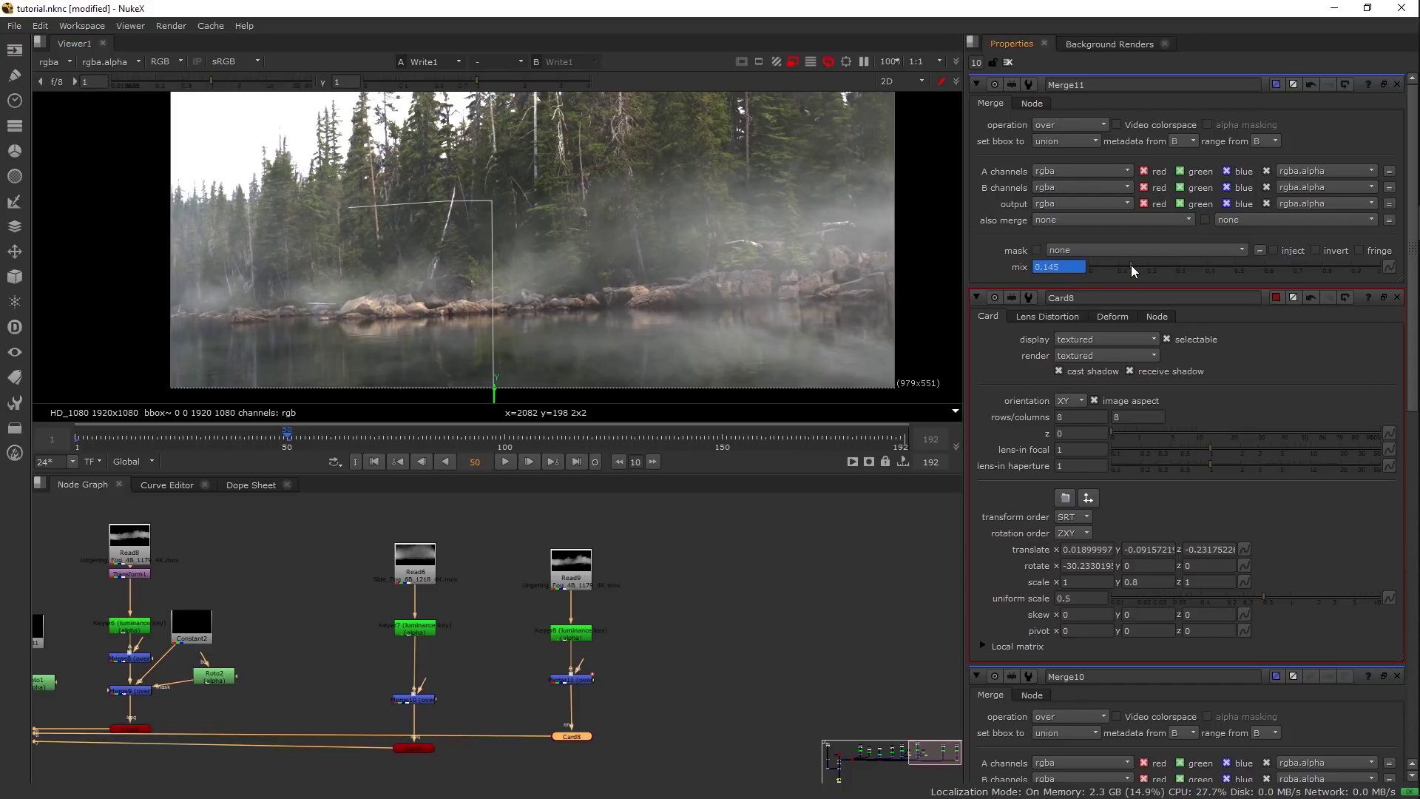
left_click(503, 441)
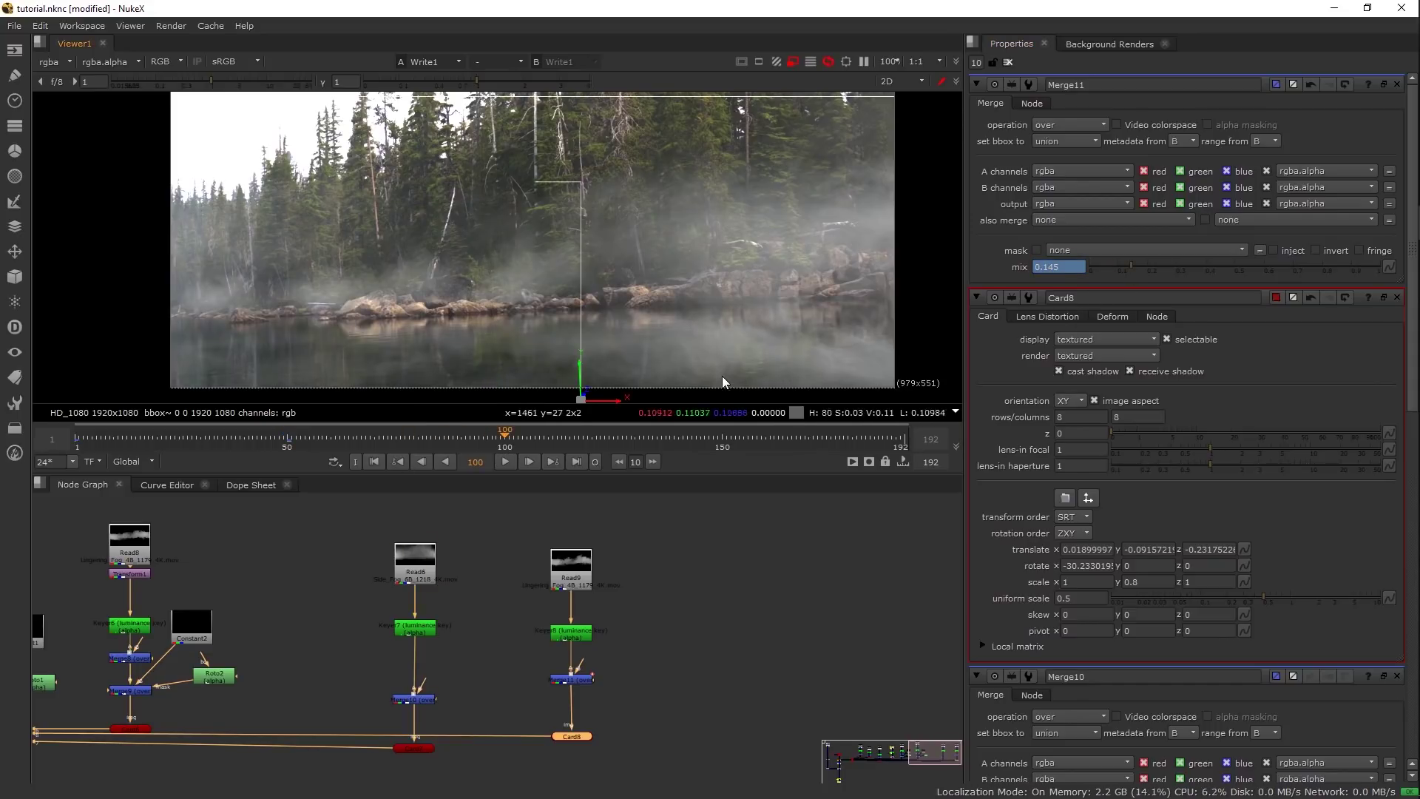
left_click_drag(1139, 268, 1214, 273)
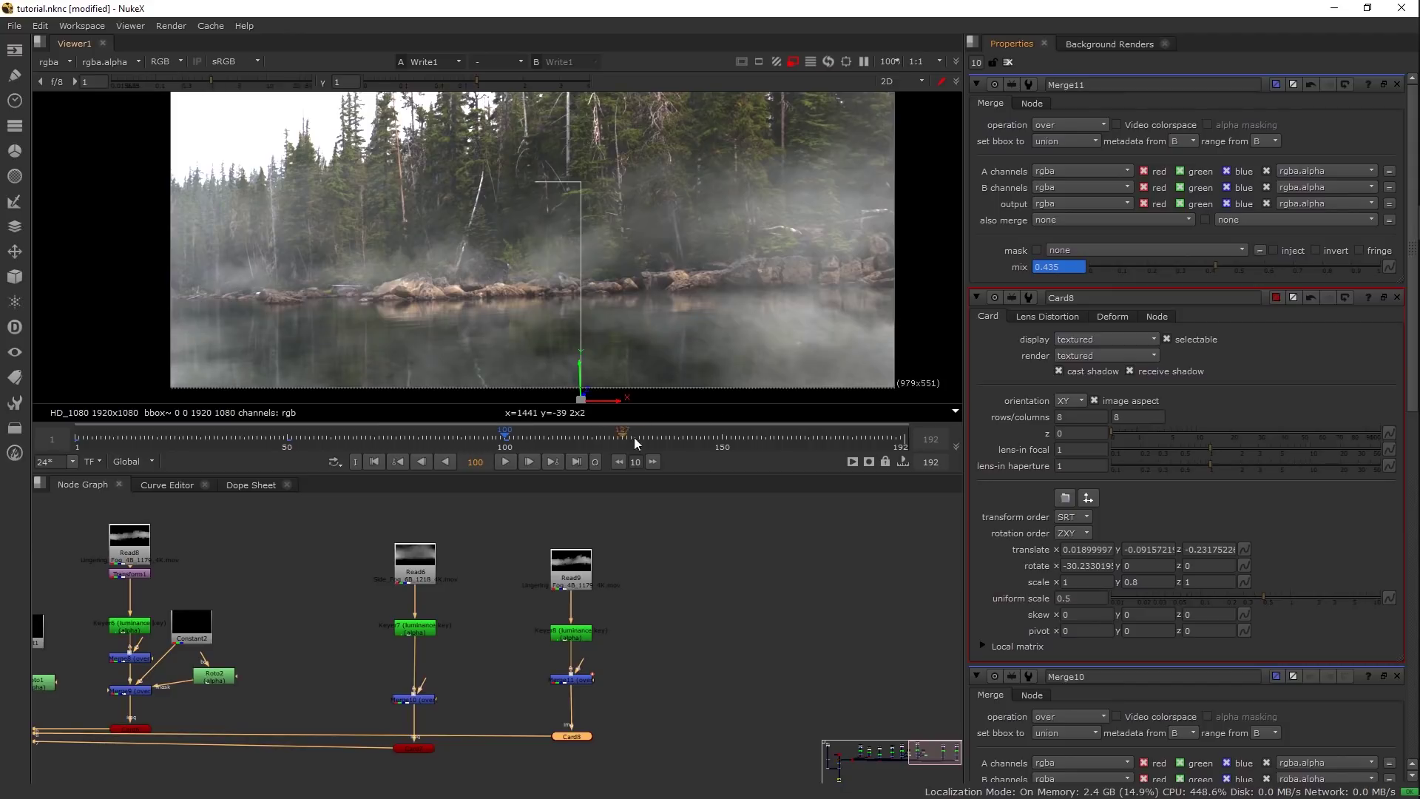
- Keyframe Merge11's mix to 0.505 at frame 127
left_click(624, 434)
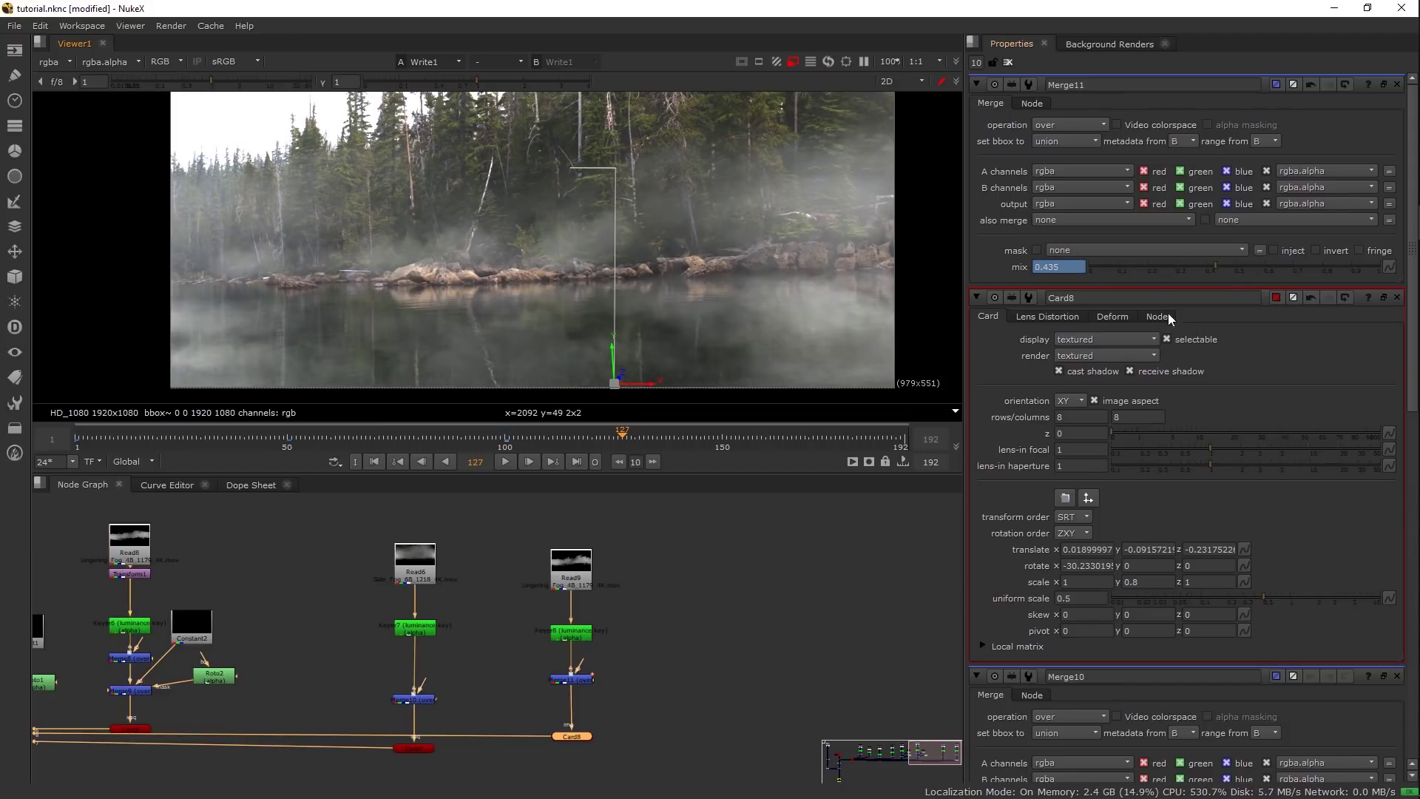
left_click(1237, 267)
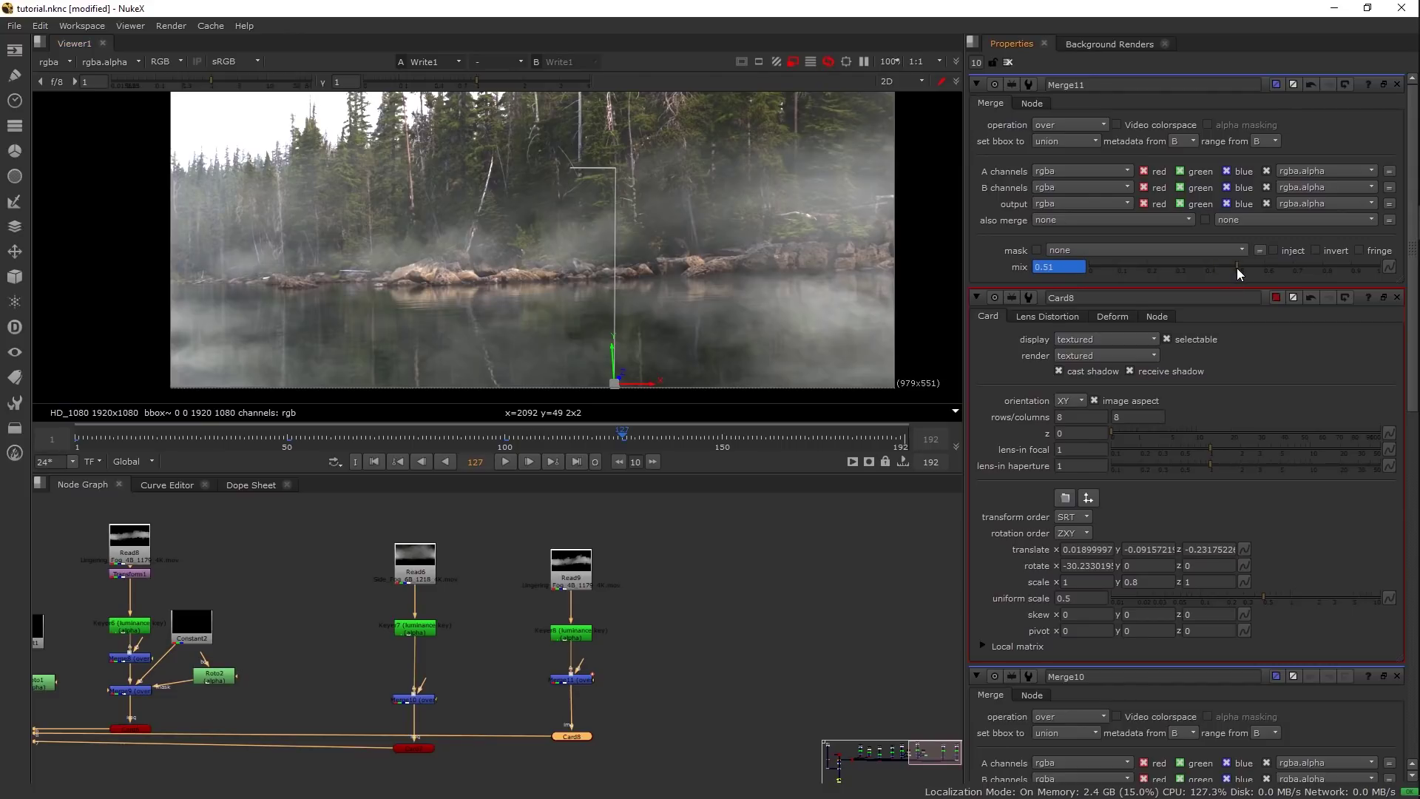
left_click(1235, 269)
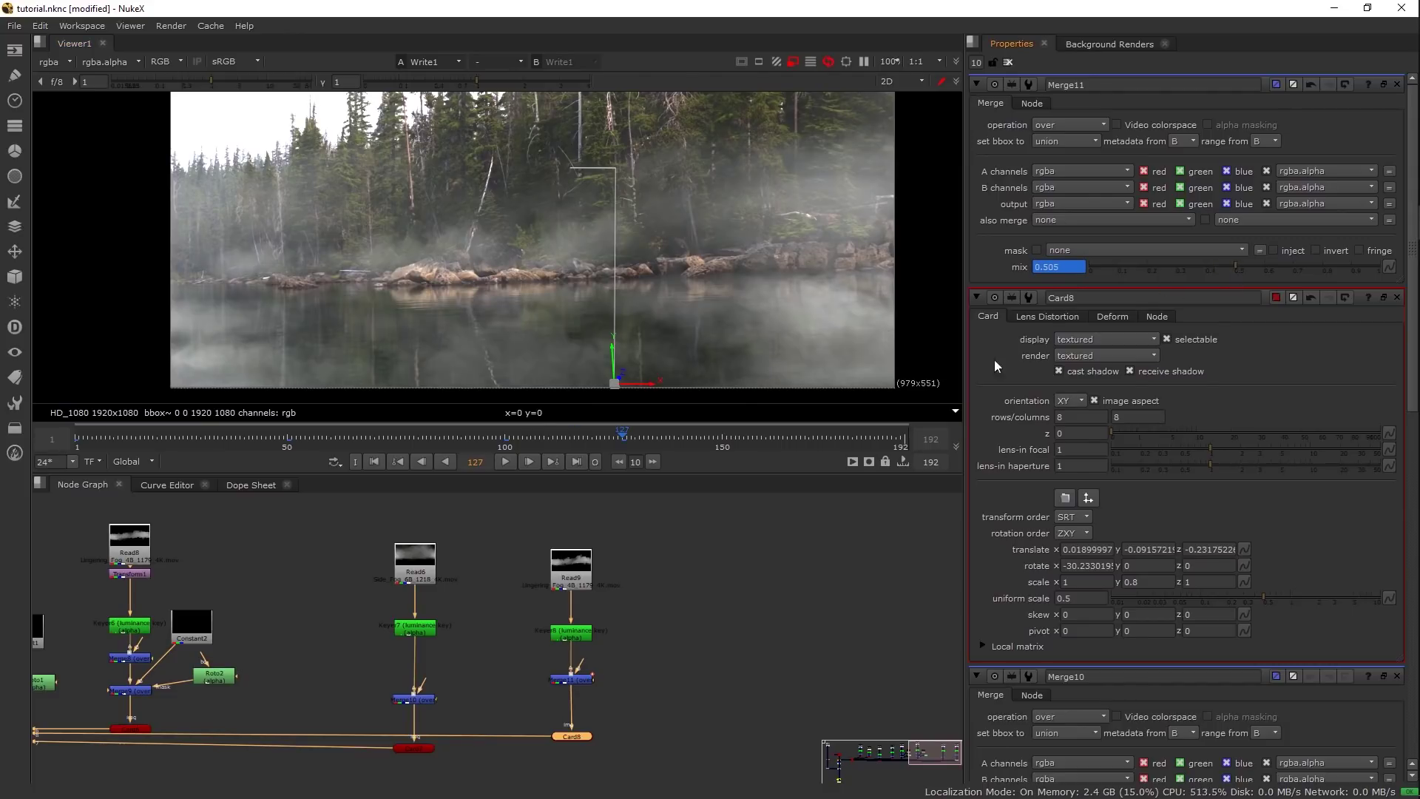
- Compare the shot at frame 150 with Card8 disabled and enabled, and check the foreground fog at frame 181
left_click(722, 442)
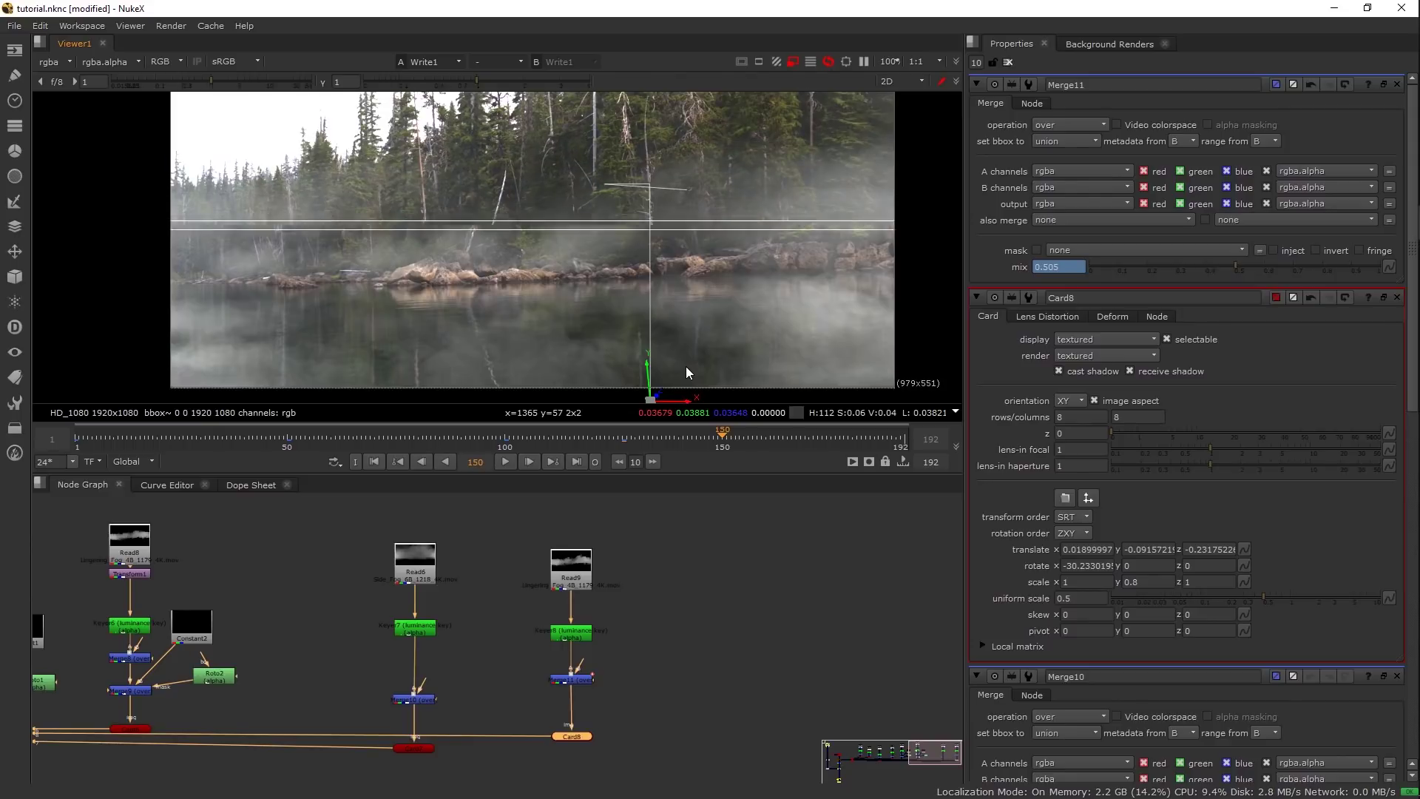
key("d")
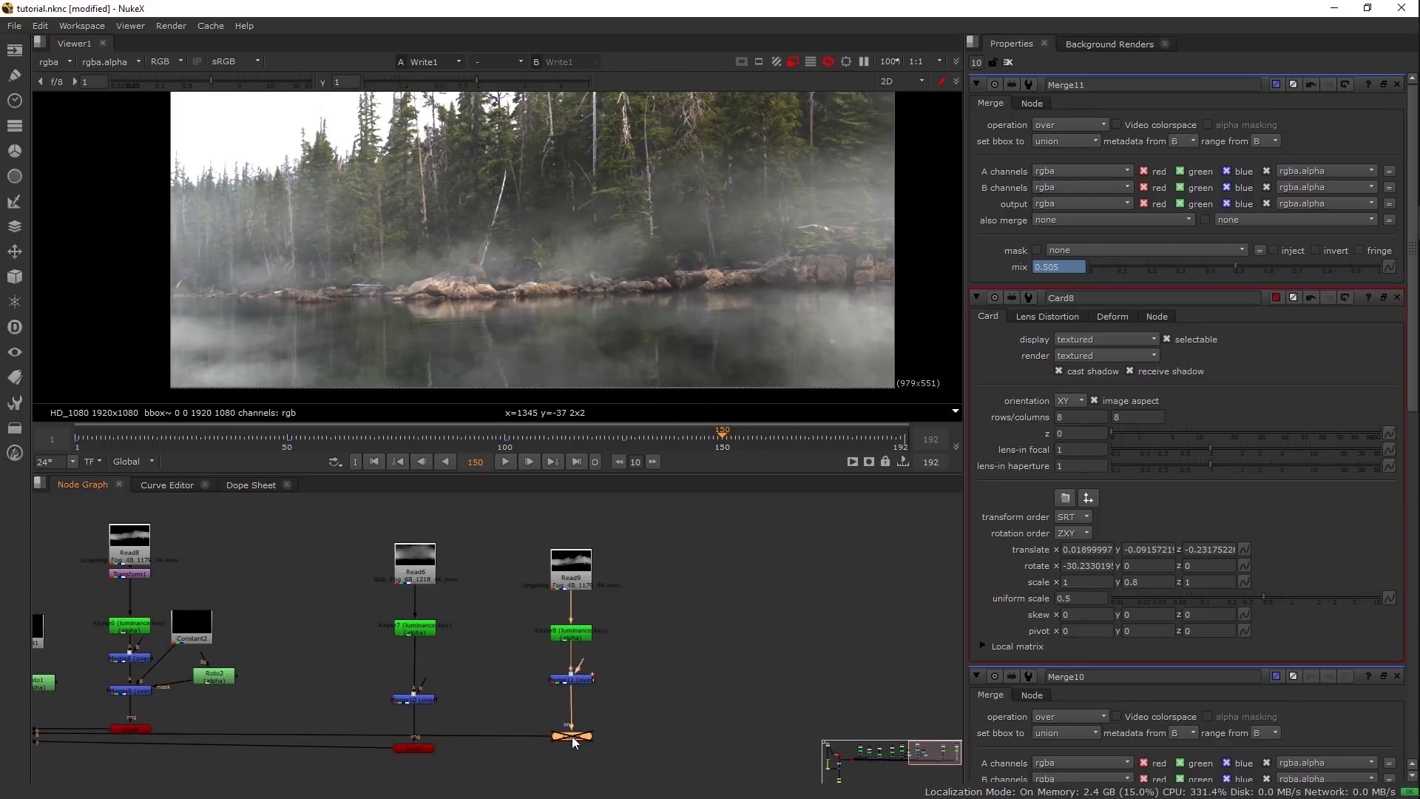
key("ctrl+z")
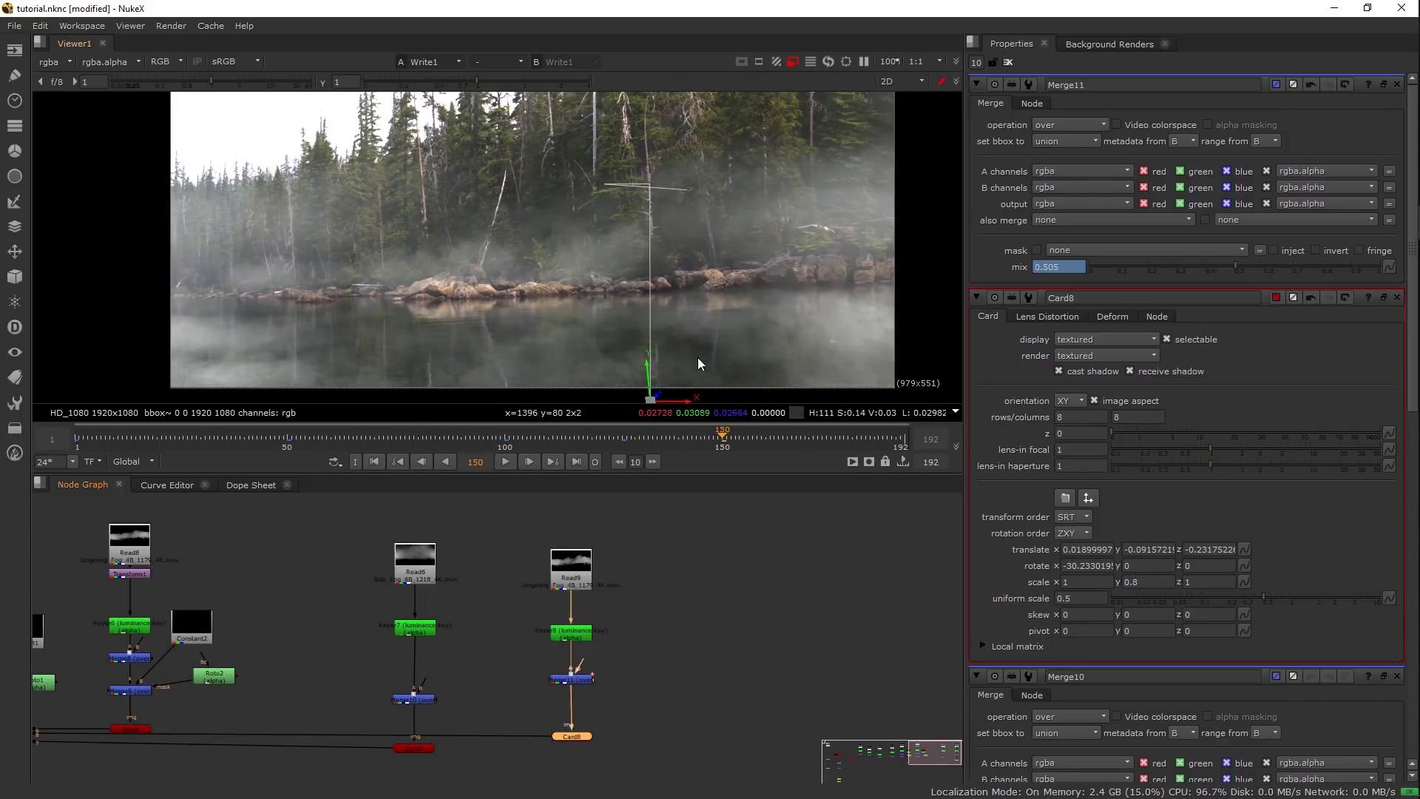
left_click_drag(640, 311, 637, 284)
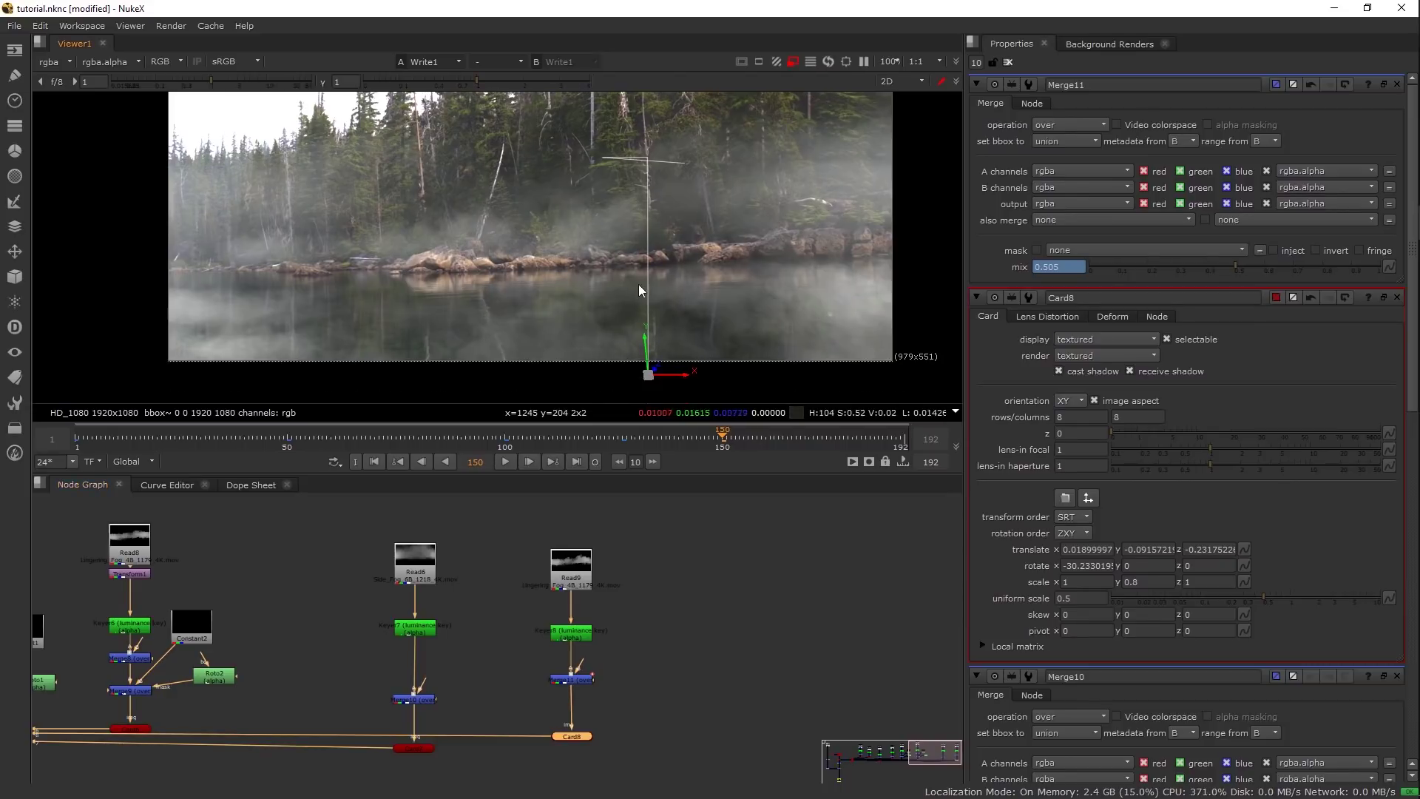
left_click_drag(574, 249, 591, 300)
left_click_drag(723, 306, 729, 272)
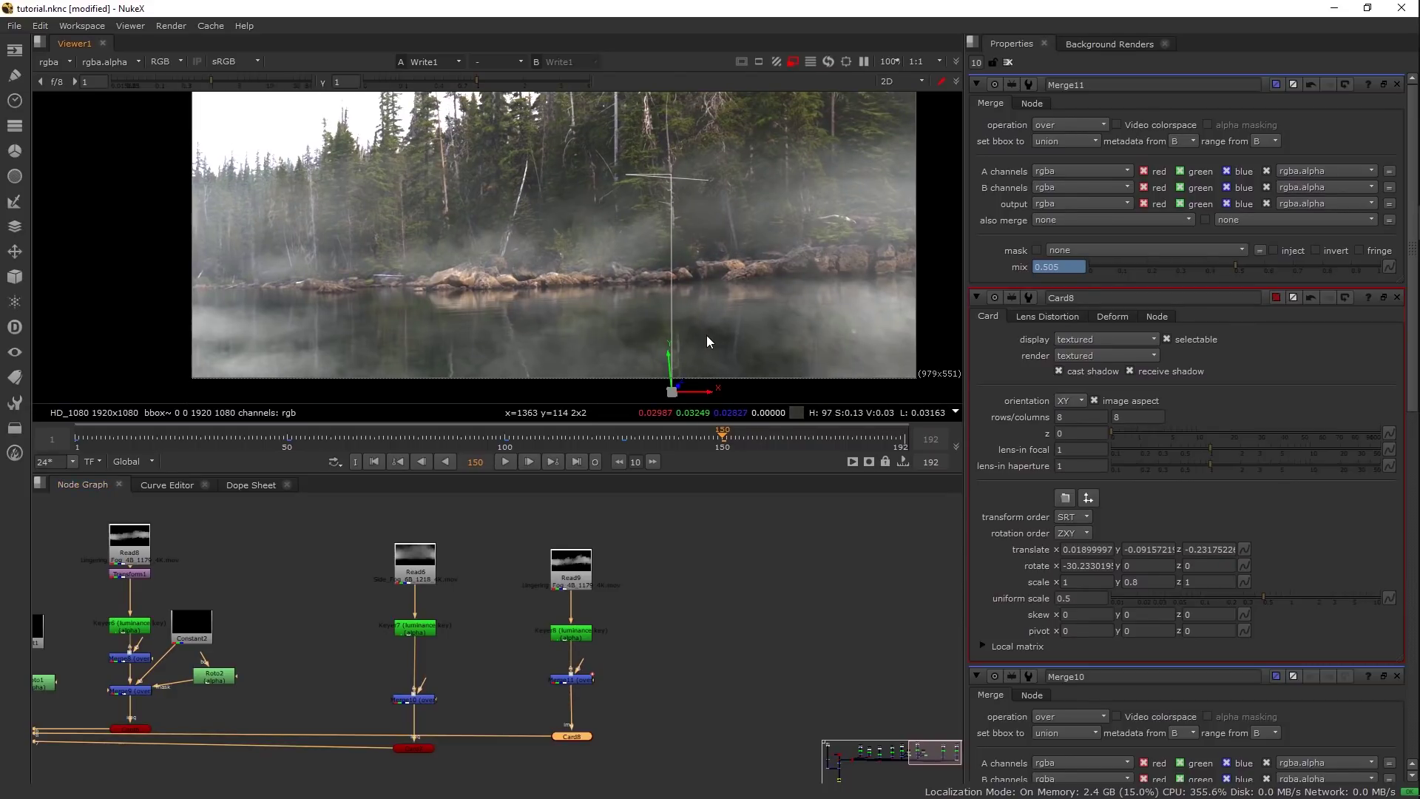
key("d")
key("d")
key("d")
key("d")
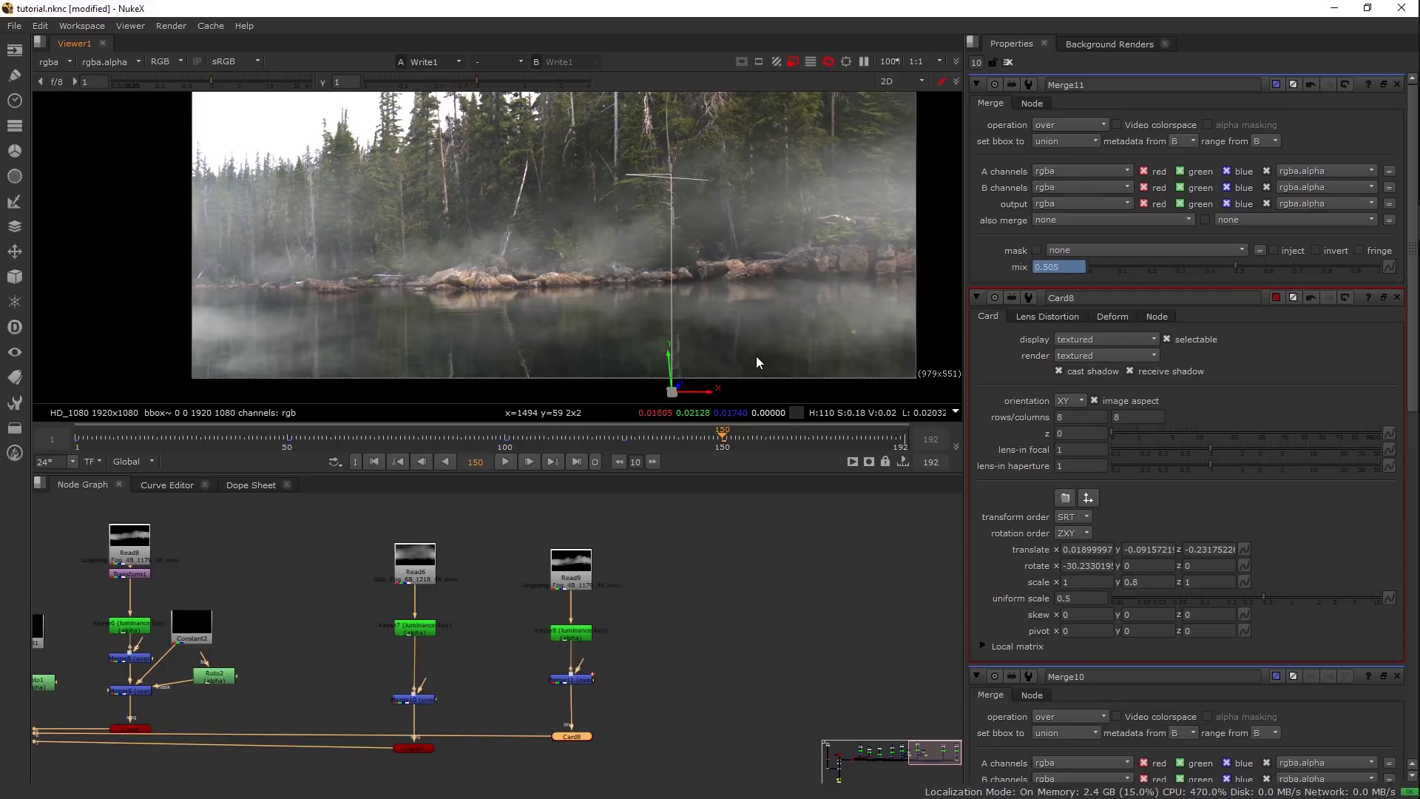
key("d")
key("d")
key("d")
key("d")
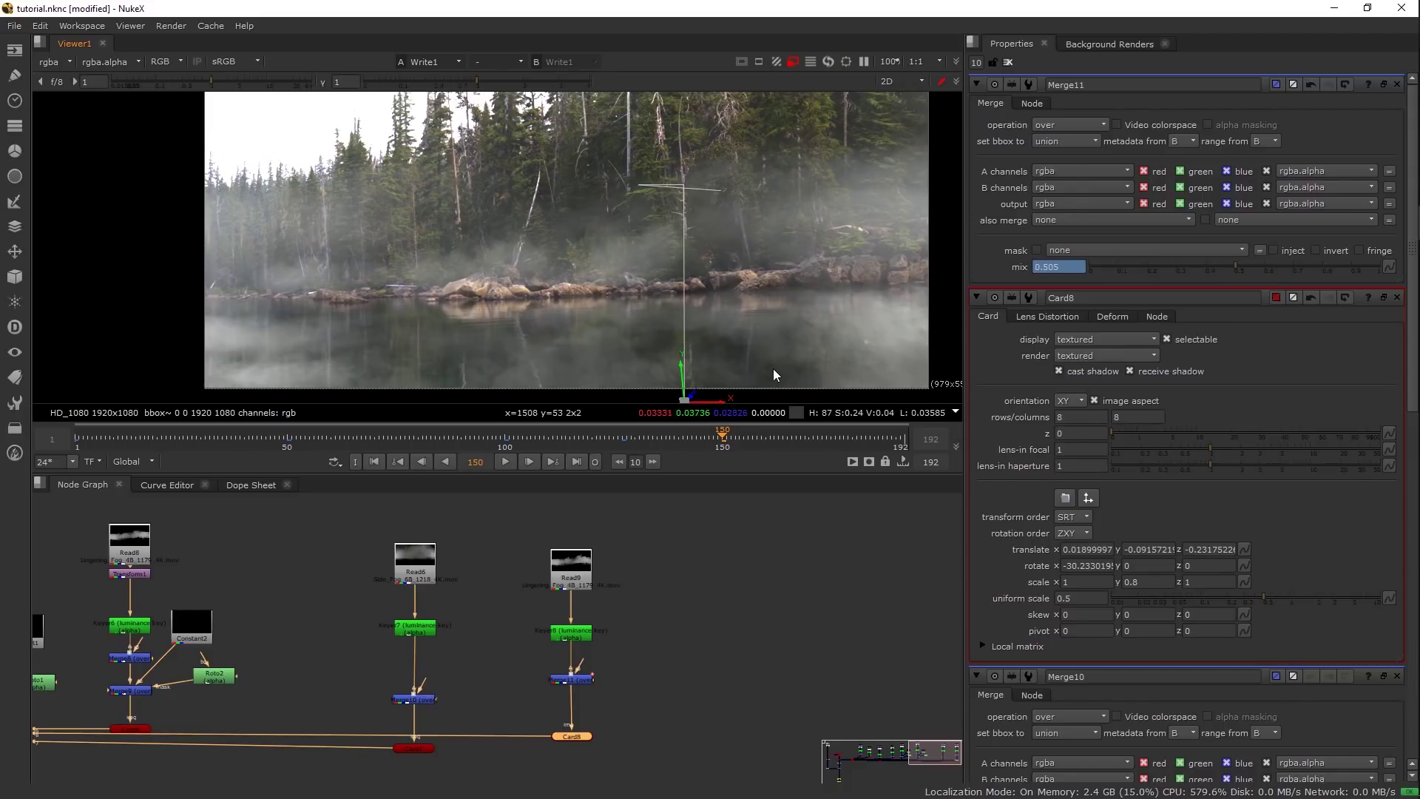
left_click_drag(849, 445, 854, 441)
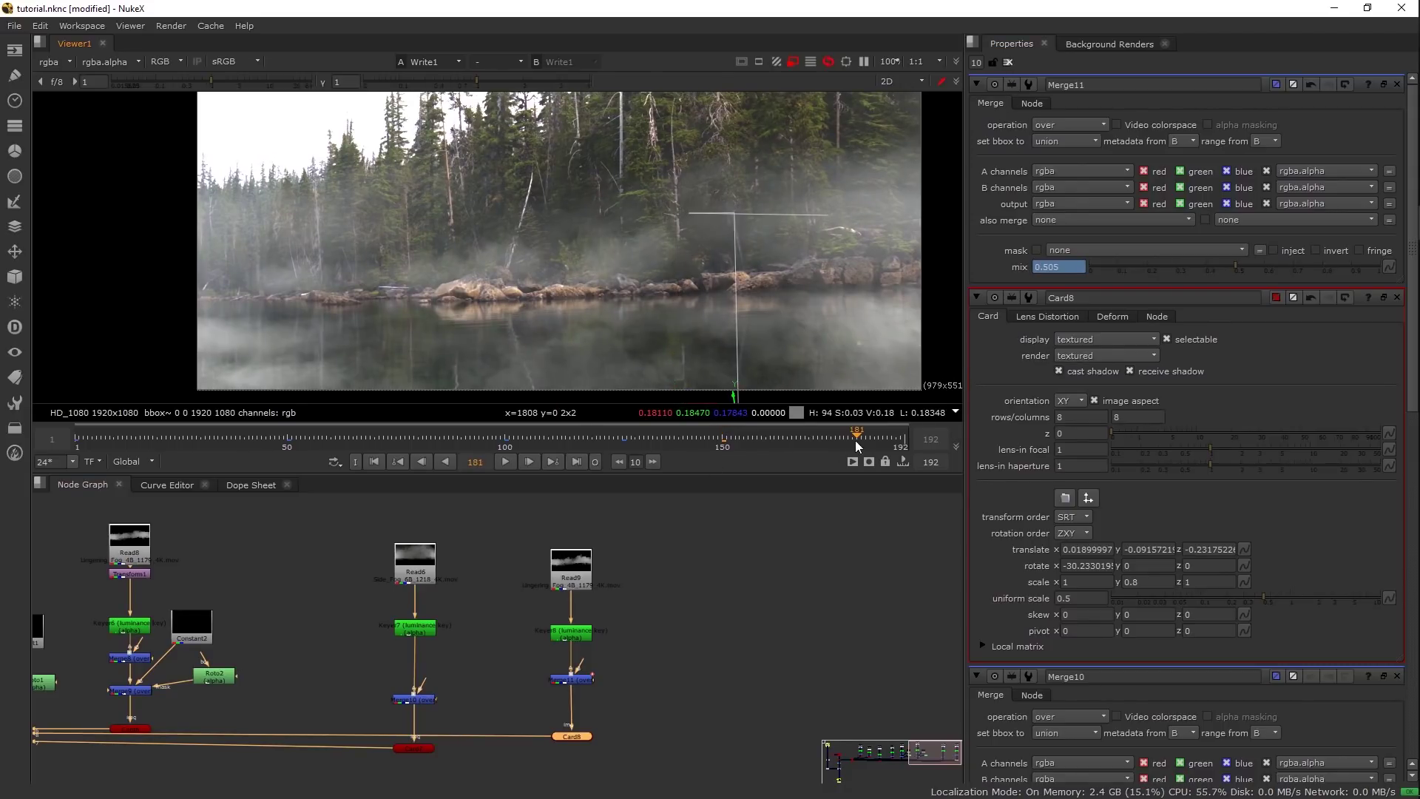
- Close all open node properties and duplicate the Read8 fog branch, including its transform, keyer, merges, constant, roto and card
left_click(1008, 61)
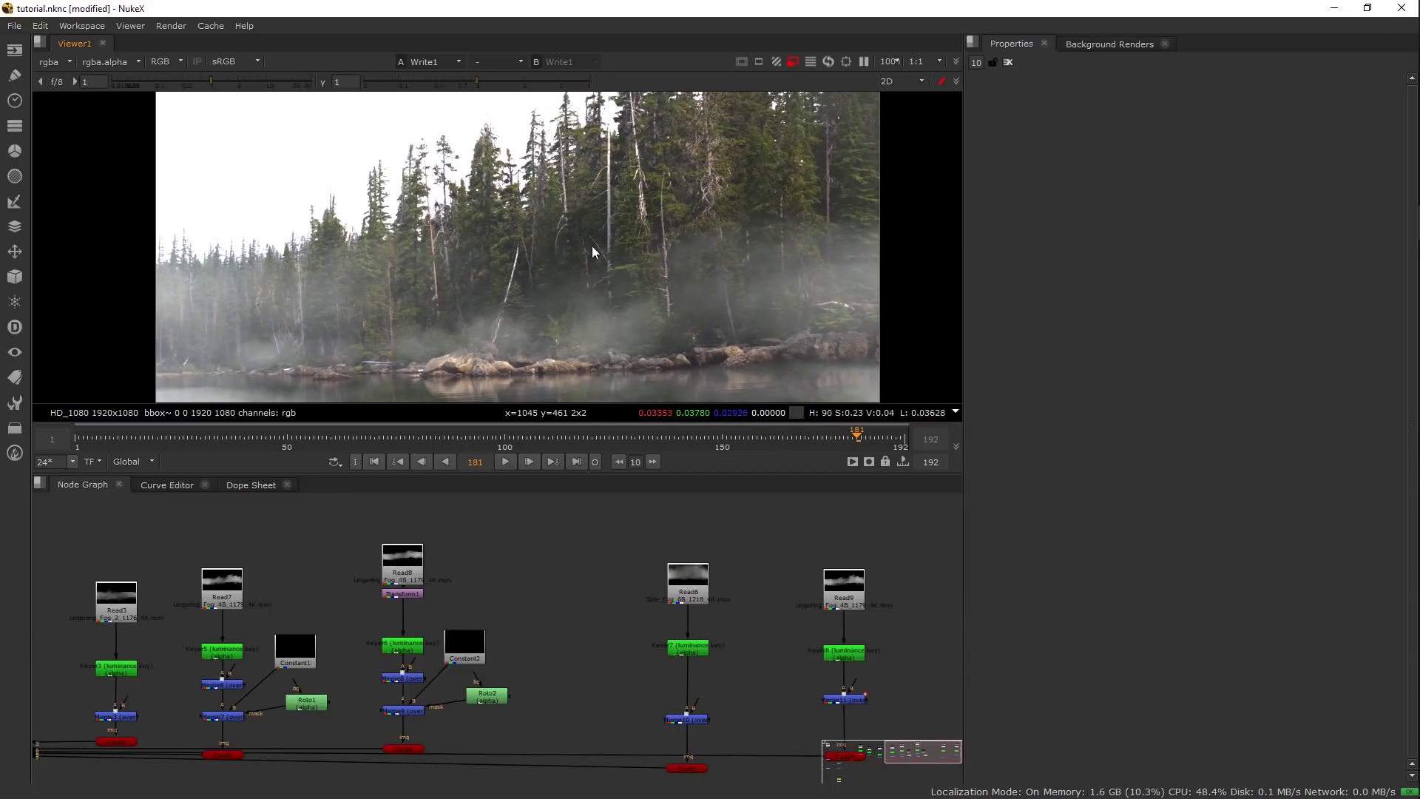
left_click_drag(618, 250, 624, 260)
left_click_drag(545, 560, 346, 758)
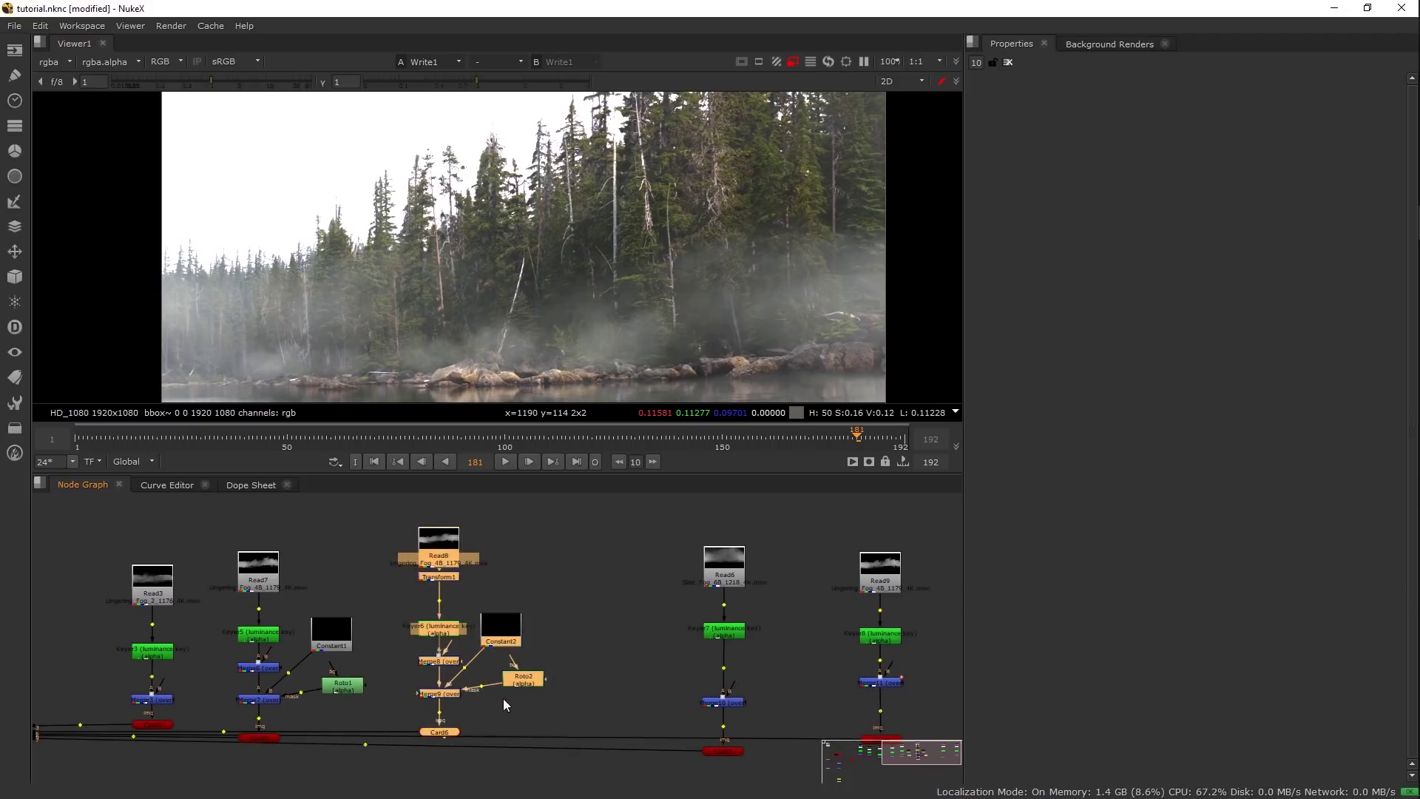
left_click_drag(636, 622, 330, 621)
key("ctrl+c")
left_click(744, 588)
key("ctrl+v")
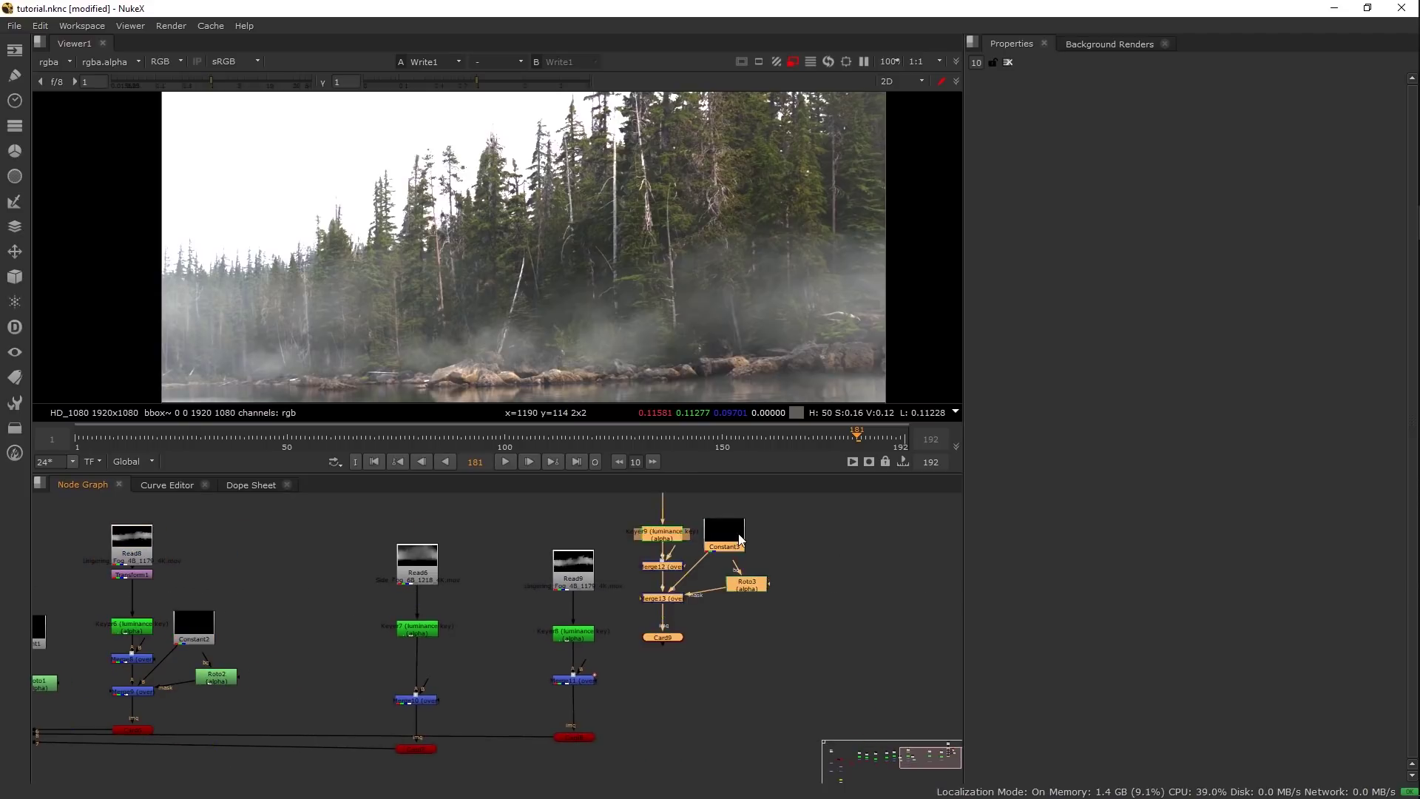
- Place the duplicated fog branch beside the Read9 branch and connect its card to the Scene node
left_click_drag(733, 575, 755, 685)
left_click_drag(682, 752, 280, 733)
left_click_drag(554, 696, 111, 684)
left_click_drag(600, 659, 91, 665)
left_click_drag(913, 695, 808, 698)
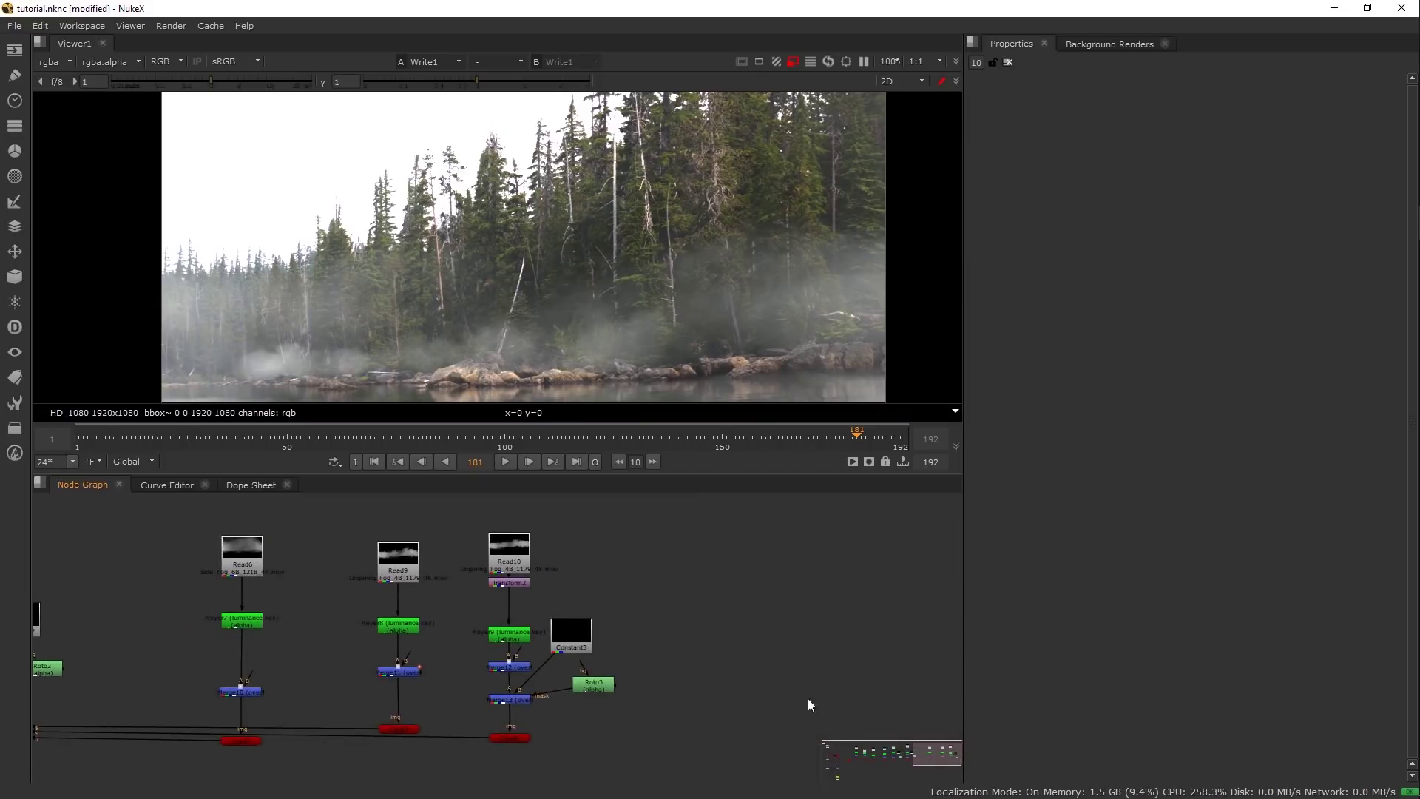
- Open Card9's properties and position the card in 3D at about X 0.135, Y -0.448, Z -0.525
left_click_drag(541, 714, 651, 708)
double_click(619, 735)
key("Tab")
left_click_drag(574, 272, 728, 211)
scroll(728, 210, "down", 5)
left_click_drag(197, 234, 513, 171)
left_click_drag(414, 188, 625, 181)
key("Tab")
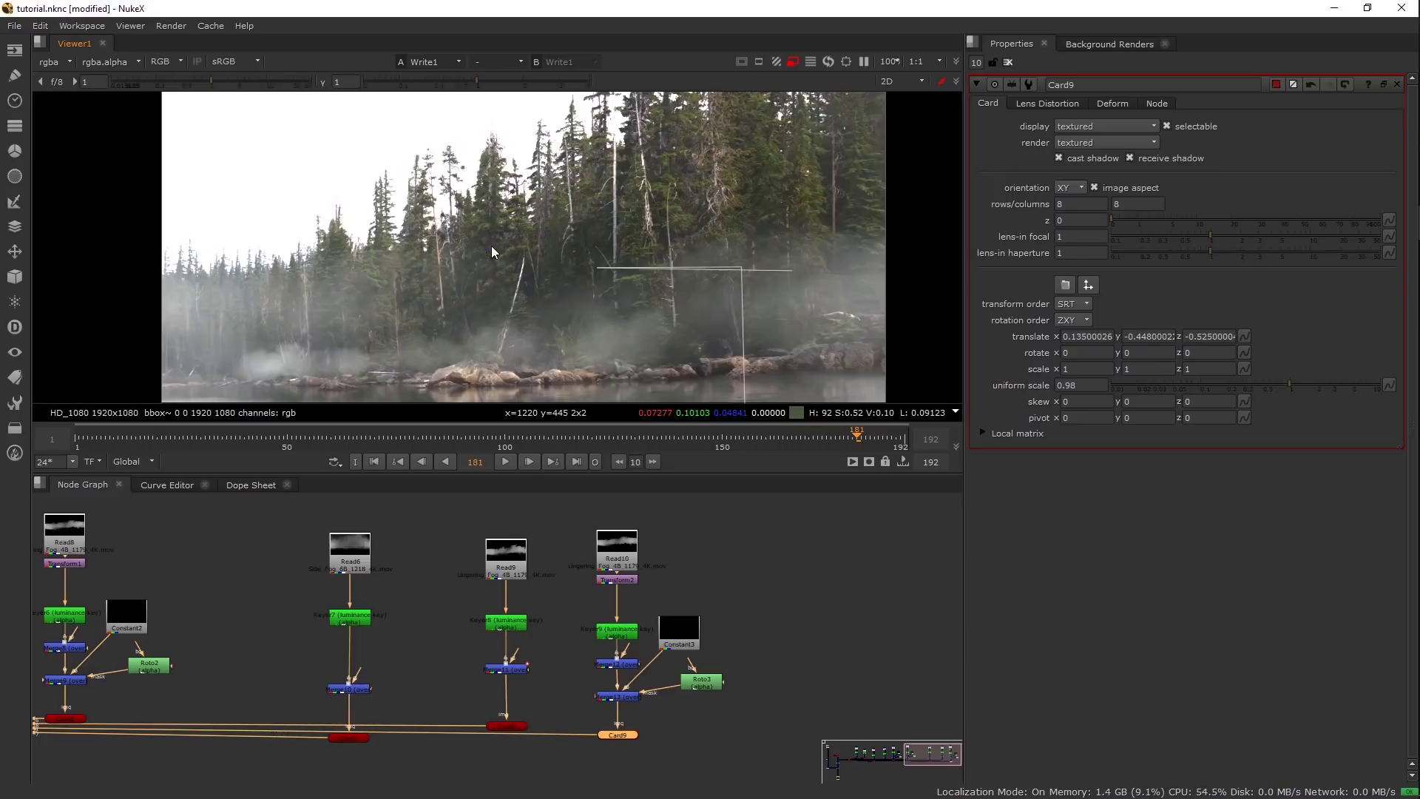
- Raise Card9 to Y 0.04 and shift it sideways to about X 0.063
scroll(572, 317, "down", 1)
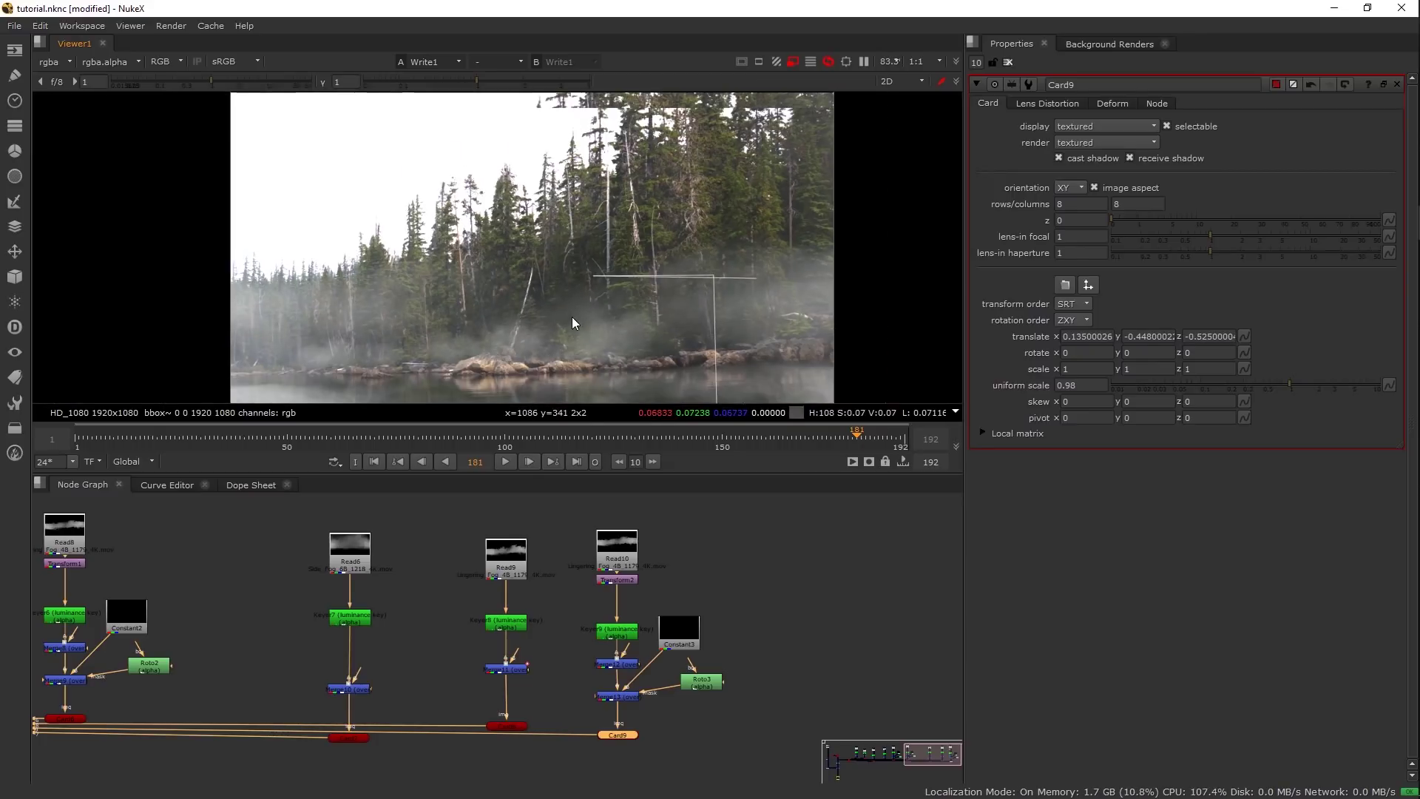
key("Tab")
left_click_drag(609, 296, 481, 225)
key("Tab")
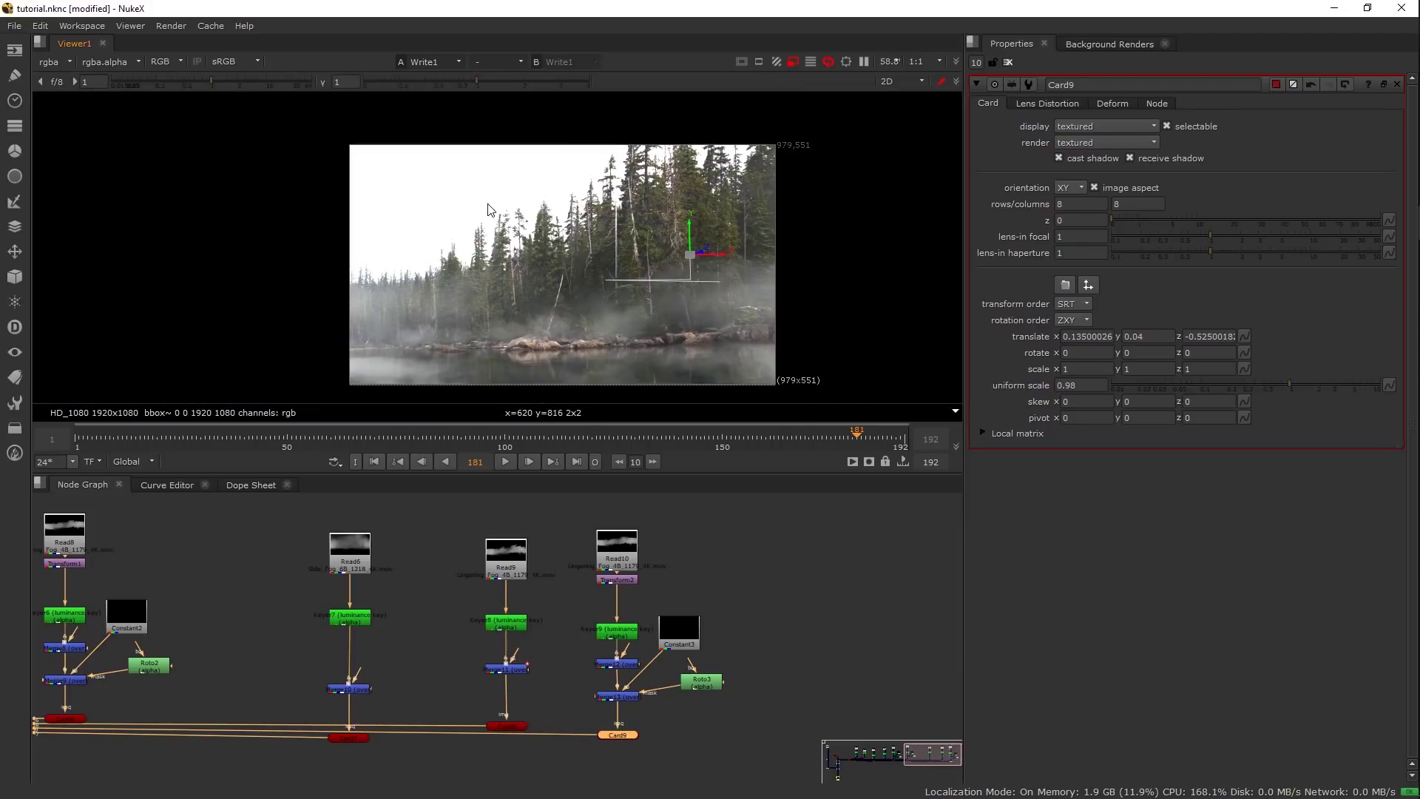
left_click_drag(675, 279, 680, 259)
- Reduce Card9's uniform scale to 0.74 and move it to about X 0.0495, Y 0.026
scroll(648, 275, "up", 3)
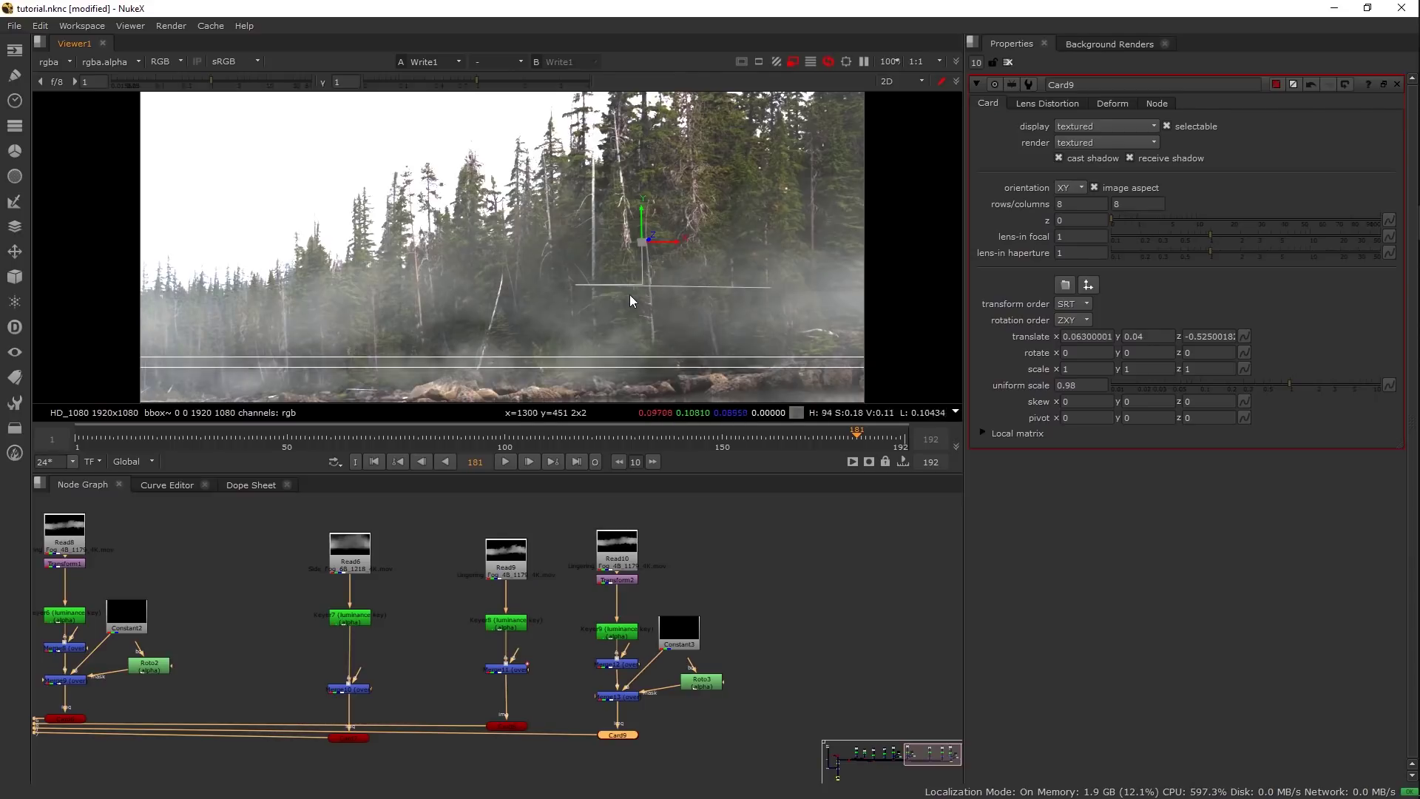
scroll(629, 297, "down", 1)
left_click(1282, 383)
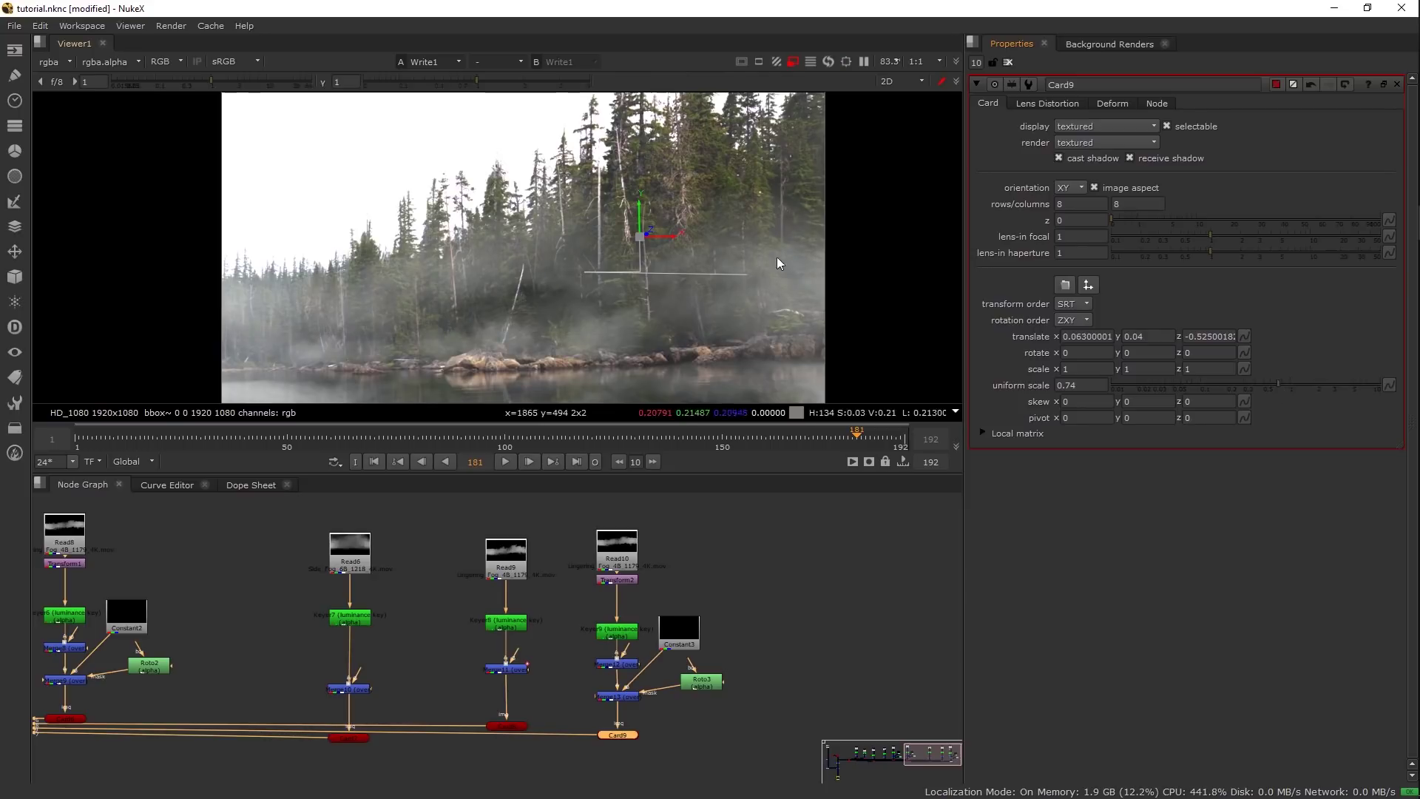
left_click_drag(673, 237, 632, 257)
- Disable and re-enable Card7 and Card9 to compare each card's contribution to the fog
left_click(425, 719)
key("d")
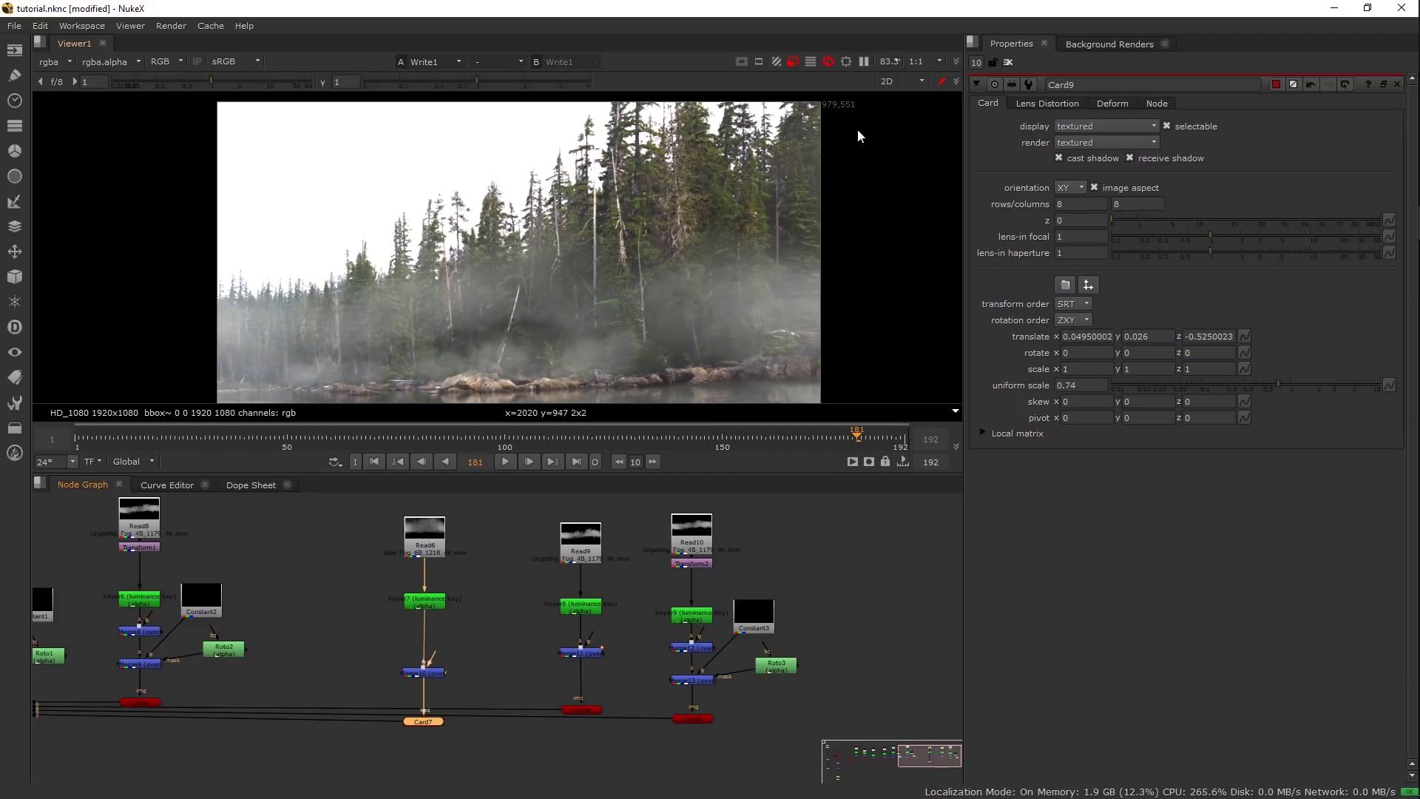
scroll(600, 263, "up", 2)
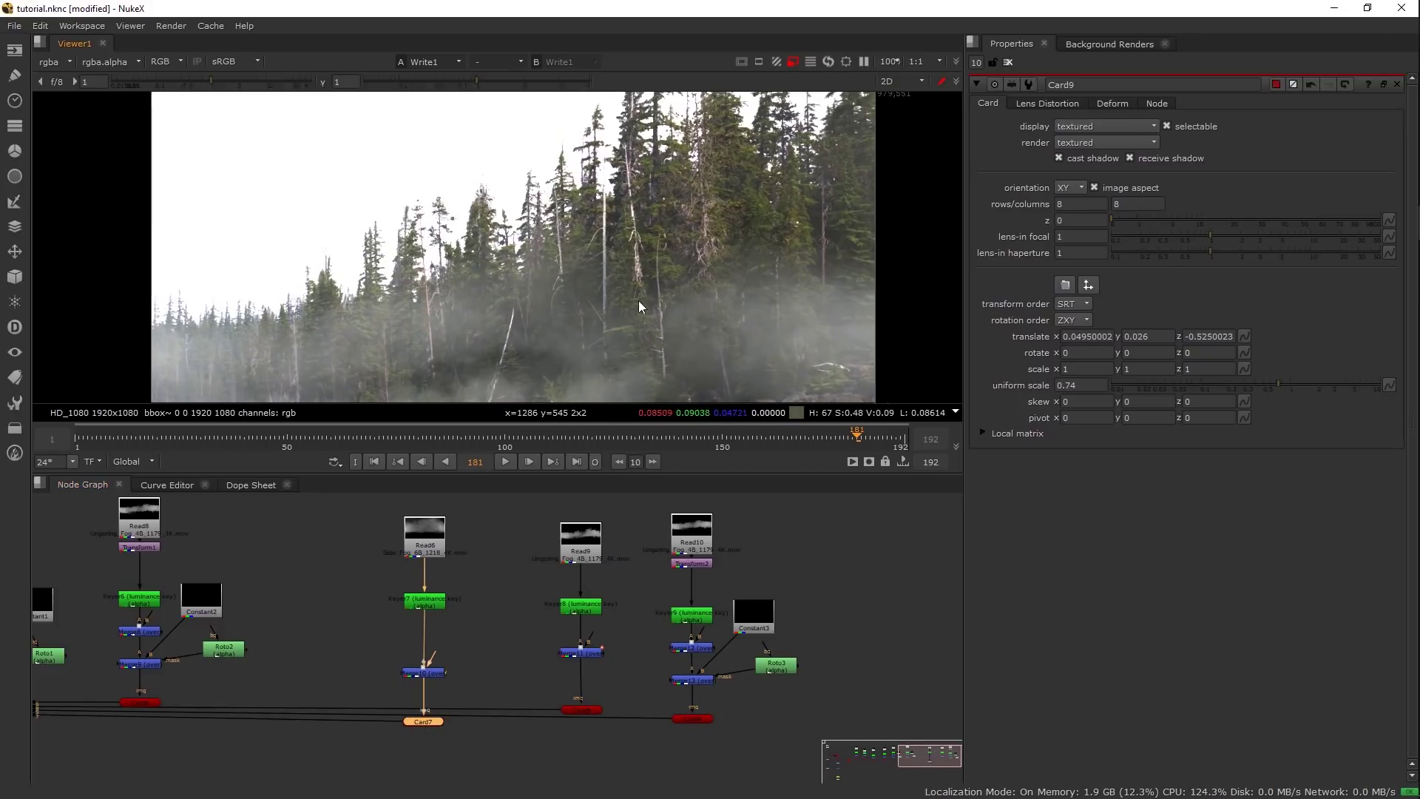
left_click(694, 719)
key("d")
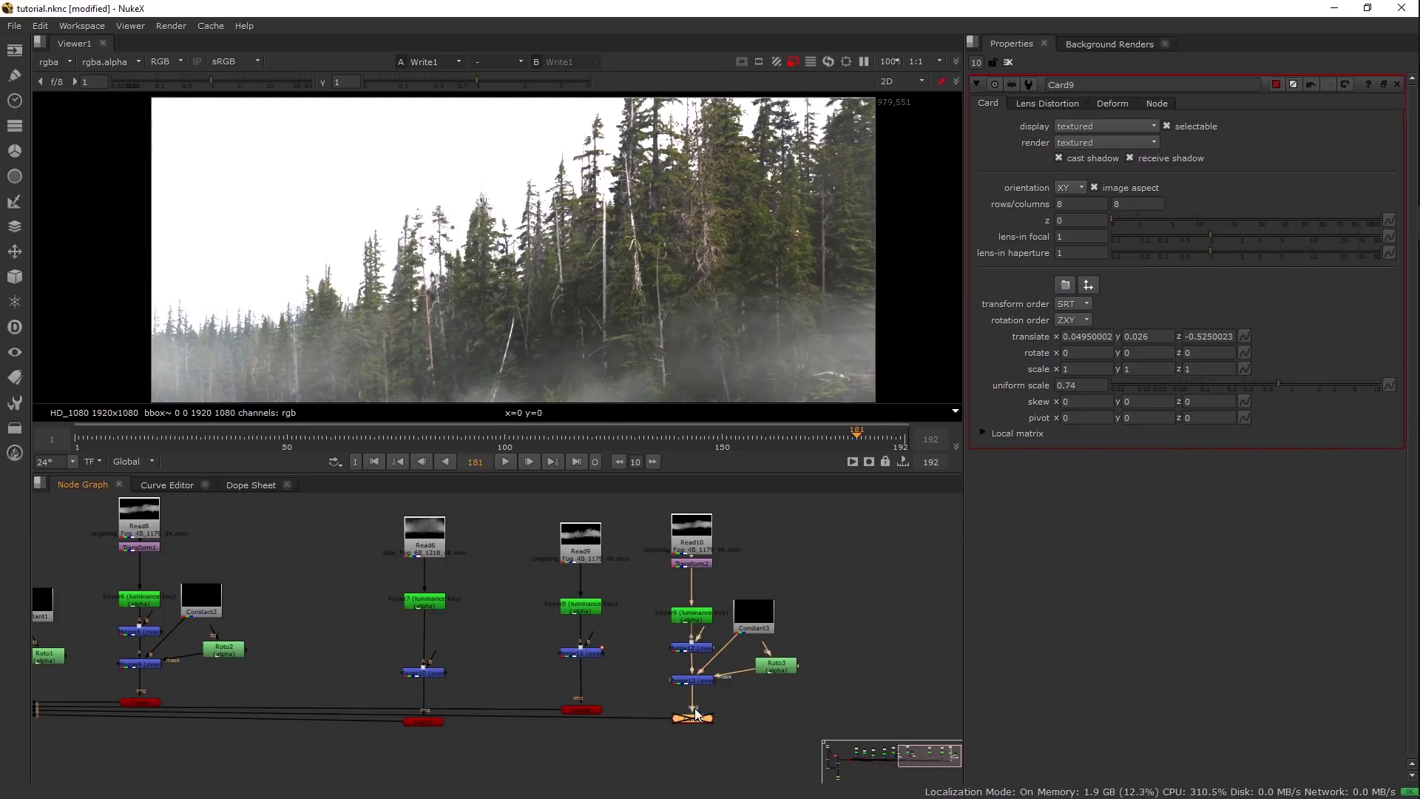
key("d")
scroll(739, 297, "down", 2)
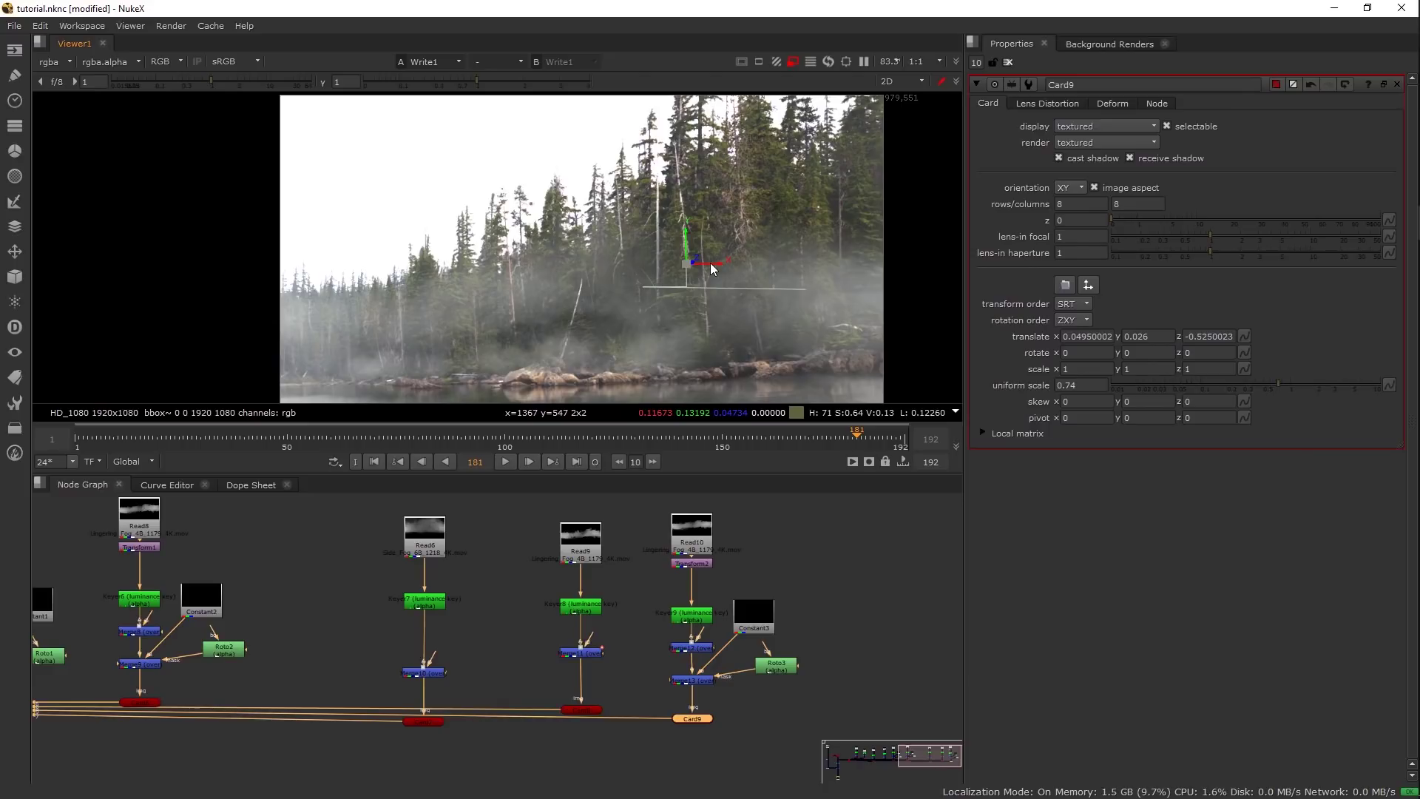
- Inspect the fog cards in 3D, close the open properties and review the composite full screen at frame 150
key("Tab")
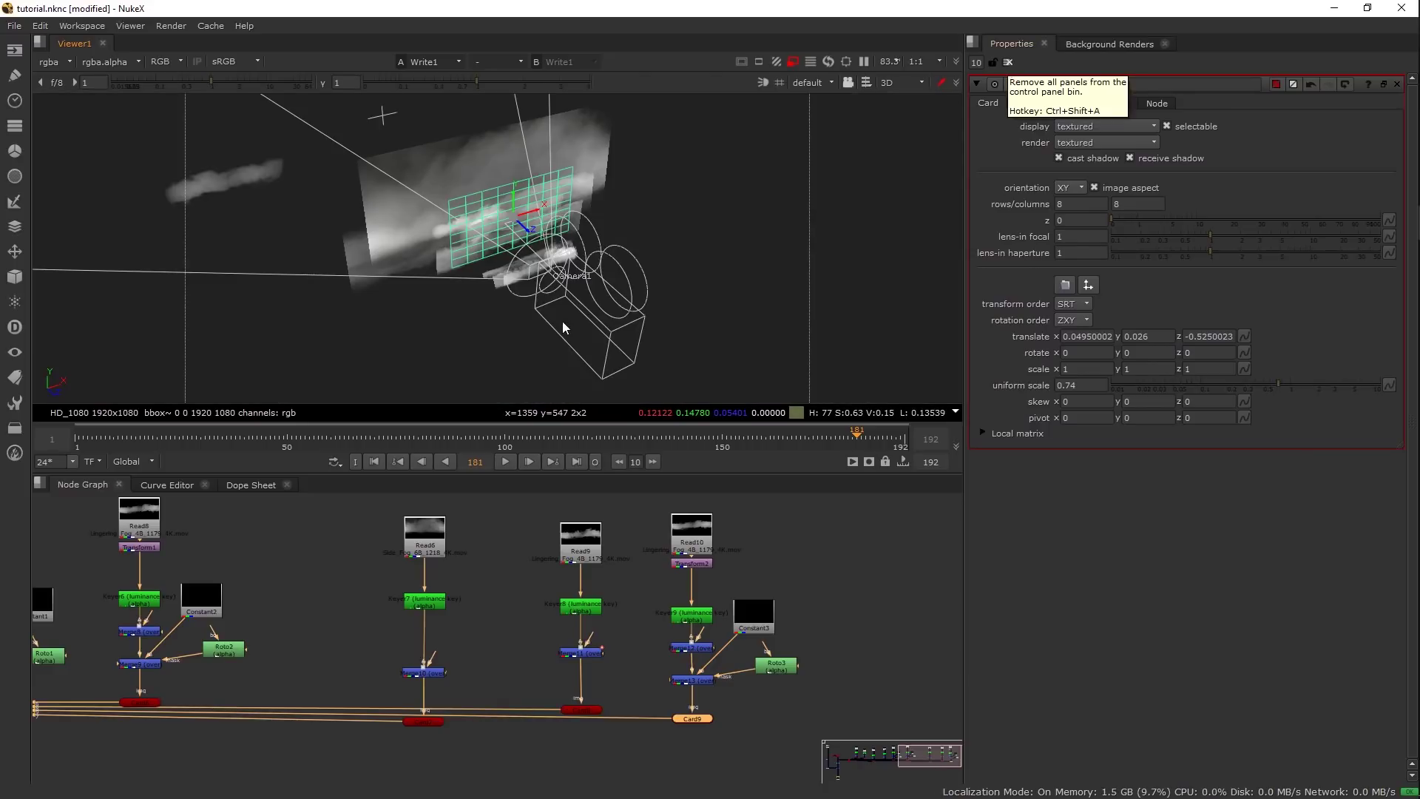
left_click_drag(564, 326, 621, 310)
left_click(1007, 62)
key("space")
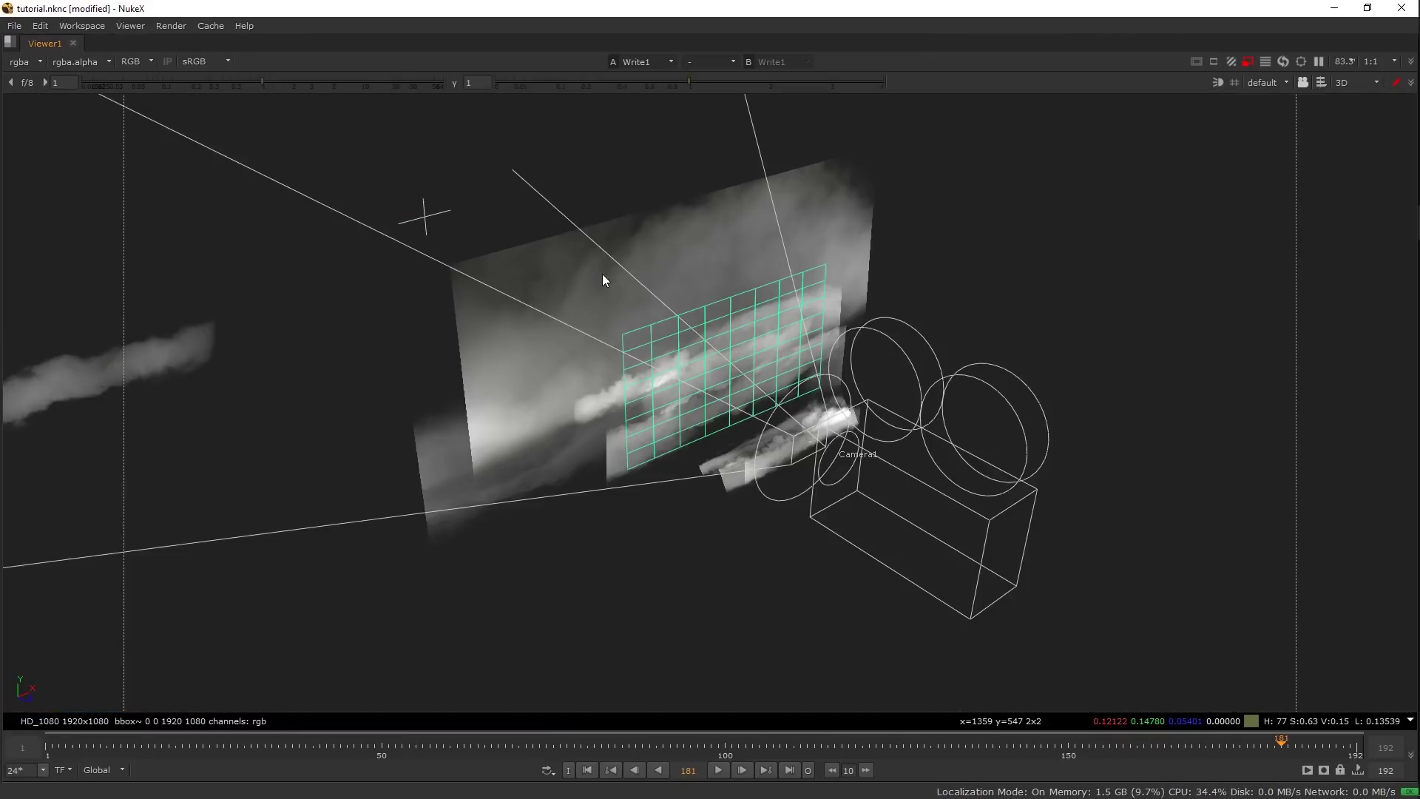
key("Tab")
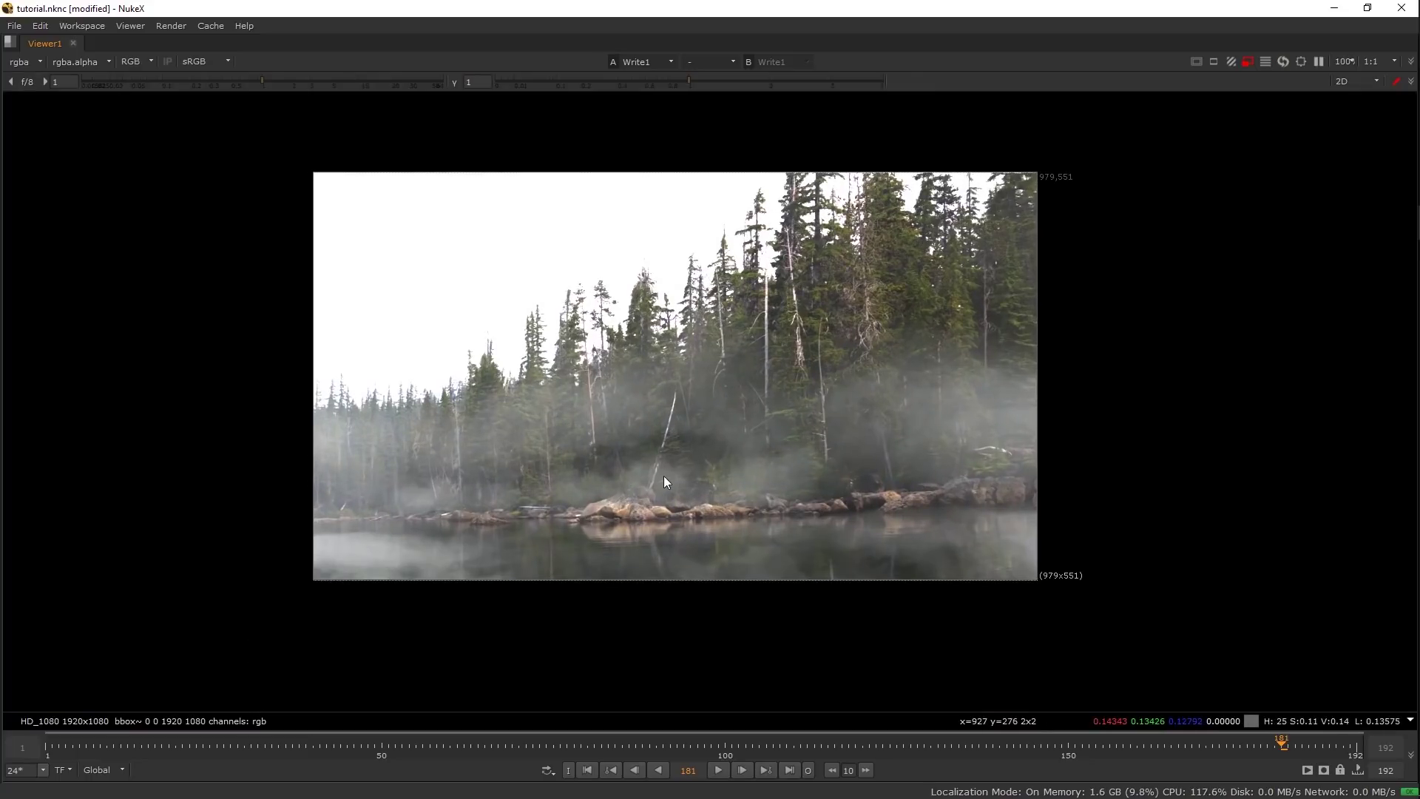
scroll(663, 476, "up", 1)
left_click(1068, 747)
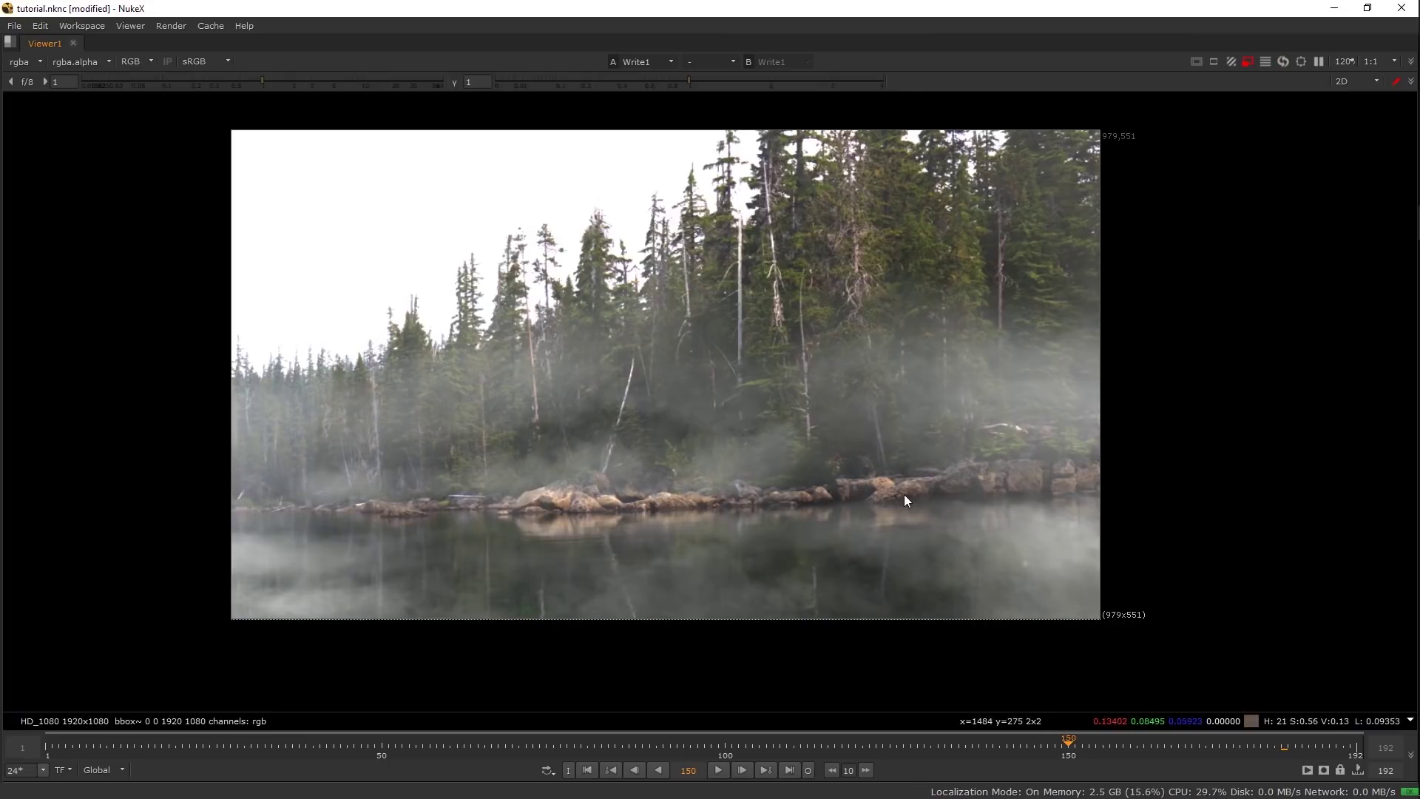
key("space")
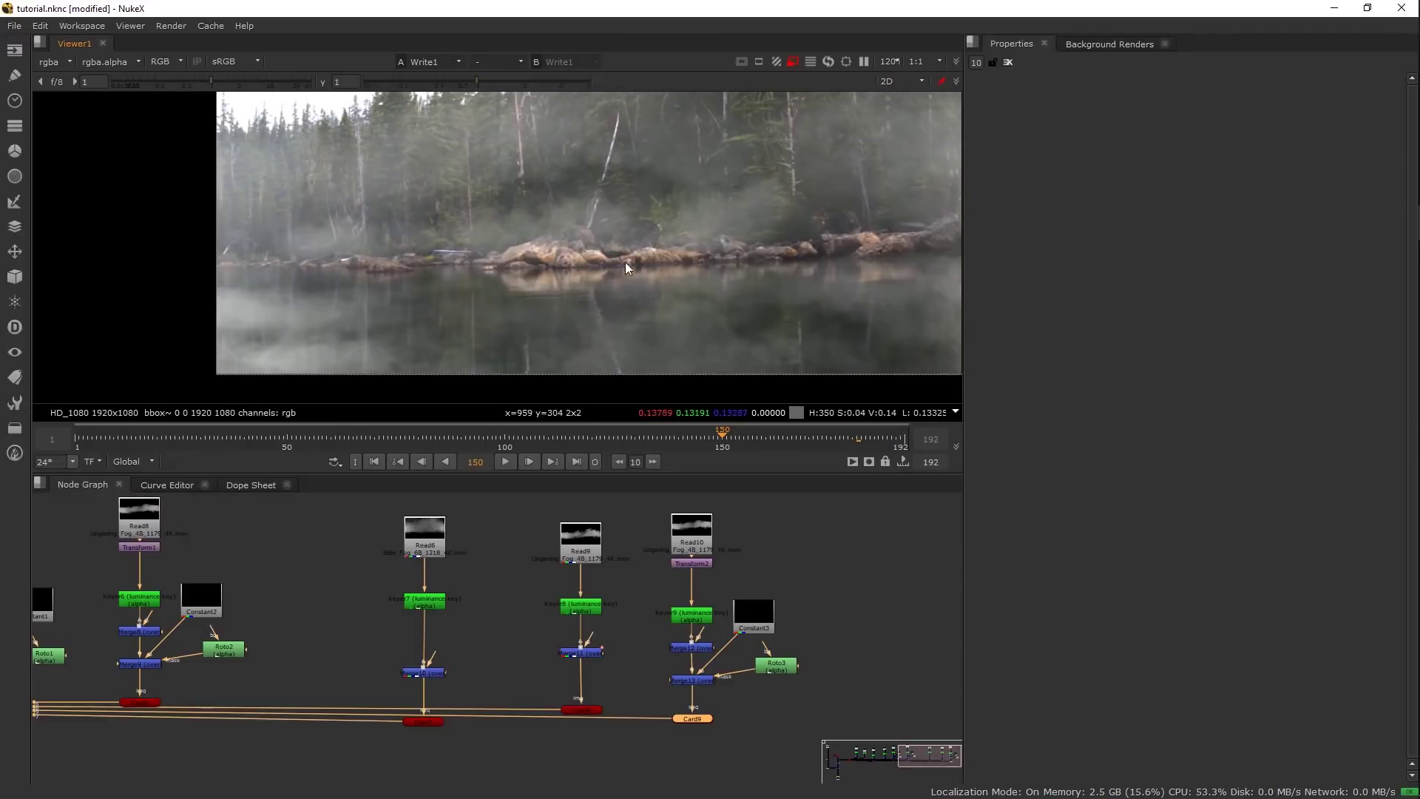
- Open CameraTracker1's properties and view its tracked point cloud against the fog cards in 3D
scroll(526, 602, "down", 2)
scroll(414, 584, "up", 8)
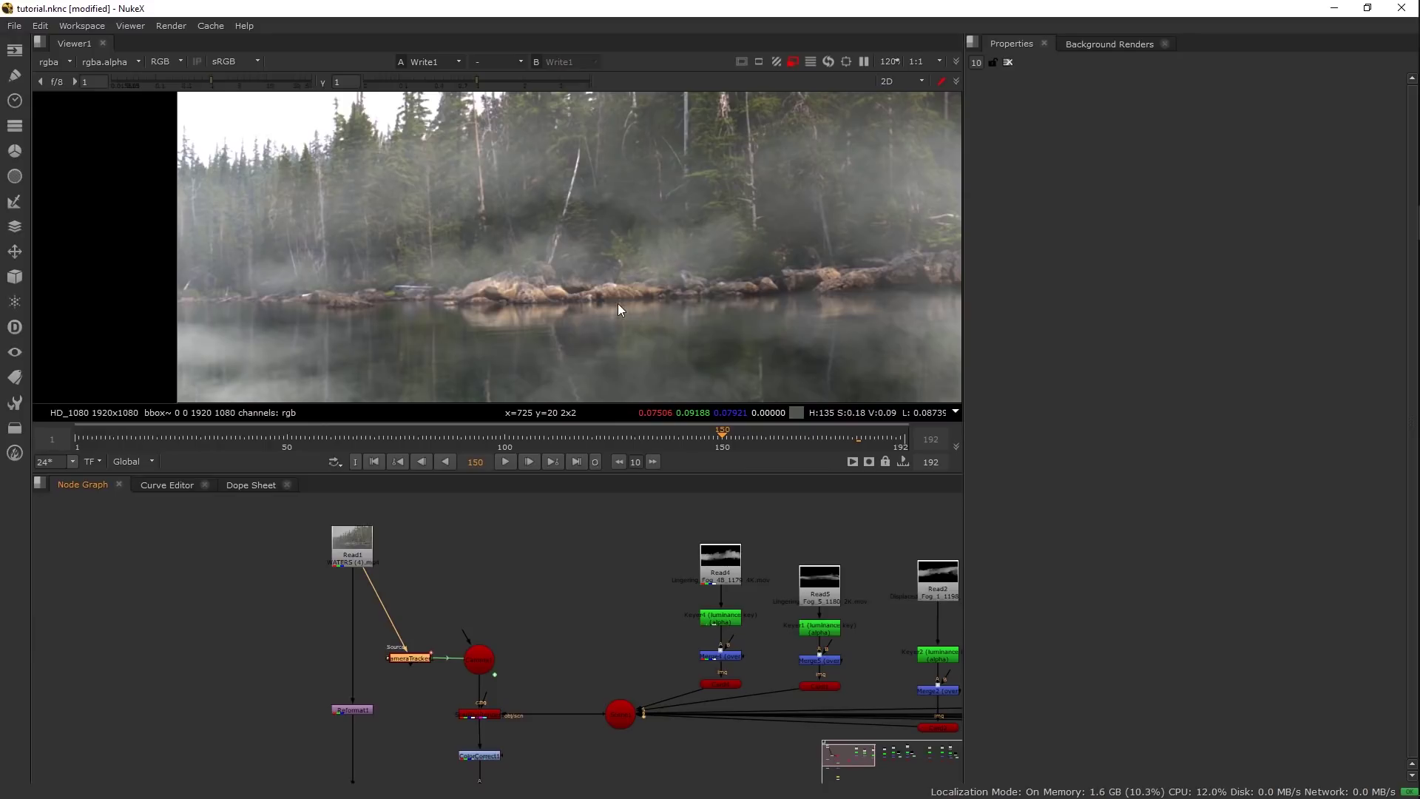
left_click_drag(570, 280, 482, 256)
key("Tab")
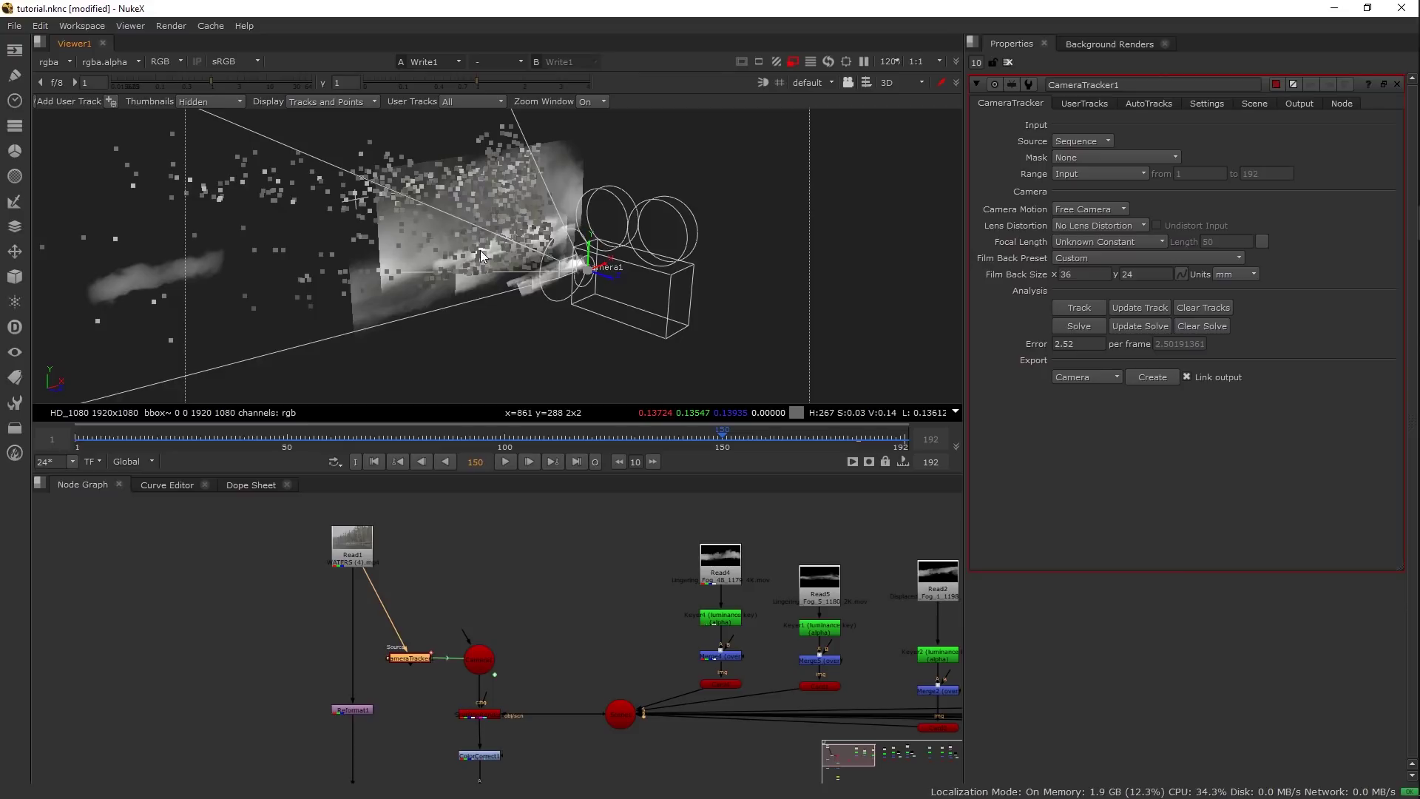
- Open Camera1's properties and inspect the camera against the tracked points and fog cards in 3D
left_click_drag(620, 365, 695, 230)
double_click(706, 236)
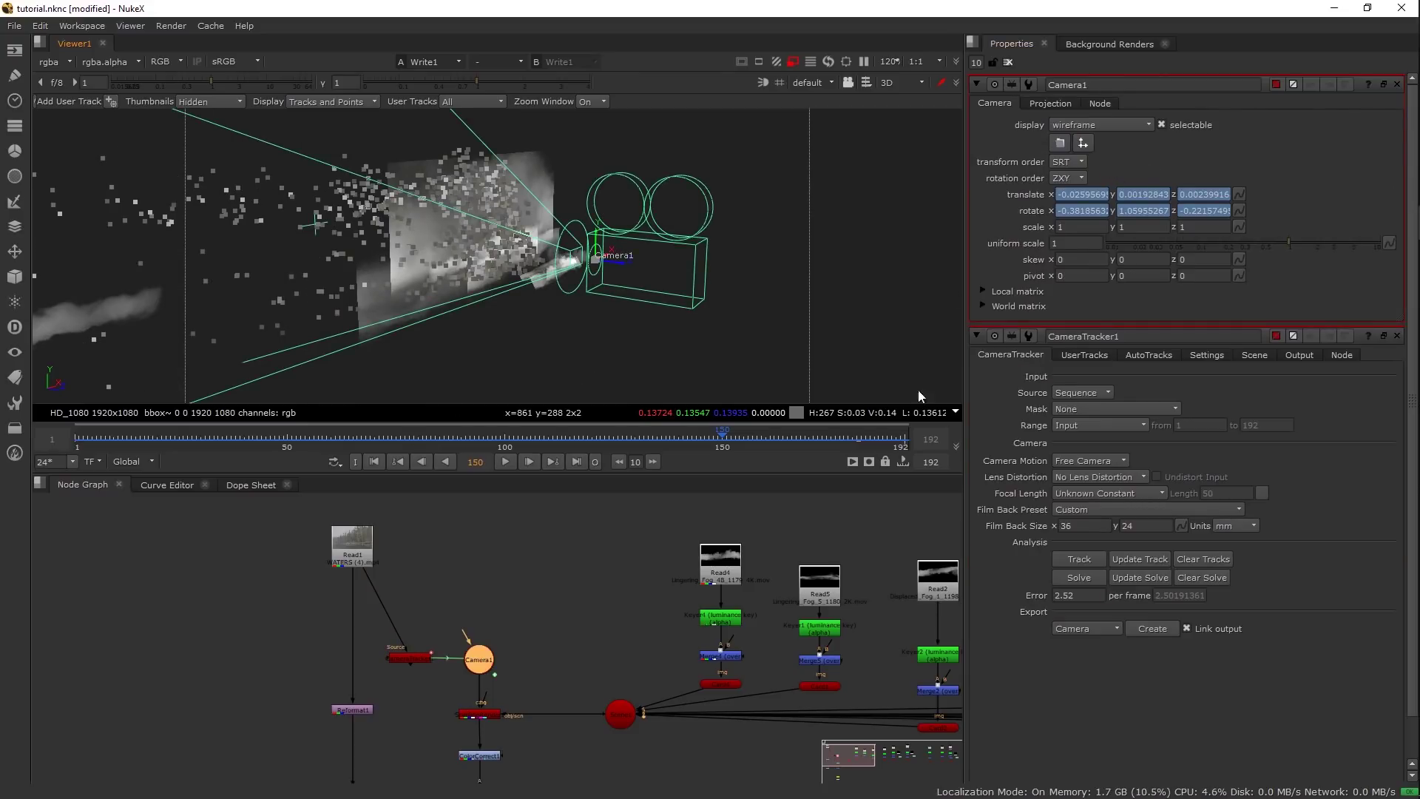
left_click_drag(616, 253, 627, 263)
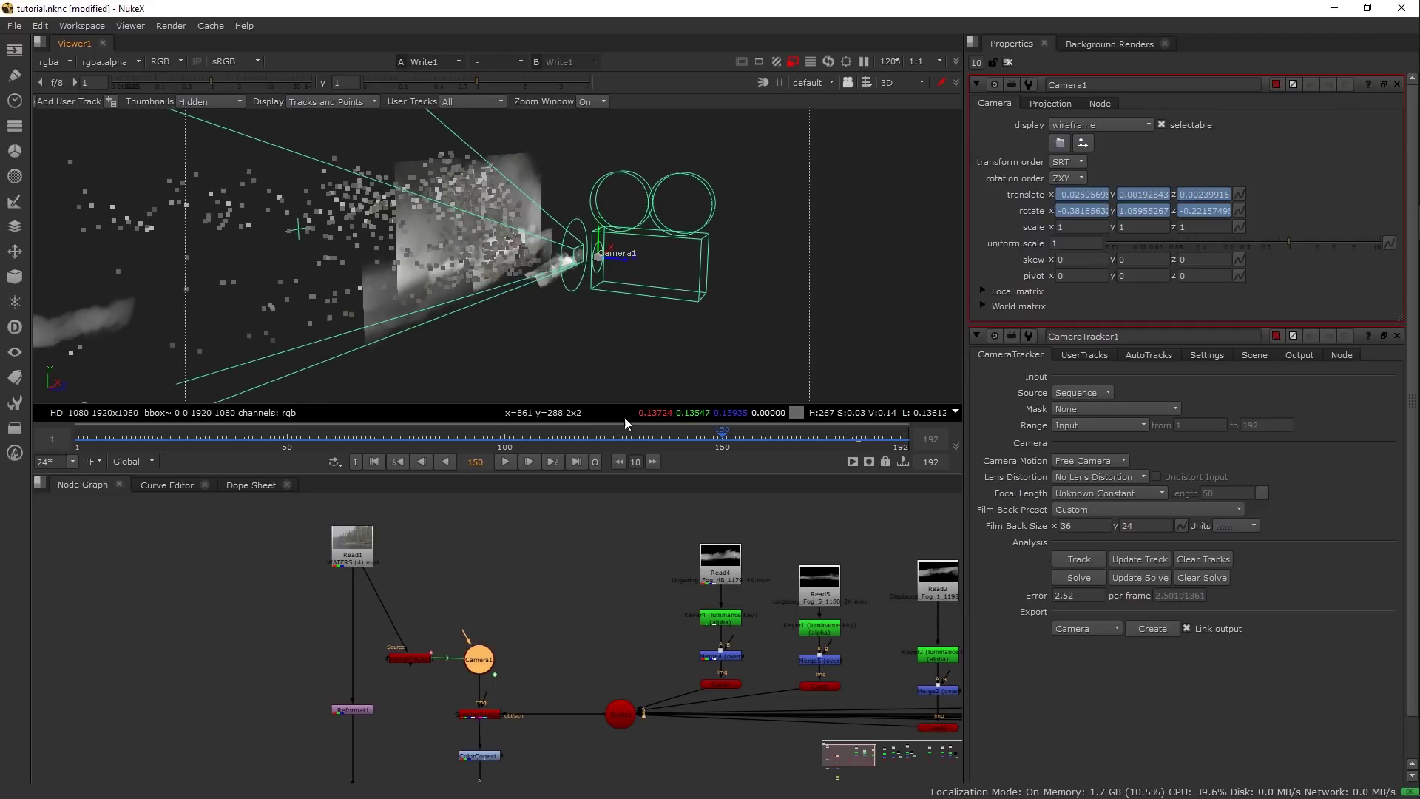
mouse_move(646, 295)
left_mouse_down()
mouse_move(570, 286)
mouse_move(641, 287)
left_mouse_up()
- Examine the node tree's fog branches from their Read nodes through the keyers and cards into the Scene node
left_click_drag(542, 636, 437, 577)
scroll(420, 579, "right", 5)
left_click(433, 544)
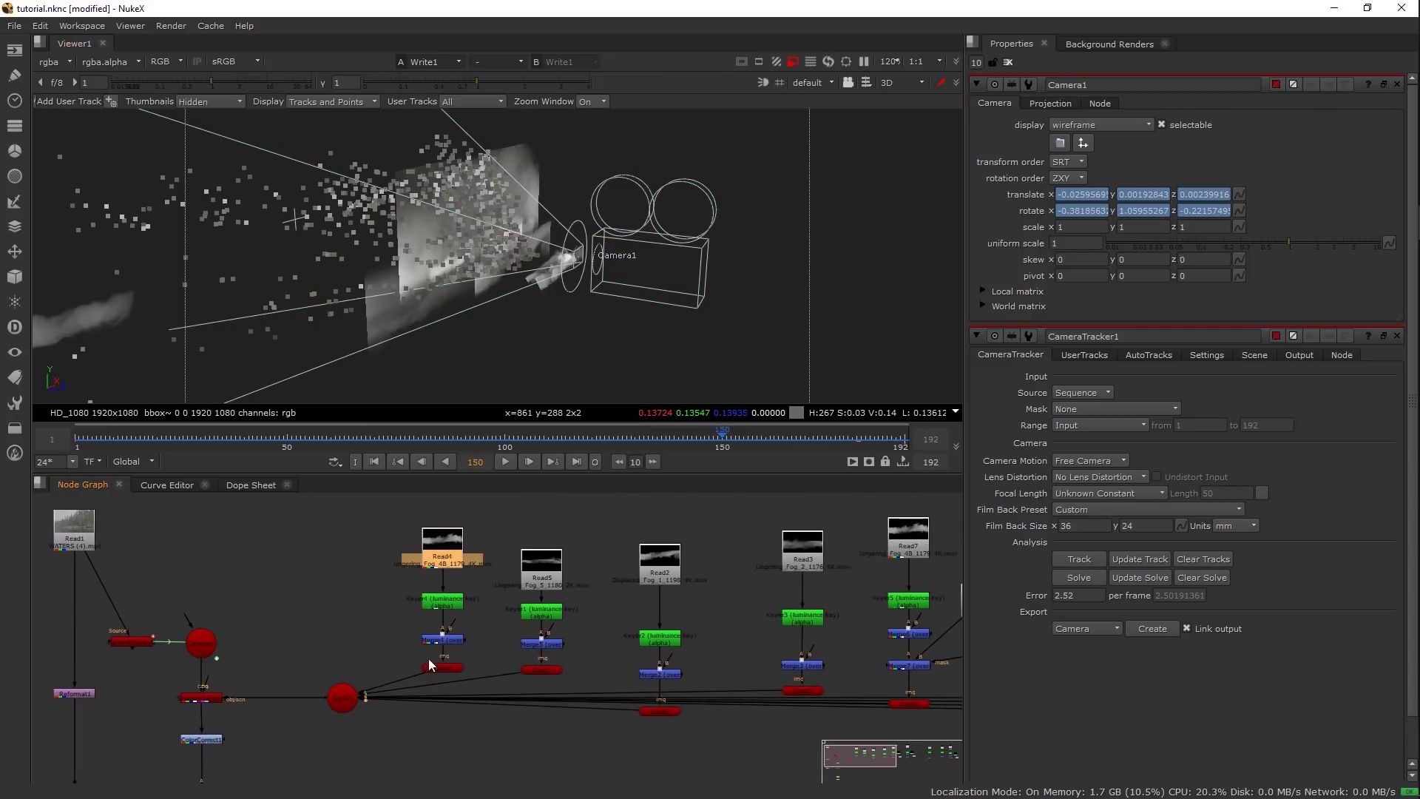
scroll(403, 620, "right", 5)
scroll(629, 546, "right", 8)
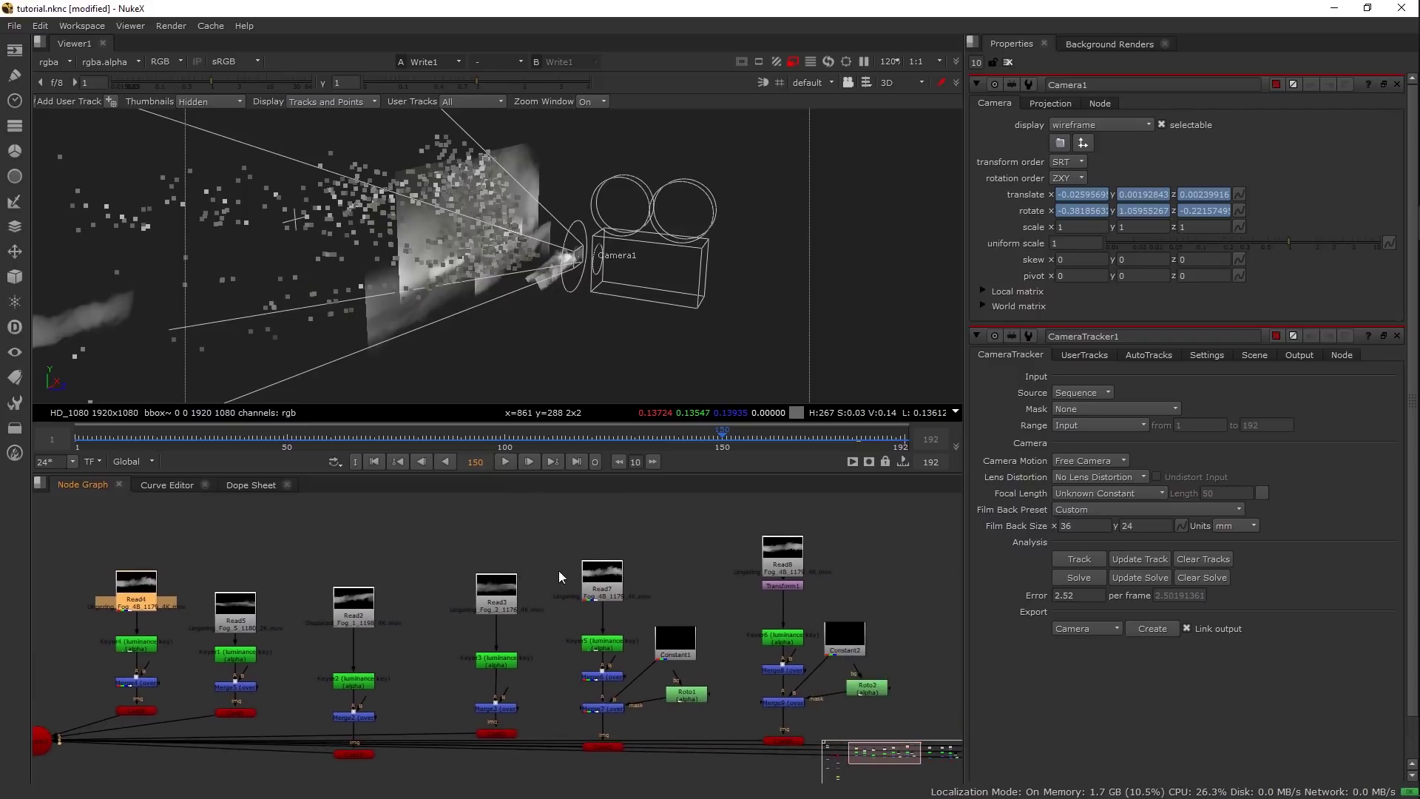
left_click_drag(126, 584, 125, 567)
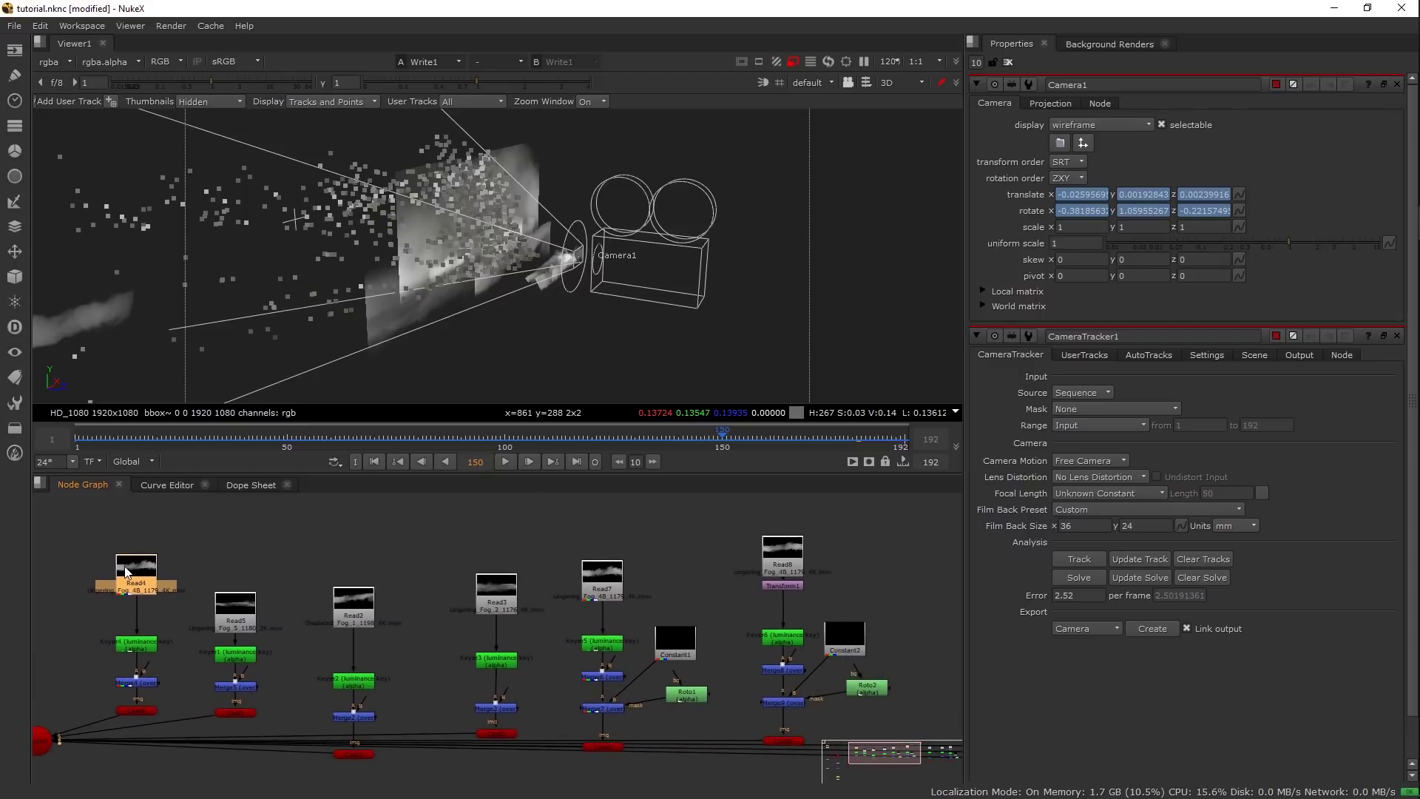
left_click_drag(162, 694, 228, 640)
left_click_drag(408, 668, 515, 633)
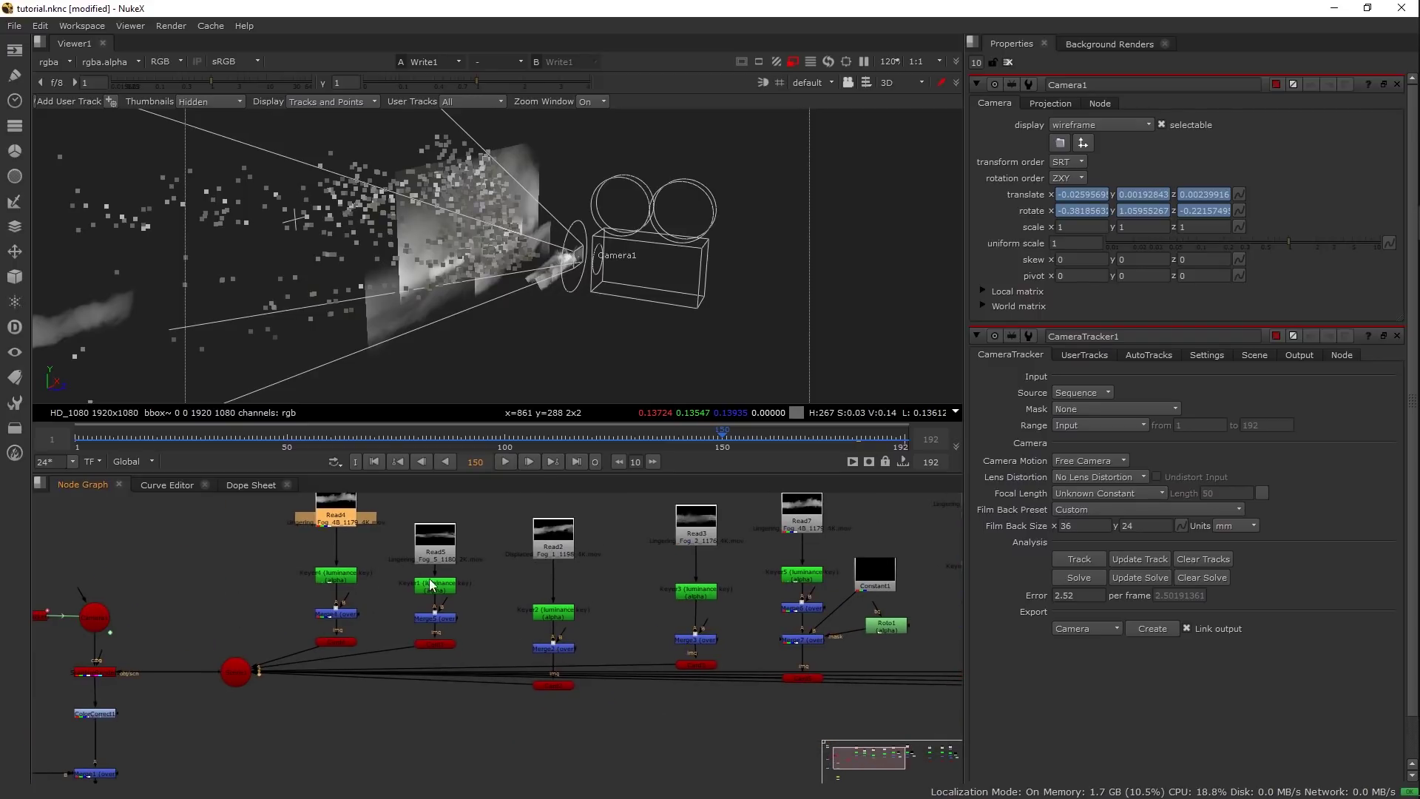
scroll(355, 581, "up", 3)
scroll(363, 588, "down", 3)
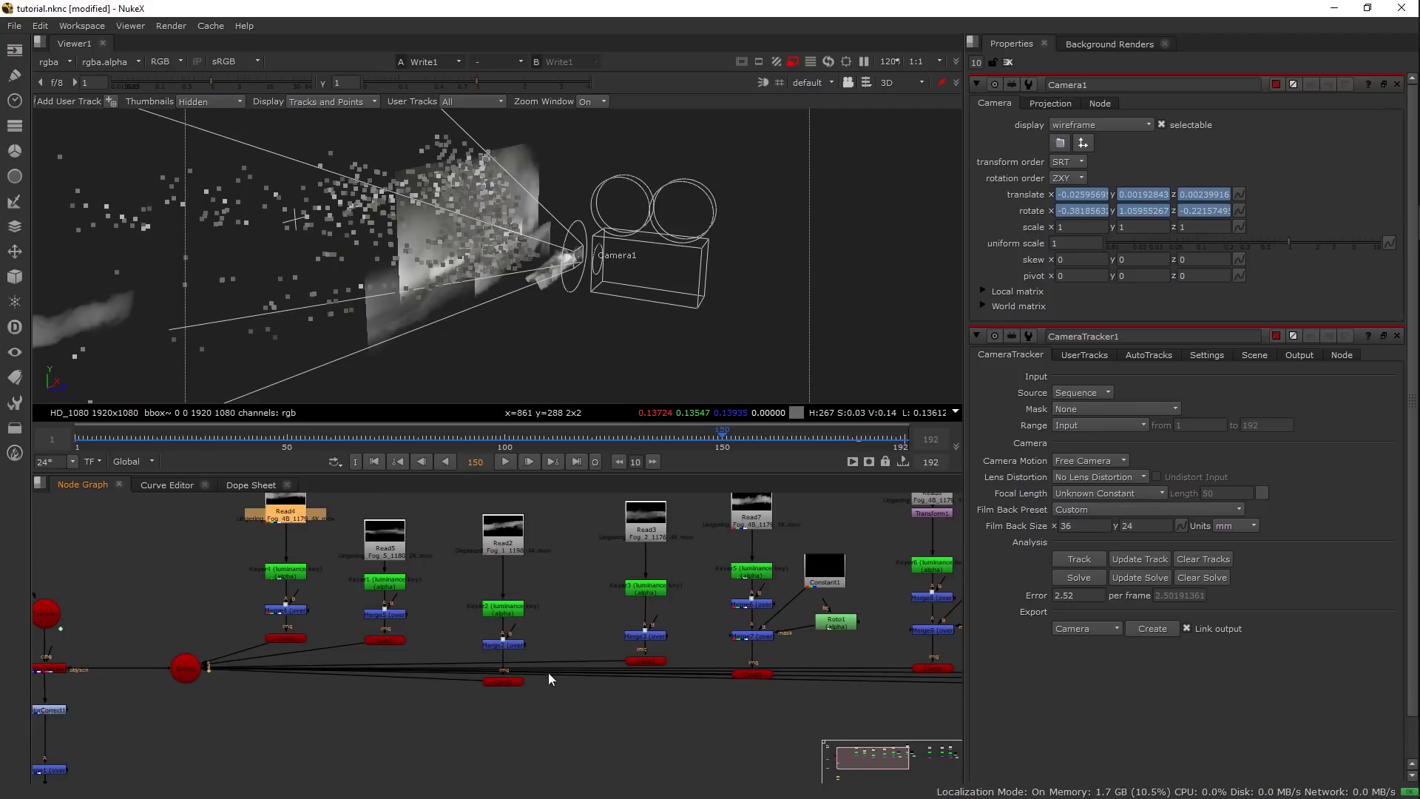
left_click_drag(513, 682, 644, 640)
scroll(645, 641, "down", 2)
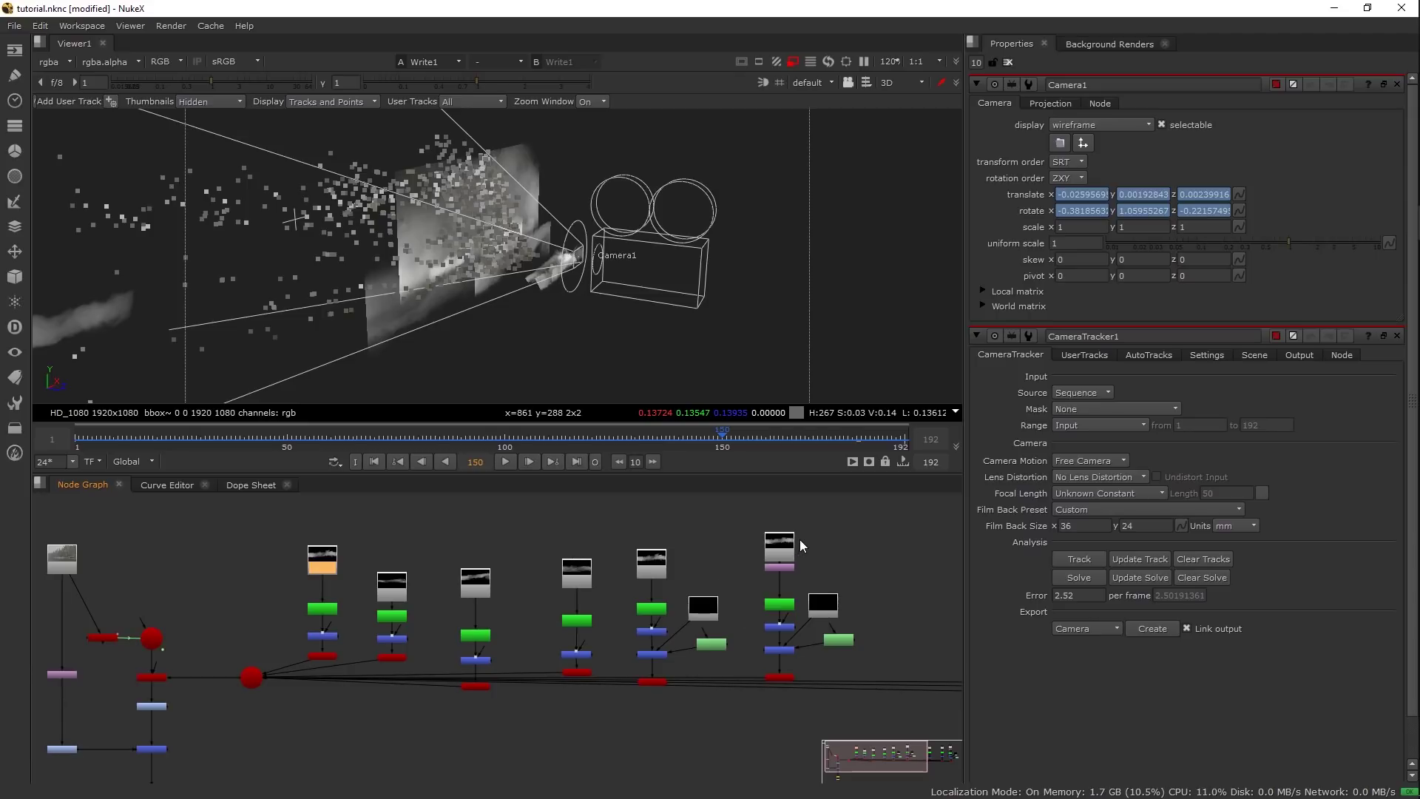
scroll(626, 641, "down", 1)
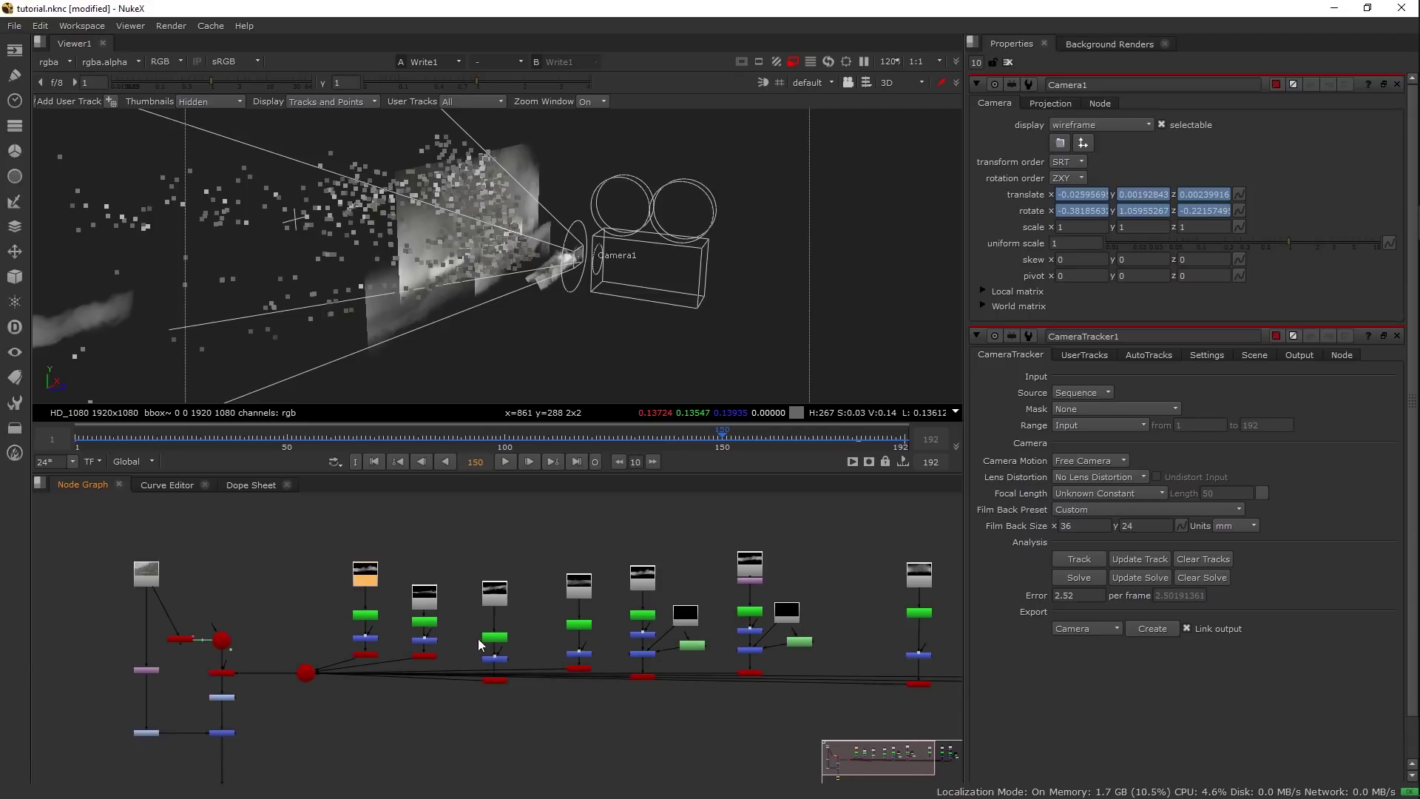
- View the ScanlineRender output in 2D, followed by the Merge1 composite with all node properties closed
scroll(473, 629, "up", 4)
left_click(444, 609)
key("1")
key("Tab")
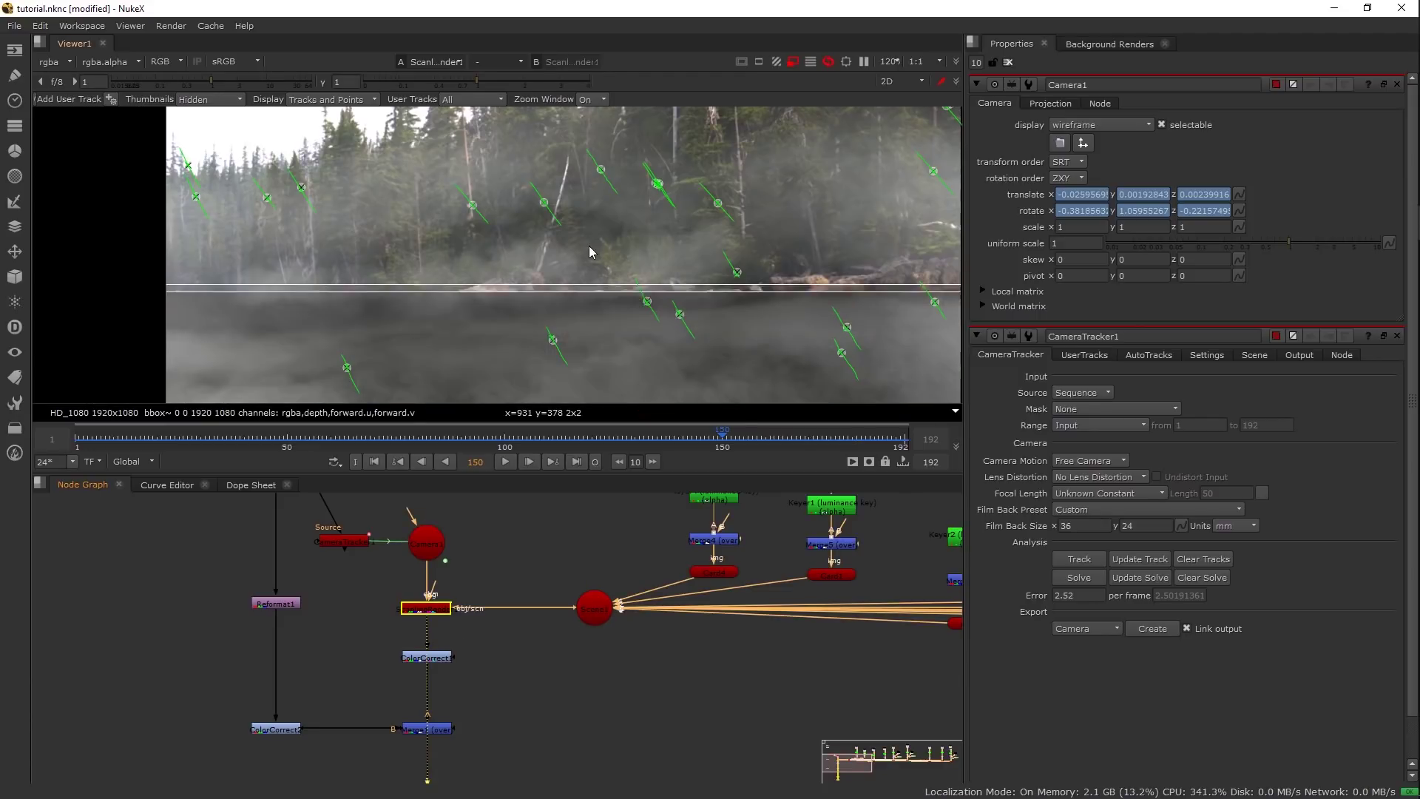
scroll(590, 251, "down", 2)
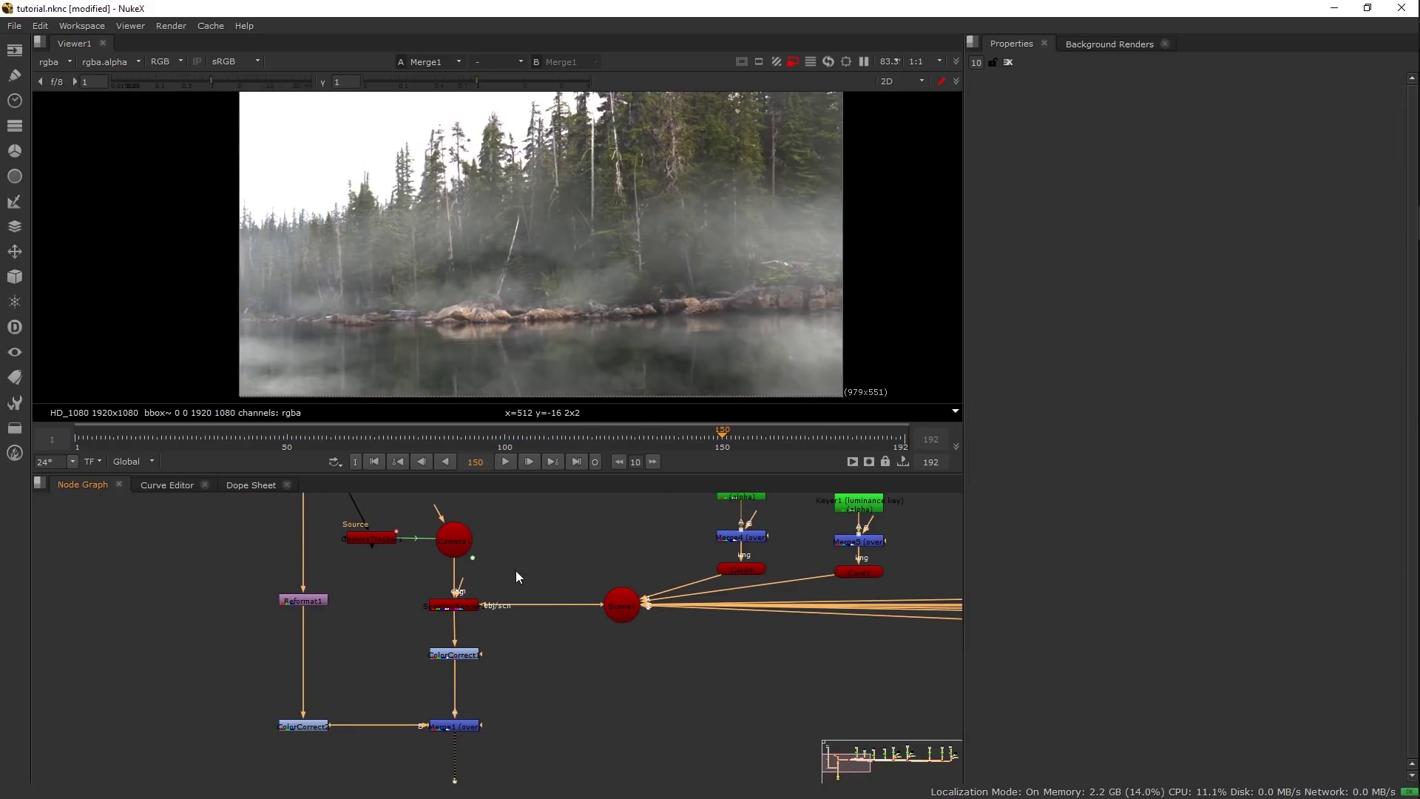
- Disable and re-enable ColorCorrect2 and the fog render's ColorCorrect node to compare their effect on the composite
left_click_drag(516, 570, 527, 636)
left_click_drag(398, 544, 456, 510)
left_click_drag(443, 684, 435, 678)
left_click(331, 705)
key("d")
key("d")
key("d")
key("d")
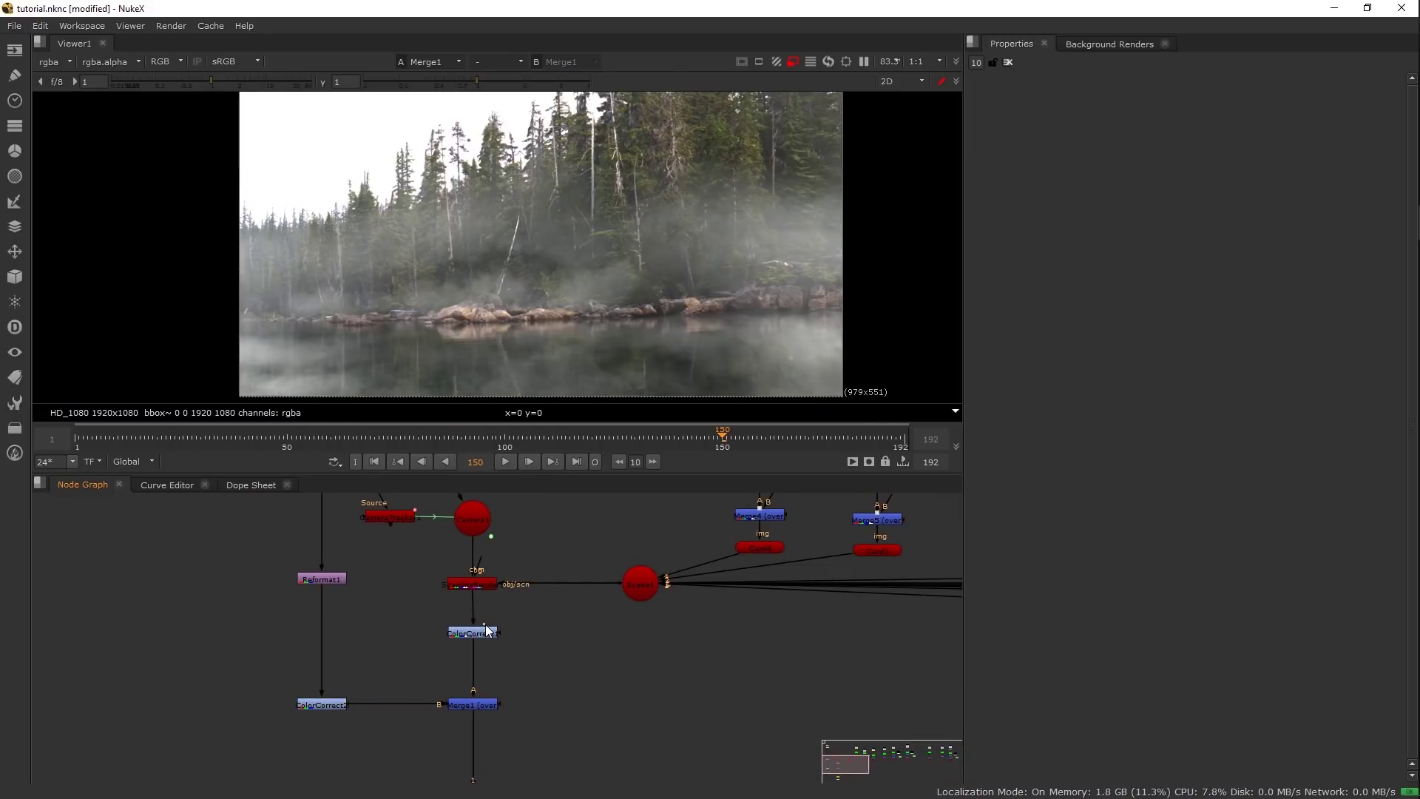
left_click(480, 633)
key("d")
key("d")
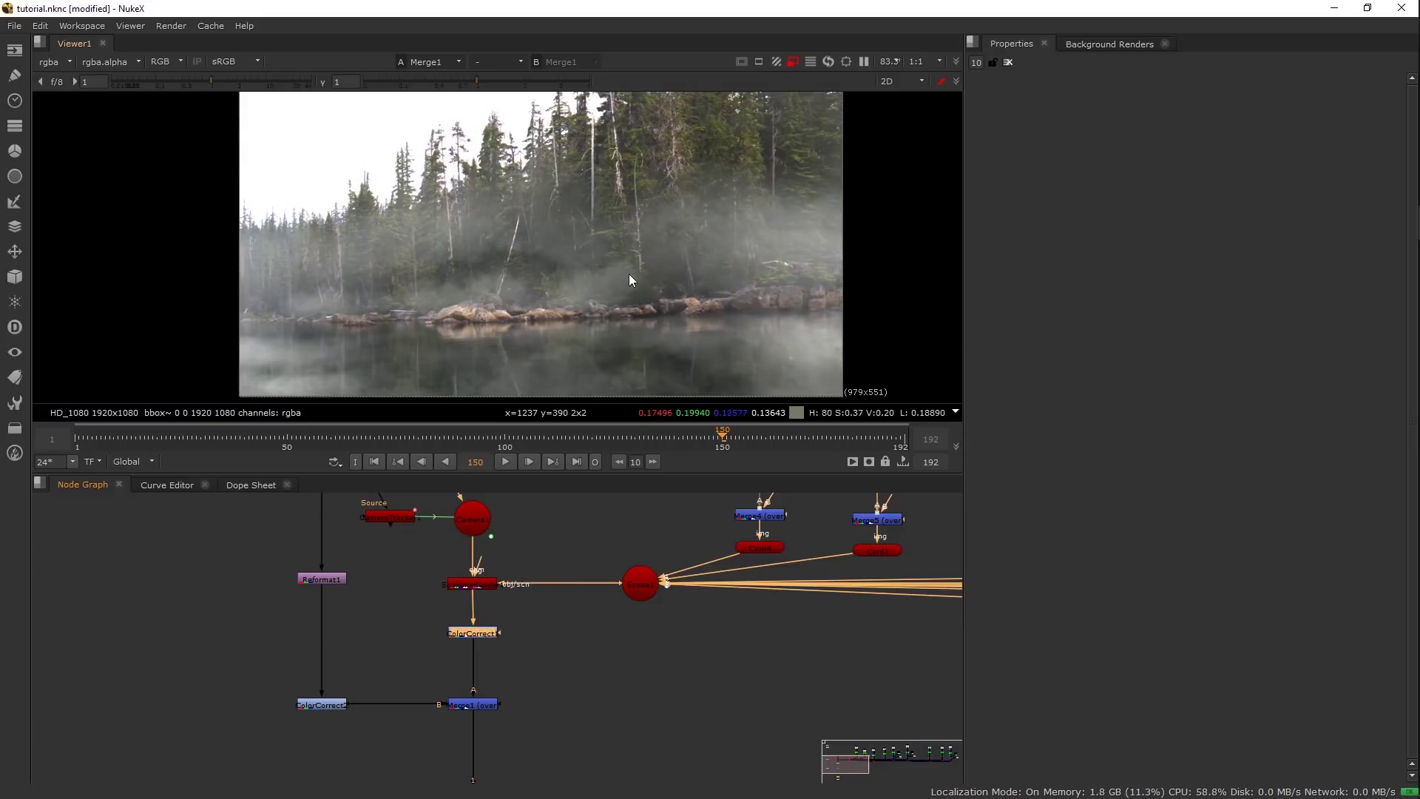
- Add a Grain node directly below Merge1 and inspect its output up close on the foggy trees
mouse_move(600, 631)
left_mouse_down()
mouse_move(626, 650)
mouse_move(603, 636)
left_mouse_up()
left_click(559, 686)
key("Tab")
type("grain")
key("Down")
key("Return")
mouse_move(560, 693)
left_mouse_down()
mouse_move(571, 763)
mouse_move(492, 748)
left_mouse_up()
scroll(781, 230, "up", 6)
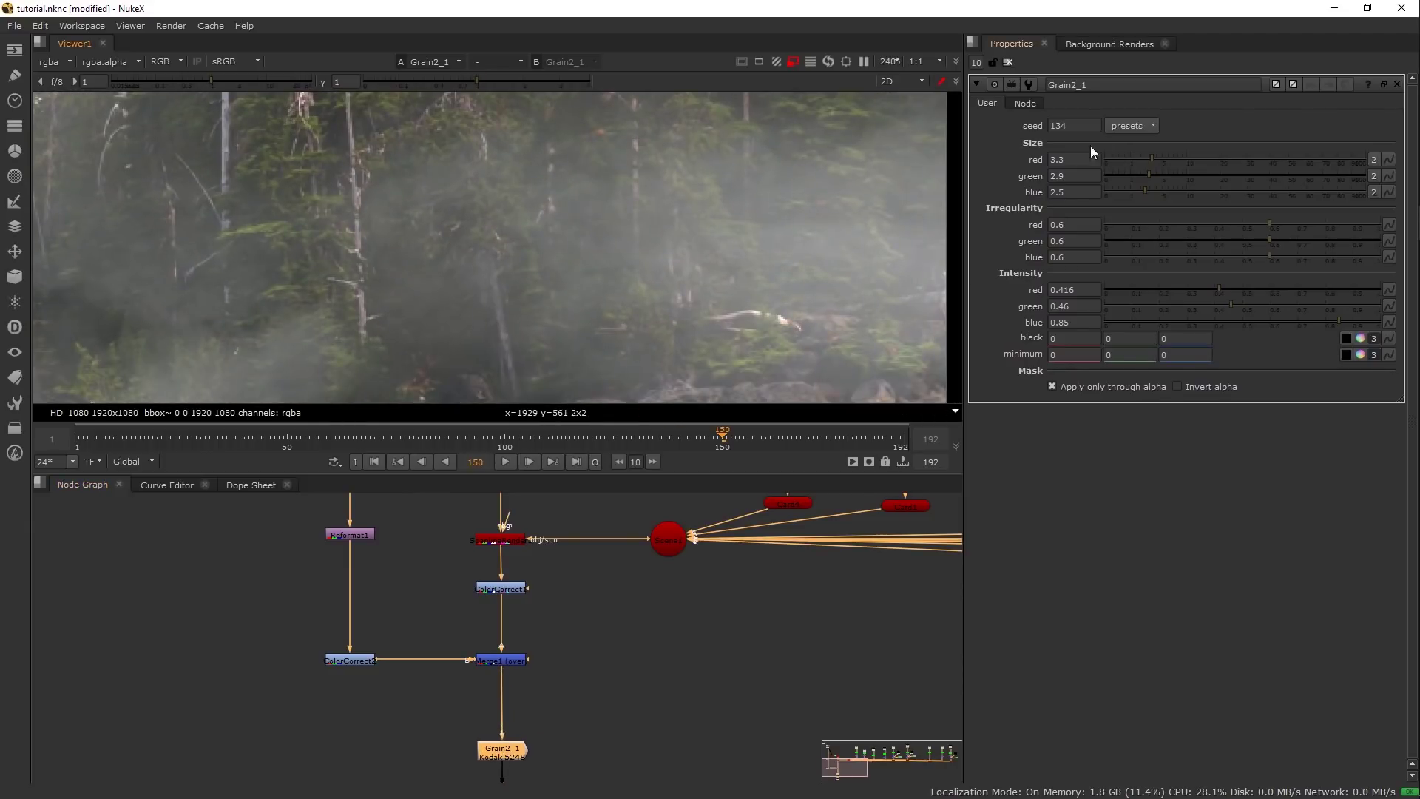
- Apply the Kodak 5217 preset to the Grain node and turn off applying grain only through alpha
left_click(1131, 125)
left_click(1141, 201)
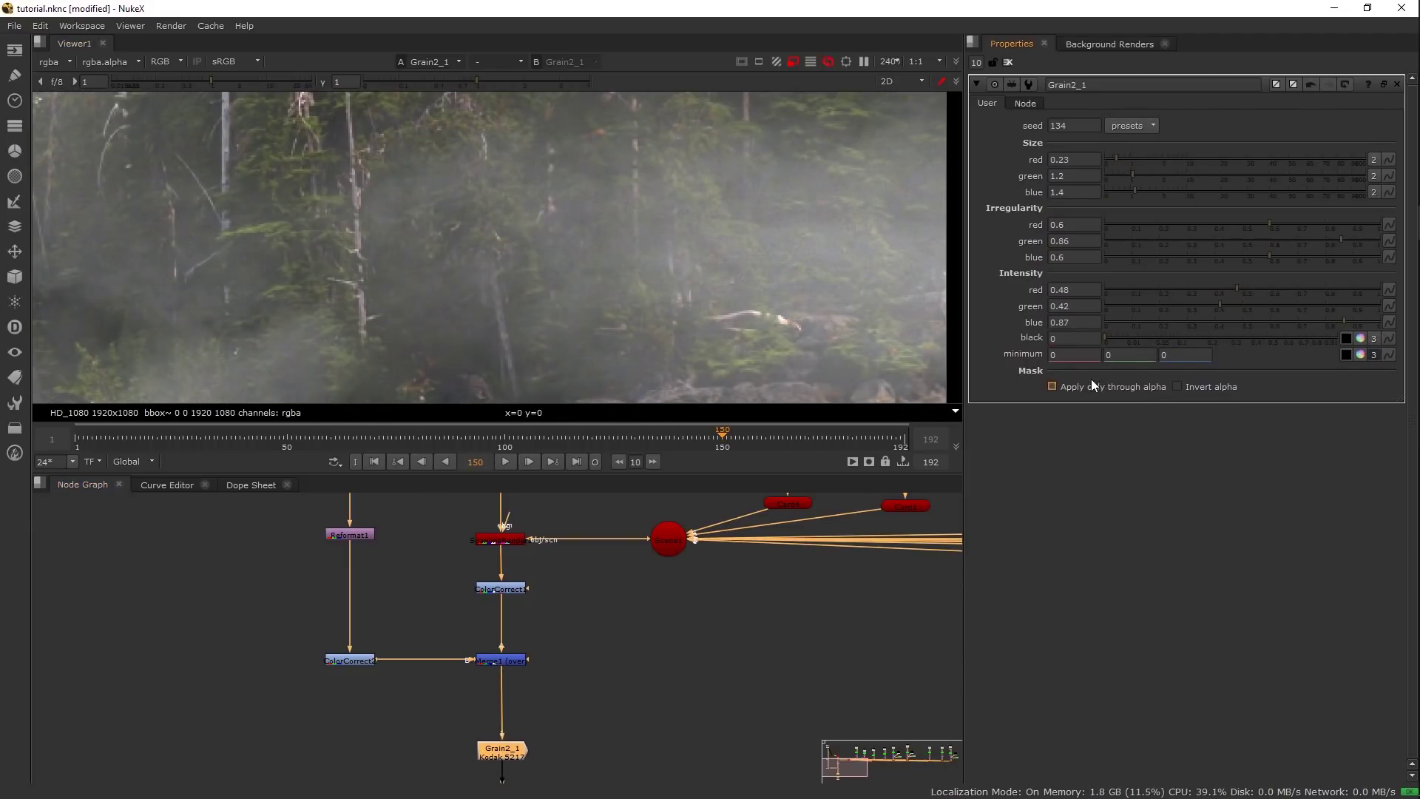
scroll(605, 207, "up", 3)
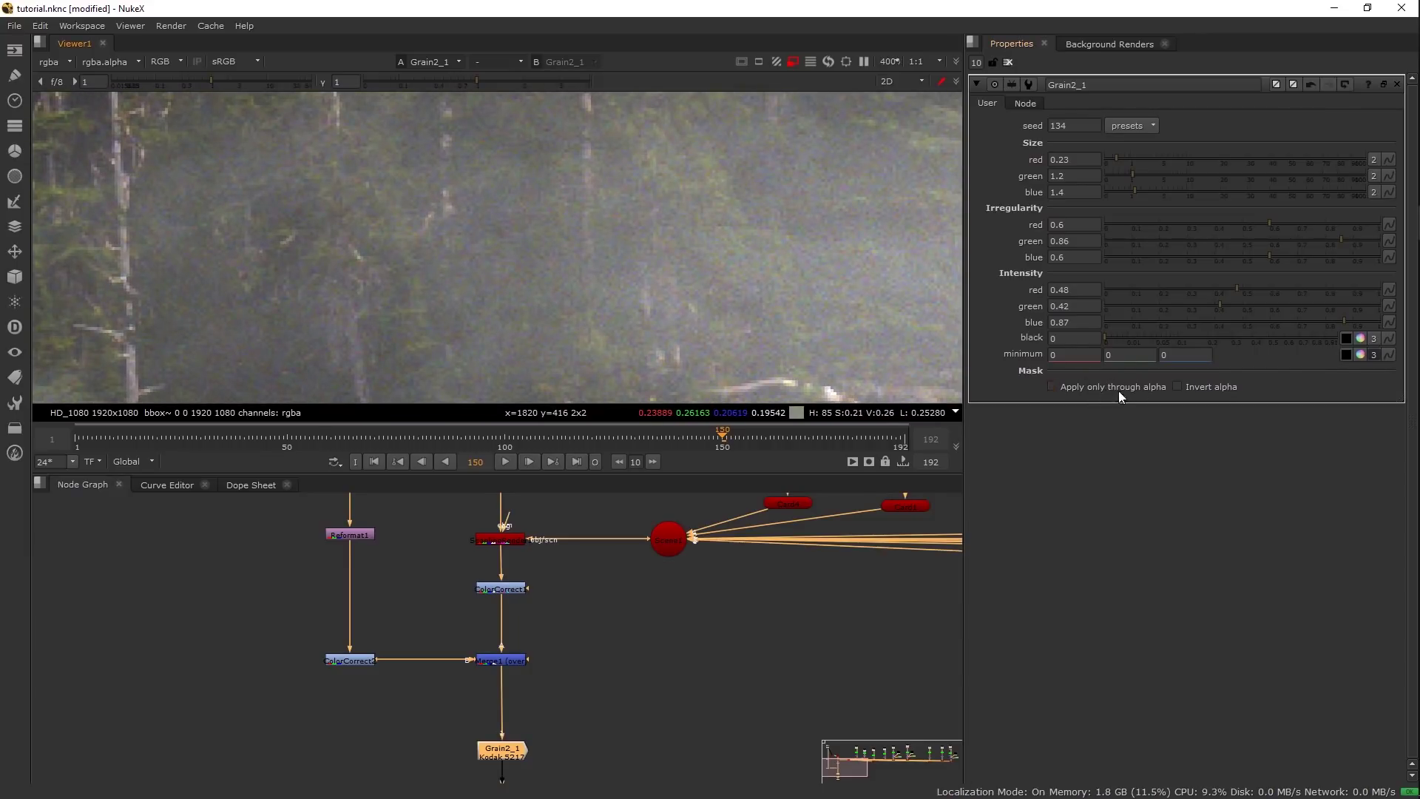
scroll(583, 253, "down", 3)
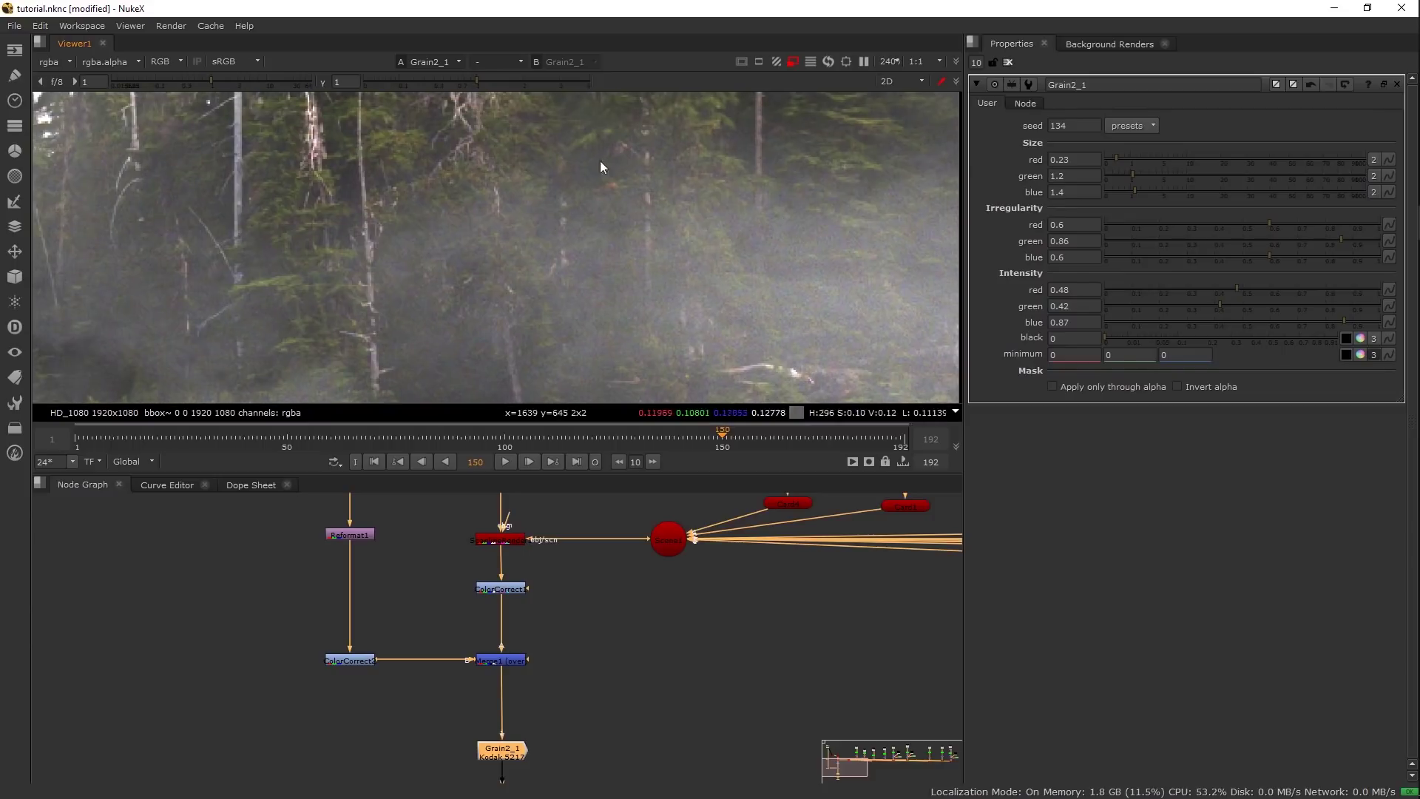
scroll(651, 238, "up", 5)
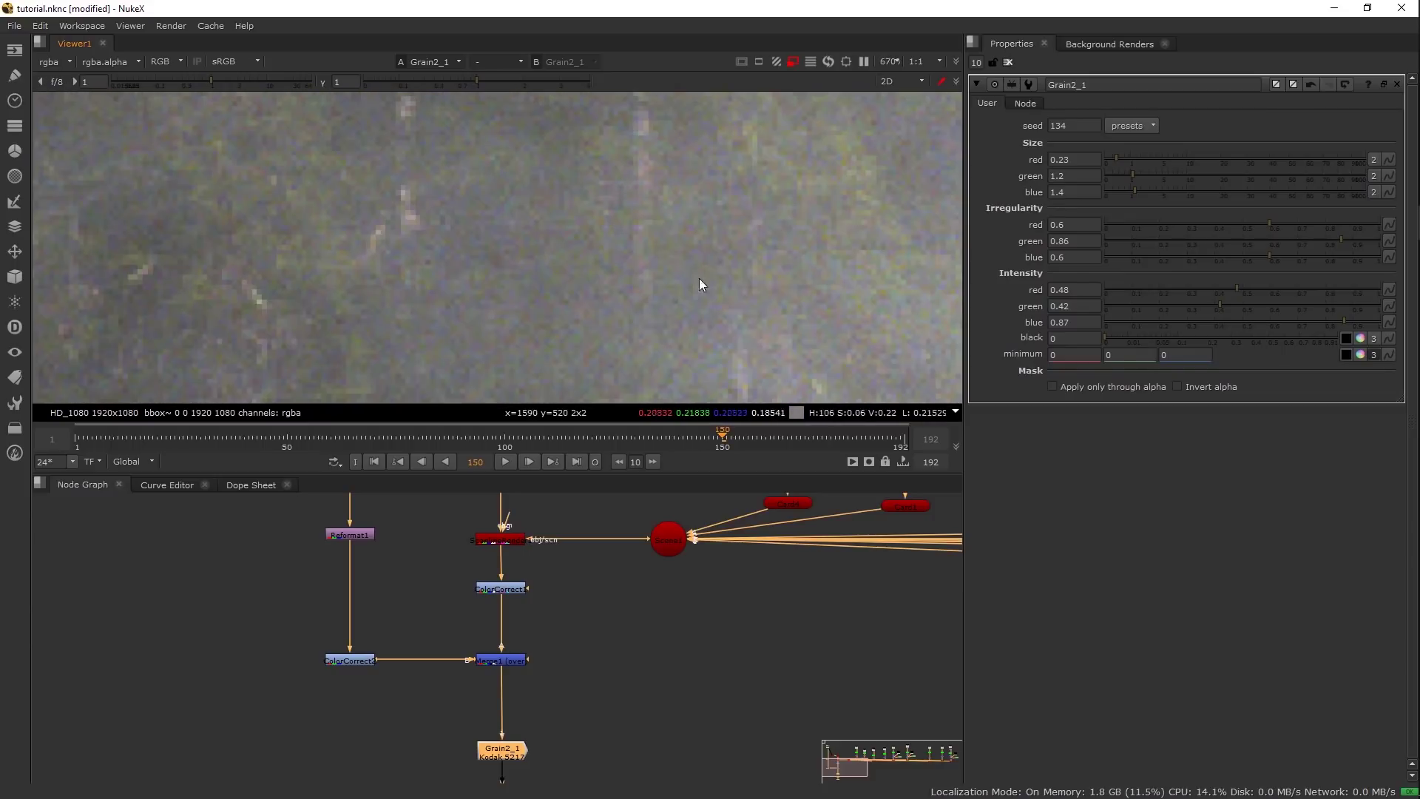
- Try other film-stock grain presets such as Kodak 5218, return to Kodak 5217 and check the grain on the image
left_click(1142, 120)
left_click(1156, 205)
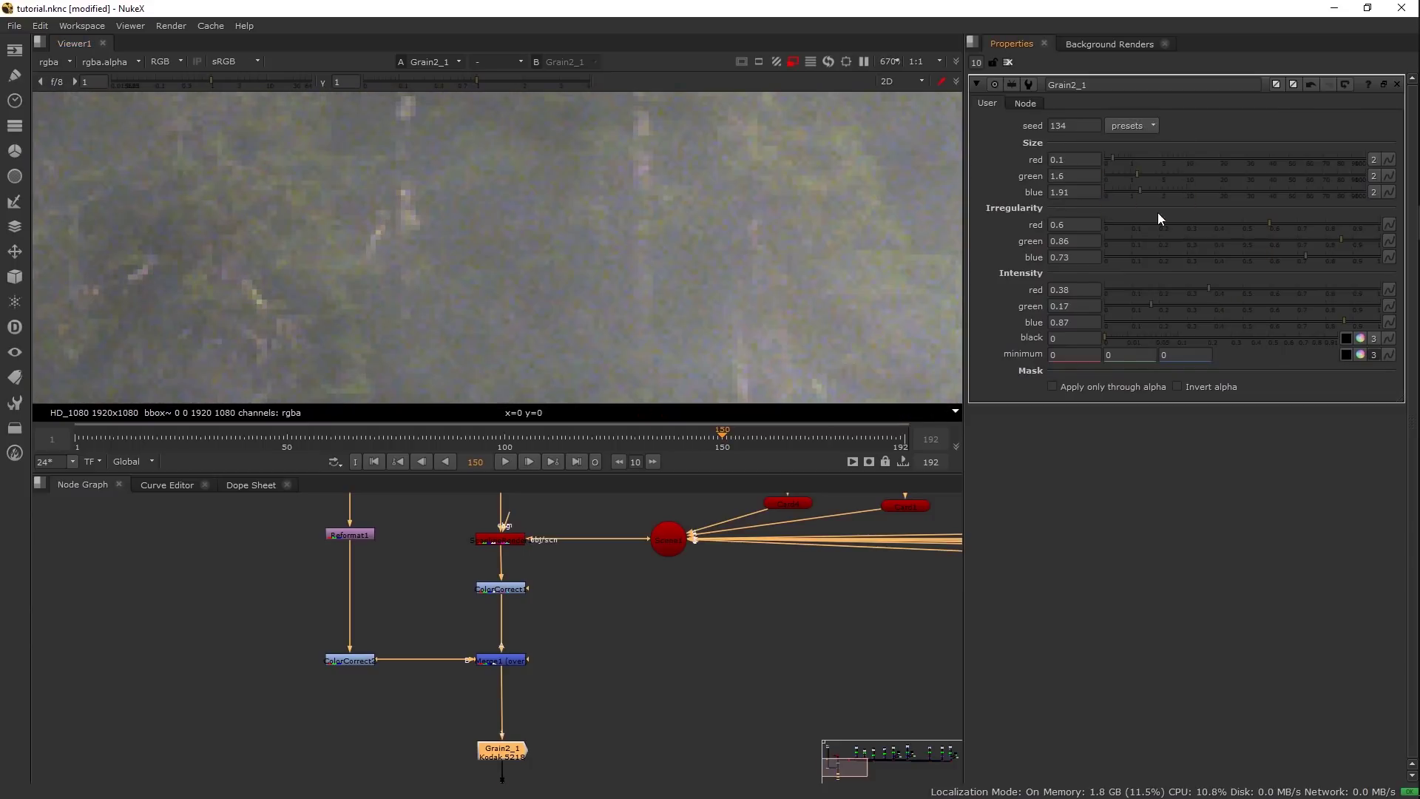
left_click(1138, 128)
left_click(1154, 183)
left_click(1136, 126)
left_click(1161, 197)
scroll(600, 266, "down", 6)
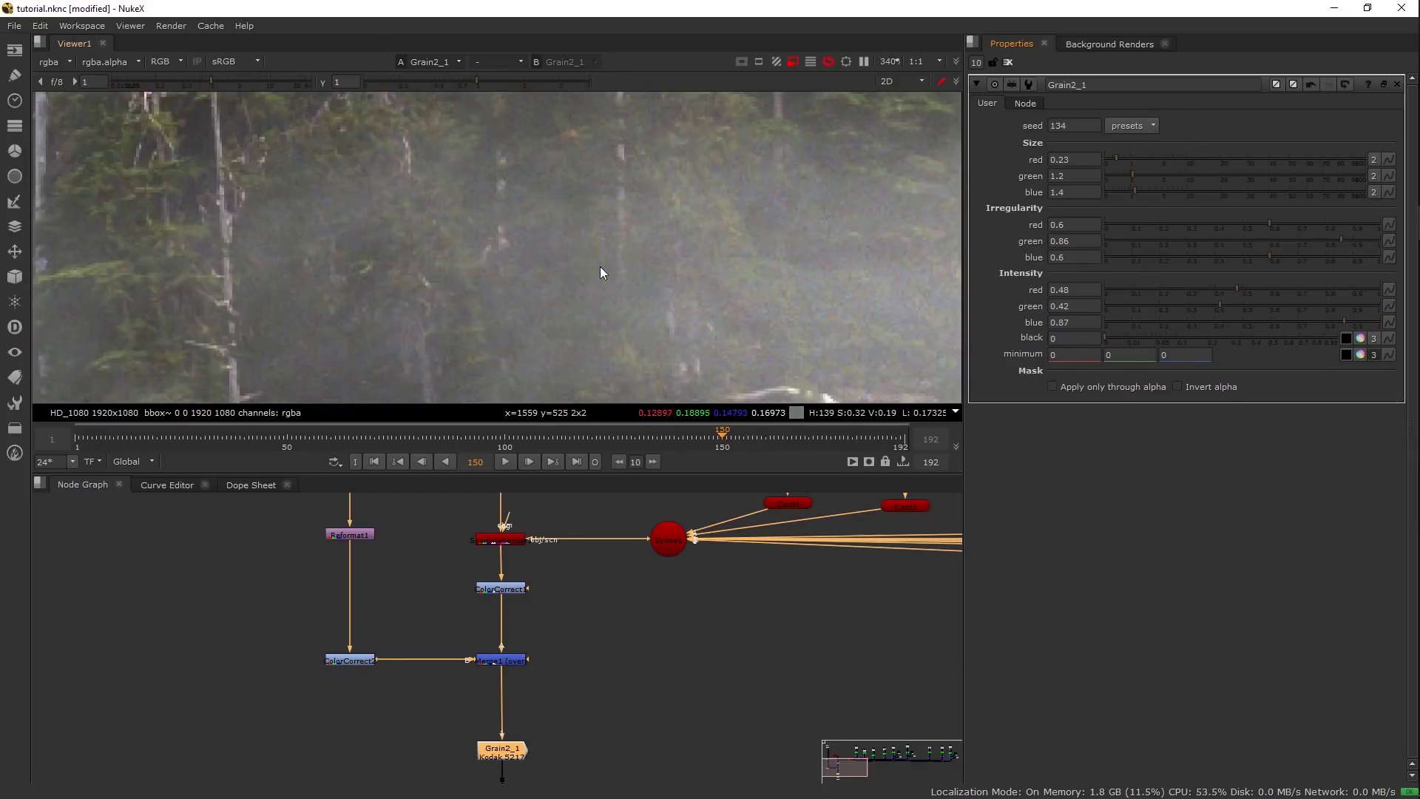
scroll(604, 279, "up", 2)
left_click_drag(355, 326, 455, 256)
mouse_move(311, 218)
left_mouse_down()
mouse_move(450, 226)
mouse_move(587, 290)
left_mouse_up()
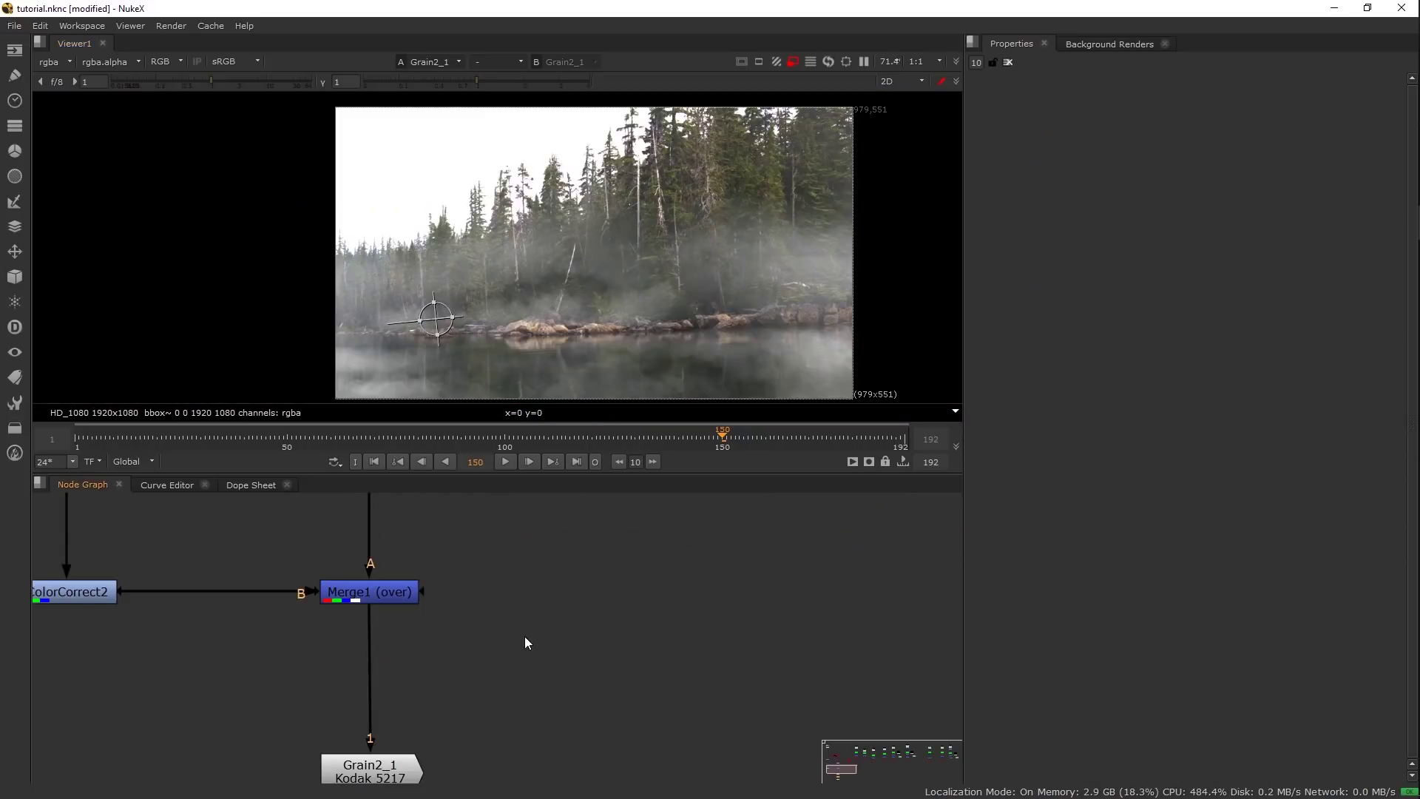
- Create a CameraShake node beside the Merge1 and Grain branch
key("Tab")
type("CameraShake")
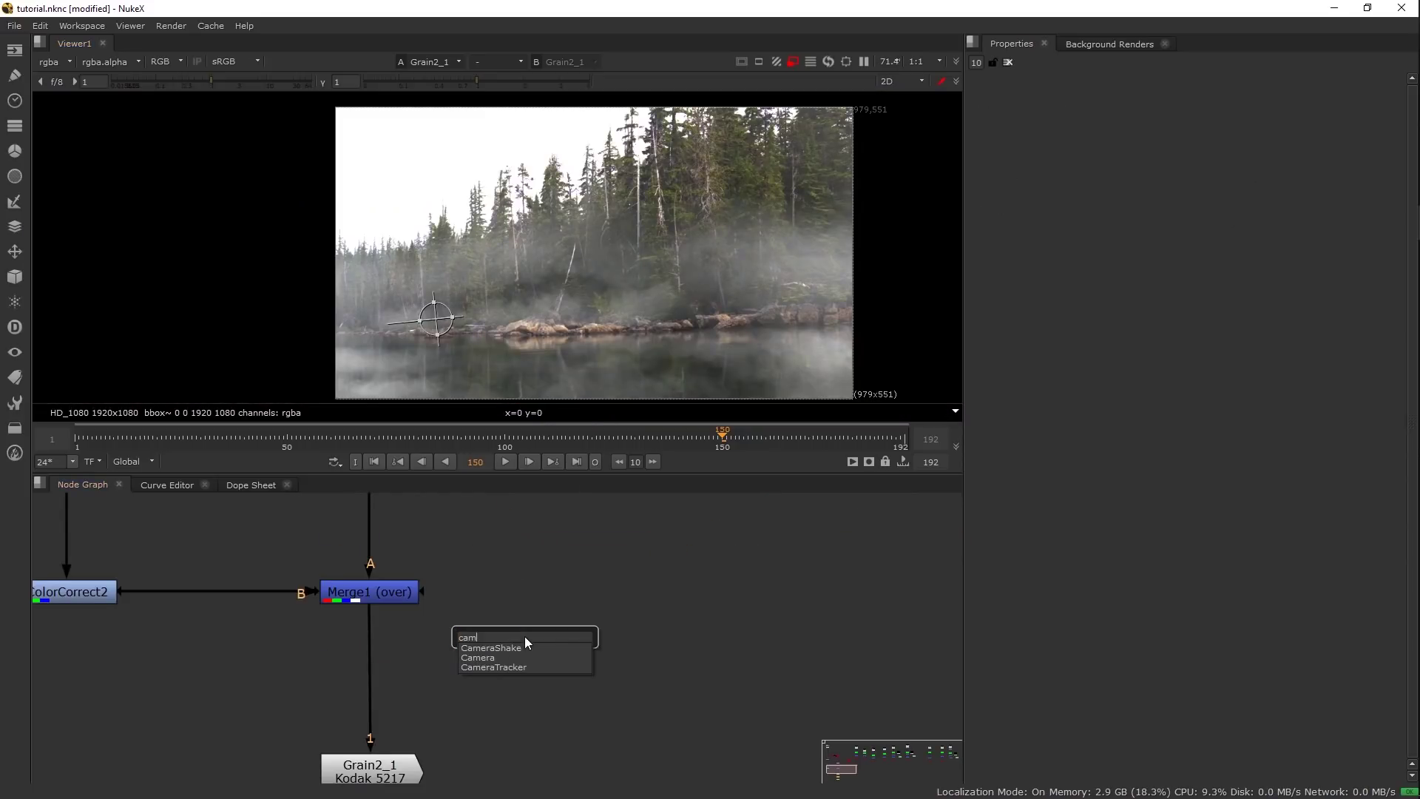
key("Return")
left_click_drag(531, 634, 517, 702)
- Create a CheckerBoard, connect it to the CameraShake node's input and view the shaken test pattern
left_click(528, 596)
key("Tab")
type("checker")
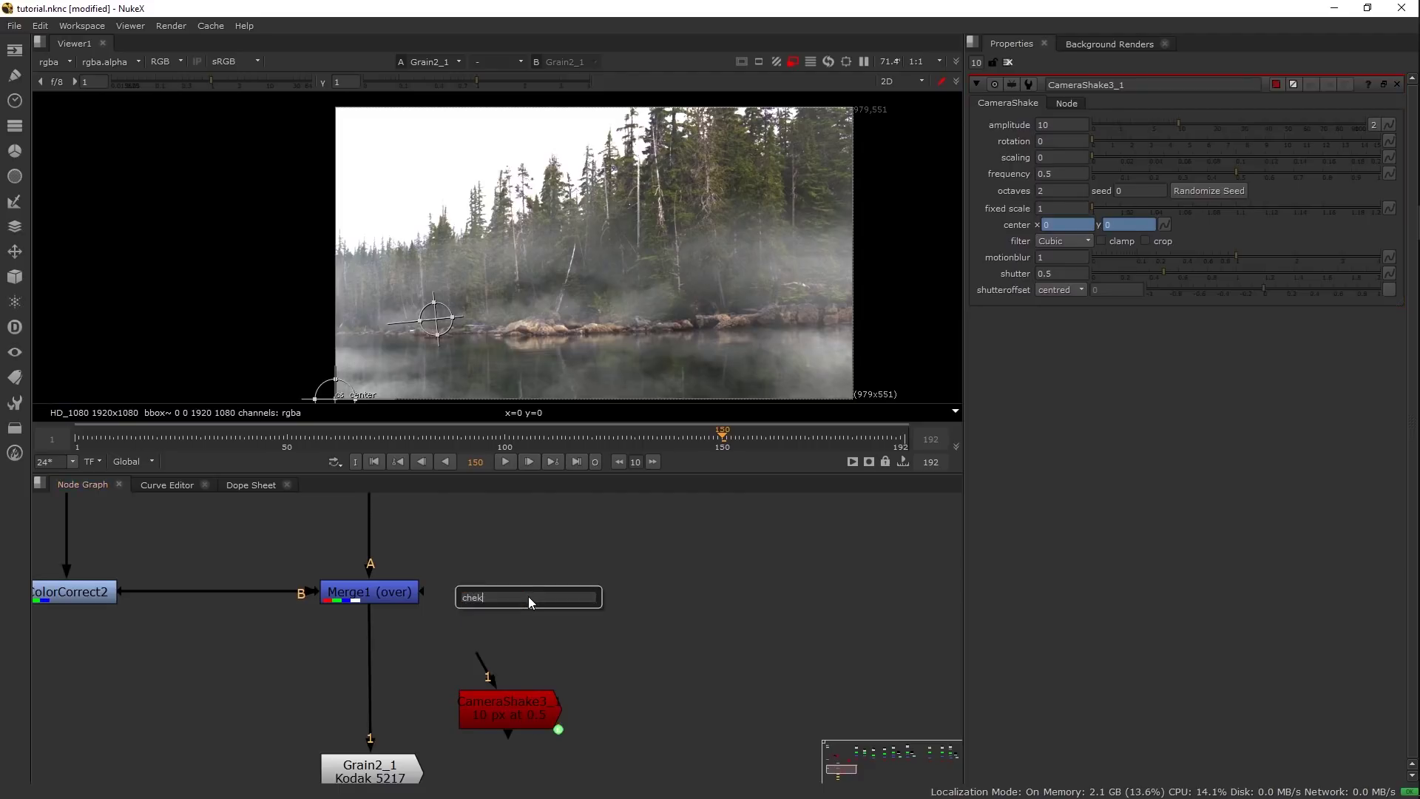
key("Return")
left_click_drag(482, 661, 522, 602)
left_click(522, 694)
key("1")
left_click(612, 621)
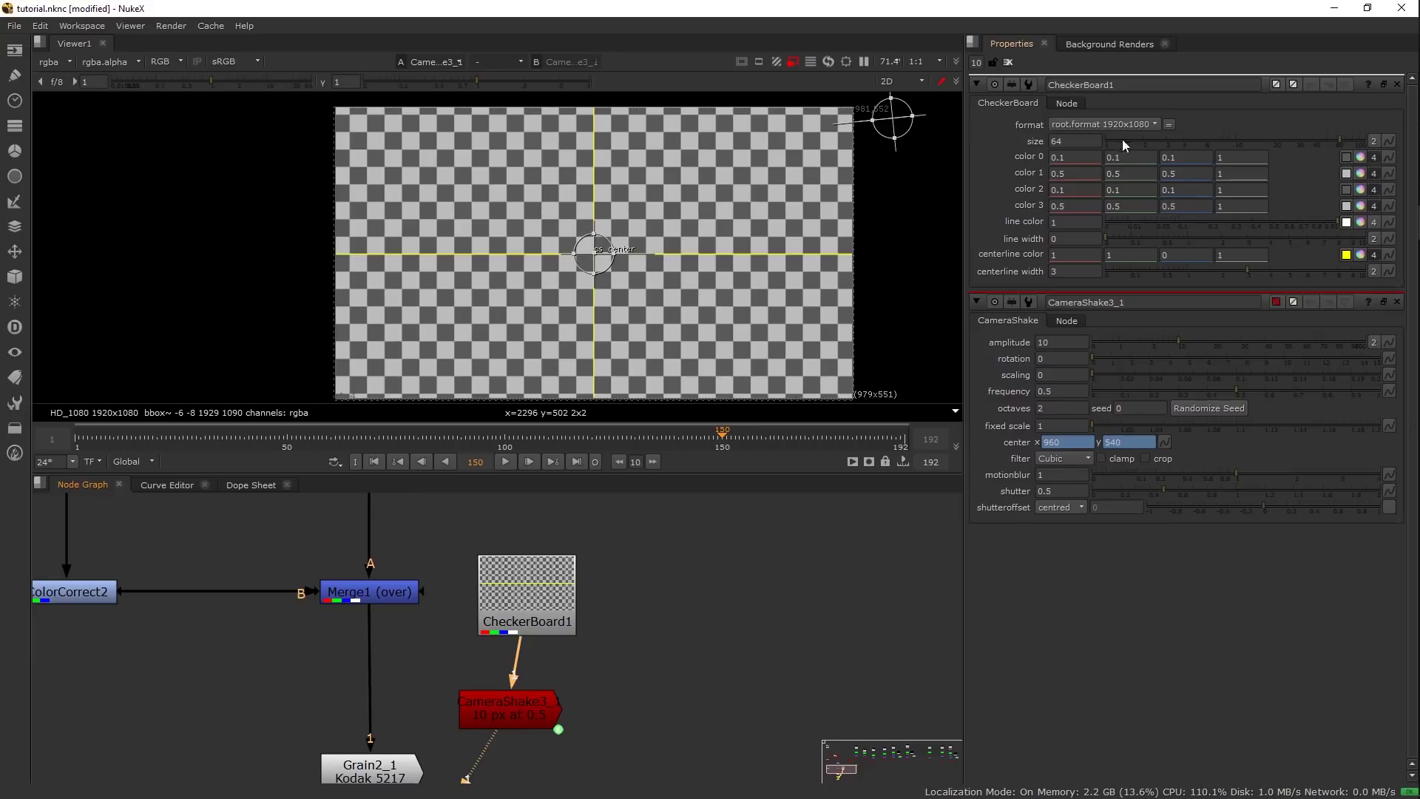
- Play back the shake test and set the CameraShake's motion blur to 0 and frequency to 0.05
double_click(513, 702)
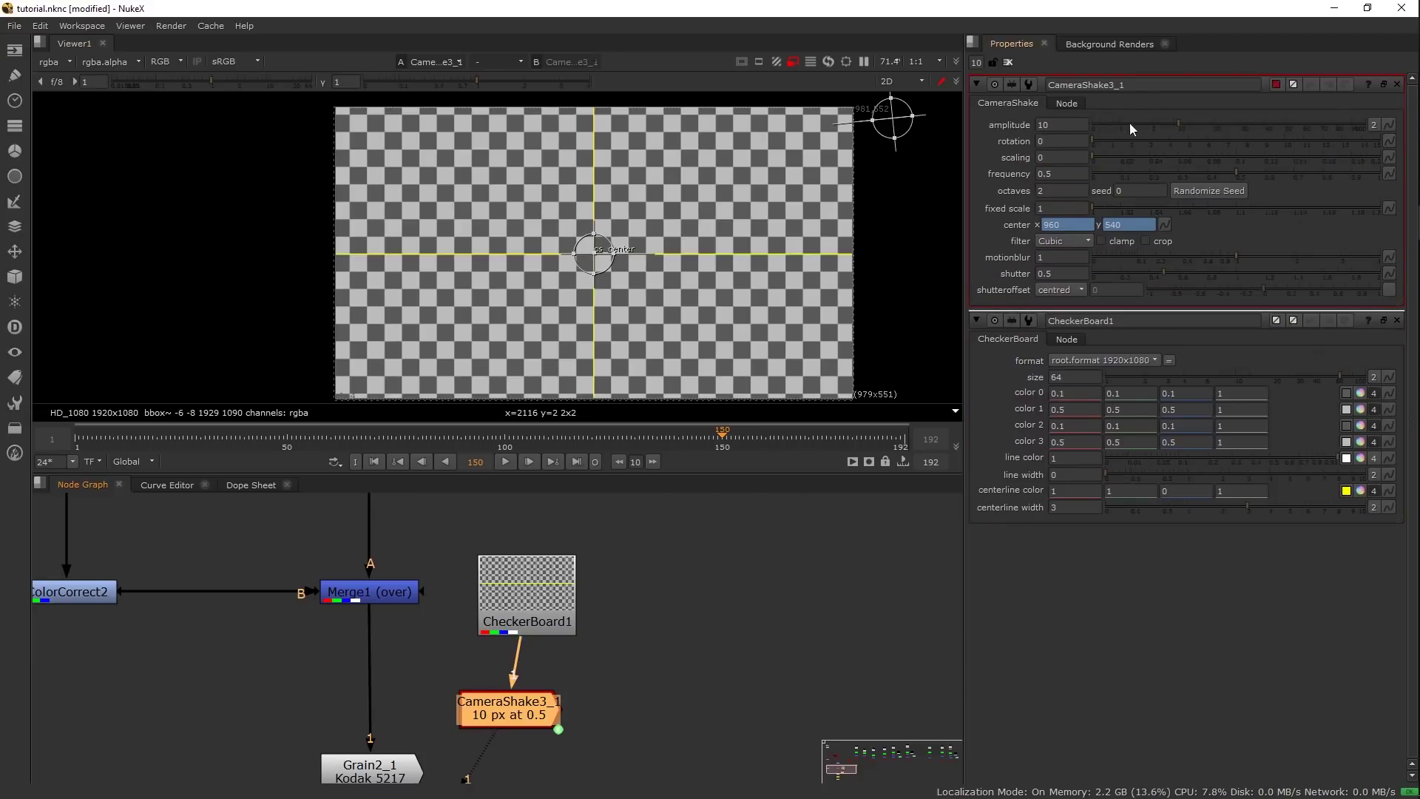
left_click(506, 461)
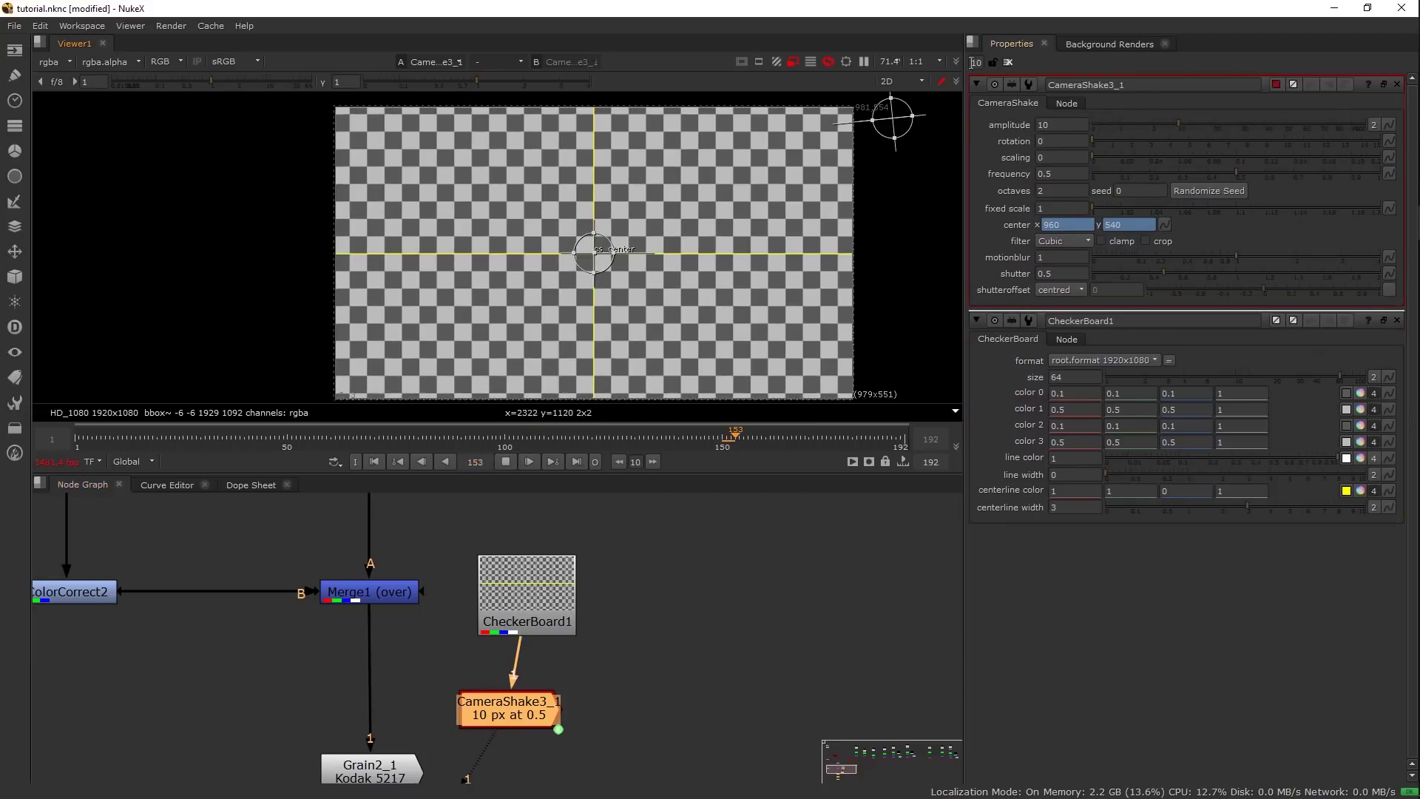
left_click(1093, 256)
double_click(1062, 173)
type(".05")
key("Return")
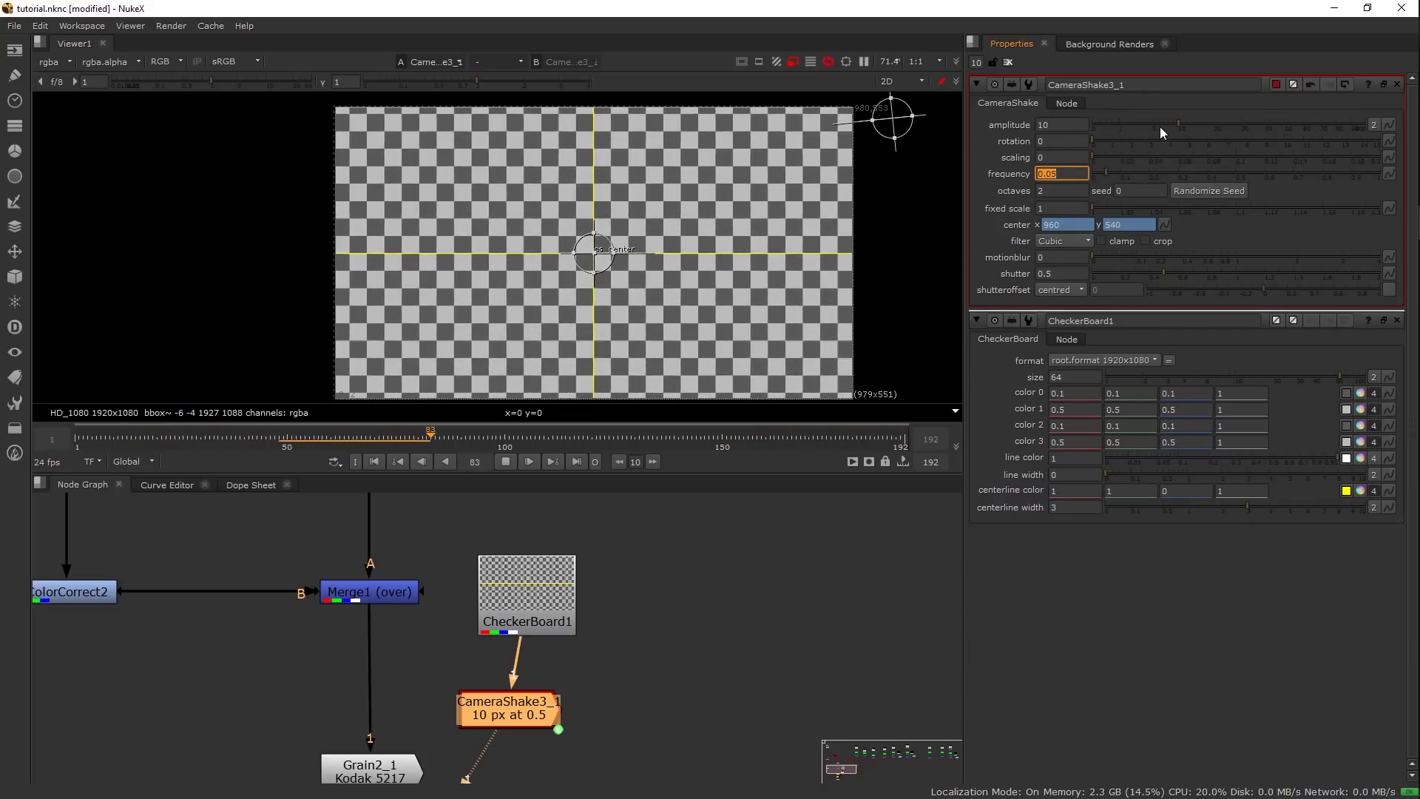
- Set the CameraShake's rotation to 0.85, frequency to 0.02 and amplitude to 14.5
left_click_drag(1109, 141, 1109, 141)
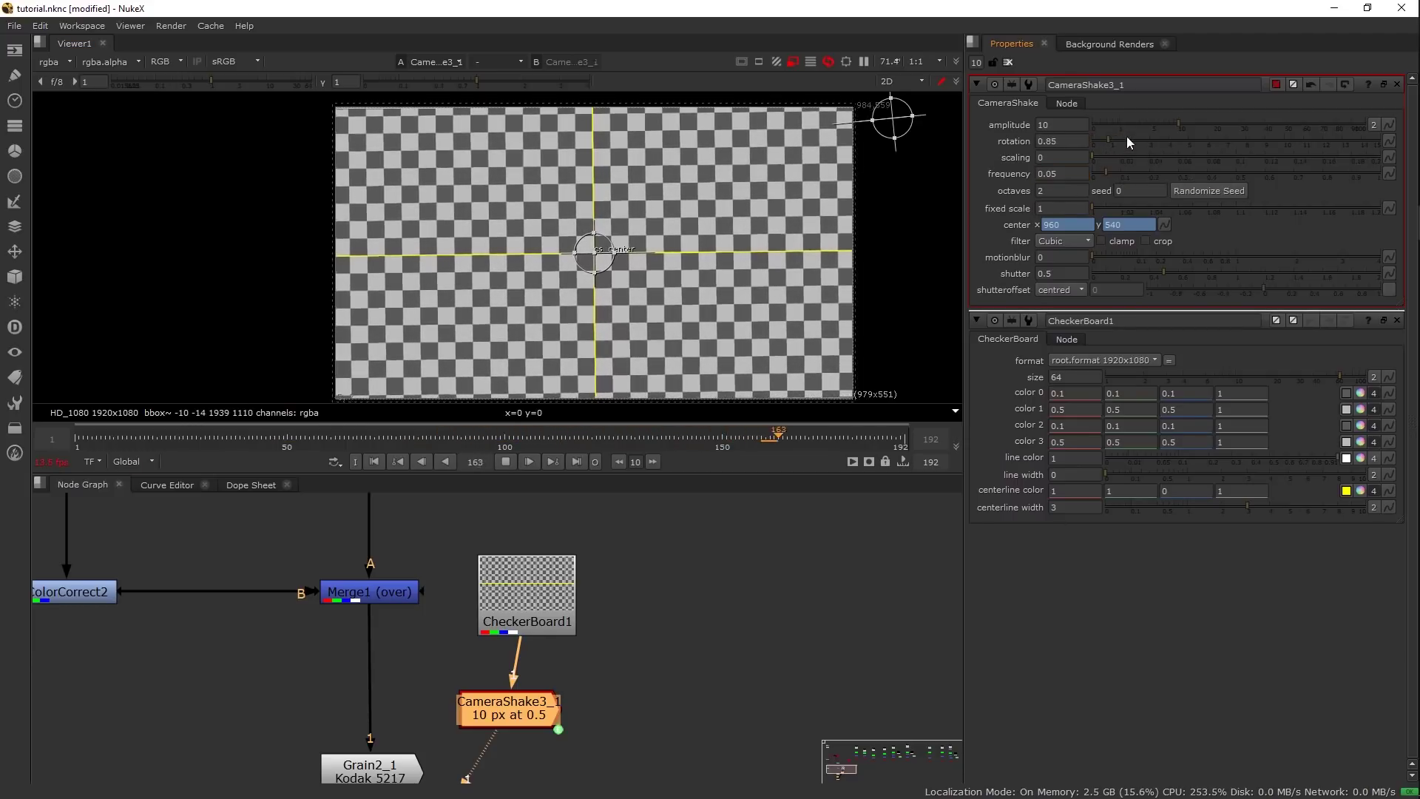
double_click(1074, 173)
type("0.02")
key("Return")
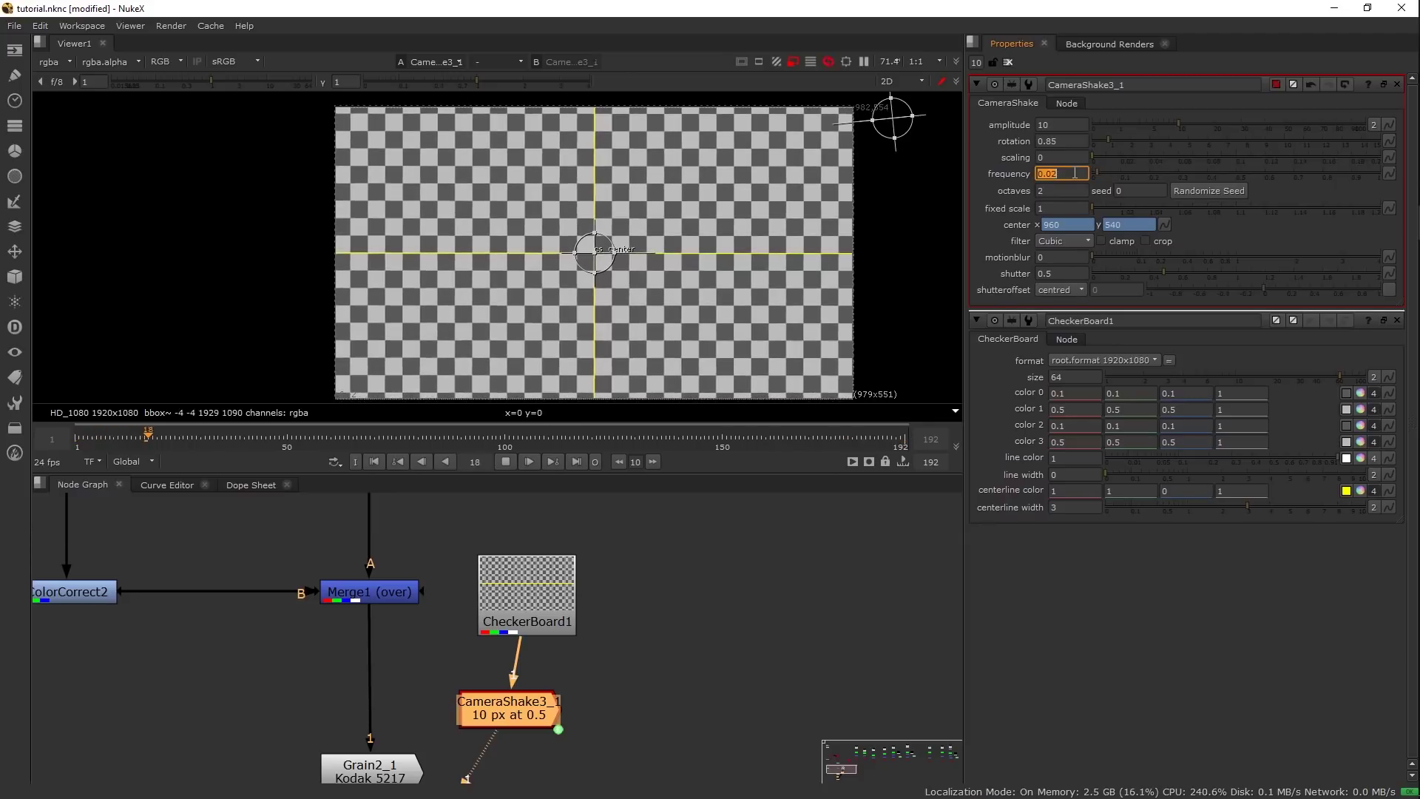
left_click(1196, 123)
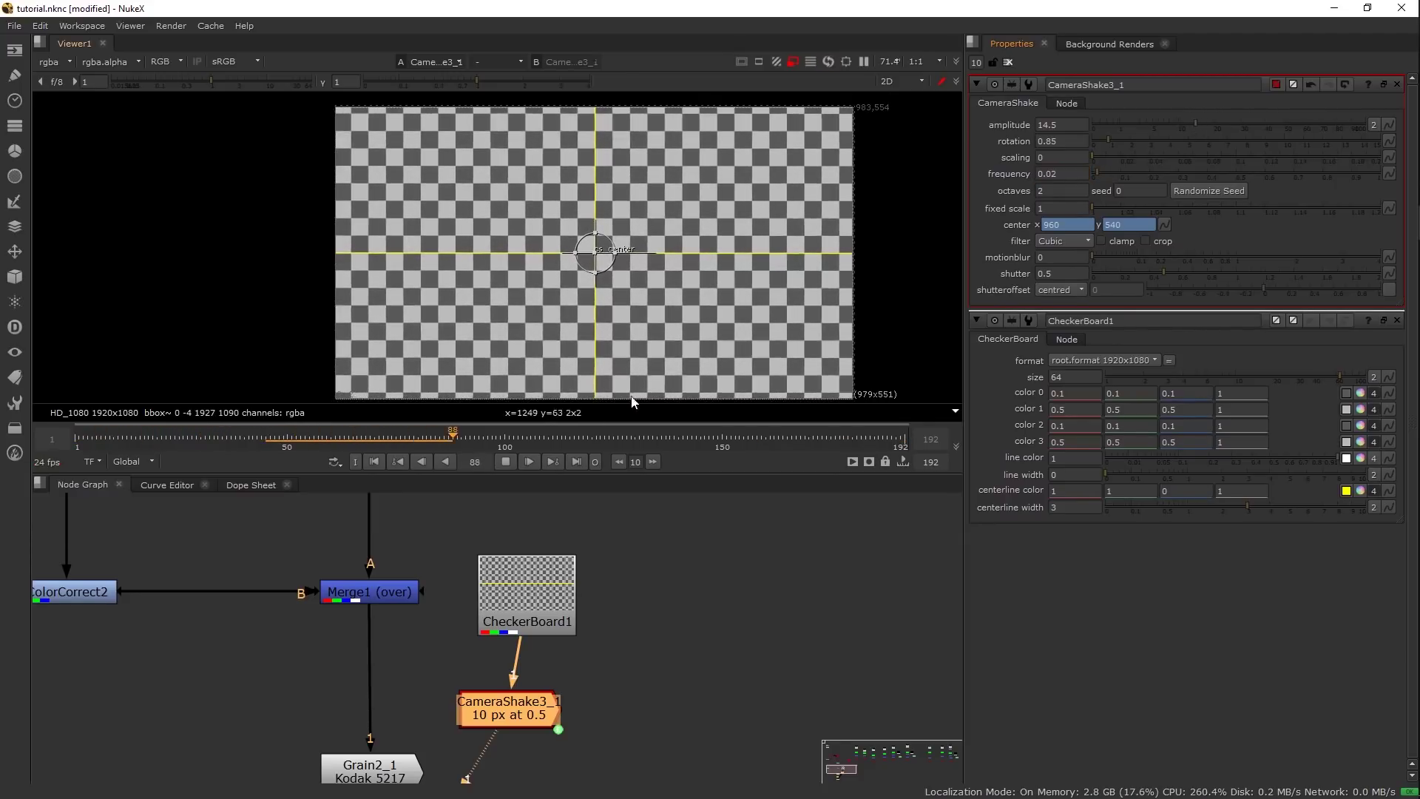
- Stop playback, detach the CameraShake from the CheckerBoard and insert it between Merge1 and the Grain node
left_click(506, 462)
left_click_drag(566, 629, 375, 596)
left_click_drag(370, 671, 509, 716)
left_click_drag(512, 712, 368, 680)
left_click_drag(425, 729, 450, 578)
- View the output of the Write1 node and close all open node properties
left_click(437, 659)
key("1")
left_click(453, 606)
left_click(432, 731)
key("1")
left_click(585, 513)
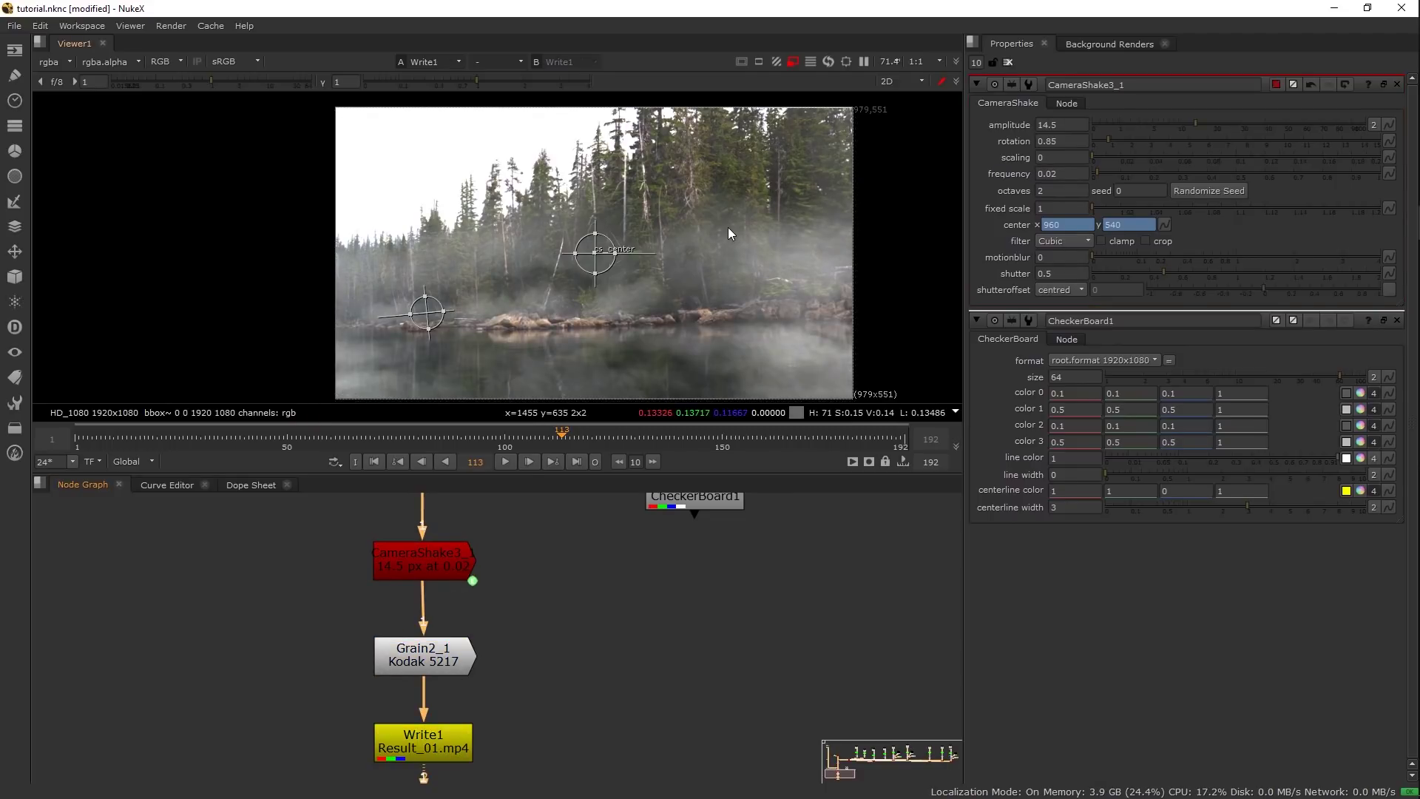
left_click(1007, 63)
- Hide the viewer overlays and review the final foggy lake composite full screen
key("space")
key("f")
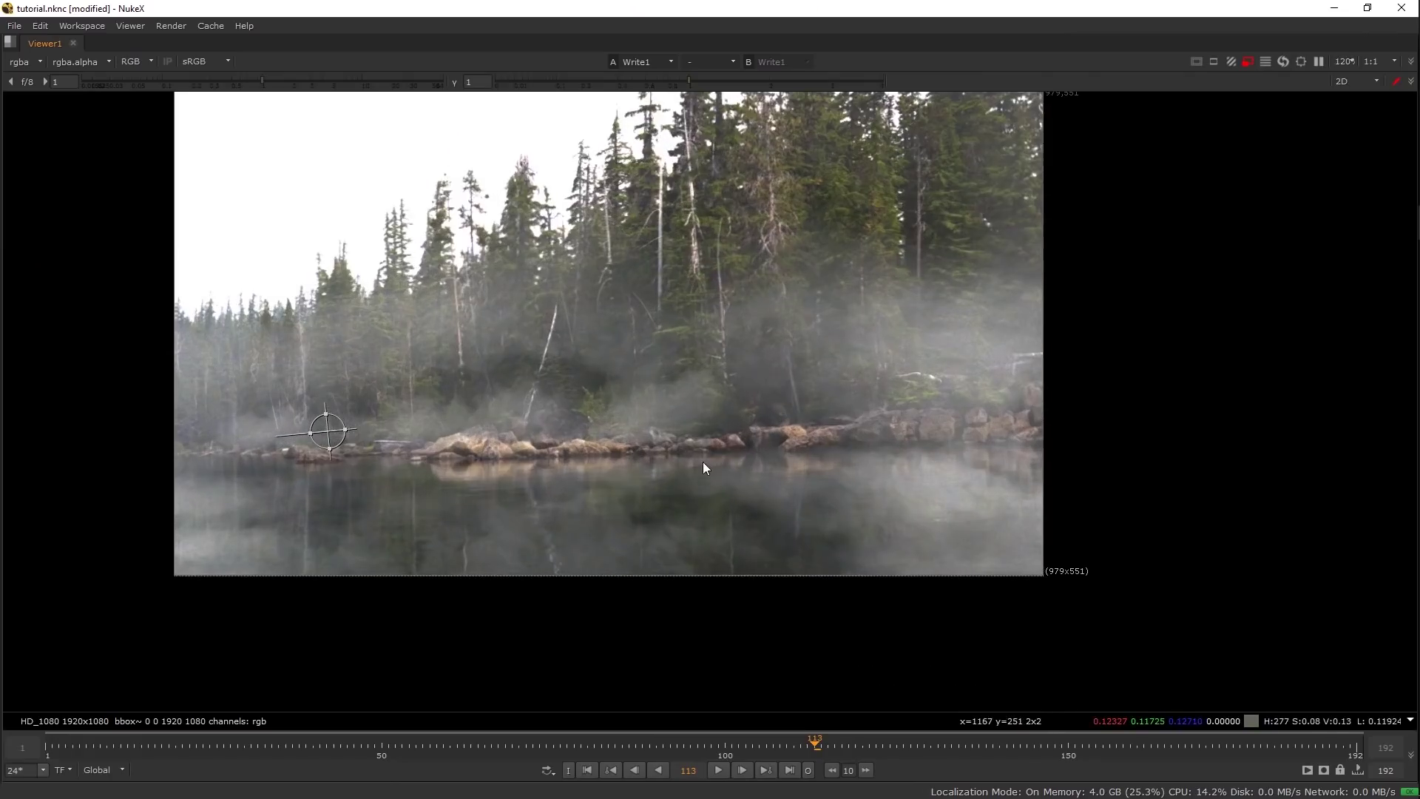
key("space")
key("f")
key("o")
key("space")
key("f")
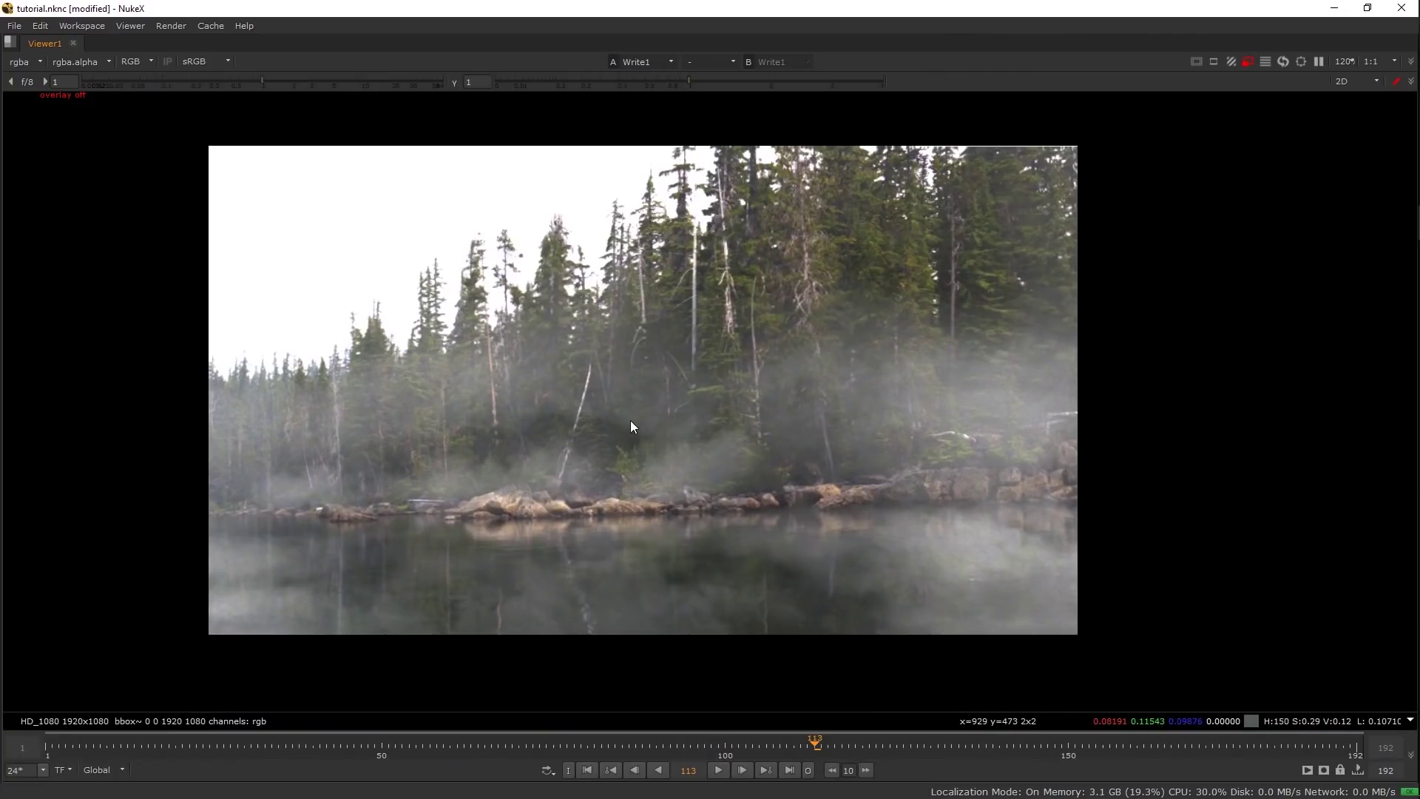
left_click_drag(630, 420, 628, 457)
scroll(628, 457, "up", 2)
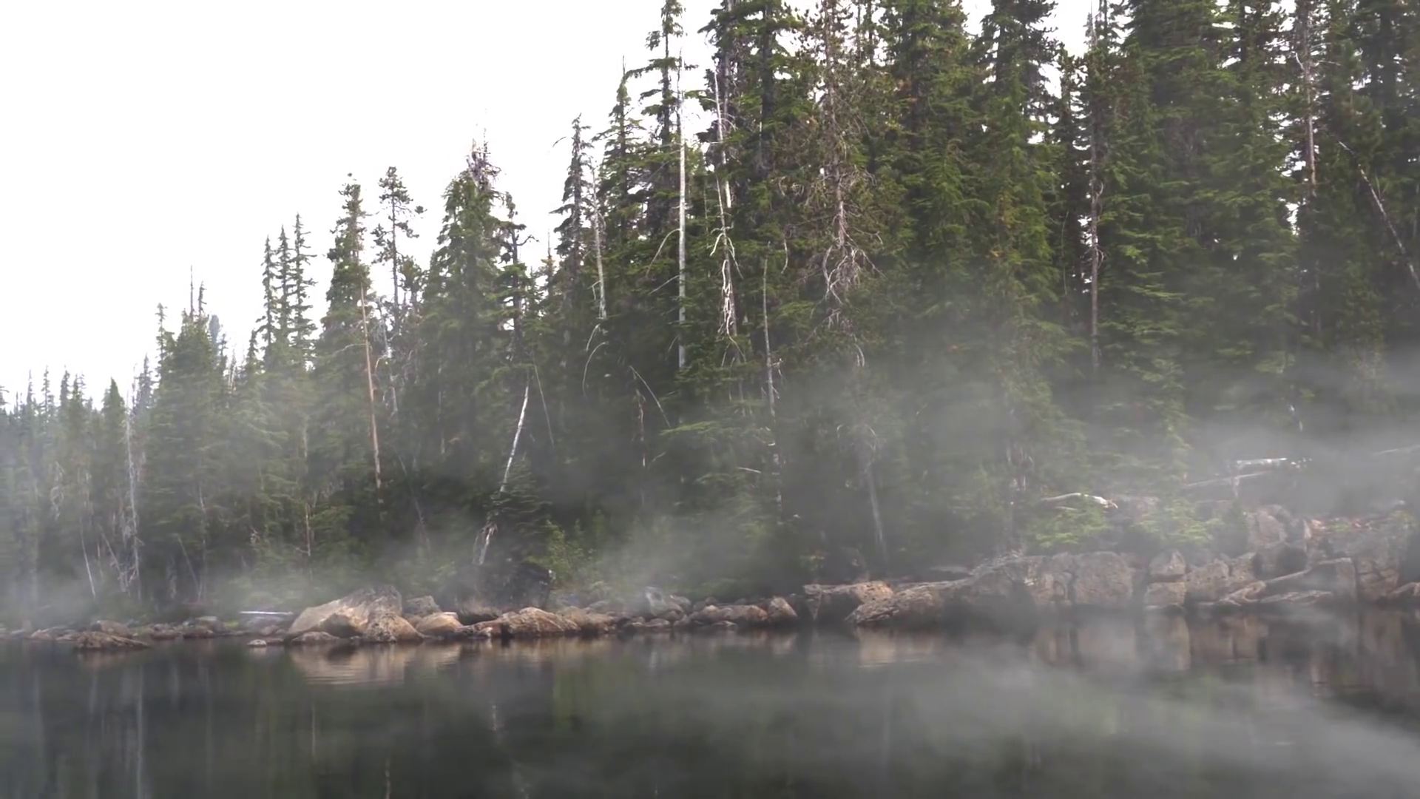